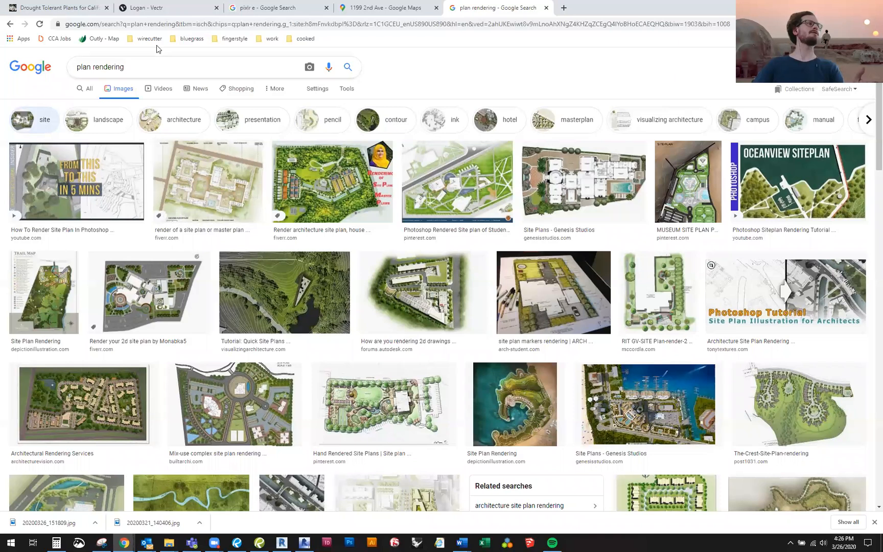
Step: Preview the "render of a site plan or master plan" image result and the related architectural plan, site plan and landscape design rendering
left_click(138, 68)
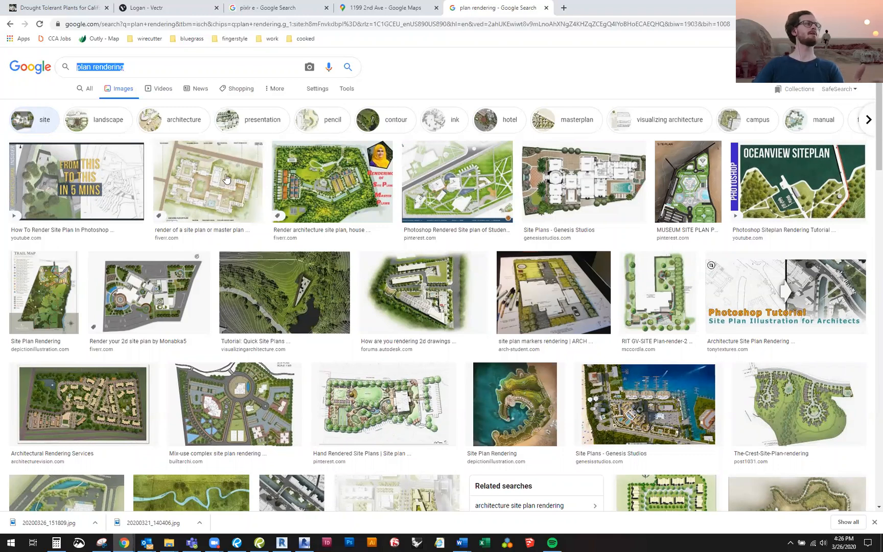
left_click(244, 201)
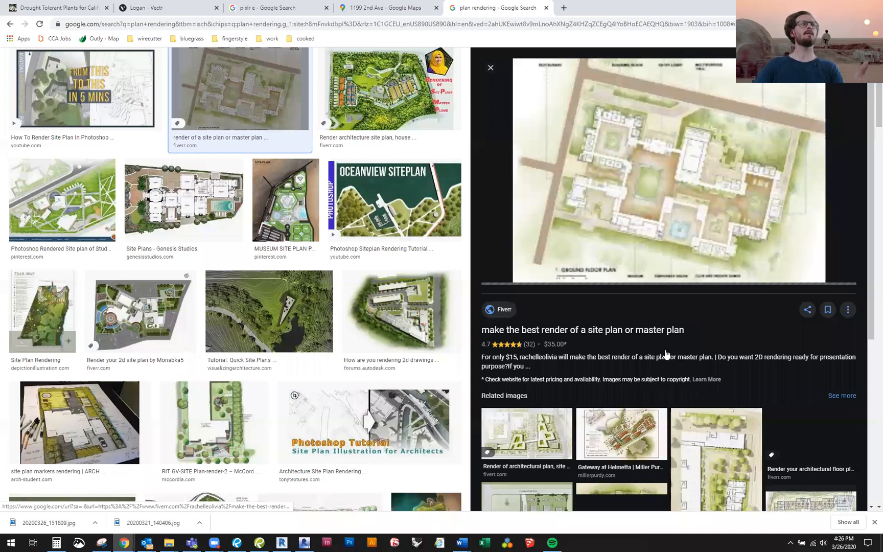
scroll(668, 349, "up", 1)
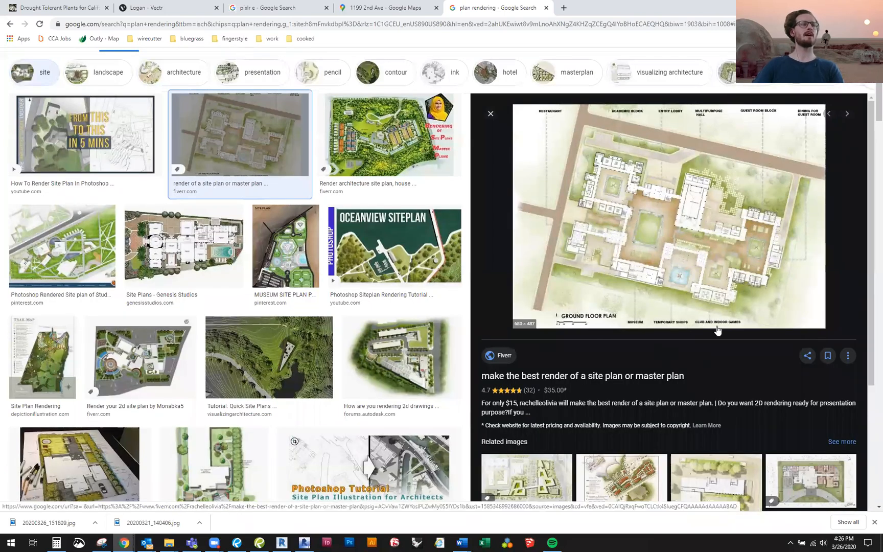
left_click(528, 476)
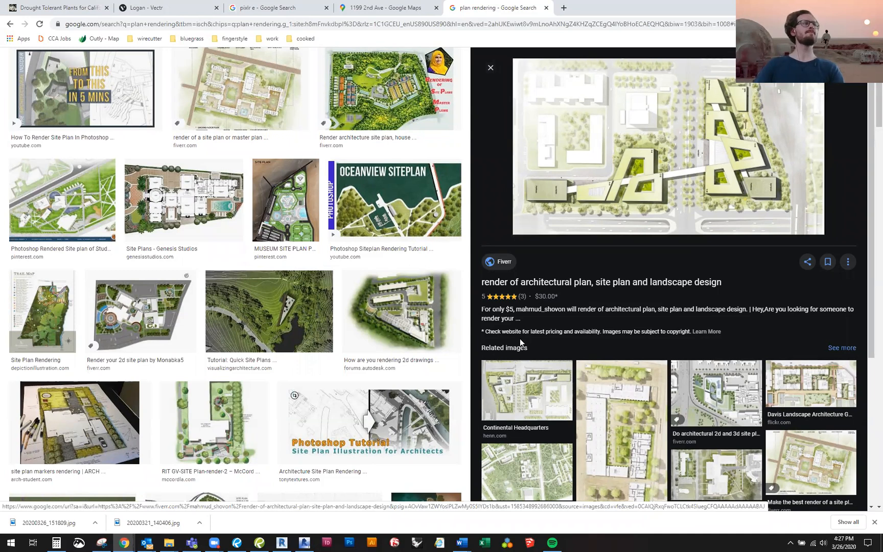
Step: Open Google Maps in a new browser tab and switch the map to satellite imagery
left_click(564, 9)
type("m")
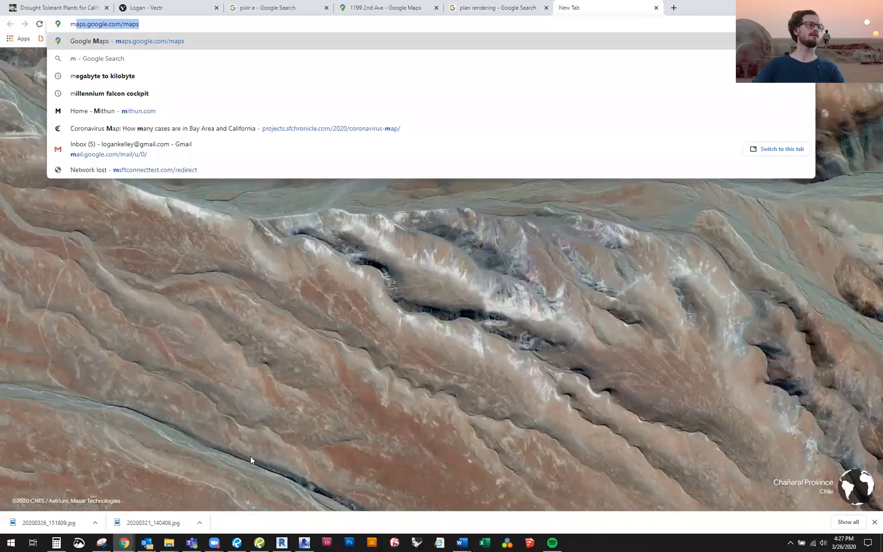
key("Return")
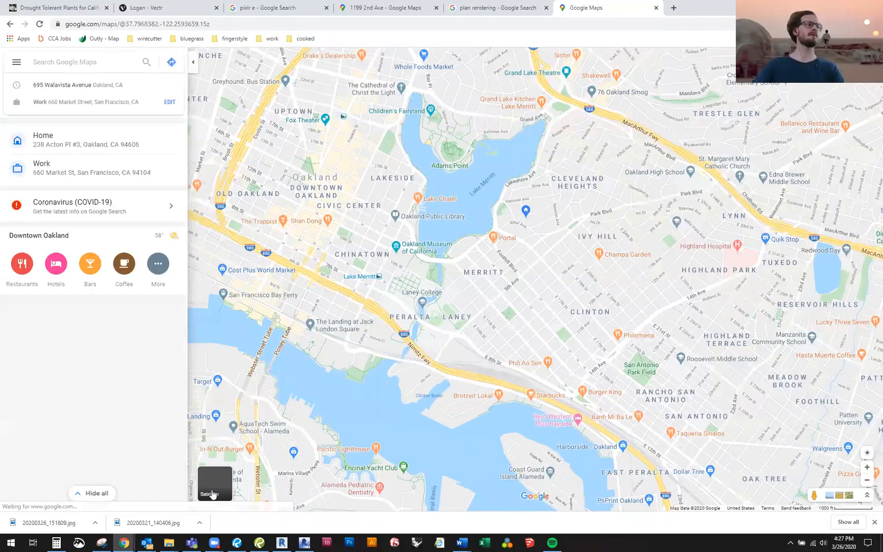
left_click(214, 487)
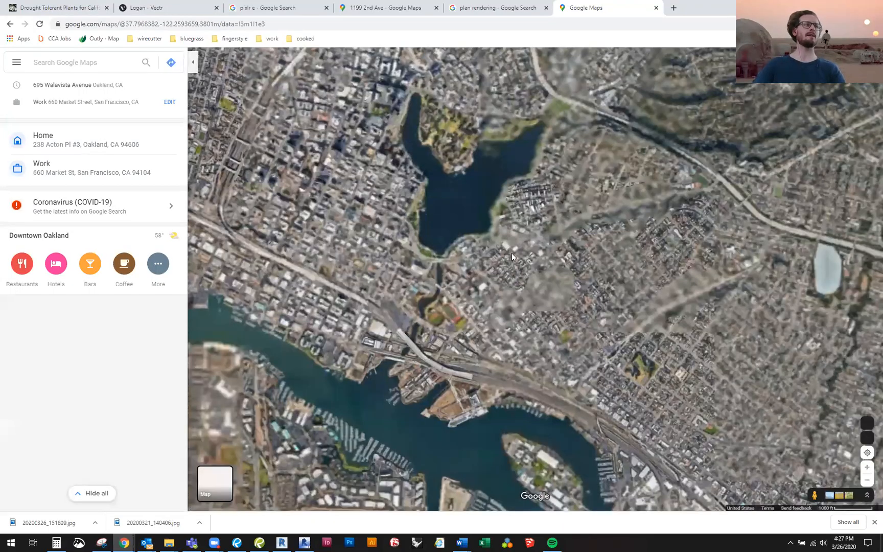
Step: Frame the vacant lot at Lake Merritt Blvd and E 12th St in Oakland and collapse the map's search pane
scroll(511, 255, "up", 2)
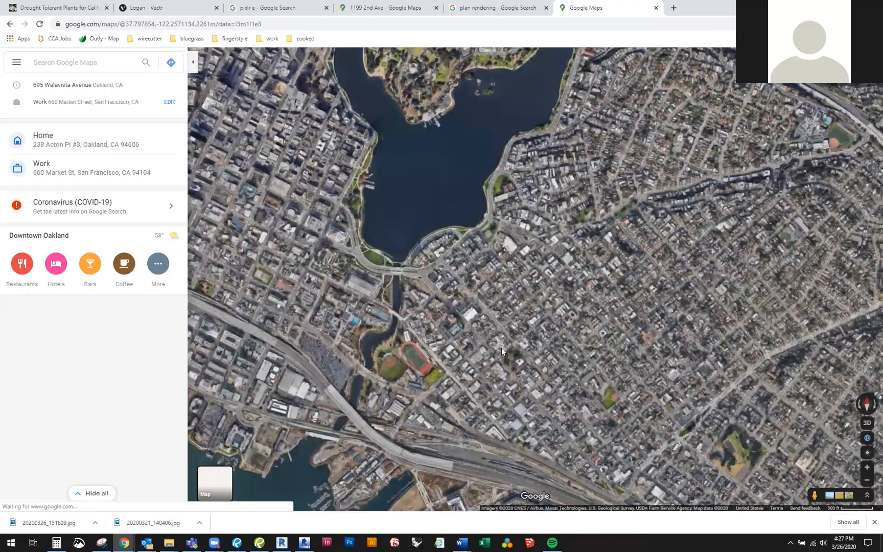
scroll(458, 256, "up", 2)
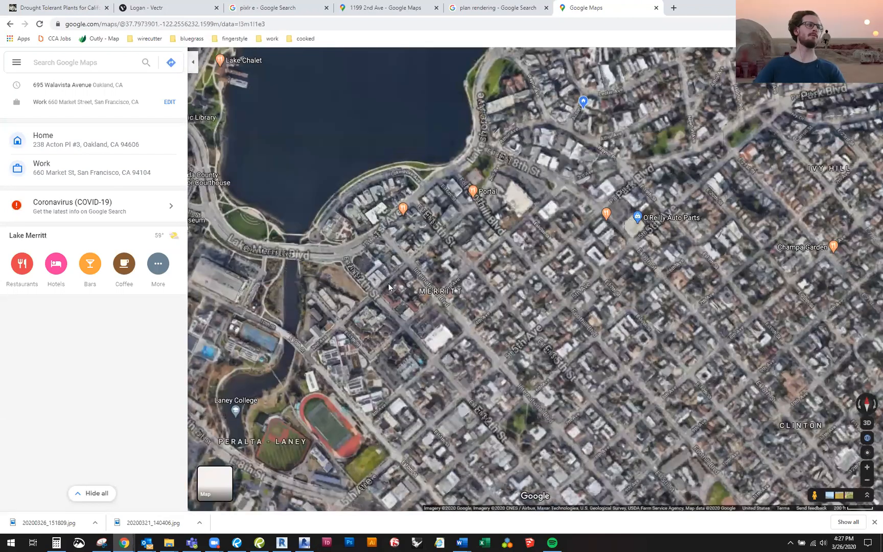
scroll(488, 304, "up", 2)
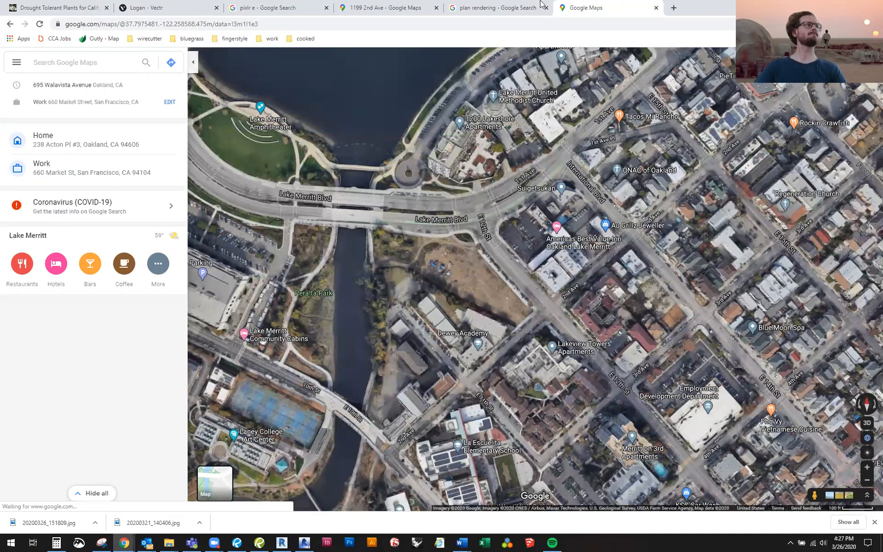
left_click(193, 62)
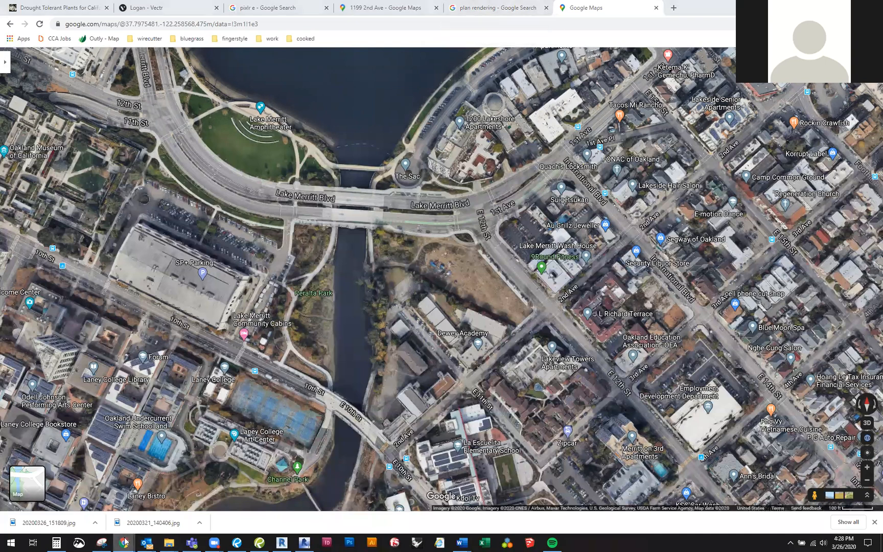
Step: Return to the plan rendering image results and compare the Oceanview siteplan with related Freelancer, Coroflot and Pinterest site plan renderings
mouse_move(124, 543)
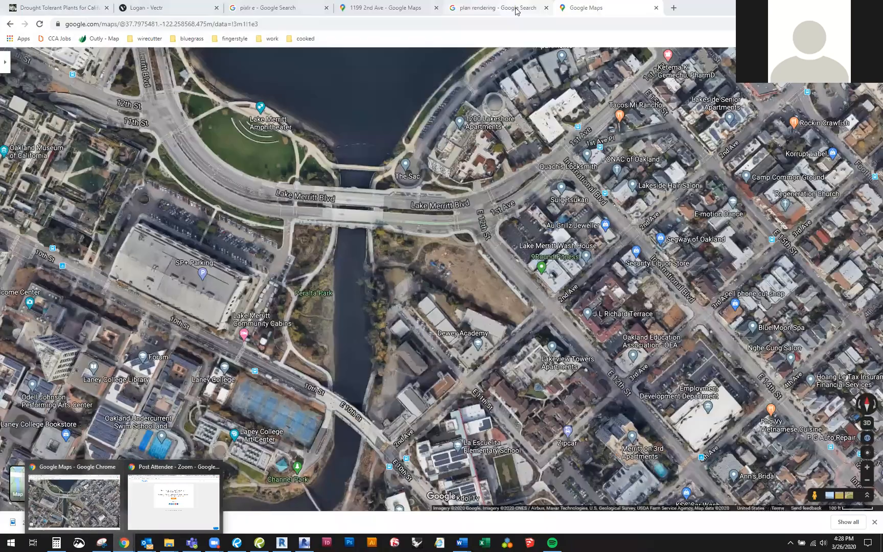
left_click(76, 503)
left_click(516, 11)
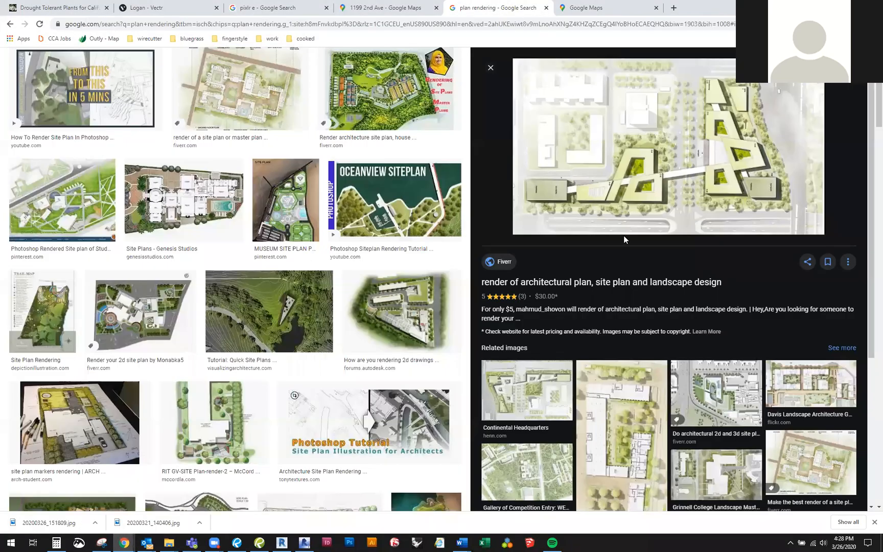
left_click(433, 225)
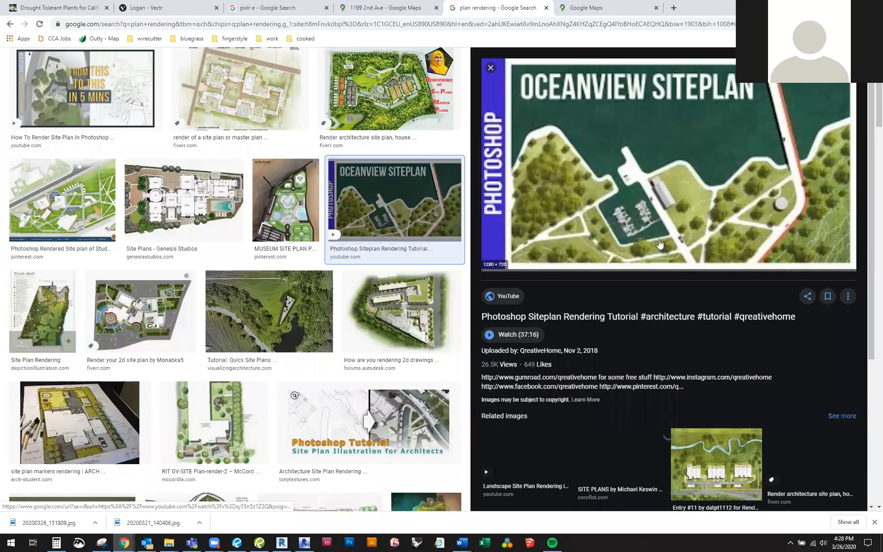
left_click(719, 438)
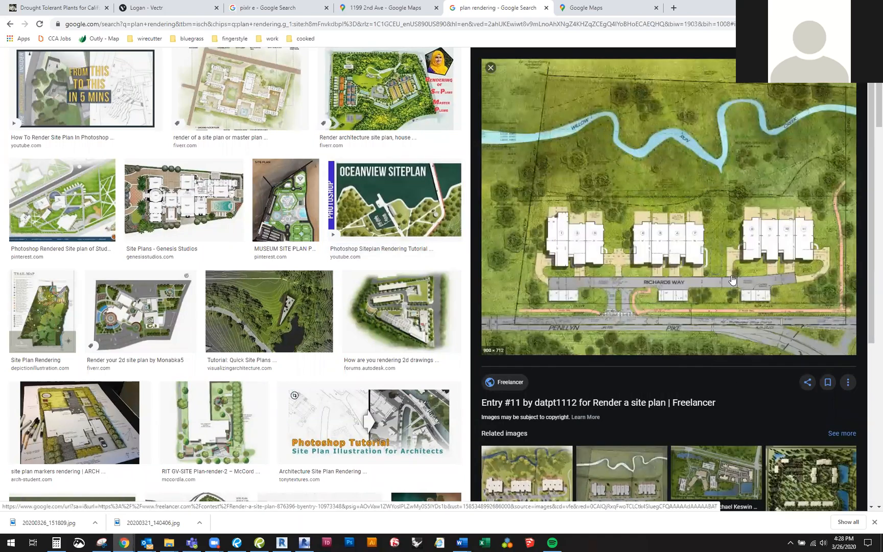
left_click(722, 471)
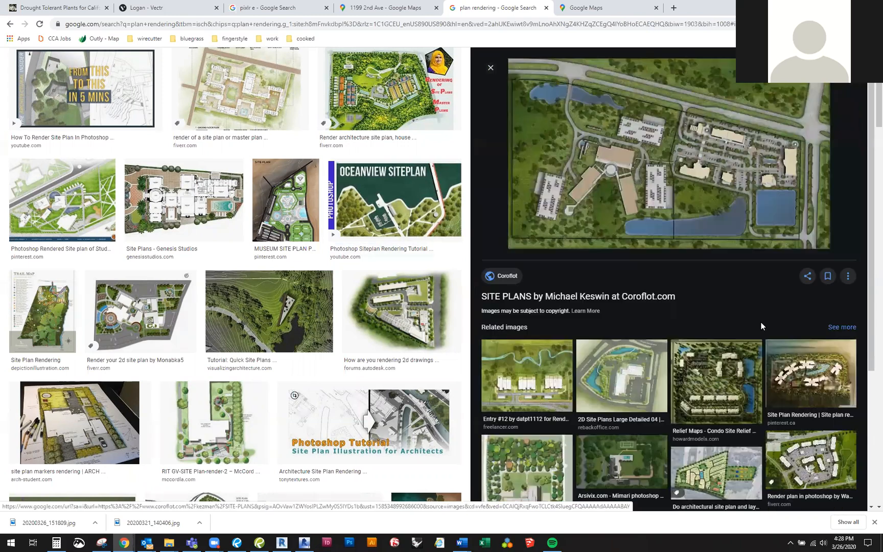
left_click(799, 366)
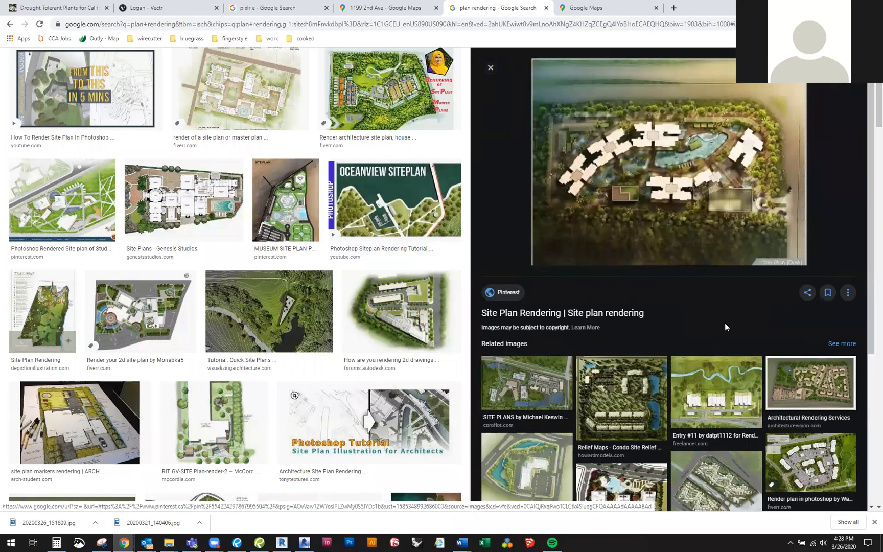
left_click(553, 394)
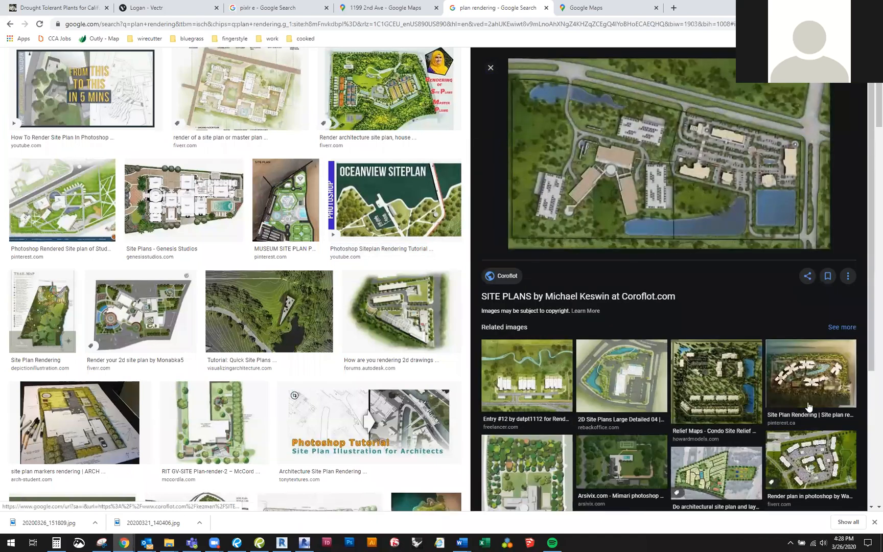
left_click(816, 384)
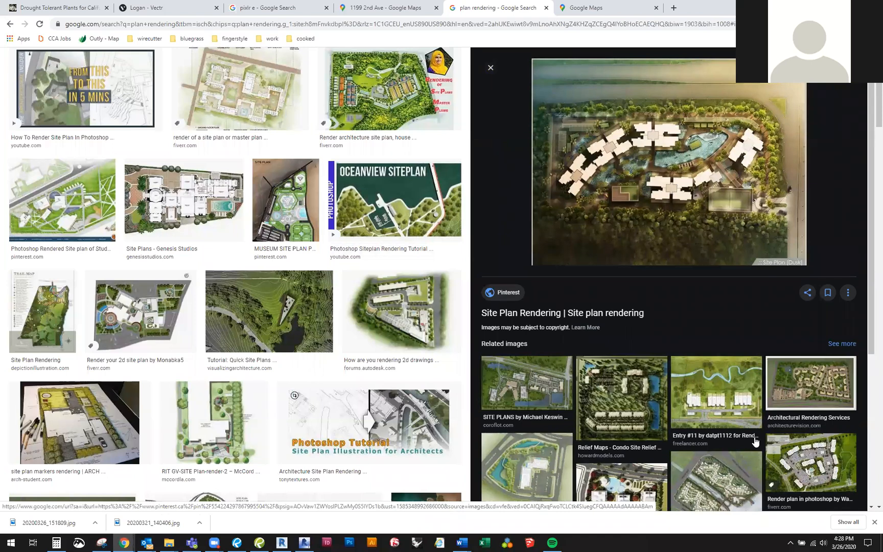
Step: Preview the Museum Site Plan Photoshop Rendering from the related images and look over its similar renderings
scroll(725, 449, "down", 3)
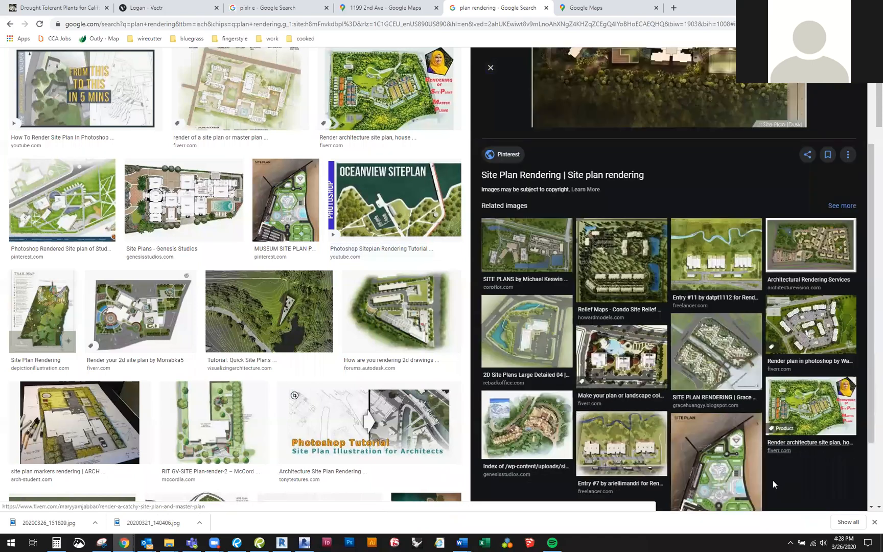
left_click(711, 478)
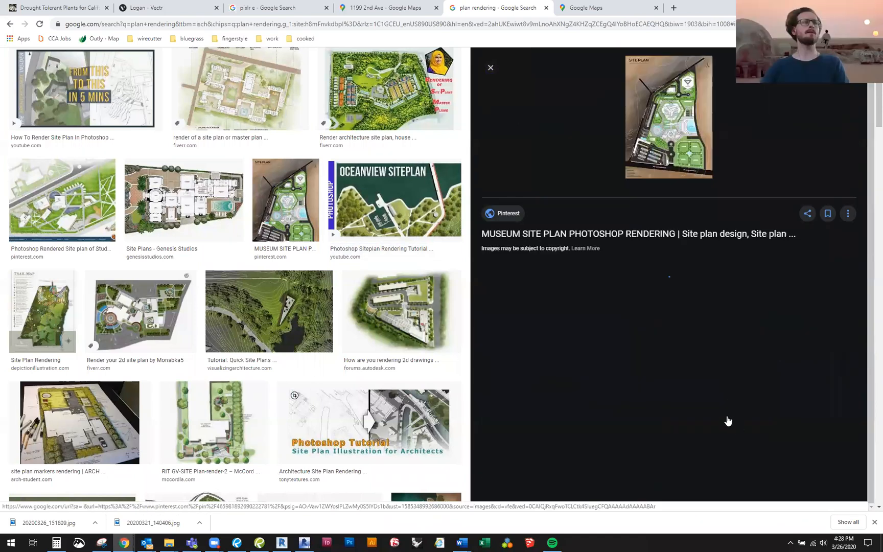
scroll(710, 485, "down", 1)
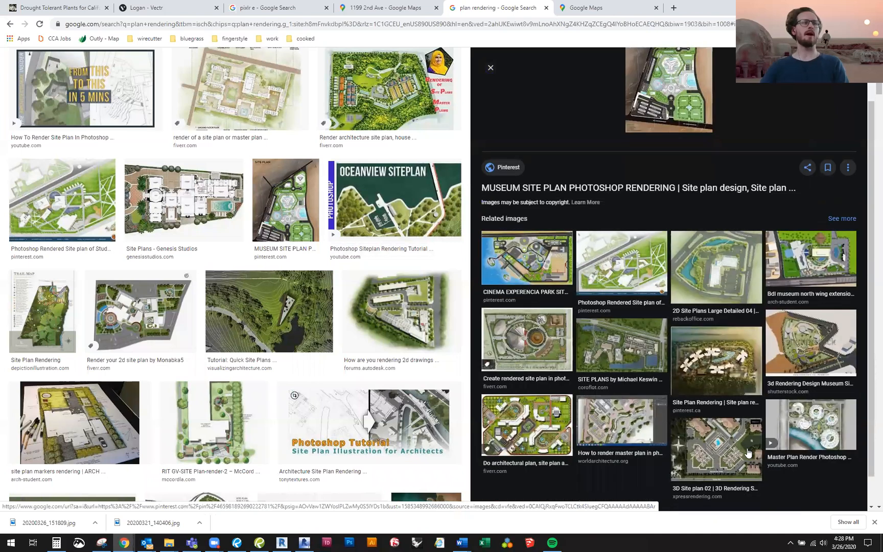
scroll(572, 421, "up", 1)
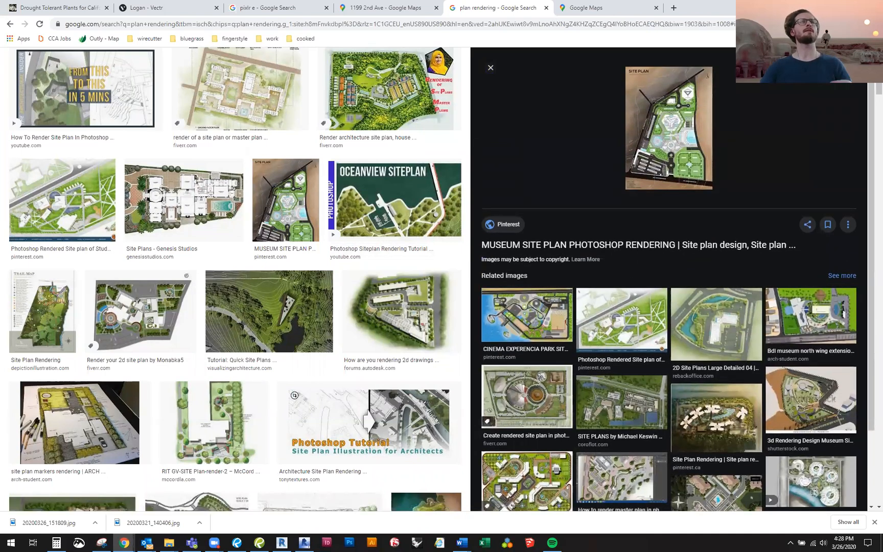
Step: Return to the Google Maps satellite view and examine the vacant lot between Lake Merritt Blvd, E 12th St and 2nd Ave at several scales with its surroundings
left_click(605, 8)
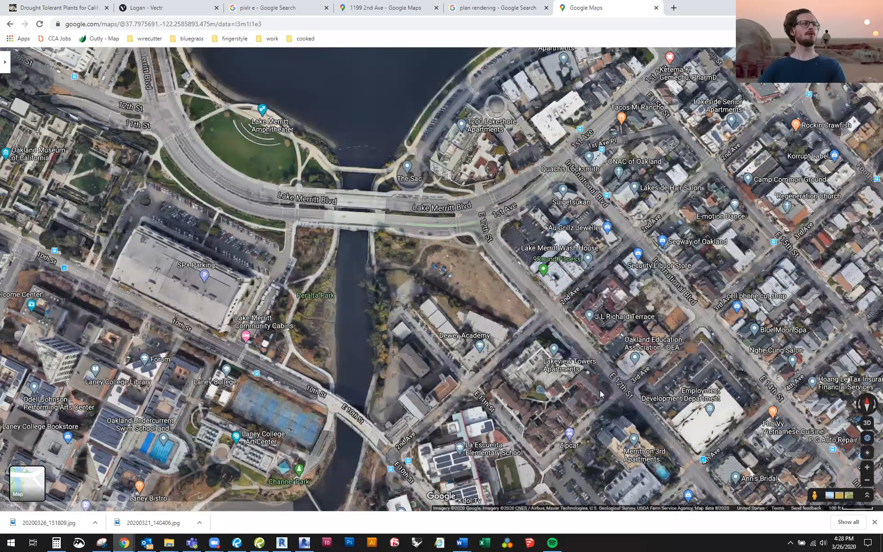
left_click_drag(577, 352, 561, 366)
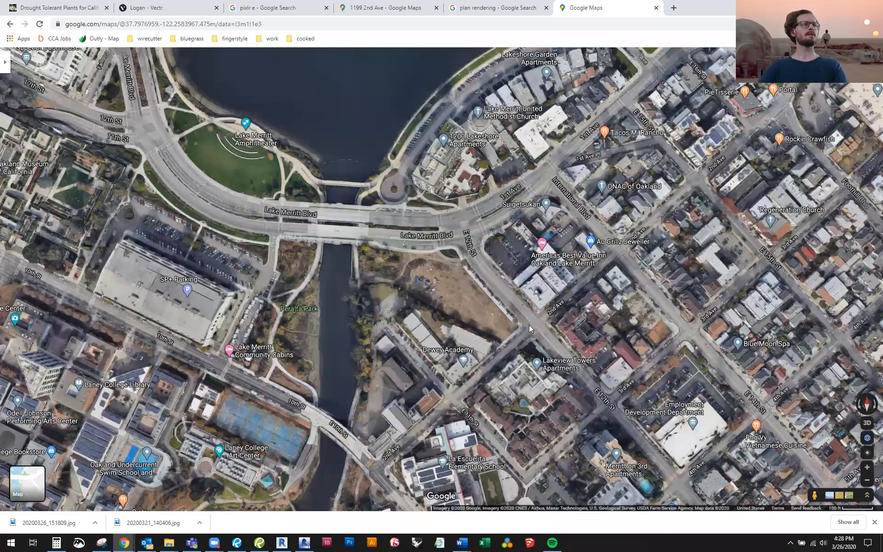
scroll(494, 337, "down", 3)
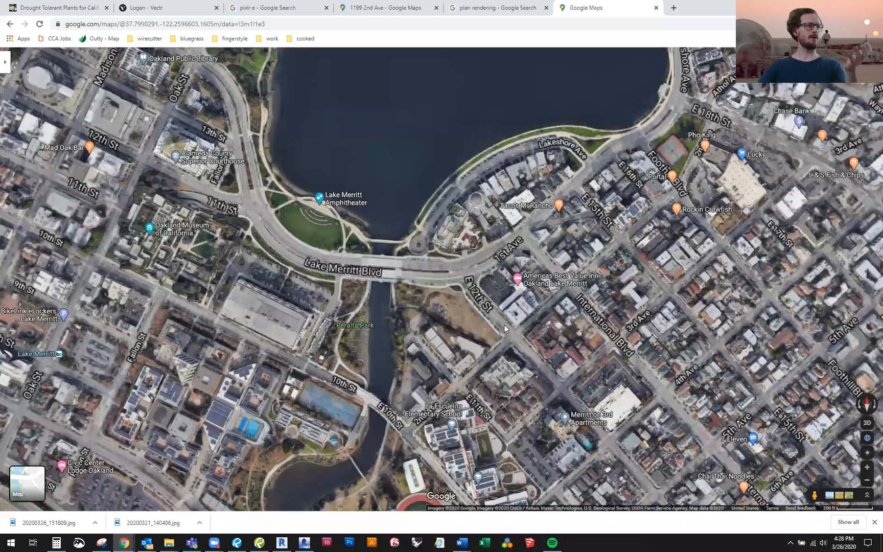
scroll(504, 324, "up", 2)
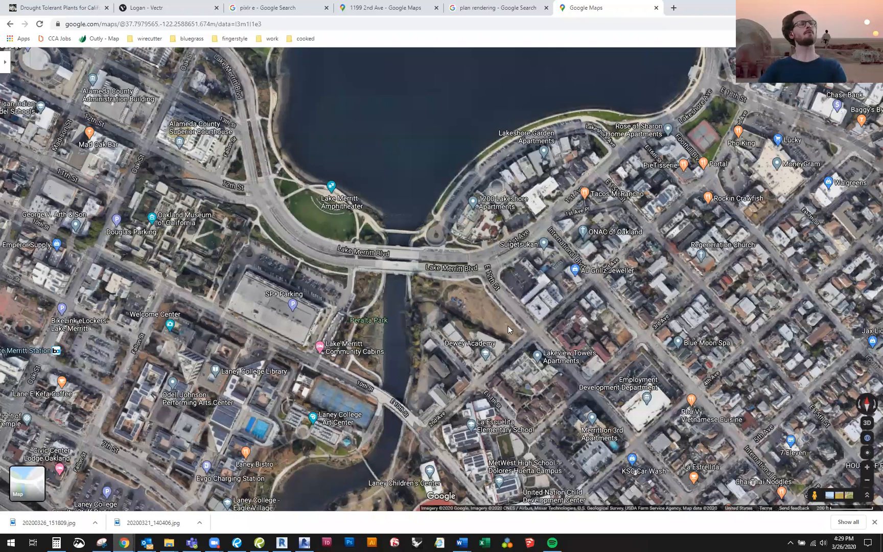
left_click_drag(511, 327, 502, 330)
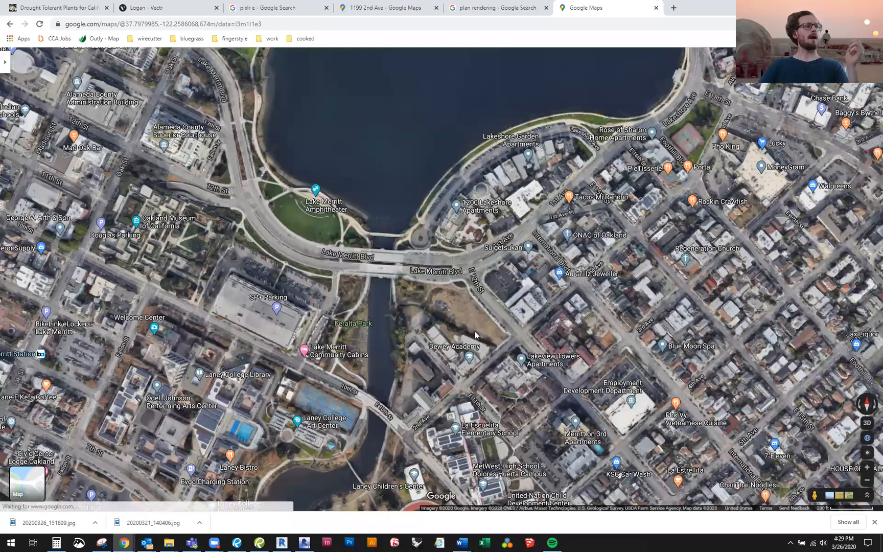
left_click_drag(472, 332, 465, 332)
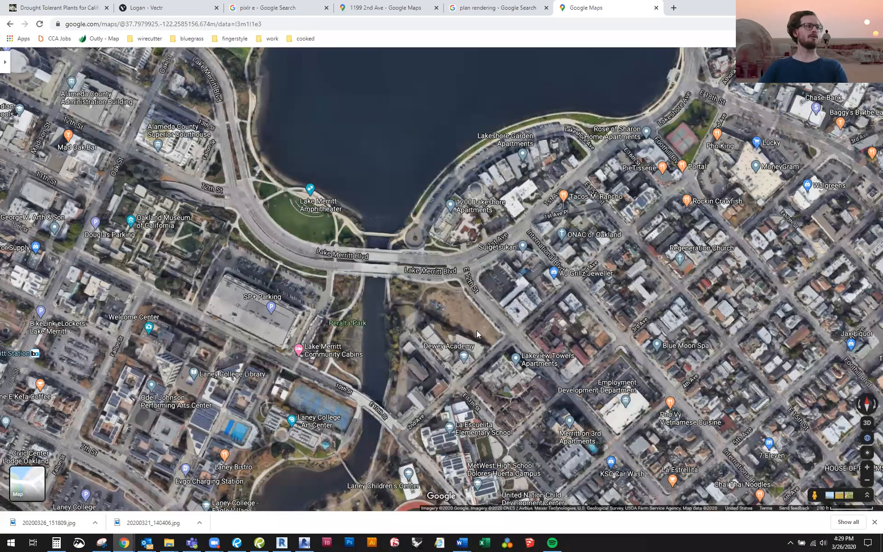
scroll(427, 302, "up", 3)
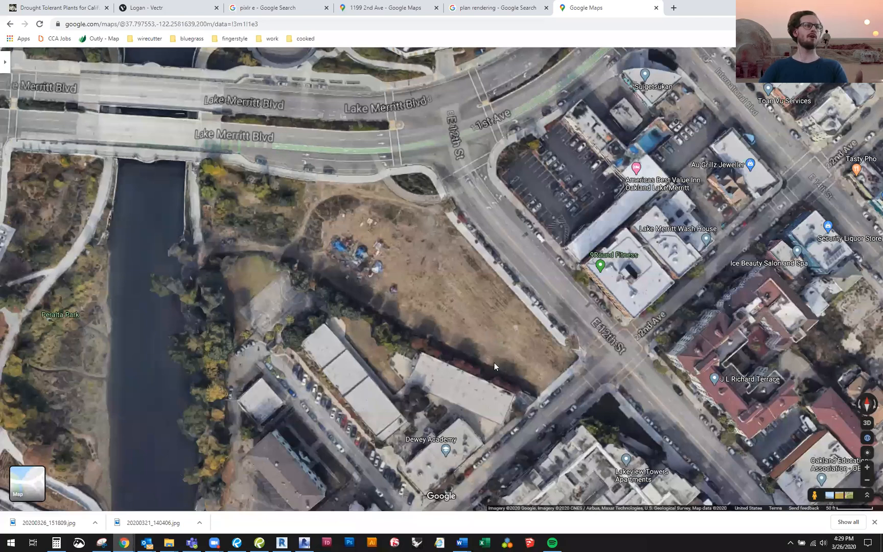
scroll(476, 347, "down", 1)
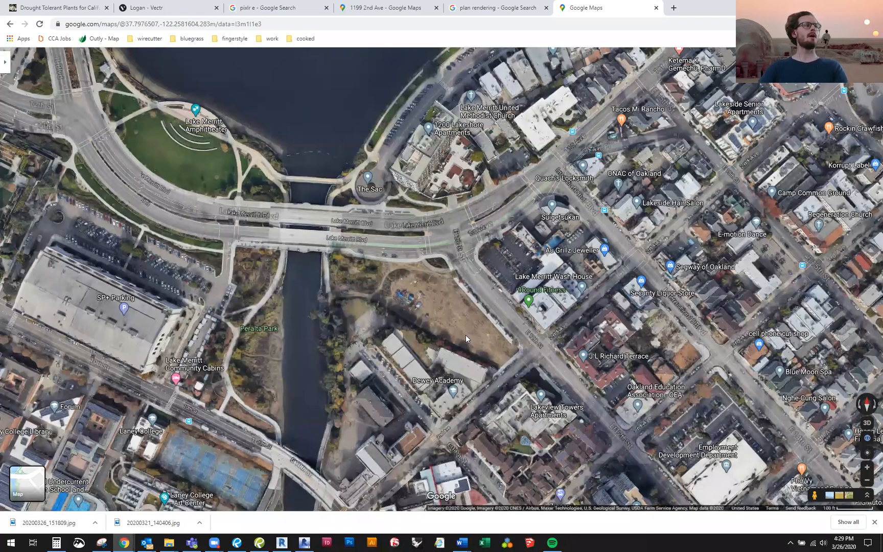
scroll(462, 337, "down", 1)
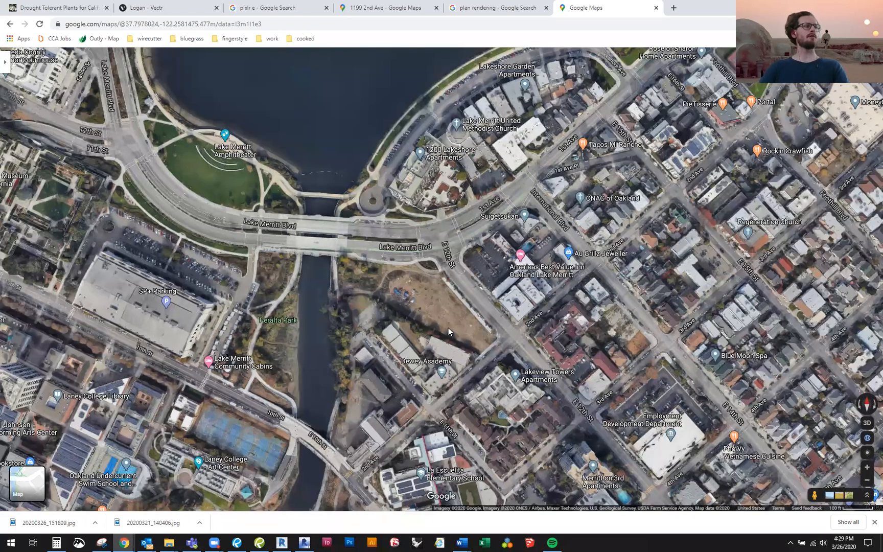
scroll(439, 317, "up", 1)
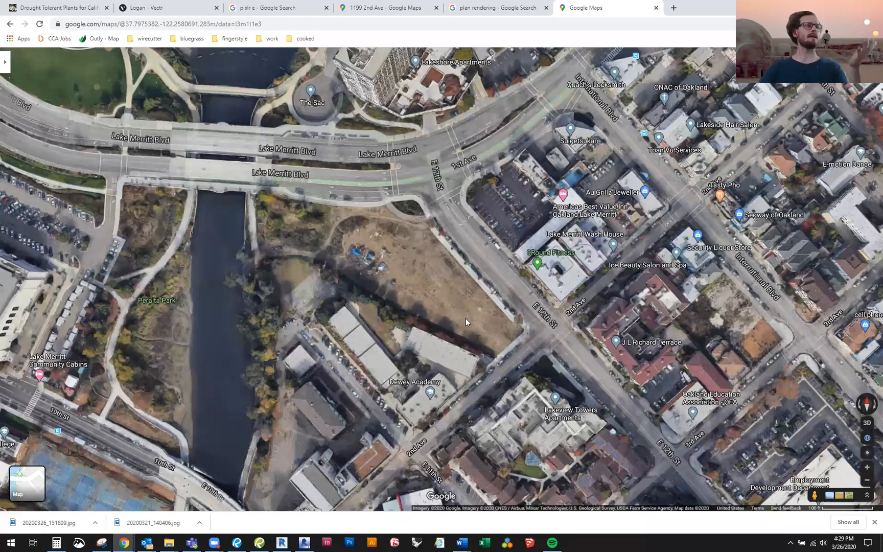
left_click_drag(460, 318, 461, 321)
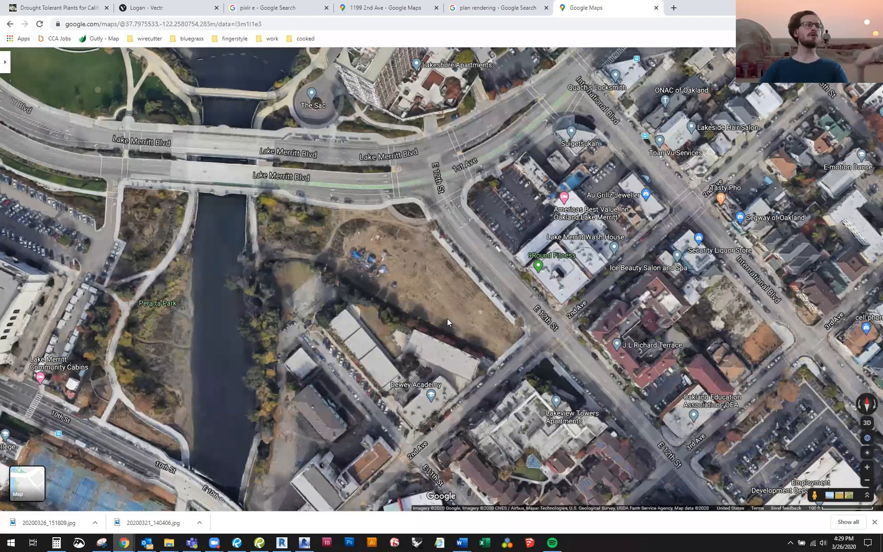
scroll(450, 323, "down", 1)
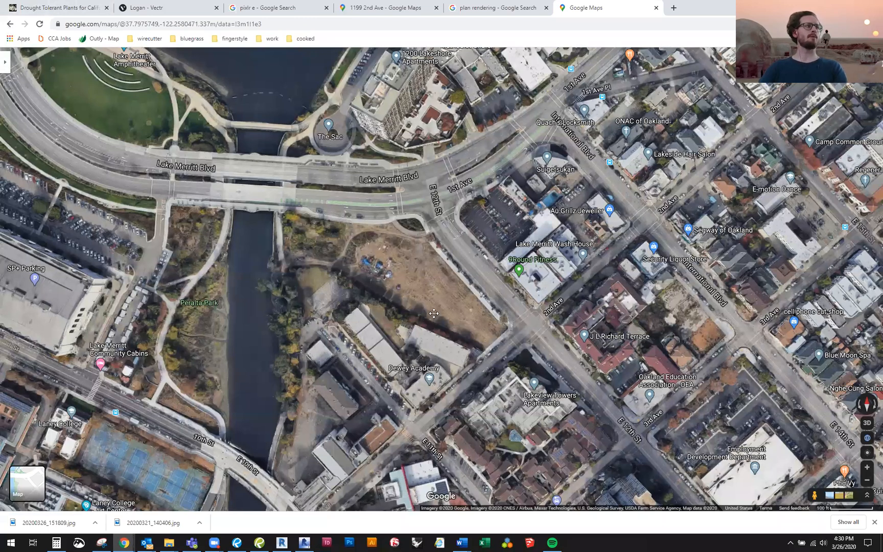
Step: Hide the satellite map labels and capture the area around the vacant lot as a rectangular snip with Snipping Tool
left_click(4, 62)
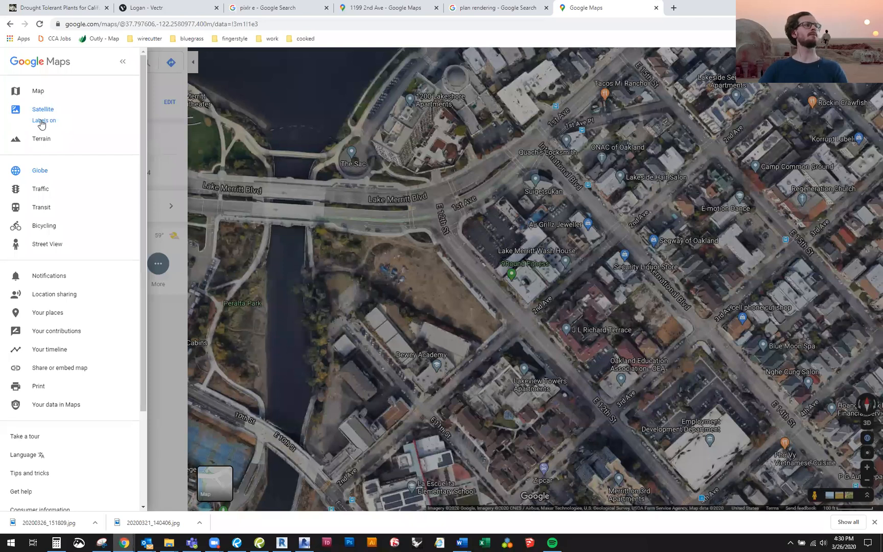
left_click(42, 122)
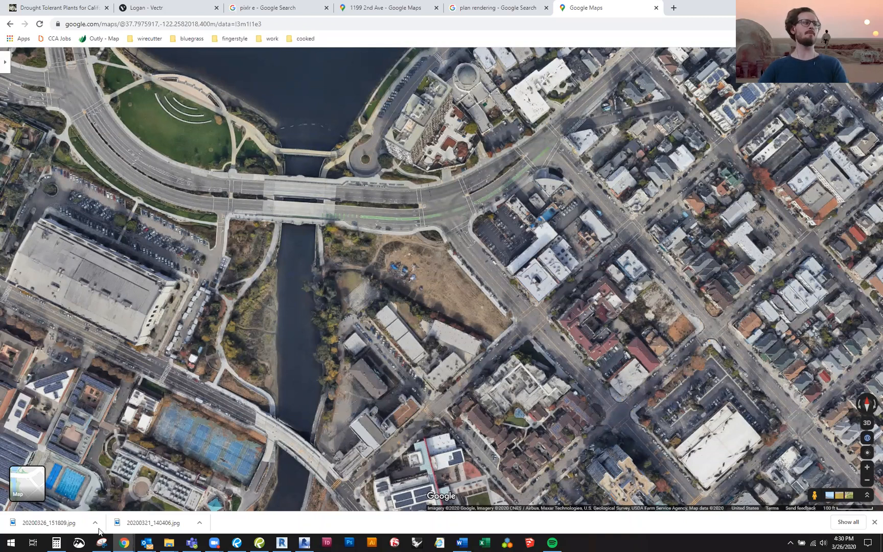
left_click(15, 541)
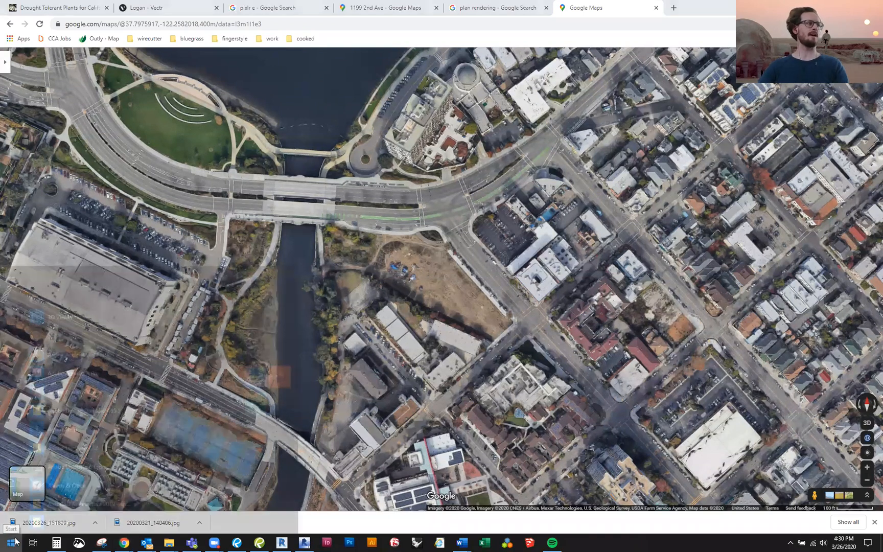
type("snip")
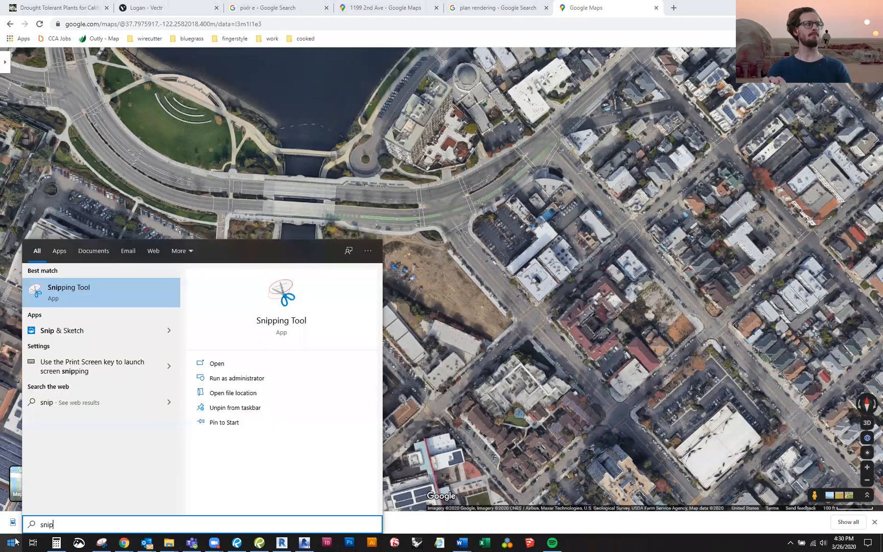
key("Return")
left_click(80, 36)
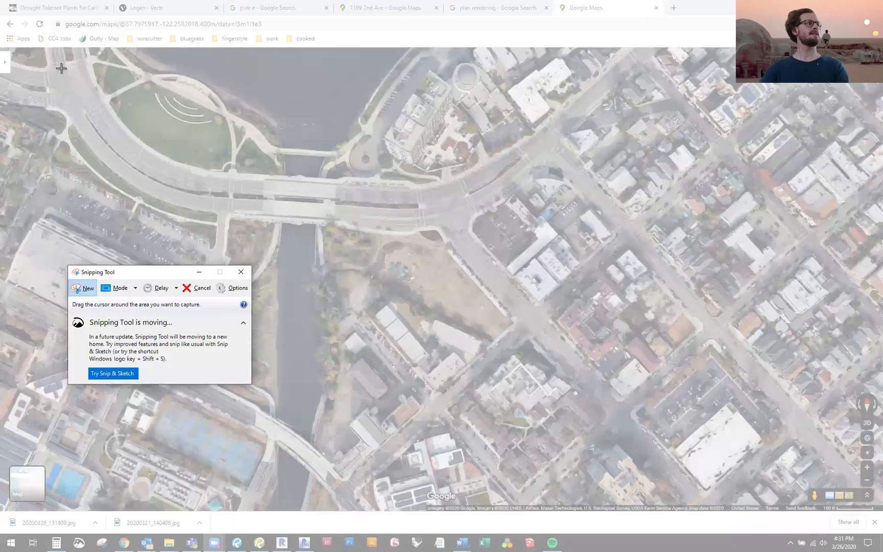
left_click_drag(62, 68, 720, 485)
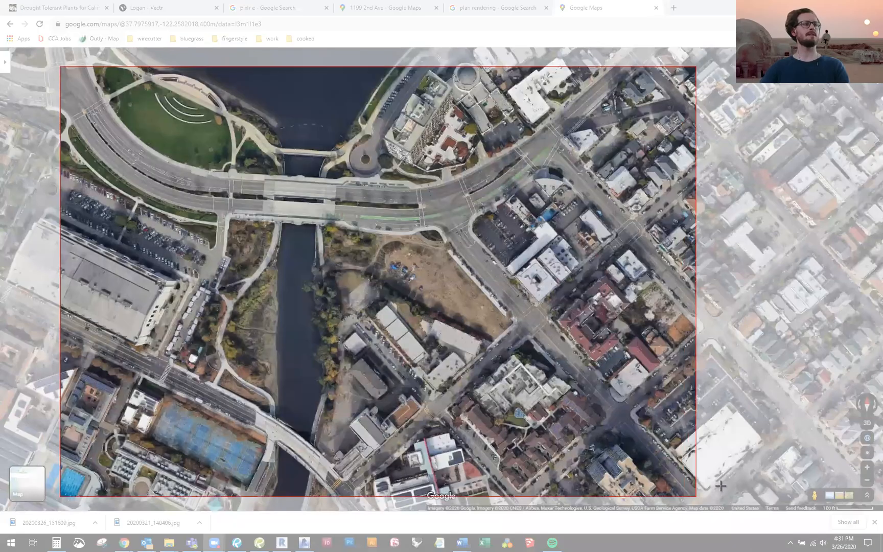
left_click_drag(796, 488, 801, 490)
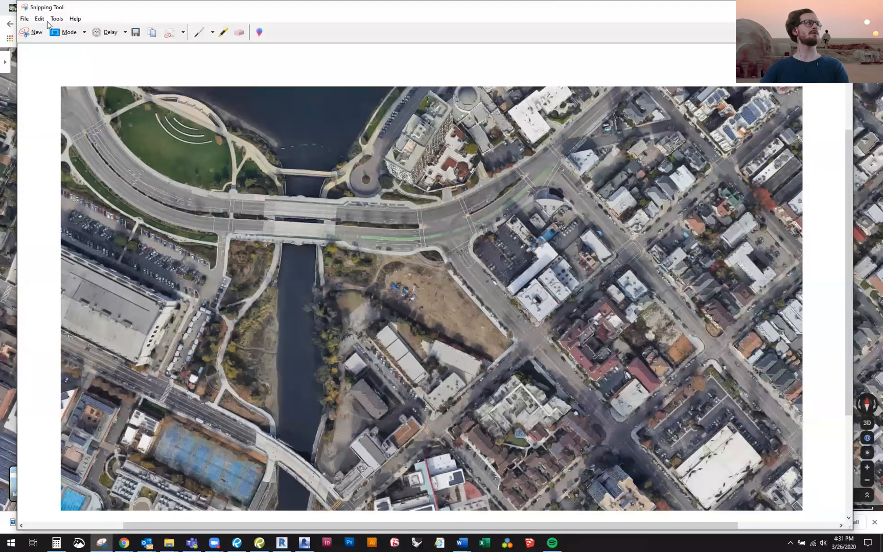
Step: Save the snip to the Desktop as a JPEG named "oakland 1" and close Snipping Tool
left_click(134, 32)
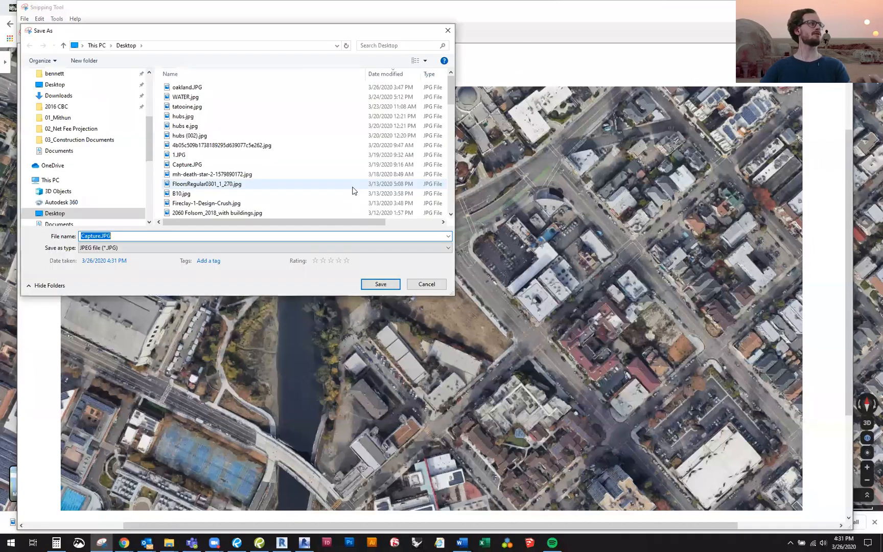
type("oakland 1")
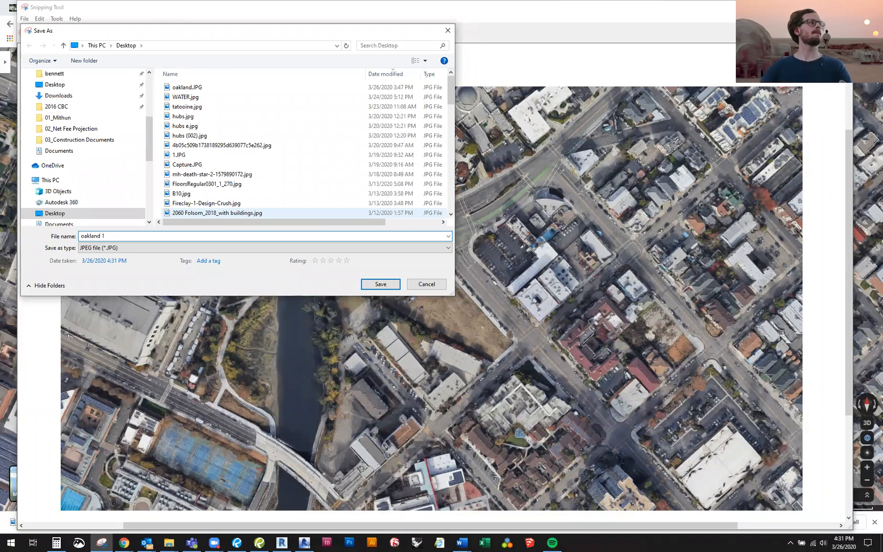
key("Return")
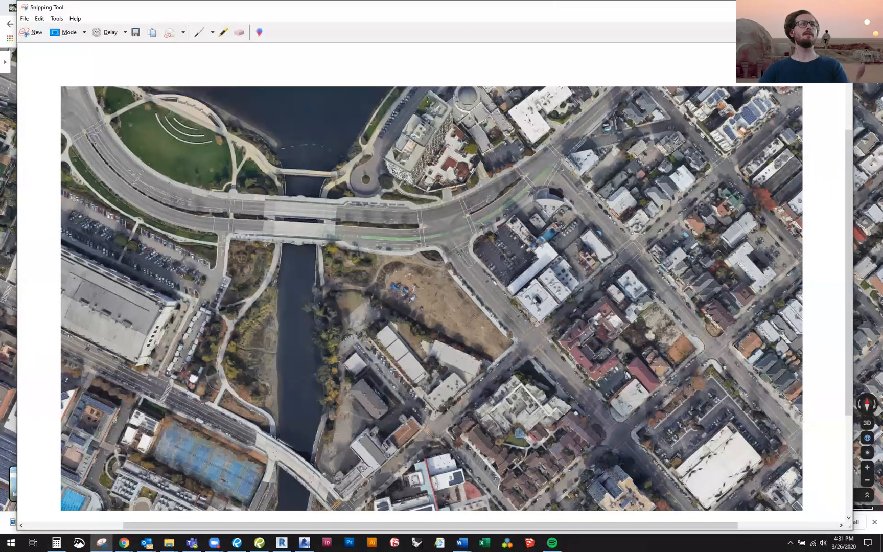
key("alt+F4")
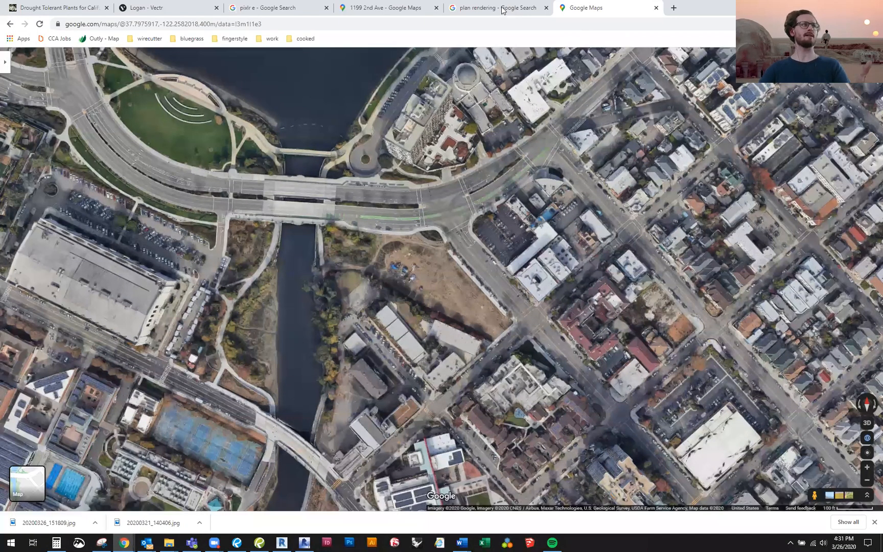
Step: Switch to the Logan document in Vectr and add a new blank page after the existing ones
left_click(167, 7)
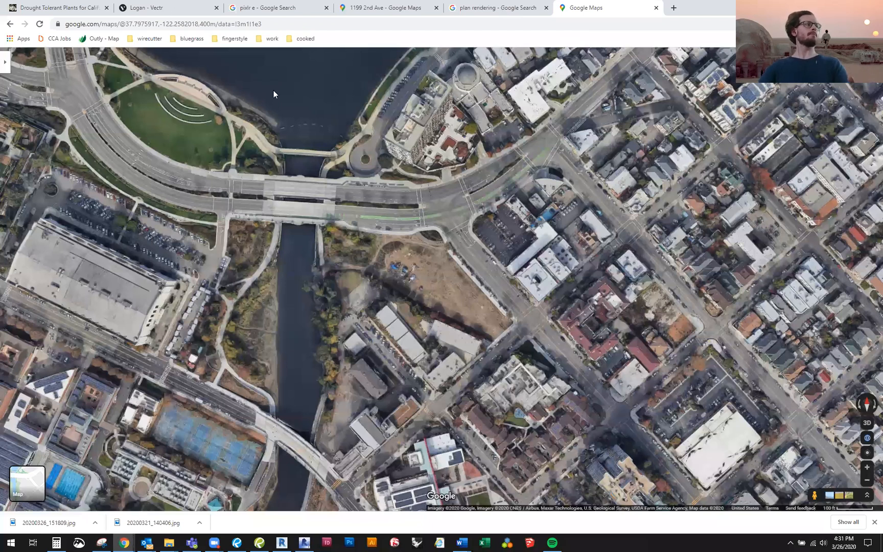
scroll(67, 390, "down", 1)
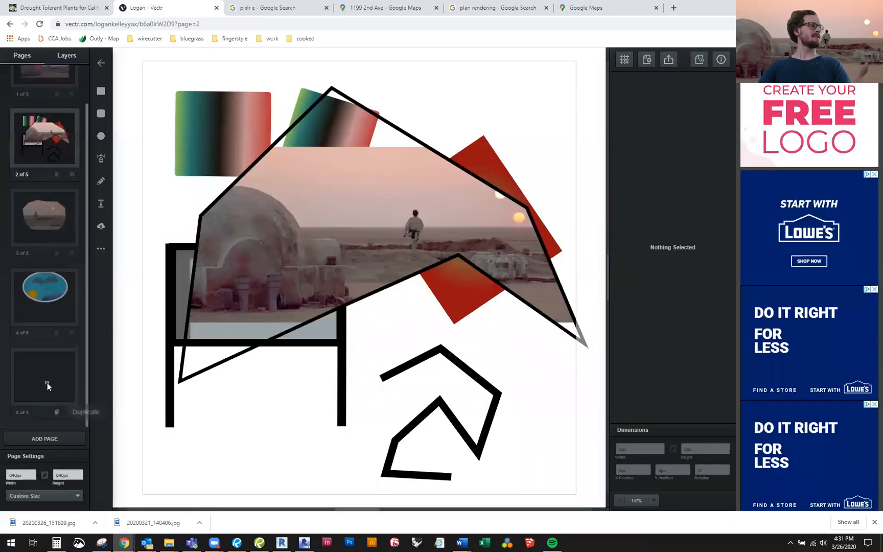
left_click(37, 438)
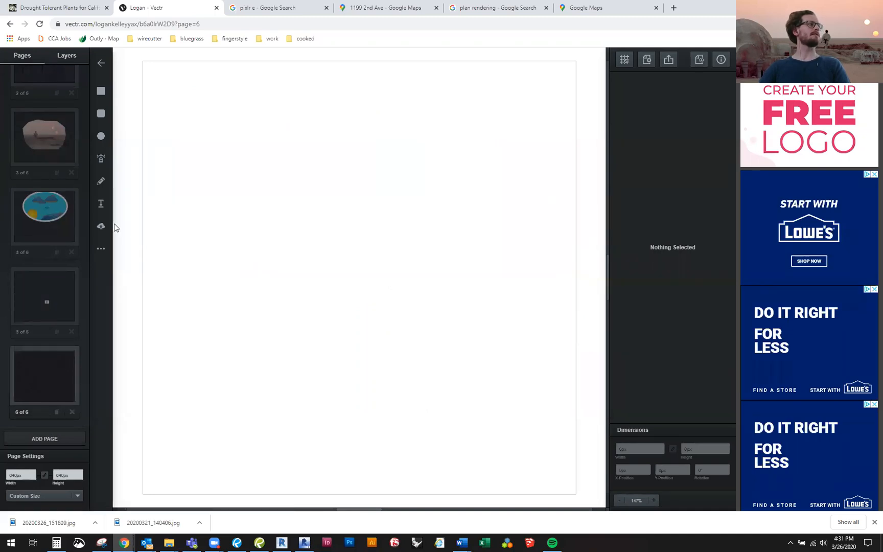
Step: Import oakland 1.JPG from the Desktop onto the new page
left_click(102, 227)
left_click(102, 227)
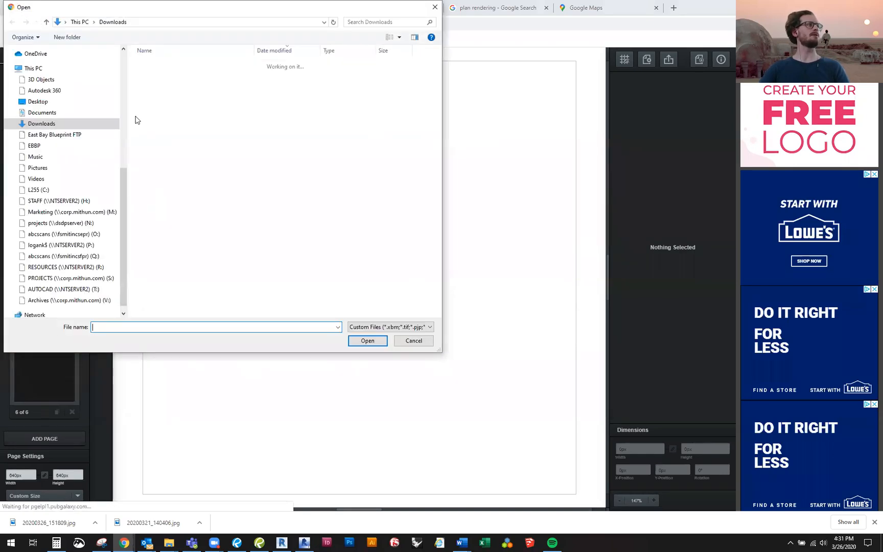
left_click(38, 160)
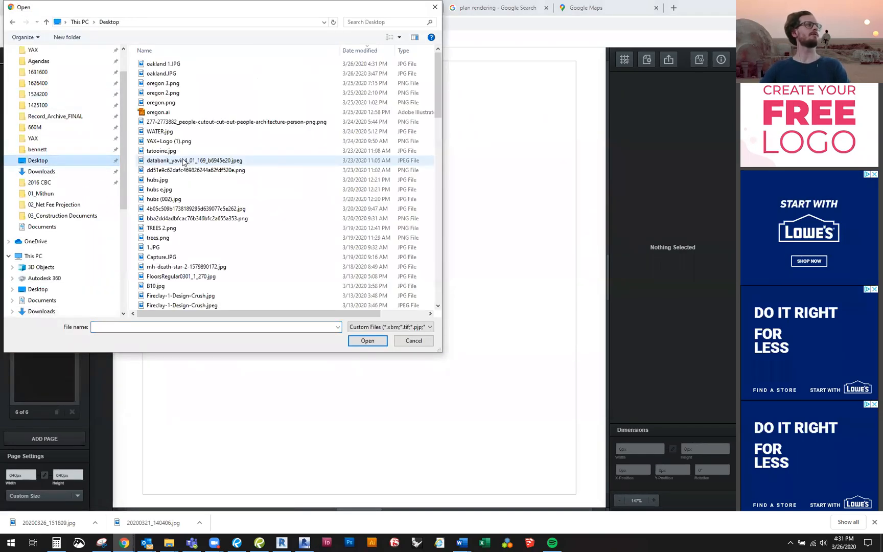
left_click(171, 65)
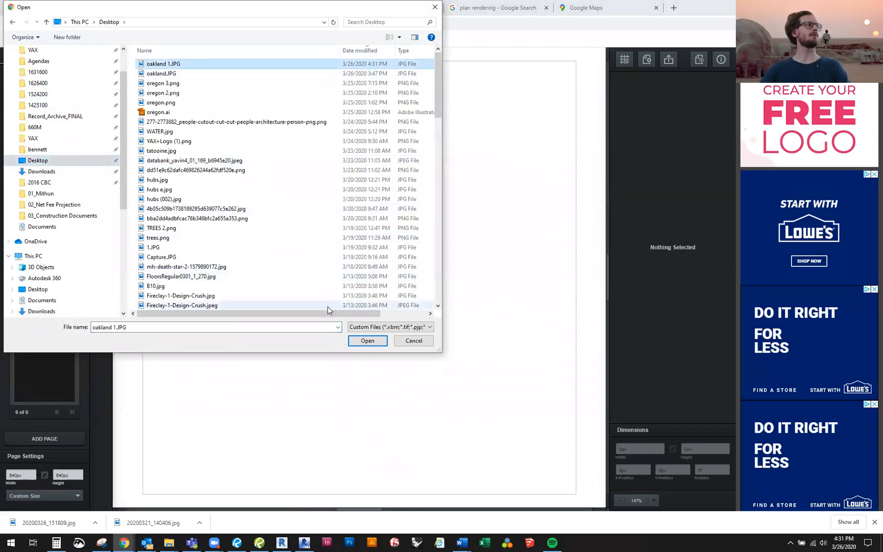
left_click(356, 341)
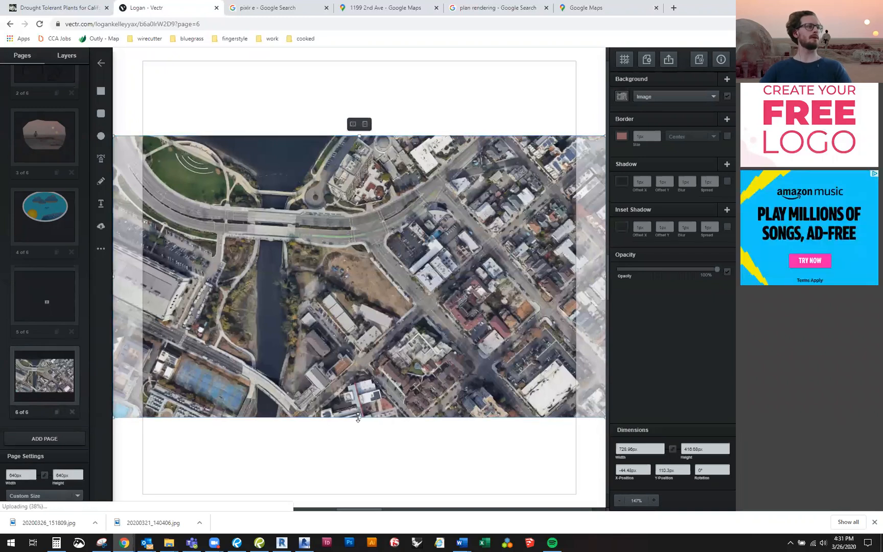
Step: Enlarge the aerial image proportionally to about 1155 by 660 px so it covers the full page height
left_click_drag(357, 427, 354, 478)
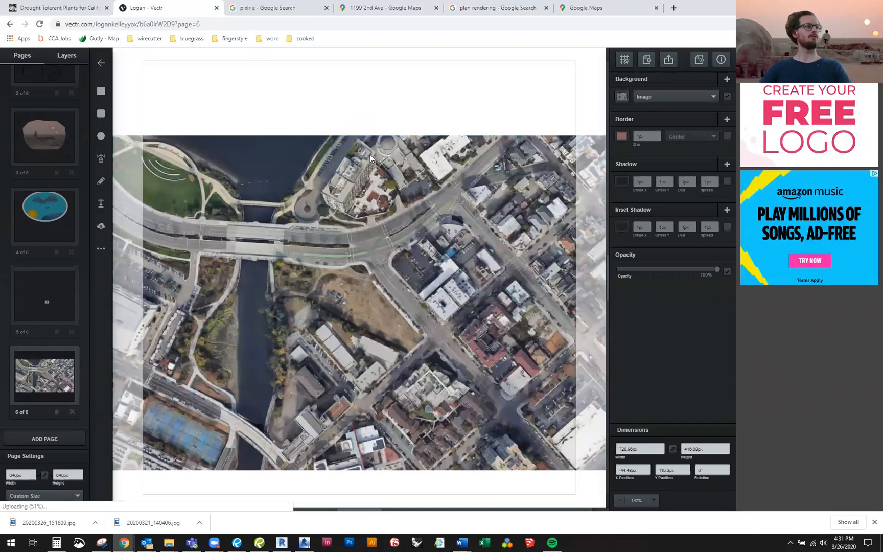
left_click_drag(359, 99, 360, 75)
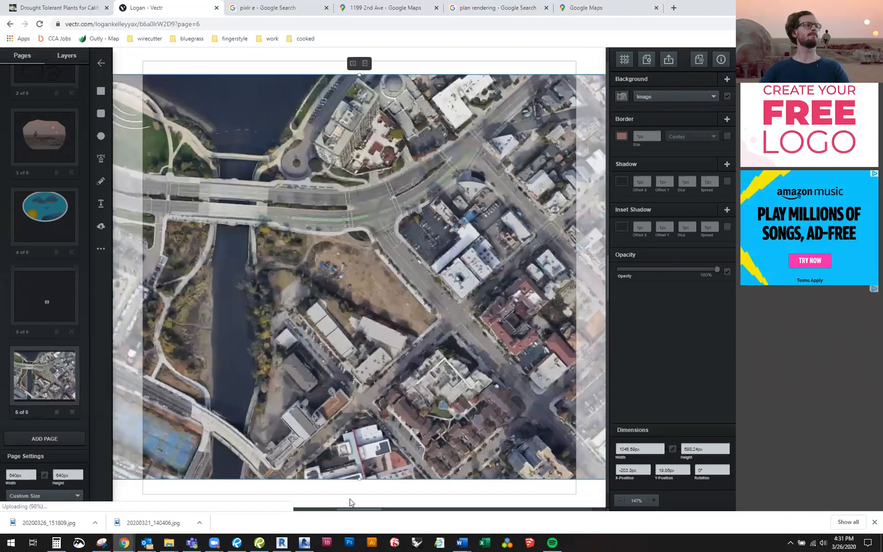
left_click_drag(358, 483, 359, 498)
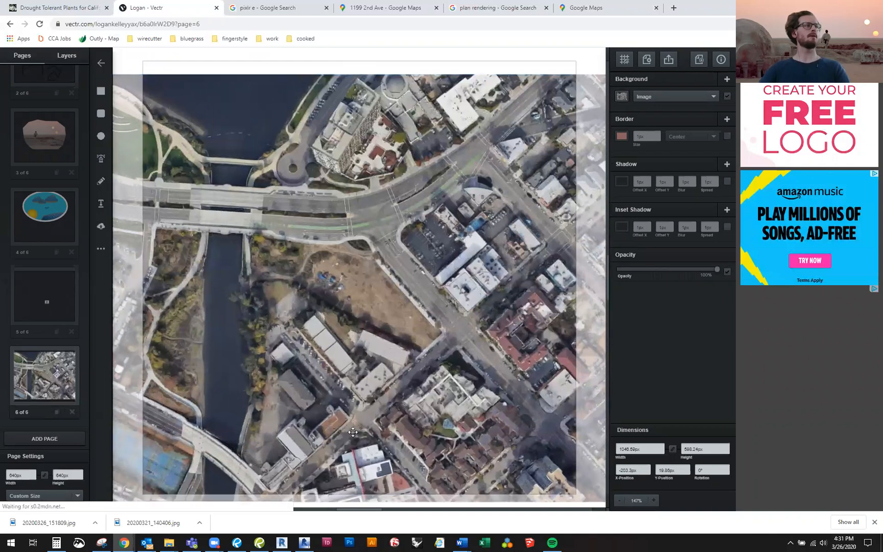
left_click_drag(358, 74, 359, 54)
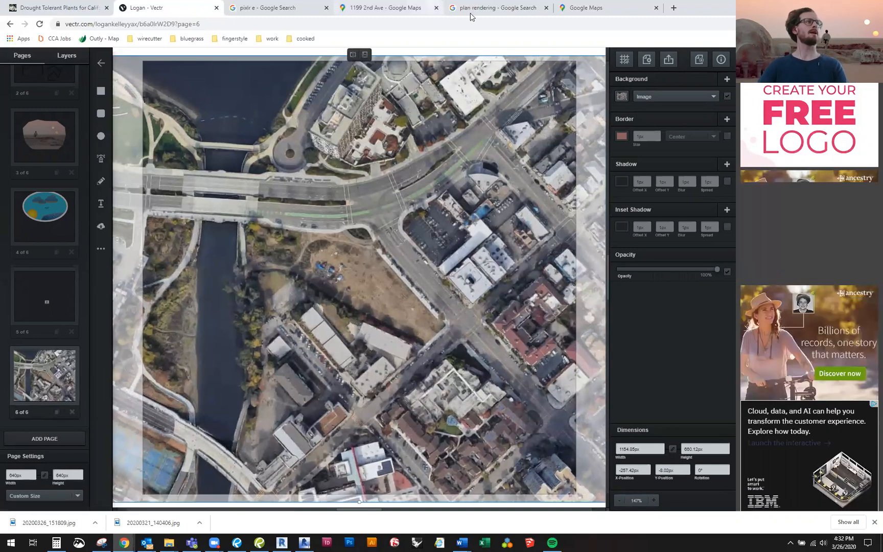
Step: Return to the plan rendering image results and preview the Fiverr site plan or master plan render
key("ctrl+5")
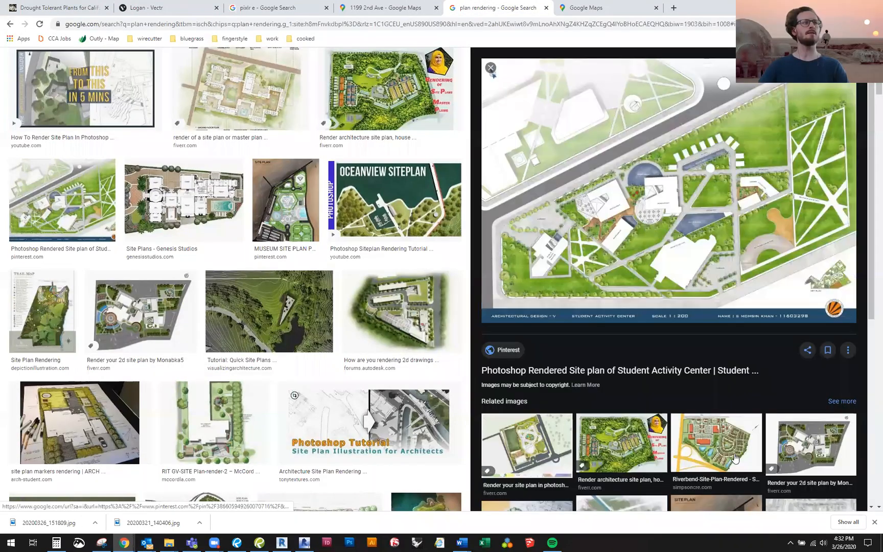
left_click(735, 450)
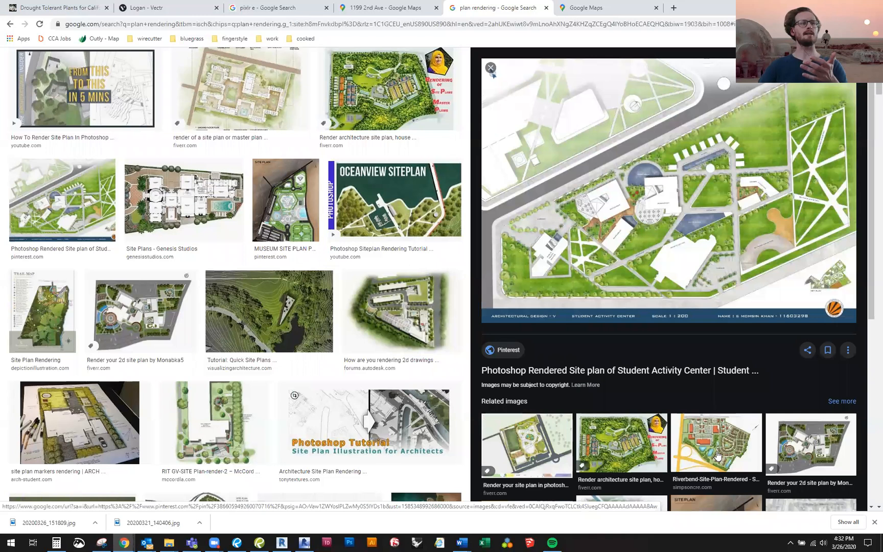
left_click(278, 93)
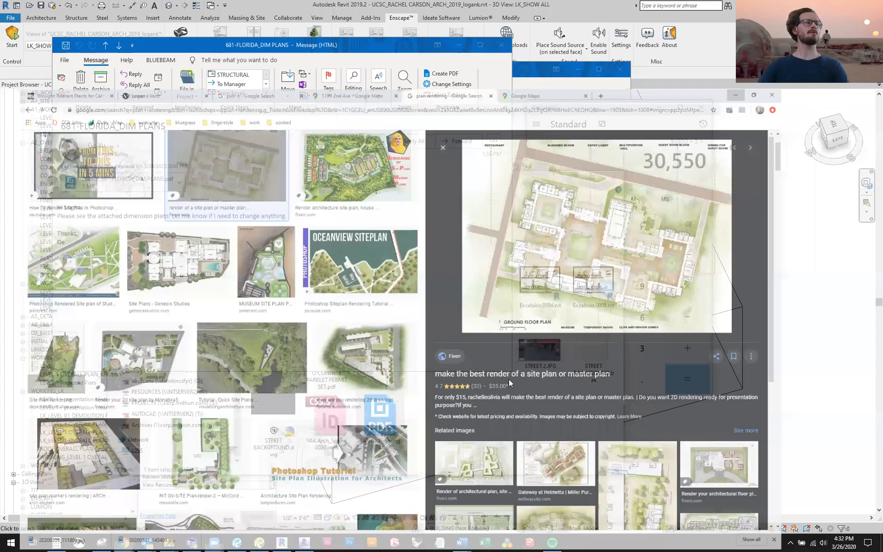
mouse_move(125, 542)
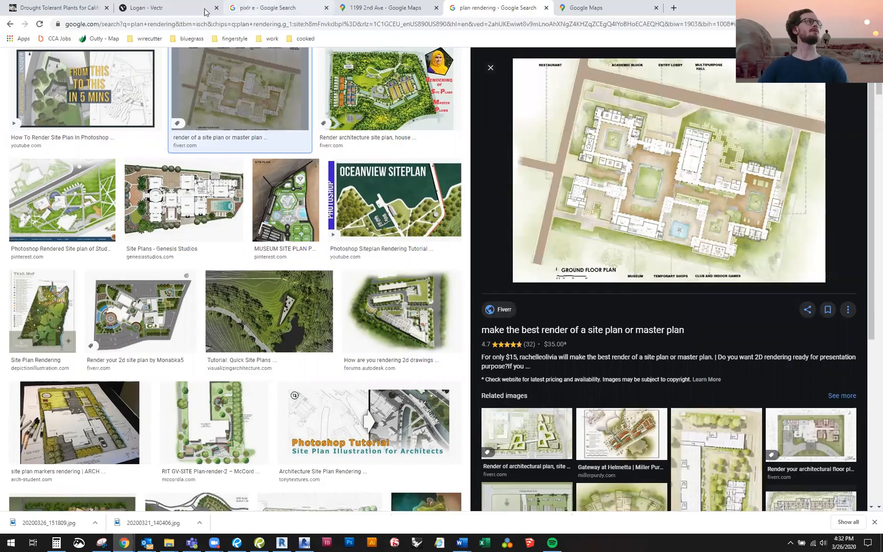
Step: Back in Vectr, trace the lot's street edges with the Pen tool as an open path about 161 by 272 px
left_click(160, 9)
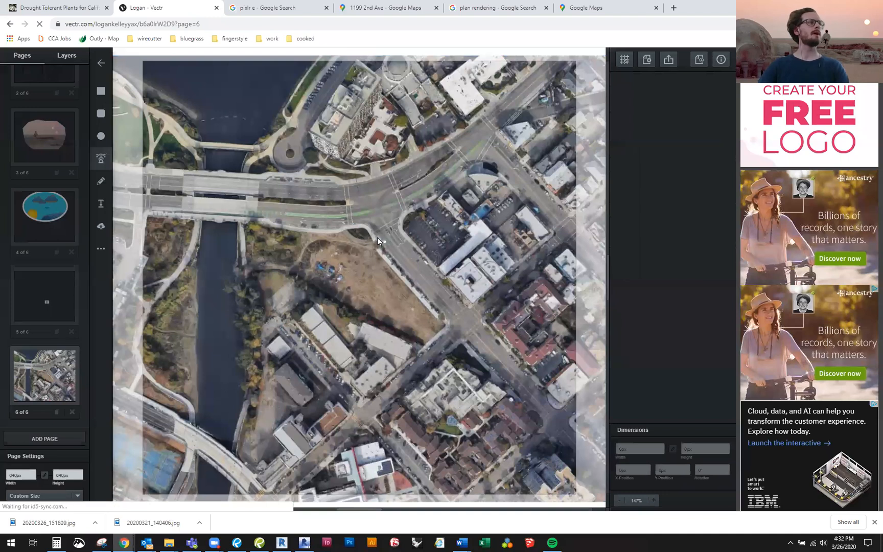
left_click(341, 225)
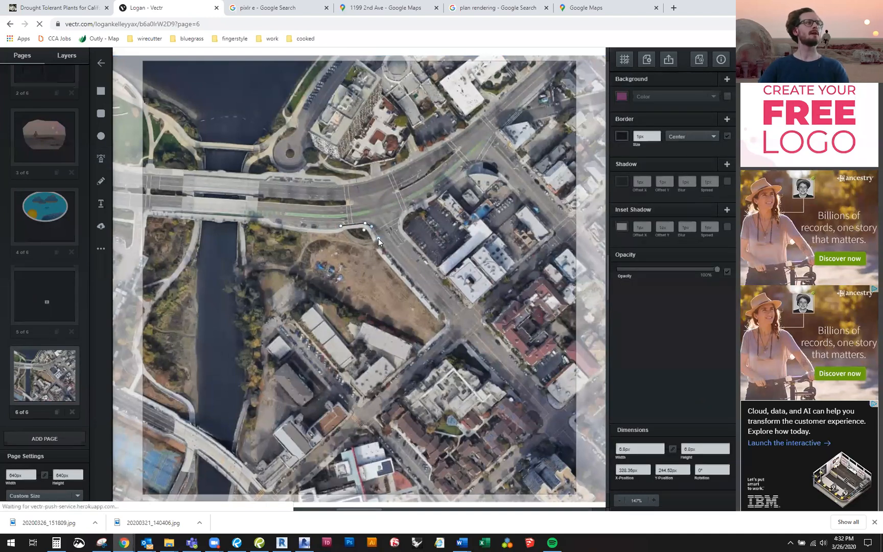
left_click_drag(375, 232, 378, 245)
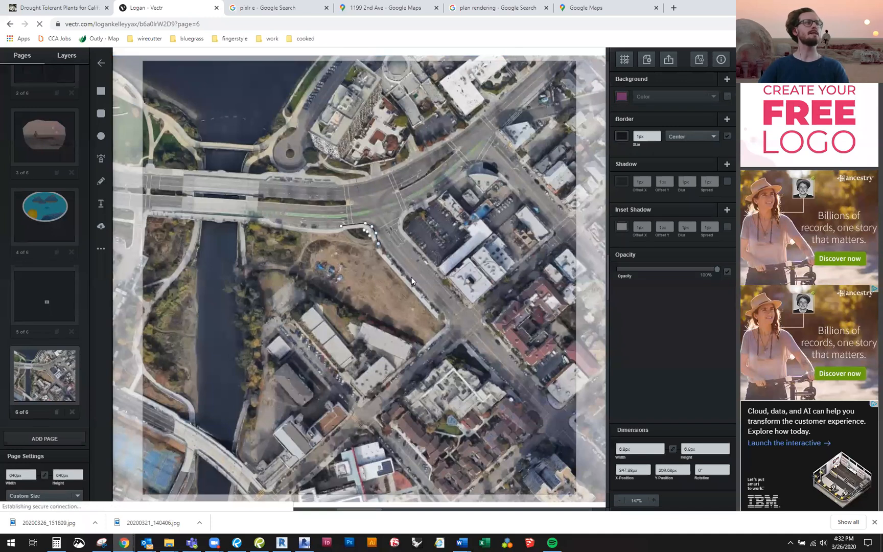
left_click(439, 306)
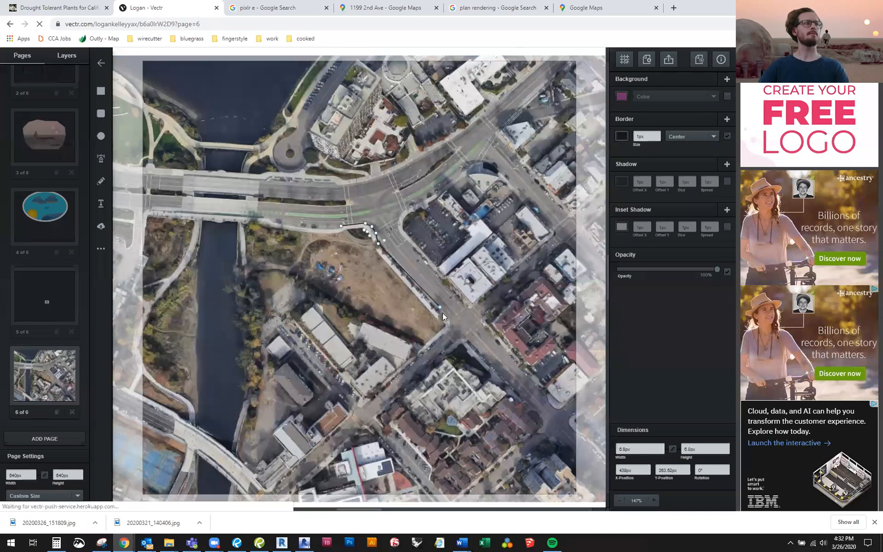
left_click_drag(449, 318, 448, 326)
left_click(361, 407)
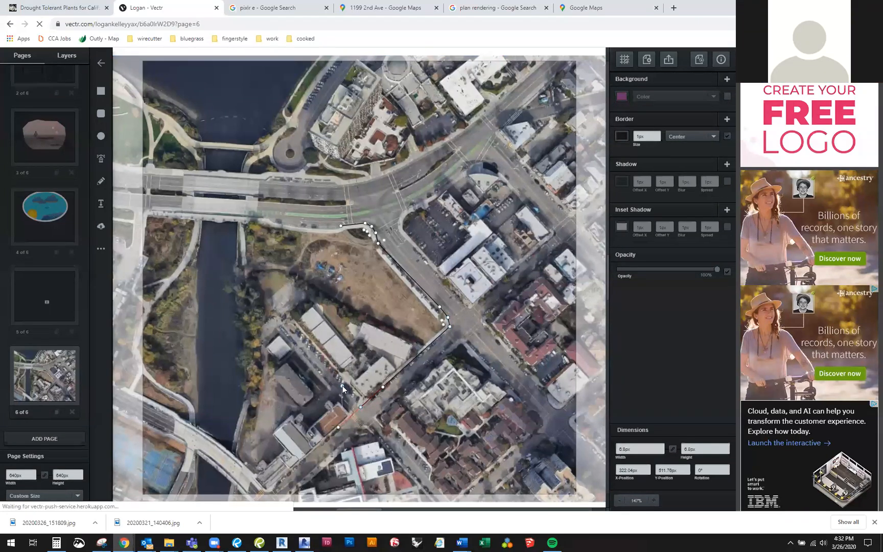
key("Escape")
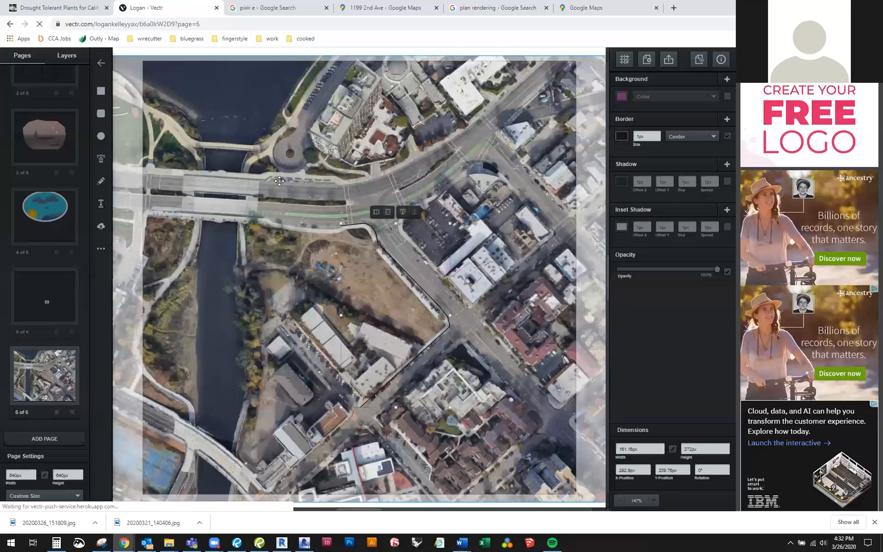
Step: Lower the aerial image's opacity to 49%
left_click(255, 186)
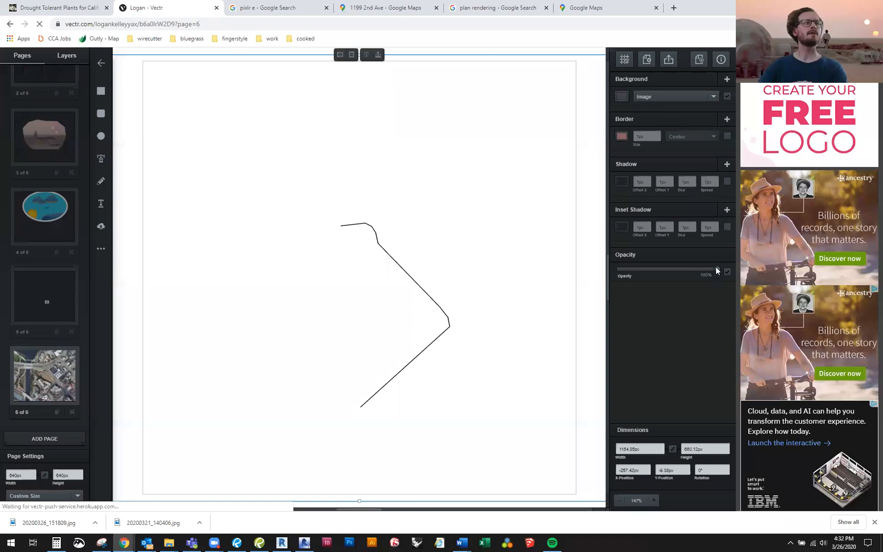
left_click_drag(715, 267, 689, 268)
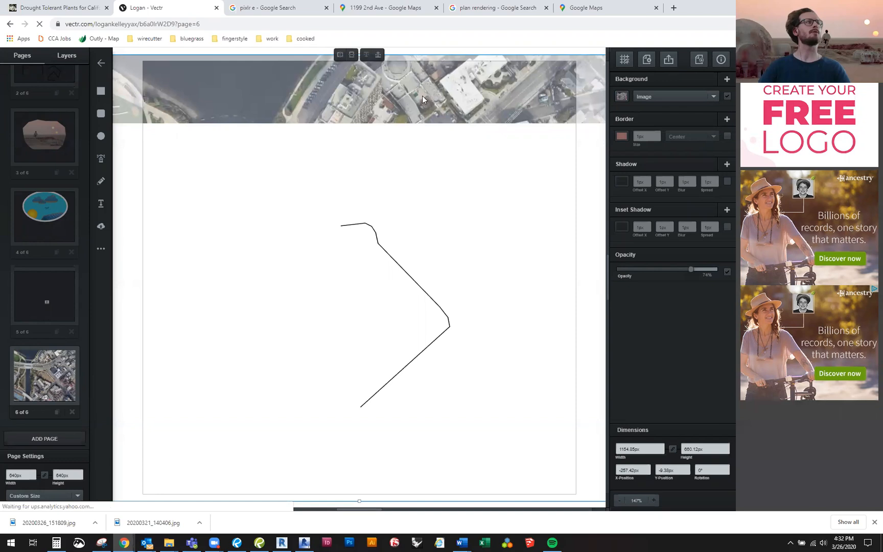
left_click_drag(691, 269, 654, 277)
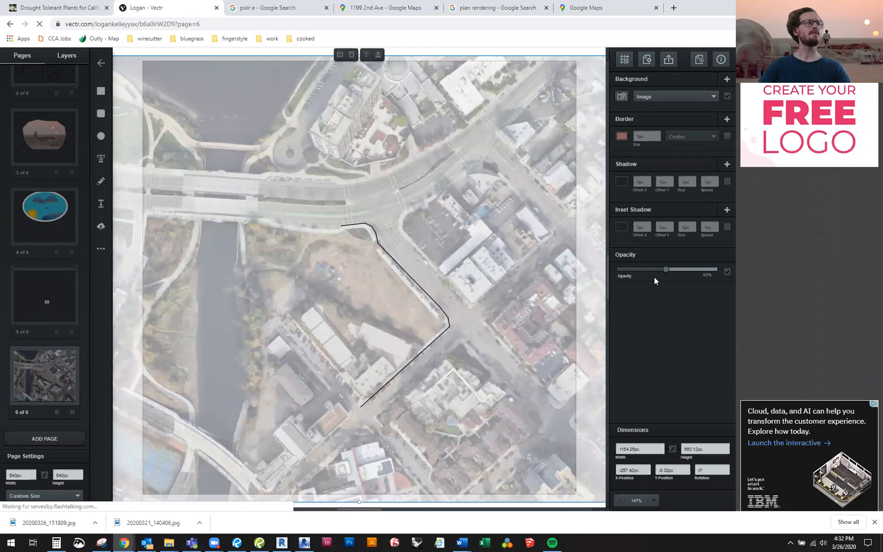
Step: Lower the aerial image's opacity to about 35% and trace the street edges of the block north of the intersection with the Pen tool
left_click_drag(666, 268, 652, 269)
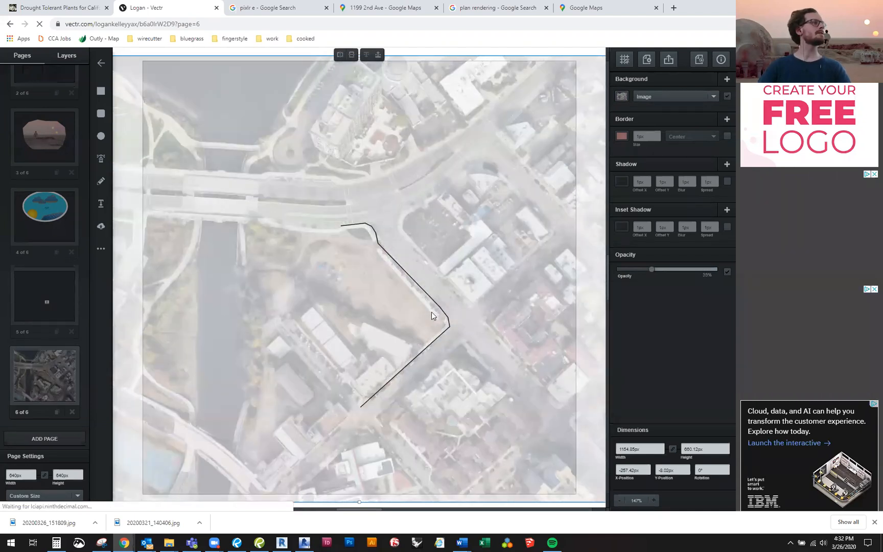
left_click(107, 159)
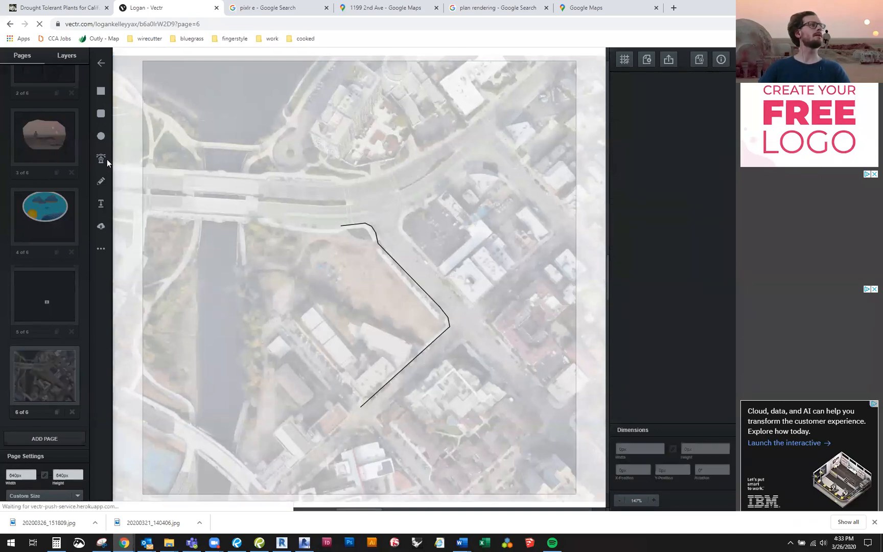
left_click(107, 160)
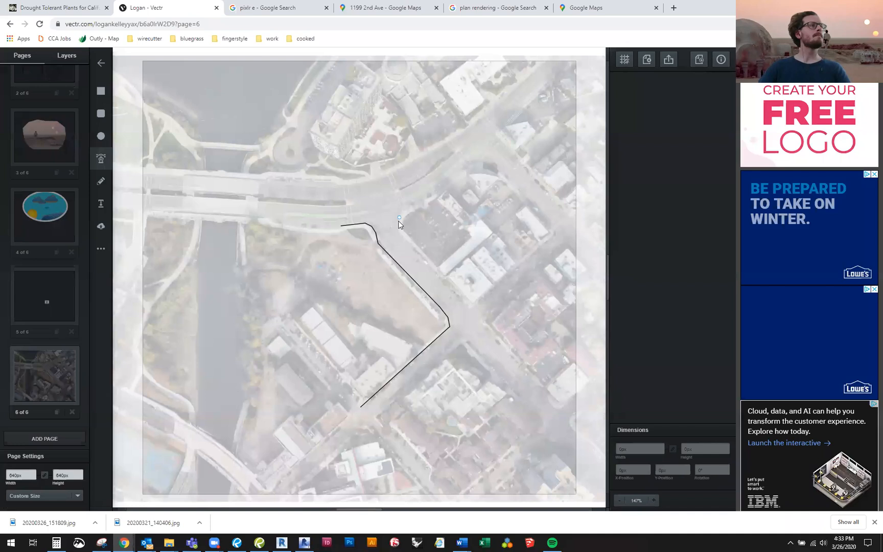
left_click(399, 222)
left_click(470, 307)
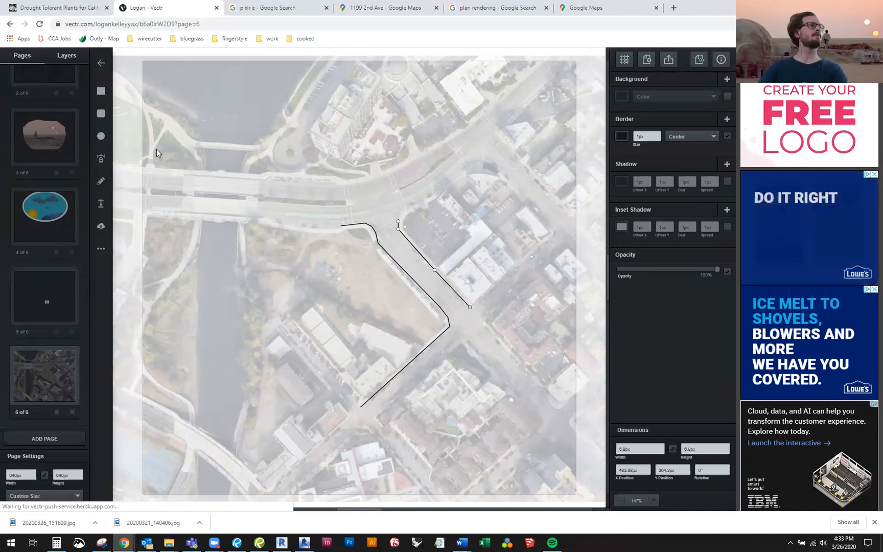
left_click(478, 328)
Step: Trace the two street edges of the block south of the intersection as an open path about 233 by 114 px
left_click(107, 169)
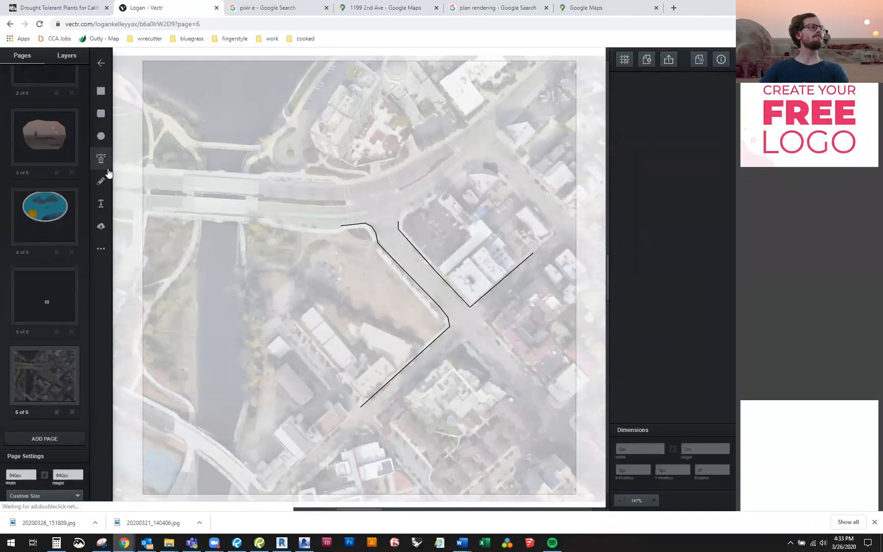
left_click(460, 338)
double_click(533, 410)
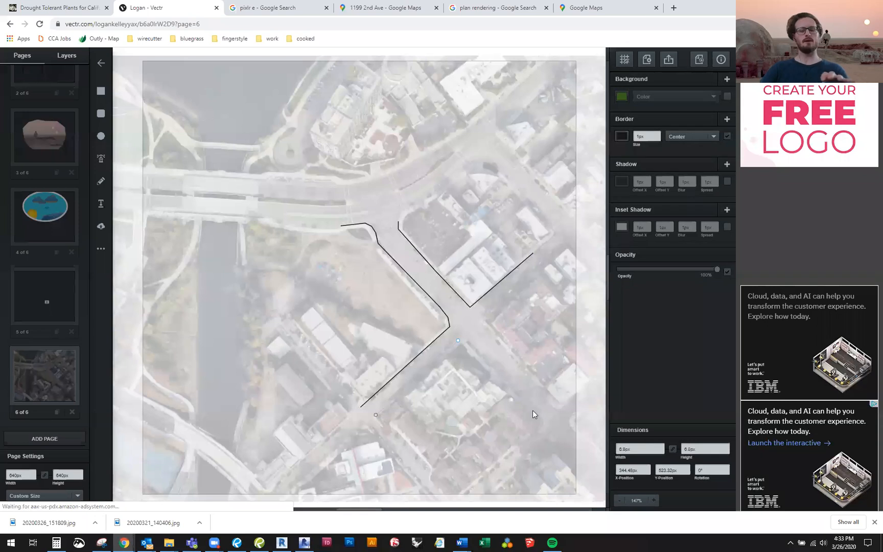
Step: Trace the two street edges of the block east of the intersection as an open V-shaped path with the Pen tool
left_click(101, 159)
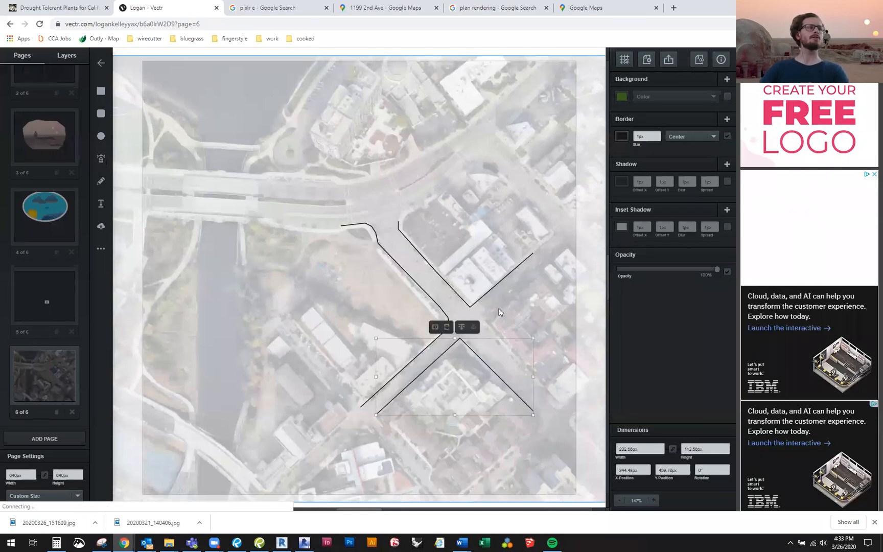
left_click(538, 274)
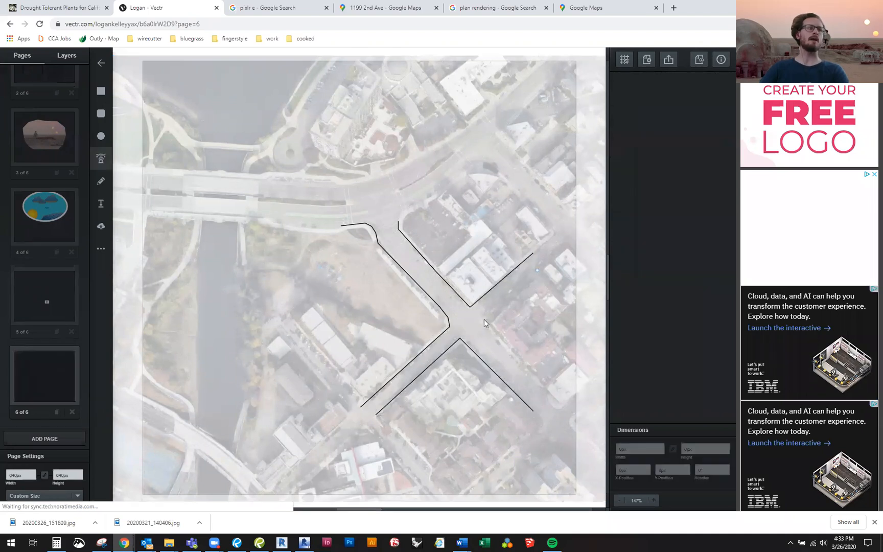
left_click(531, 379)
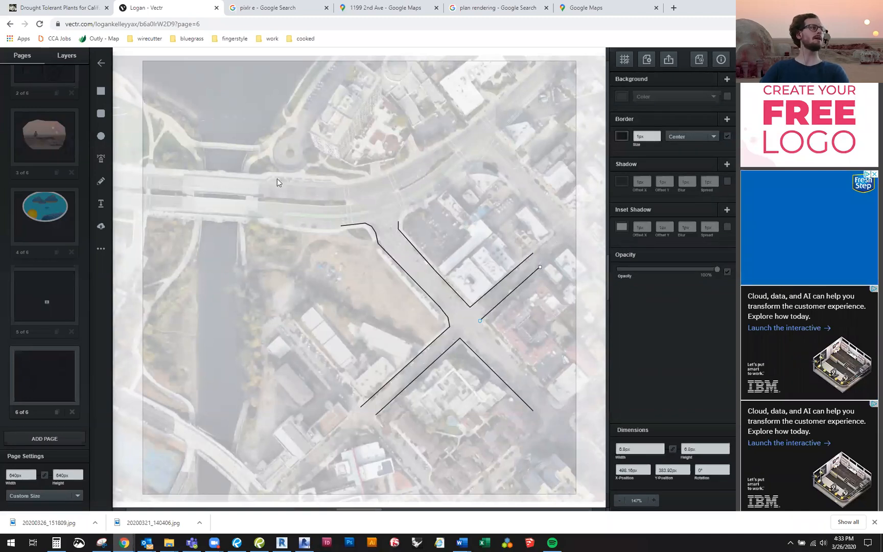
left_click(101, 163)
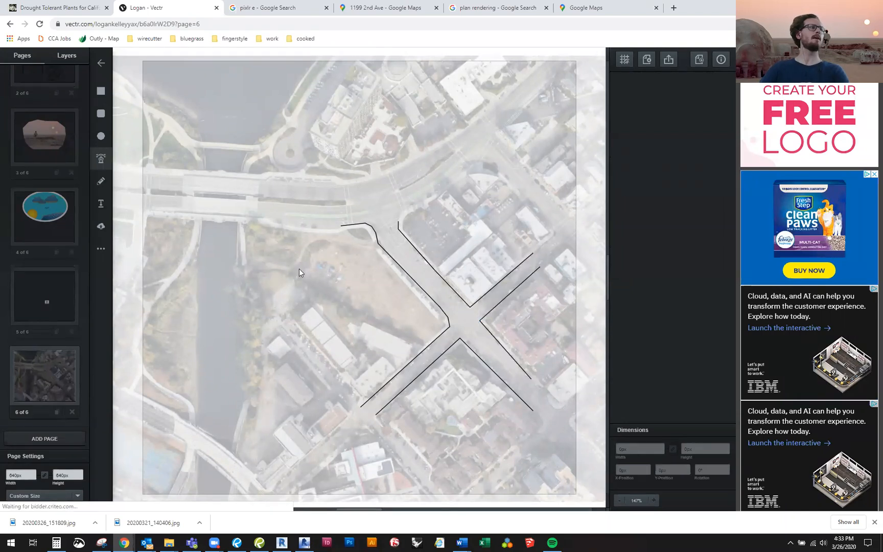
left_click(303, 282)
left_click(312, 250)
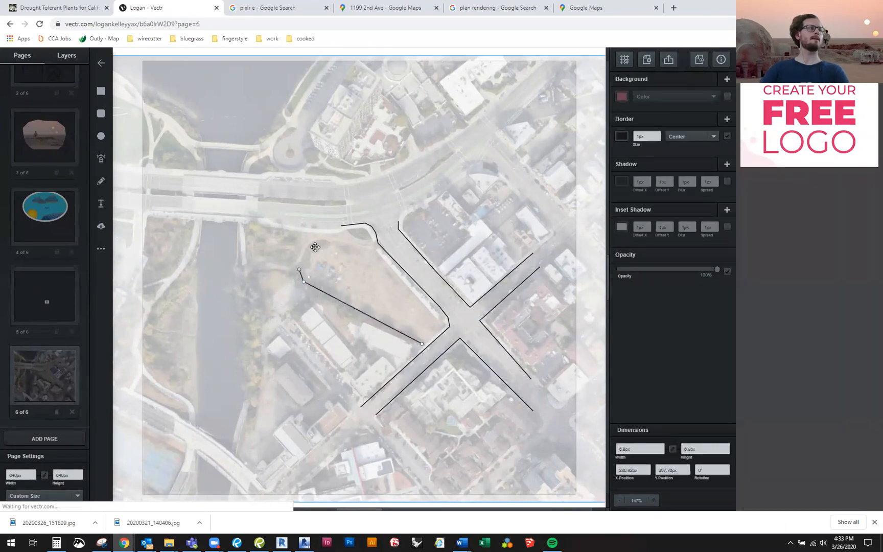
left_click_drag(336, 244, 345, 247)
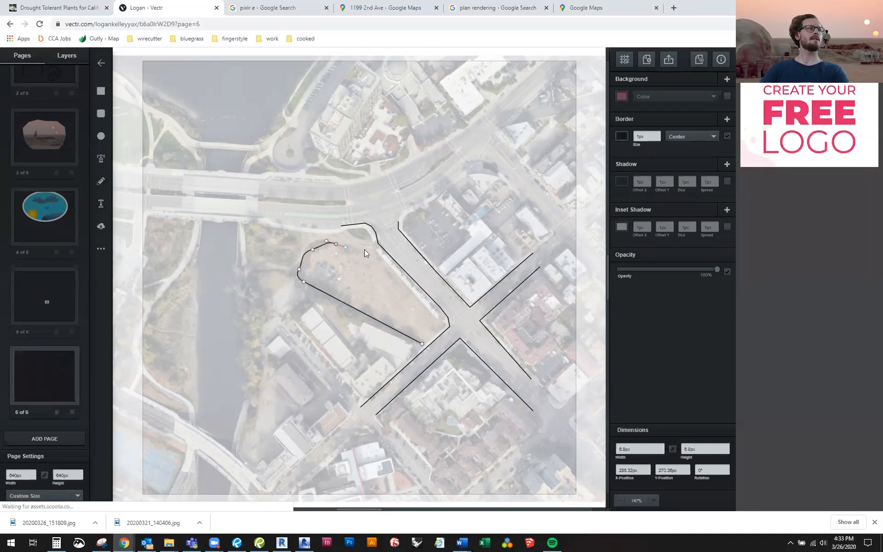
left_click(365, 250)
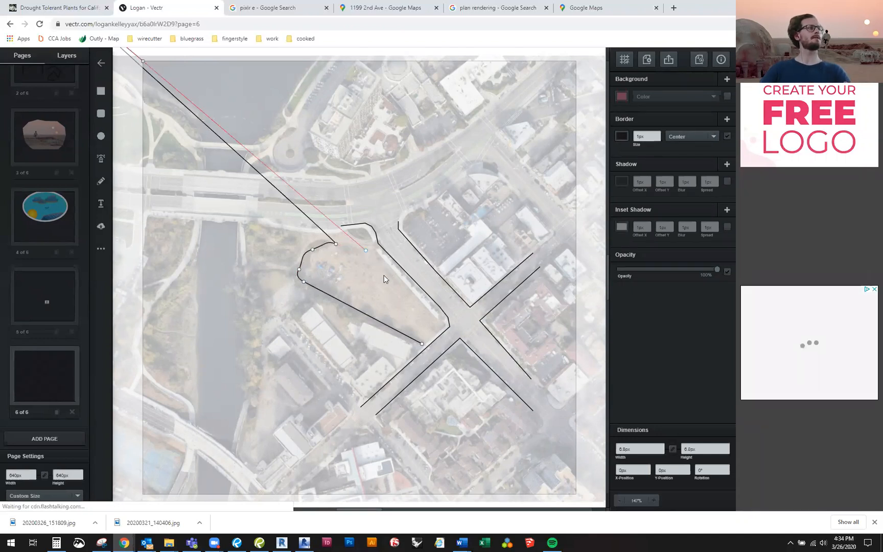
key("Escape")
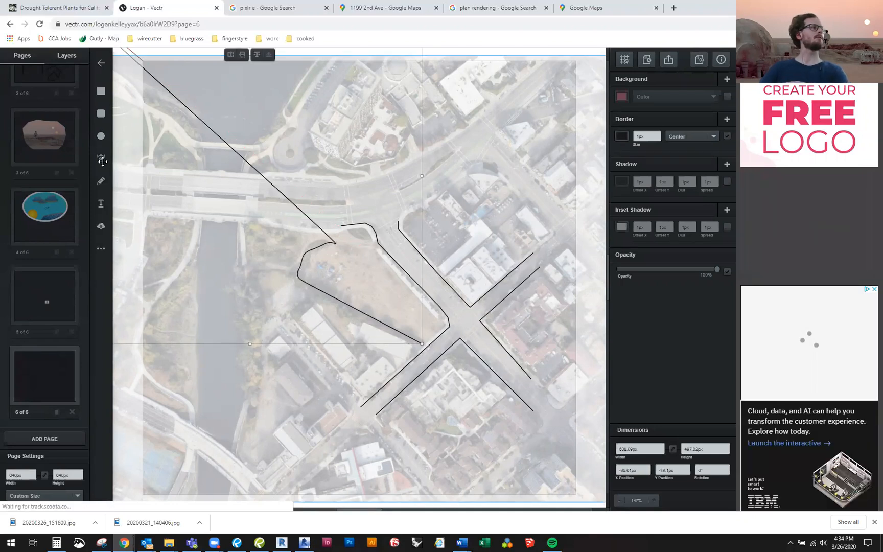
left_click(102, 182)
left_click(102, 184)
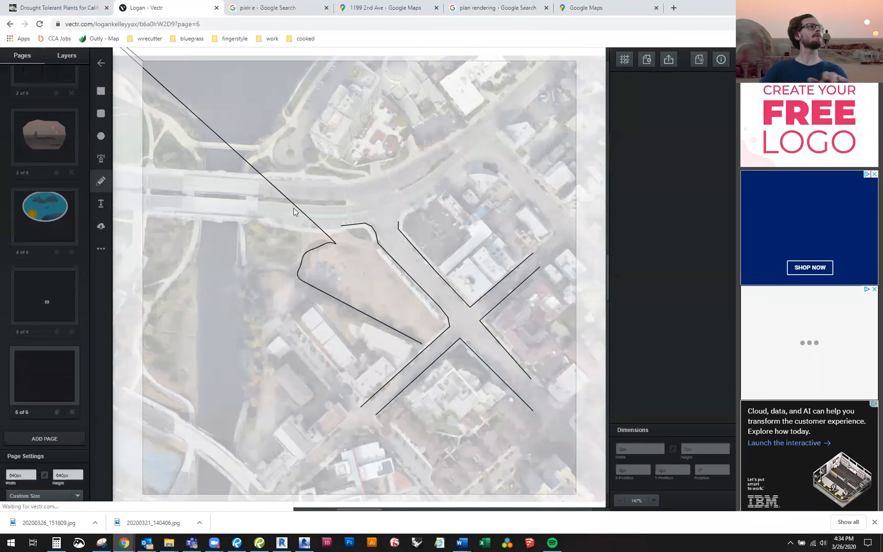
left_click(329, 242)
key("Delete")
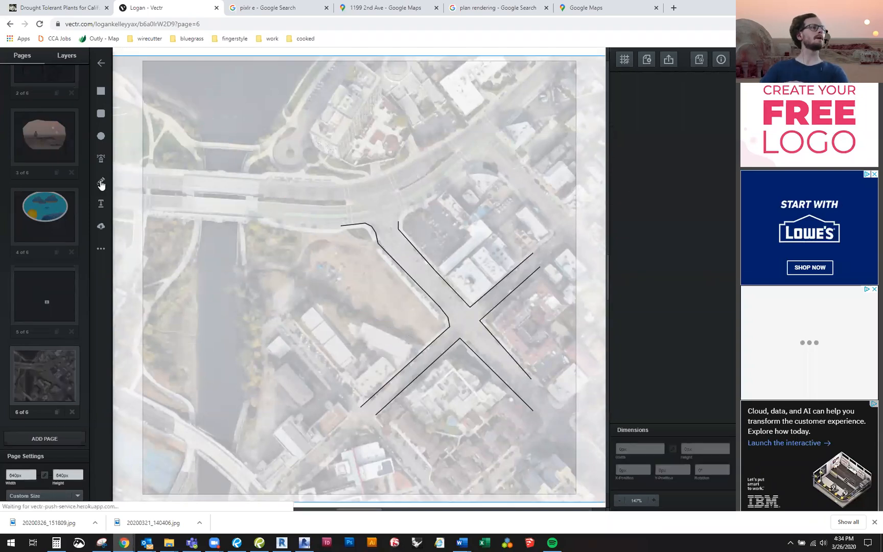
Step: Trace the outline of the bare open lot with the Pencil tool, about 193 by 141 px
key("p")
left_click(420, 343)
left_click(363, 317)
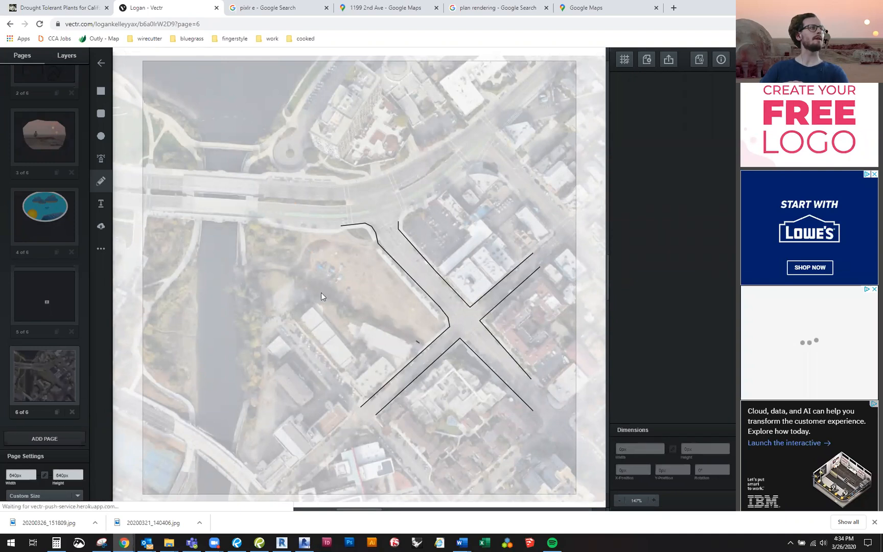
left_click(312, 285)
left_click(308, 263)
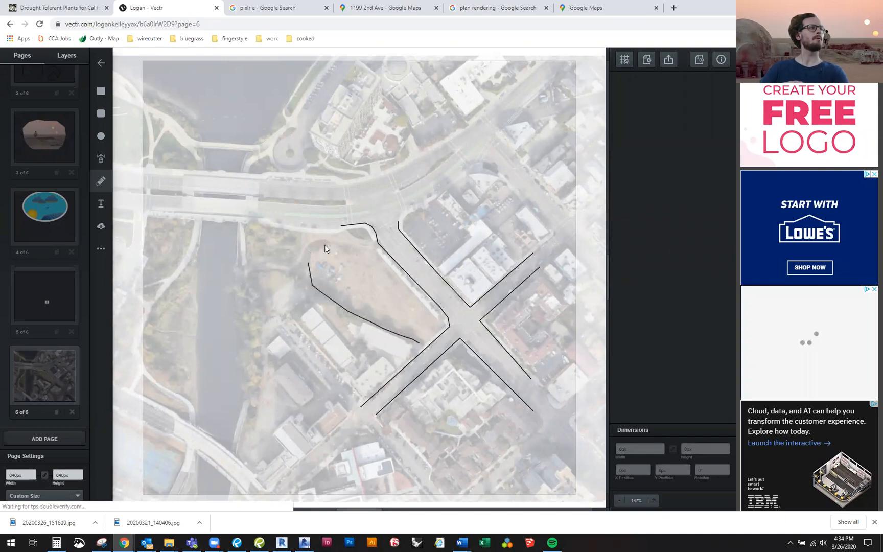
left_click(310, 249)
left_click(361, 248)
left_click(380, 255)
left_click(393, 273)
left_click(406, 285)
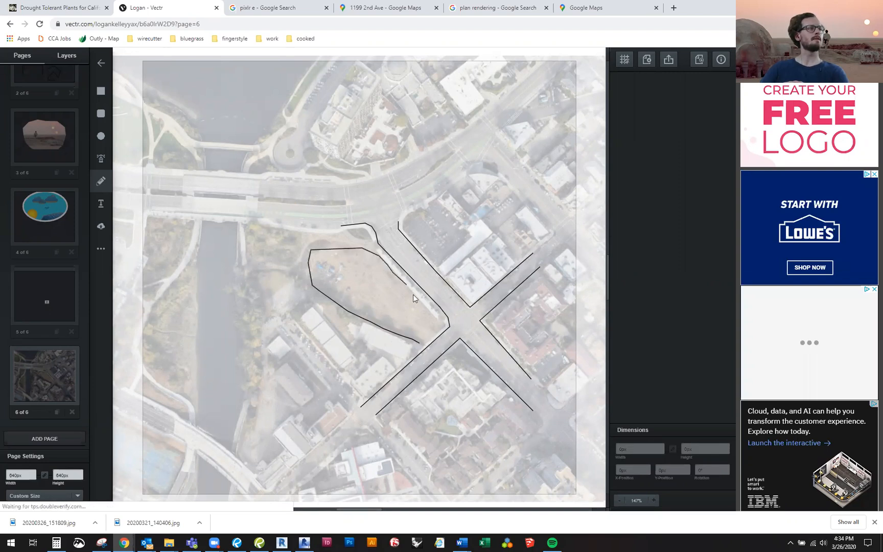
left_click(439, 320)
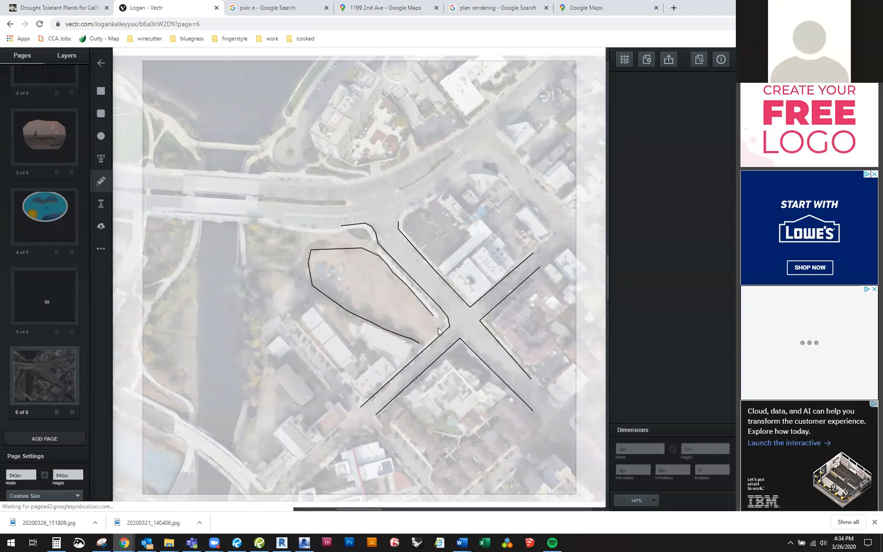
left_click(420, 340)
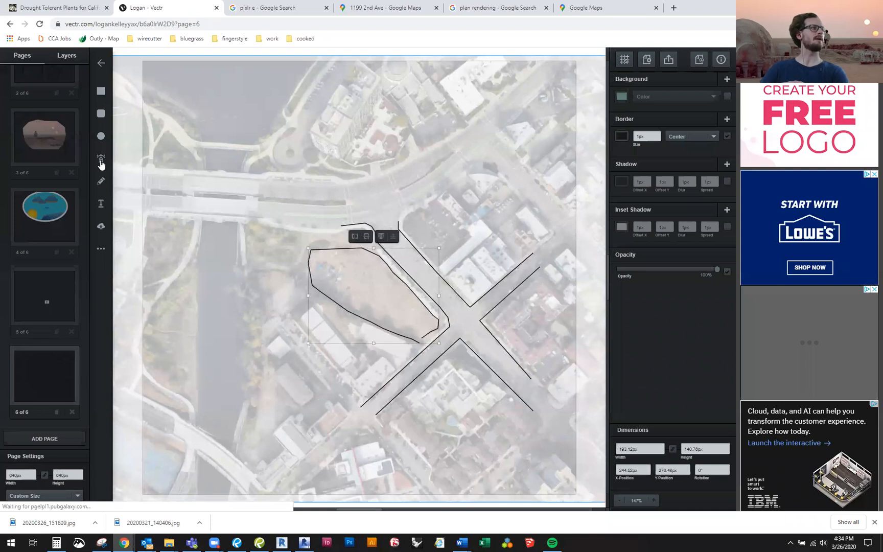
Step: Trace the upper edge of the footpath from the lot toward the channel with the Pencil tool, about 143 by 43 px
left_click(333, 246)
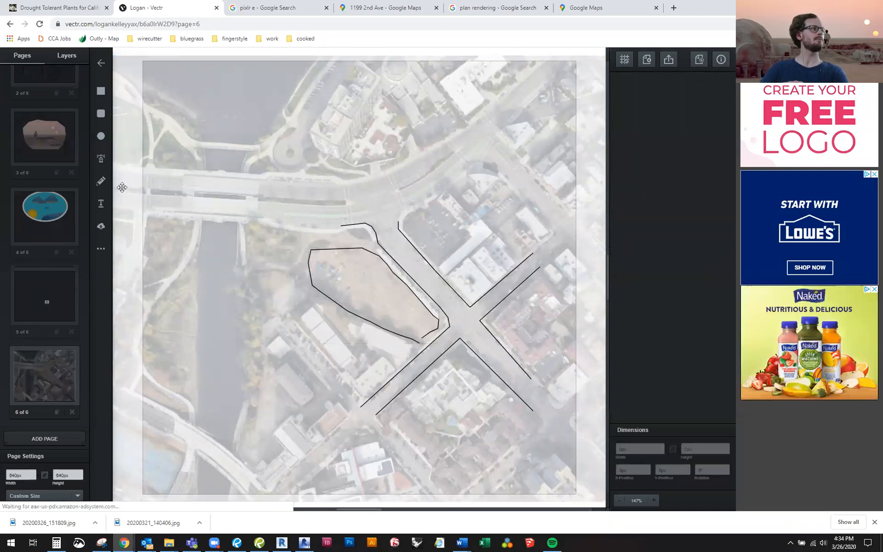
key("p")
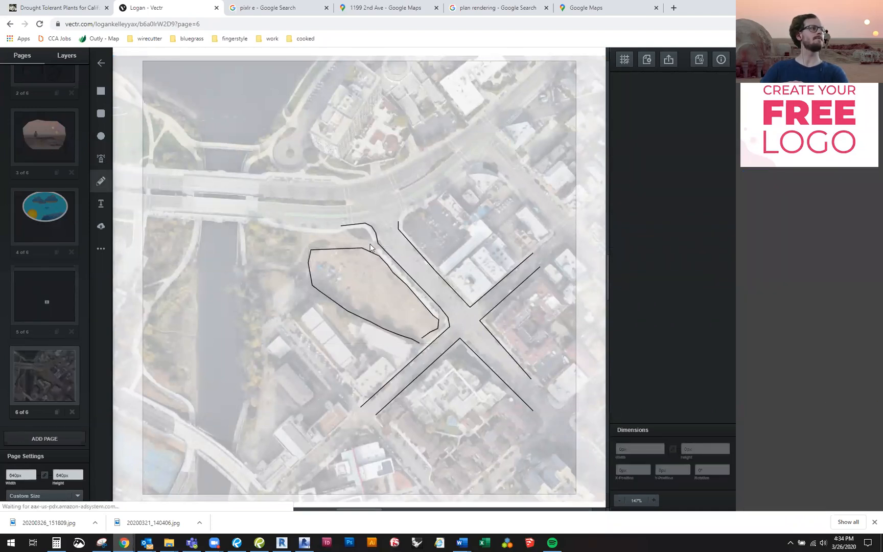
left_click(312, 240)
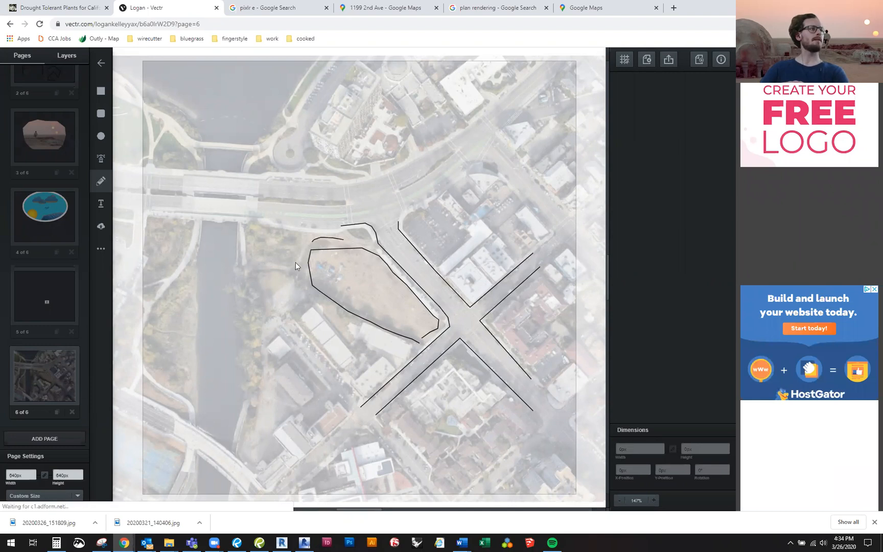
left_click_drag(265, 262, 253, 264)
left_click(247, 266)
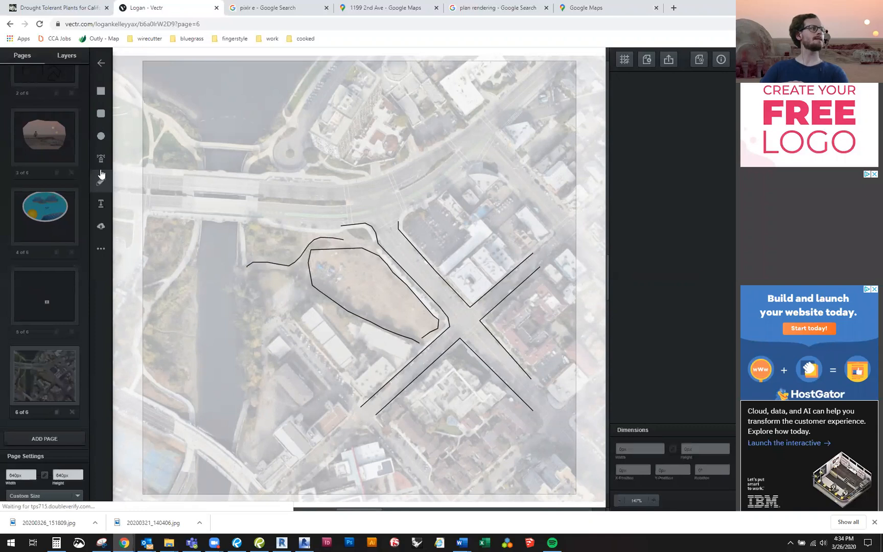
Step: Trace the footpath's lower edge with the Pencil tool from the channel side up to the lot outline
left_click(100, 176)
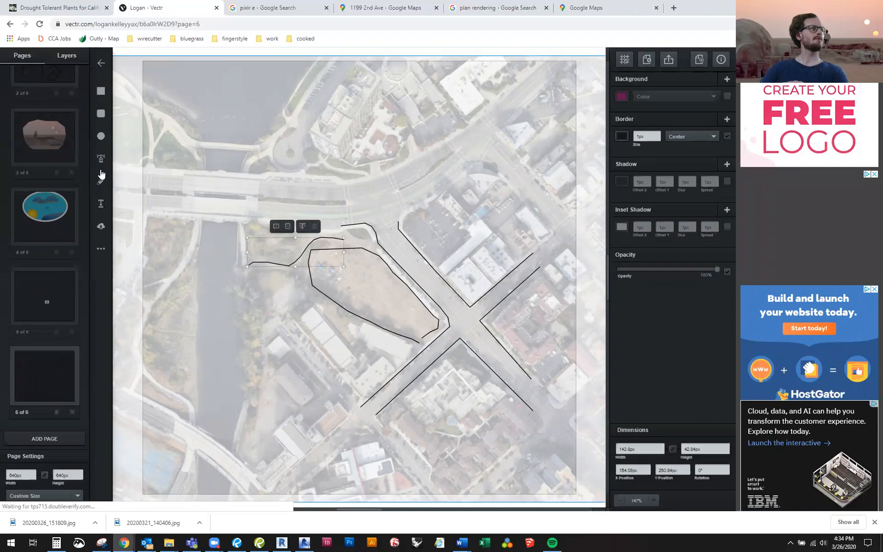
left_click(254, 276)
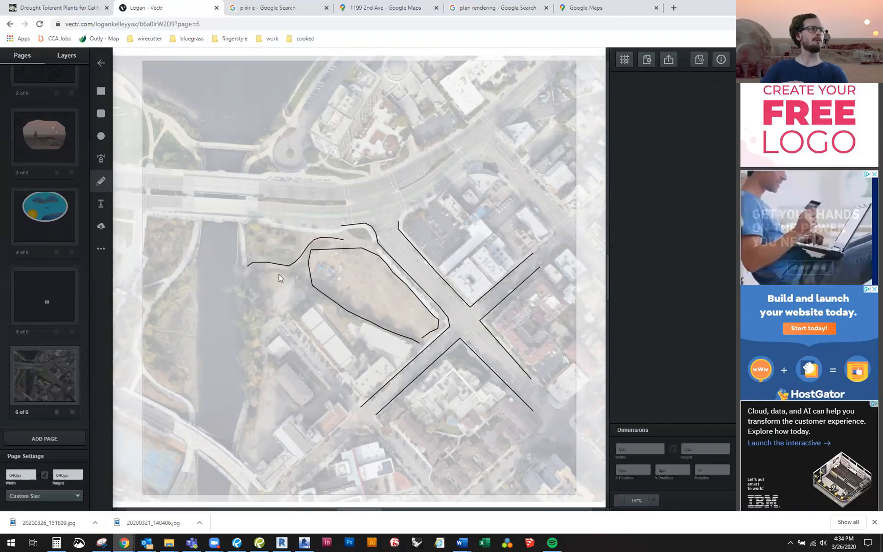
left_click(278, 274)
left_click(293, 274)
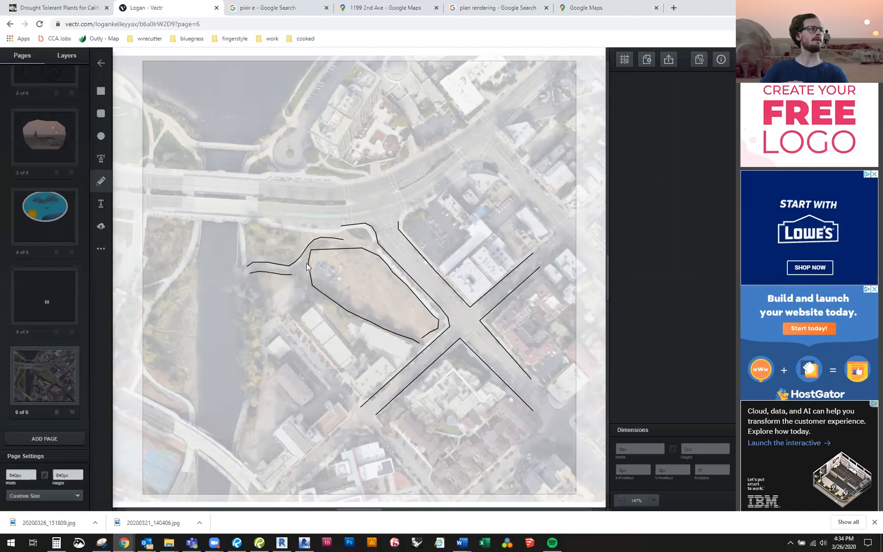
left_click(309, 262)
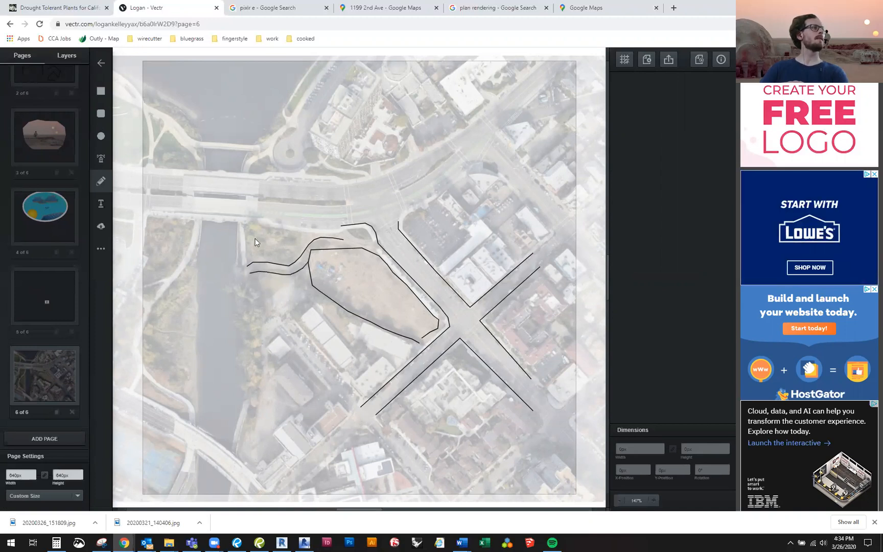
Step: Trace both edges of the sidewalk running from the lot toward the bridge, the lower one about 151 by 32 px
left_click(101, 182)
left_click(102, 182)
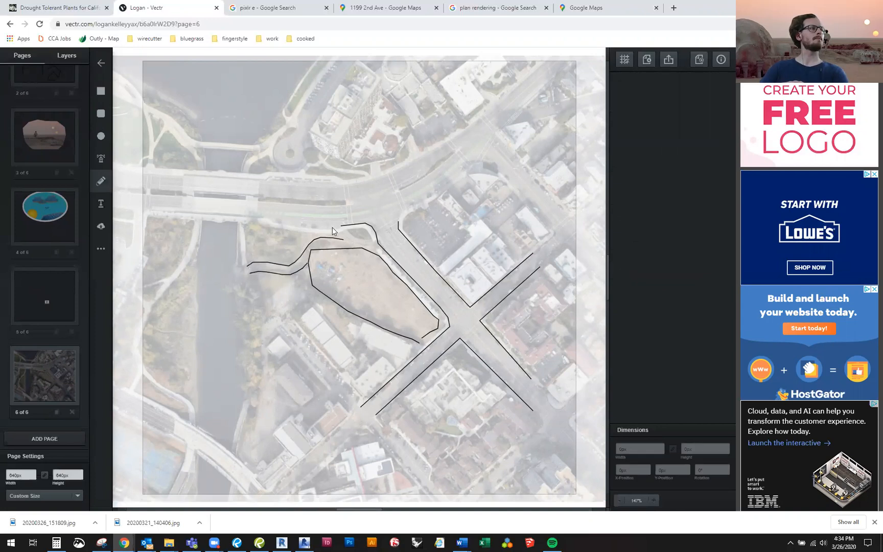
left_click(340, 226)
left_click(100, 180)
mouse_move(287, 232)
left_mouse_down()
mouse_move(353, 235)
mouse_move(366, 250)
left_mouse_up()
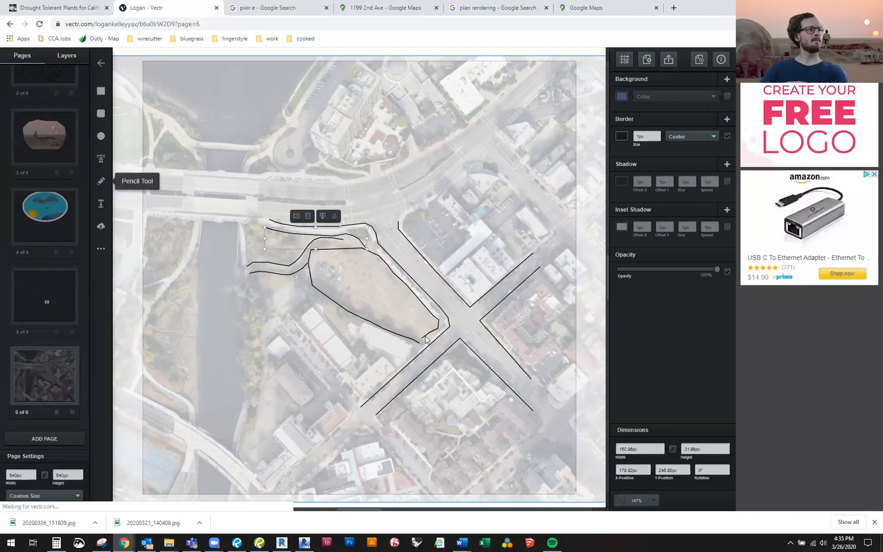
Step: Close the gap at the lot outline's southern corner and pencil in the north block's northwest edge, about 105 by 82 px
left_click(101, 182)
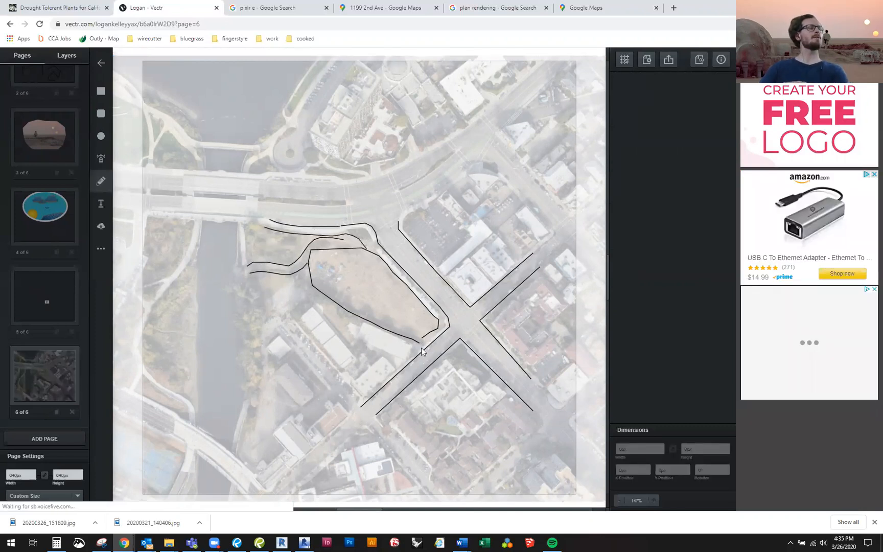
key("ctrl+z")
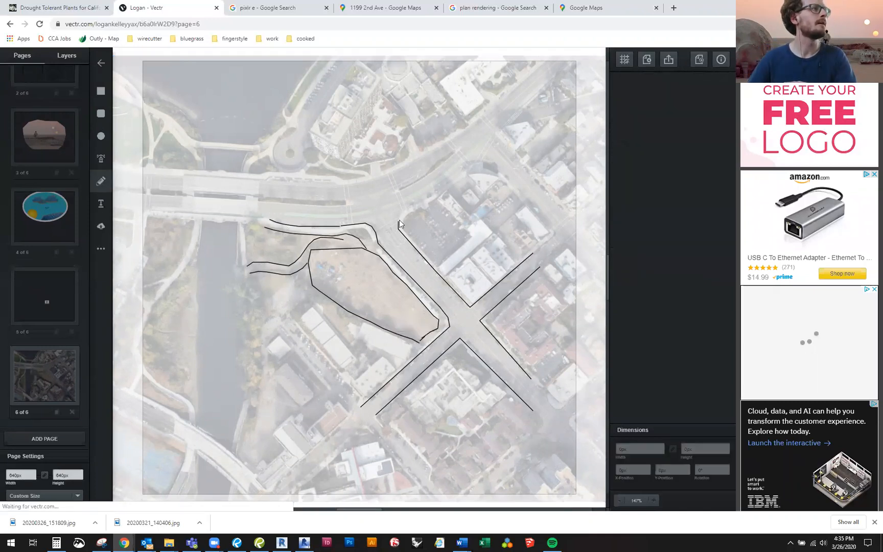
left_click_drag(433, 192, 469, 165)
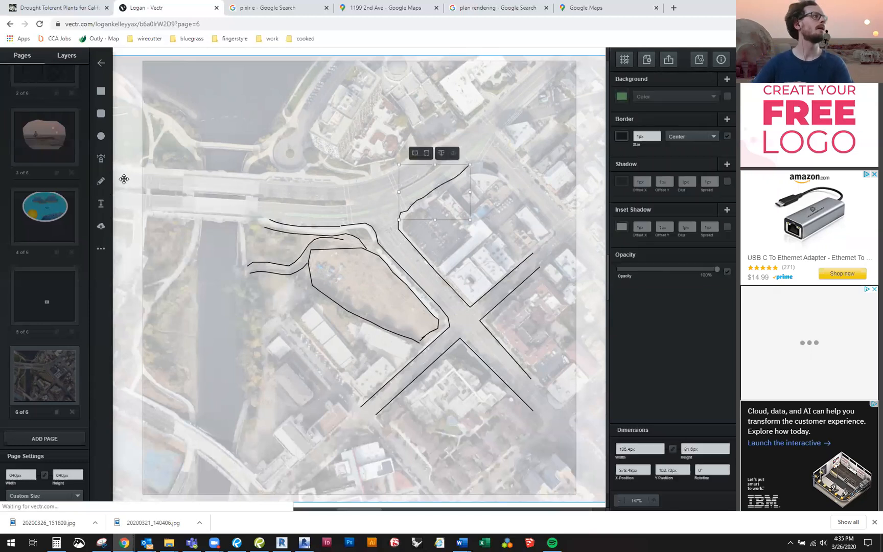
left_click(102, 183)
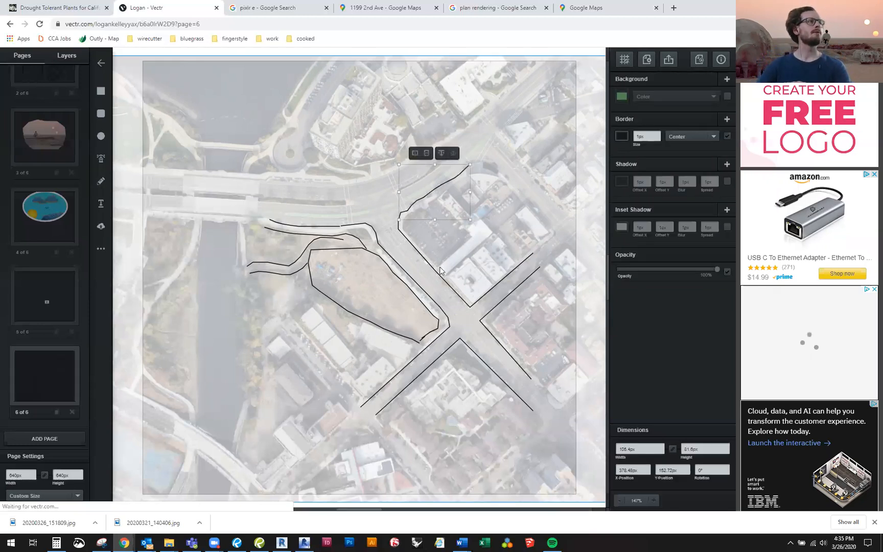
Step: Trace a closed outline around the pale, narrow building in the middle of the north block with the Pencil tool
mouse_move(438, 264)
left_mouse_down()
mouse_move(491, 232)
mouse_move(442, 271)
left_mouse_up()
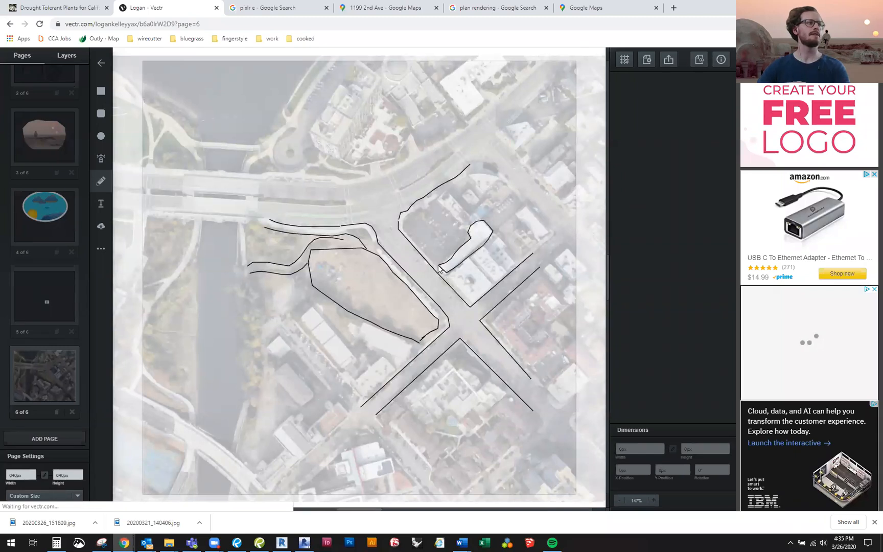
Step: Thicken the borders of the four angled street-edge lines around the intersection, giving them all the same heavier width
left_click(435, 301)
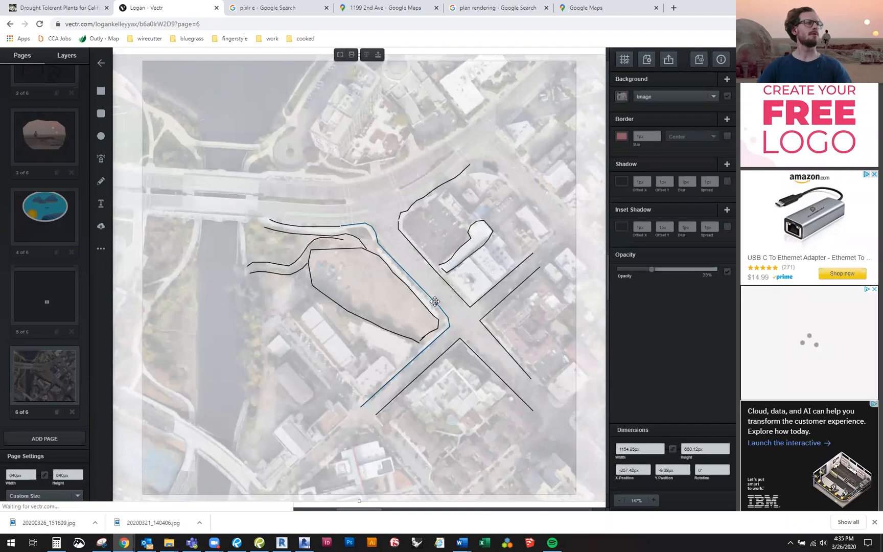
left_click(435, 302)
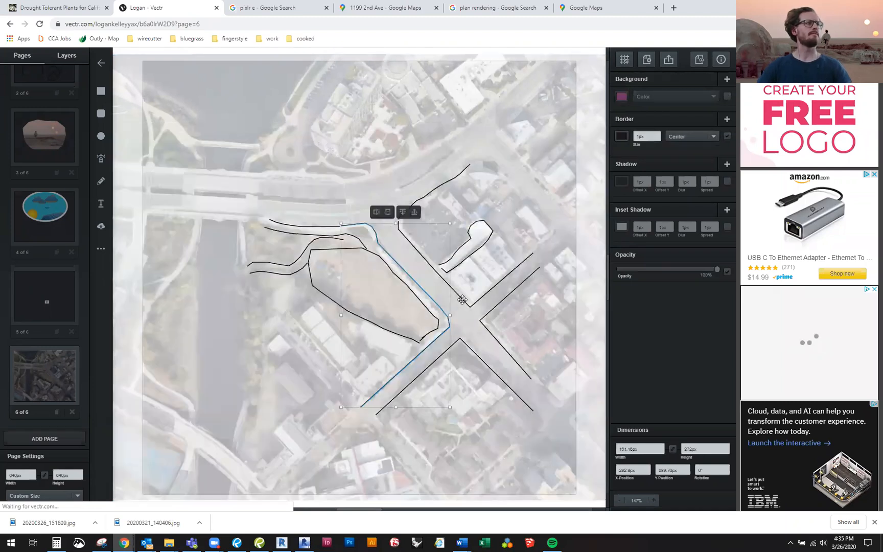
left_click(446, 330)
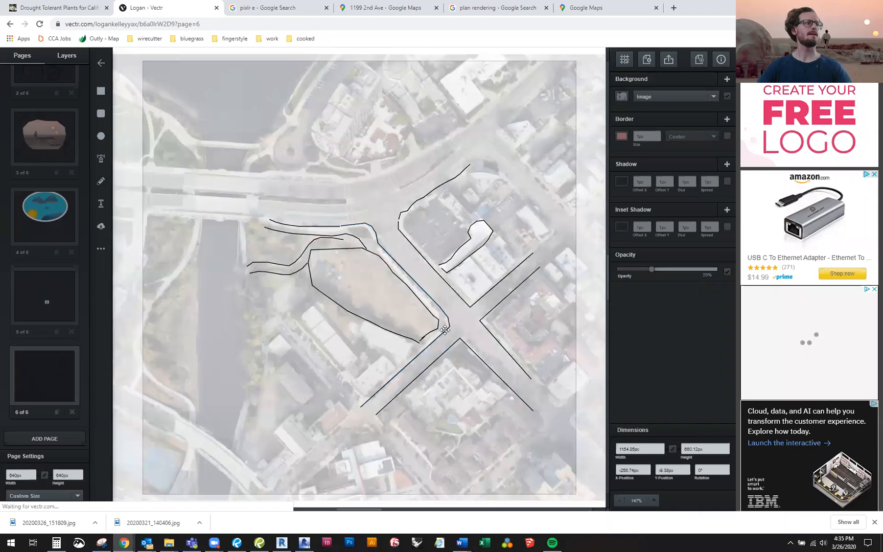
left_click(444, 329)
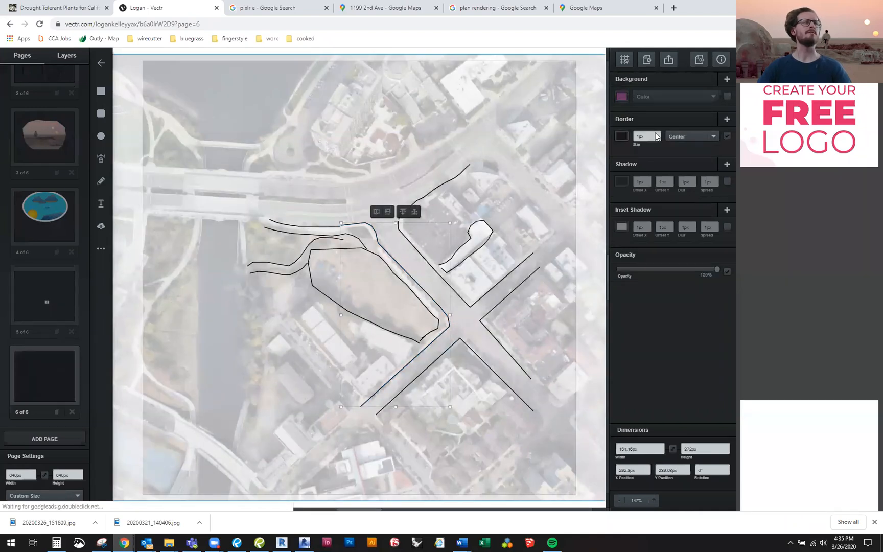
left_click(657, 134)
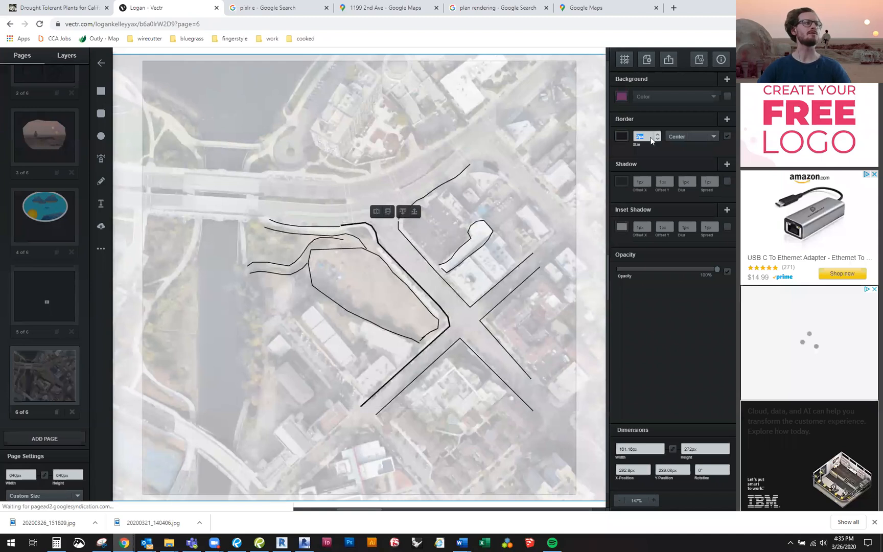
left_click(471, 304)
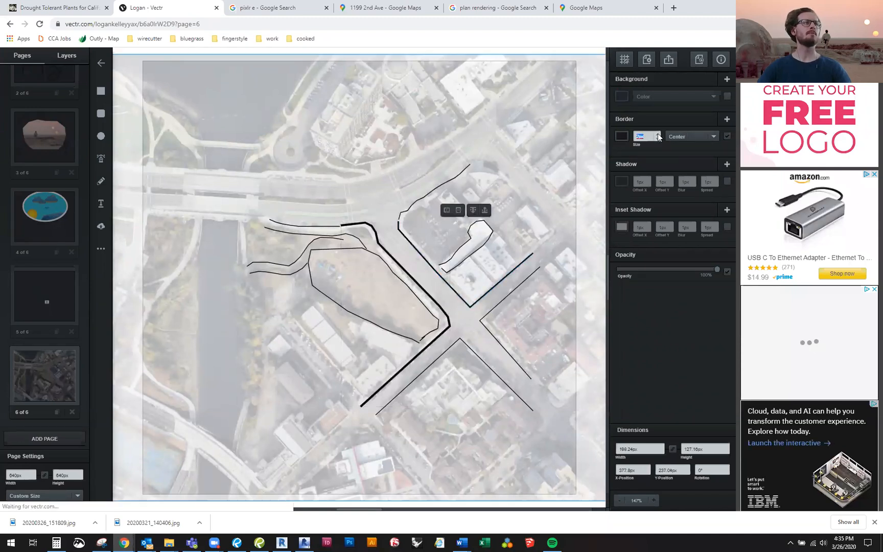
left_click(496, 340)
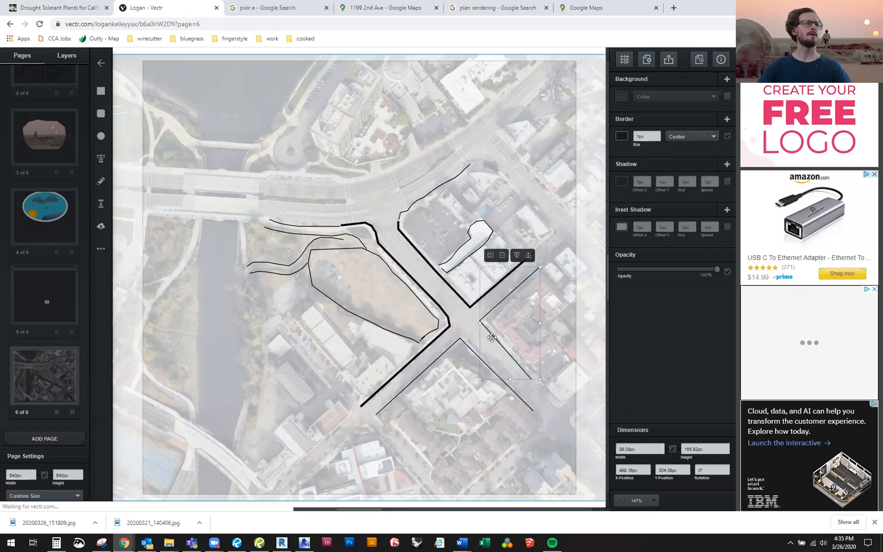
left_click(472, 350)
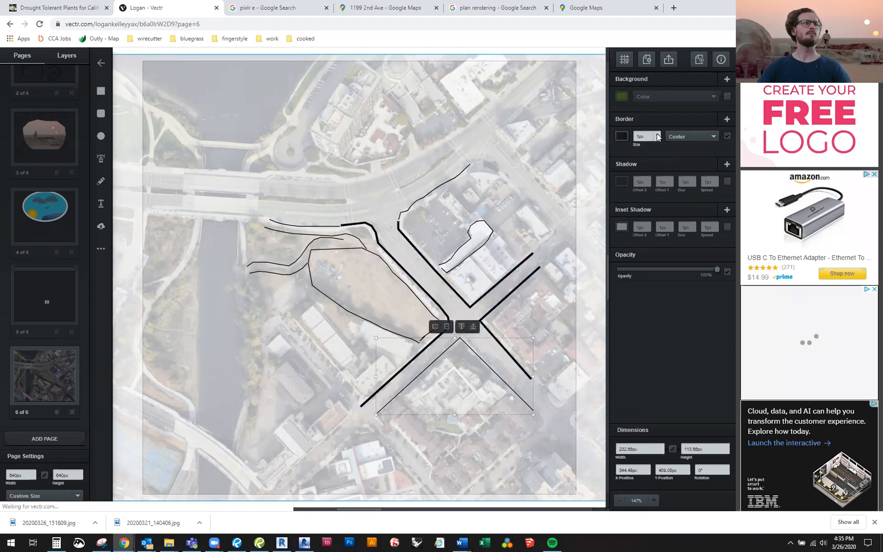
left_click(658, 135)
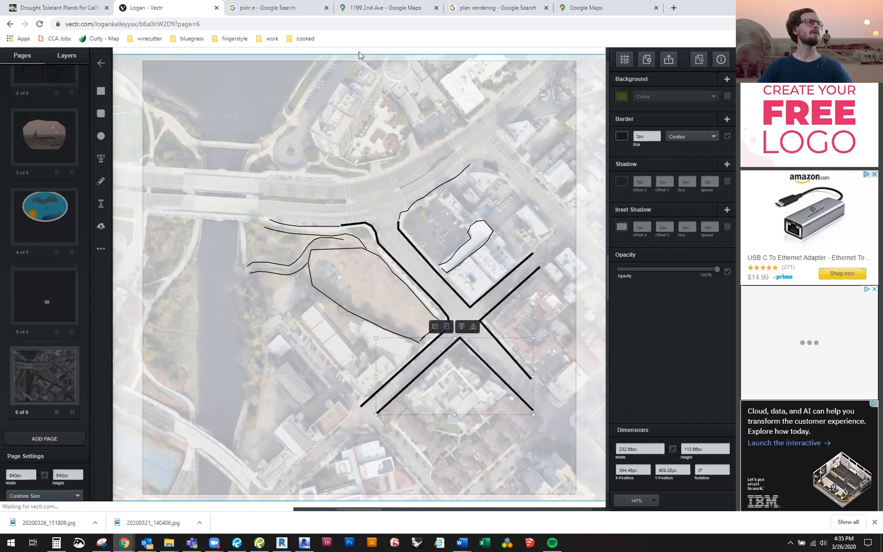
left_click(359, 49)
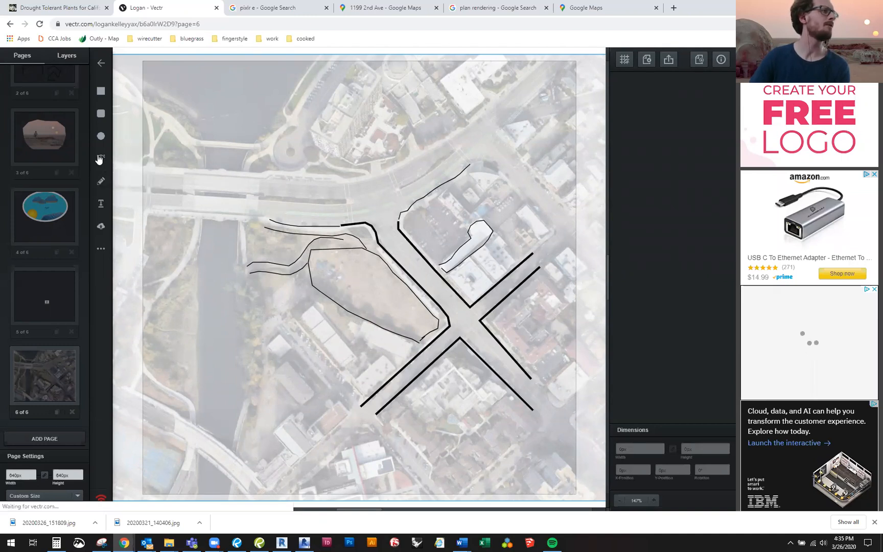
Step: Outline the two long rectangular buildings southwest of the lot as closed four-sided shapes with the Pen tool
left_click(362, 322)
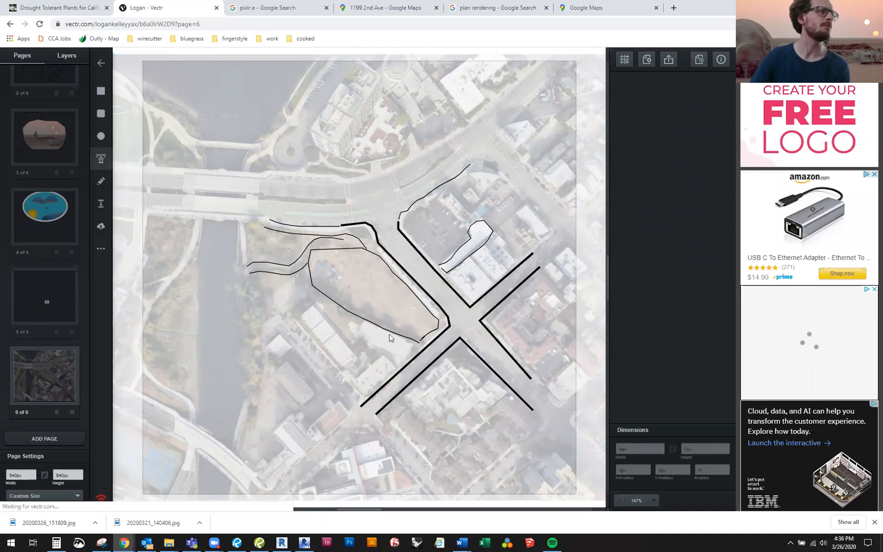
left_click(412, 342)
left_click(405, 358)
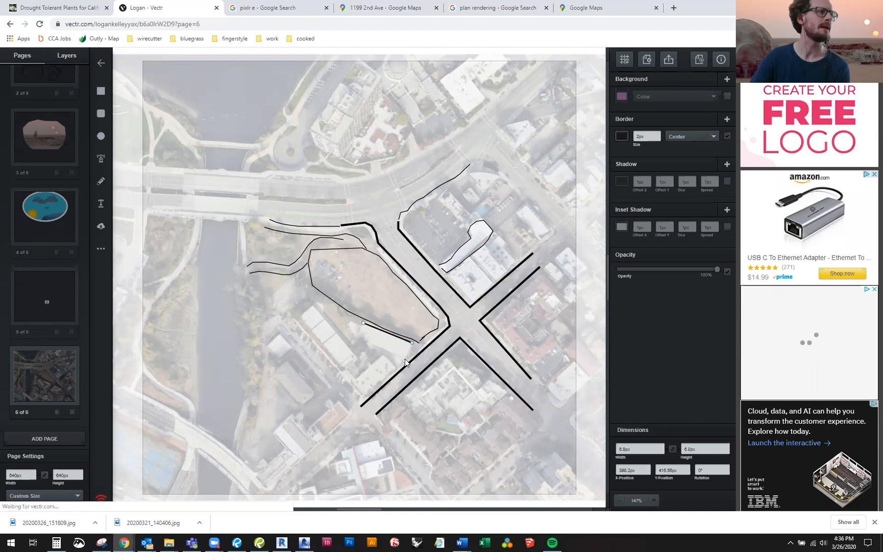
left_click(357, 337)
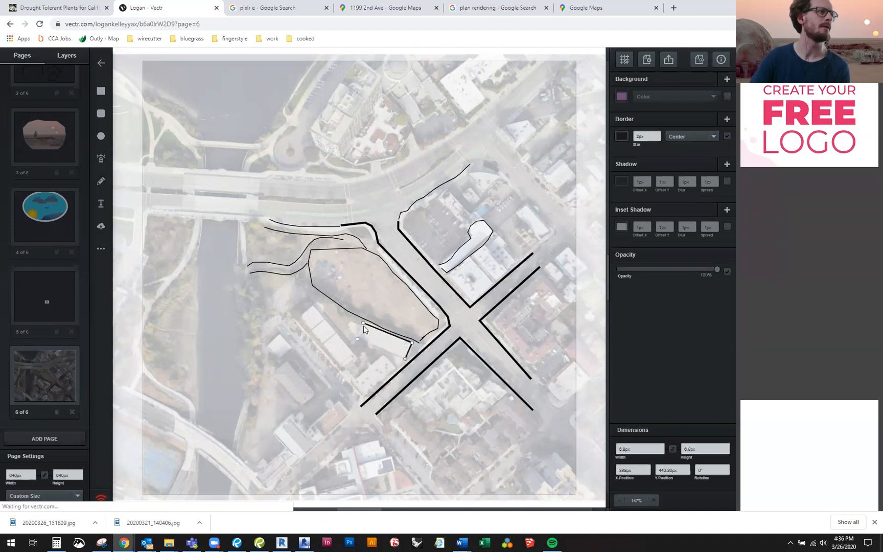
left_click(363, 323)
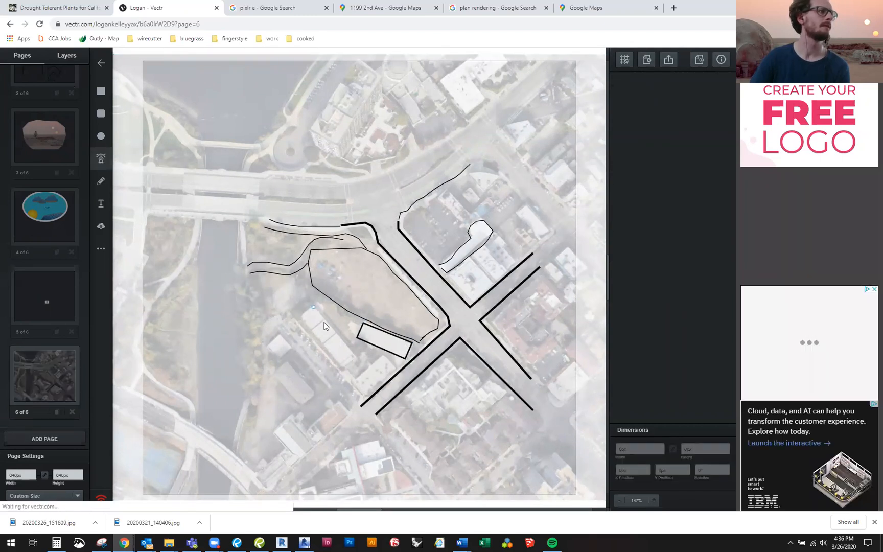
left_click(355, 356)
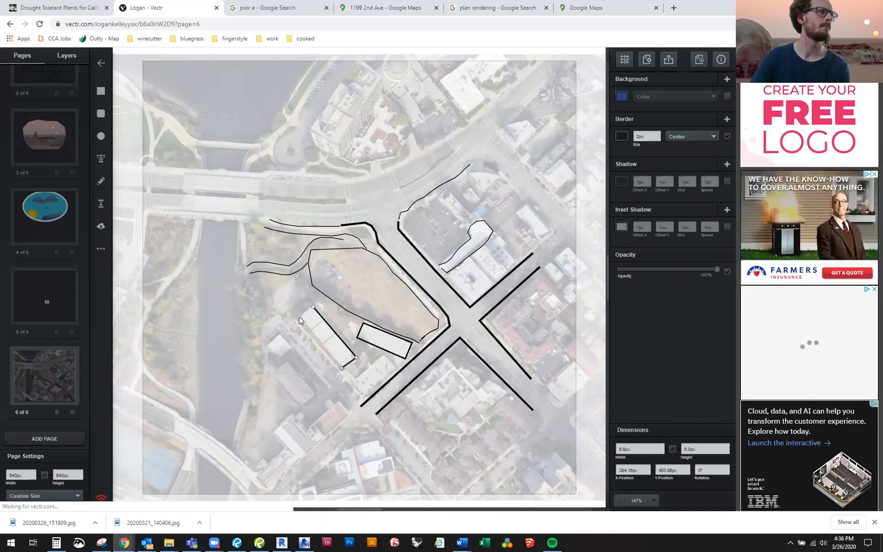
left_click(313, 308)
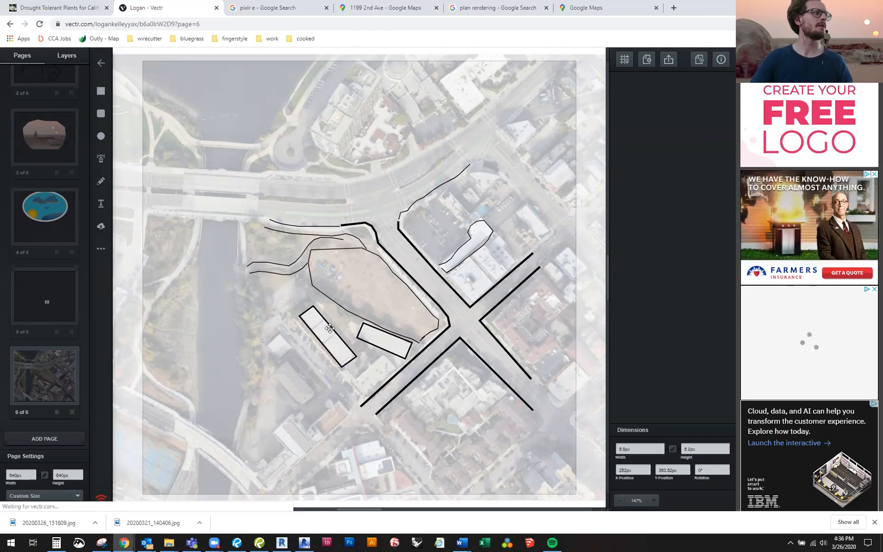
Step: Select both building outlines southwest of the lot and fill them with a solid medium grey
left_click(381, 345)
left_click(379, 348)
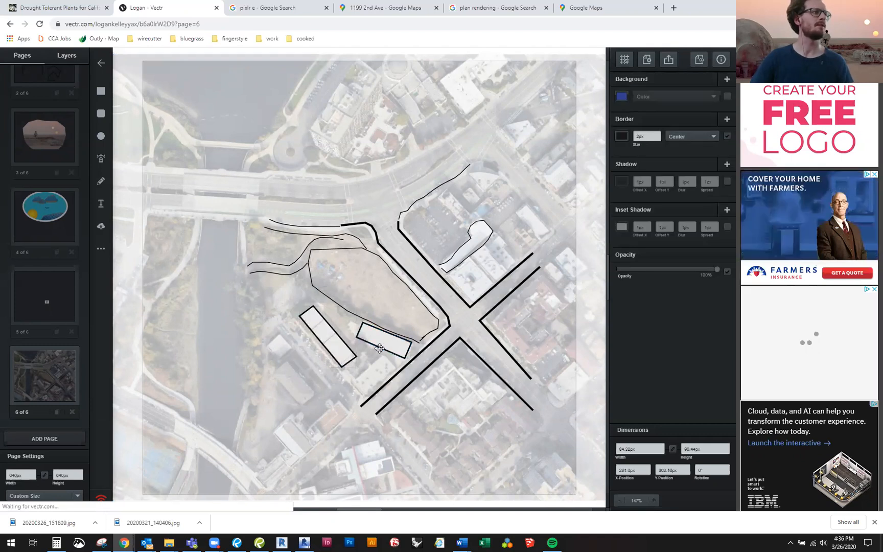
left_click(329, 332, "shift")
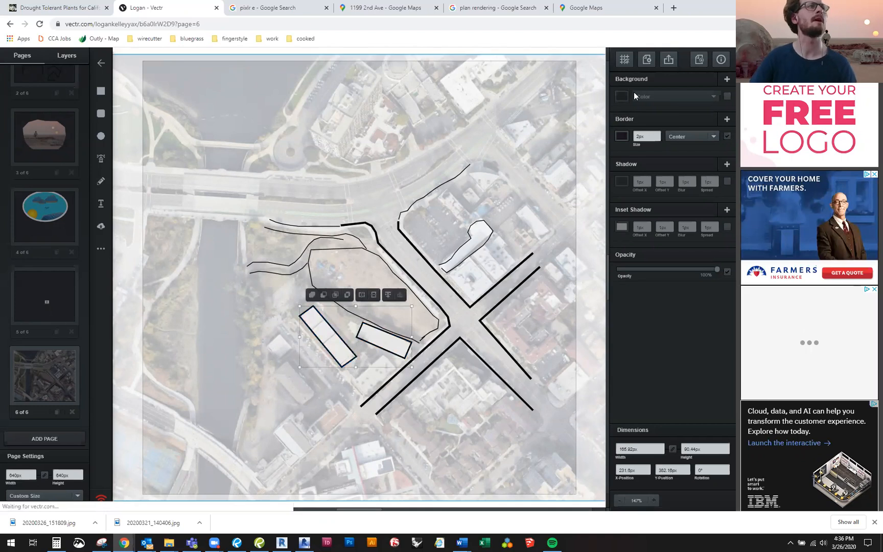
left_click(728, 97)
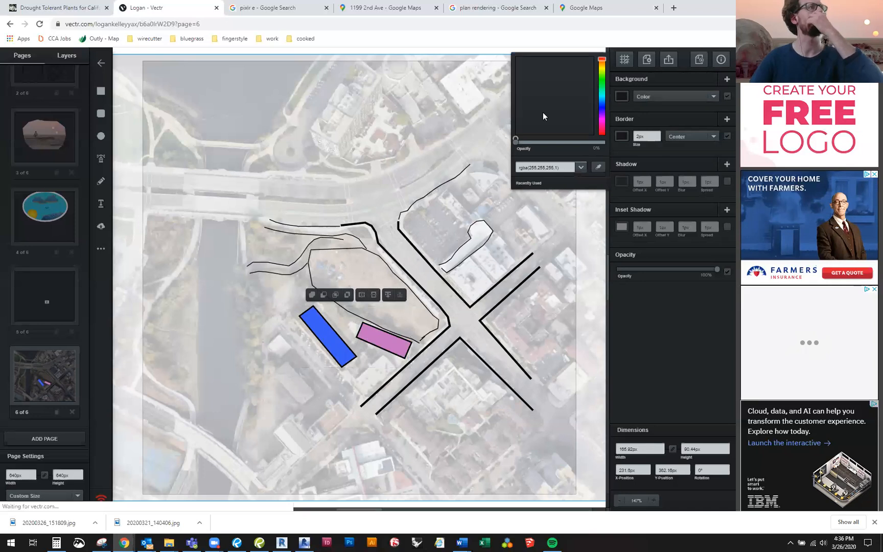
left_click(534, 123)
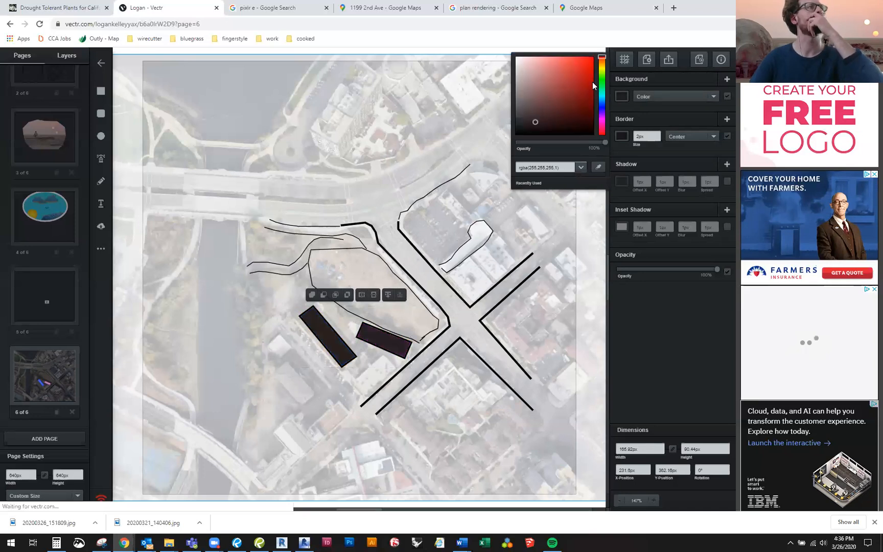
left_click(515, 97)
left_click(516, 82)
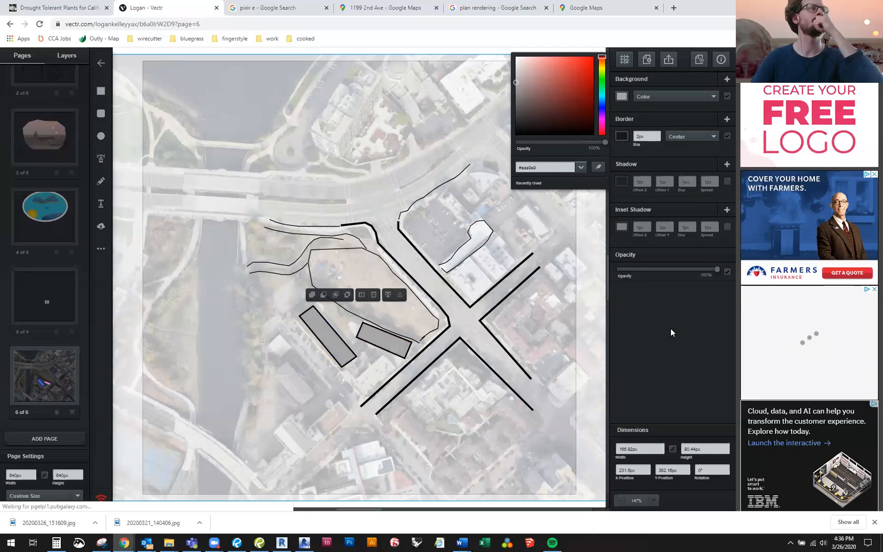
left_click(374, 317)
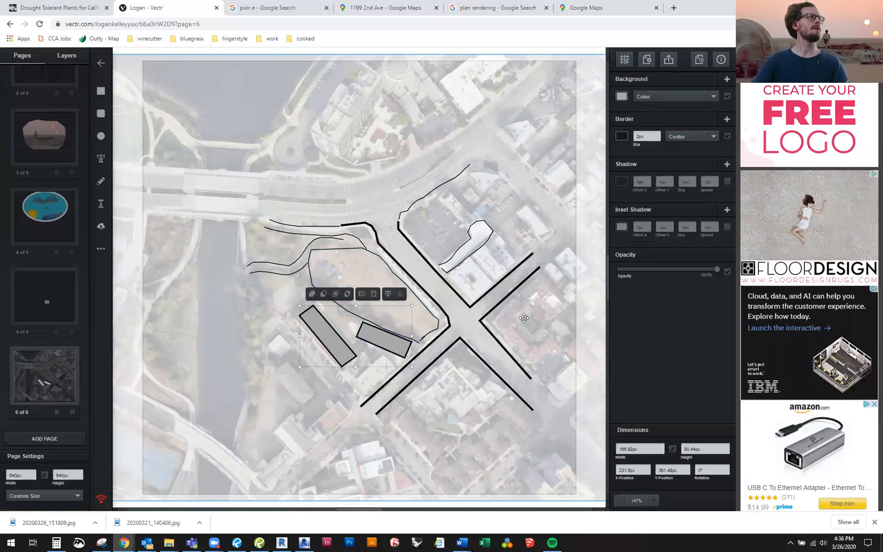
left_click(107, 62)
left_click(408, 318)
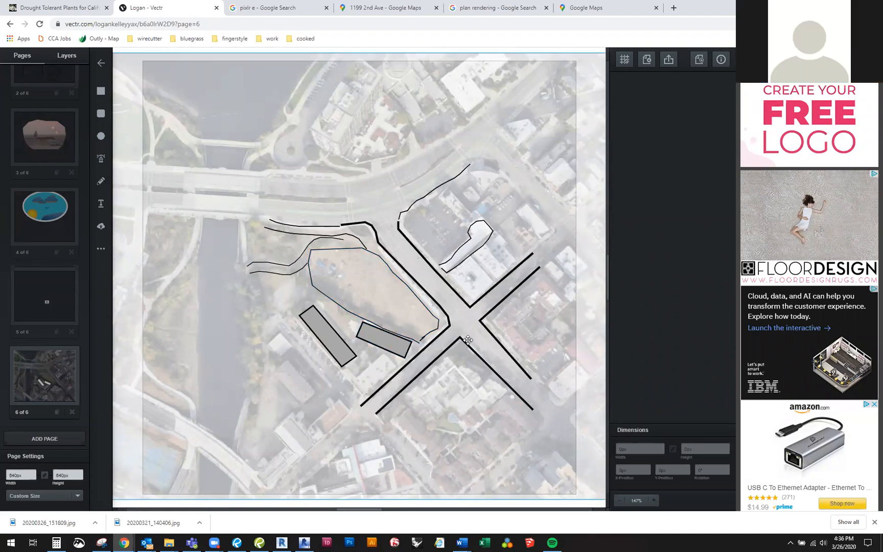
Step: Draw a borderless dark brown rectangle about 7 by 17 px, rotated about 44°, and place it in the lot's southern corner
left_click(99, 91)
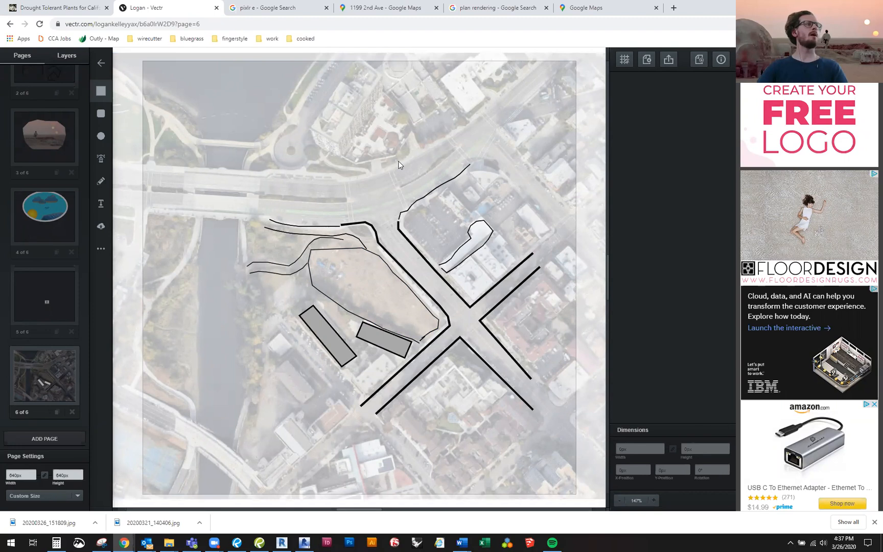
left_click_drag(396, 154, 404, 174)
left_click_drag(399, 255, 417, 333)
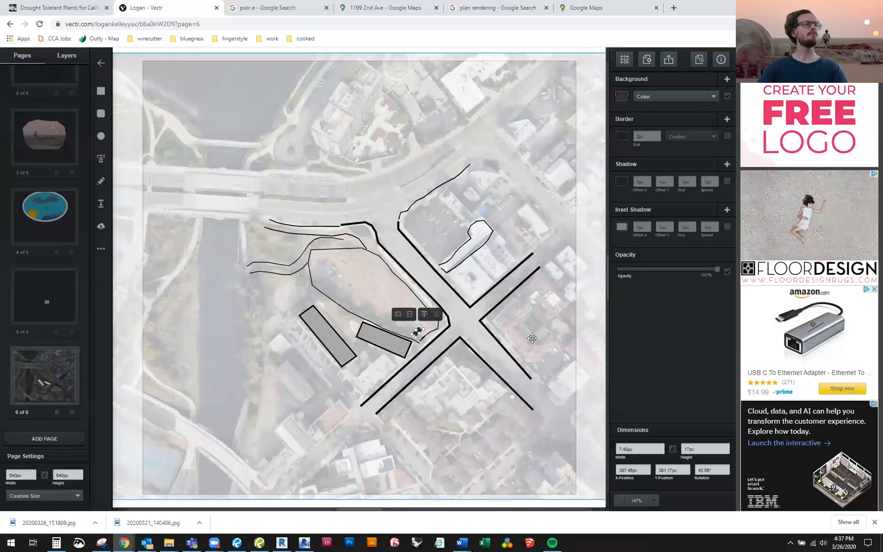
left_click(468, 356)
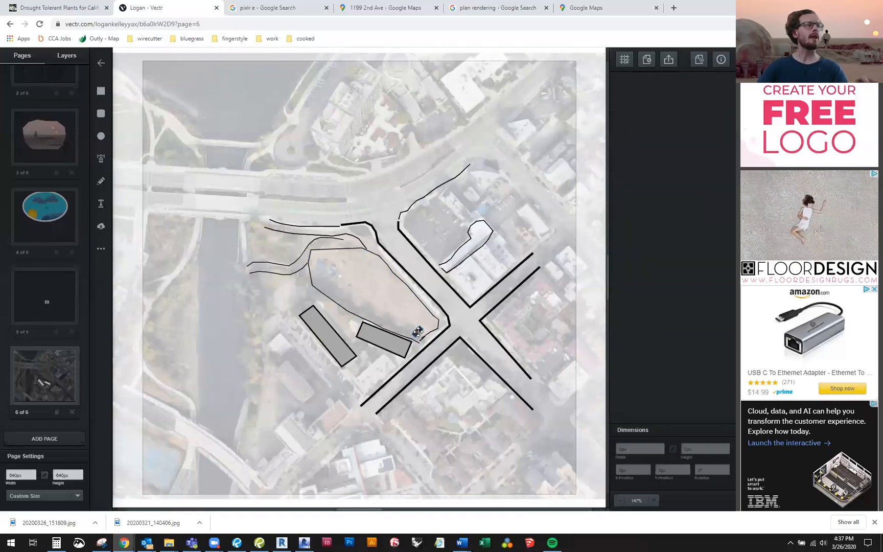
Step: Duplicate the brown rectangle three times, spacing the copies evenly in a row northwest along the lot's southwest edge
left_click(418, 332)
left_click(655, 500)
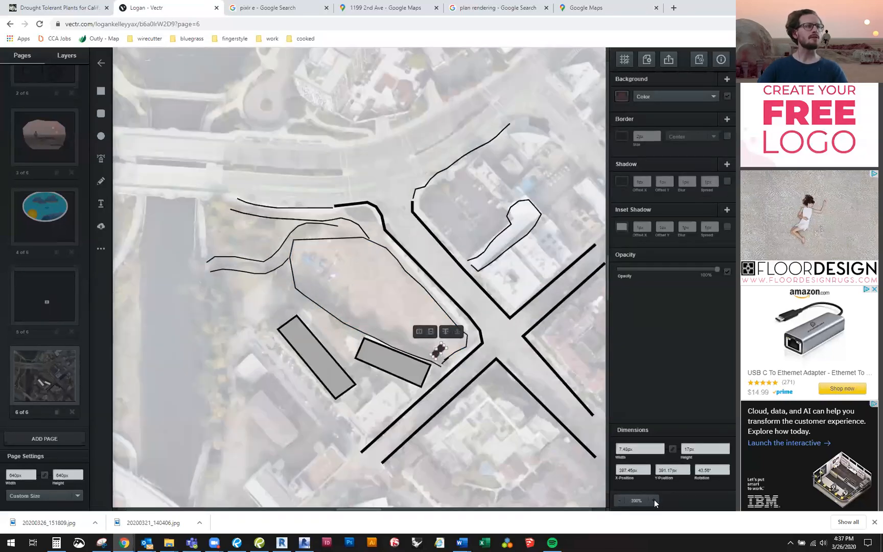
left_click(654, 501)
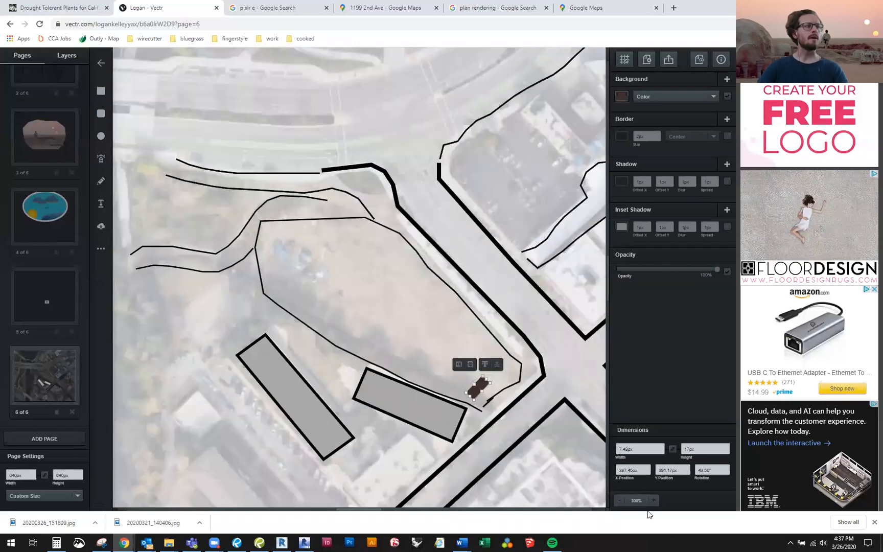
left_click(655, 501)
left_click_drag(480, 385, 458, 374)
key("ctrl+c")
key("ctrl+v")
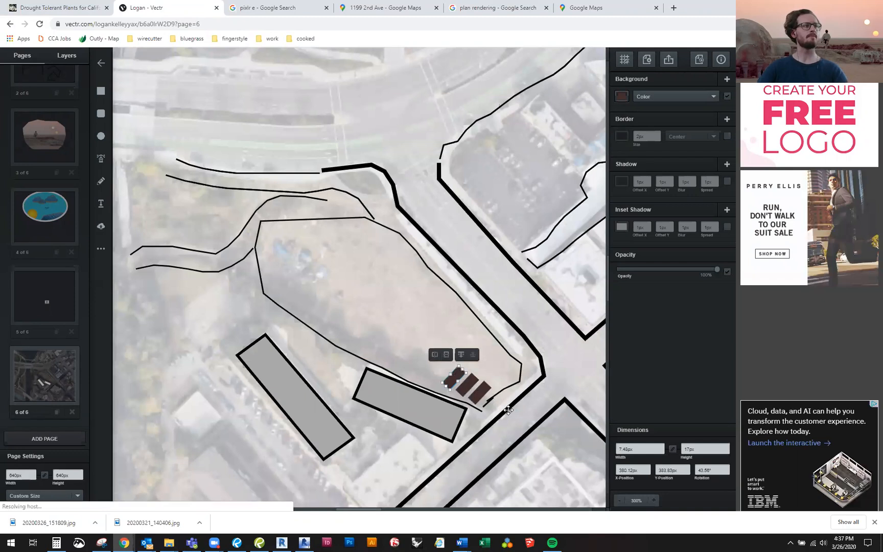
key("ctrl+v")
left_click_drag(505, 414, 442, 371)
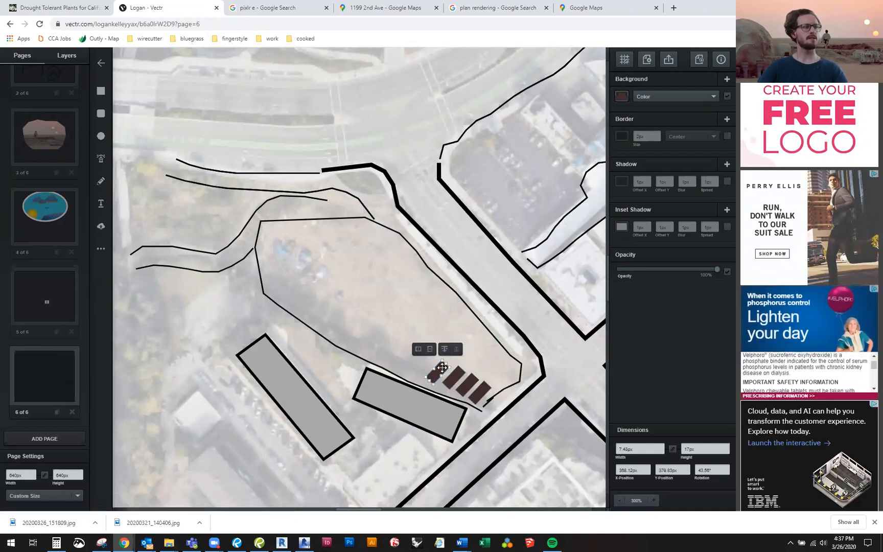
Step: Extend the row of brown rectangles northwest with four more evenly spaced copies
key("ctrl+v")
left_click_drag(510, 417, 422, 360)
key("ctrl+v")
left_click_drag(506, 418, 409, 355)
key("ctrl+v")
left_click_drag(522, 433, 389, 350)
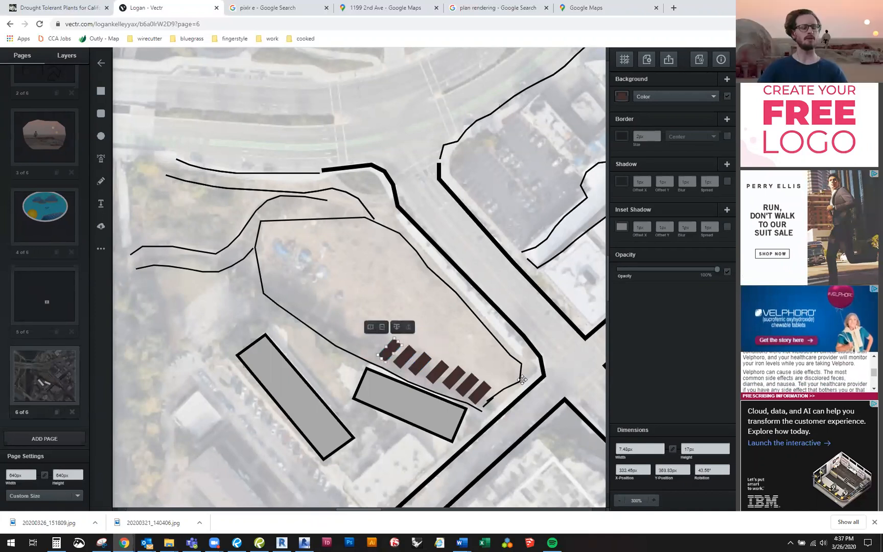
key("ctrl+v")
left_click_drag(527, 437, 383, 338)
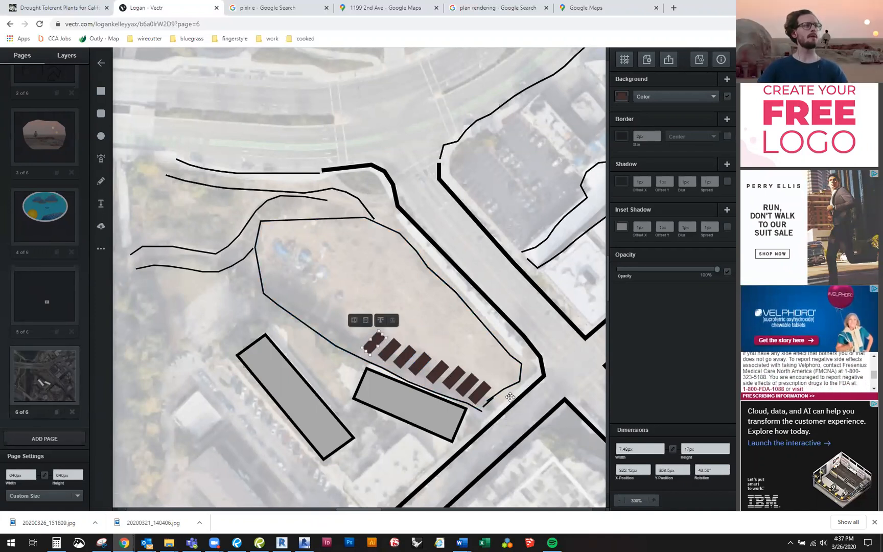
Step: Place another copy of the brown rectangle in the lot's eastern corner and widen it to about 23 by 17 px
left_click(483, 391)
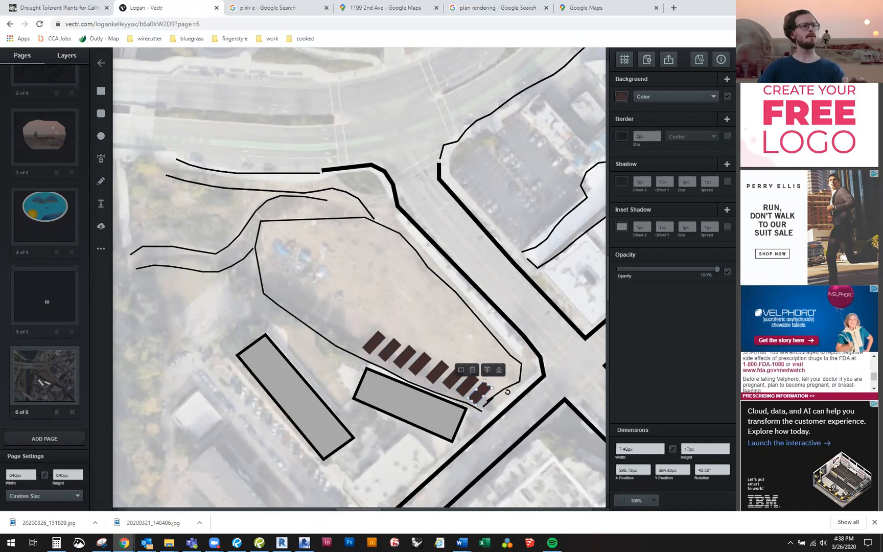
key("ctrl+v")
left_click_drag(538, 444, 483, 348)
left_click_drag(514, 377, 516, 386)
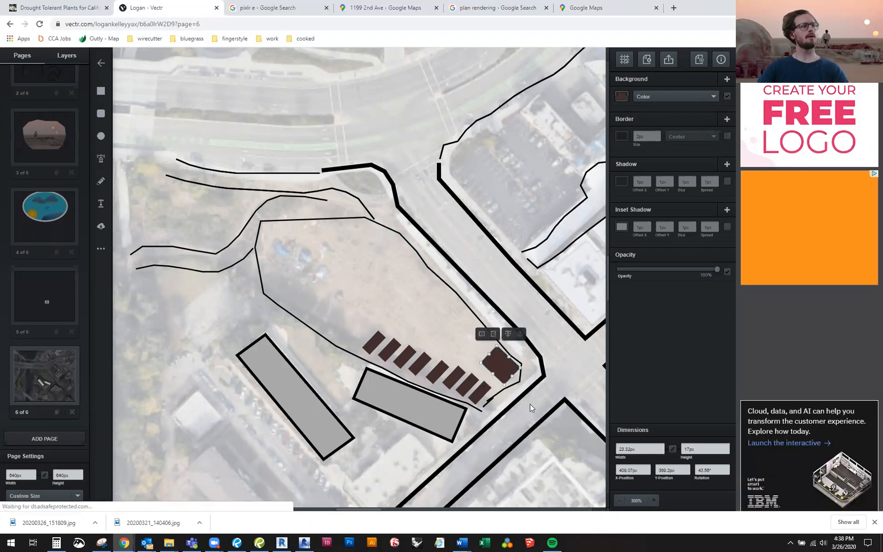
Step: Place three more narrow brown rectangle copies in a row northwest of the wide one along the lot's northeast edge, locking the satellite image
key("ctrl+v")
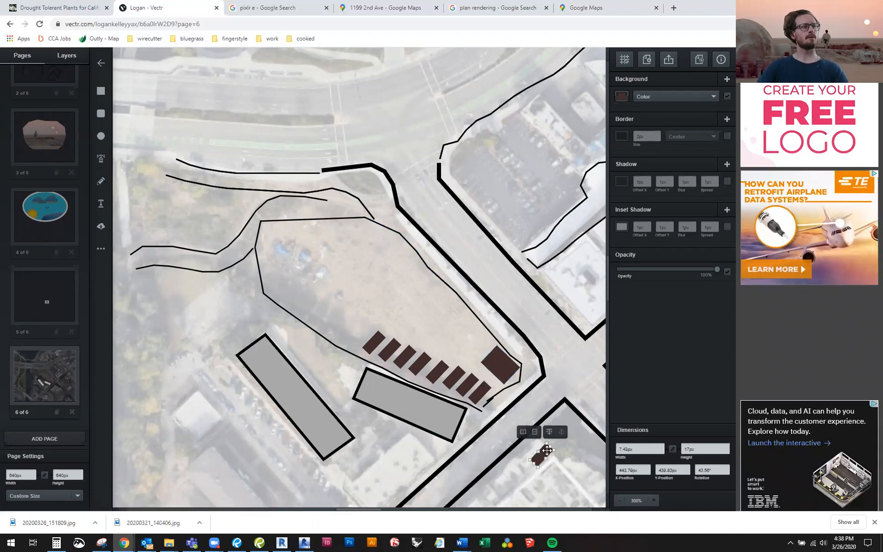
left_click(484, 349)
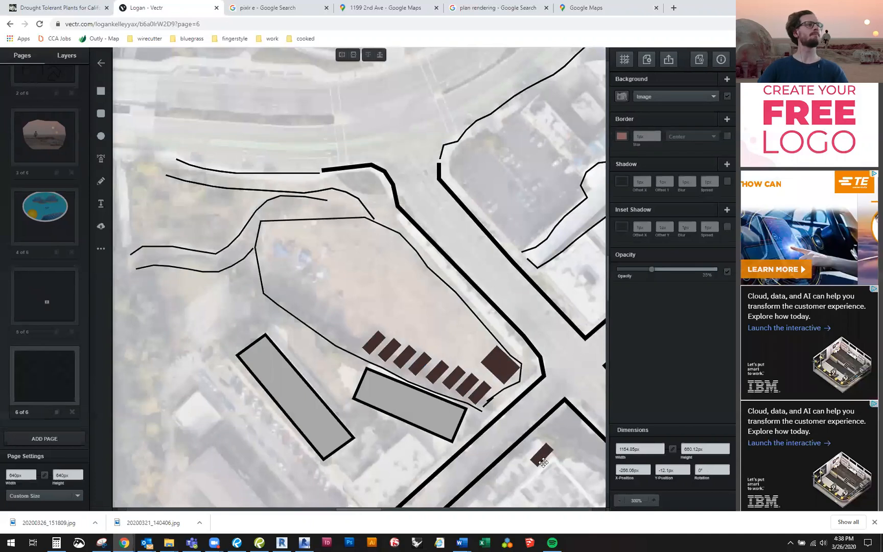
right_click(570, 377)
left_click(584, 428)
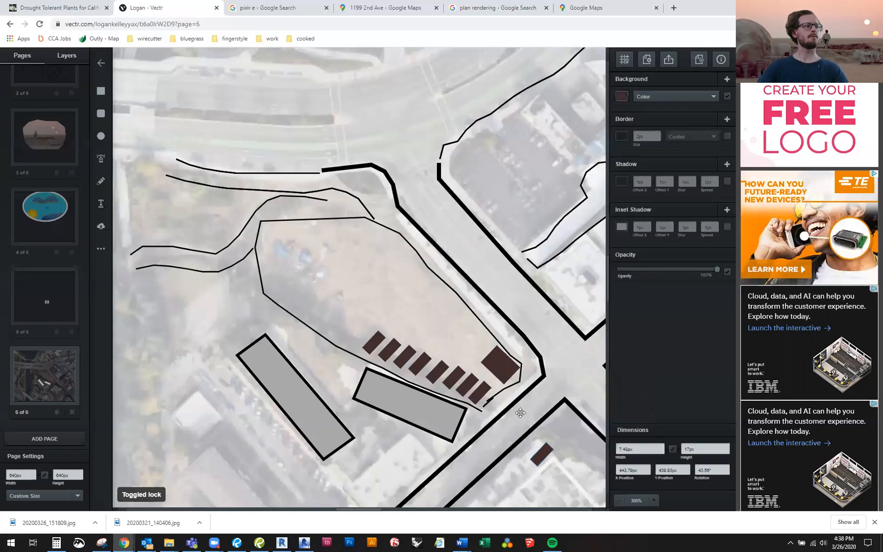
left_click_drag(542, 454, 475, 334)
key("ctrl+v")
left_click_drag(556, 462, 457, 326)
Step: Draw a closed four-sided outline with the Pen tool just northwest of the three brown rectangles along the lot's northeast edge
key("p")
left_click(443, 330)
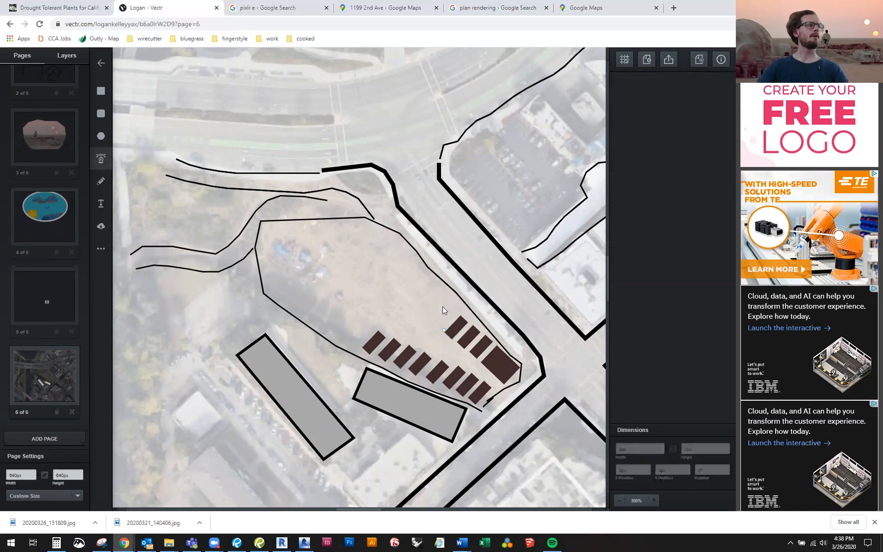
left_click(456, 310)
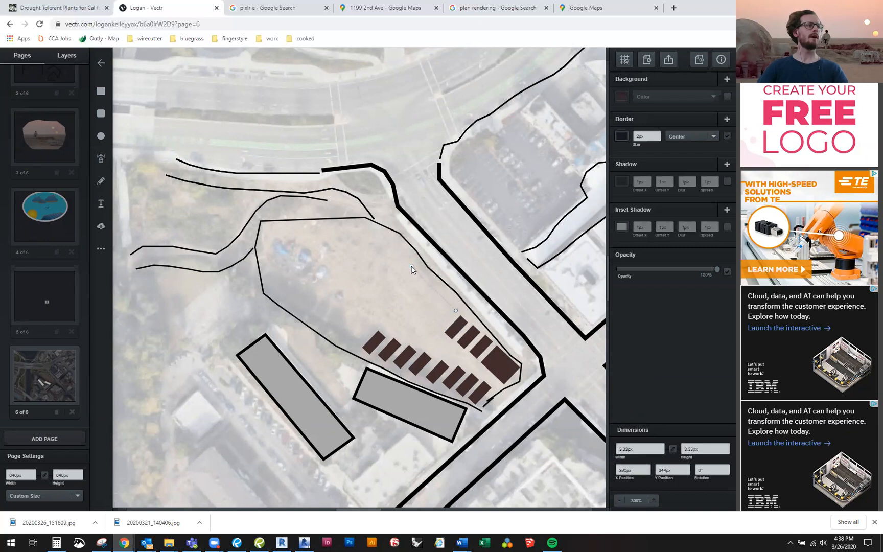
left_click(411, 266)
left_click(438, 324)
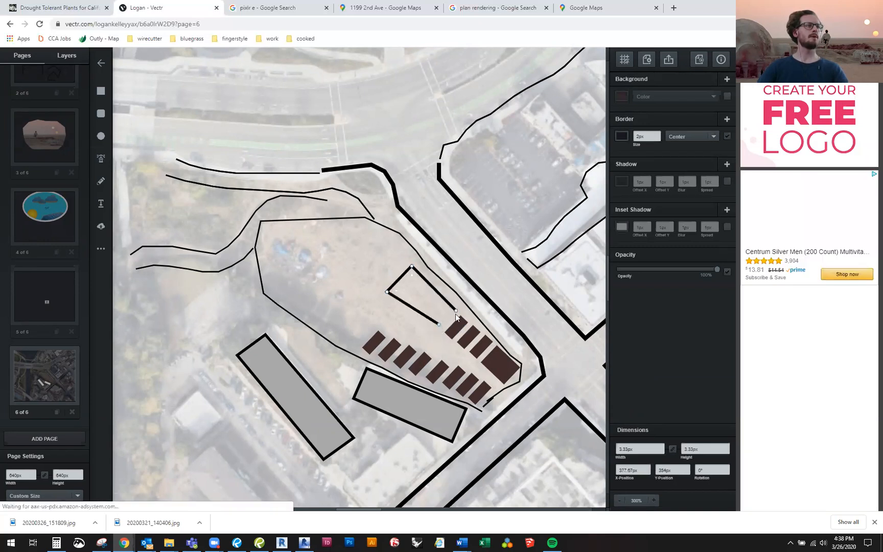
left_click(456, 309)
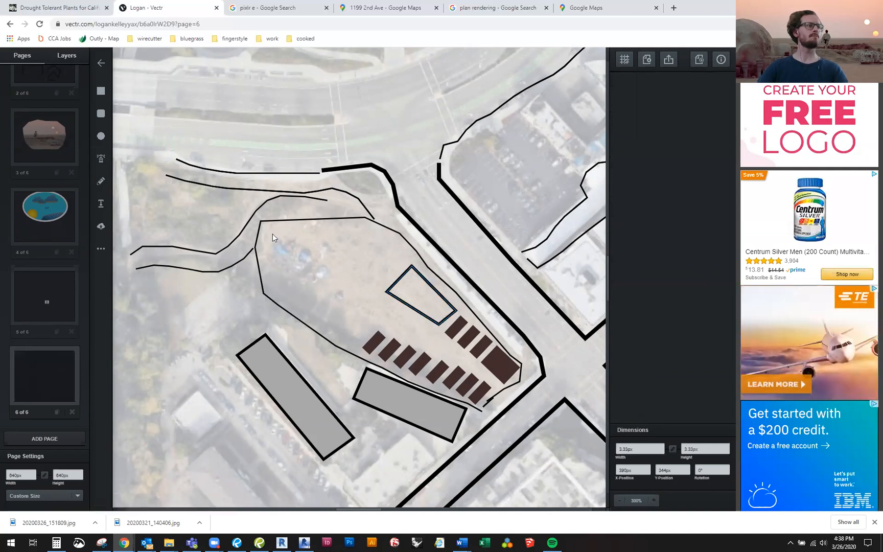
Step: Draw a second closed four-sided outline, about 40 by 32 px, at the northwest end of the southwest row of brown rectangles
left_click(102, 160)
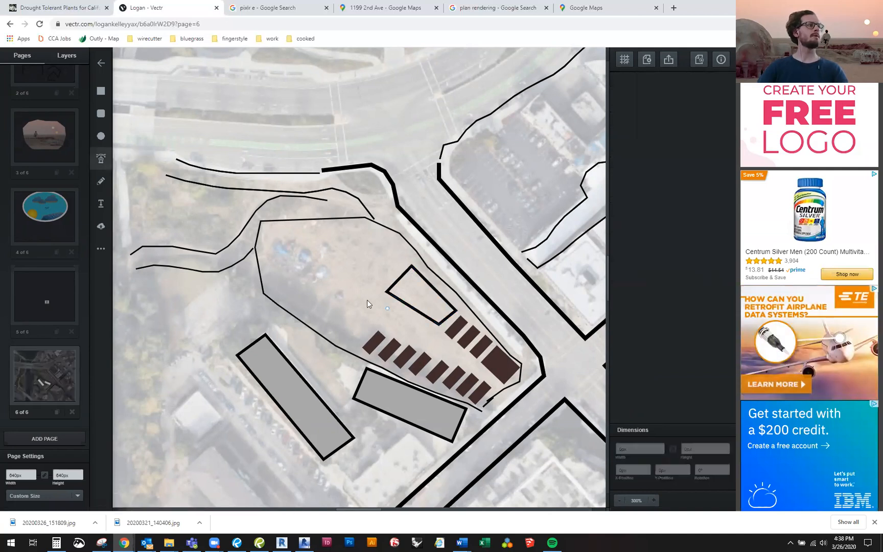
left_click(377, 298)
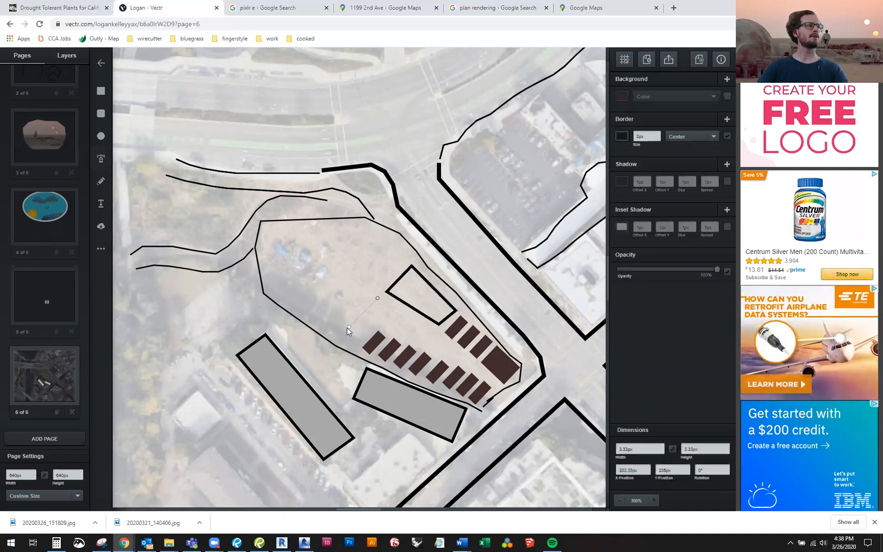
left_click(343, 329)
left_click(358, 342)
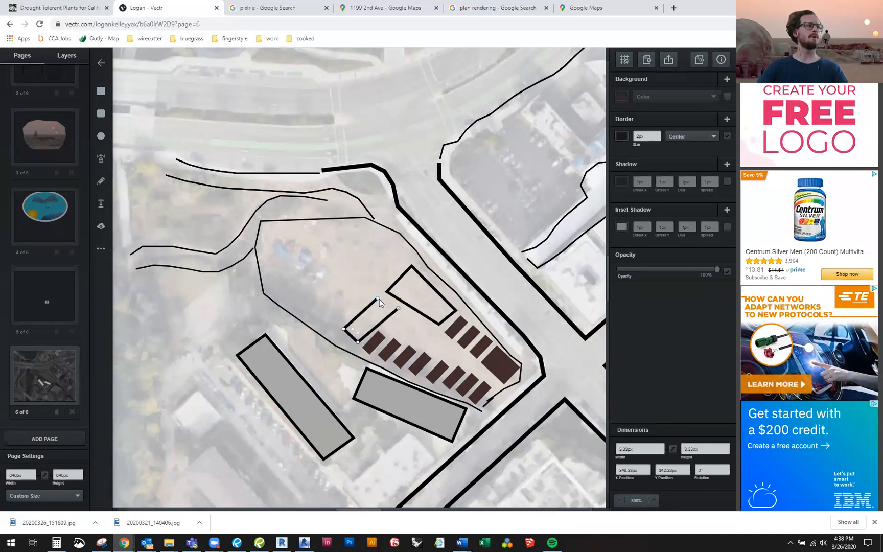
left_click(378, 298)
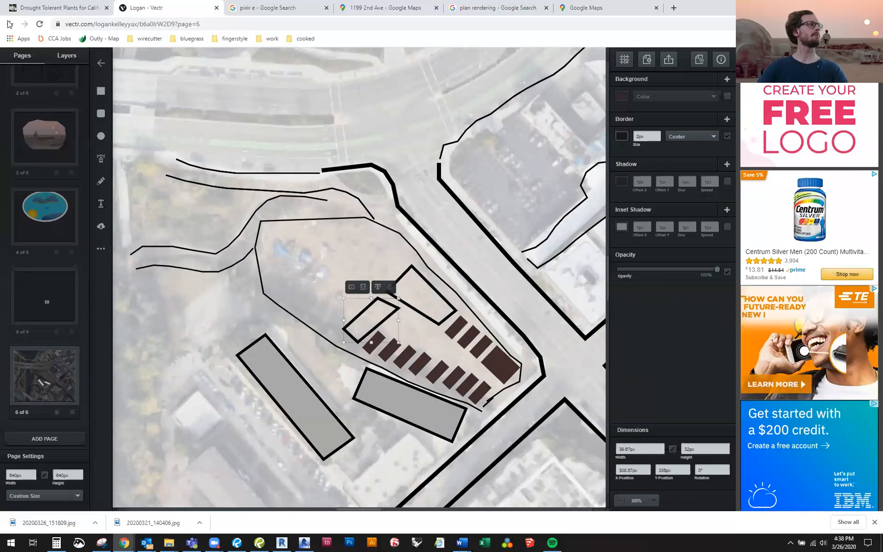
key("Escape")
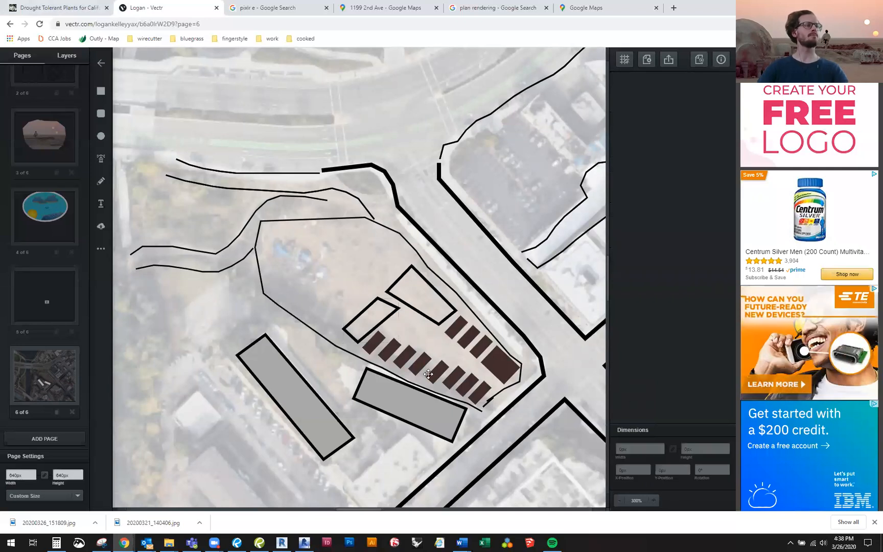
Step: Export the page as an svg file at 640 by 640 px and download it
left_click(619, 501)
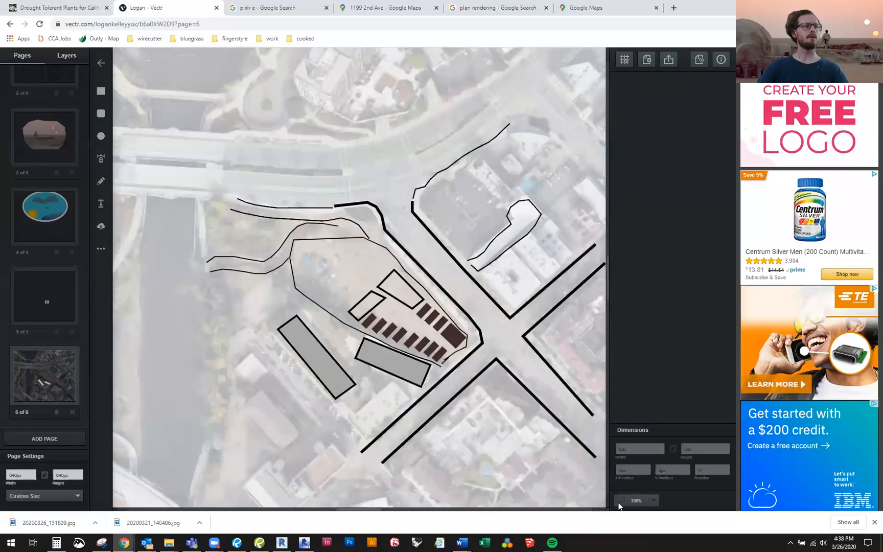
left_click(619, 501)
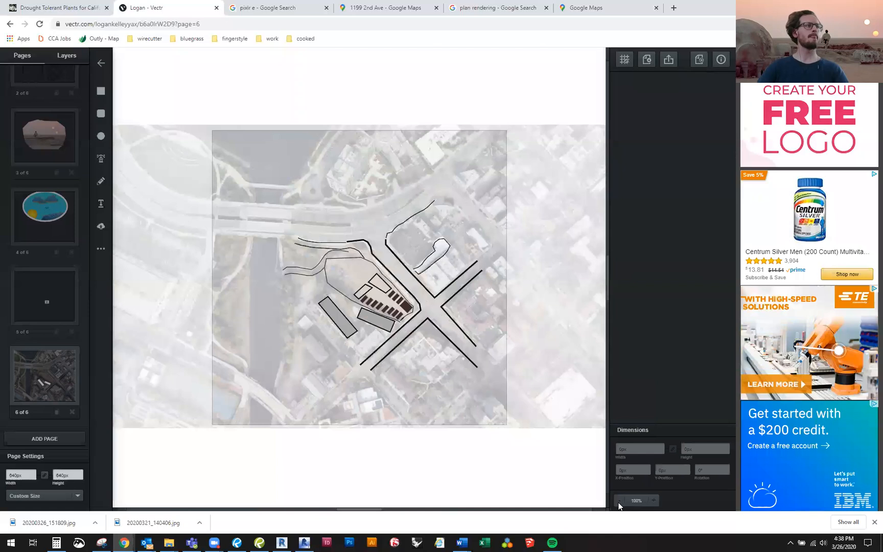
left_click(653, 500)
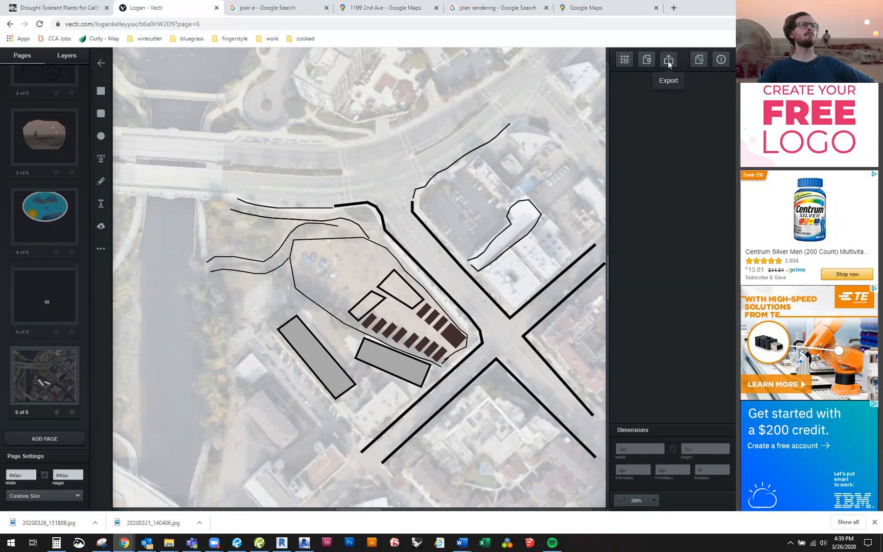
left_click(668, 60)
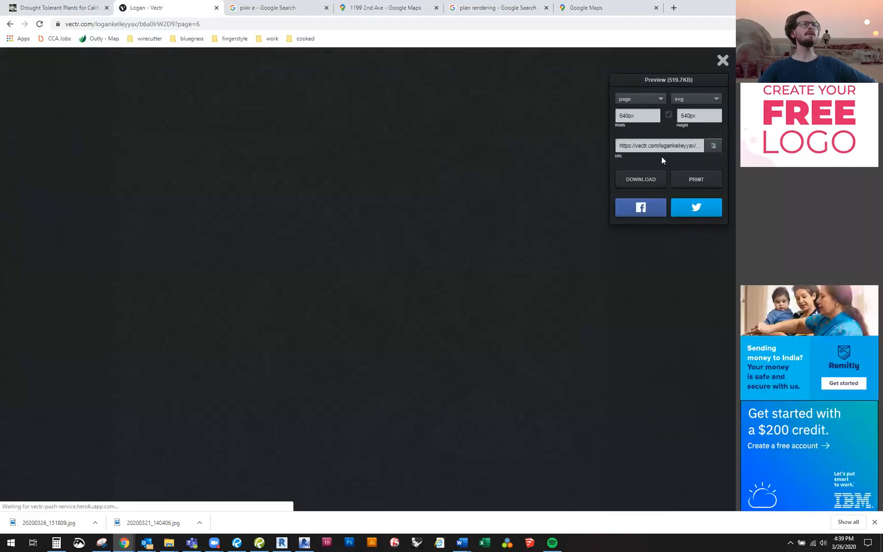
left_click(656, 148)
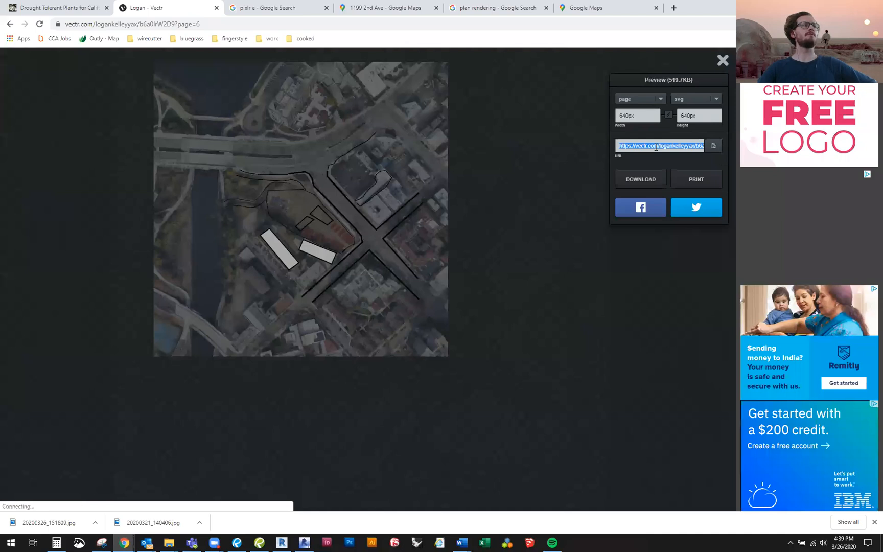
left_click(644, 179)
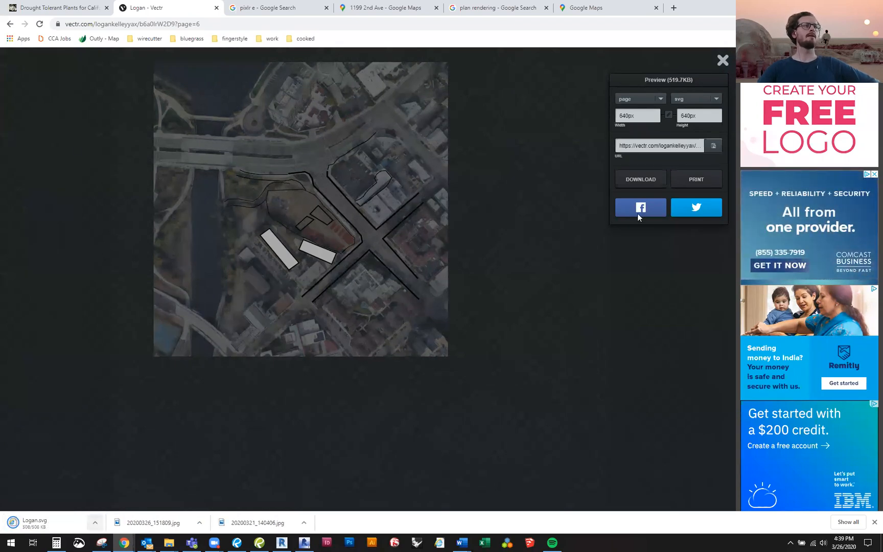
Step: Change the export format to jpg and download the page image
left_click(704, 98)
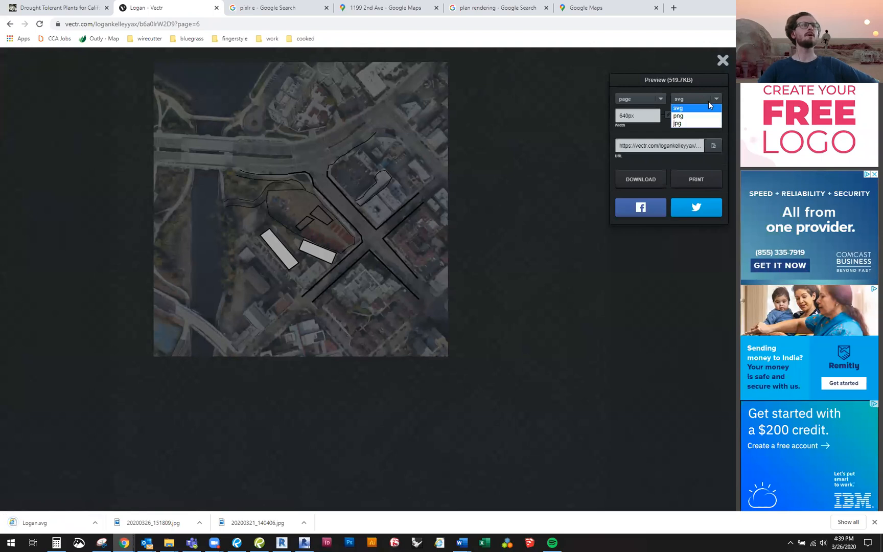
left_click(681, 124)
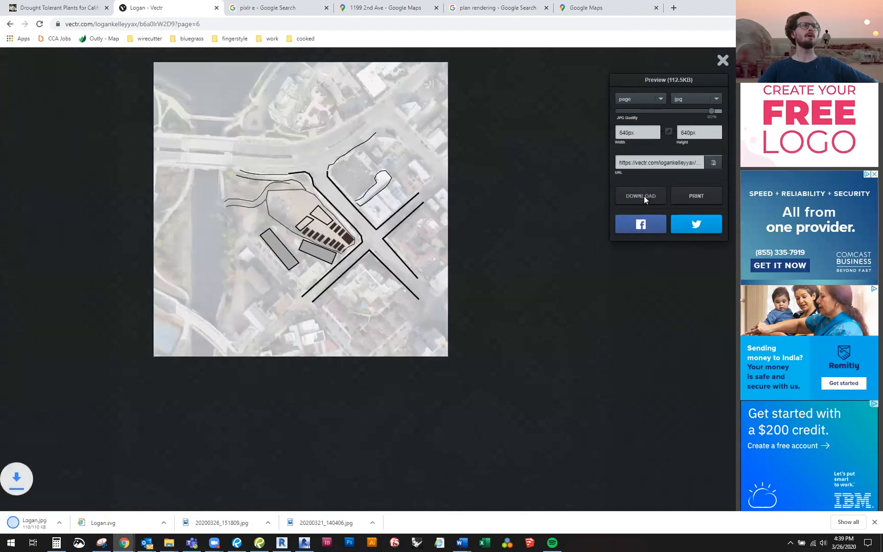
left_click(95, 524)
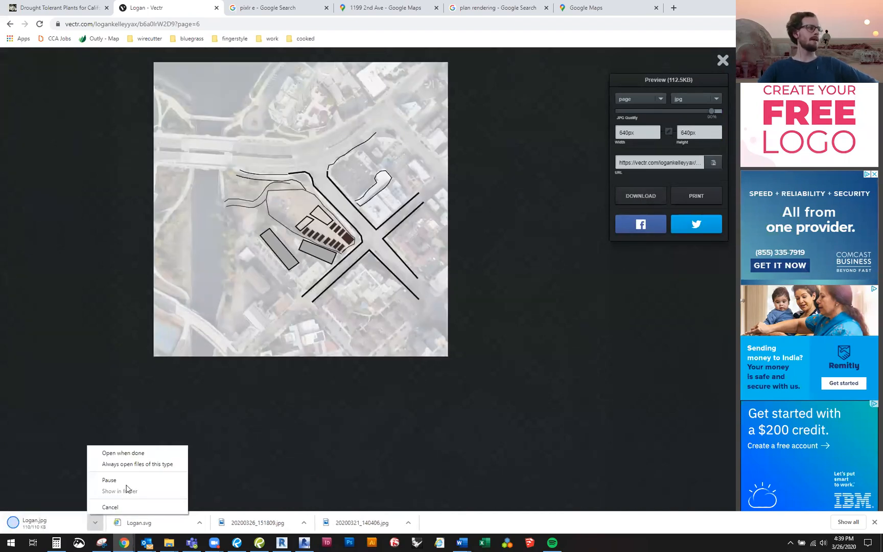
left_click(497, 354)
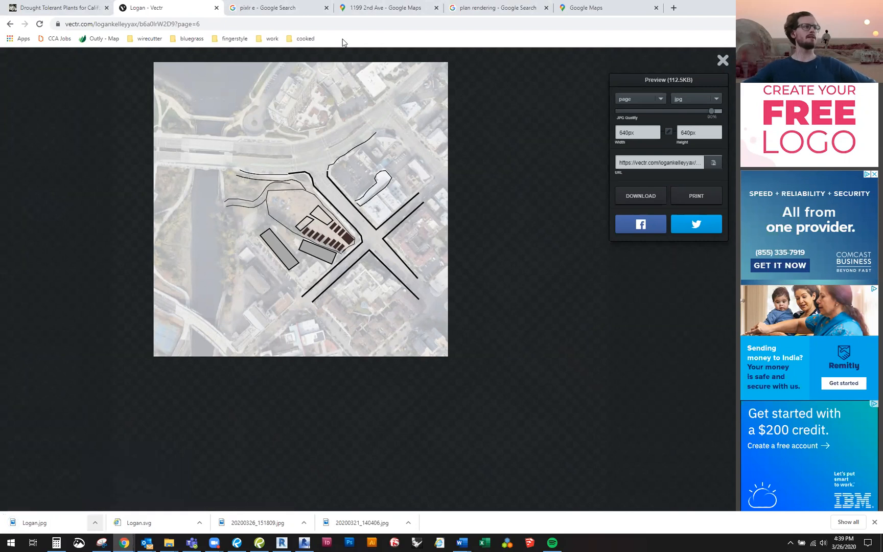
Step: Search Google for pixlr in the existing search tab and open the Pixlr website
left_click(275, 8)
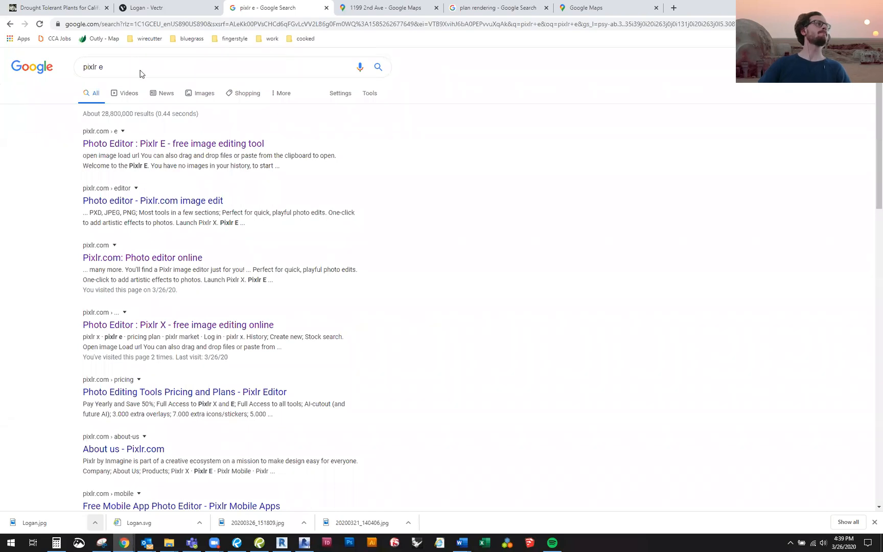
left_click(133, 64)
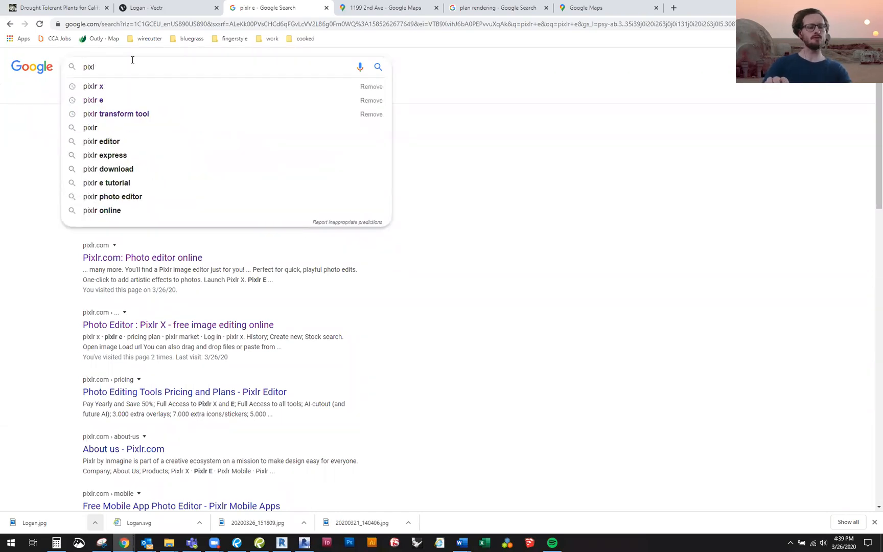
key("Return")
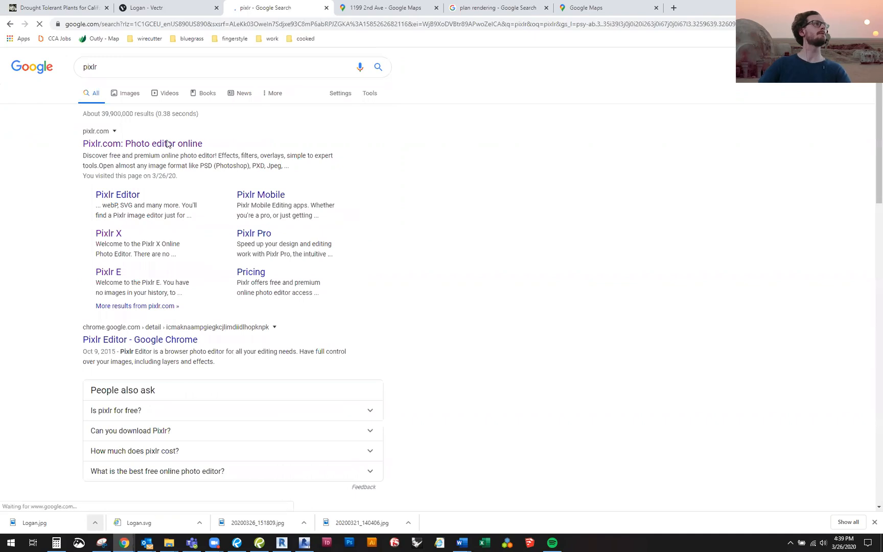
left_click(165, 146)
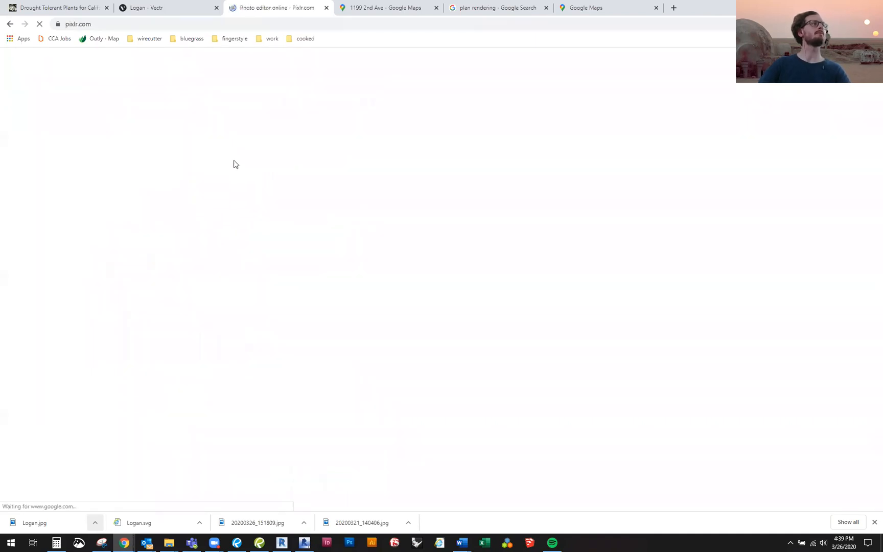
Step: Launch Pixlr's Advanced E editor from the website's home page
left_click_drag(310, 303, 183, 278)
left_click(165, 218)
left_click_drag(90, 251, 340, 300)
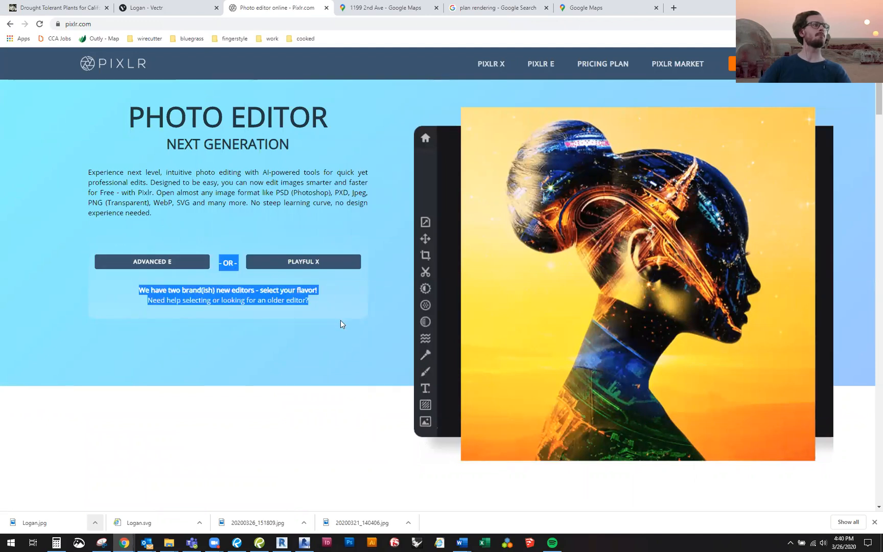
left_click(338, 316)
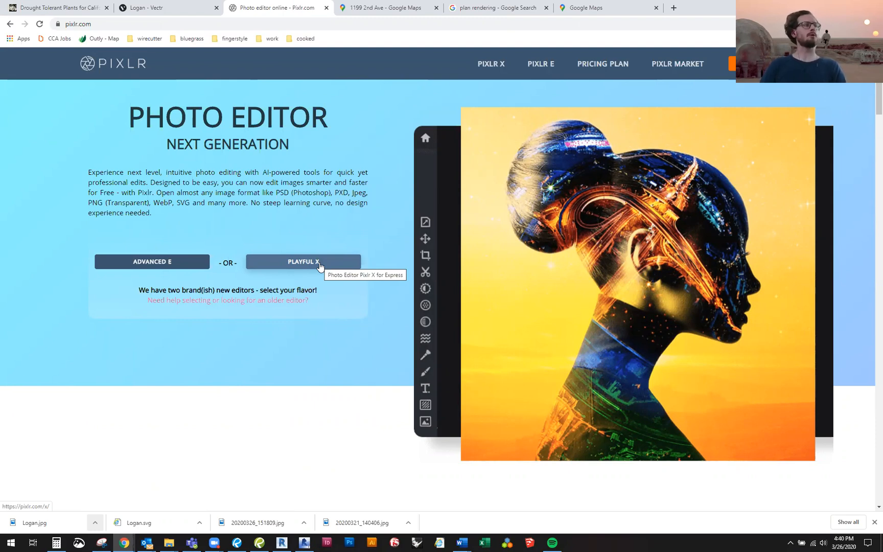
left_click(154, 263)
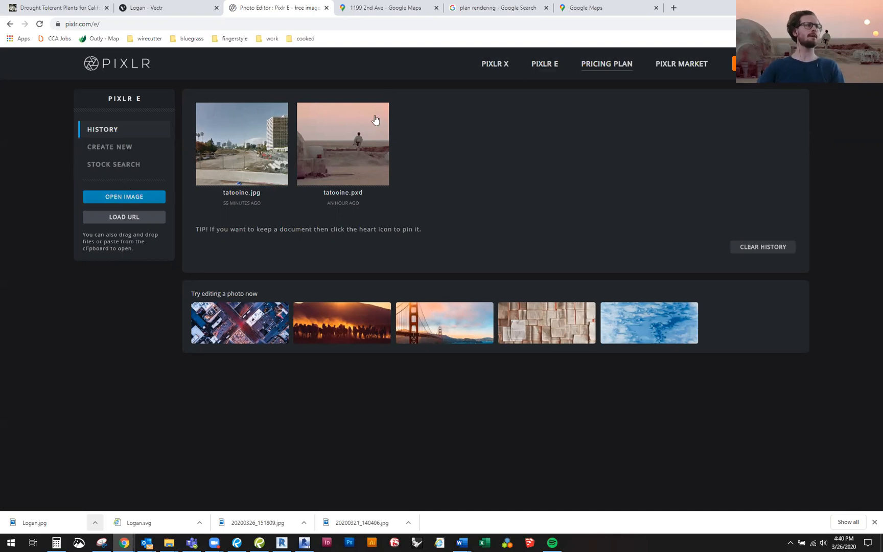
Step: Open the exported image Logan.jpg from the Downloads folder in Pixlr E
left_click(132, 199)
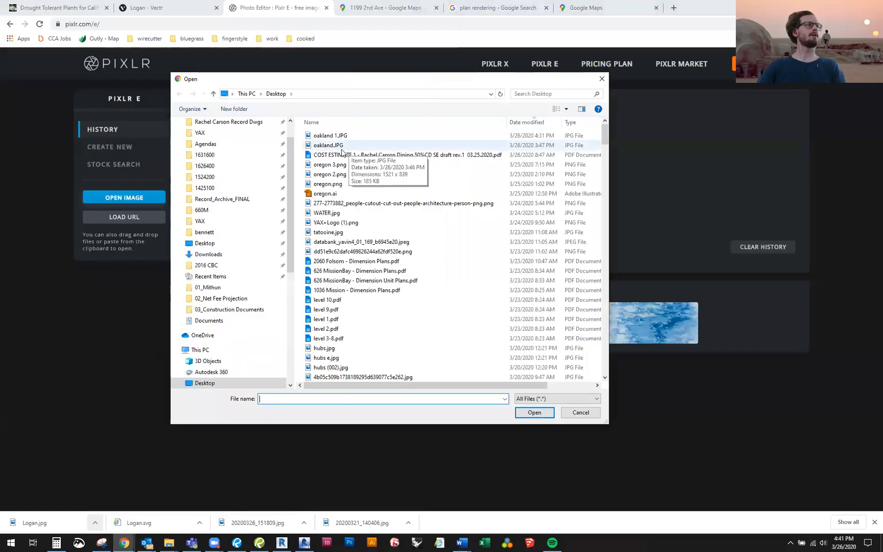
left_click(205, 254)
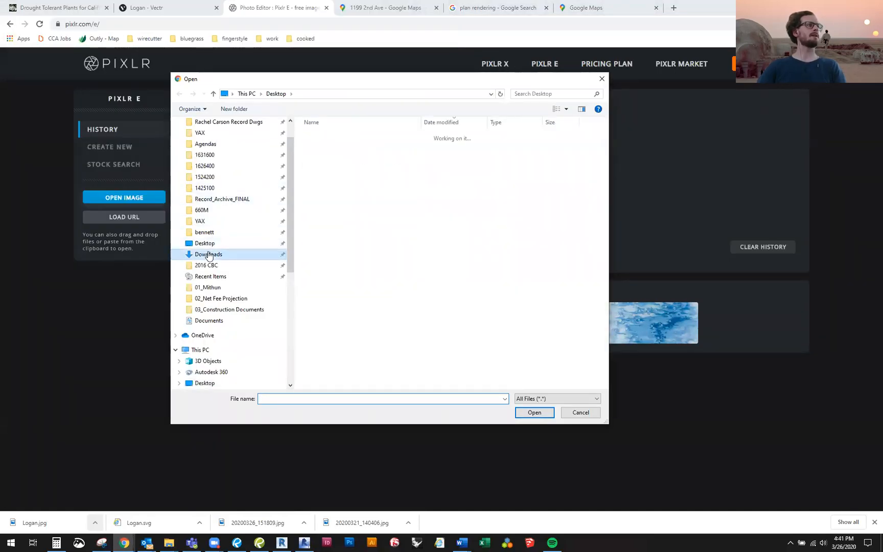
left_click(379, 152)
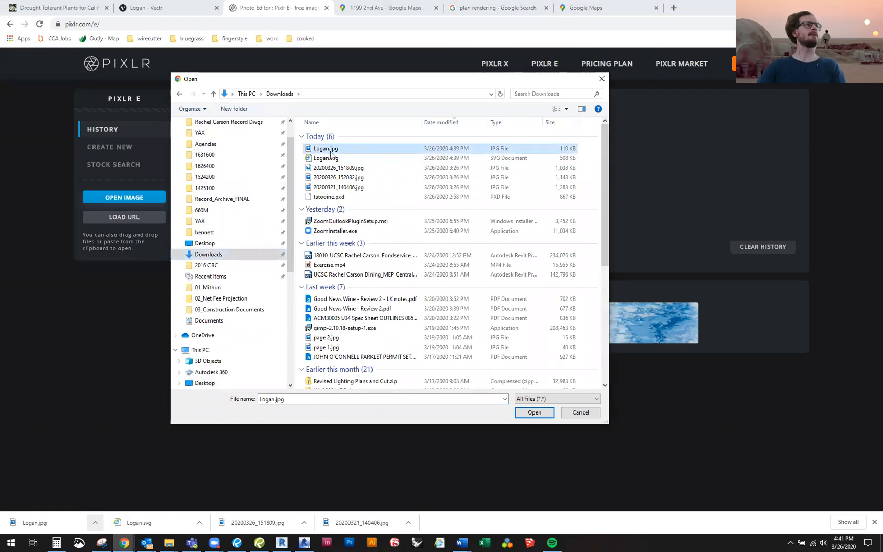
left_click(535, 413)
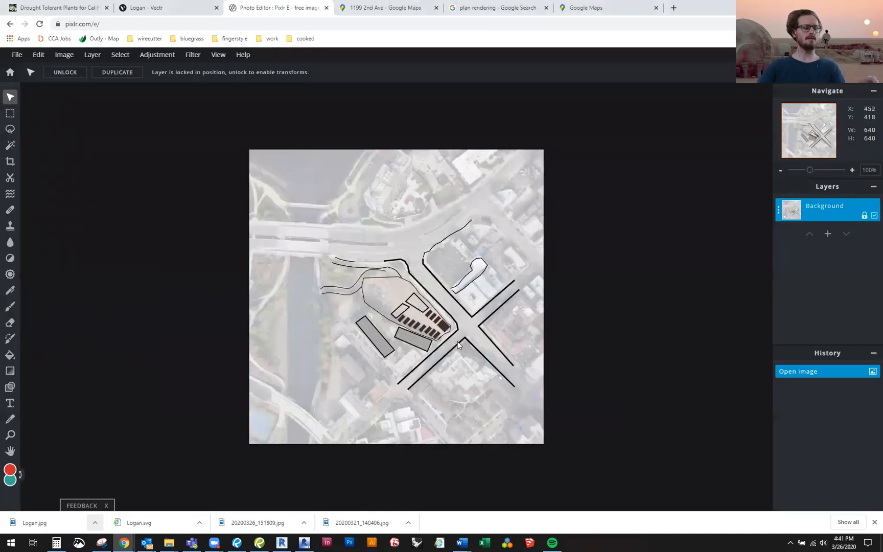
scroll(449, 342, "down", 1)
scroll(450, 342, "up", 1)
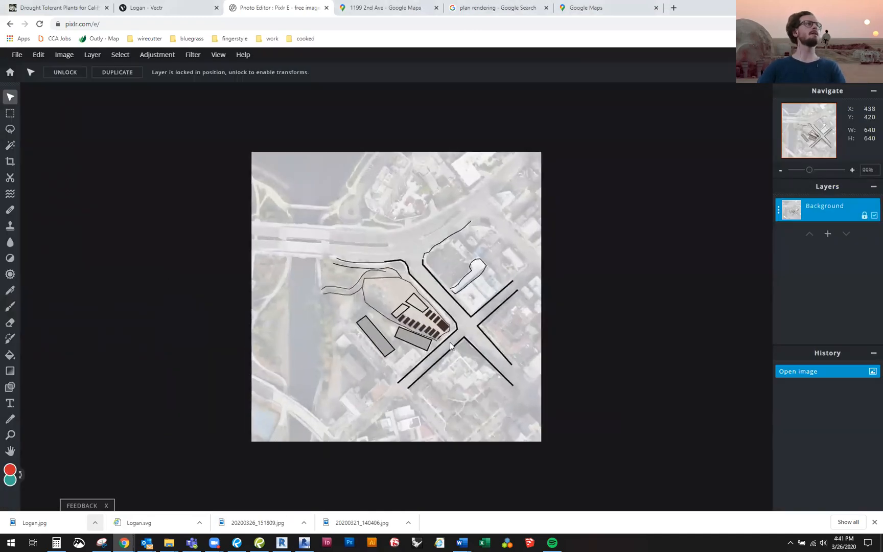
Step: Close the export preview in Vectr and return to the Logan.jpg image in Pixlr E
left_click(173, 8)
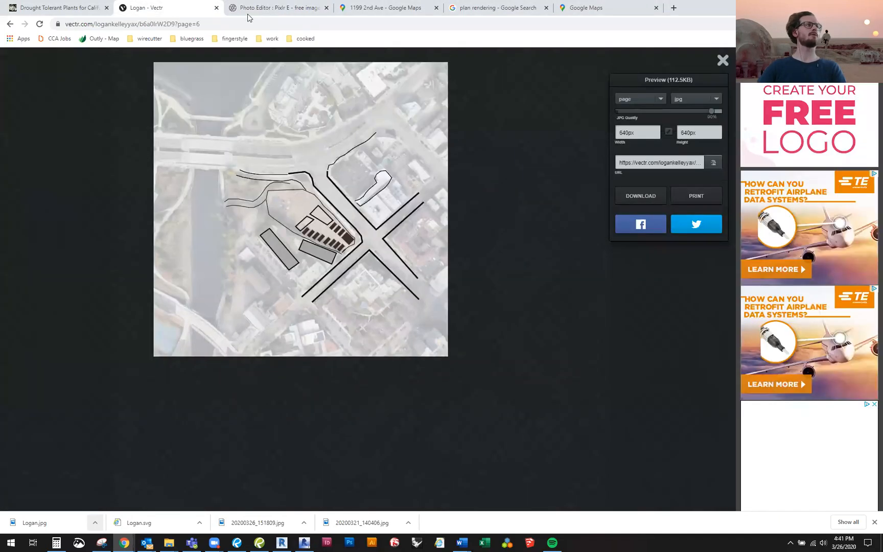
left_click(721, 61)
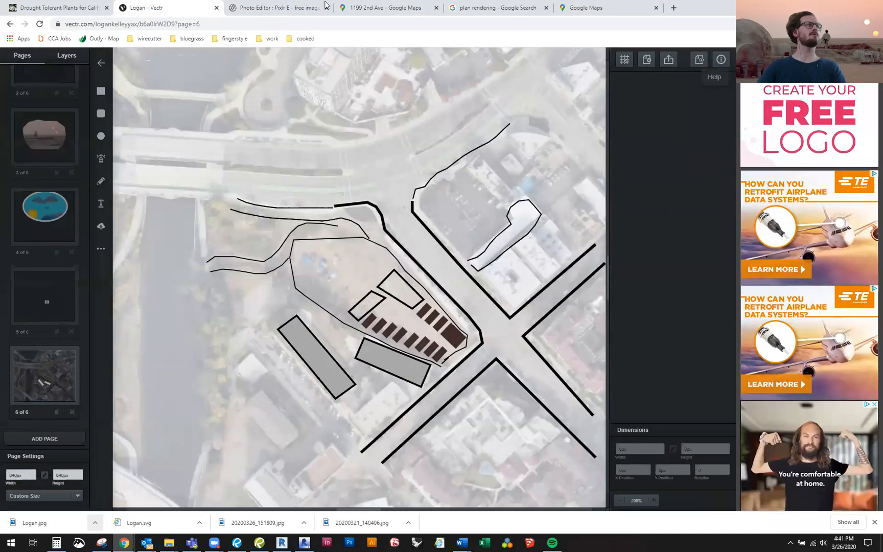
left_click(262, 9)
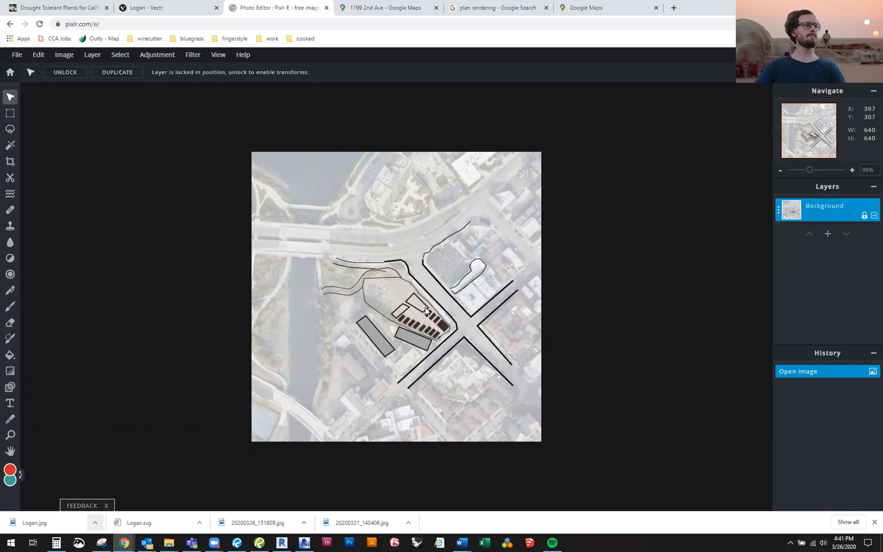
scroll(423, 342, "up", 3)
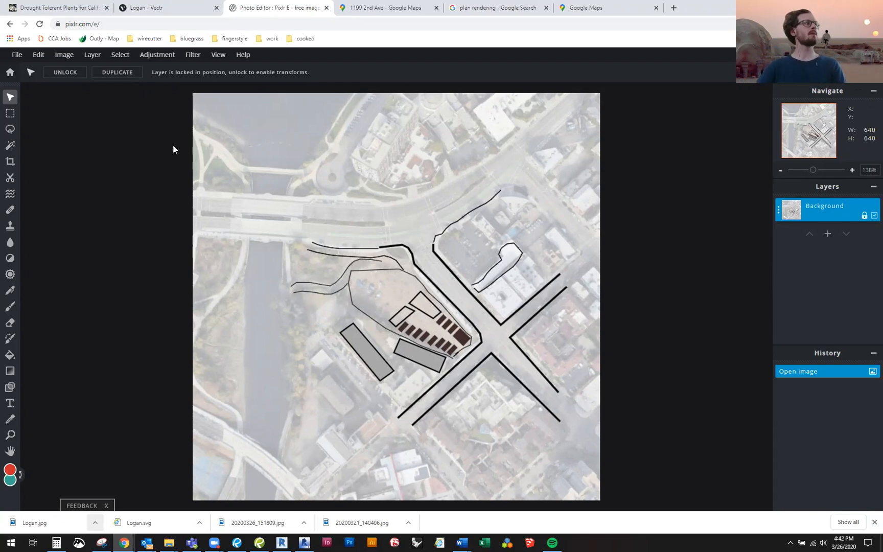
left_click(19, 60)
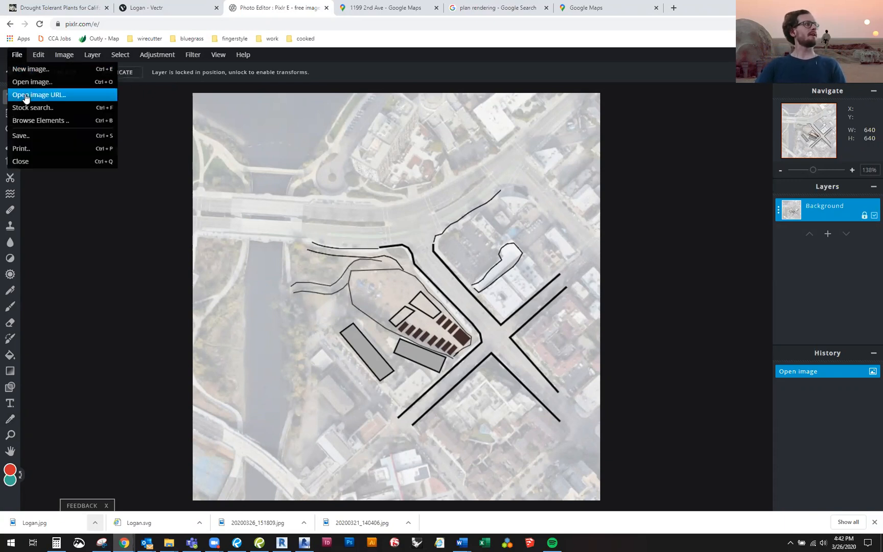
left_click(38, 55)
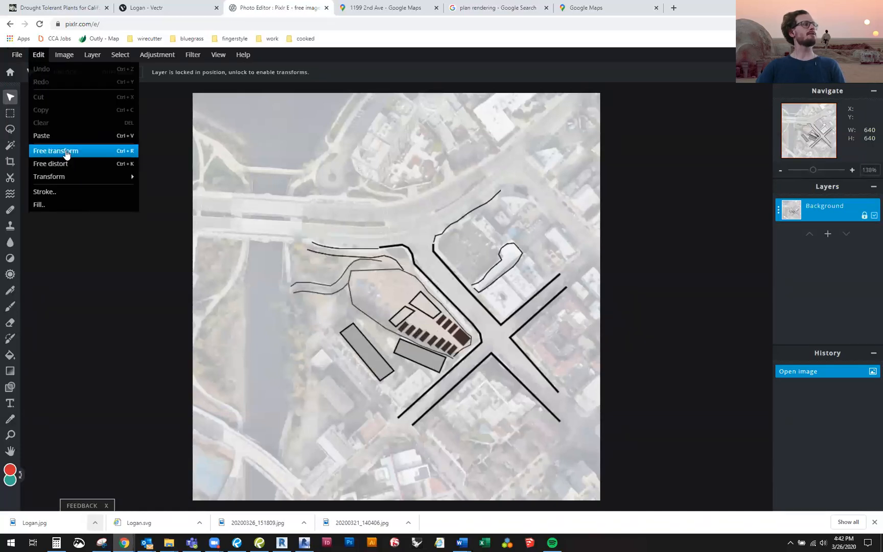
mouse_move(56, 177)
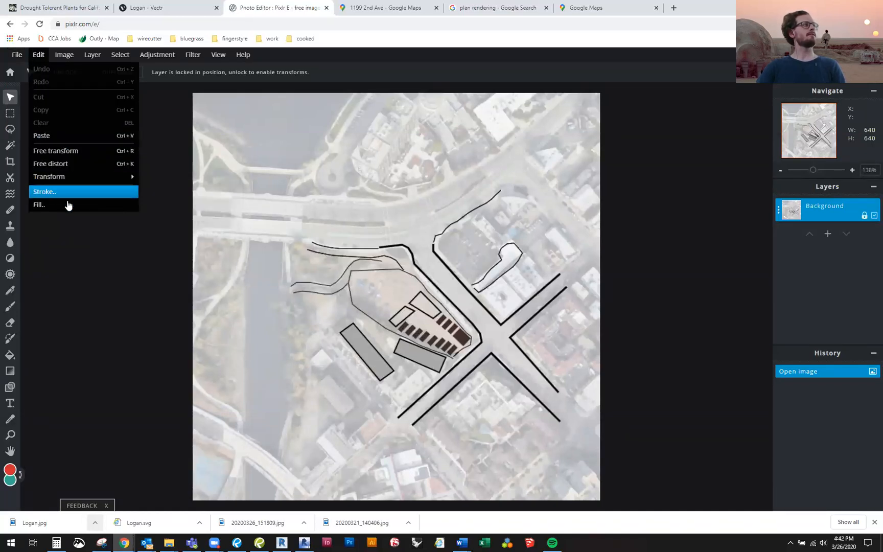
left_click(64, 56)
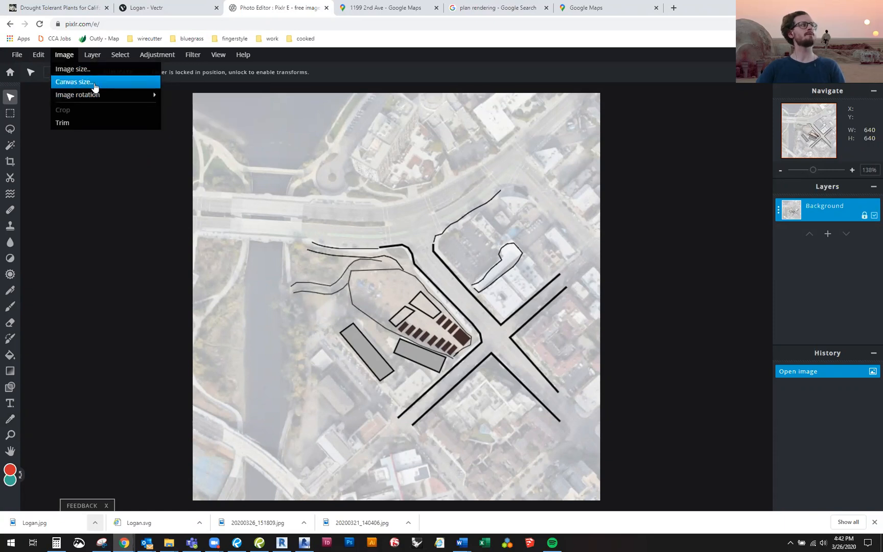
left_click(98, 57)
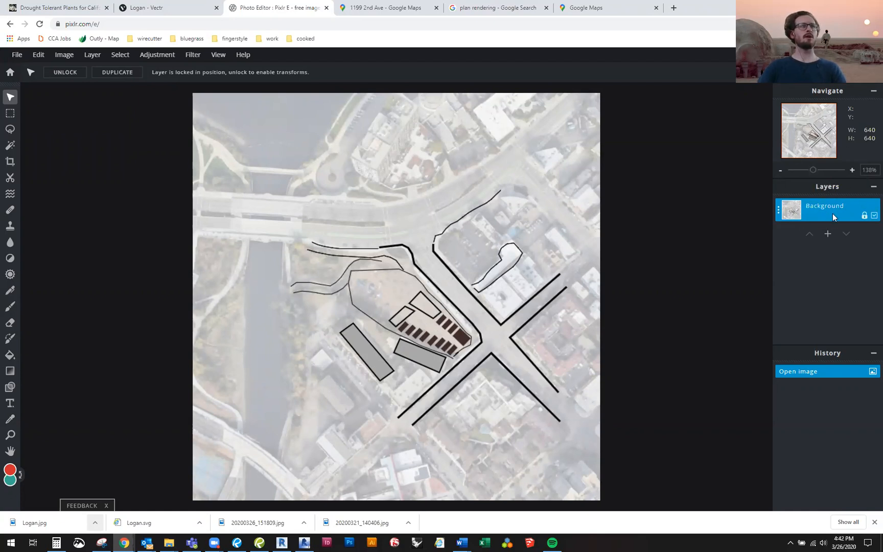
mouse_move(124, 59)
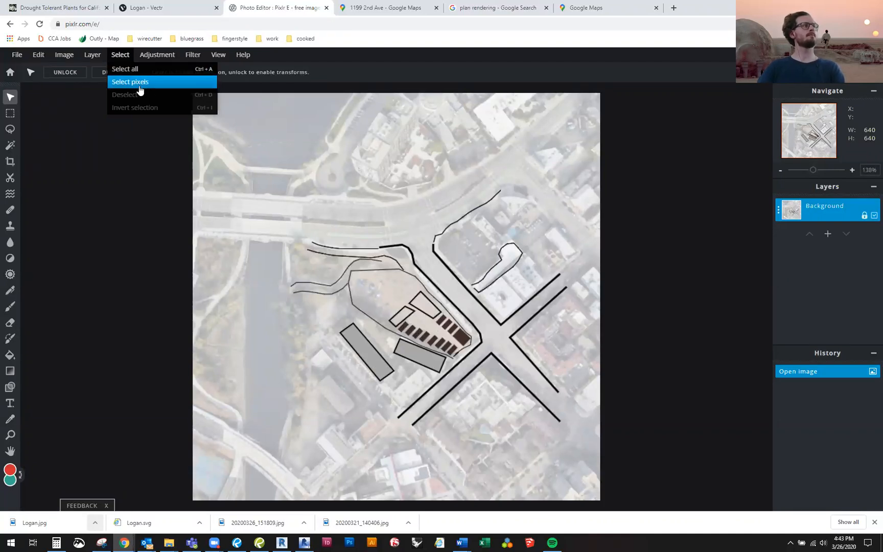
mouse_move(156, 61)
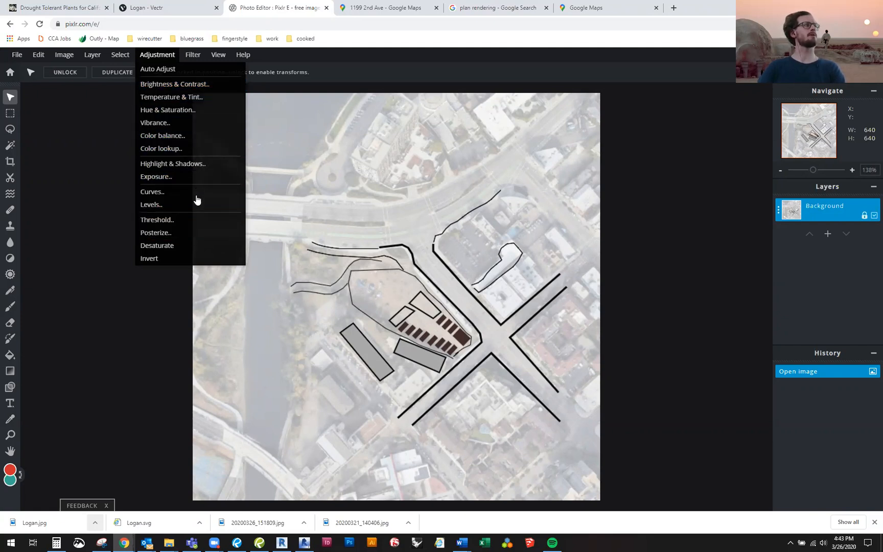
mouse_move(197, 59)
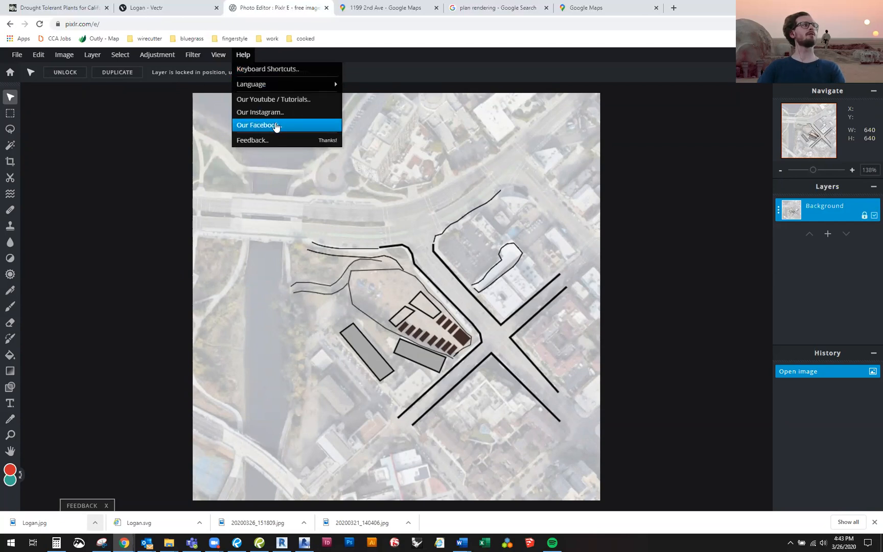
mouse_move(281, 83)
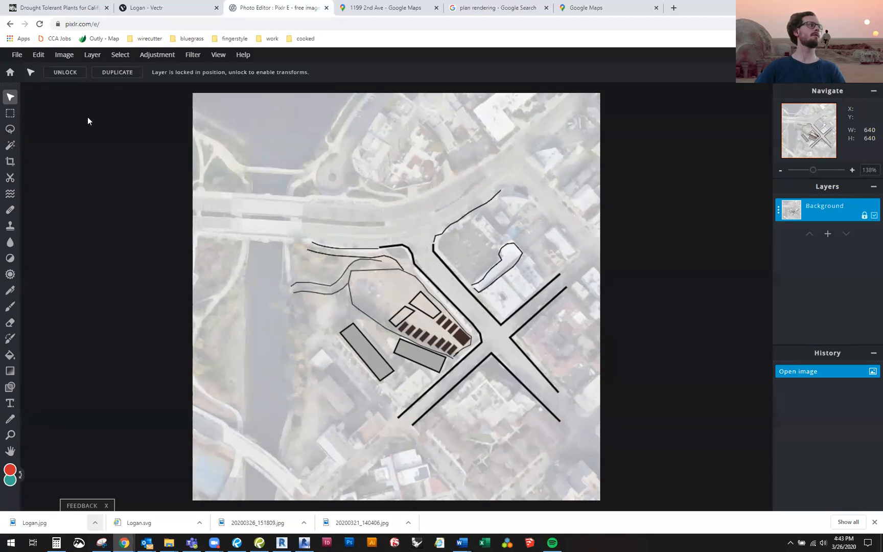
Step: Marquee-select a rectangle of about 354 by 209 pixels across the bridge and road area and shift the selection
left_click(10, 115)
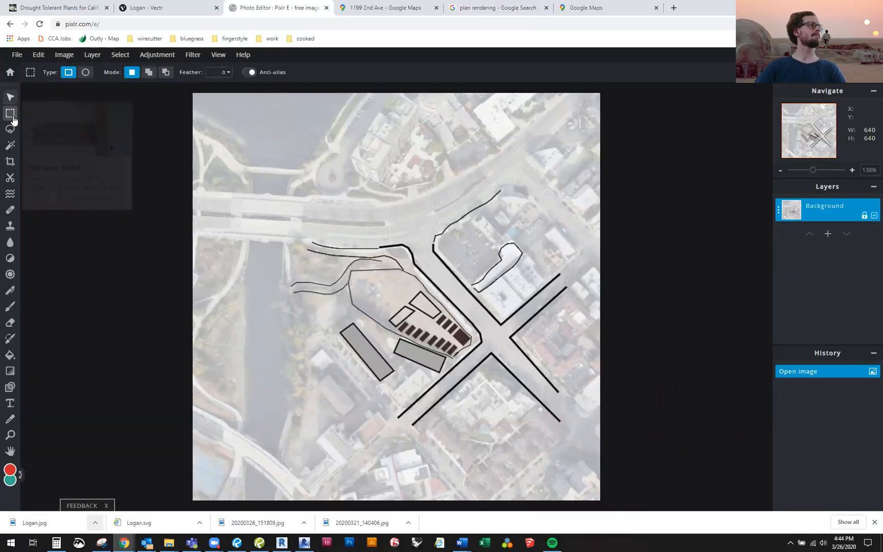
left_click_drag(260, 159, 528, 370)
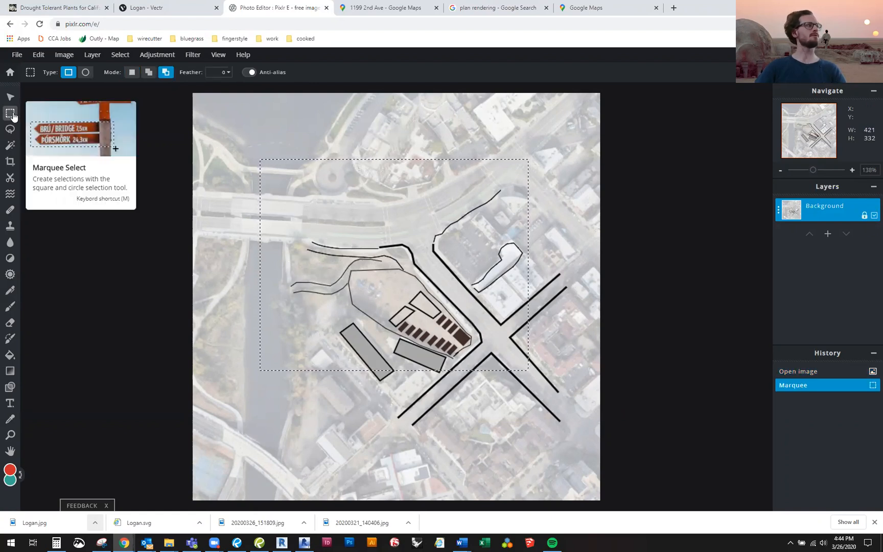
left_click_drag(279, 132, 504, 265)
mouse_move(342, 184)
left_mouse_down()
mouse_move(357, 199)
mouse_move(325, 236)
mouse_move(331, 279)
mouse_move(357, 191)
left_mouse_up()
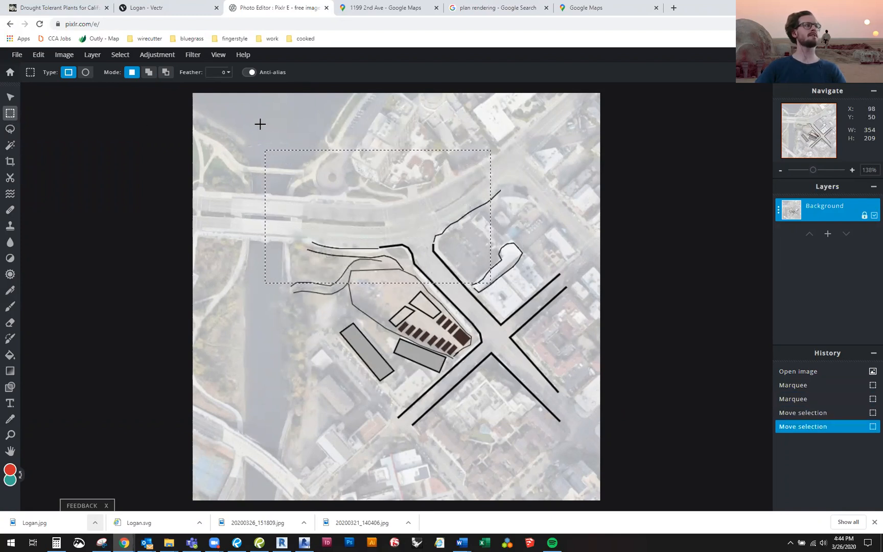
Step: Marquee-select an area of about 102 by 104 pixels over the footbridge, clear its pixels and shift the selection outline
left_click_drag(260, 123, 318, 167)
left_click_drag(342, 201, 327, 239)
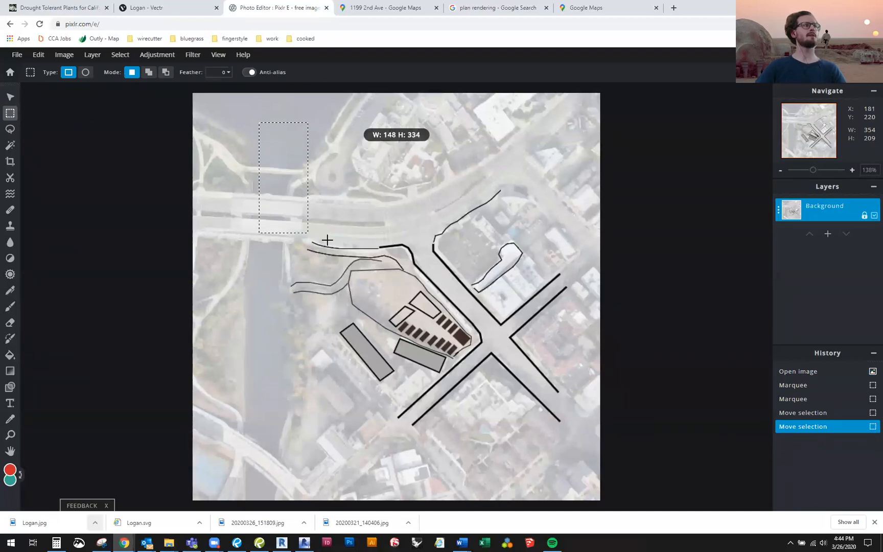
left_click_drag(457, 248, 289, 178)
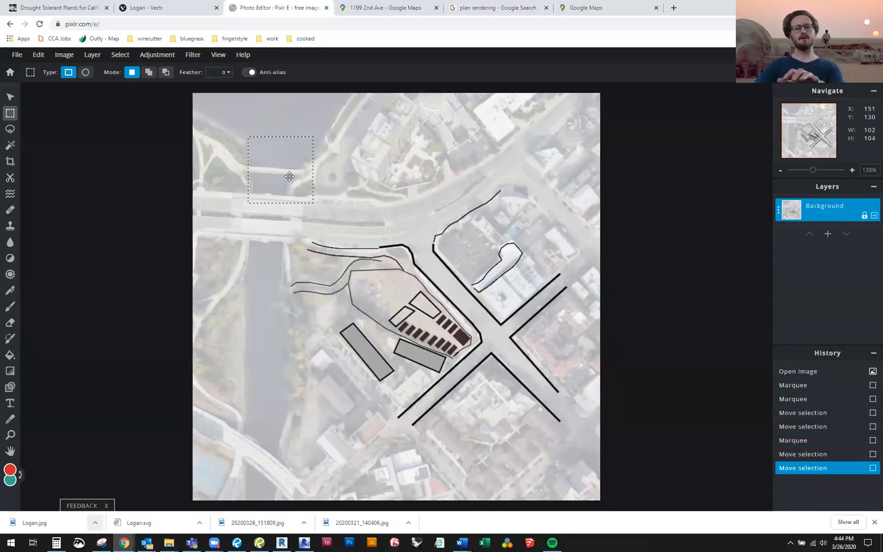
key("Delete")
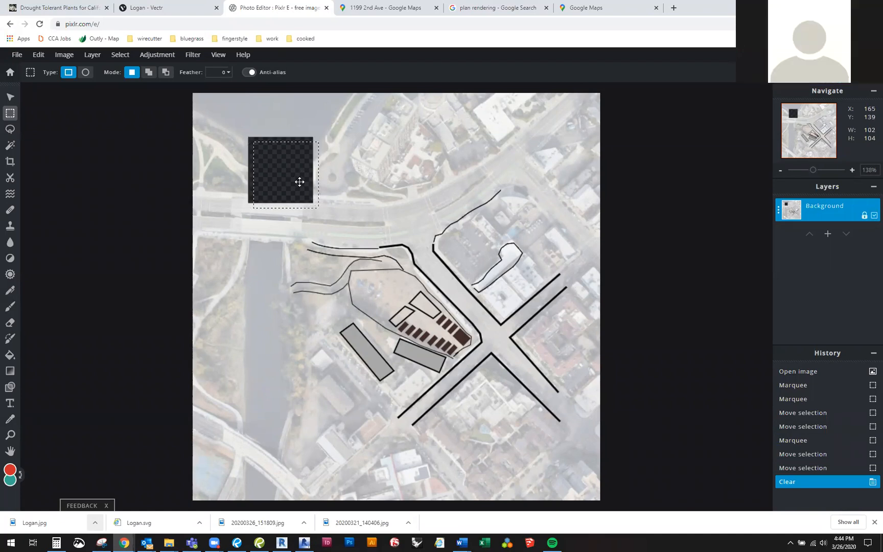
left_click_drag(302, 185, 301, 185)
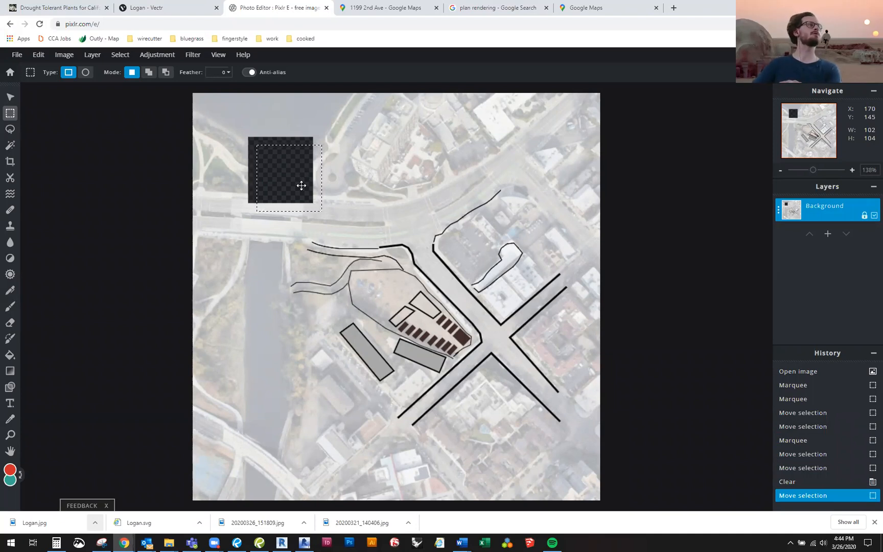
left_click_drag(284, 182, 272, 167)
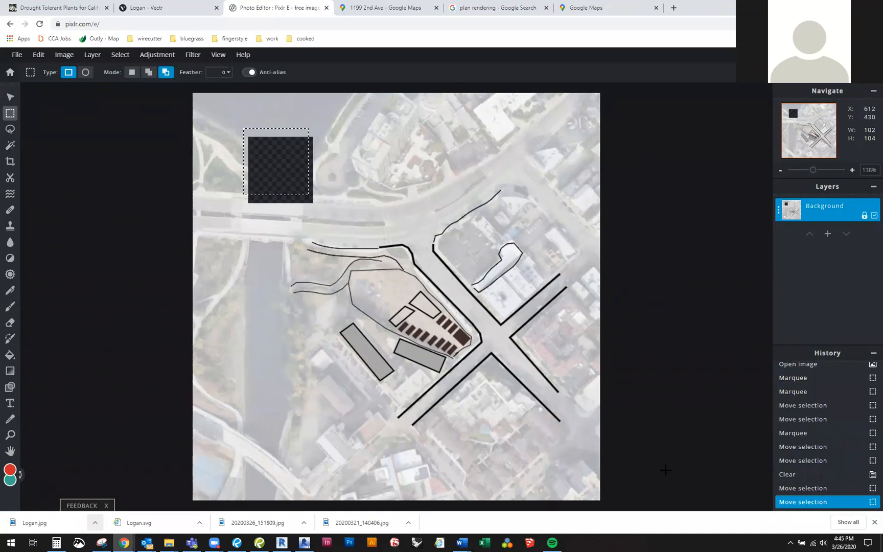
Step: Undo the last selection moves and the clearing of the square area over the footbridge
key("ctrl+z")
key("ctrl+z")
key("ctrl+z")
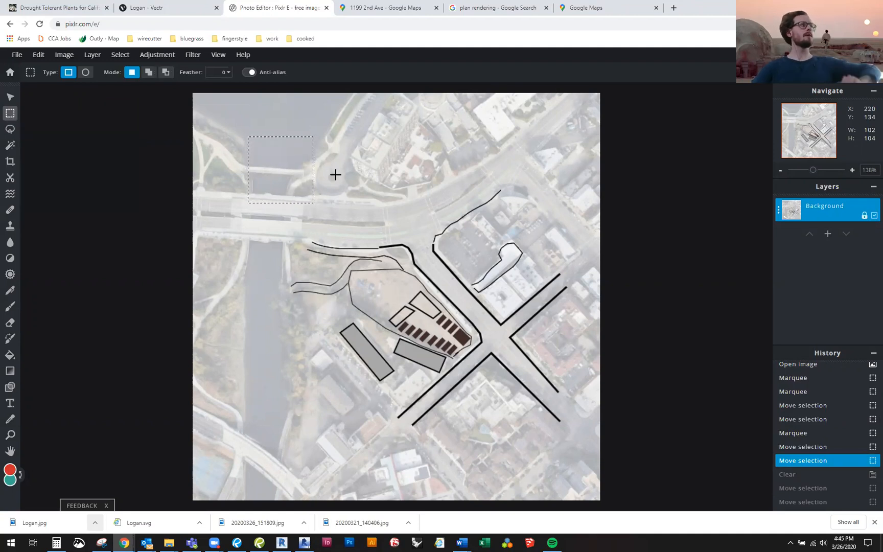
Step: Marquee-select a rectangle of about 169 by 83 pixels and clear the pixels inside it at three spots above the road
left_click_drag(322, 134, 426, 190)
key("Delete")
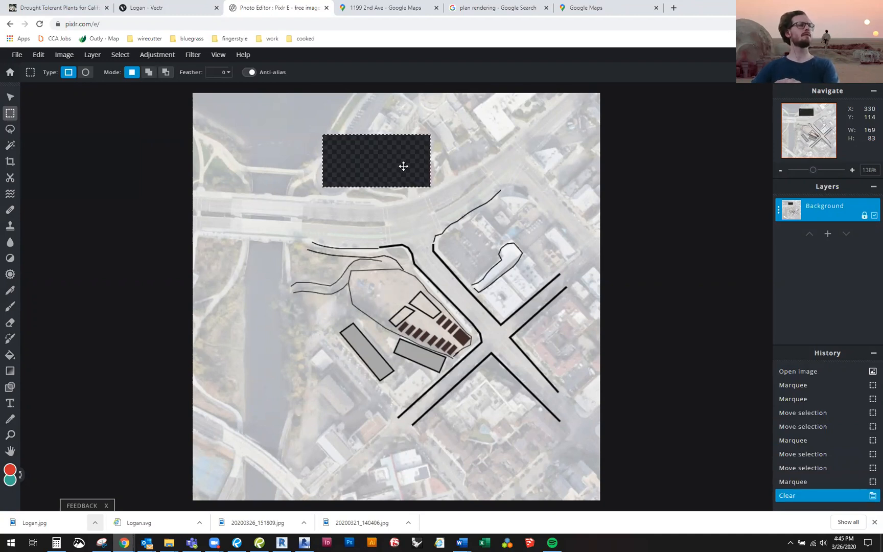
left_click_drag(337, 175, 245, 198)
key("Delete")
left_click_drag(327, 190, 514, 162)
key("Delete")
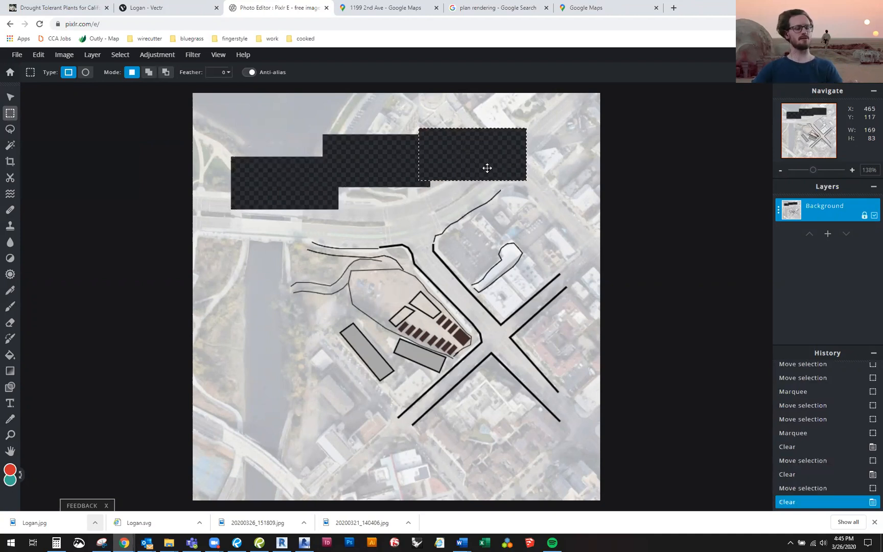
Step: Undo the three rectangular clears and remove the marquee selection
key("ctrl+z")
key("ctrl+z")
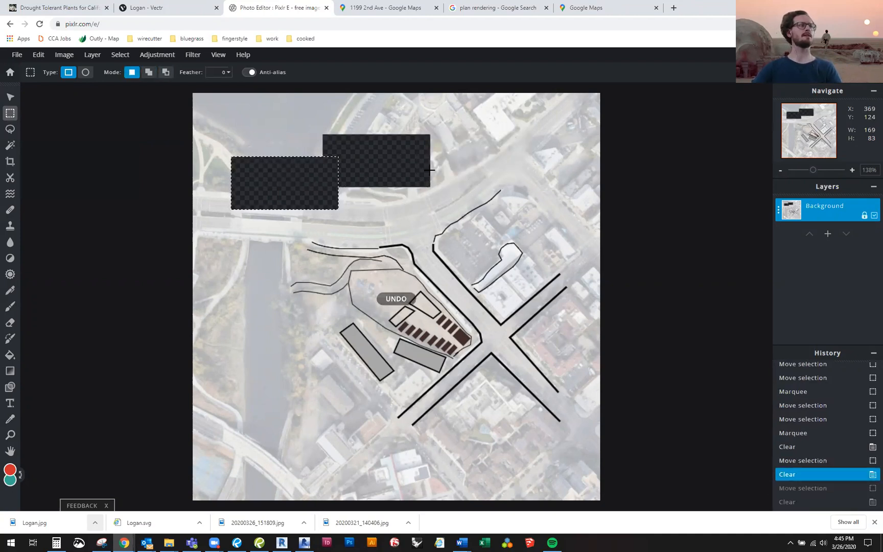
key("ctrl+z")
key("ctrl+z")
key("ctrl+z")
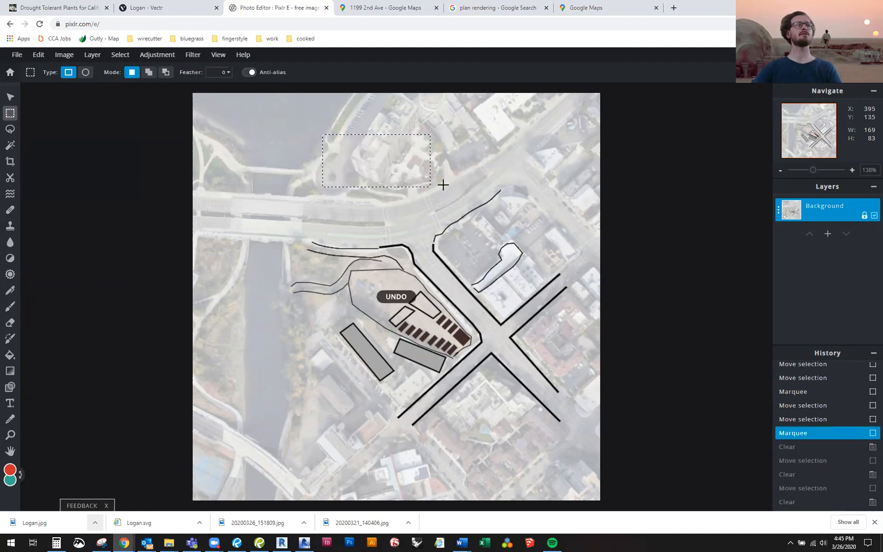
left_click(469, 169)
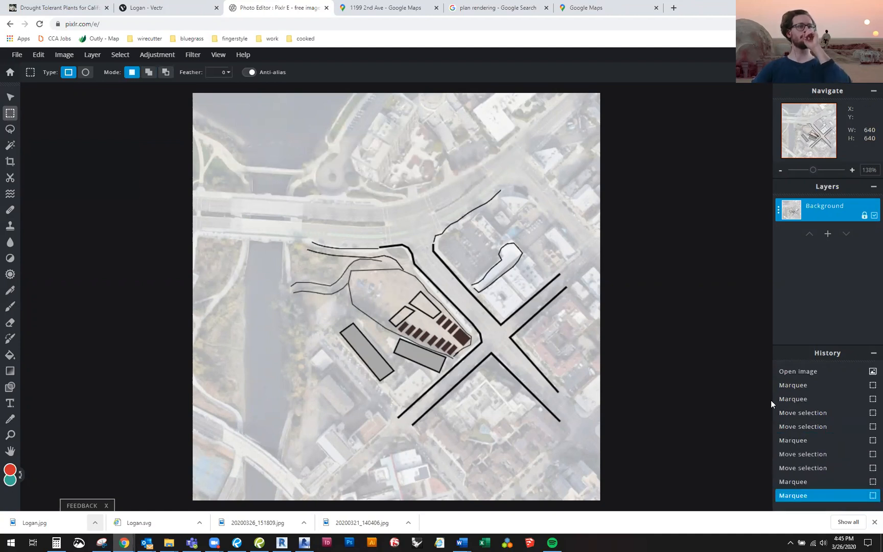
Step: Lasso two freehand shapes, about 296 by 132 and 210 by 81 pixels, above the site and clear the pixels inside each
left_click(11, 134)
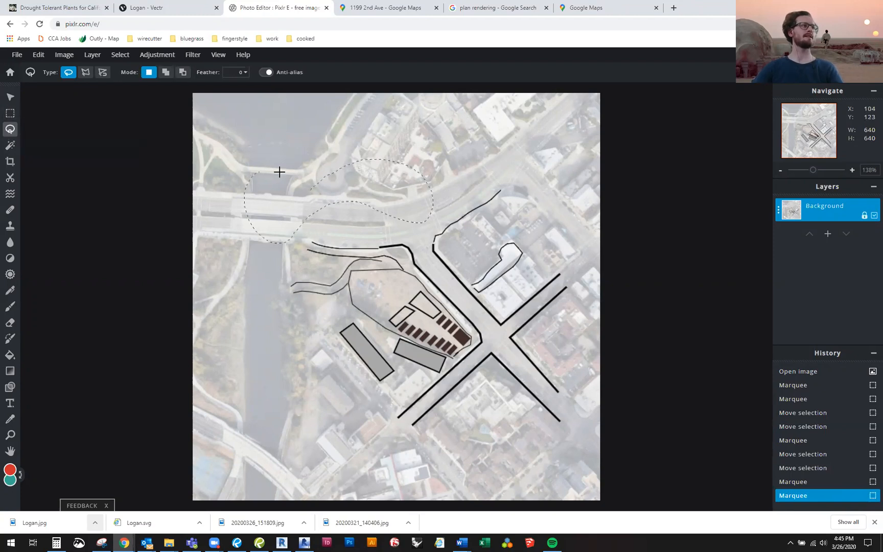
left_click_drag(312, 193, 308, 194)
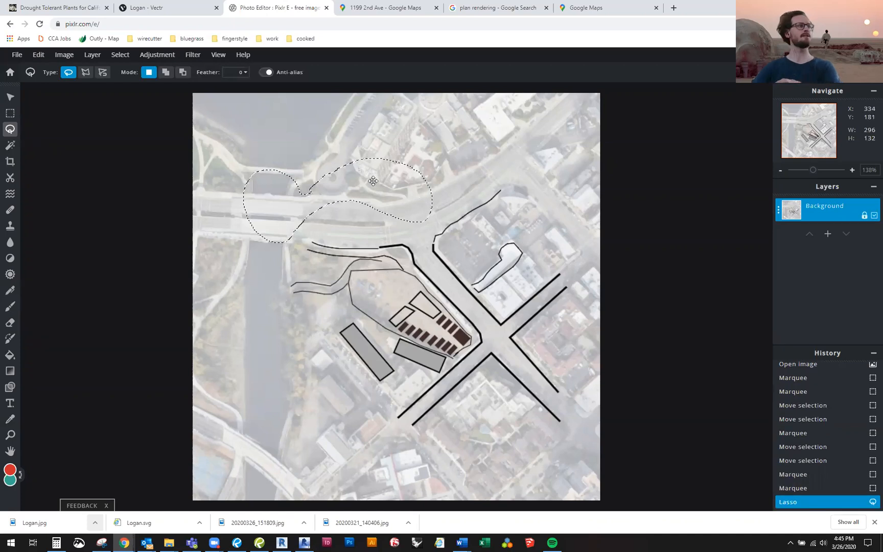
key("Delete")
mouse_move(417, 137)
left_mouse_down()
mouse_move(466, 127)
mouse_move(486, 164)
left_mouse_up()
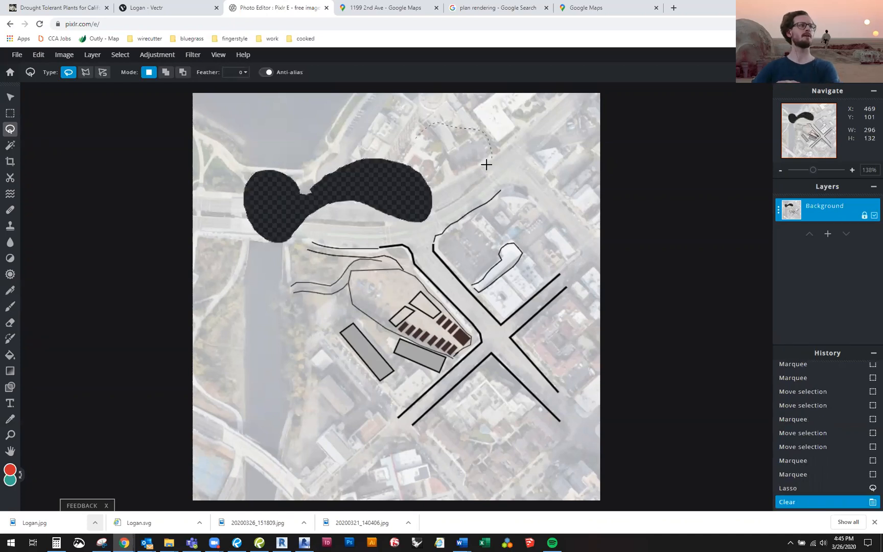
left_click_drag(431, 123, 433, 124)
key("Delete")
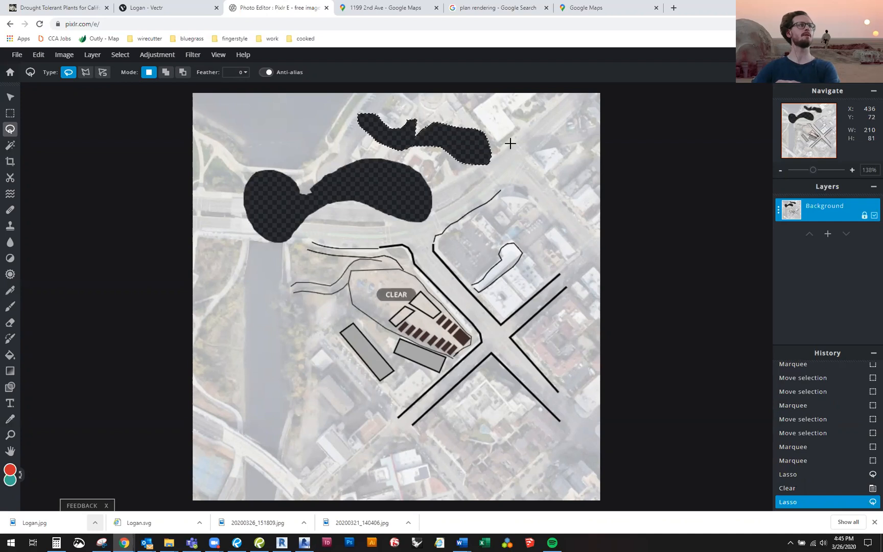
Step: Undo both freehand clears and deselect the remaining lasso selection
key("ctrl+z")
key("ctrl+z")
key("ctrl+z")
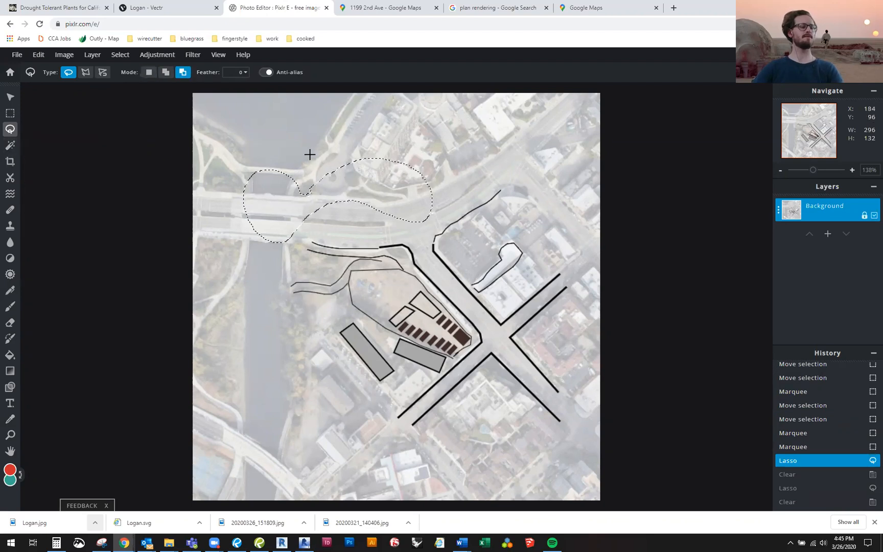
key("ctrl+d")
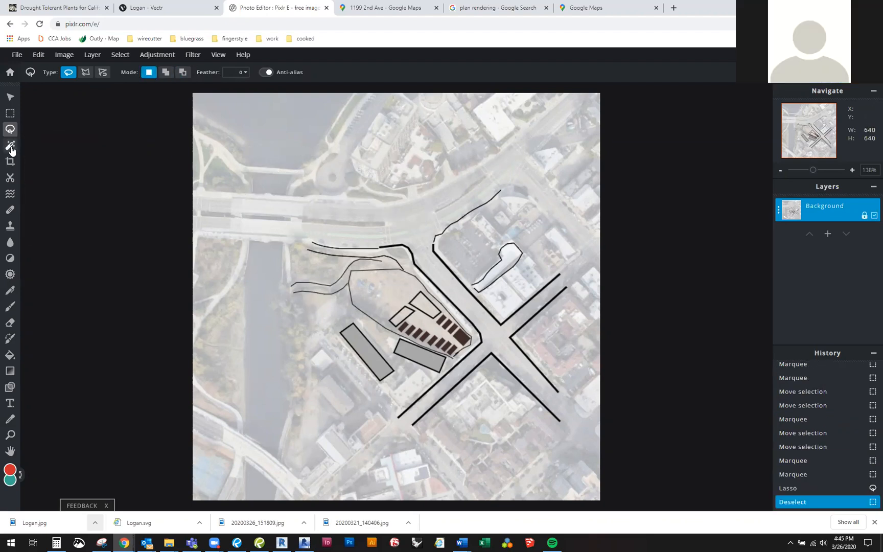
Step: Select areas similar in color to the lake water with Wand Select at tolerance 32, contiguous
left_click(10, 146)
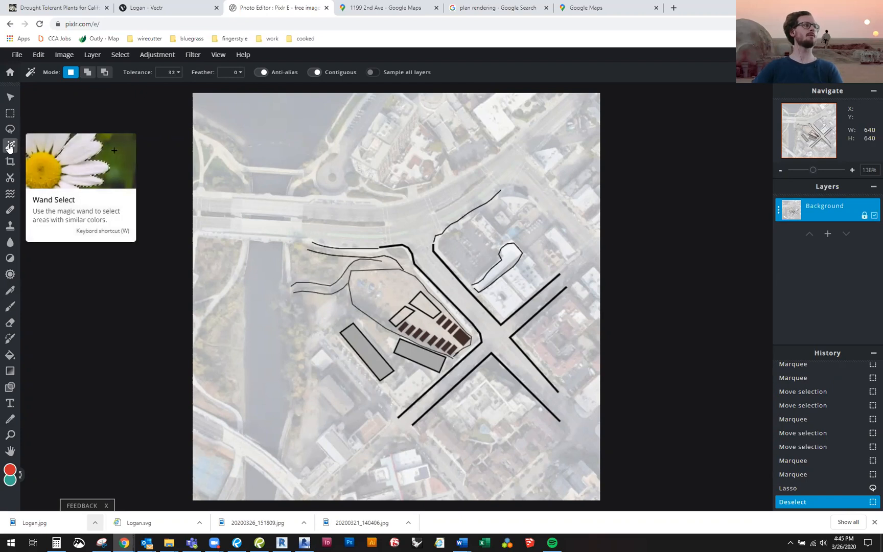
left_click(283, 129)
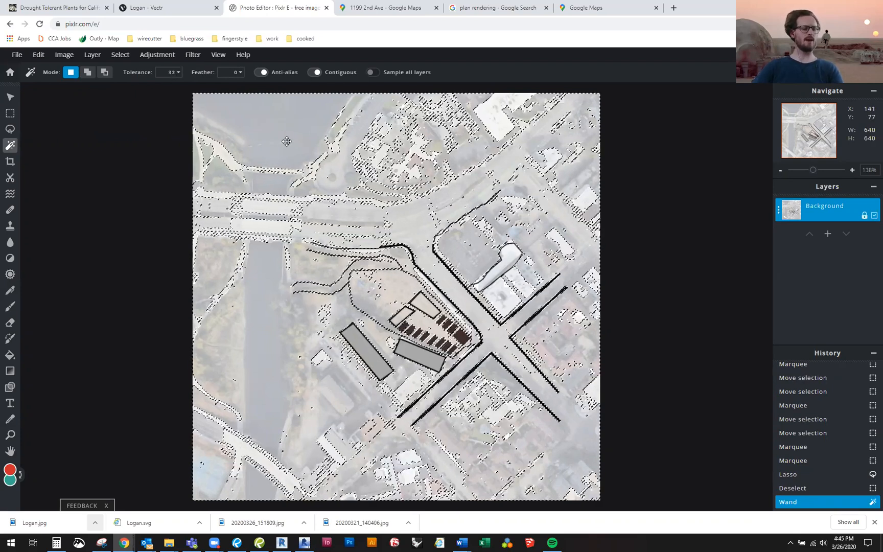
Step: Deselect the water selection and select the thick black street line along the site's northeast edge with Wand Select
key("alt")
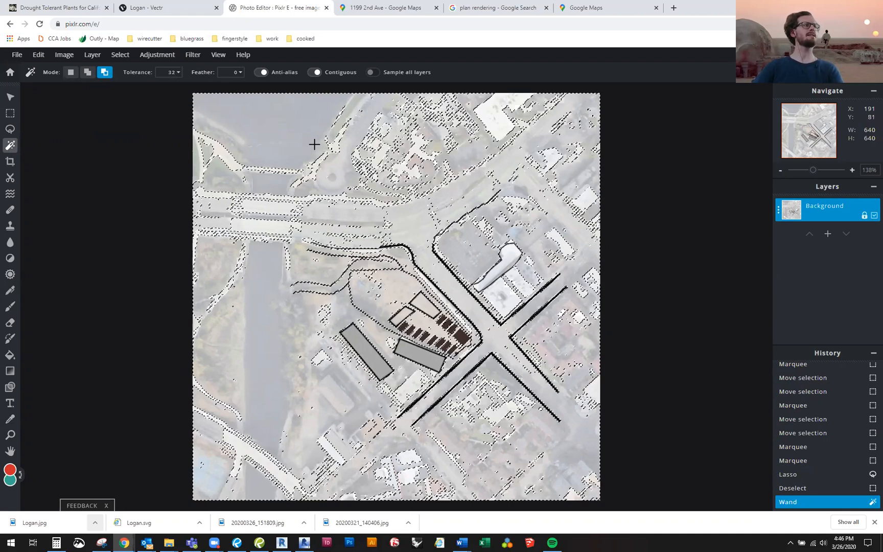
key("ctrl+d")
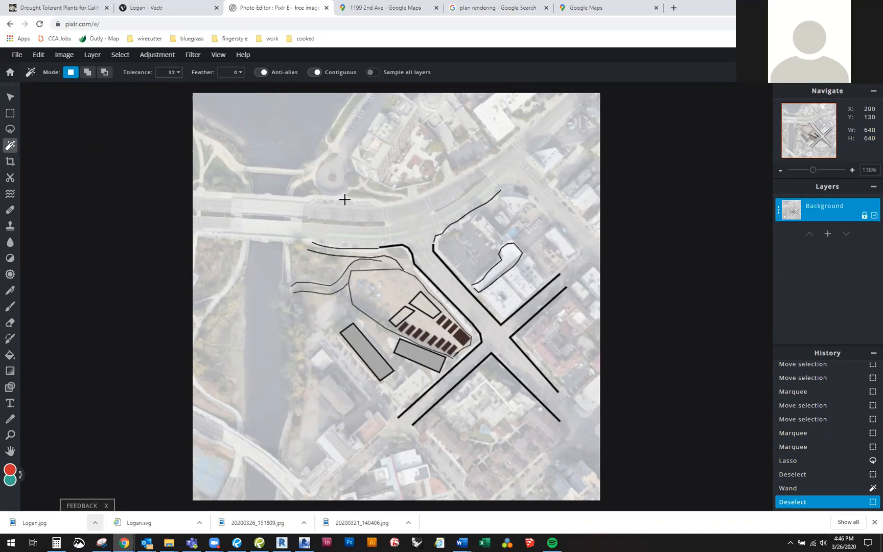
left_click(412, 252)
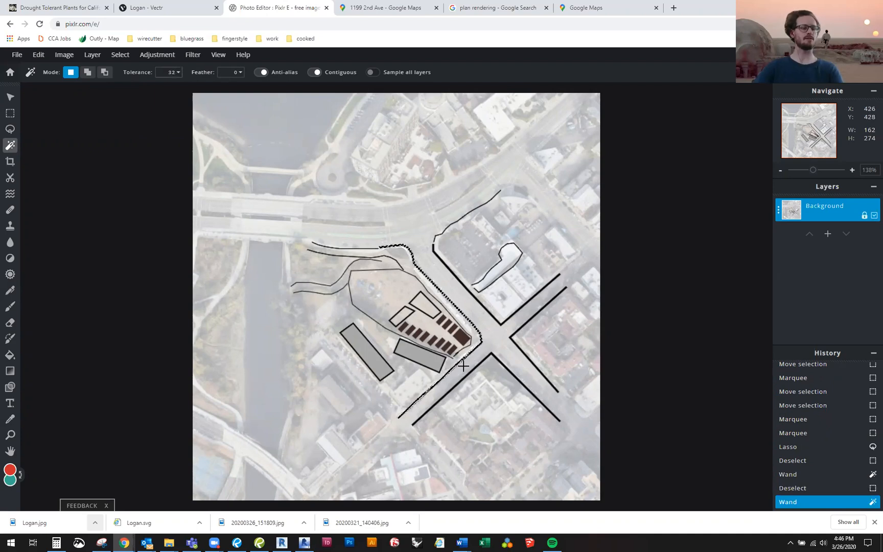
Step: Select the black street corner line northeast of the site with the wand, clear its pixels, and undo the clear
scroll(463, 366, "up", 4)
scroll(568, 333, "up", 1)
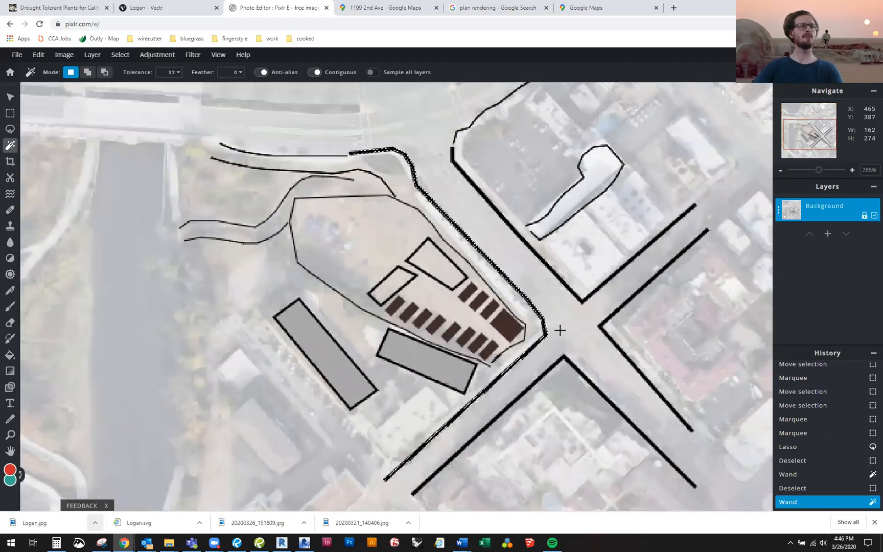
scroll(553, 325, "up", 1)
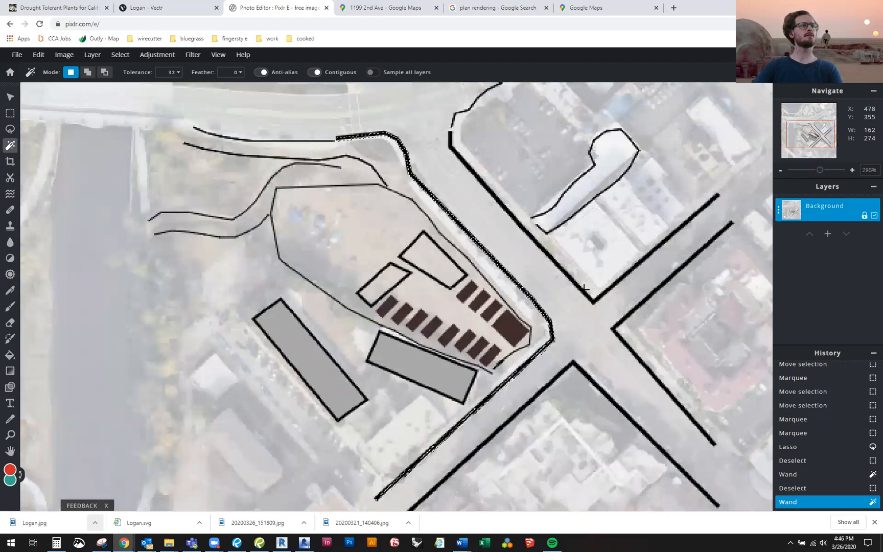
left_click(573, 277)
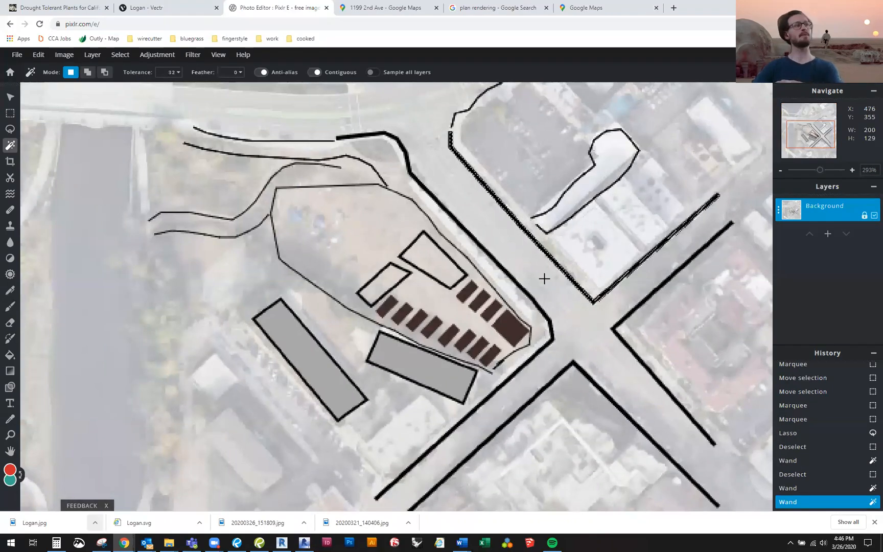
key("Delete")
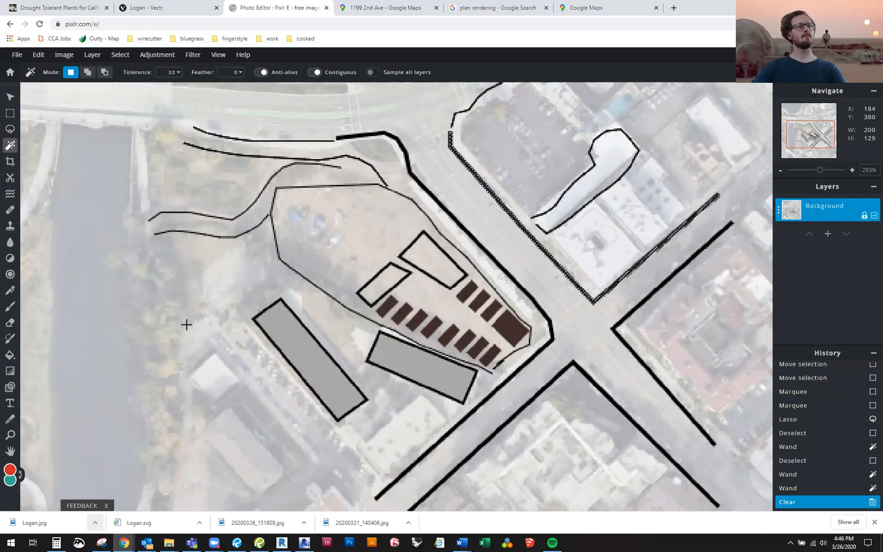
key("ctrl+z")
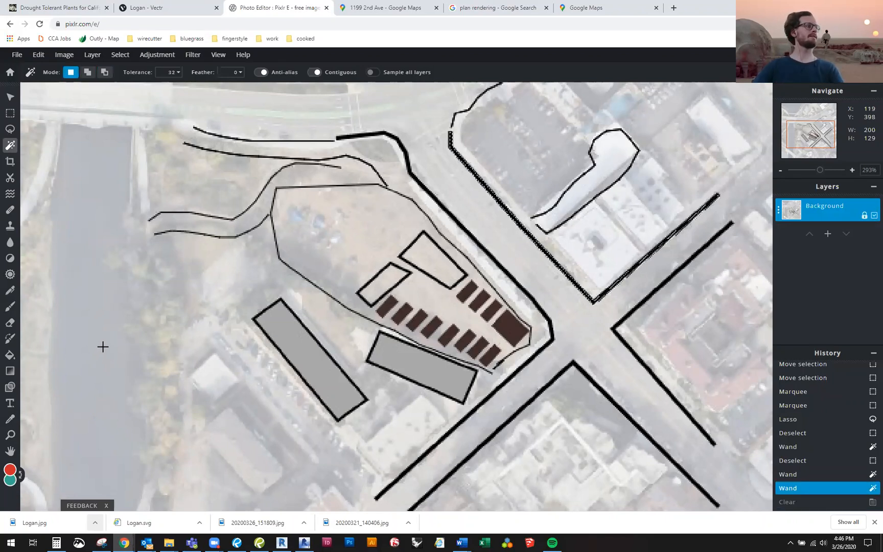
Step: Wand-select areas similar to the channel water at tolerance 32, clear their pixels, then undo the clear and deselect
left_click(103, 345)
scroll(134, 335, "down", 3)
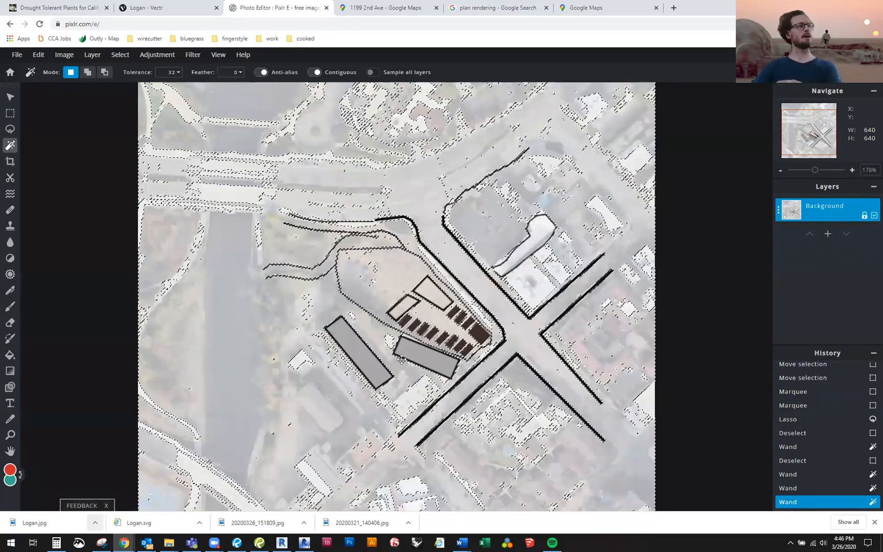
scroll(471, 383, "down", 1)
key("Delete")
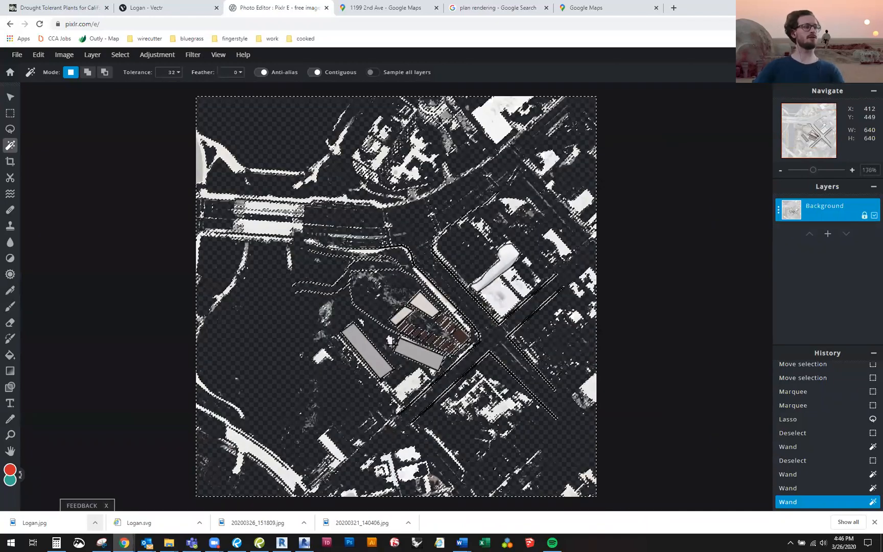
key("ctrl+z")
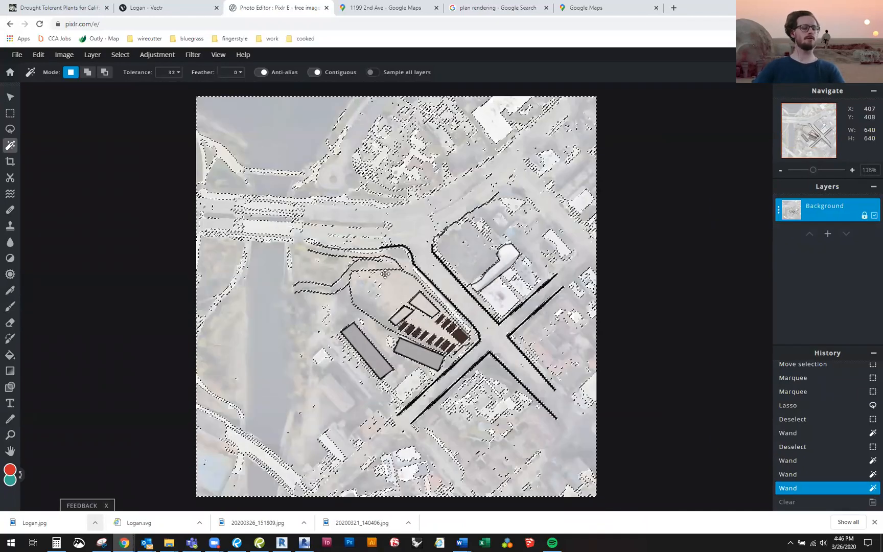
key("ctrl+d")
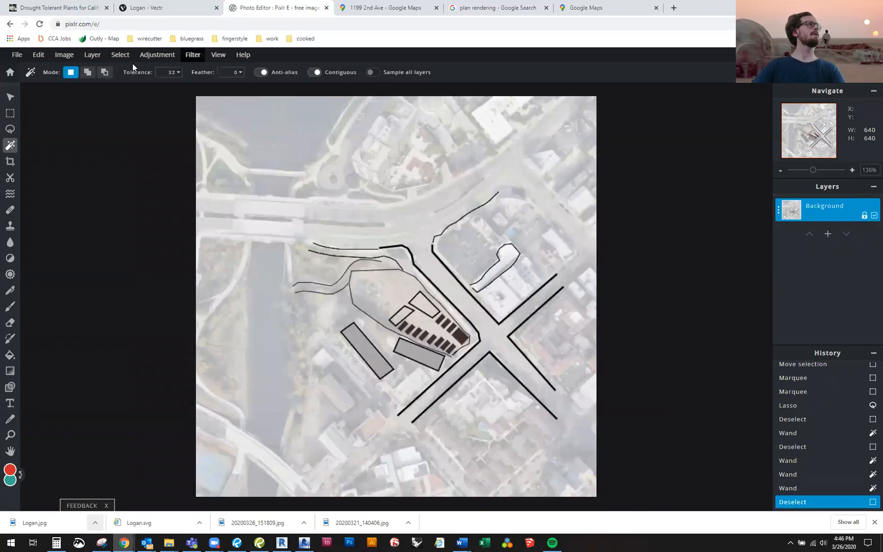
Step: Set the wand tolerance to 131 and select areas similar in color to the lake water
left_click(177, 76)
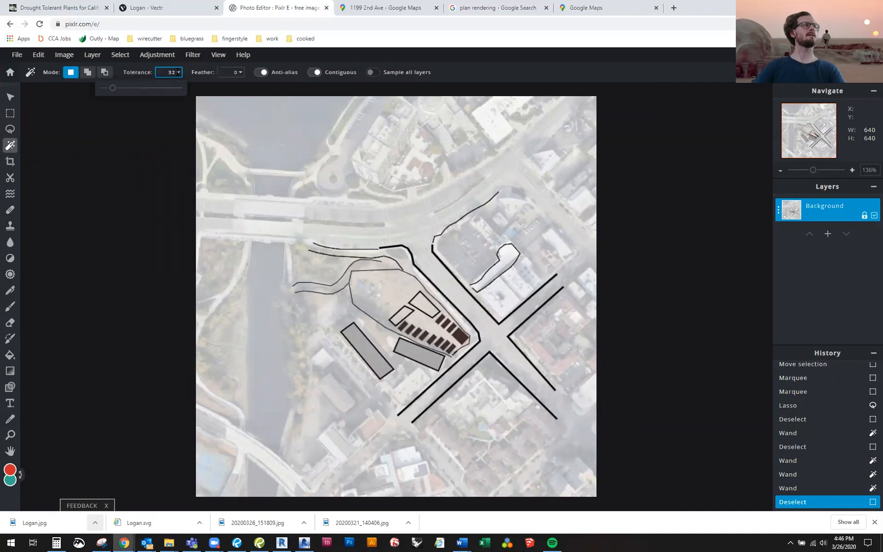
left_click_drag(115, 91, 142, 92)
left_click(302, 135)
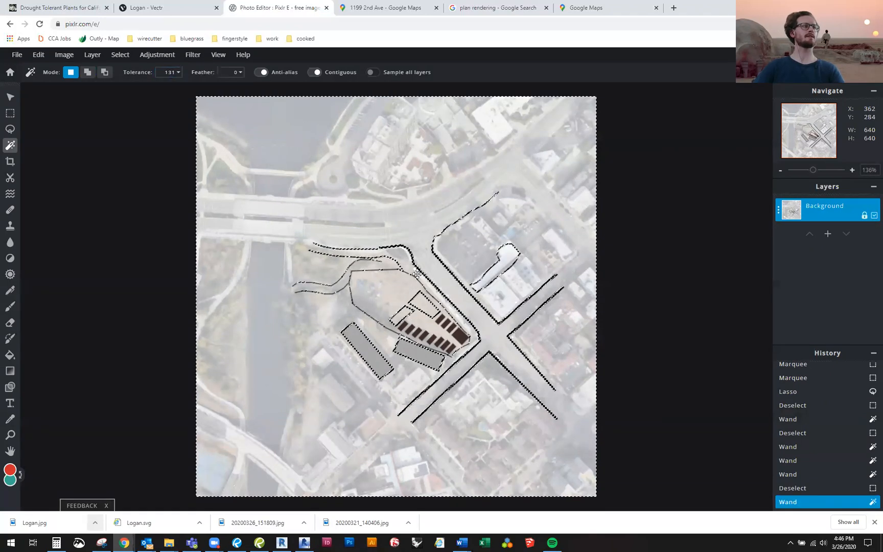
Step: Set the wand tolerance to 4 and remove the existing selection
left_click(177, 72)
left_click_drag(142, 92, 104, 88)
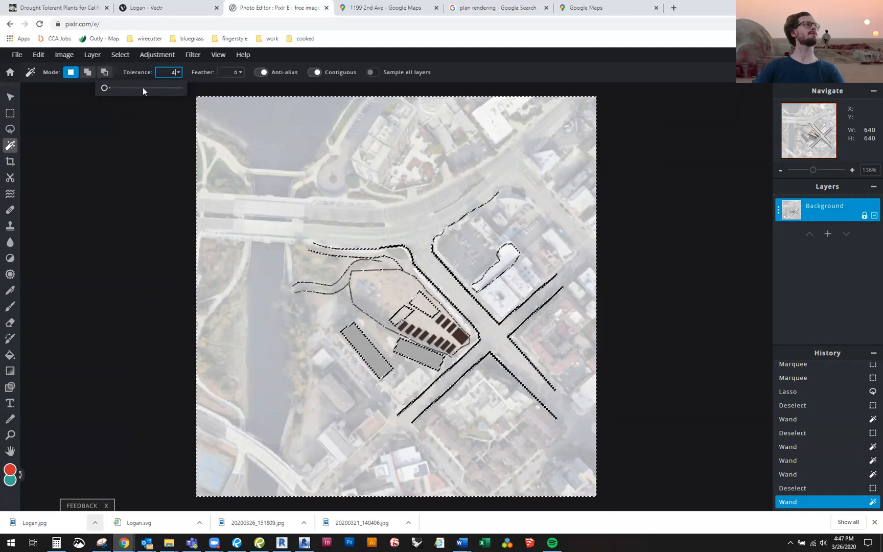
left_click(288, 134)
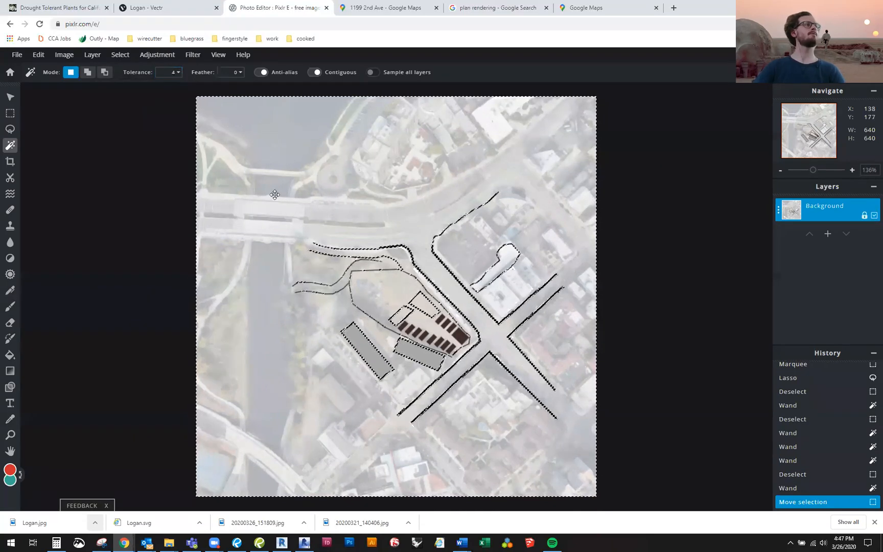
key("ctrl+d")
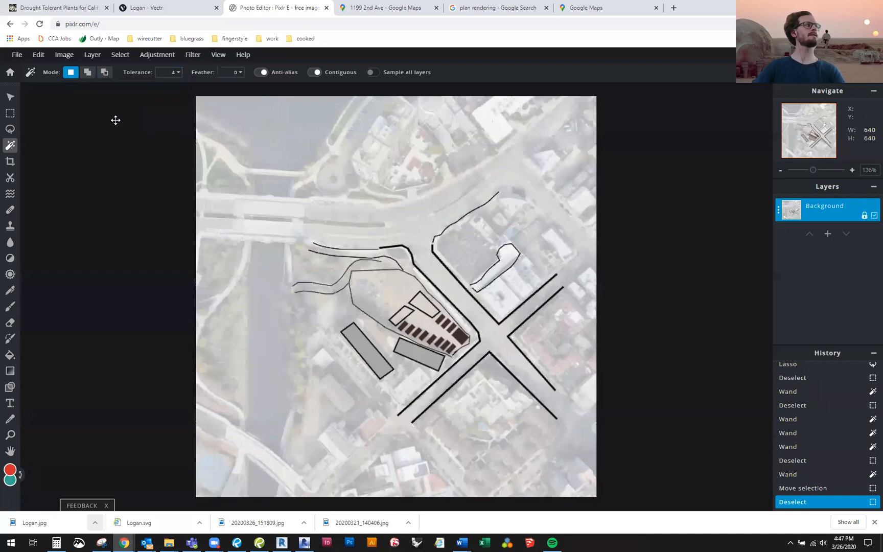
Step: Wand-select the lake and add each channel stretch down to the image's south edge, clear their pixels, and undo the clear
left_click(287, 128)
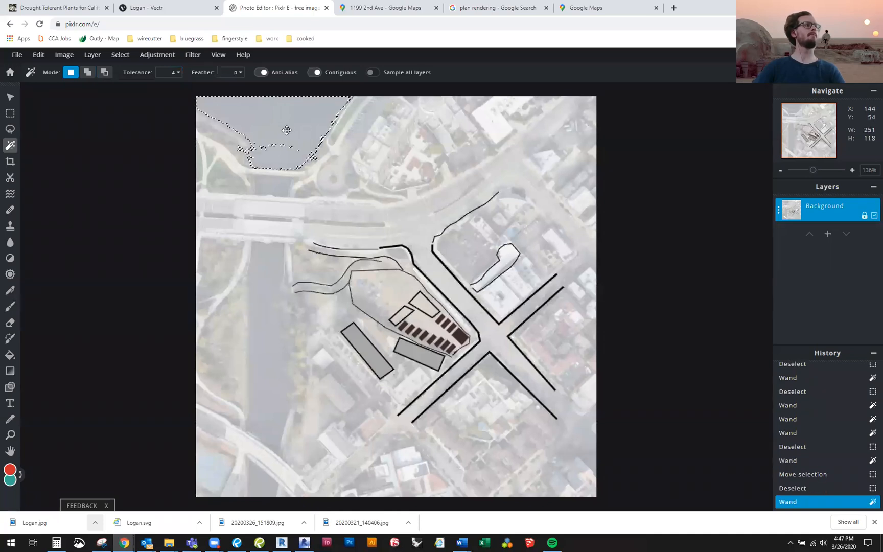
left_click(274, 187, "shift")
left_click(272, 258, "shift")
left_click(262, 251, "shift")
left_click(267, 432, "shift")
left_click(258, 475, "shift")
key("Delete")
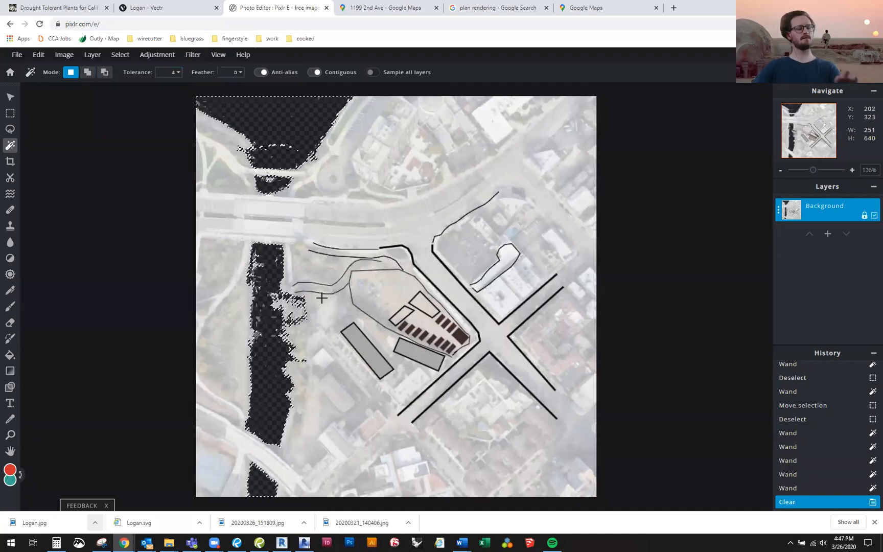
key("ctrl+z")
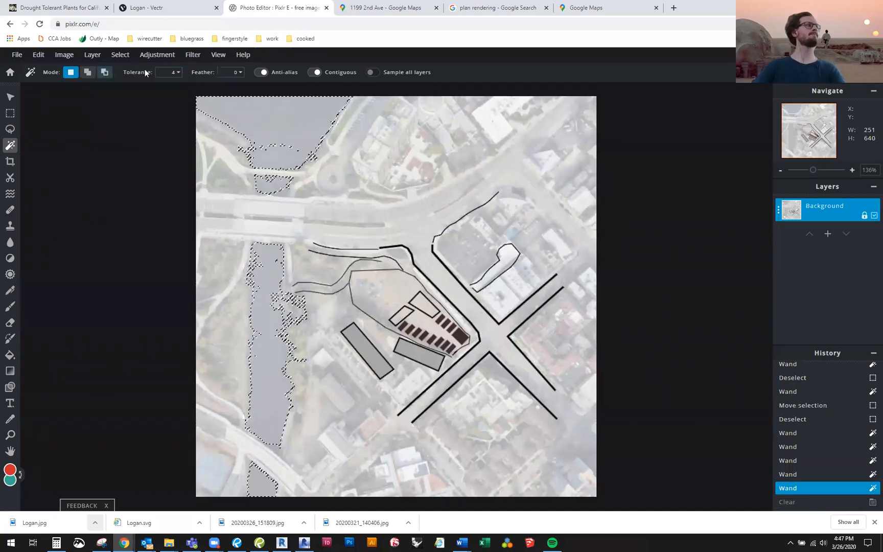
Step: Set the wand tolerance to 12, keep Contiguous on, and remove the water selection
left_click(174, 72)
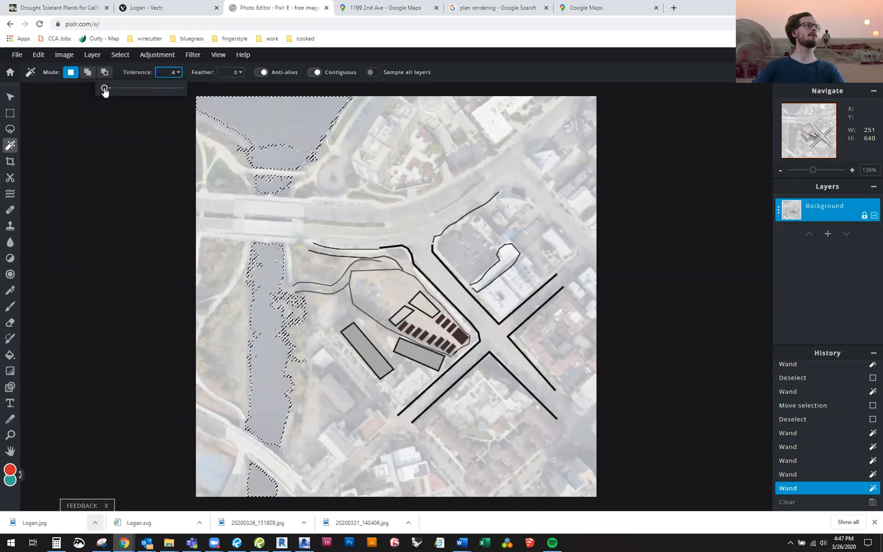
left_click_drag(105, 91, 107, 88)
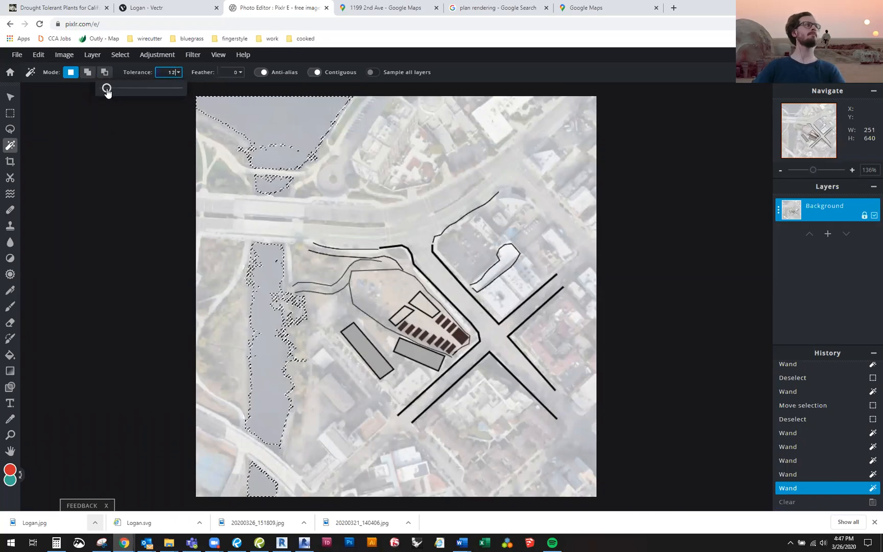
left_click(309, 120)
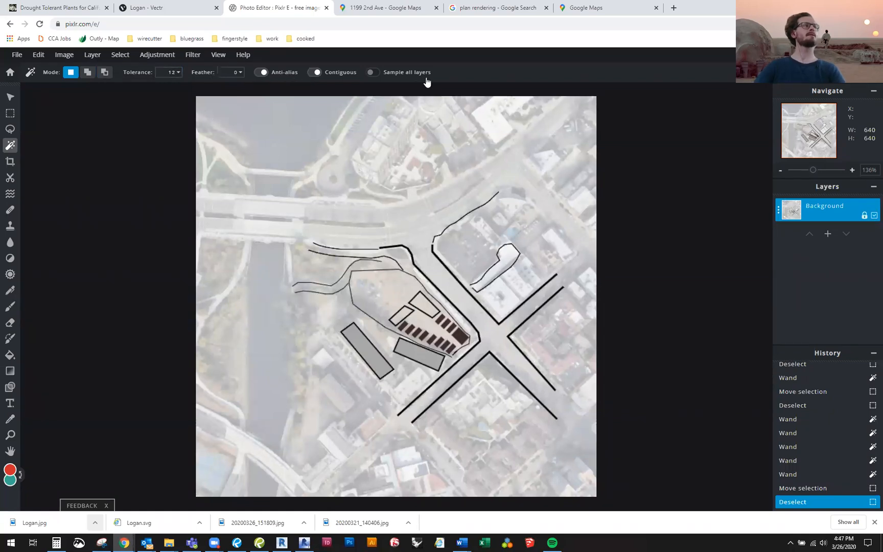
left_click(316, 75)
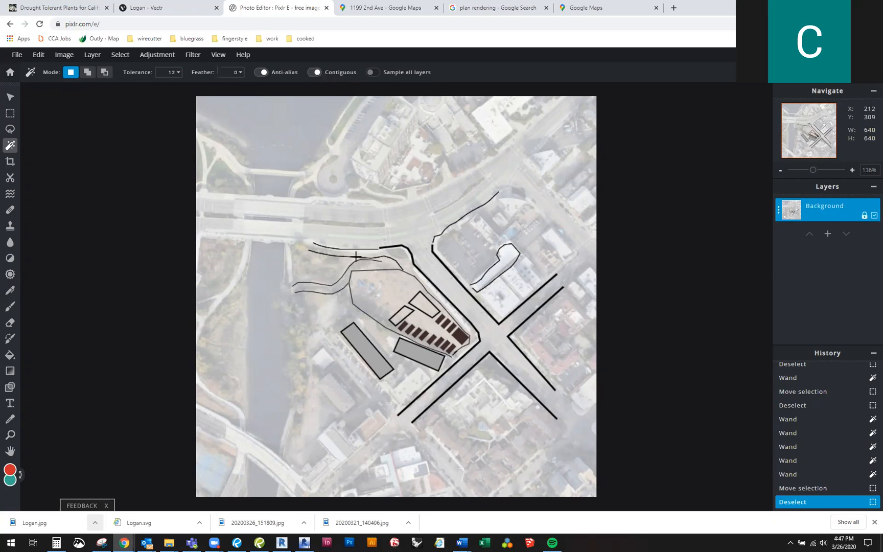
Step: Select the lake with the wand and add the small inlet and the channel below the bridge to the selection
left_click(277, 129)
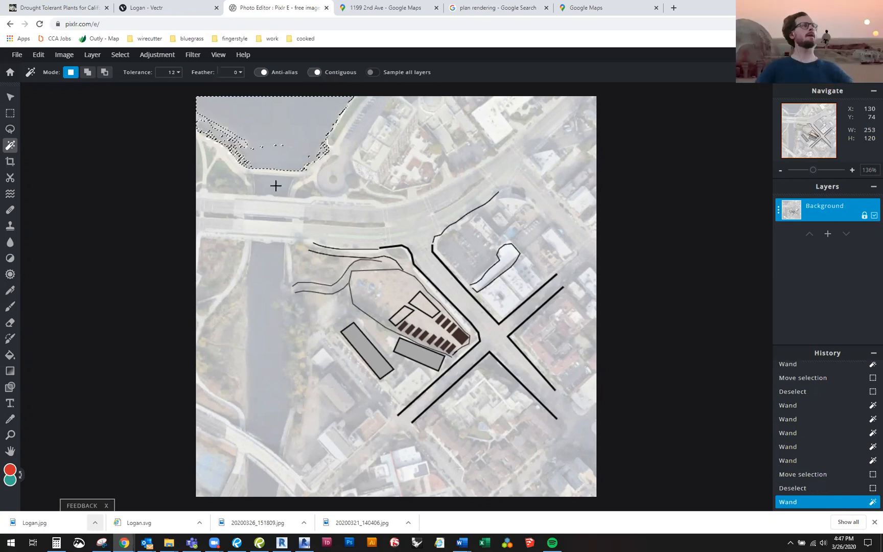
left_click(270, 188, "shift")
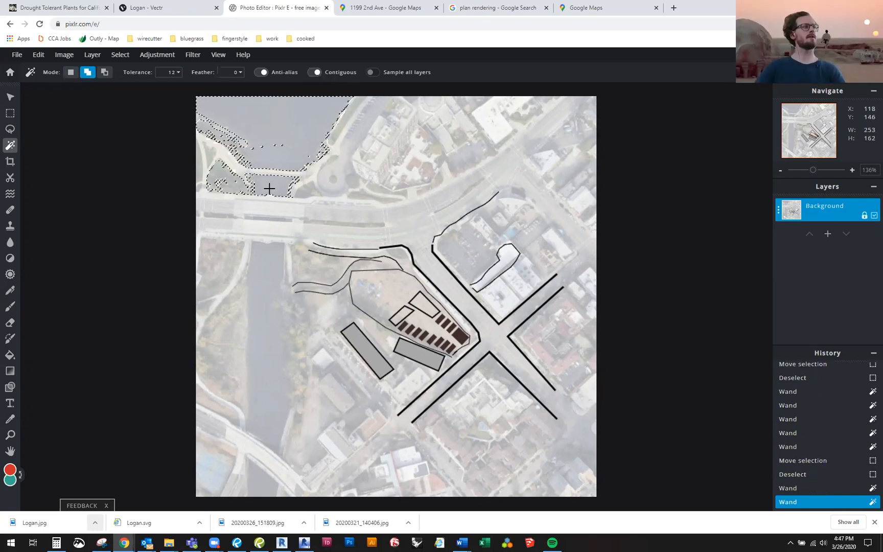
left_click(265, 280, "shift")
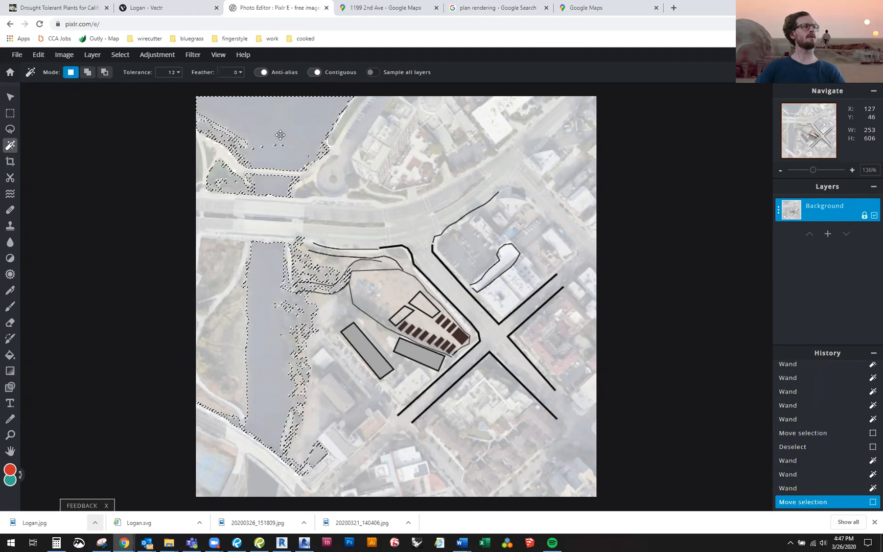
Step: Reselect the lake, inlet and channel water at tolerance 12, clear their pixels, and undo the clear
left_click(298, 124)
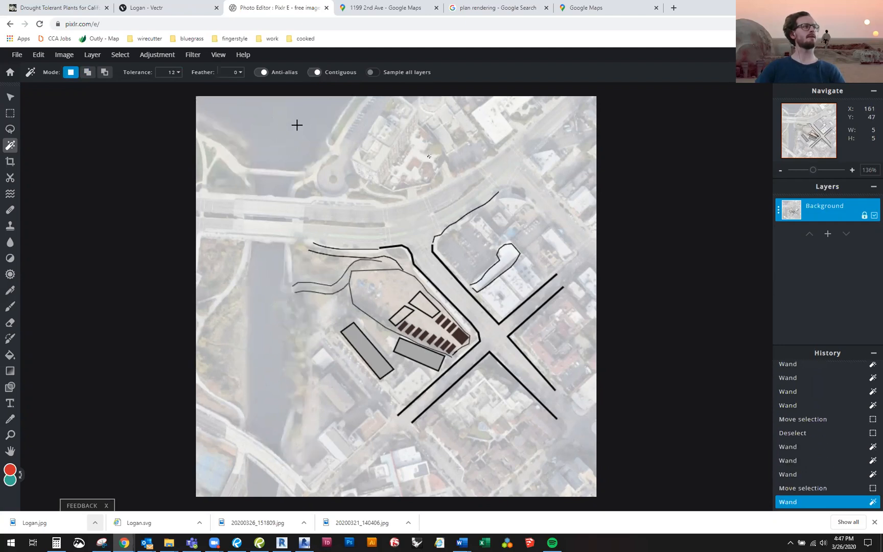
left_click(269, 185, "shift")
left_click(272, 256, "shift")
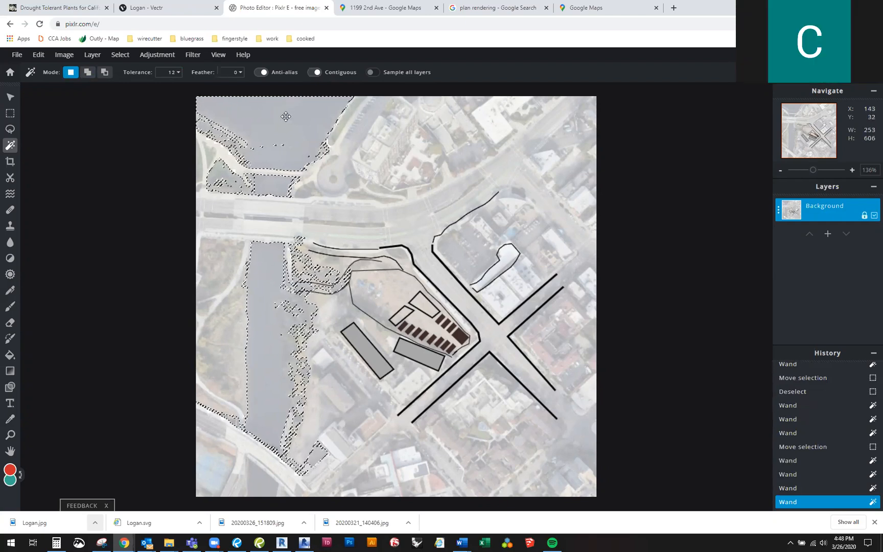
key("Delete")
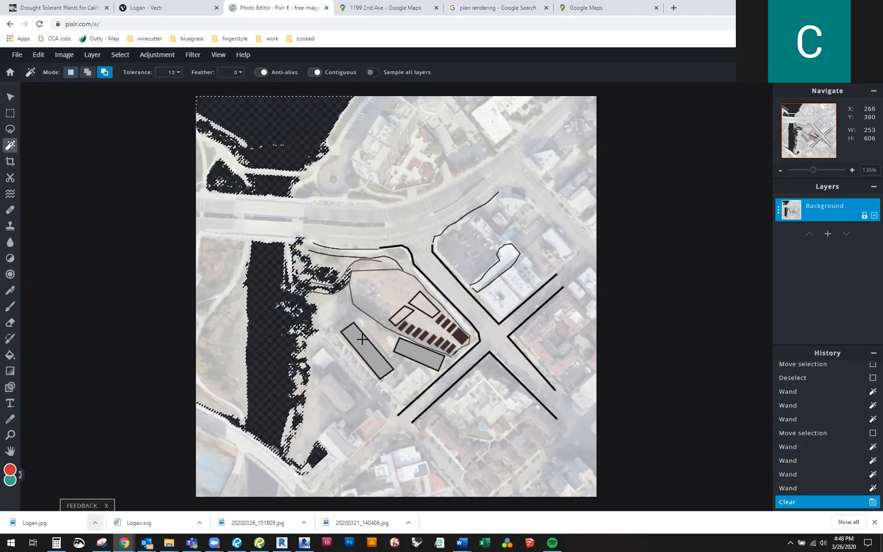
key("ctrl+z")
Step: Try to shift the water selection with Marquee Select and undo the move
left_click(10, 113)
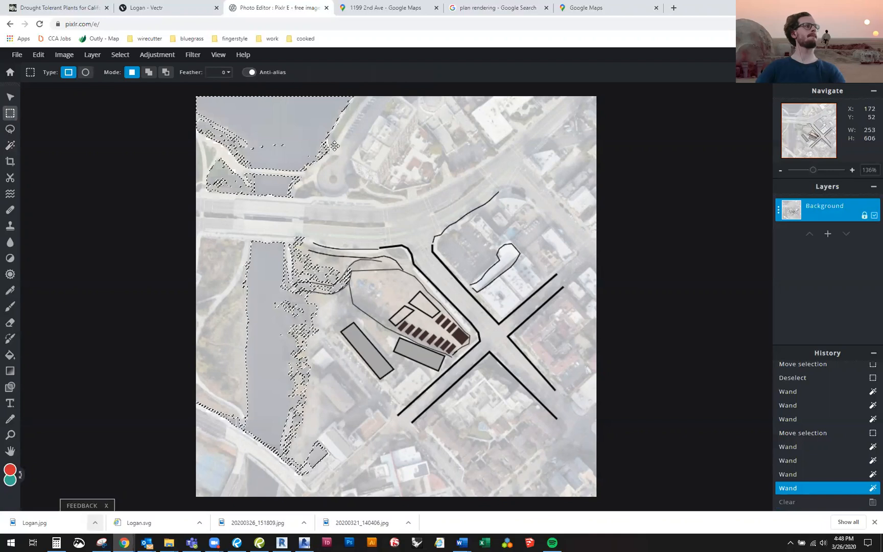
left_click_drag(297, 133, 398, 173)
key("ctrl+z")
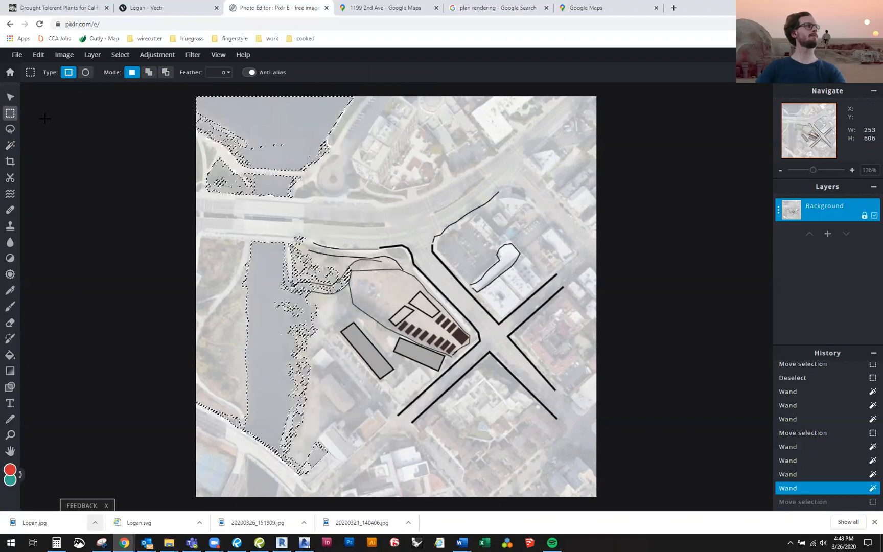
Step: Draw a rectangular marquee about 210 by 72 pixels above the site and clear the pixels inside
left_click(10, 97)
left_click(14, 118)
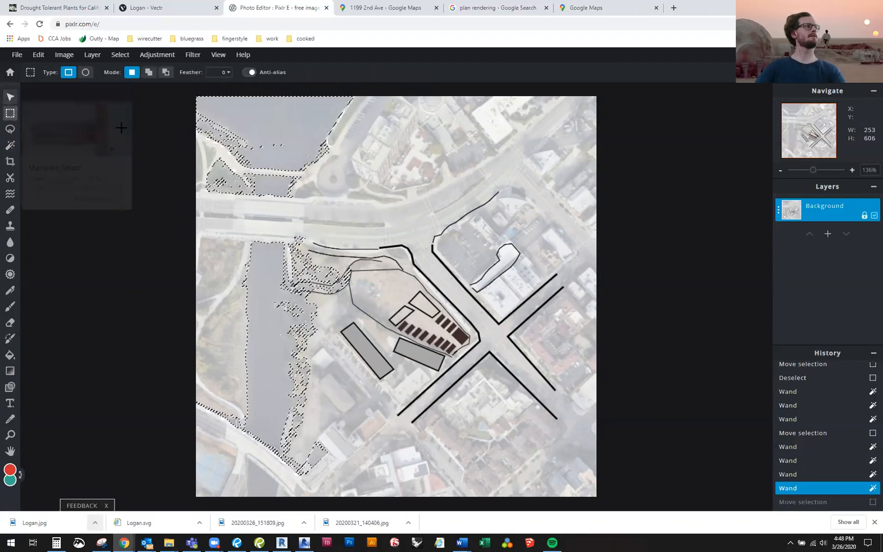
left_click_drag(368, 132, 378, 138)
left_click_drag(441, 176, 309, 130)
key("Delete")
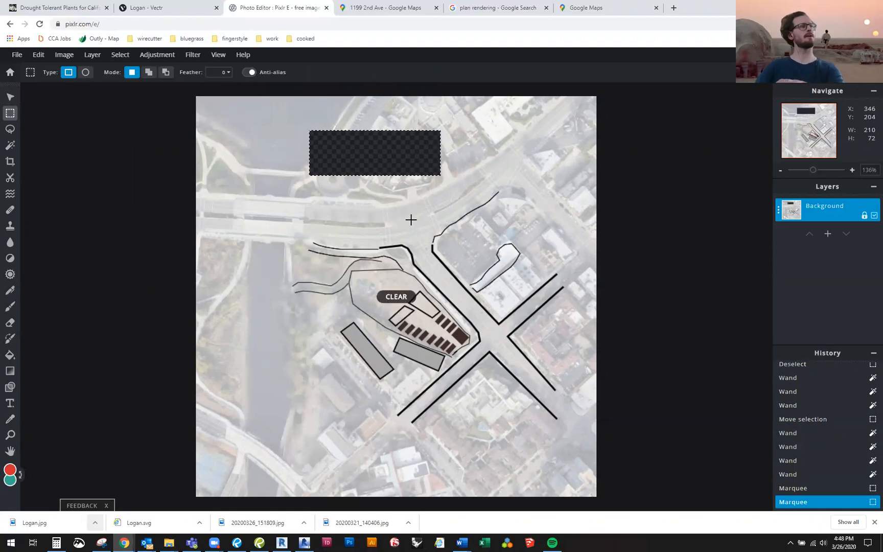
Step: Move the rectangular marquee to two neighboring spots overlapping the cleared rectangle and clear the pixels at each
left_click_drag(397, 155, 471, 144)
key("Delete")
key("Delete")
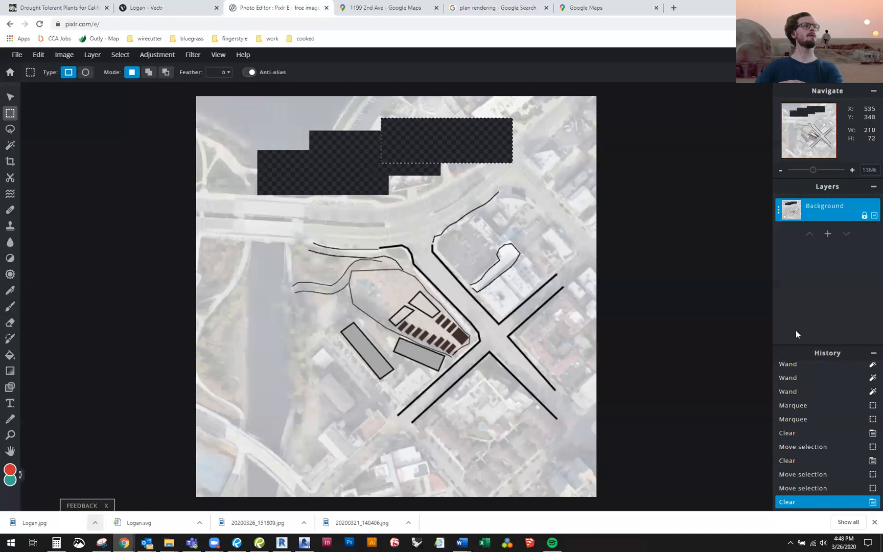
Step: Undo the pixel clears and selection moves back to the original 210 by 72 pixel rectangular marquee
left_click(808, 474)
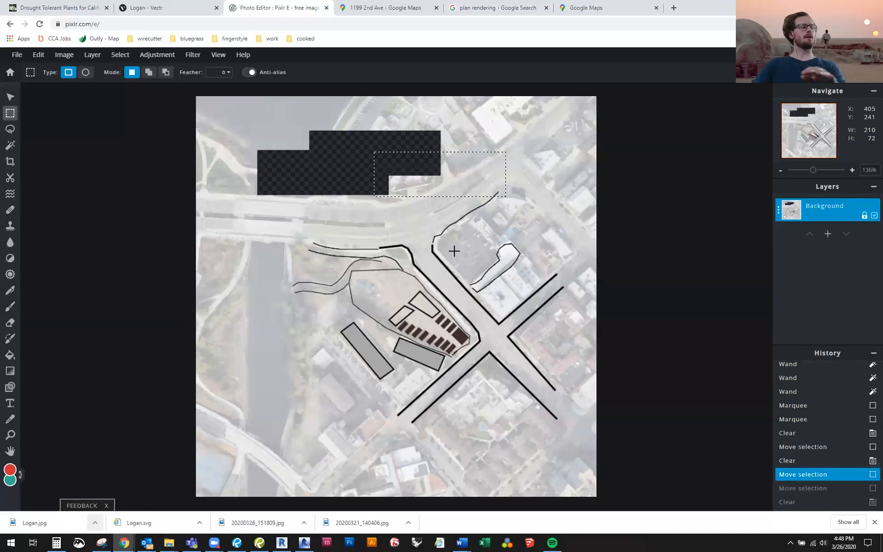
key("ctrl+z")
key("ctrl+z")
key("ctrl+z")
key("ctrl+z")
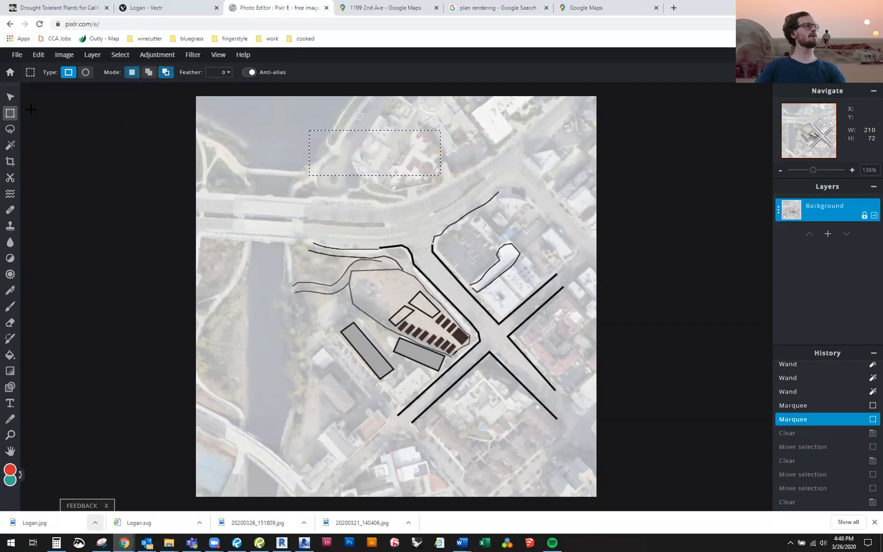
Step: Turn off Contiguous for the Wand and select all pixels matching the lake color at tolerance 12
left_click(10, 145)
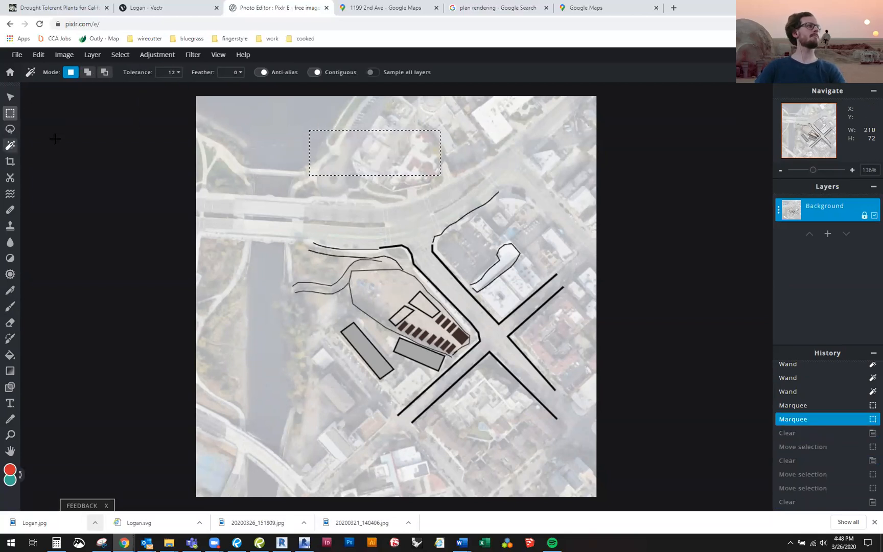
left_click(317, 74)
left_click(315, 73)
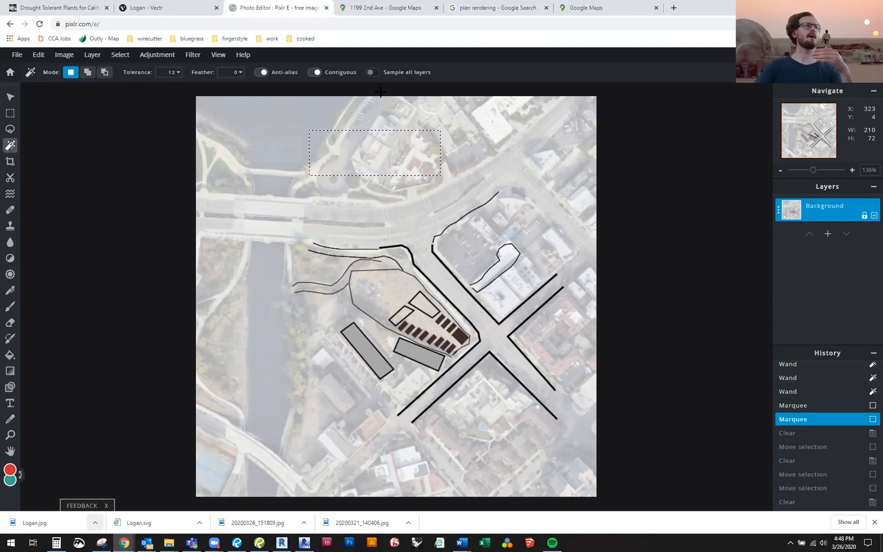
left_click(318, 74)
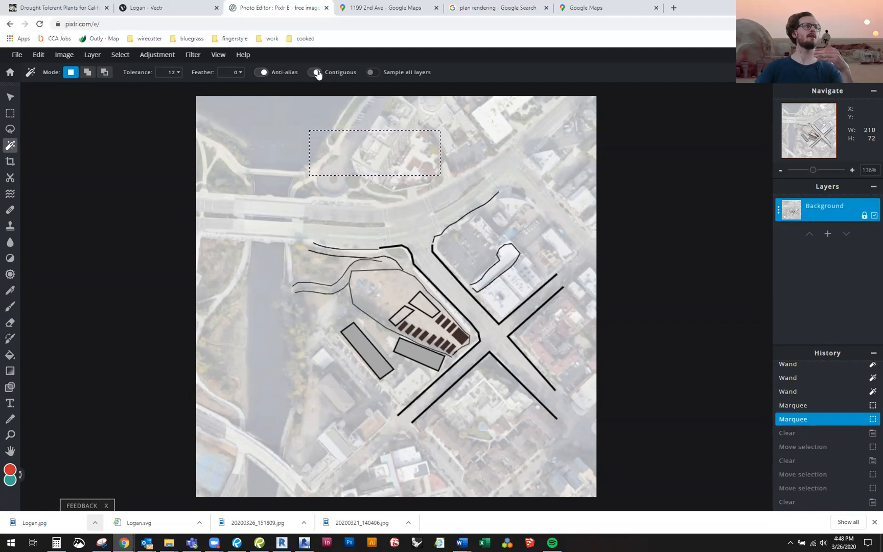
left_click(282, 116)
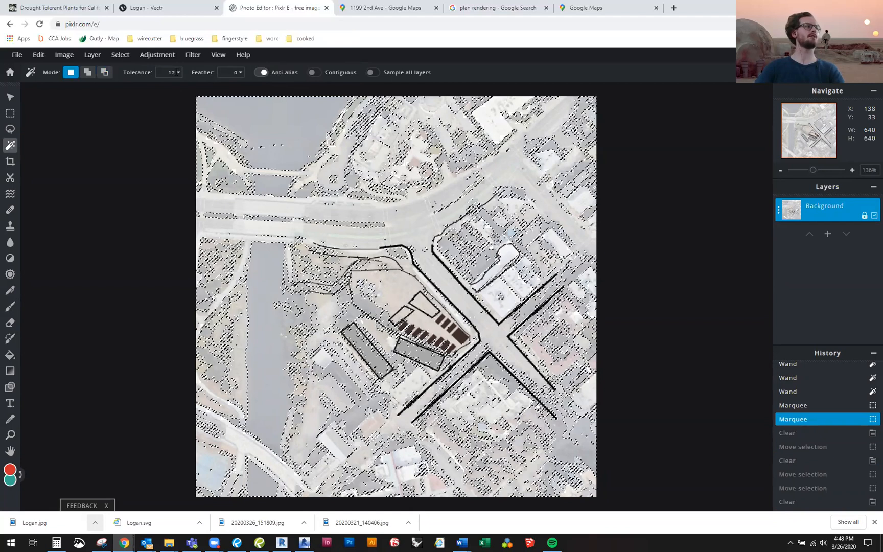
Step: Lower the Wand tolerance to 6, turn Contiguous back on, and deselect everything
left_click(172, 72)
left_click_drag(107, 90, 104, 88)
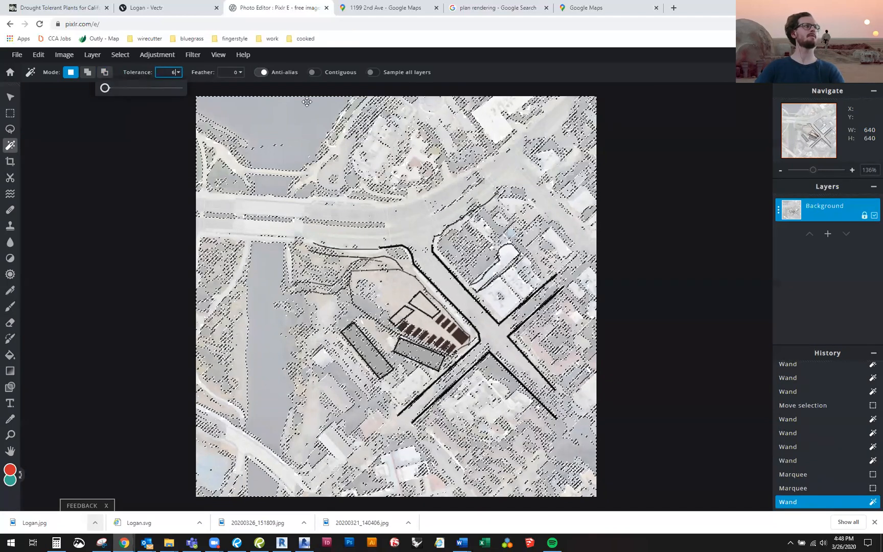
left_click_drag(294, 116, 284, 121)
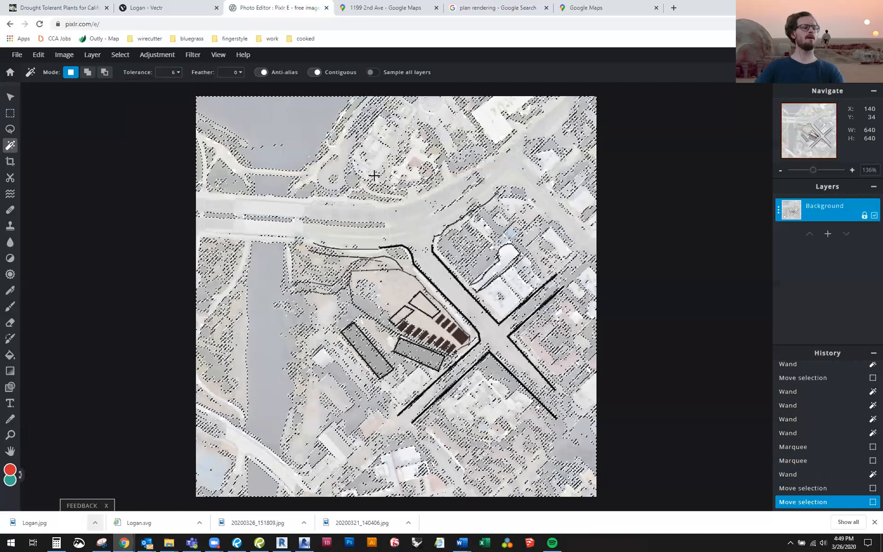
left_click_drag(374, 175, 372, 173)
key("ctrl+d")
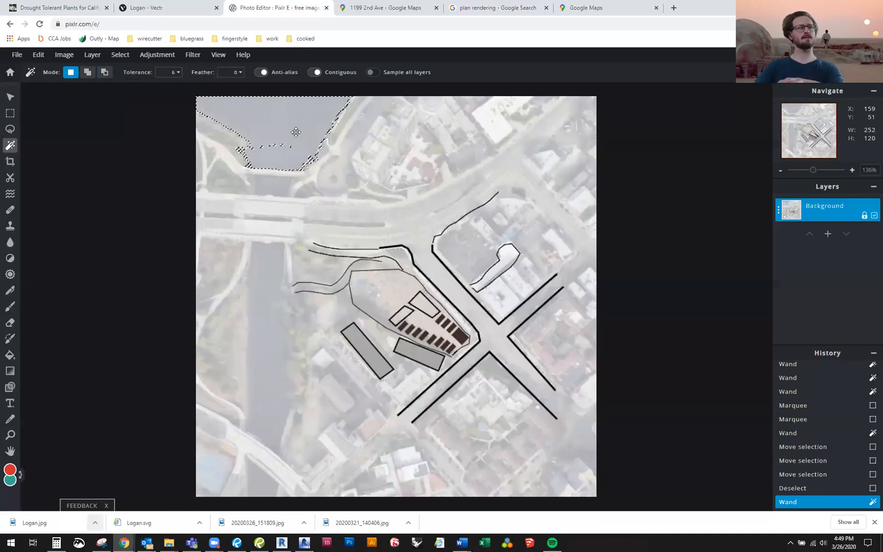
Step: Select the lake with the contiguous Wand at tolerance 6, clear its pixels, and undo the clear
left_click(295, 132)
key("Delete")
key("ctrl+d")
key("ctrl+z")
key("ctrl+z")
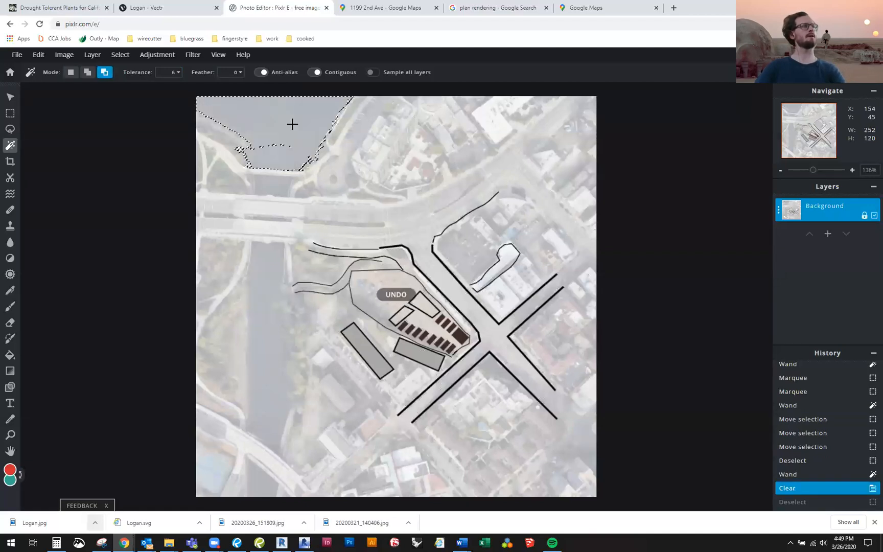
Step: Select the channel water south of the bridge with the Wand, clear its pixels, and undo the clear
left_click(268, 280)
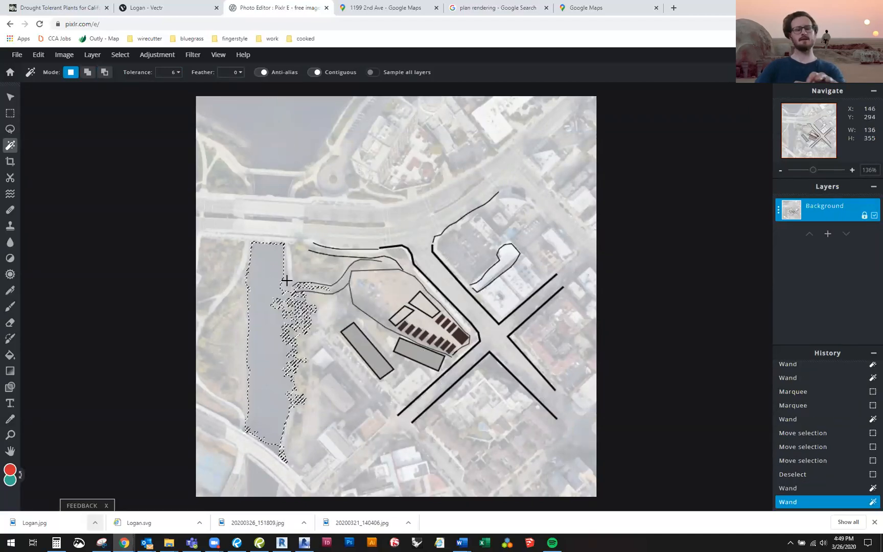
key("Delete")
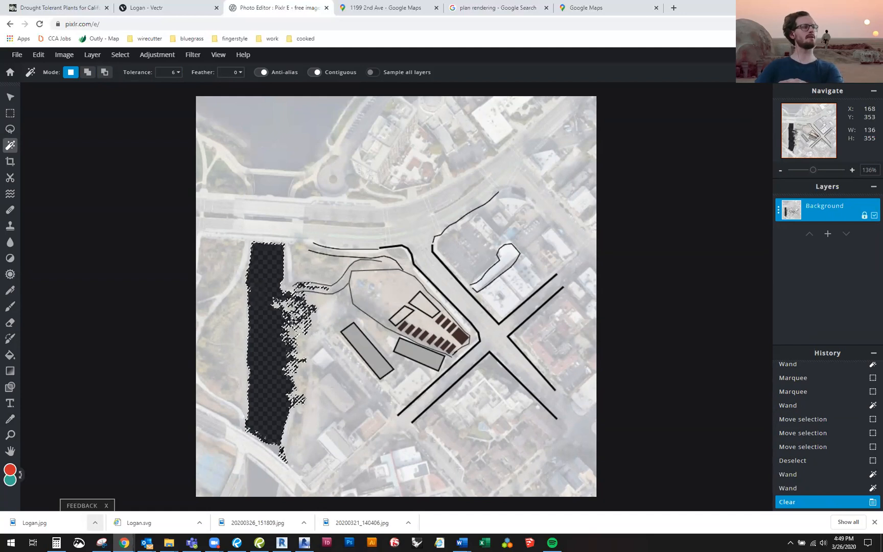
key("ctrl+d")
key("ctrl+z")
key("ctrl+z")
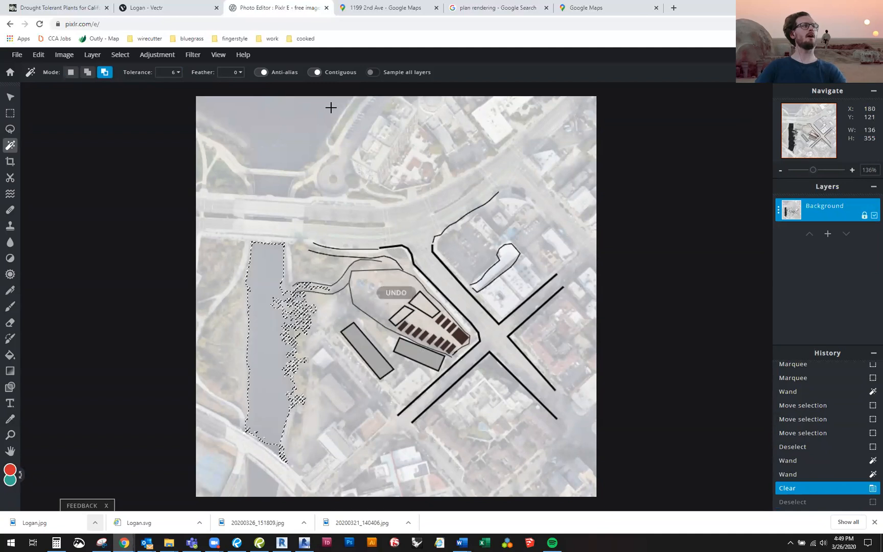
Step: Select all lake-colored pixels with Contiguous off, clear them, undo the clear, turn Contiguous back on, and deselect
left_click(316, 73)
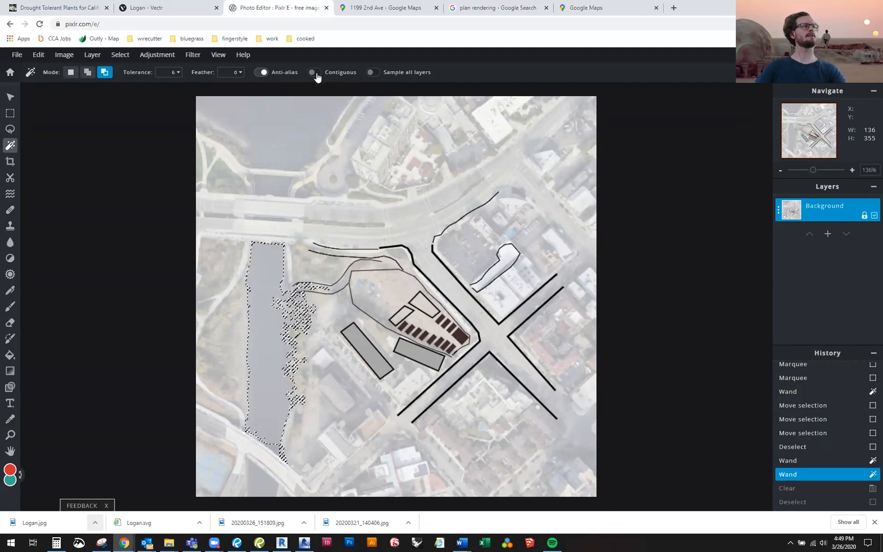
left_click(283, 132)
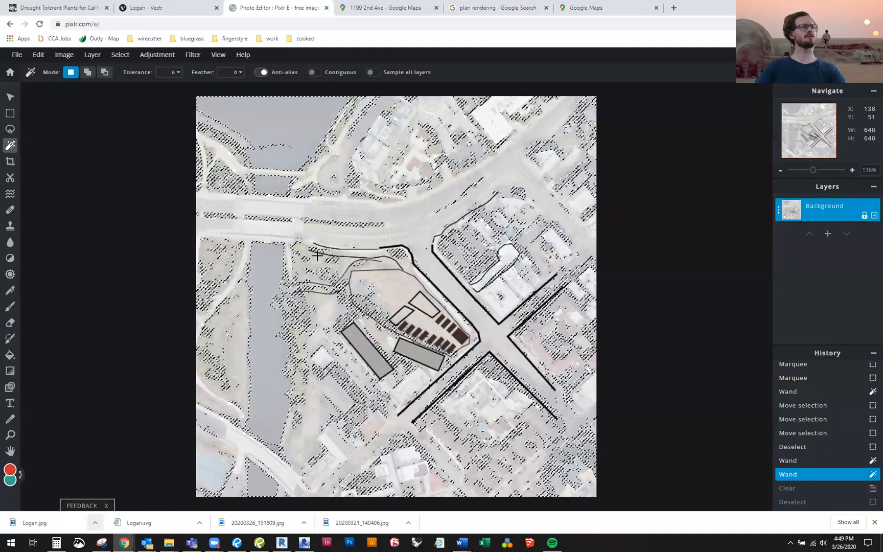
left_click(337, 264)
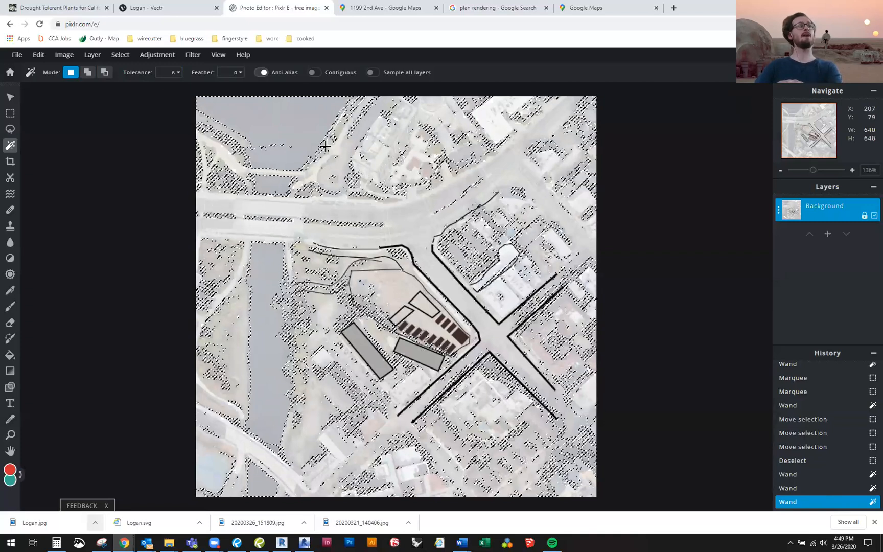
key("Delete")
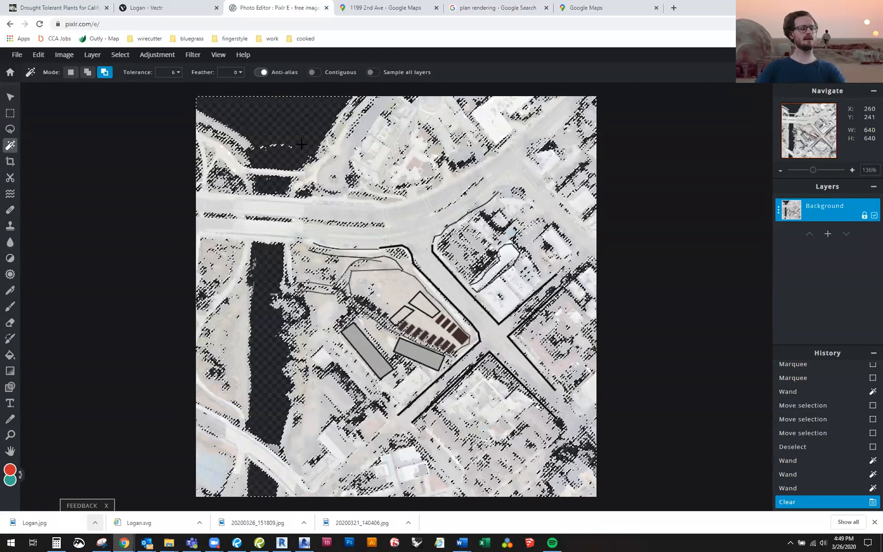
key("ctrl+d")
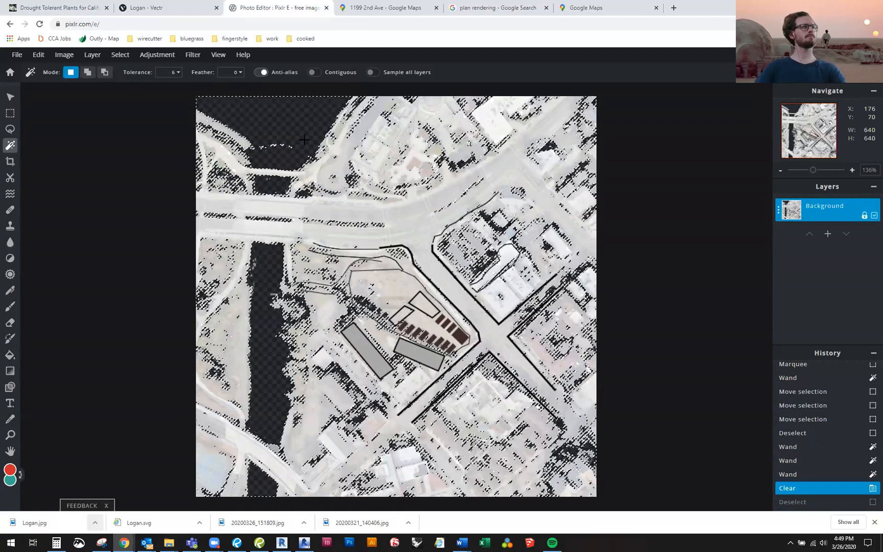
key("ctrl+z")
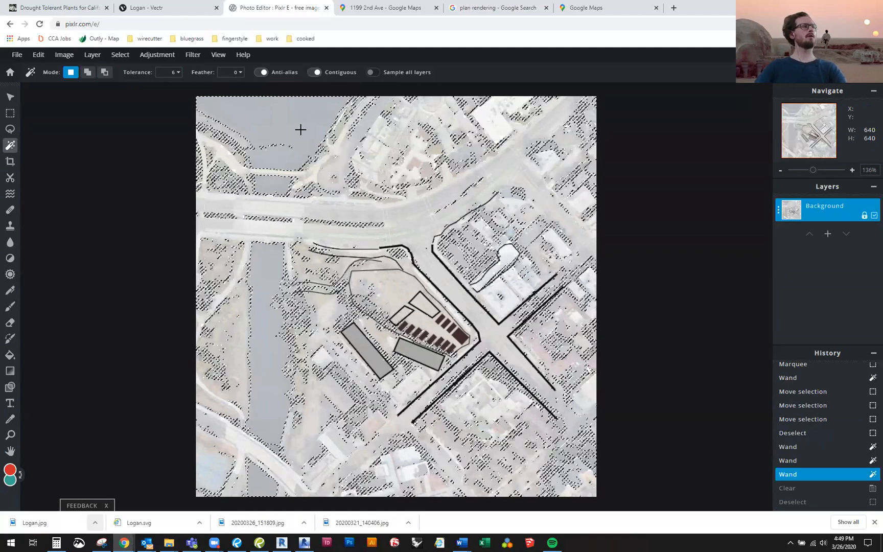
key("ctrl+d")
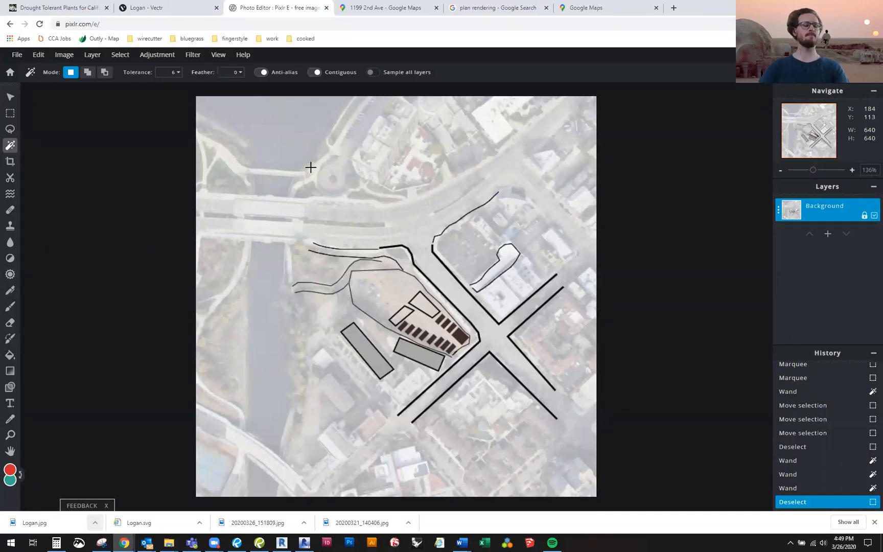
Step: Select the lake with the Wand, add the inlet and channel water to the selection, and deselect everything
left_click(272, 122)
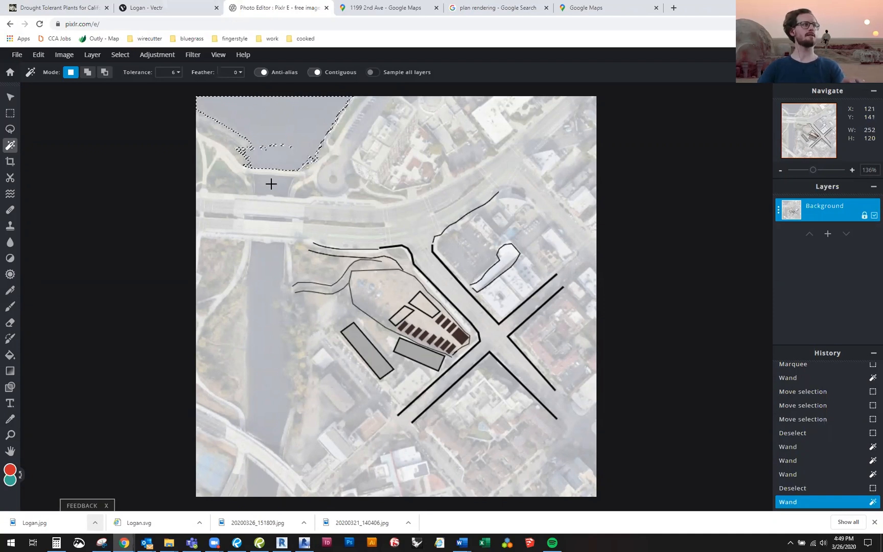
left_click(263, 241, "shift")
left_click(263, 241, "shift")
left_click(266, 280, "shift")
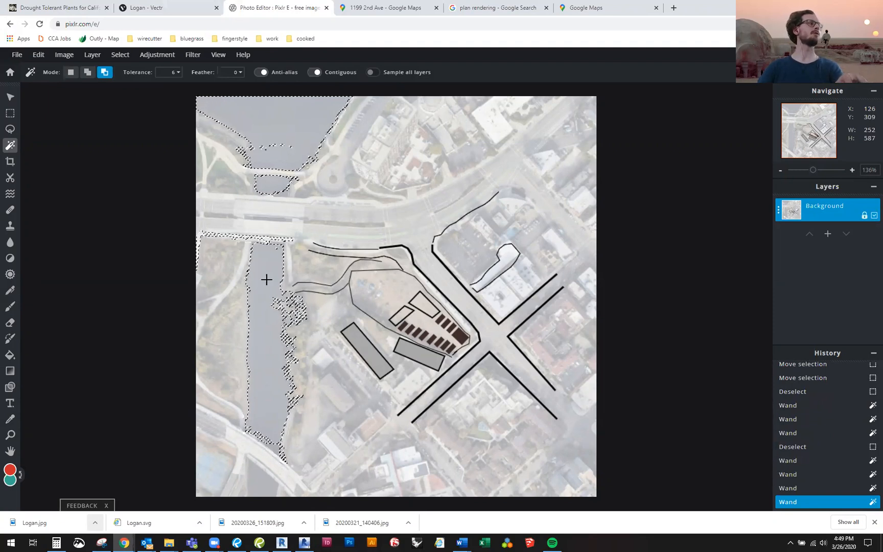
key("ctrl+d")
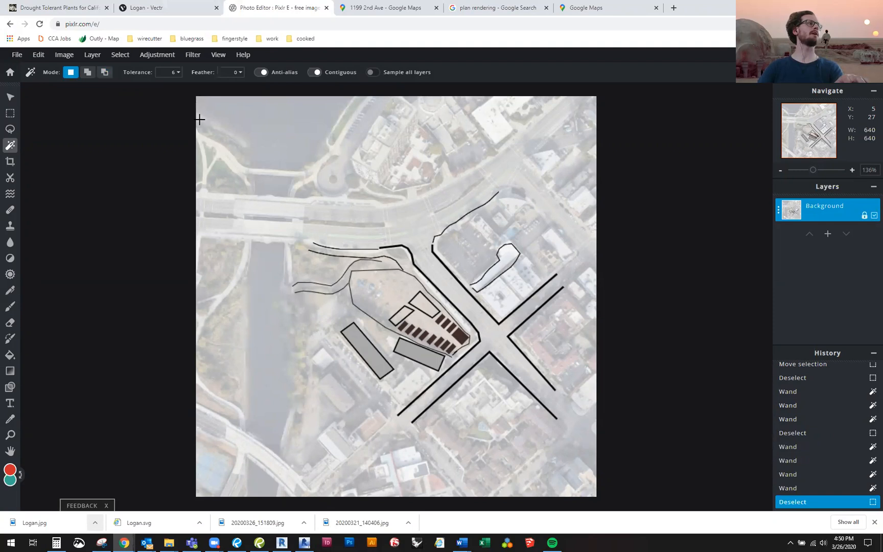
Step: Try to reselect the lake and add the inlet below it at tolerance 6, and deselect everything
left_click(276, 140)
left_click(272, 186, "ctrl")
left_click(281, 143)
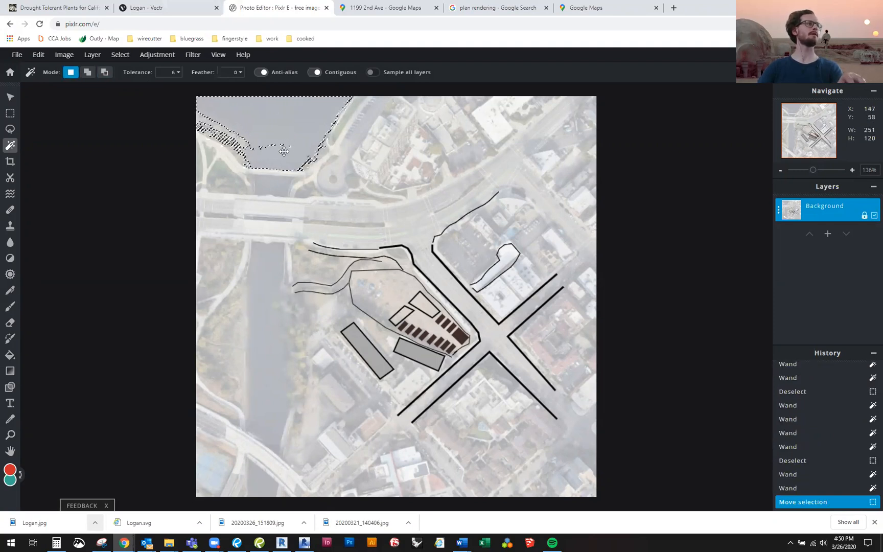
left_click(272, 185, "shift")
key("ctrl+d")
left_click(295, 137)
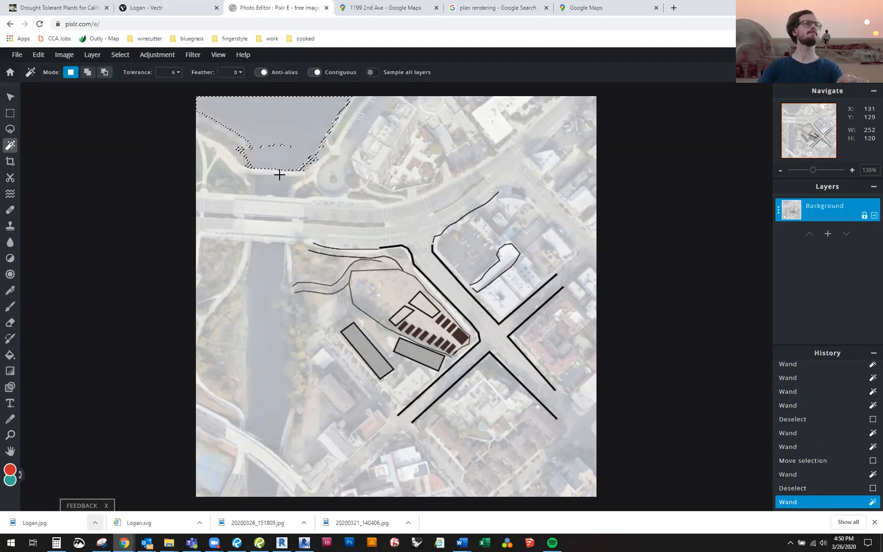
key("ctrl+d")
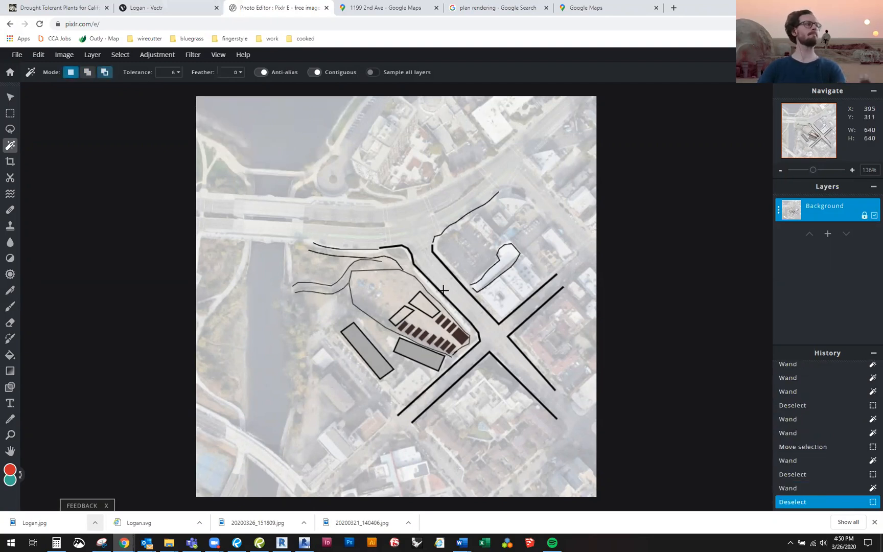
Step: Frame a crop area of about 512 by 431 pixels around the traced site, delete the image, and undo the deletion
left_click(10, 163)
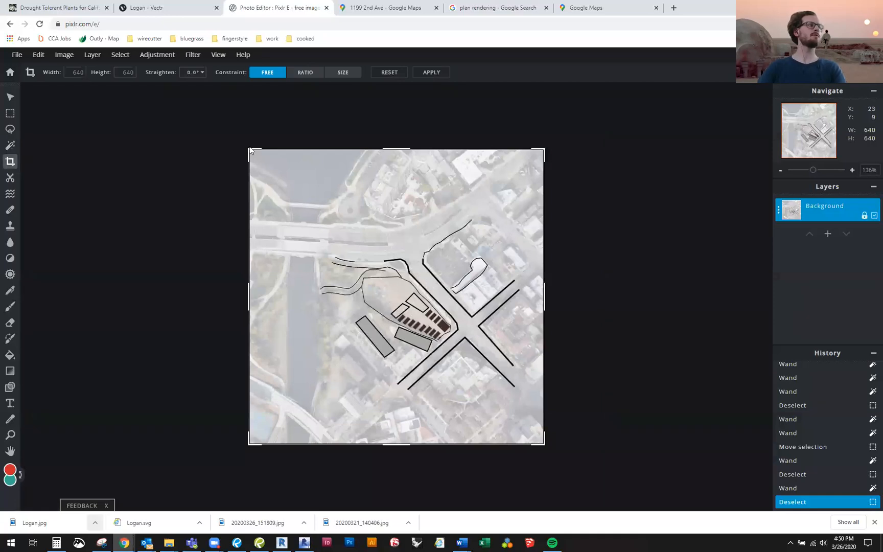
left_click_drag(547, 442, 500, 377)
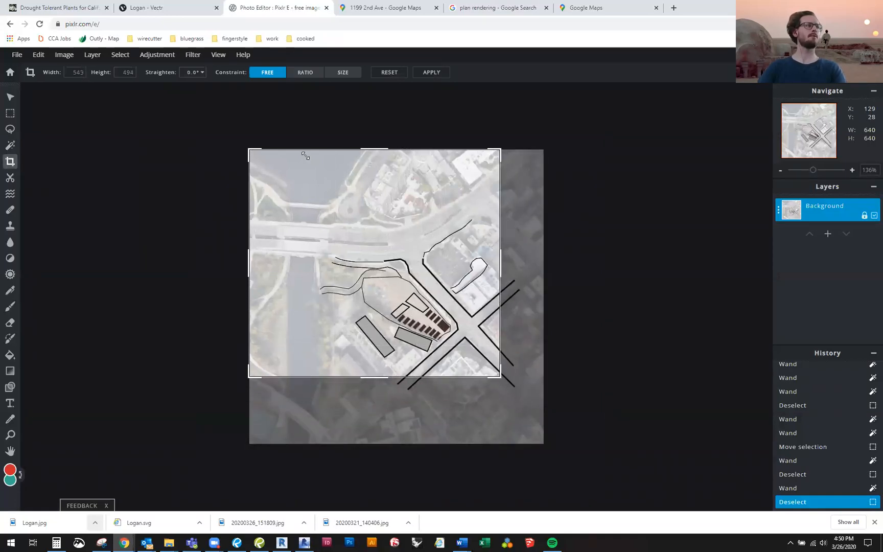
left_click_drag(253, 148, 309, 205)
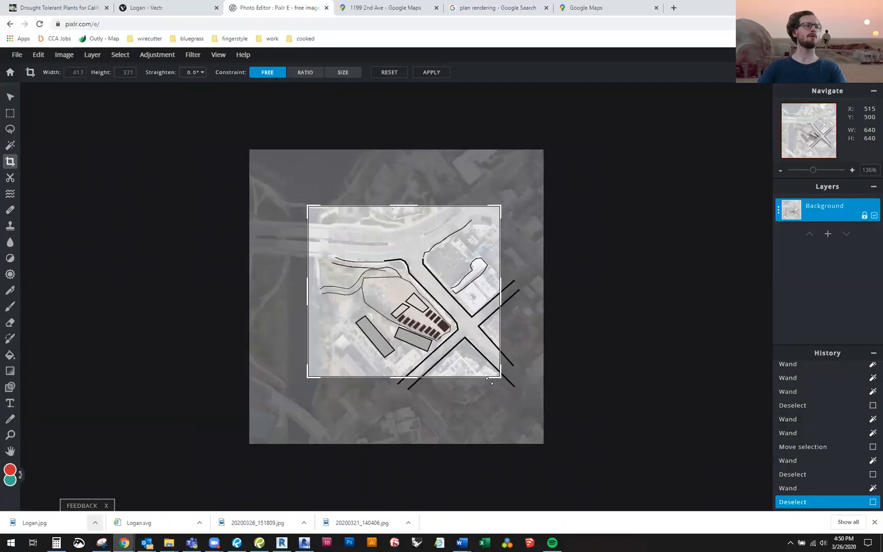
left_click_drag(500, 377, 518, 389)
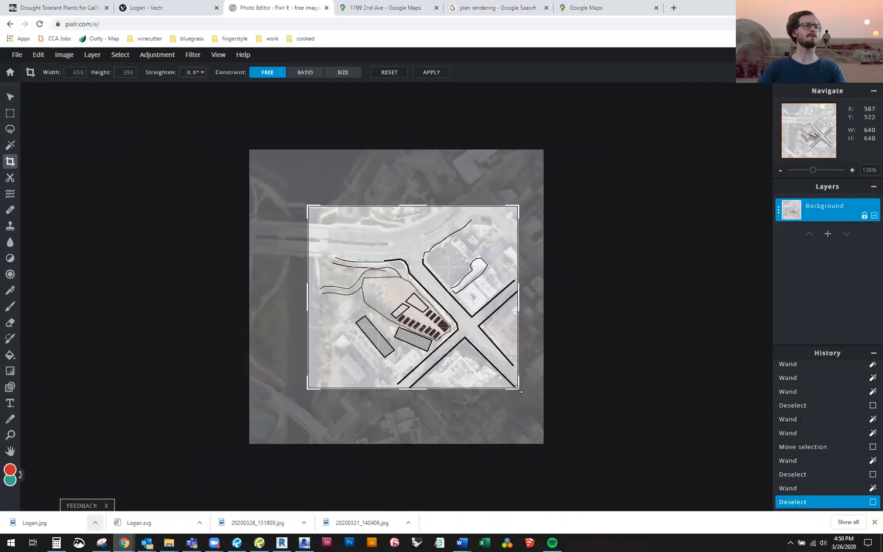
left_click_drag(410, 204, 411, 190)
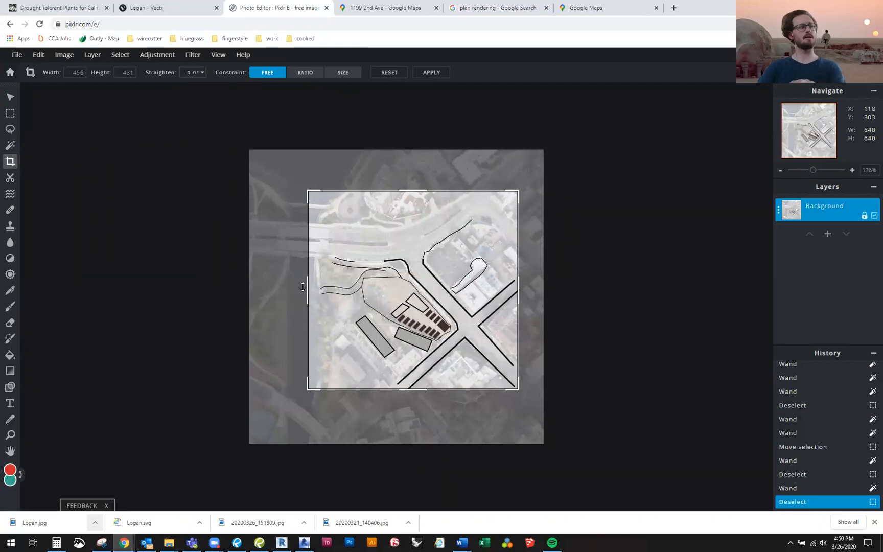
left_click_drag(305, 287, 282, 289)
key("Delete")
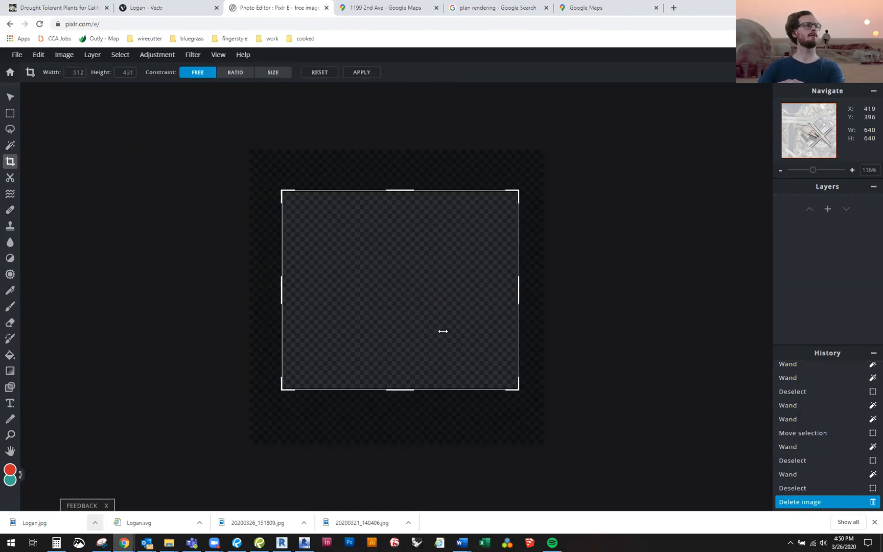
key("ctrl+z")
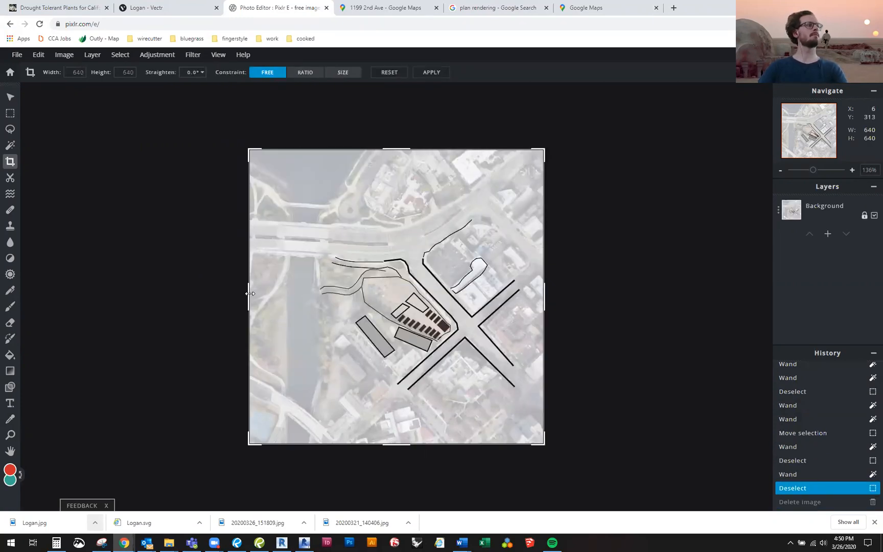
Step: Crop the image to about 515 by 436 pixels around the traced site and recheck the crop frame
left_click_drag(249, 293, 285, 295)
left_click_drag(417, 442, 445, 376)
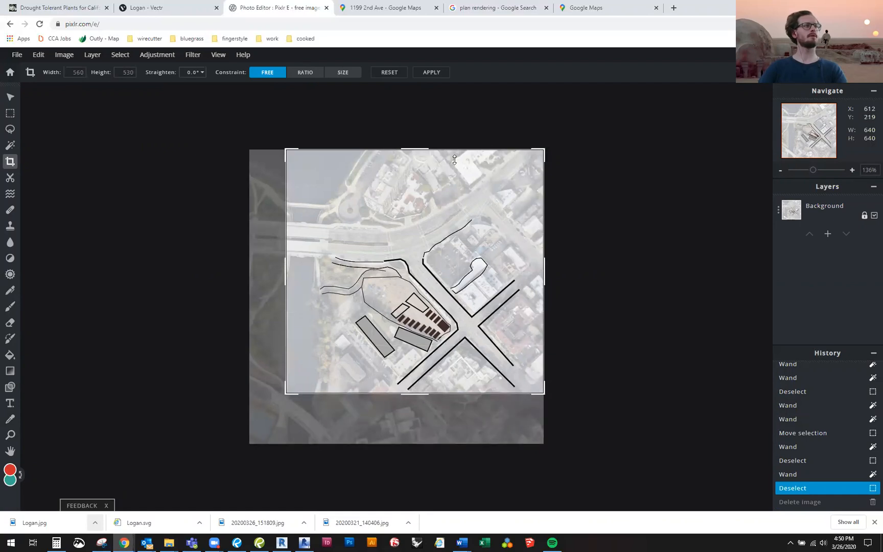
left_click_drag(420, 151, 429, 194)
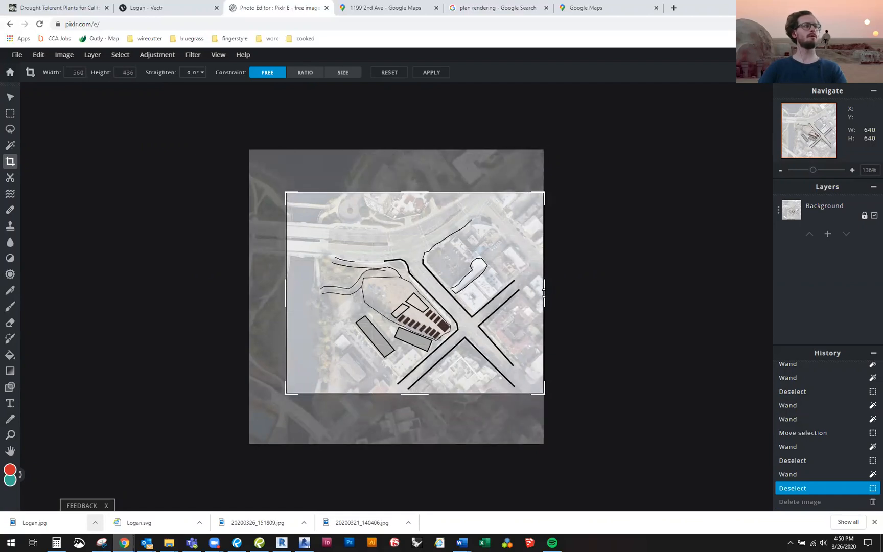
left_click_drag(527, 291, 507, 287)
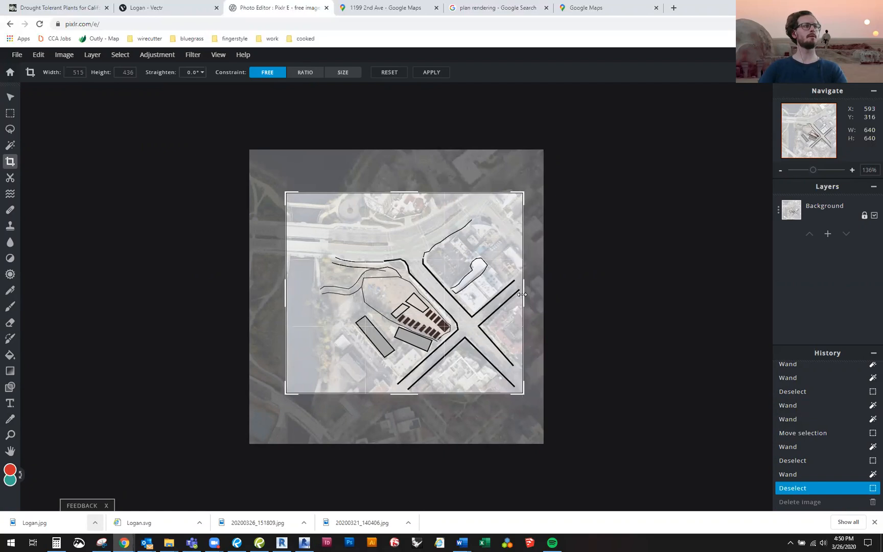
left_click(430, 72)
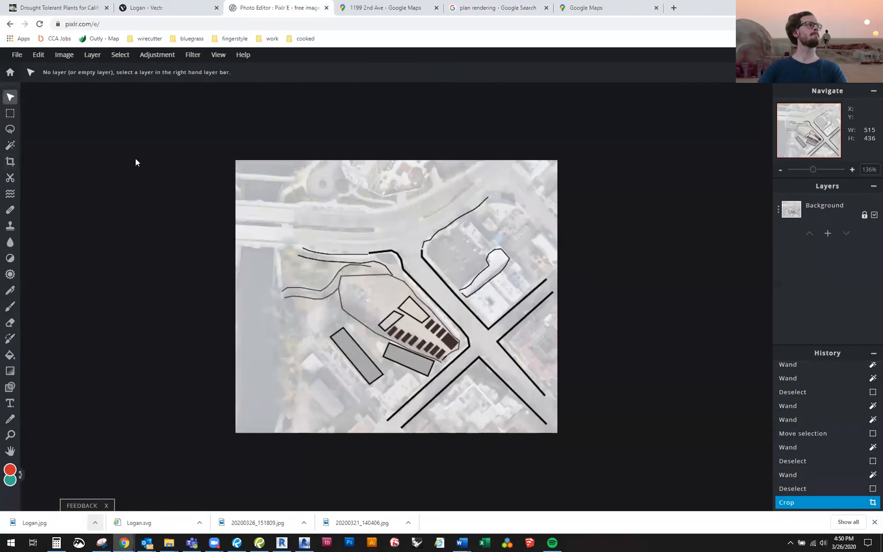
left_click(10, 161)
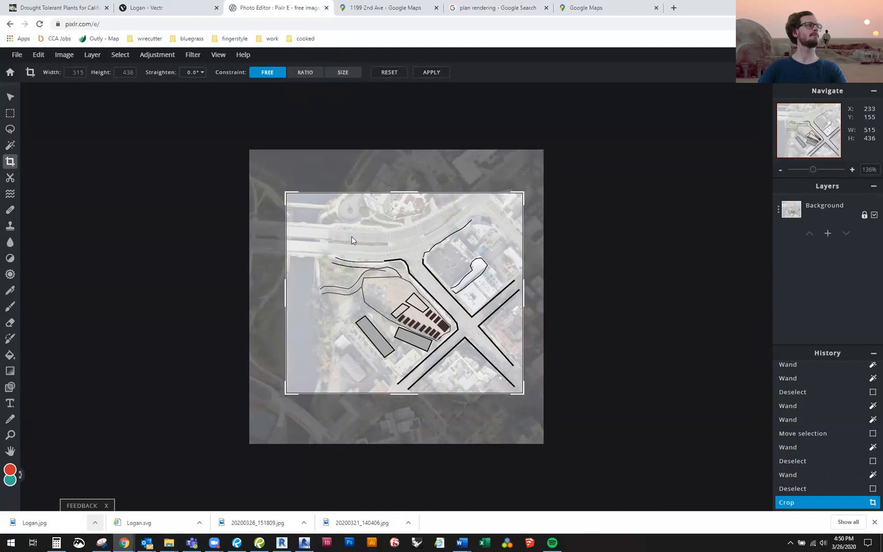
left_click(10, 98)
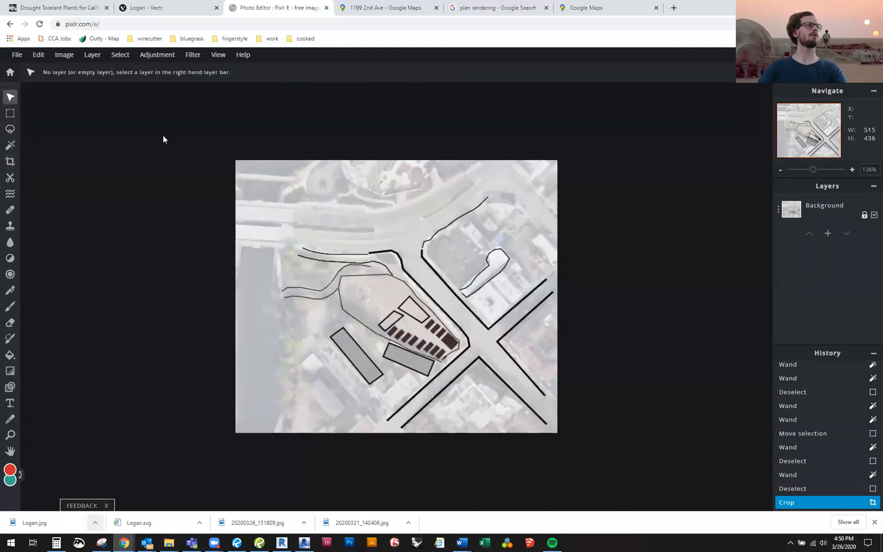
Step: Look through the Cutout, Liquify and Heal tools, trying Liquify on the bridge road
left_click(9, 177)
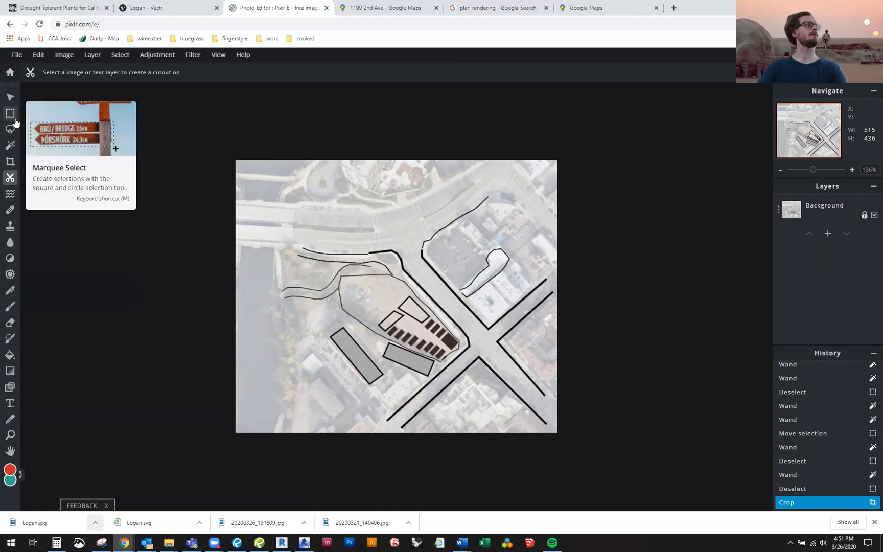
left_click(9, 194)
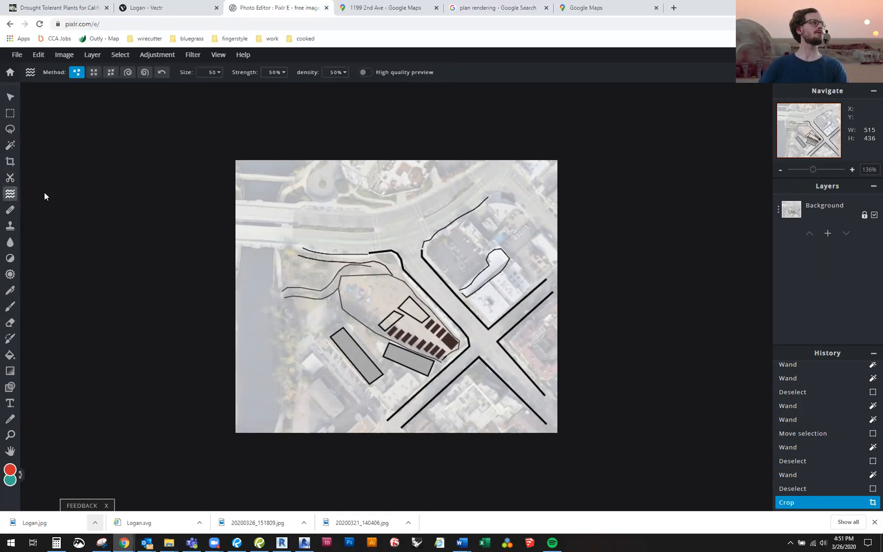
left_click(304, 222)
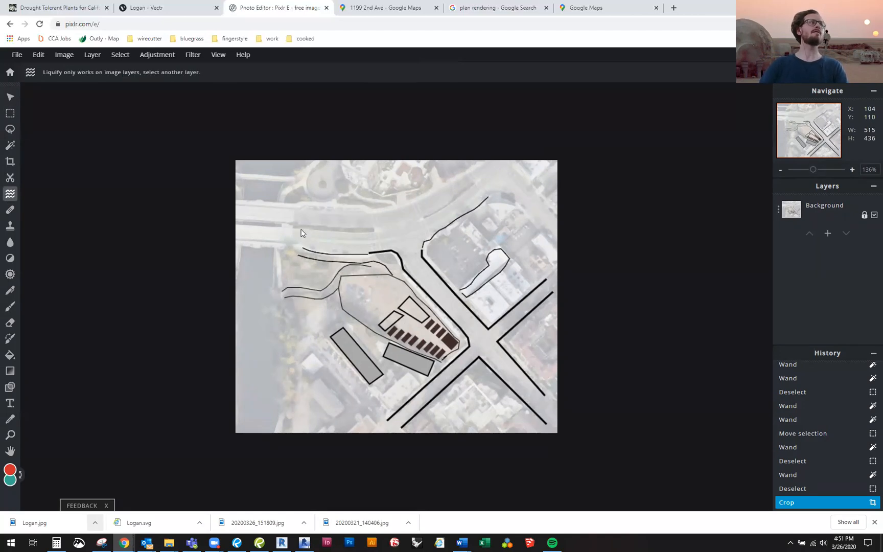
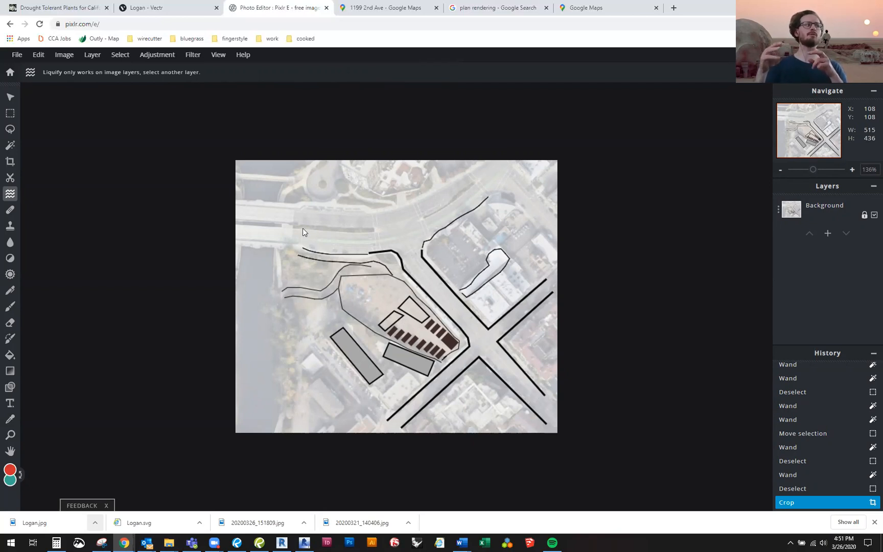
left_click(10, 211)
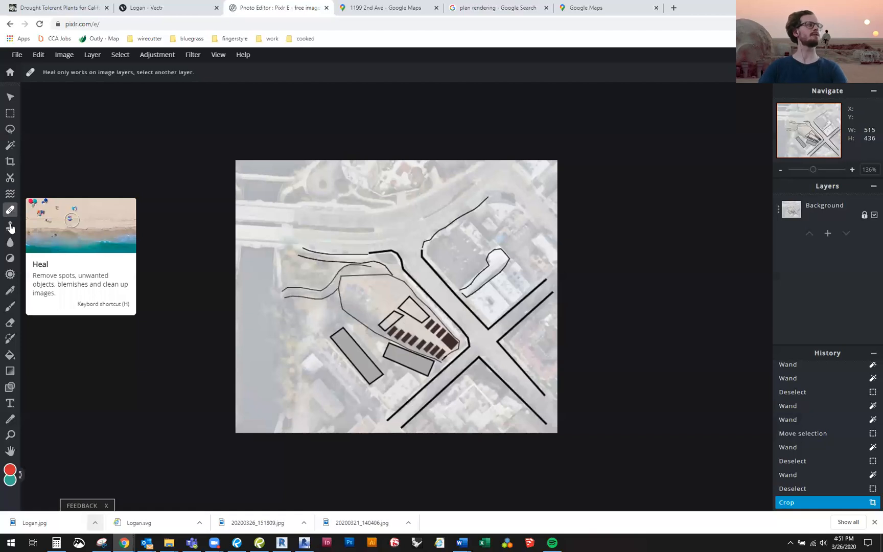
Step: Make the Background layer active and set the bridge road as the Clone source
left_click(9, 229)
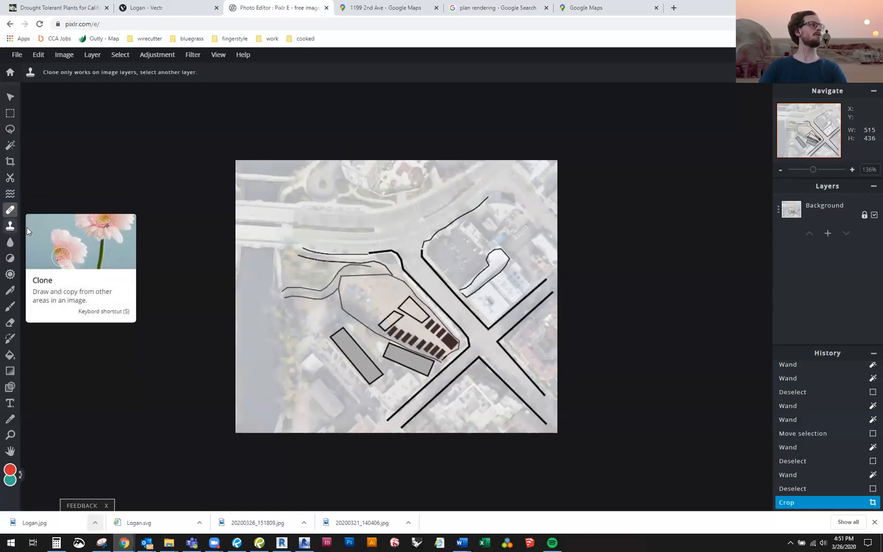
scroll(339, 289, "up", 1)
scroll(339, 291, "up", 2)
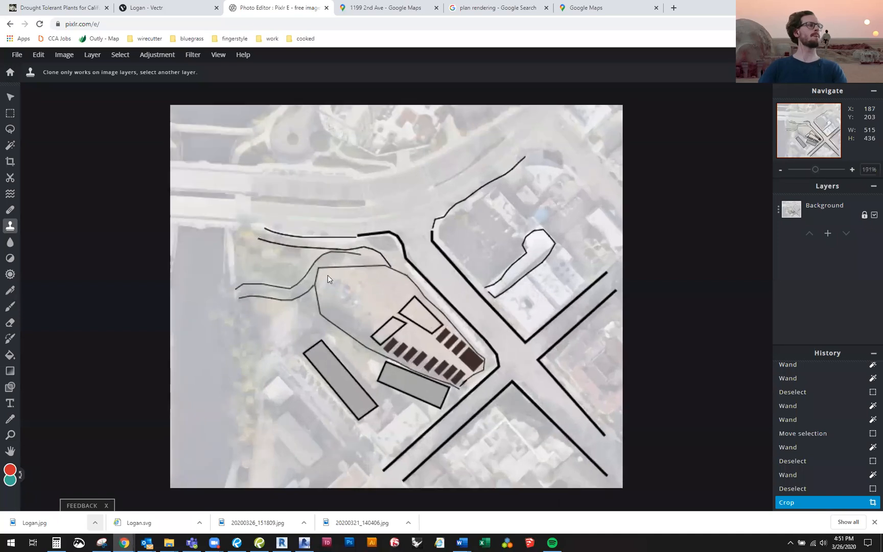
scroll(309, 187, "up", 3)
scroll(235, 186, "down", 4)
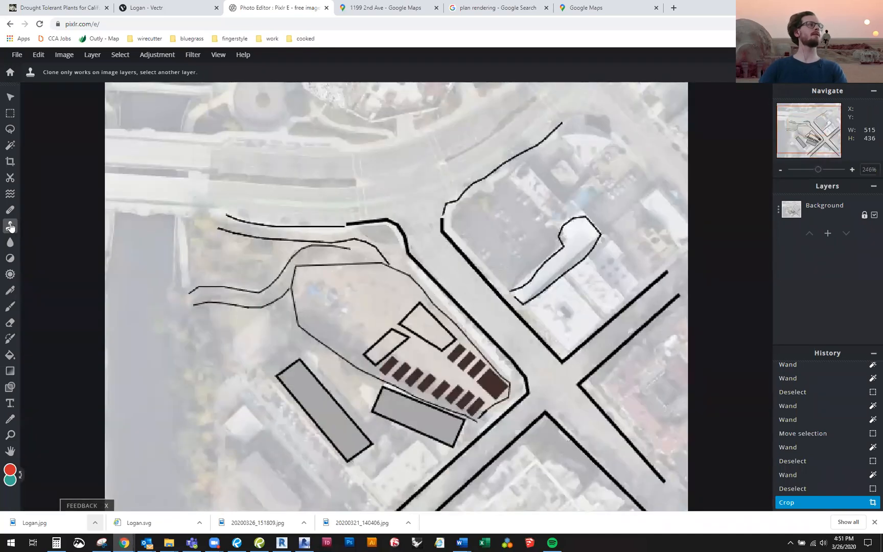
left_click(813, 204)
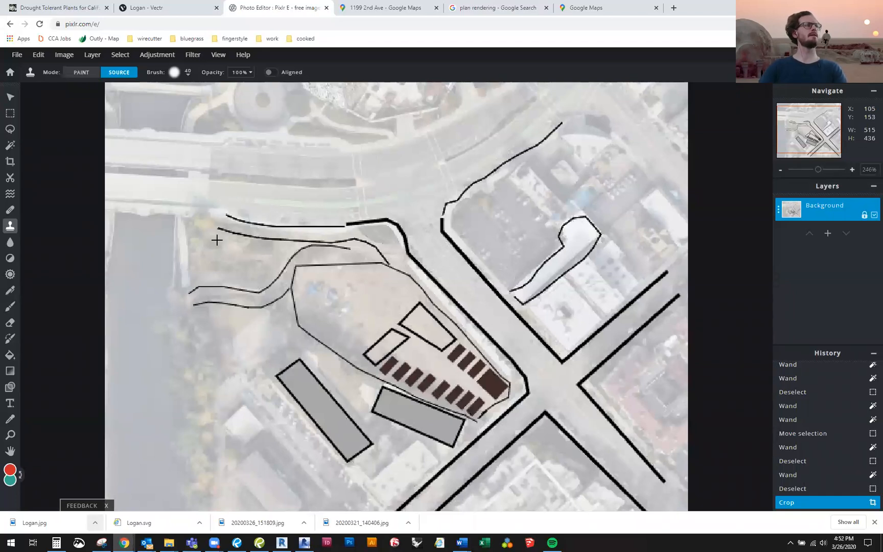
left_click(156, 194)
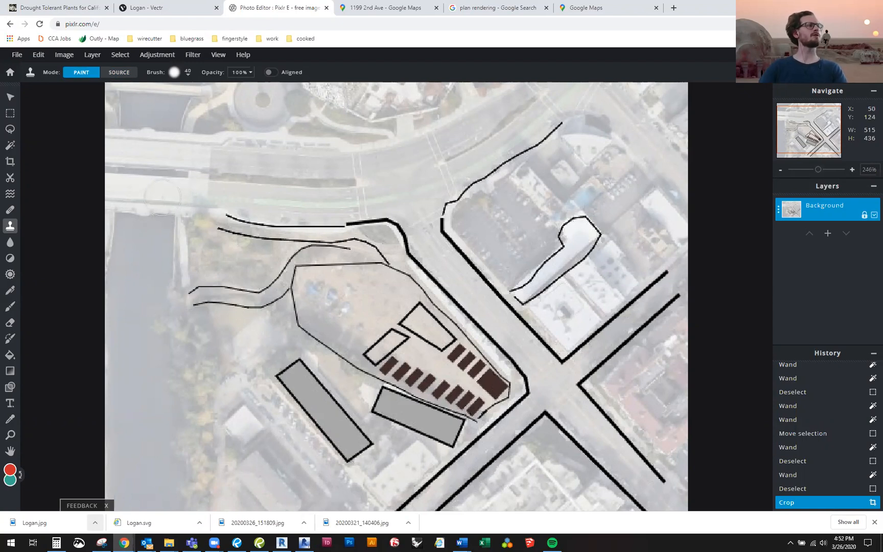
Step: Paint a clone stroke along the road with the size 40 brush, and undo the stroke and the crop
scroll(290, 284, "down", 3)
scroll(291, 284, "up", 3)
mouse_move(211, 197)
left_mouse_down()
mouse_move(257, 184)
mouse_move(277, 188)
left_mouse_up()
key("ctrl+z")
key("ctrl+z")
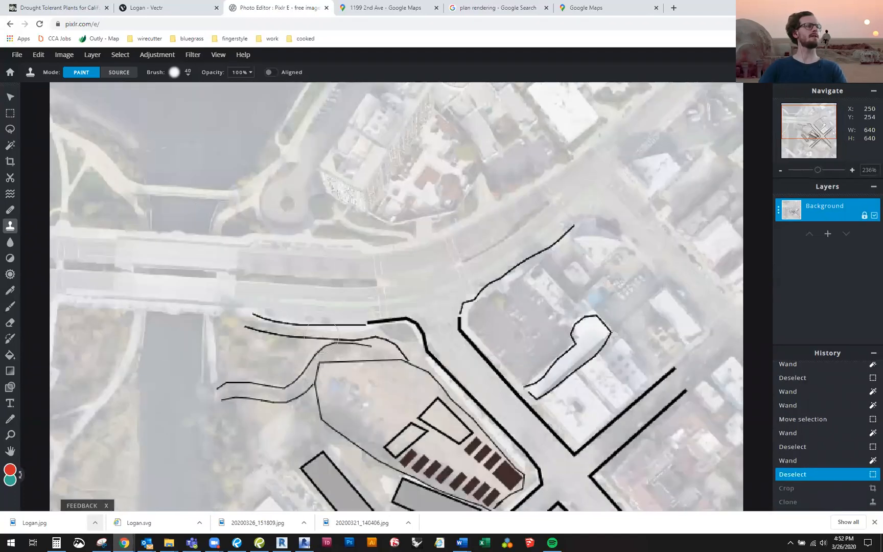
Step: Try single clone dabs around the bridge and channel, undoing each one
scroll(243, 350, "down", 2)
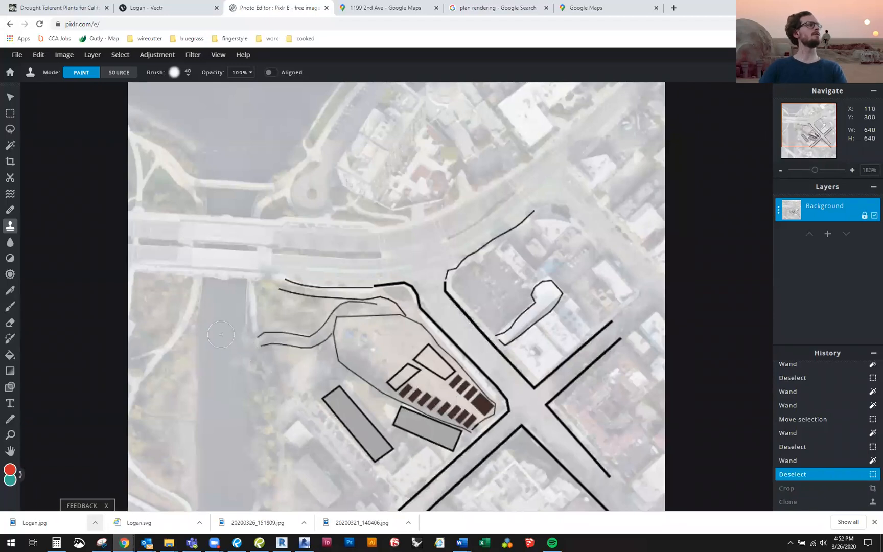
left_click(231, 250)
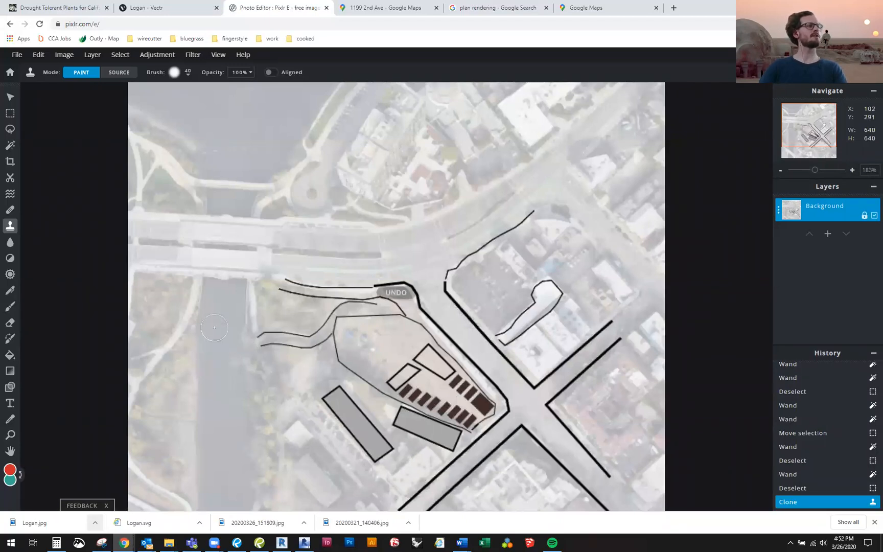
key("ctrl+z")
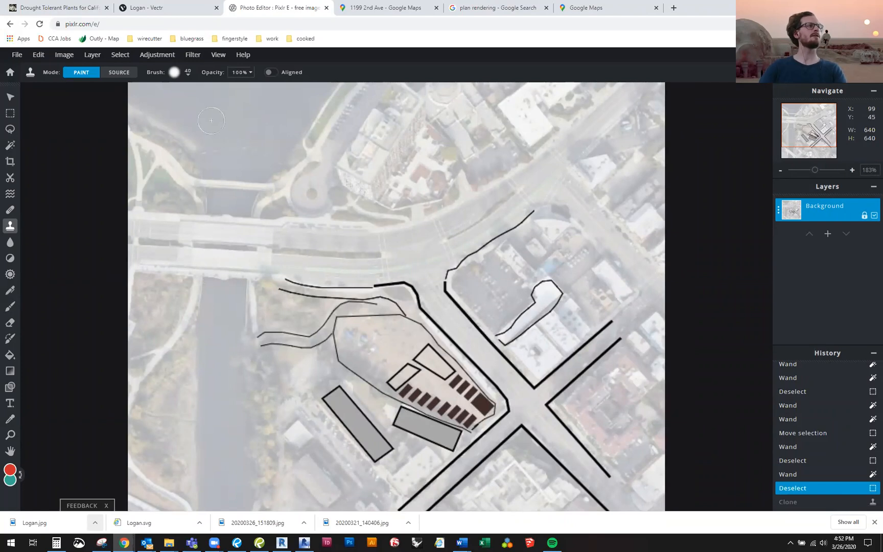
left_click(266, 263)
key("ctrl+z")
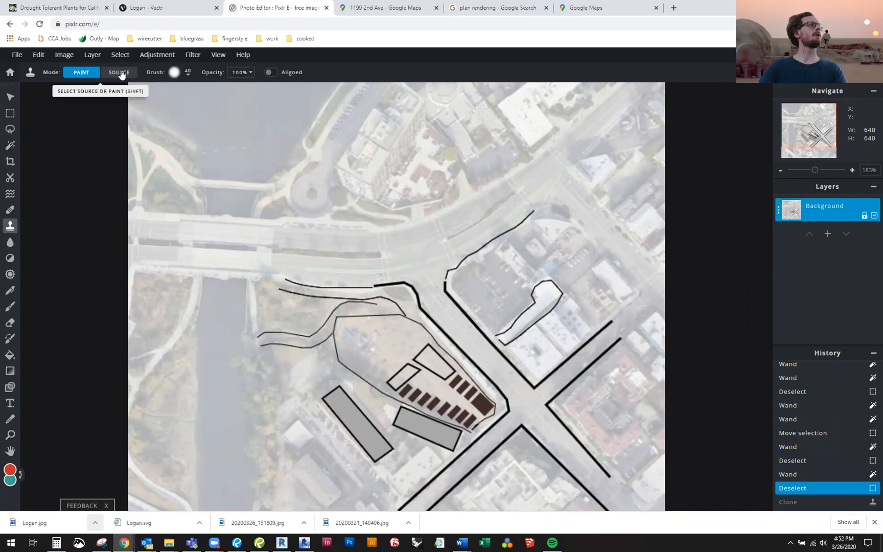
Step: Toggle Clone between Paint and Source, set the source point in the lake, and clone two spots of the lake area
key("shift")
key("shift")
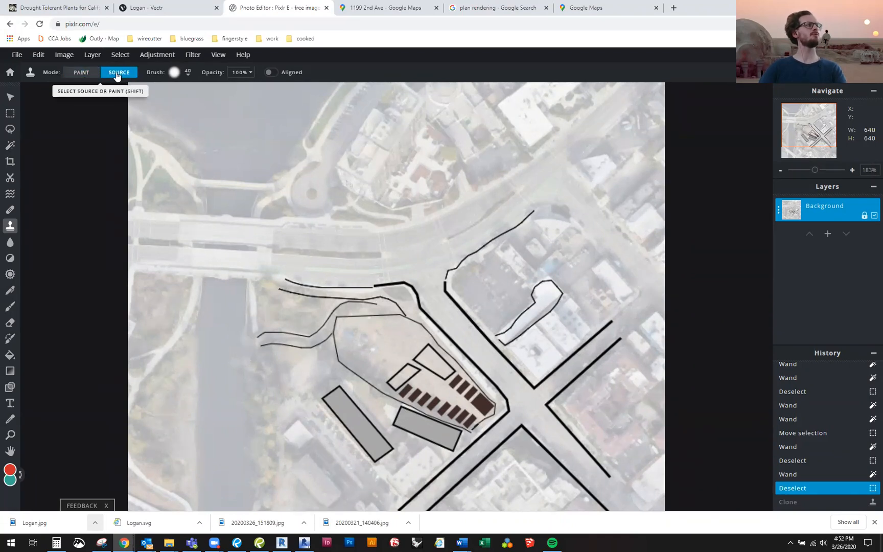
key("shift")
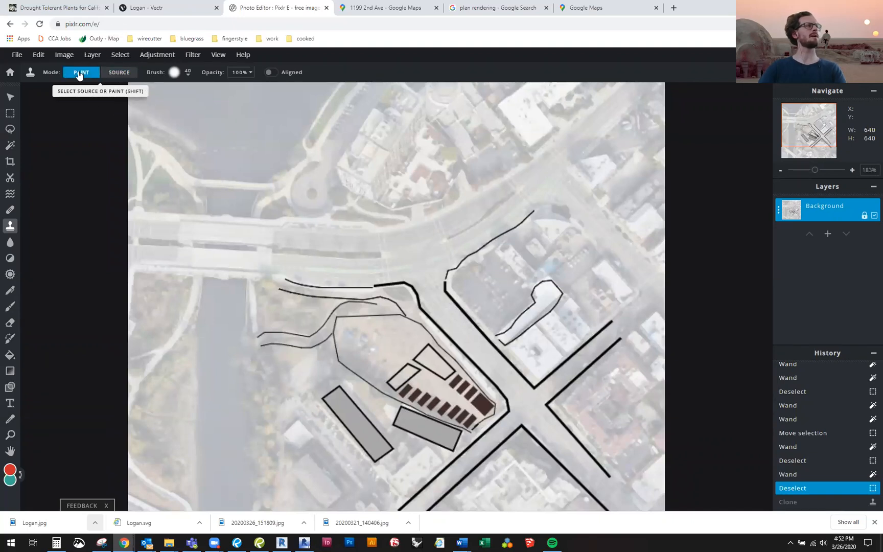
left_click(116, 73)
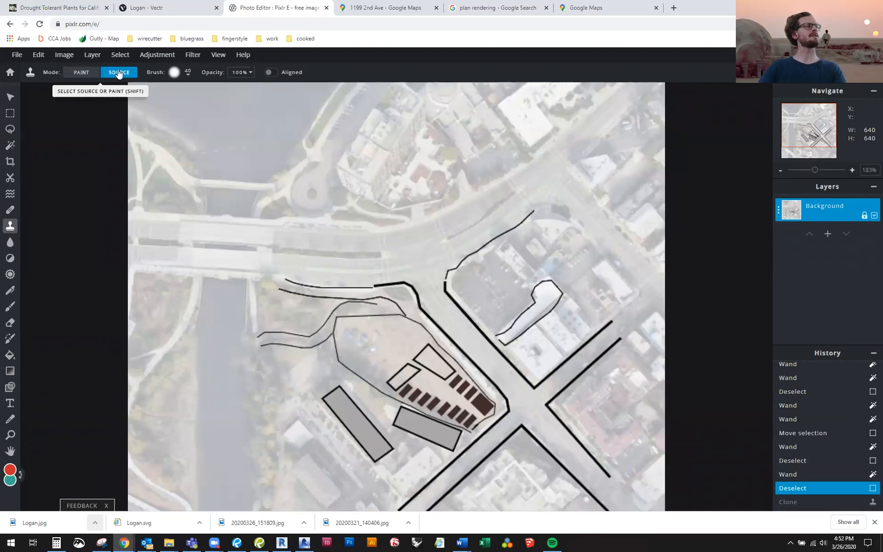
left_click(228, 119)
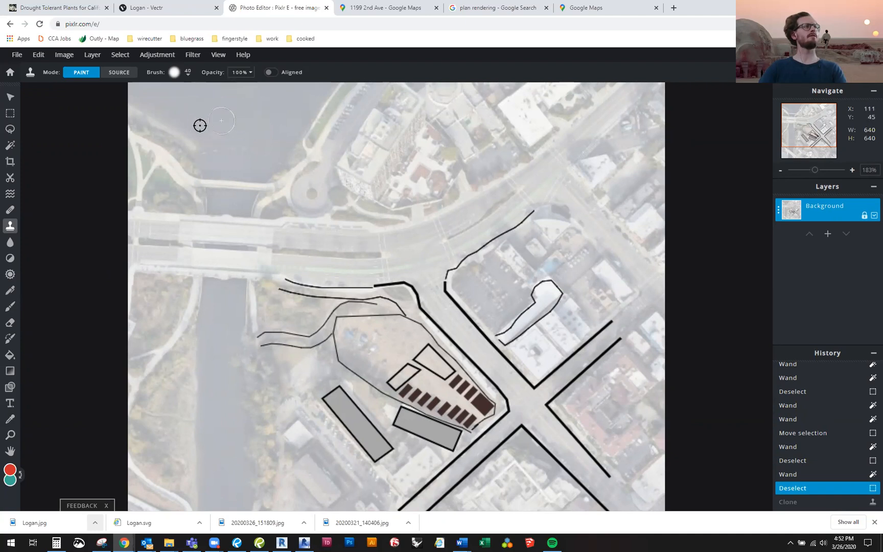
left_click(216, 108)
left_click(131, 83)
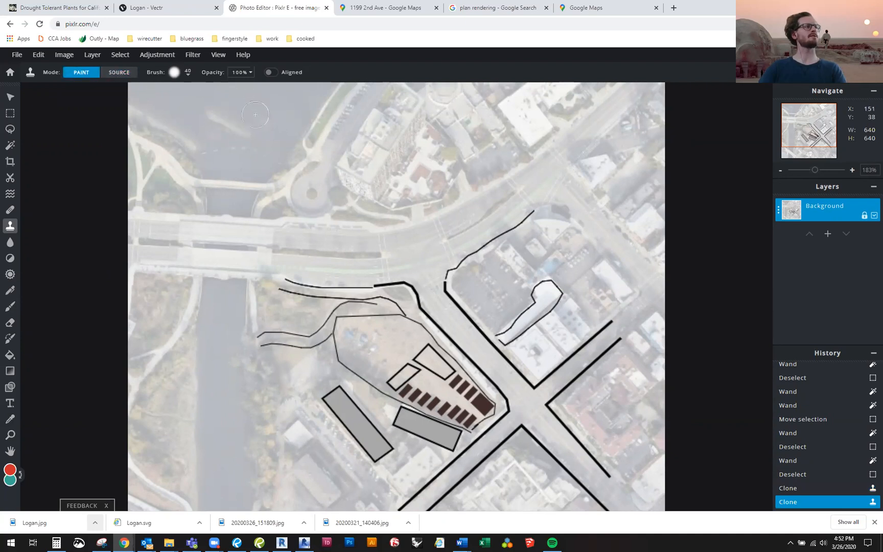
Step: Try further clone strokes from the lake across the shoreline and nearby buildings, and revert the image to before all cloning
left_click(262, 122, "shift")
mouse_move(217, 130)
left_mouse_down()
mouse_move(252, 135)
mouse_move(333, 174)
left_mouse_up()
mouse_move(397, 200)
left_mouse_down()
mouse_move(452, 237)
mouse_move(450, 181)
mouse_move(388, 142)
mouse_move(336, 154)
mouse_move(173, 127)
mouse_move(311, 153)
left_mouse_up()
key("ctrl+z")
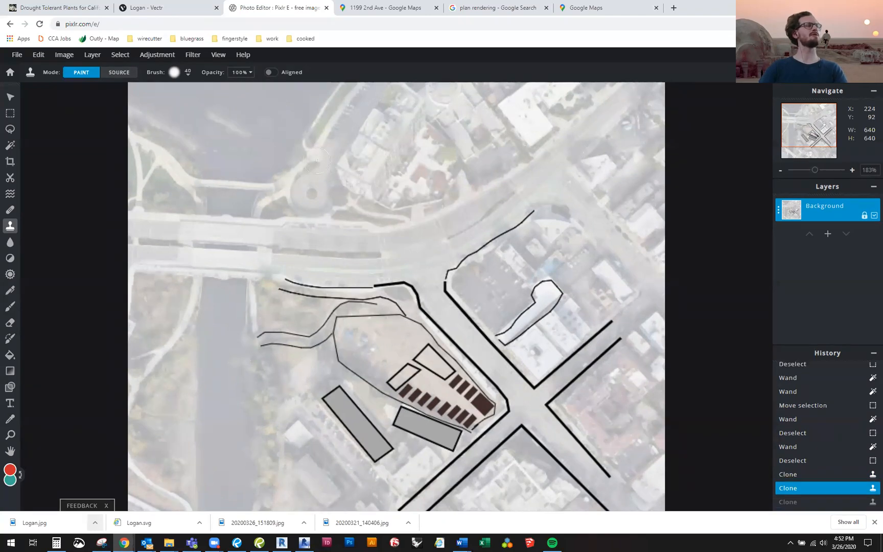
left_click(797, 468)
left_click(798, 465)
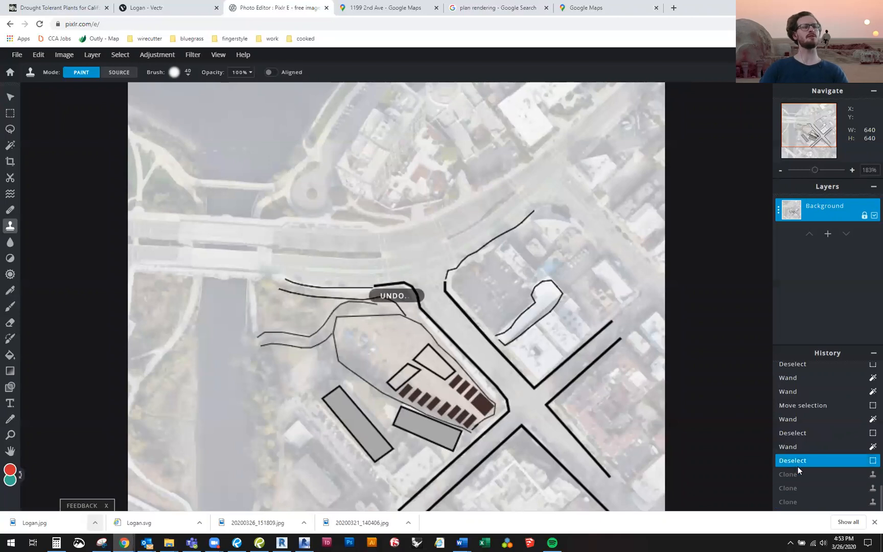
Step: Try blurring the bridge area with the size 50 brush at strength 5, and undo the blur
left_click(9, 244)
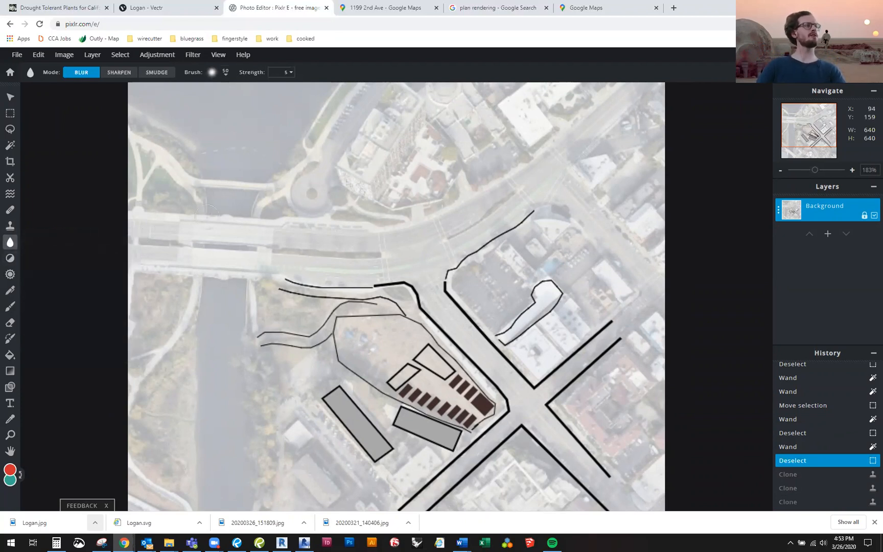
mouse_move(227, 257)
left_mouse_down()
mouse_move(256, 178)
mouse_move(223, 247)
mouse_move(214, 212)
mouse_move(197, 226)
mouse_move(268, 218)
mouse_move(156, 213)
left_mouse_up()
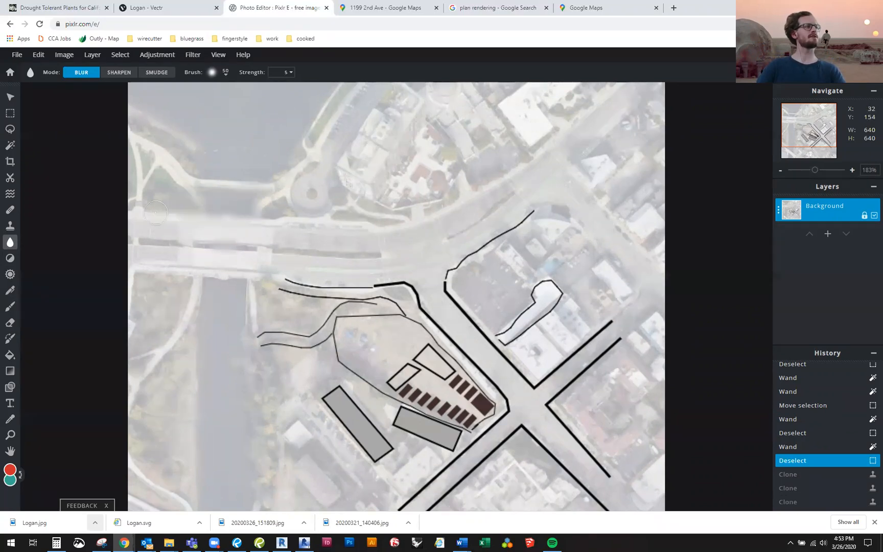
left_click_drag(223, 267, 194, 276)
key("ctrl+z")
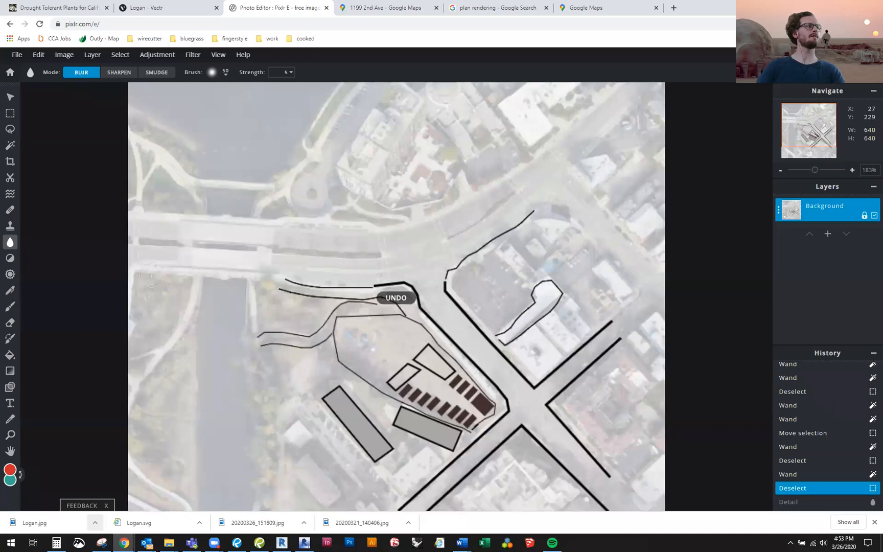
Step: Try Lighten and Darken strokes over the lakeshore at midtone range and strength 30, undo both, and bring up the vibrance tool
left_click(10, 259)
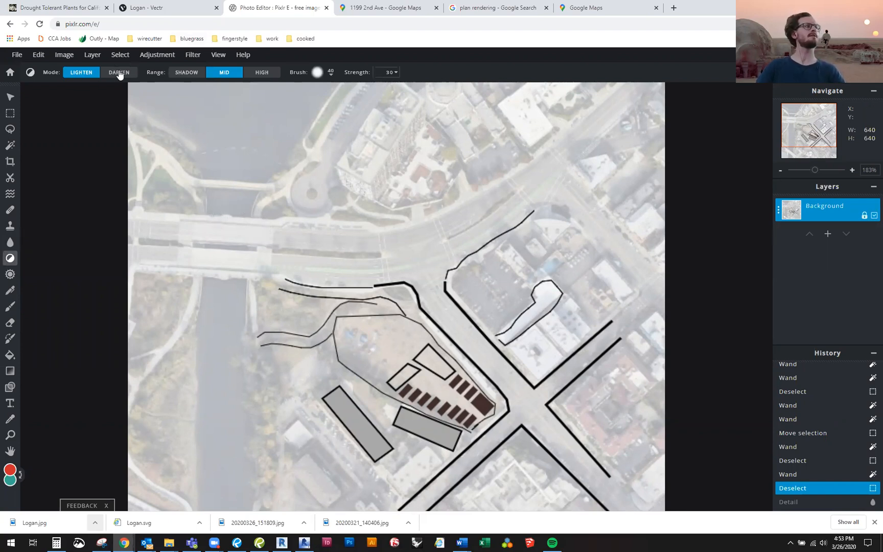
mouse_move(197, 194)
left_mouse_down()
mouse_move(260, 214)
mouse_move(304, 205)
mouse_move(189, 169)
mouse_move(296, 118)
mouse_move(270, 102)
left_mouse_up()
key("ctrl+z")
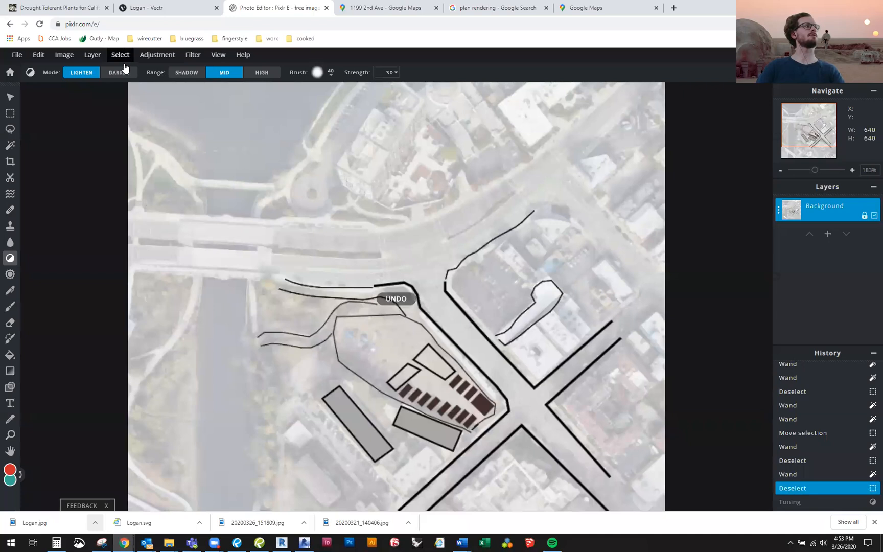
left_click(120, 72)
mouse_move(189, 294)
left_mouse_down()
mouse_move(250, 312)
mouse_move(240, 276)
mouse_move(153, 199)
mouse_move(186, 157)
mouse_move(235, 117)
mouse_move(337, 116)
left_mouse_up()
key("ctrl+z")
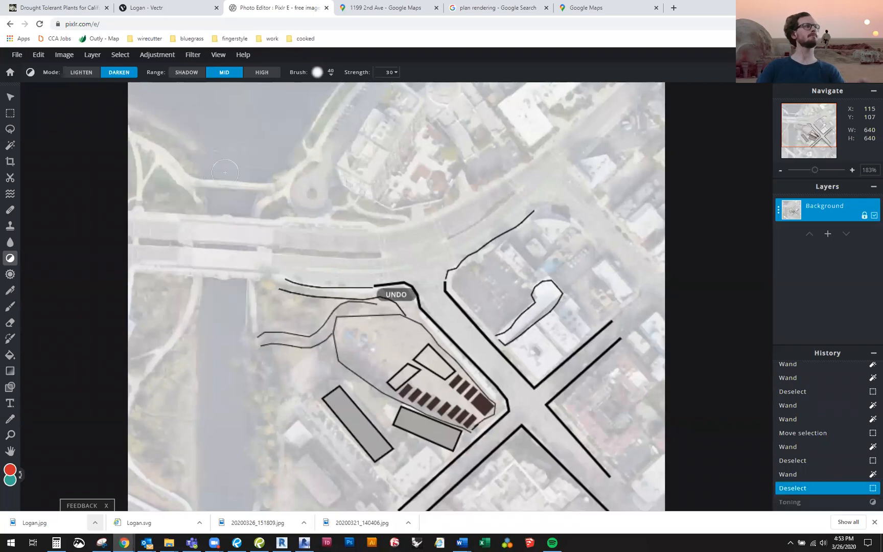
left_click(9, 276)
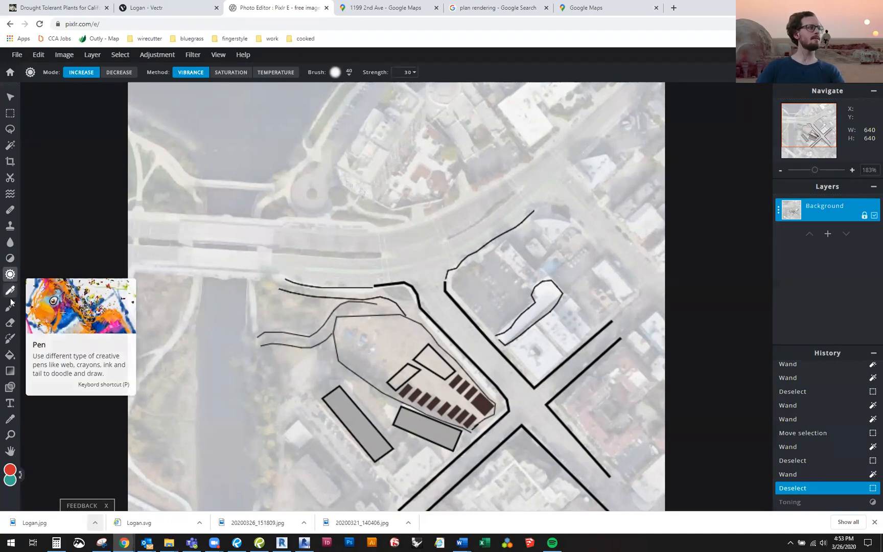
Step: Try two freehand red strokes with the Sketchy pen at size 1 over the lakeshore, and revert the image to before them
left_click(11, 295)
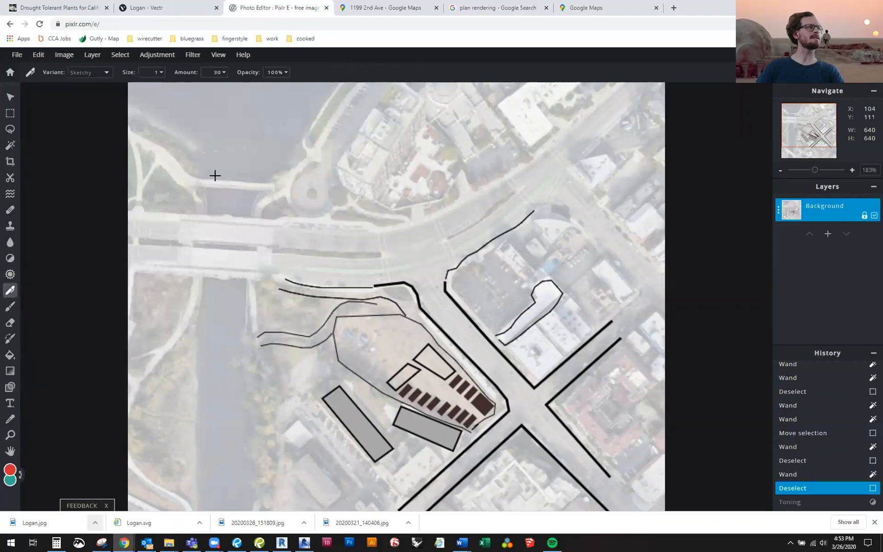
mouse_move(223, 161)
left_mouse_down()
mouse_move(247, 138)
mouse_move(274, 135)
mouse_move(255, 202)
mouse_move(320, 196)
mouse_move(342, 146)
mouse_move(398, 150)
mouse_move(379, 199)
mouse_move(249, 260)
mouse_move(208, 198)
mouse_move(227, 152)
left_mouse_up()
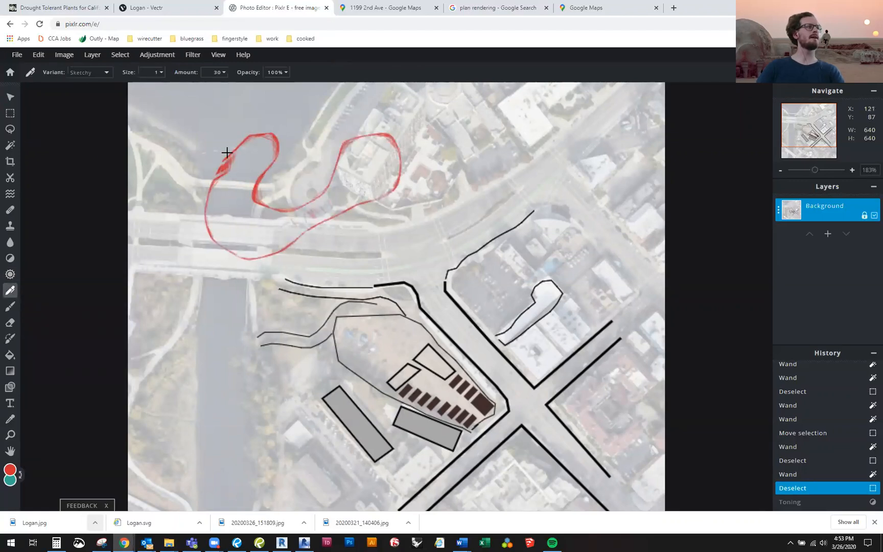
mouse_move(309, 141)
left_mouse_down()
mouse_move(408, 138)
mouse_move(365, 181)
mouse_move(390, 209)
mouse_move(429, 153)
mouse_move(505, 172)
mouse_move(478, 122)
mouse_move(438, 195)
mouse_move(352, 216)
mouse_move(264, 163)
mouse_move(220, 209)
mouse_move(225, 244)
mouse_move(337, 148)
left_mouse_up()
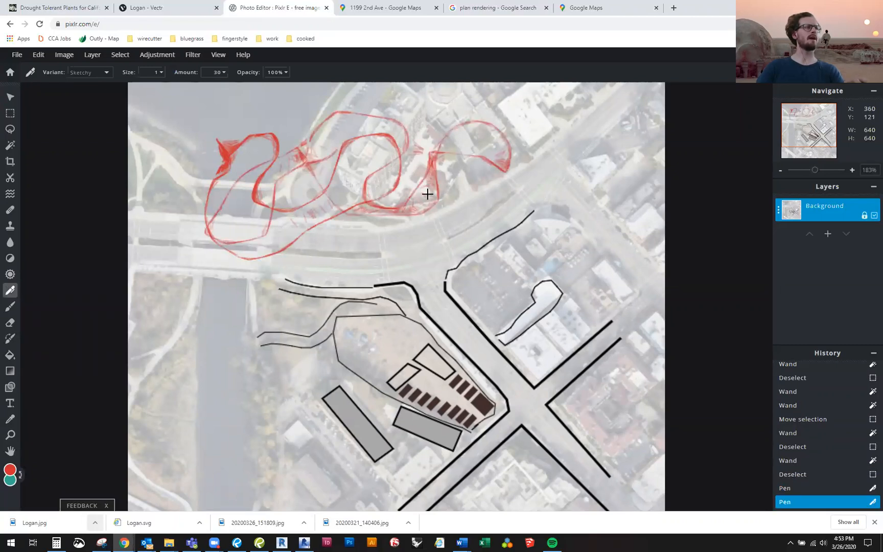
left_click(795, 488)
left_click(796, 475)
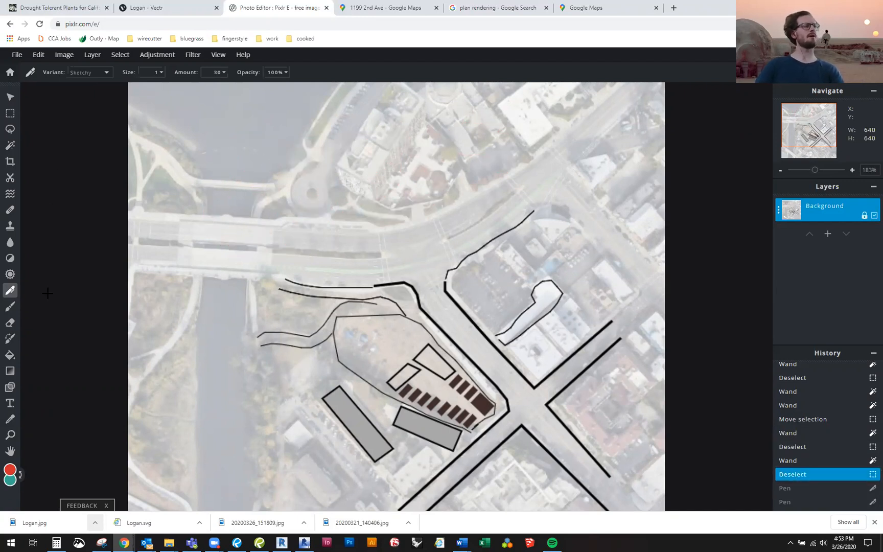
Step: Paint two broad red strokes with the Draw brush at size 40 and 100% opacity from the bridge across the shoreline buildings
left_click(10, 308)
mouse_move(211, 191)
left_mouse_down()
mouse_move(237, 165)
mouse_move(262, 162)
mouse_move(297, 187)
mouse_move(339, 185)
mouse_move(362, 155)
mouse_move(353, 138)
mouse_move(325, 159)
mouse_move(310, 191)
mouse_move(238, 231)
mouse_move(201, 220)
mouse_move(228, 199)
mouse_move(258, 203)
mouse_move(268, 176)
mouse_move(237, 195)
mouse_move(212, 228)
mouse_move(244, 192)
mouse_move(321, 174)
mouse_move(346, 150)
mouse_move(262, 159)
mouse_move(274, 132)
mouse_move(320, 144)
mouse_move(349, 138)
mouse_move(301, 133)
mouse_move(240, 167)
left_mouse_up()
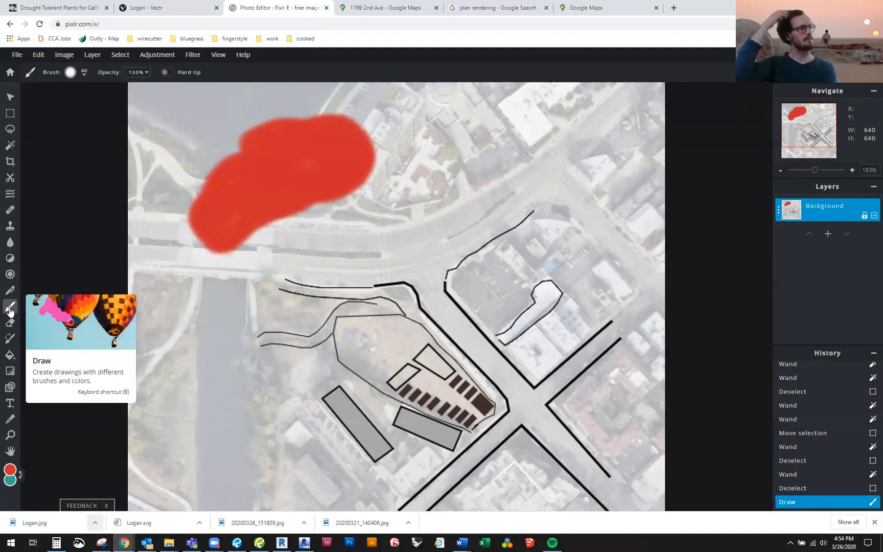
mouse_move(388, 138)
left_mouse_down()
mouse_move(446, 161)
mouse_move(447, 130)
mouse_move(349, 176)
mouse_move(360, 135)
mouse_move(407, 147)
mouse_move(445, 144)
mouse_move(394, 155)
left_mouse_up()
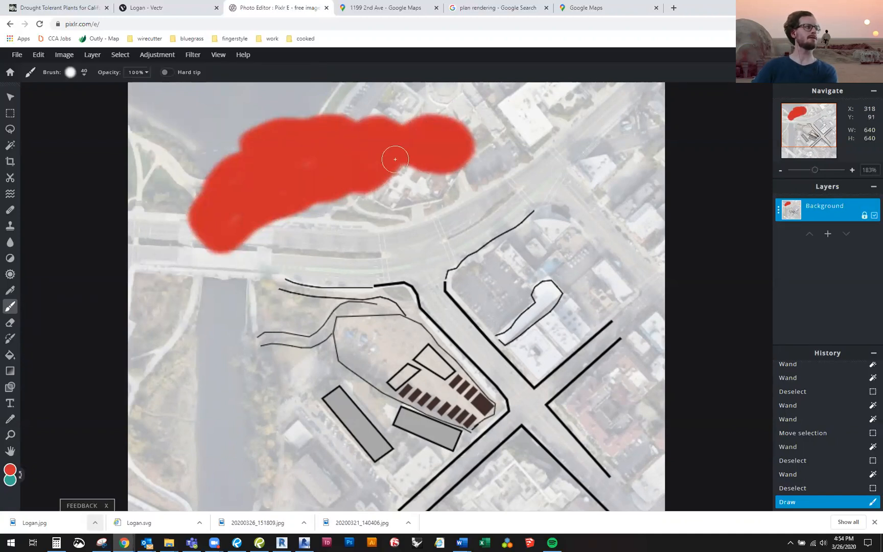
Step: Change the foreground color to the teal swatch and paint a teal stroke over the red paint
left_click(11, 470)
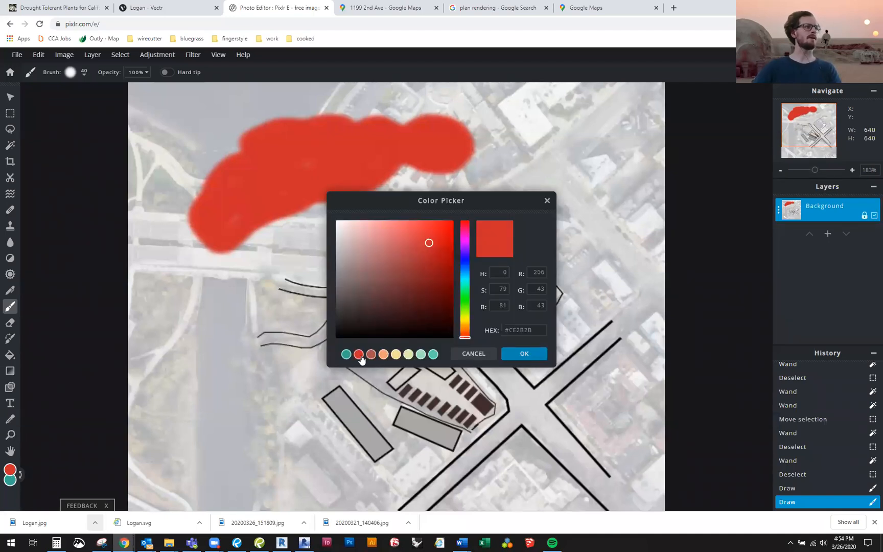
left_click(346, 354)
left_click(524, 353)
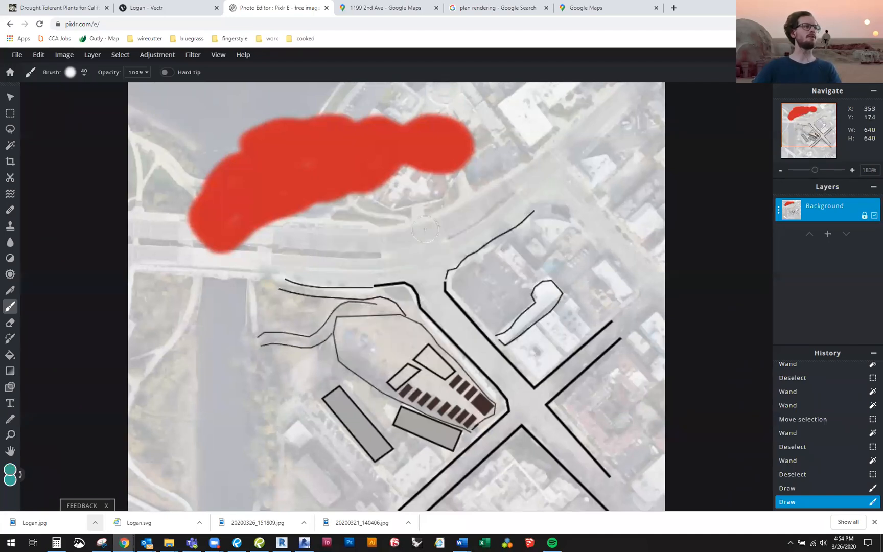
mouse_move(295, 170)
left_mouse_down()
mouse_move(352, 141)
mouse_move(395, 170)
mouse_move(407, 147)
mouse_move(263, 180)
mouse_move(246, 204)
mouse_move(306, 193)
mouse_move(332, 165)
mouse_move(406, 163)
mouse_move(394, 144)
mouse_move(343, 154)
left_mouse_up()
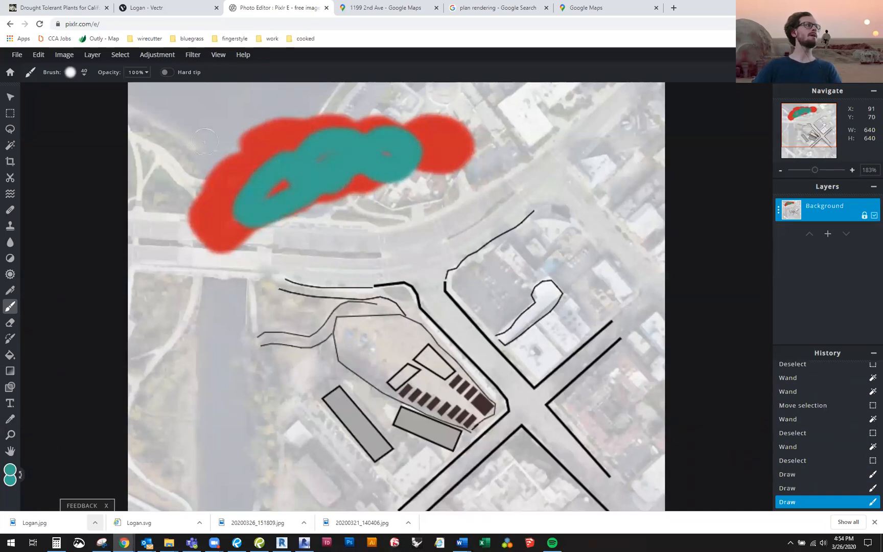
Step: Set the brush size to 91 px with 16% softness, try the square and diamond shapes, and return to the round shape
left_click(84, 76)
mouse_move(175, 108)
left_mouse_down()
mouse_move(199, 108)
mouse_move(176, 109)
mouse_move(195, 132)
mouse_move(221, 132)
mouse_move(173, 133)
mouse_move(203, 134)
mouse_move(184, 134)
mouse_move(197, 157)
mouse_move(225, 155)
mouse_move(184, 158)
left_mouse_up()
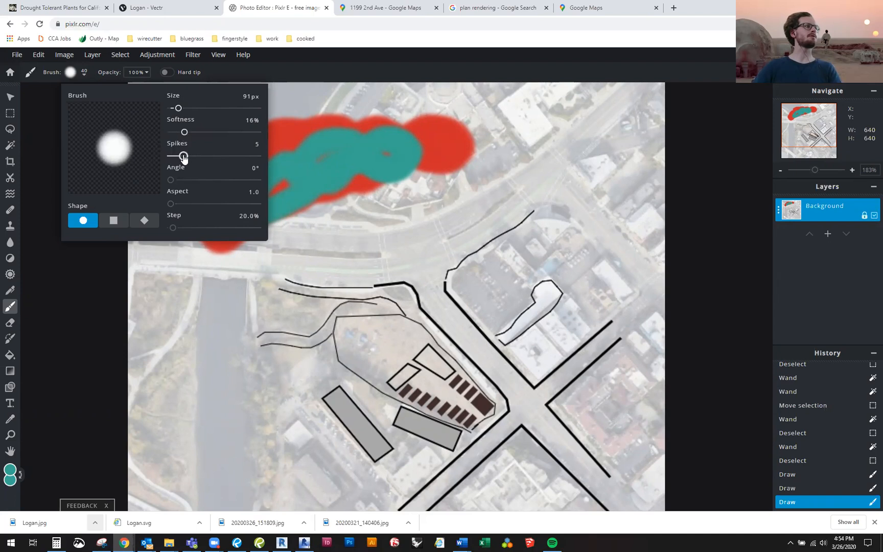
left_click(114, 220)
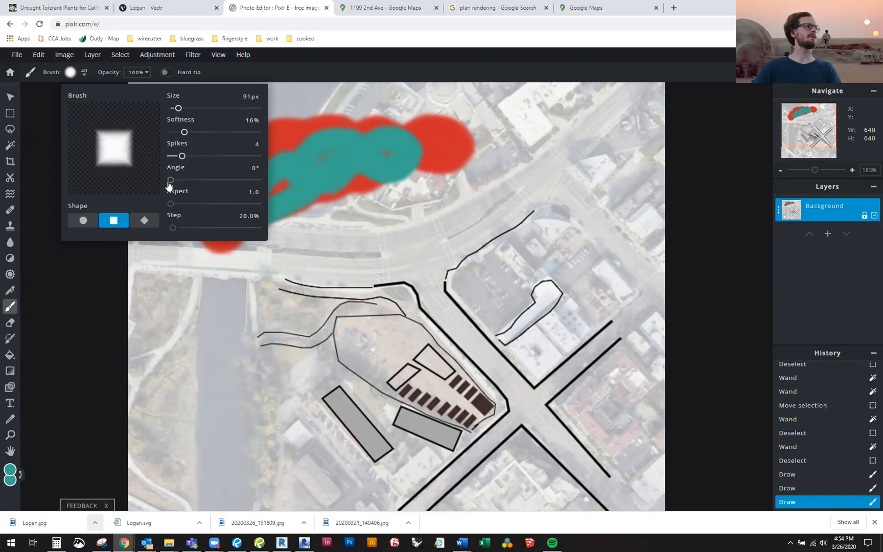
left_click(144, 223)
left_click(82, 222)
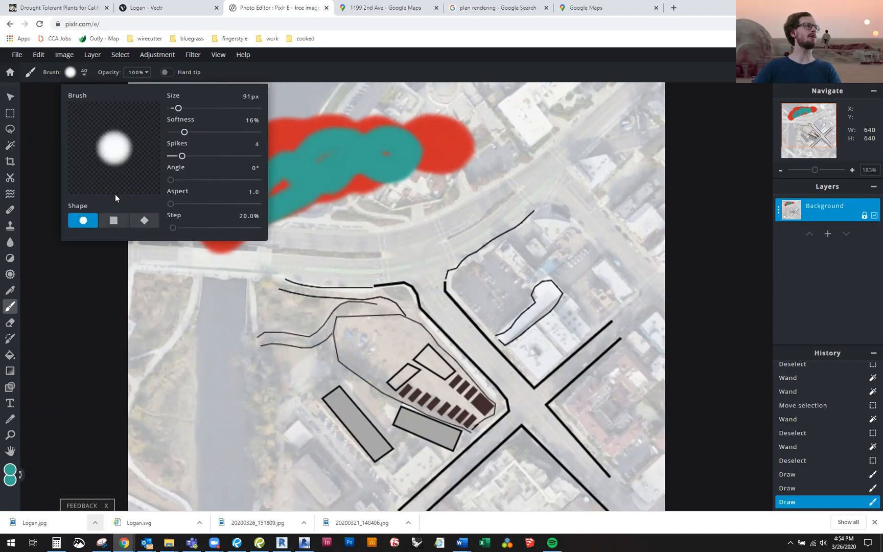
Step: Try translucent teal painting at 28% opacity over the site and roads, and revert the image to before all brush strokes
left_click(145, 73)
left_click(143, 72)
left_click_drag(145, 88, 92, 88)
mouse_move(361, 269)
left_mouse_down()
mouse_move(378, 254)
mouse_move(433, 254)
mouse_move(531, 300)
mouse_move(495, 332)
mouse_move(395, 287)
mouse_move(334, 282)
mouse_move(288, 327)
mouse_move(315, 370)
mouse_move(436, 347)
mouse_move(464, 423)
mouse_move(360, 369)
mouse_move(369, 316)
mouse_move(464, 275)
mouse_move(399, 194)
mouse_move(277, 236)
mouse_move(264, 299)
mouse_move(387, 229)
mouse_move(309, 198)
left_mouse_up()
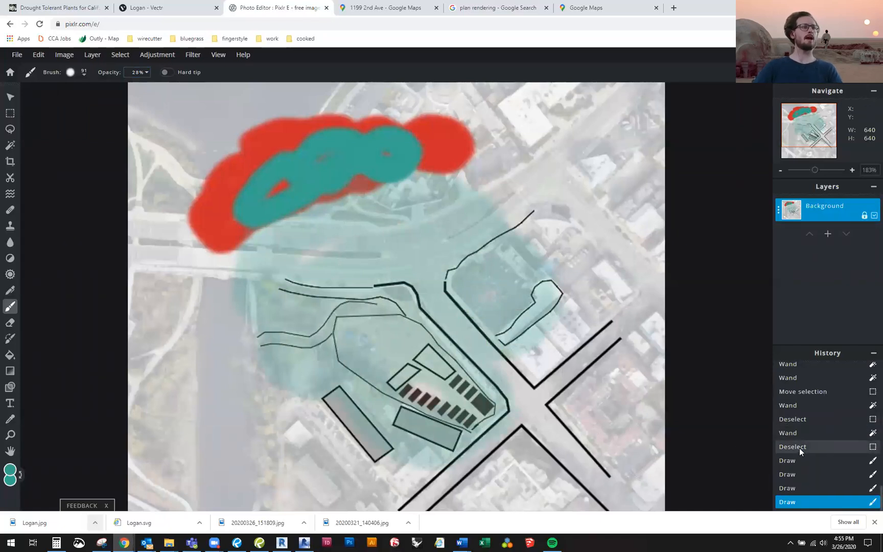
left_click(799, 448)
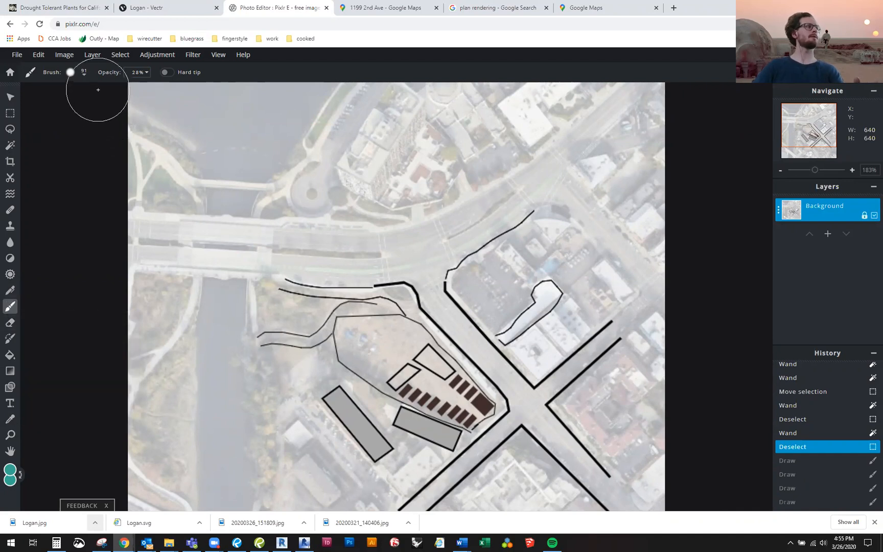
Step: Set the brush opacity to 100% and paint a broad teal area around the bridge on a new empty layer
left_click(137, 72)
left_click_drag(103, 91, 148, 88)
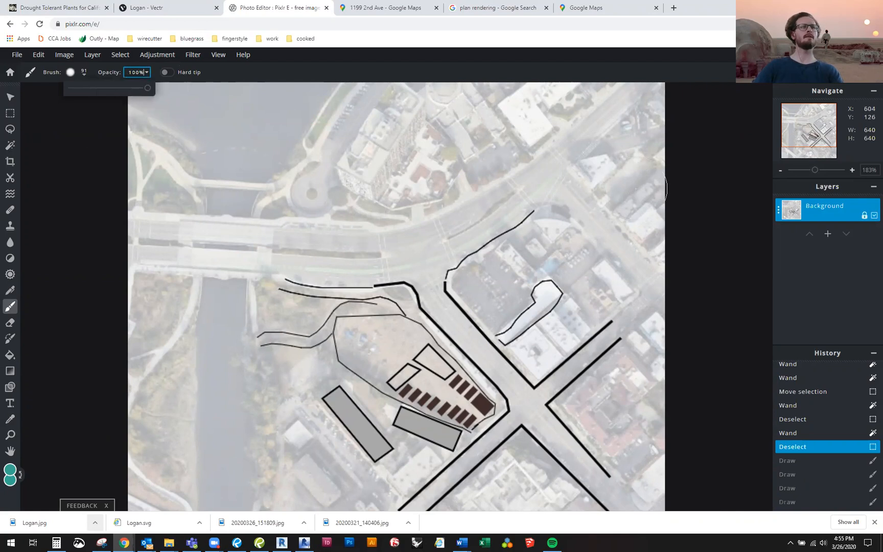
left_click(828, 234)
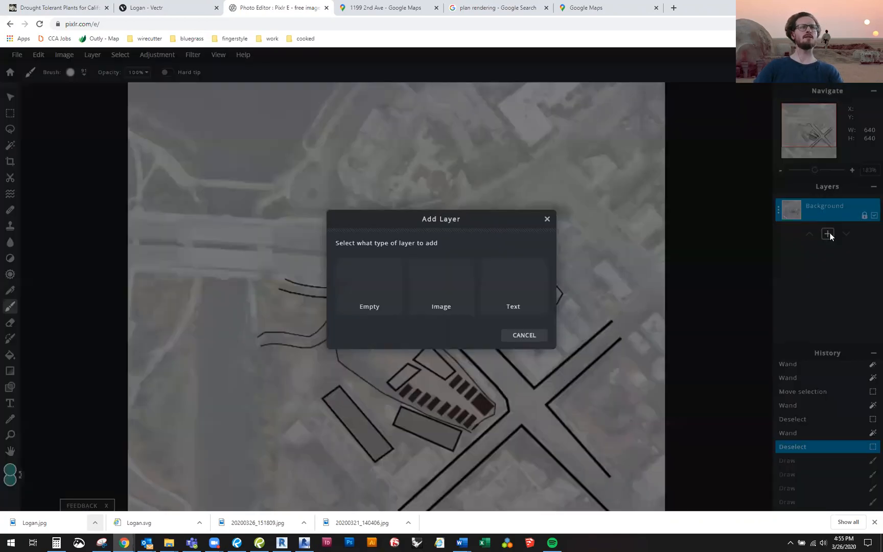
left_click(378, 297)
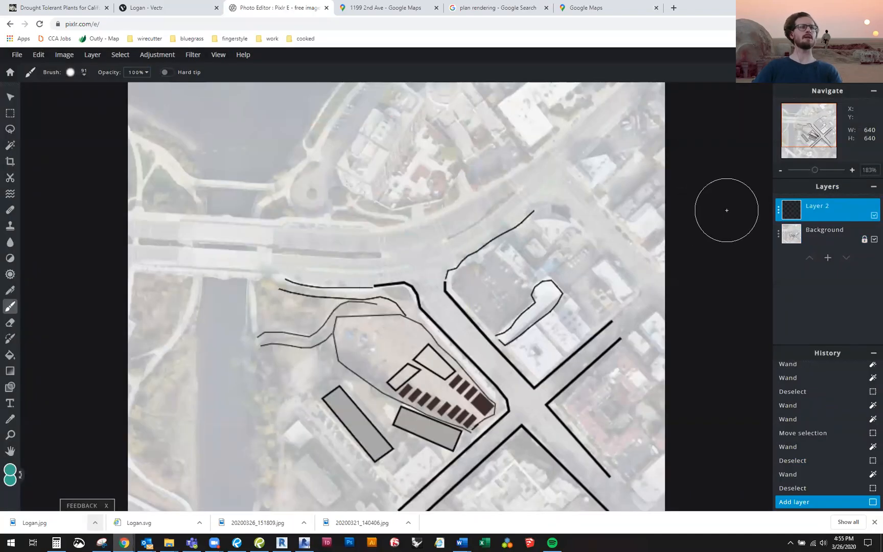
mouse_move(220, 230)
left_mouse_down()
mouse_move(430, 191)
mouse_move(320, 177)
mouse_move(429, 228)
mouse_move(349, 233)
mouse_move(251, 315)
mouse_move(388, 292)
mouse_move(313, 262)
mouse_move(404, 238)
mouse_move(296, 253)
mouse_move(368, 179)
mouse_move(204, 225)
mouse_move(288, 189)
mouse_move(304, 194)
left_mouse_up()
Step: Erase the middle of the teal paint with the size 40 eraser and delete the painted layer
left_click(10, 322)
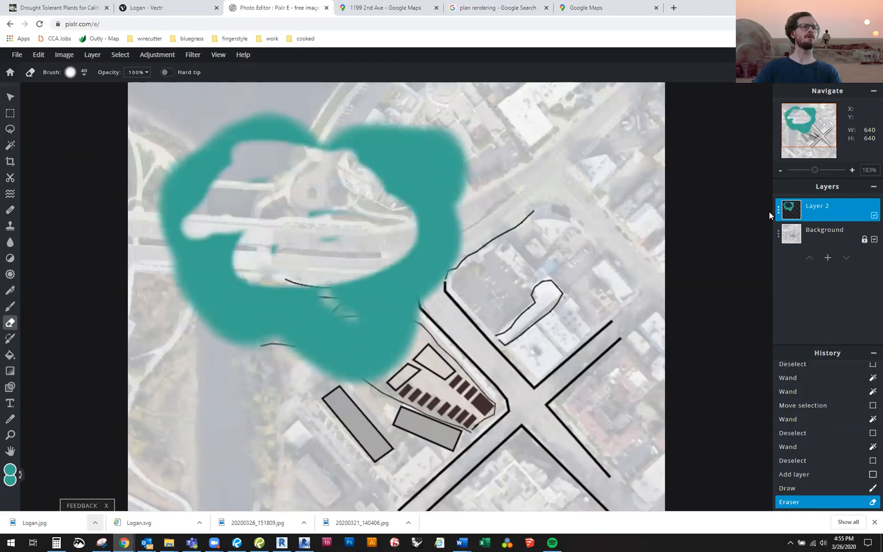
left_click(835, 211)
left_click(760, 354)
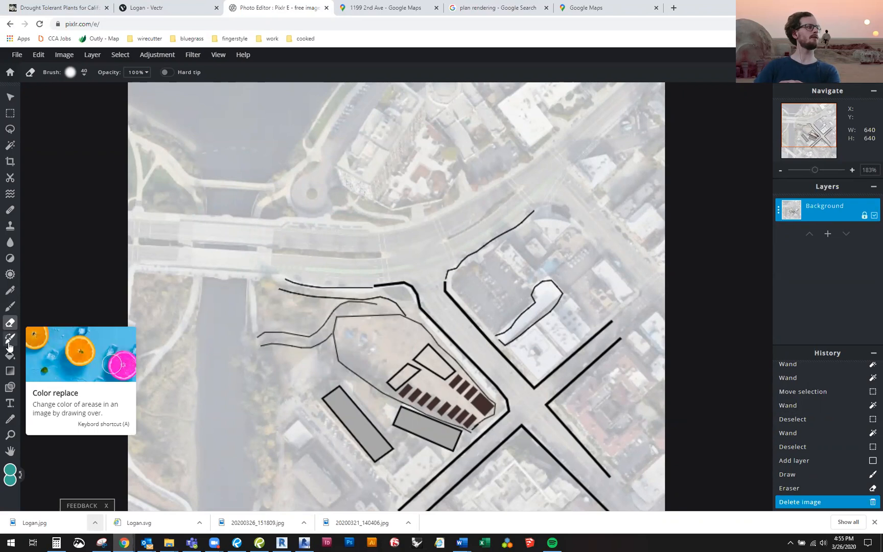
Step: Bring up Color replace, try filling the lake with teal using the Fill tool at tolerance 32, and undo the fill
left_click(9, 343)
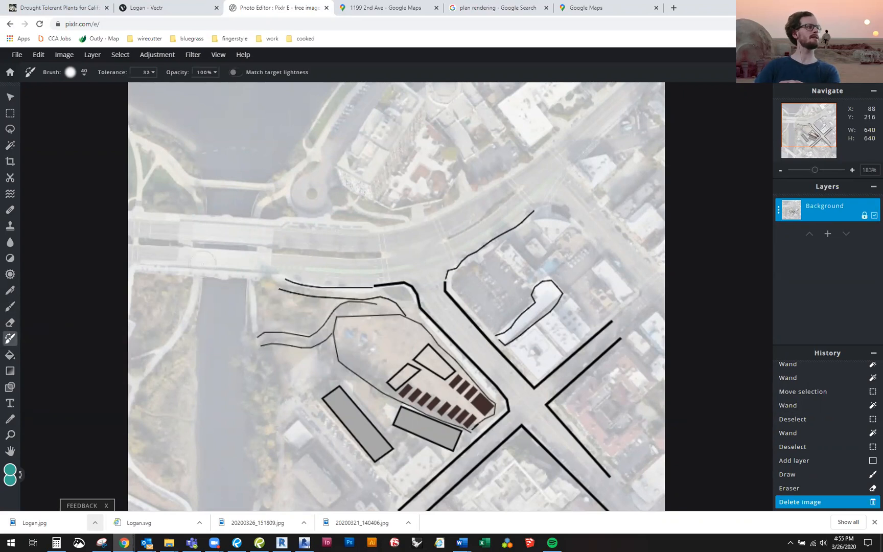
left_click(10, 357)
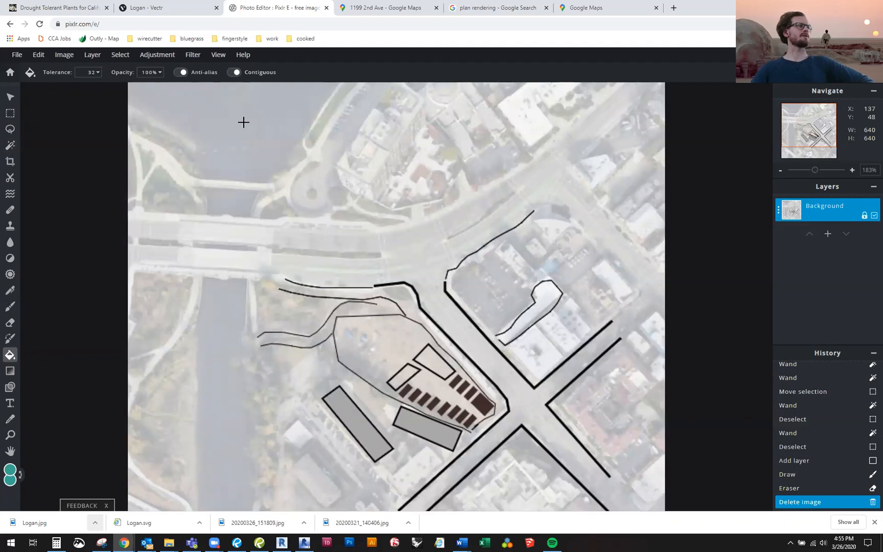
left_click(89, 72)
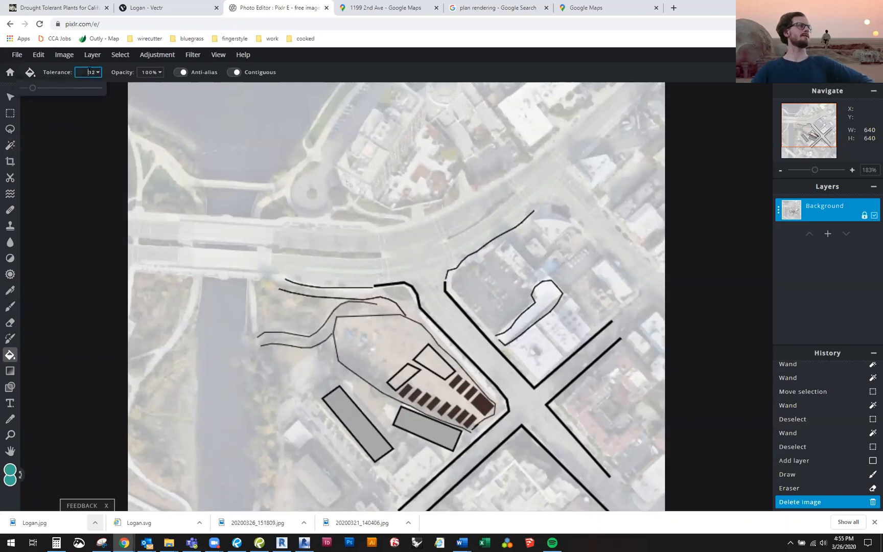
left_click(230, 134)
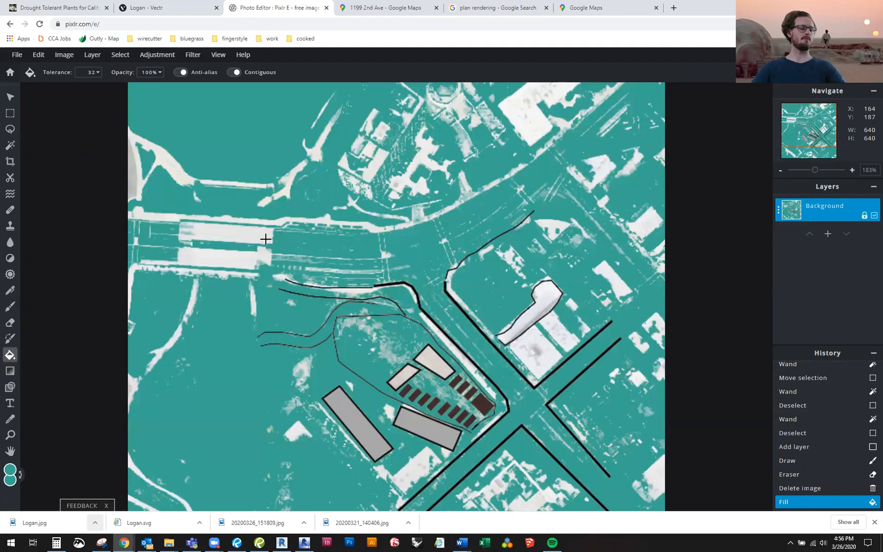
key("ctrl+z")
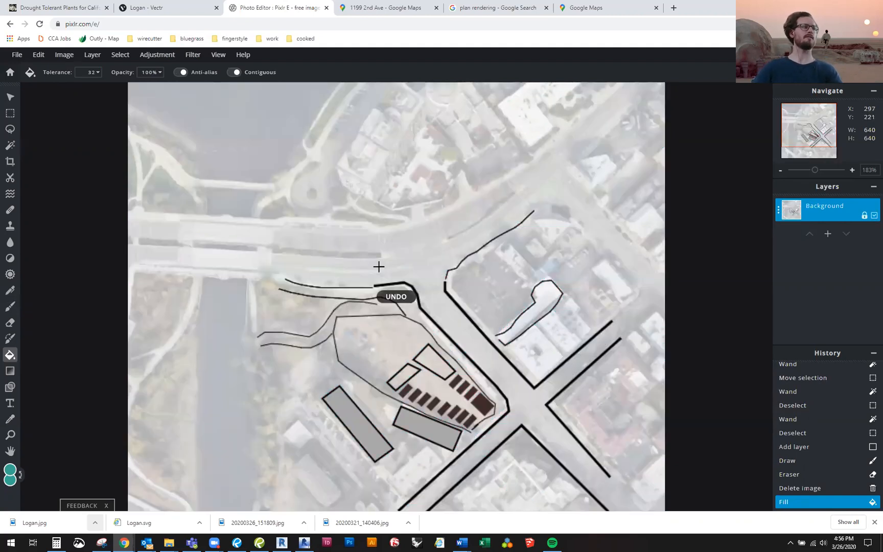
Step: Set the fill tolerance to 2 and fill several spots of the lake with teal
left_click(95, 72)
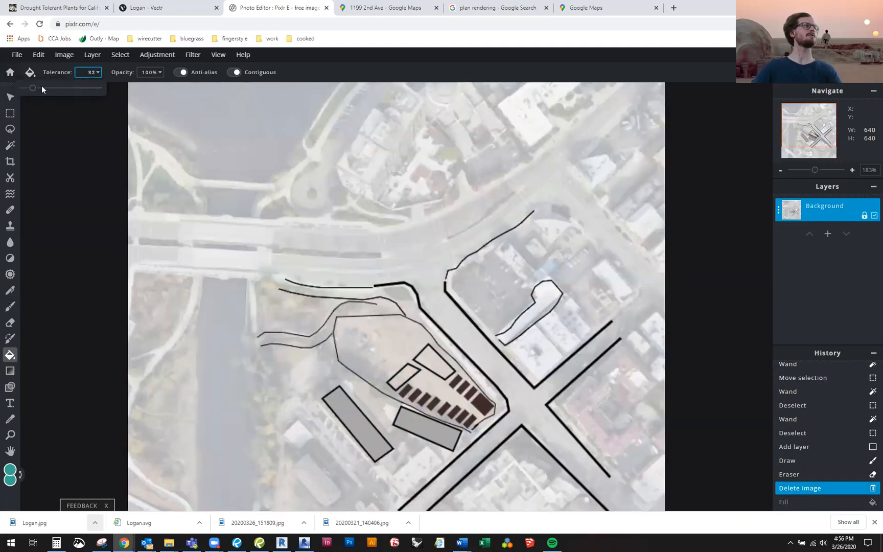
left_click(258, 122)
left_click(229, 159)
left_click(244, 145)
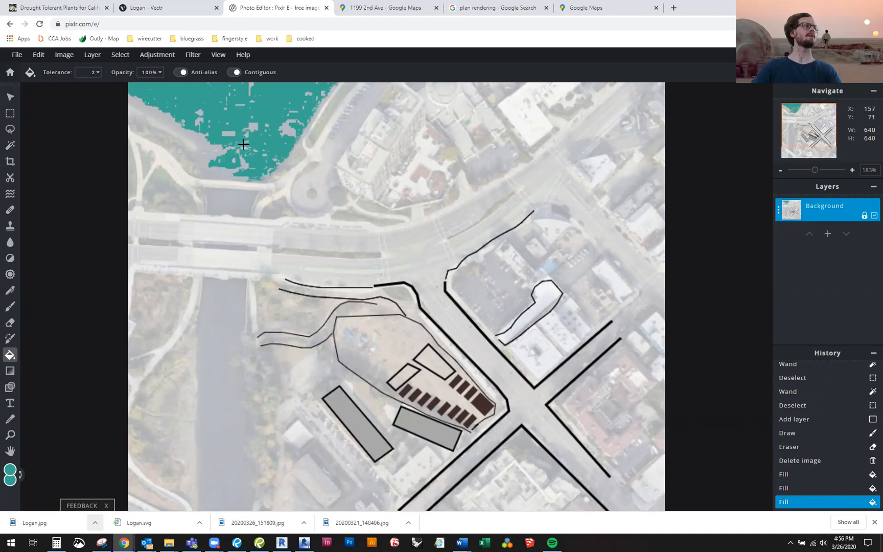
Step: Fill the lake and river with teal at tolerance 2, turning off Contiguous to recolour matching pixels across the whole image
left_click(231, 133)
left_click(235, 110)
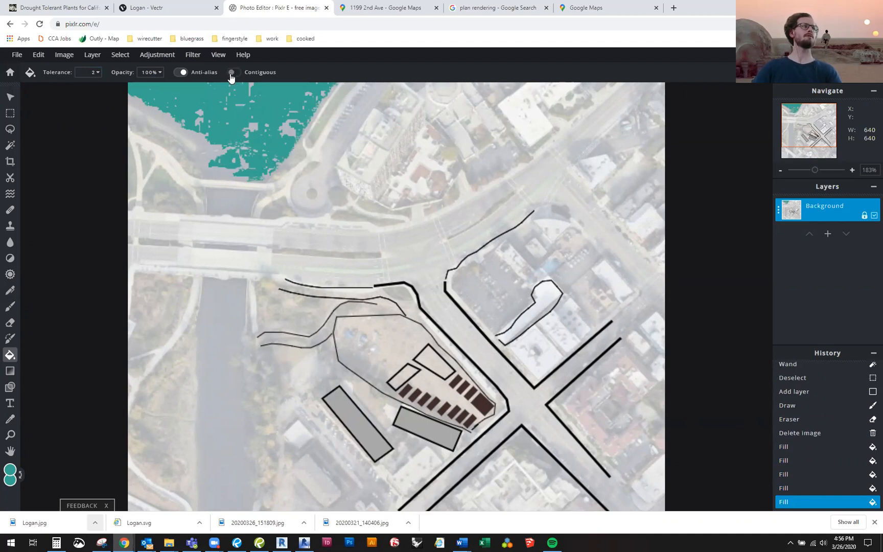
left_click(226, 199)
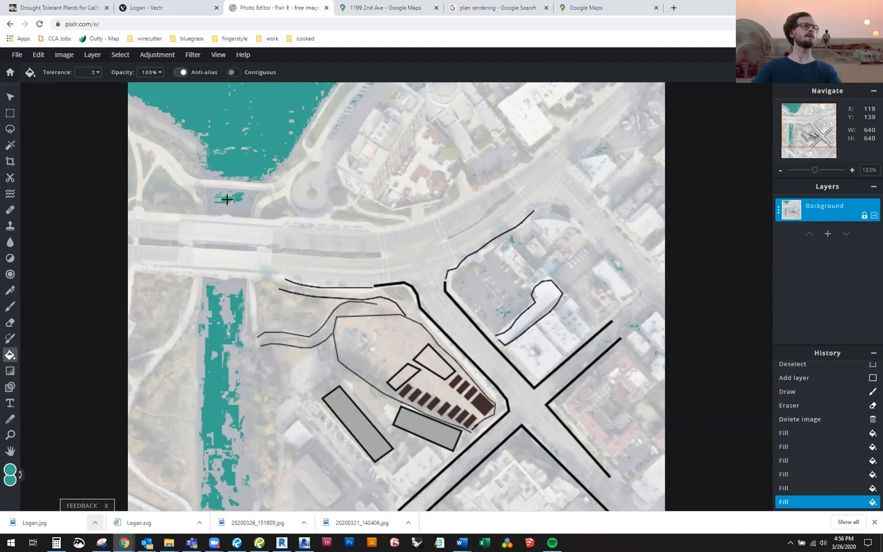
left_click(228, 305)
left_click(228, 346)
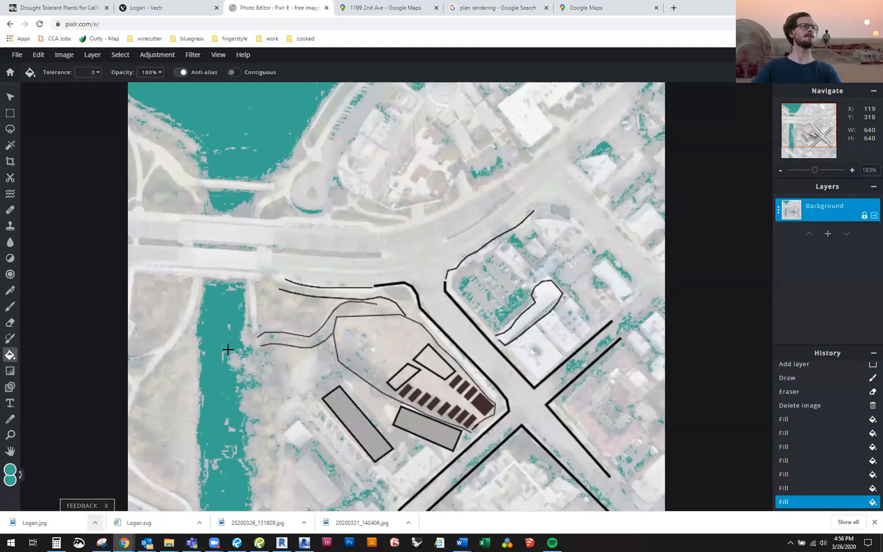
left_click(232, 356)
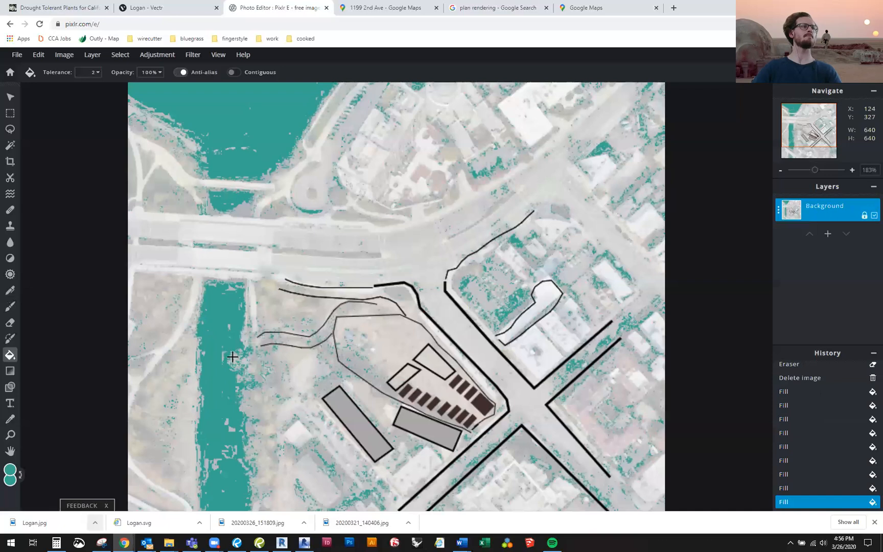
left_click(204, 351)
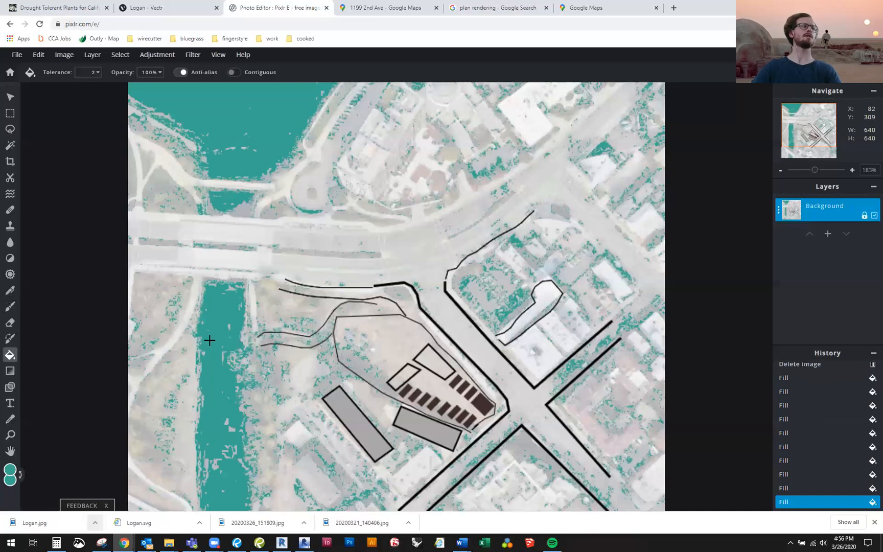
left_click(233, 358)
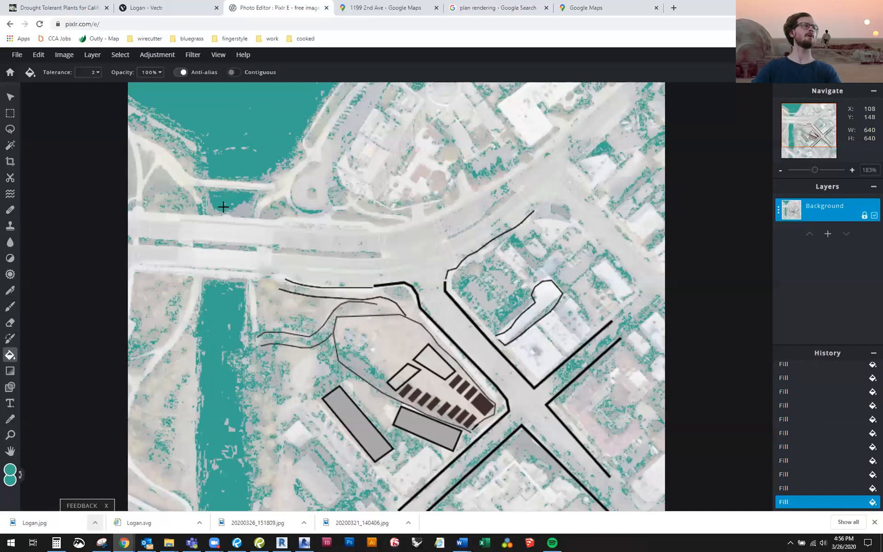
left_click(243, 206)
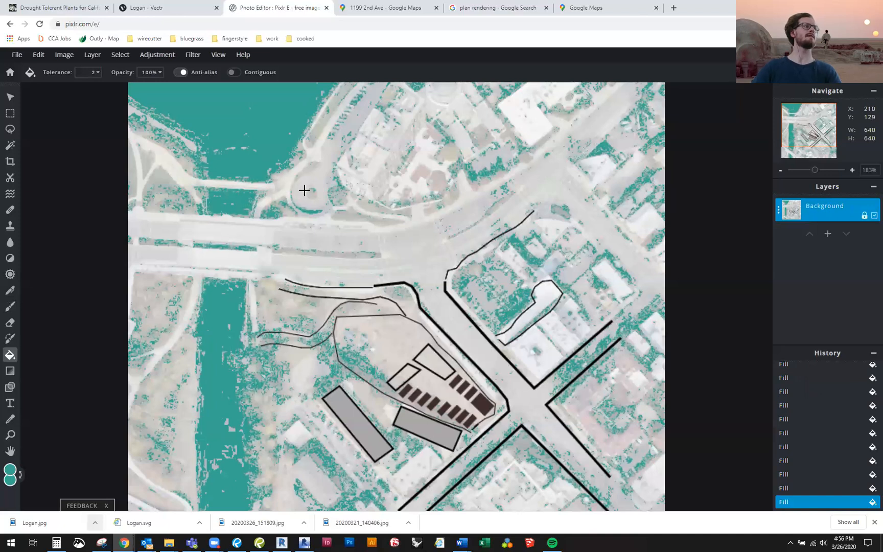
Step: Revert the image to the Delete image state in the history, discarding all the teal fills
scroll(840, 411, "up", 4)
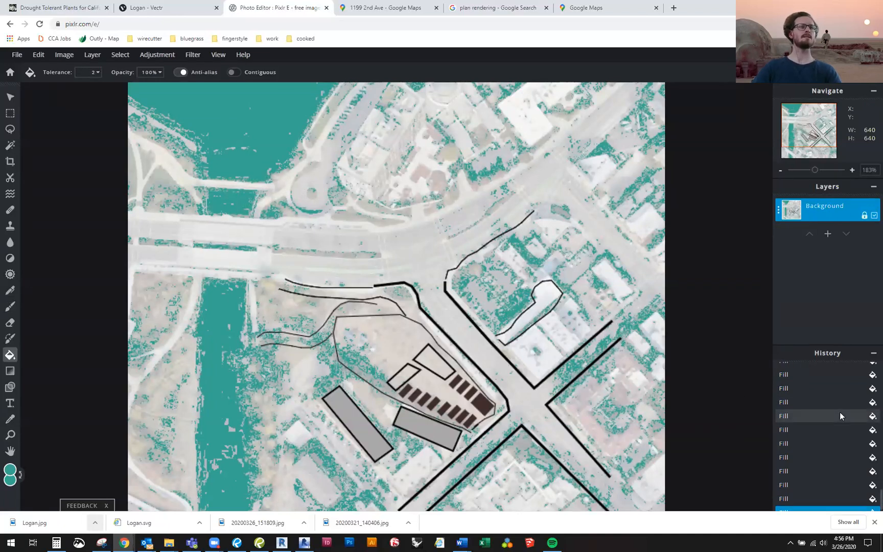
scroll(817, 413, "down", 2)
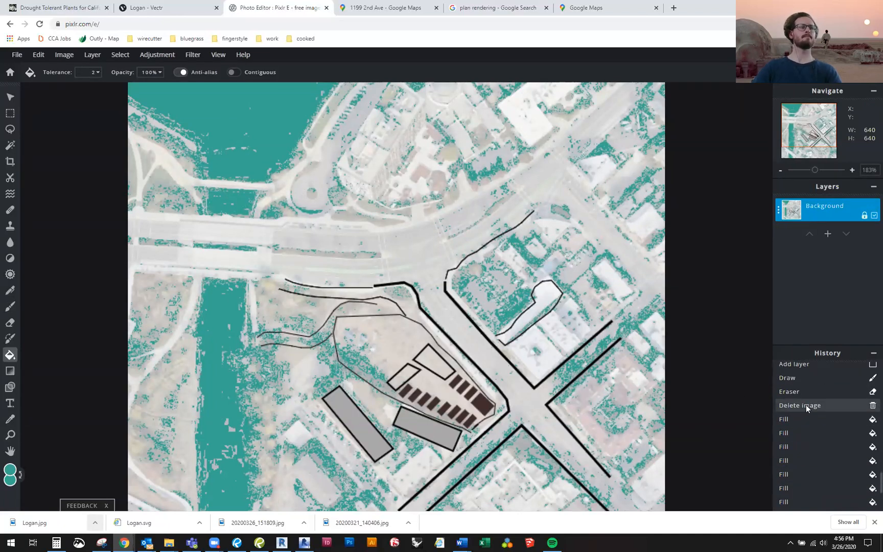
left_click(805, 404)
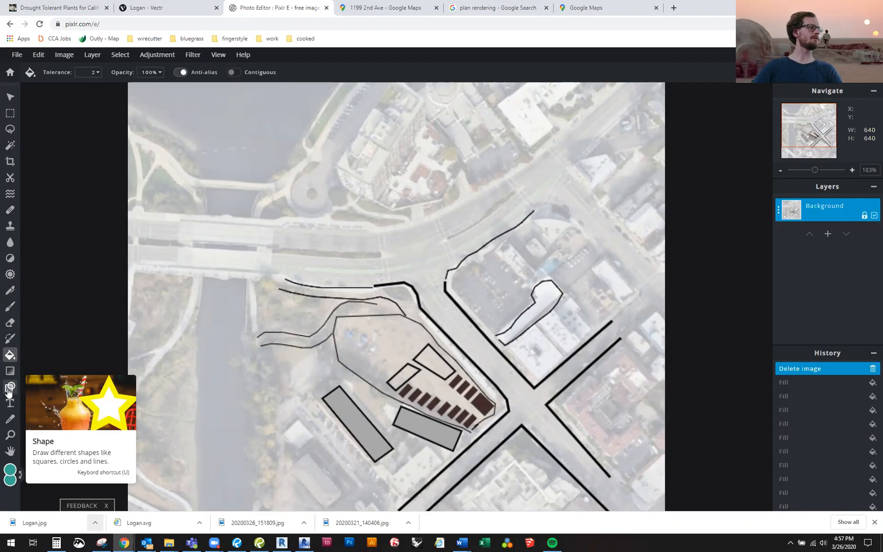
Step: Draw a filled teal rectangle, circle and triangle side by side across the upper part of the map
left_click(9, 388)
mouse_move(213, 141)
left_mouse_down()
mouse_move(342, 234)
mouse_move(310, 229)
mouse_move(357, 241)
left_mouse_up()
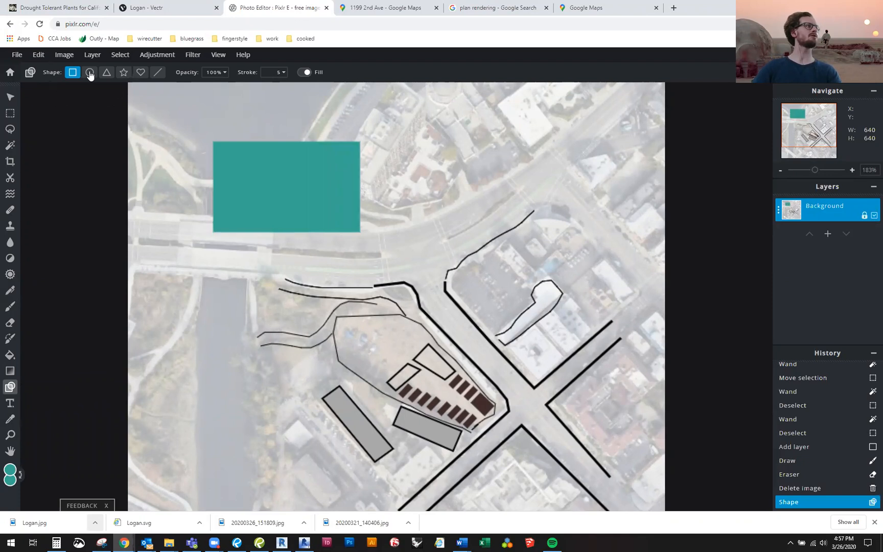
left_click(89, 74)
left_click_drag(363, 120, 461, 217)
left_click(106, 75)
left_click_drag(521, 120, 481, 180)
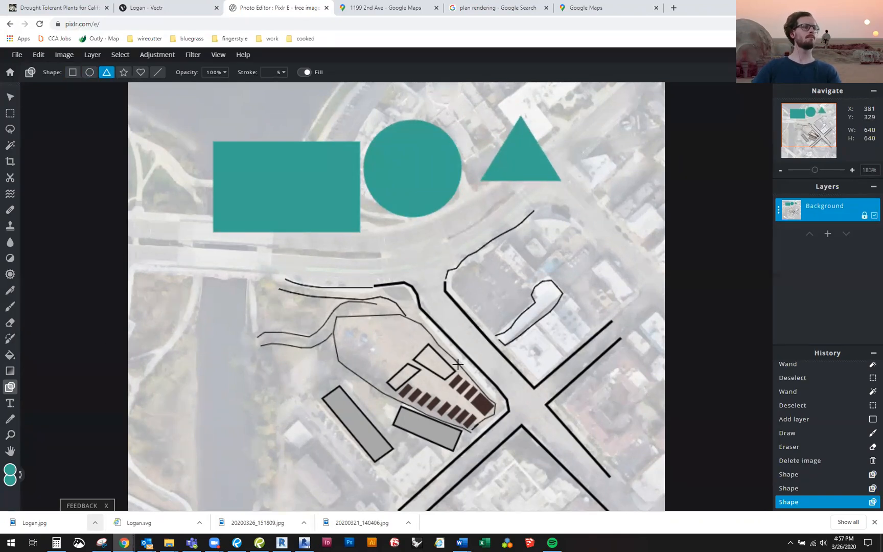
Step: Undo the three drawn shapes
key("ctrl+z")
key("ctrl+z")
key("ctrl+z")
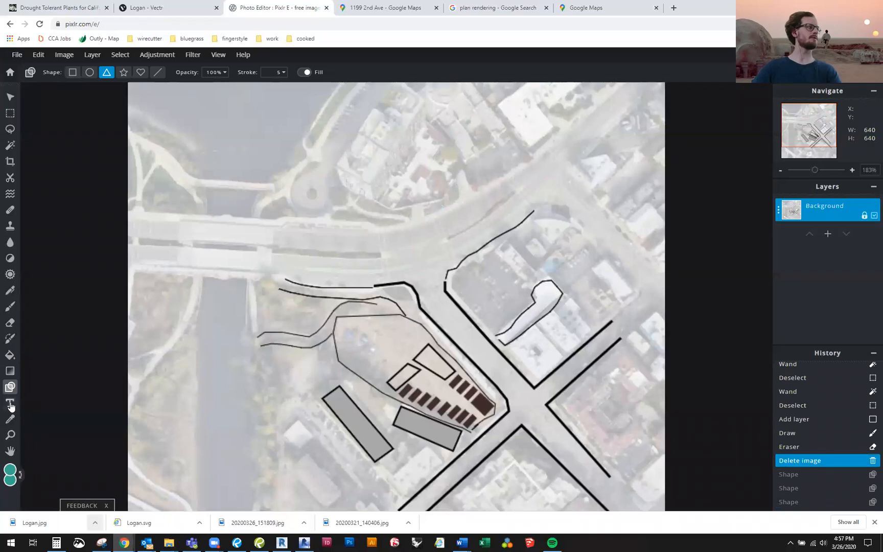
Step: Add a placeholder text box over the map, and undo the addition
left_click(10, 403)
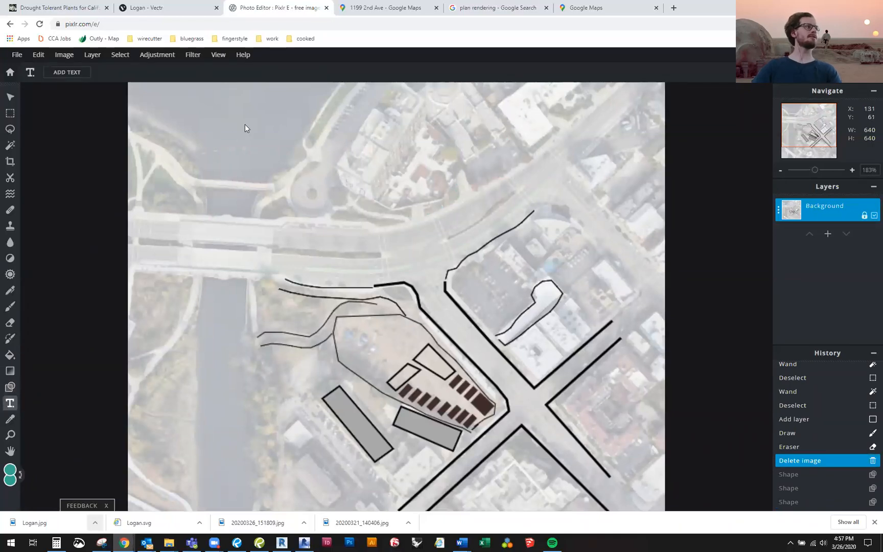
left_click(70, 73)
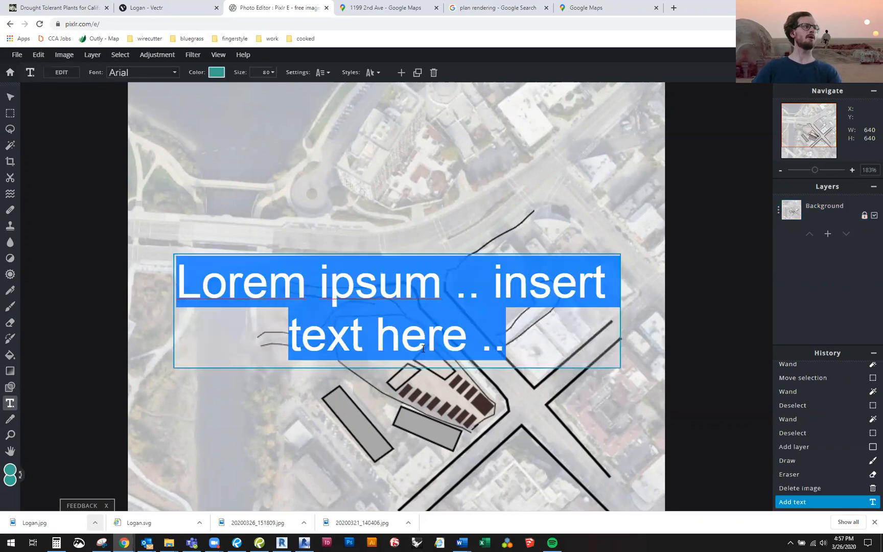
left_click(348, 176)
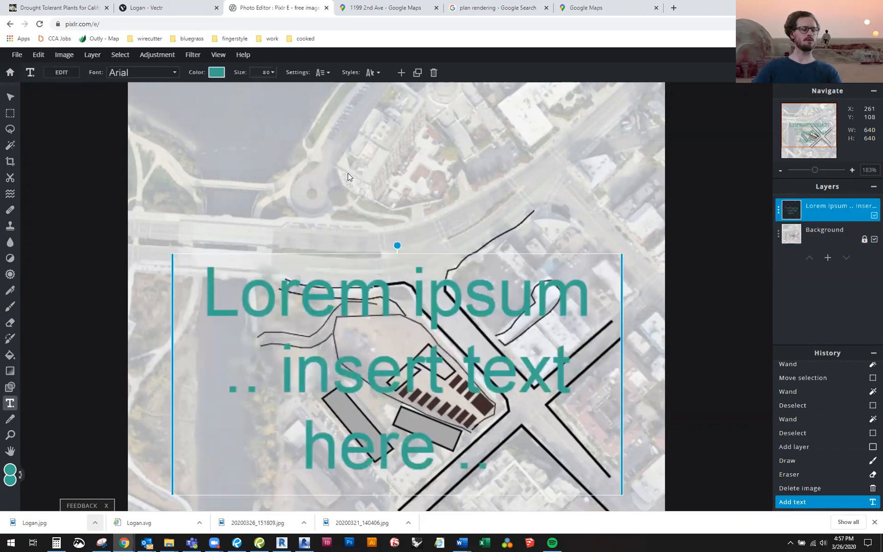
key("ctrl+z")
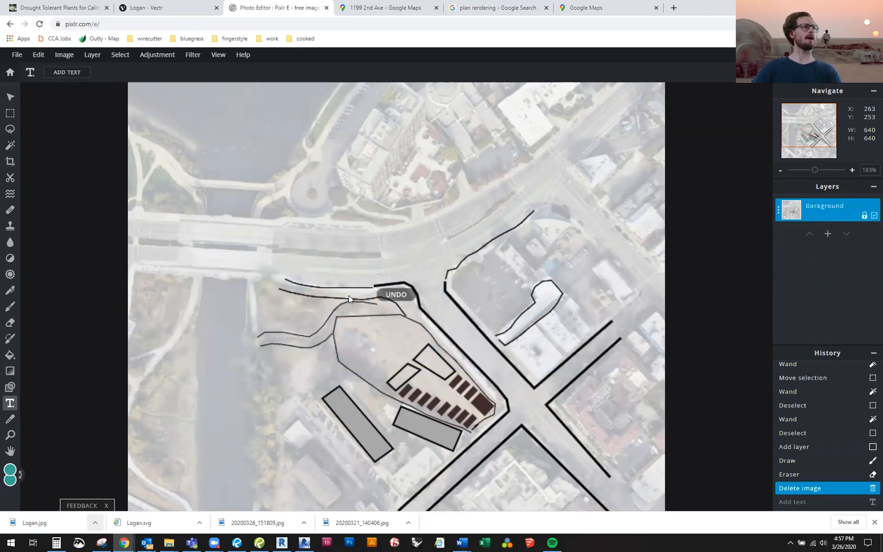
Step: Sample the light grey of the bridge road as the main colour and turn Contiguous on for the Fill tool
left_click(10, 420)
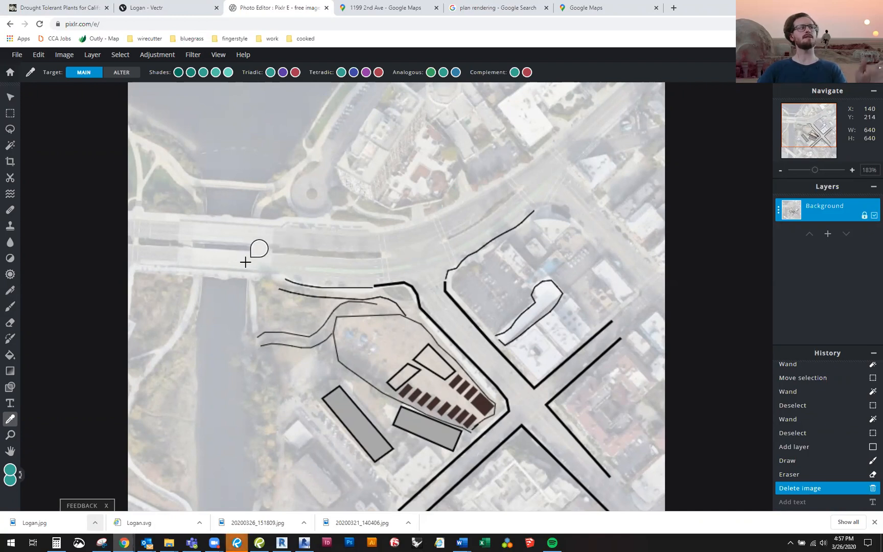
left_click(279, 258)
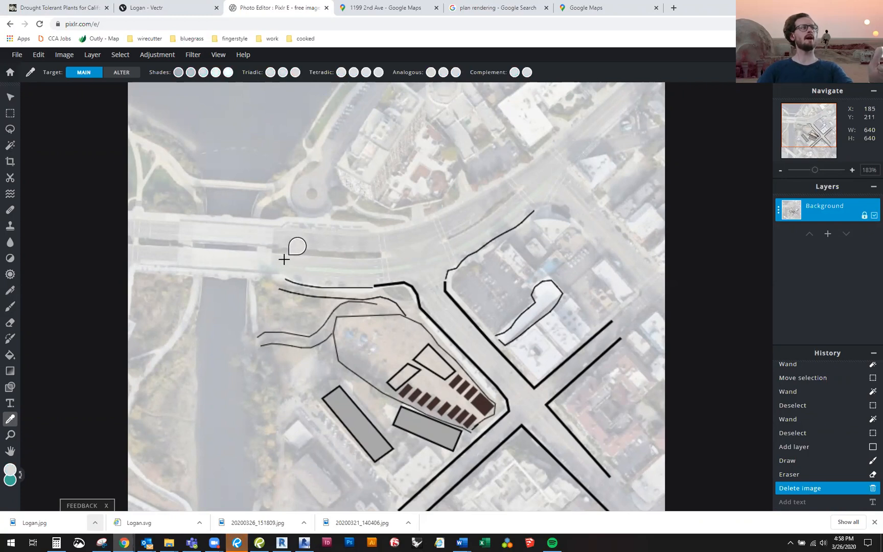
left_click(10, 356)
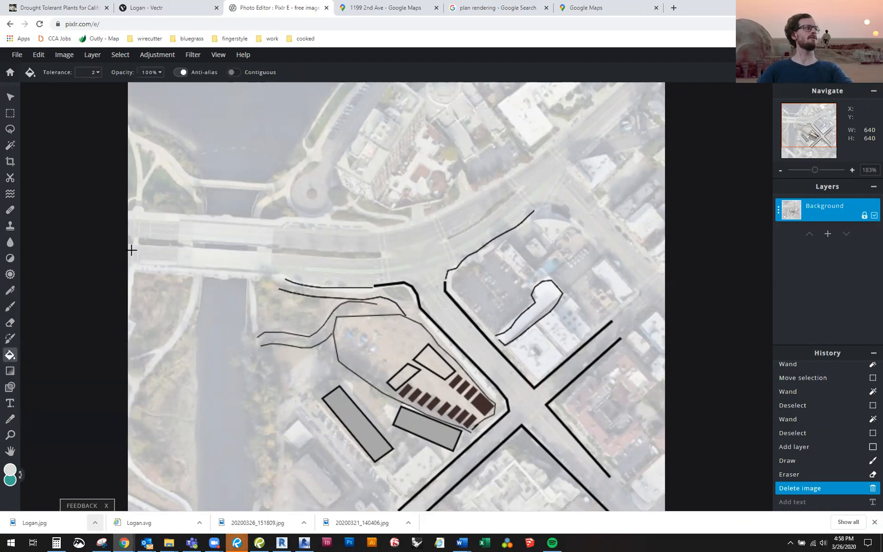
left_click(234, 72)
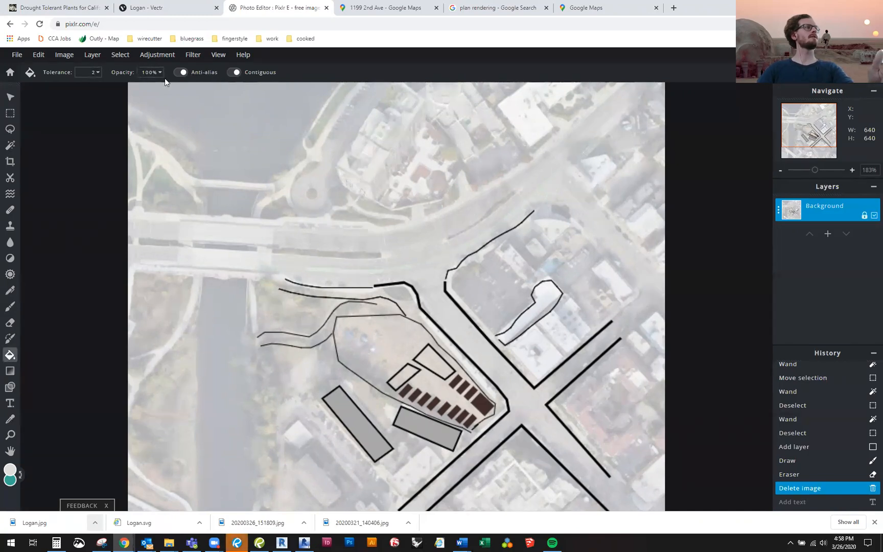
Step: Fill patches of the bridge road with the sampled light grey at tolerance 2
left_click(219, 231)
left_click(237, 230)
left_click(227, 237)
left_click(227, 238)
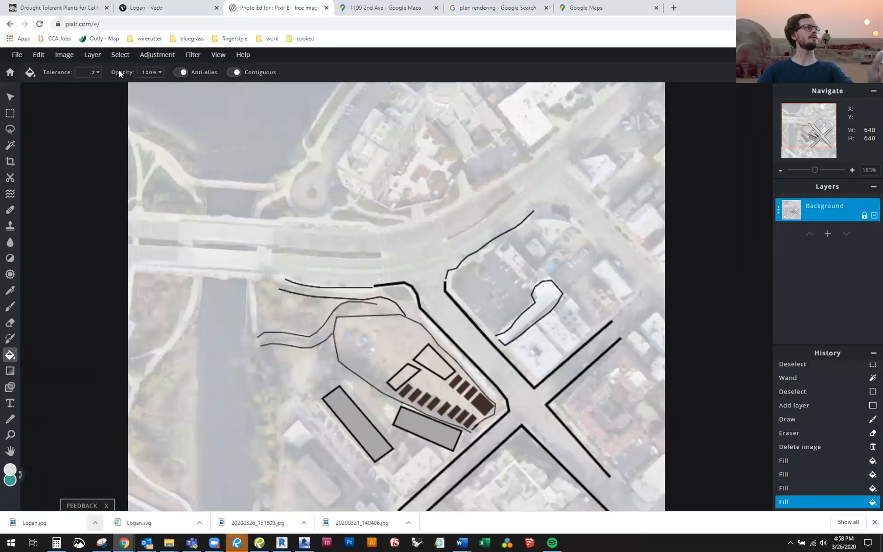
Step: Raise the fill tolerance to 11 and fill larger stretches of the bridge road and the adjoining street with light grey
left_click(96, 71)
left_click_drag(26, 90, 28, 89)
left_click(225, 232)
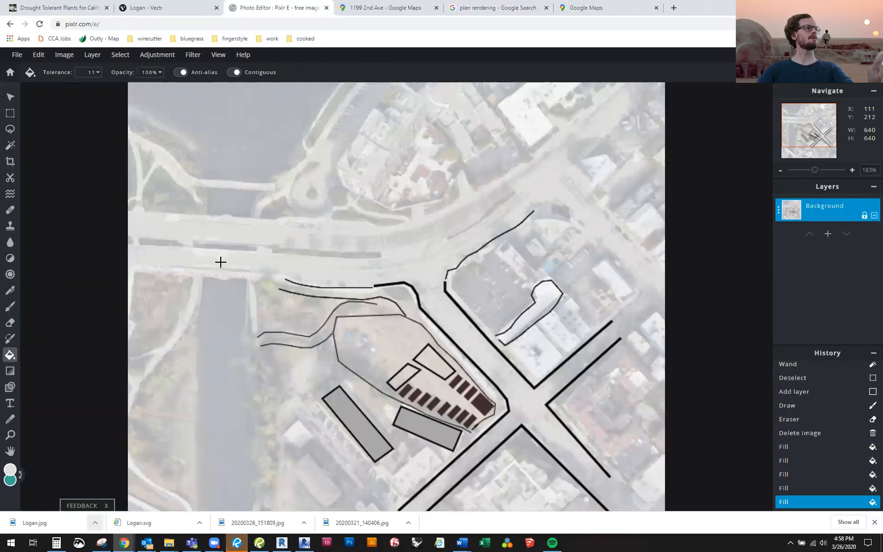
left_click(329, 240)
left_click(368, 236)
left_click(419, 230)
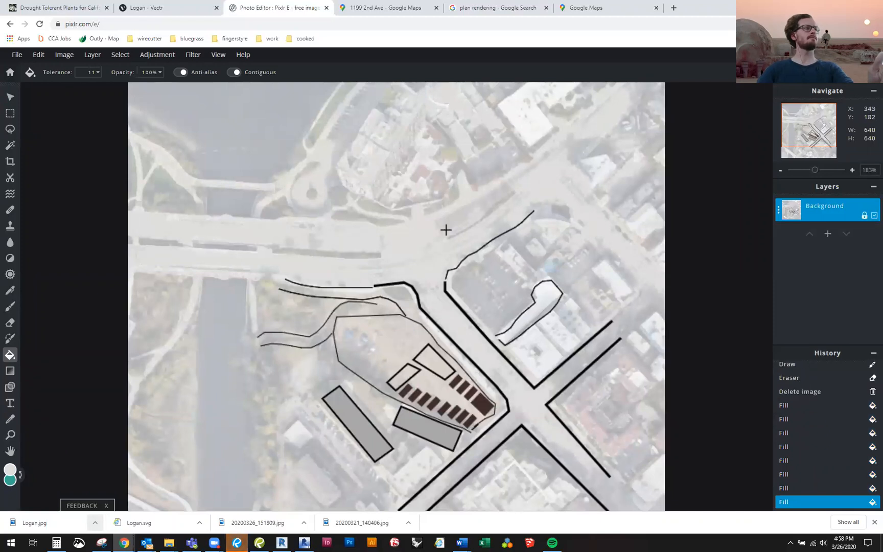
left_click(454, 220)
left_click(434, 227)
left_click(310, 235)
left_click(326, 199)
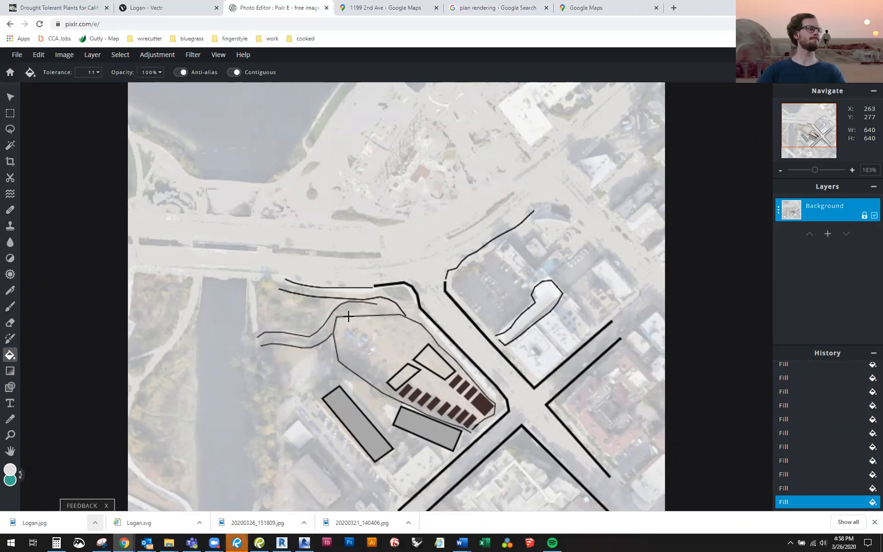
Step: Return to the Delete image state in the history to discard the light grey fills
scroll(802, 398, "up", 1)
left_click(800, 381)
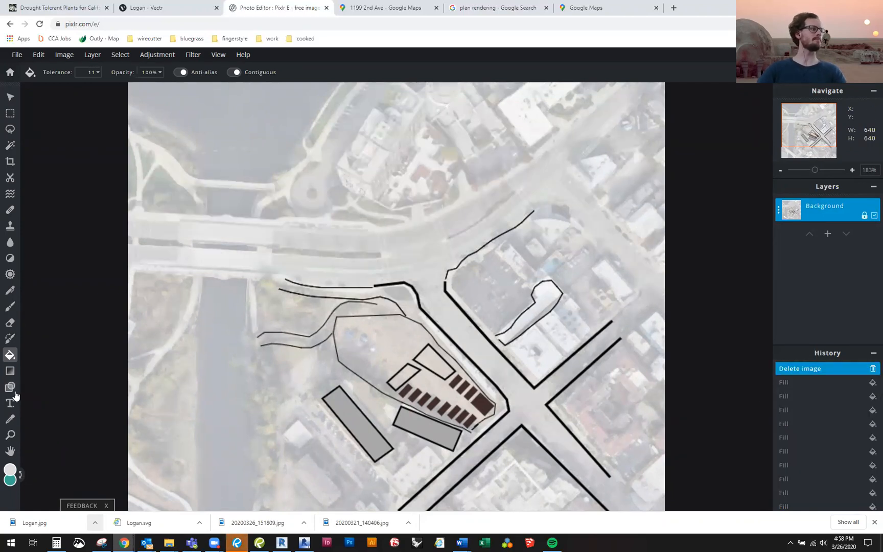
Step: Examine the site outline, the grey buildings and the dark parking blocks up close with the Zoom and Hand tools
left_click(11, 437)
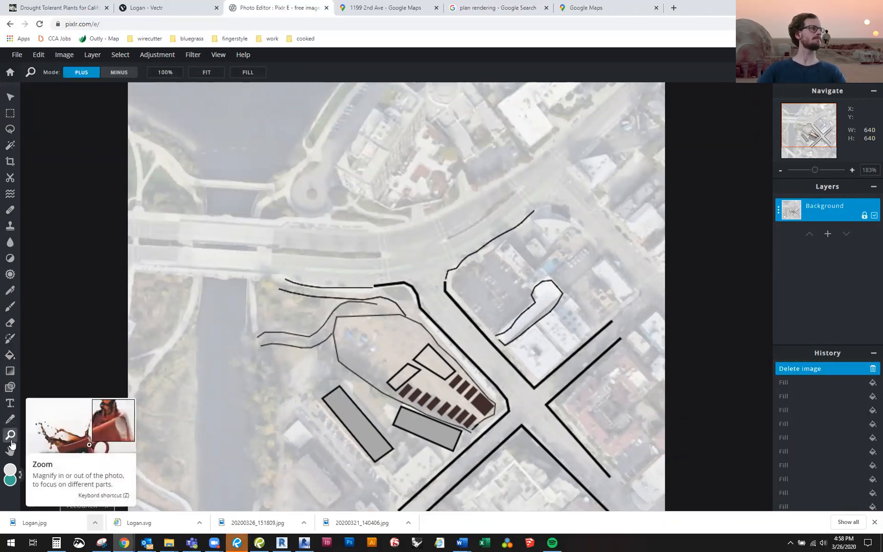
left_click(310, 397)
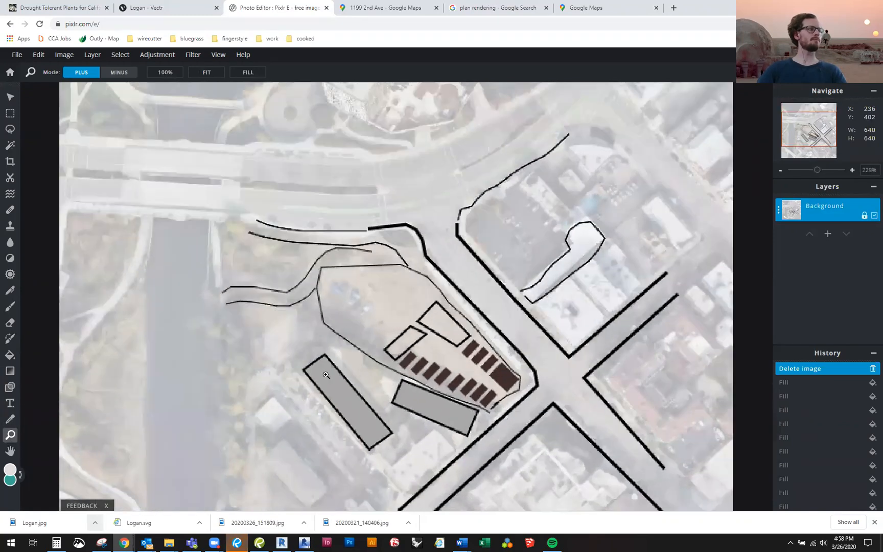
scroll(337, 369, "down", 4)
scroll(378, 362, "up", 9)
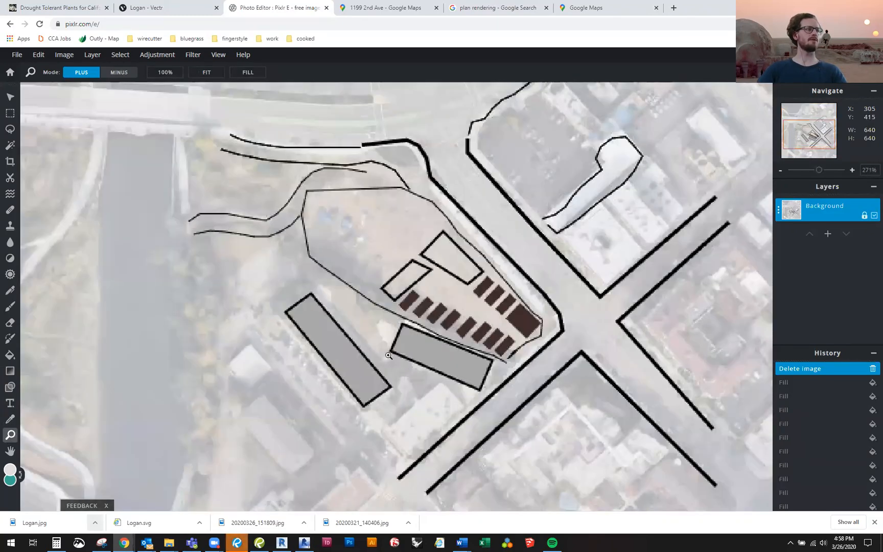
left_click(10, 451)
left_click_drag(423, 358, 345, 397)
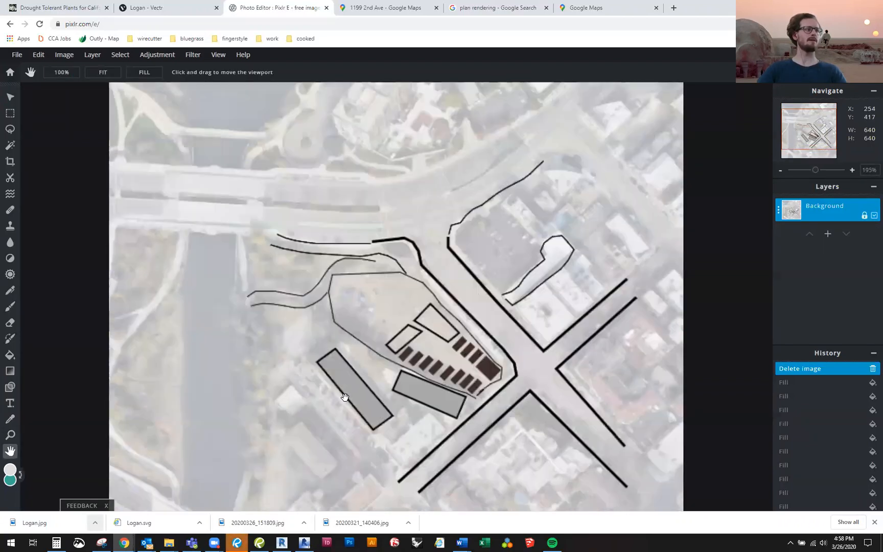
scroll(399, 393, "up", 5)
scroll(476, 303, "up", 2)
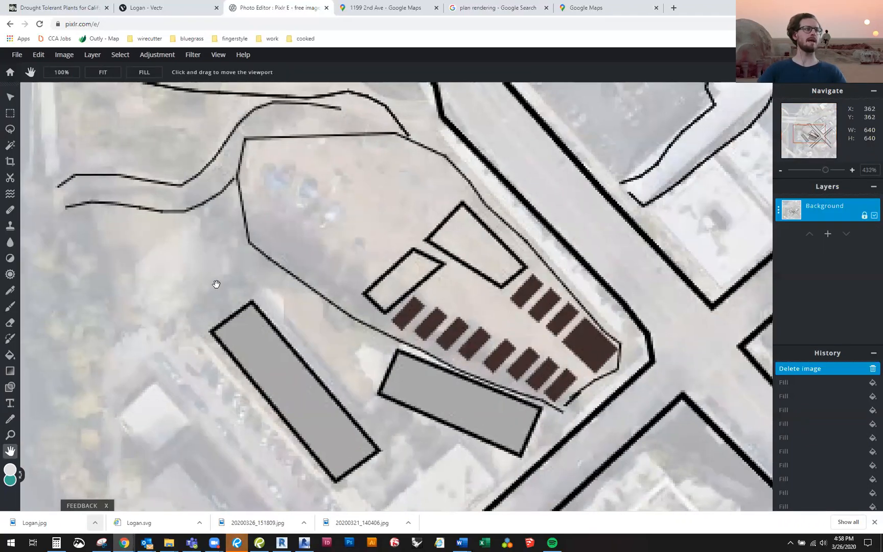
scroll(670, 325, "right", 5)
left_click_drag(535, 345, 404, 301)
scroll(424, 294, "down", 3)
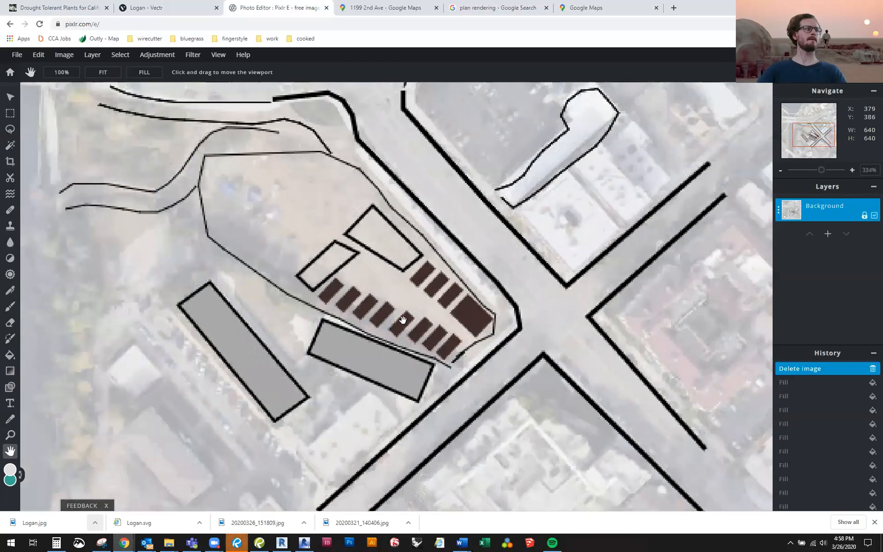
scroll(420, 332, "down", 4)
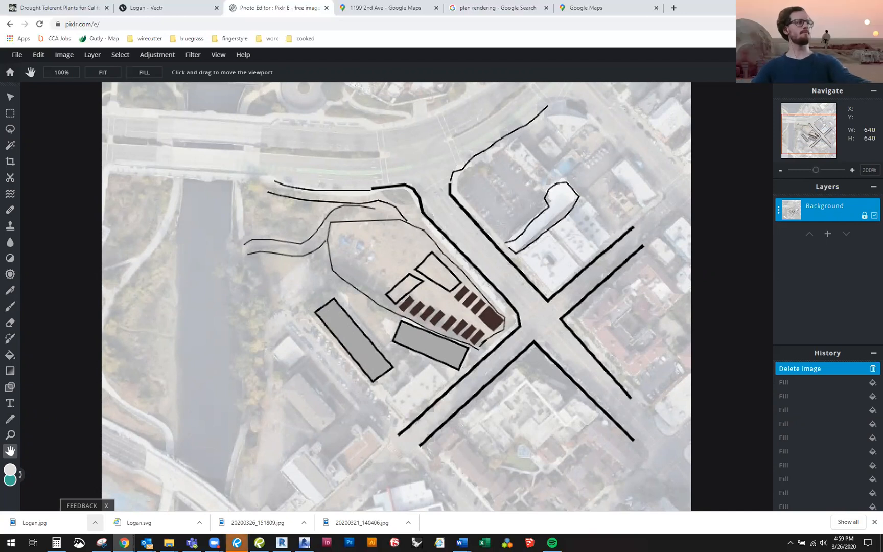
Step: Unlock the Background layer, and toggle its visibility off and back on
left_click(11, 99)
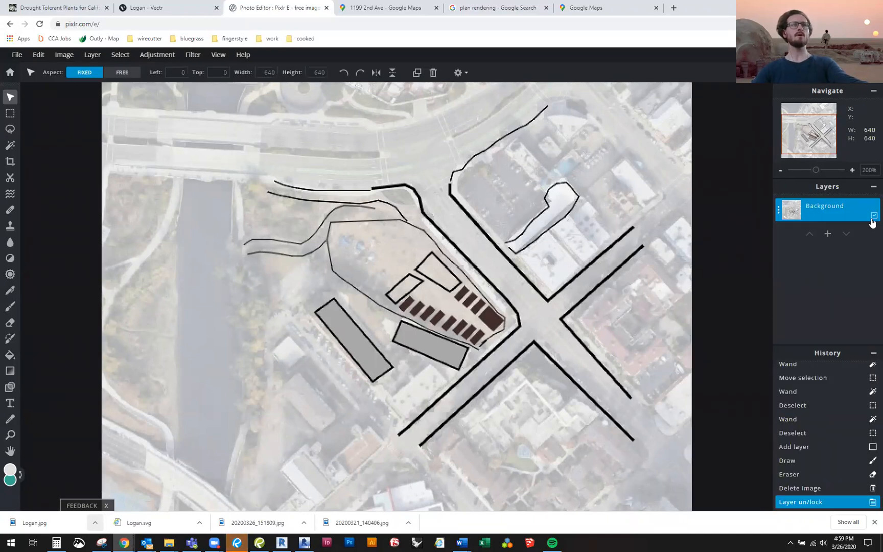
left_click(873, 216)
left_click(873, 216)
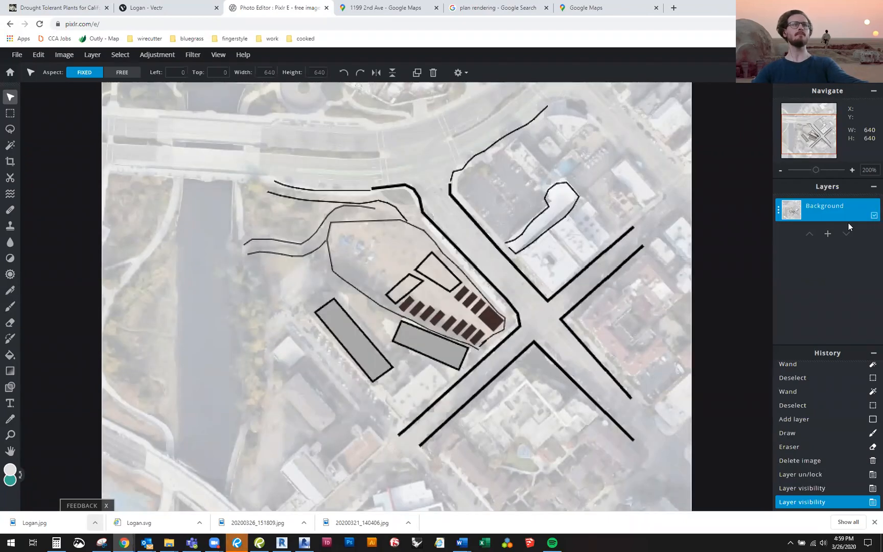
Step: Add an empty layer above Background and brush a broad soft light grey patch over the site outline and surrounding streets
left_click(827, 233)
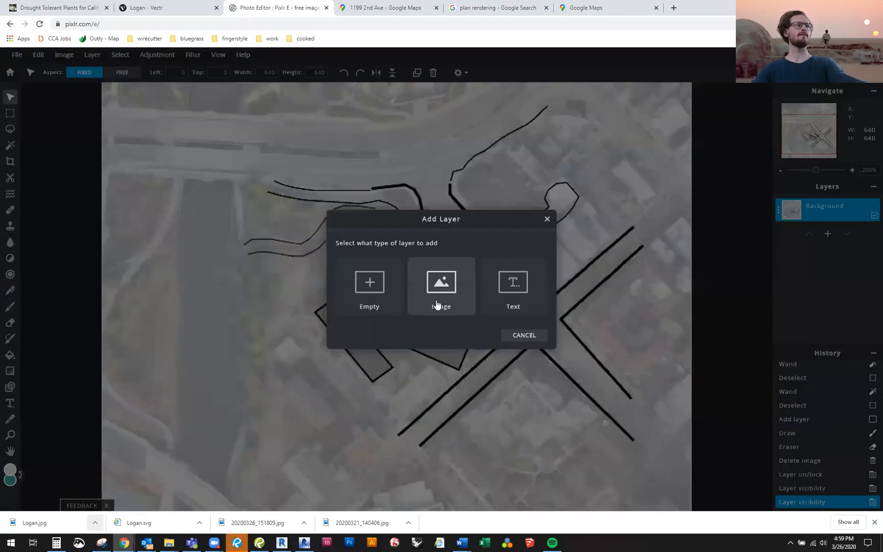
left_click(547, 220)
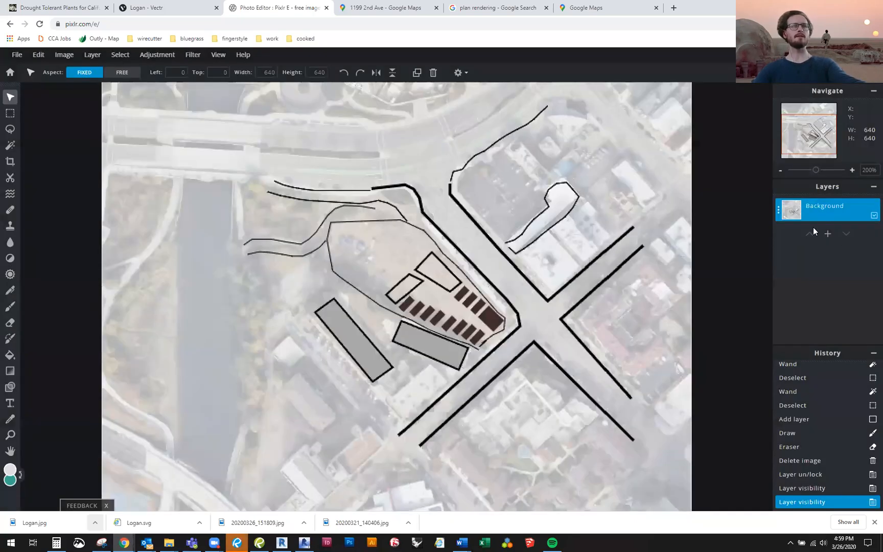
left_click(828, 235)
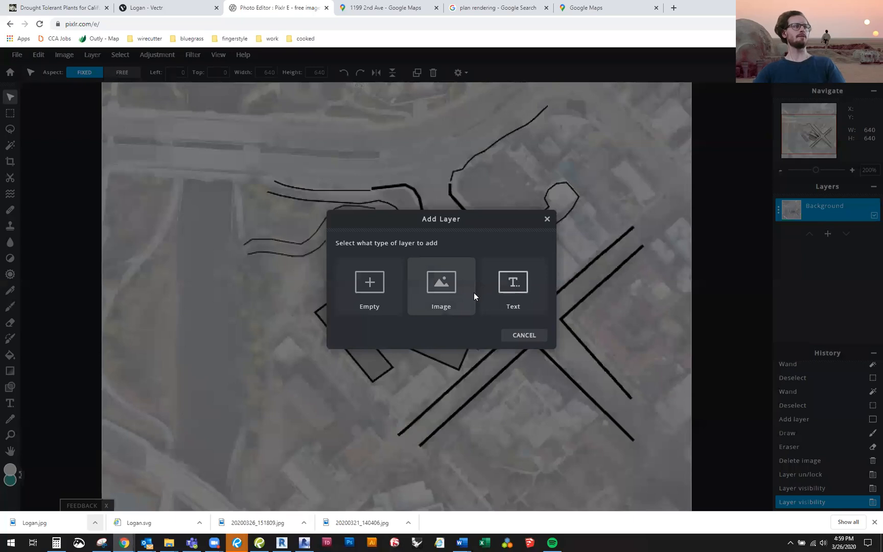
left_click(376, 292)
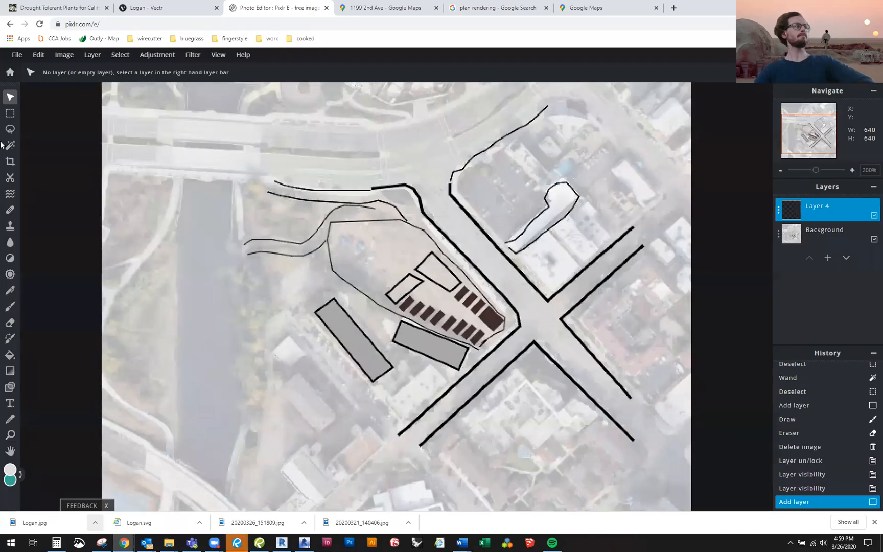
left_click(11, 306)
mouse_move(286, 286)
left_mouse_down()
mouse_move(322, 240)
mouse_move(387, 212)
mouse_move(420, 319)
mouse_move(443, 271)
left_mouse_up()
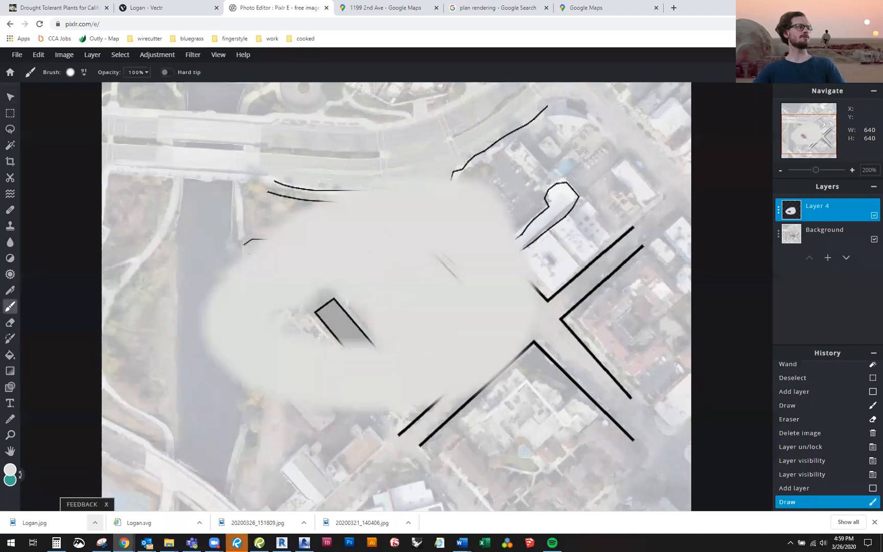
Step: Set the main colour to orange #D28E05 and brush it broadly over the site, the intersection and the adjoining blocks on Layer 4
left_click(14, 471)
left_click_drag(433, 238, 450, 241)
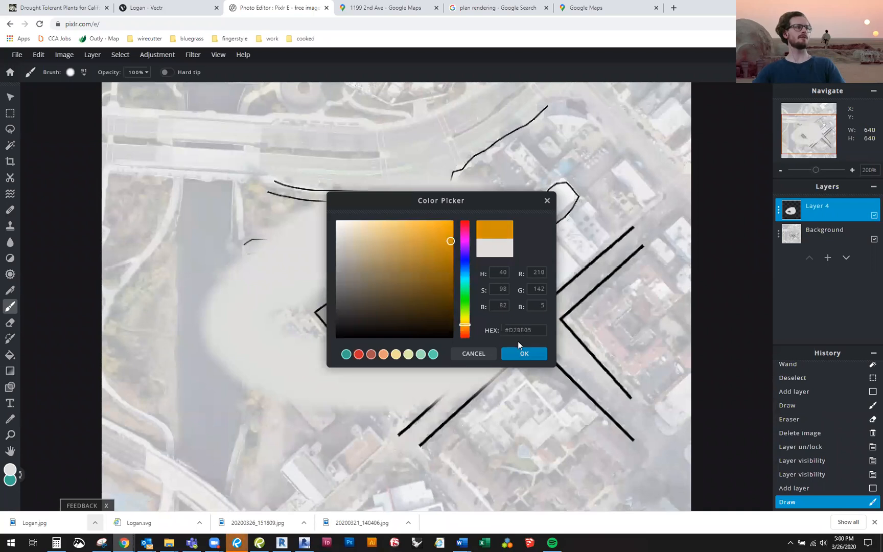
left_click(524, 353)
mouse_move(531, 240)
left_mouse_down()
mouse_move(587, 287)
mouse_move(486, 230)
mouse_move(458, 341)
mouse_move(424, 312)
left_mouse_up()
Step: Move Layer 4 beneath Background, try lower transparency values on Background, and restore its transparency to 100
left_click_drag(818, 210, 820, 241)
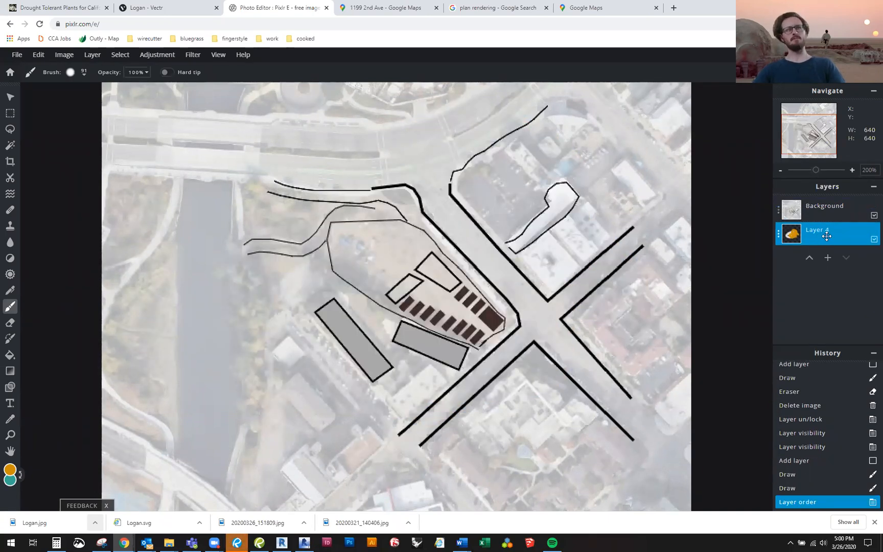
left_click(828, 207)
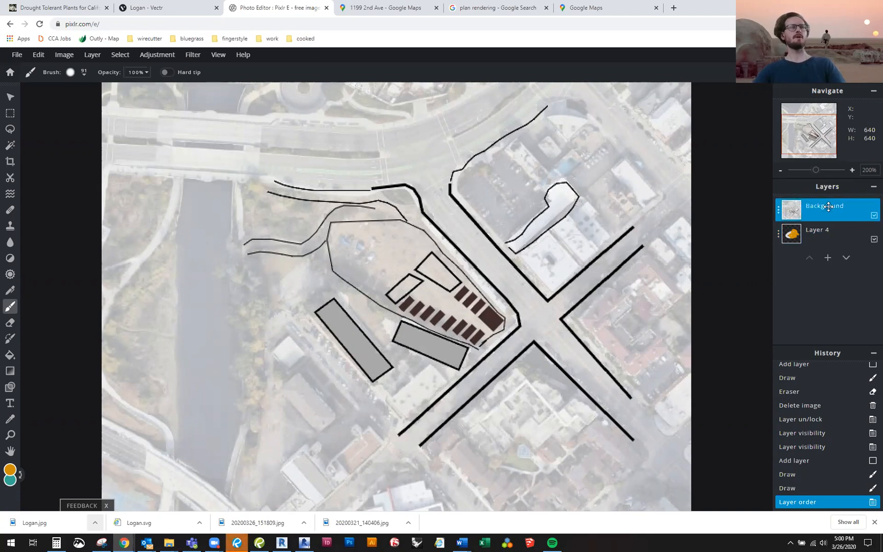
left_click(823, 207)
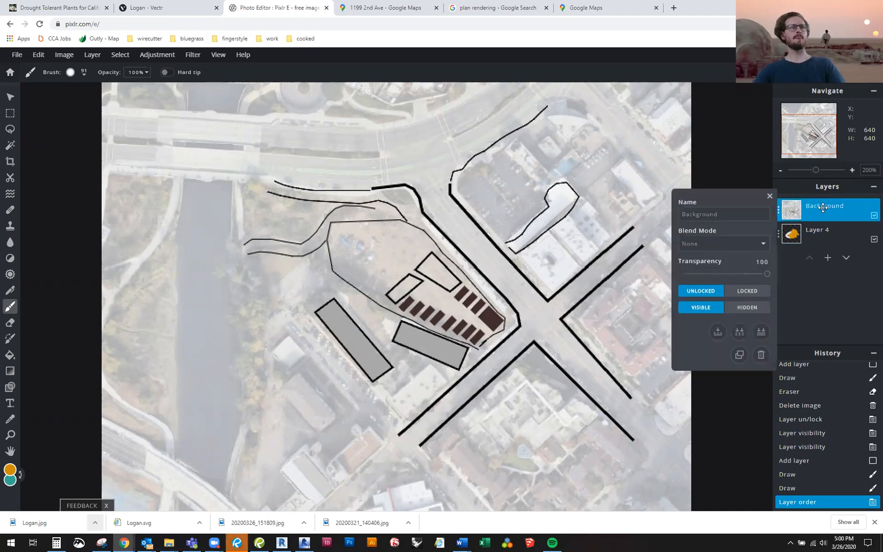
left_click_drag(766, 275, 693, 279)
left_click(761, 275)
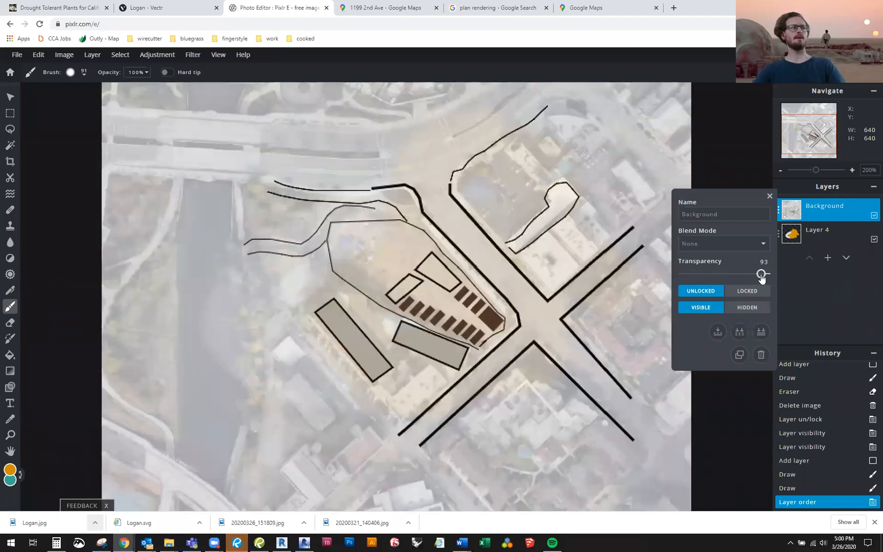
left_click_drag(768, 275, 777, 274)
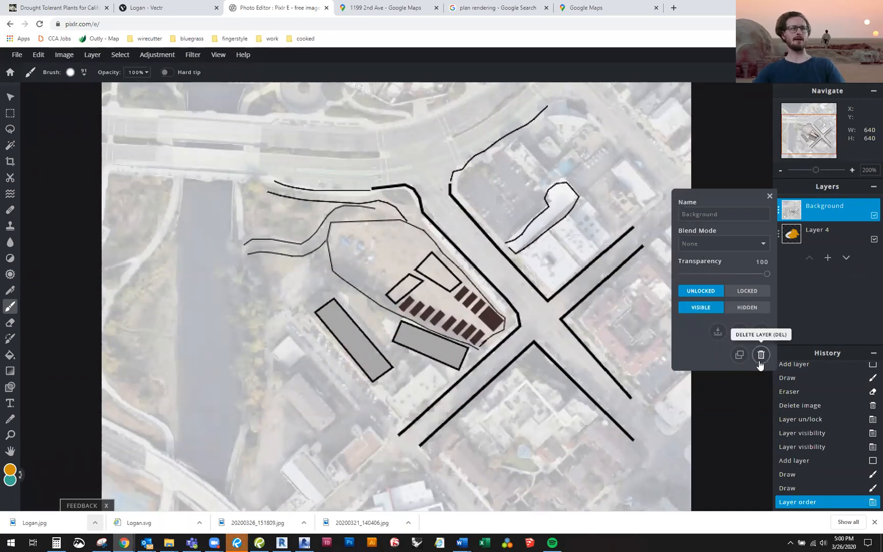
Step: Look through the Background layer's blend modes without choosing one, and move Layer 4 back above Background
left_click(716, 246)
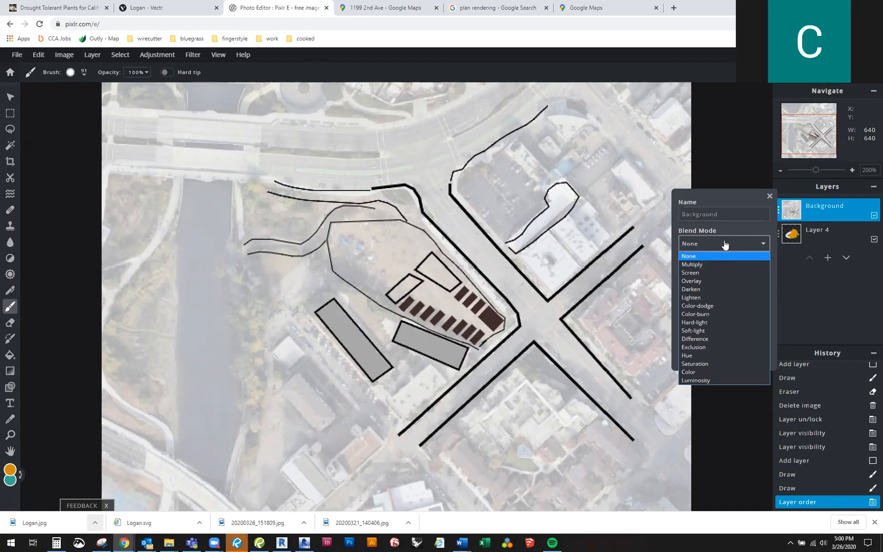
left_click(720, 196)
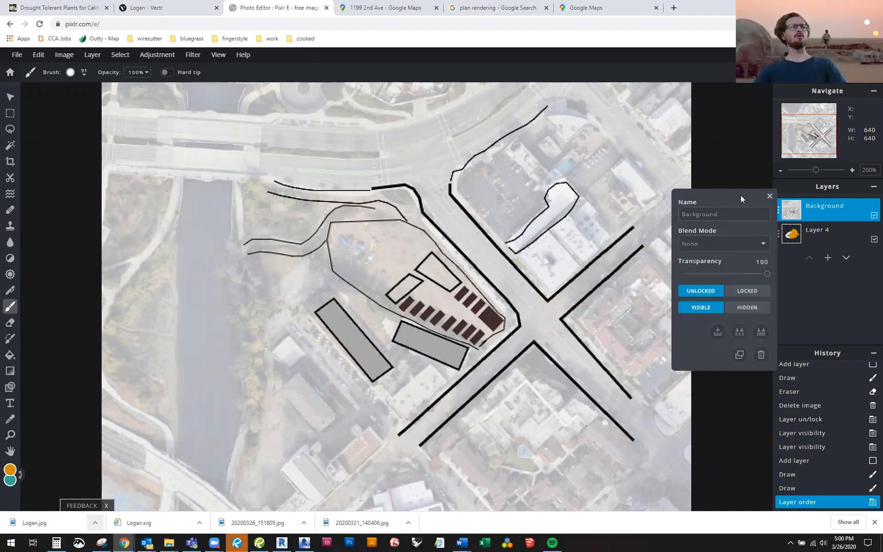
left_click(770, 198)
left_click_drag(820, 229, 820, 209)
Step: Lock Layer 4 and brush more orange over the light grey area on the river side of the site
mouse_move(511, 283)
left_mouse_down()
mouse_move(474, 310)
mouse_move(477, 304)
mouse_move(386, 339)
mouse_move(418, 277)
mouse_move(475, 204)
mouse_move(350, 236)
mouse_move(429, 356)
mouse_move(342, 271)
left_mouse_up()
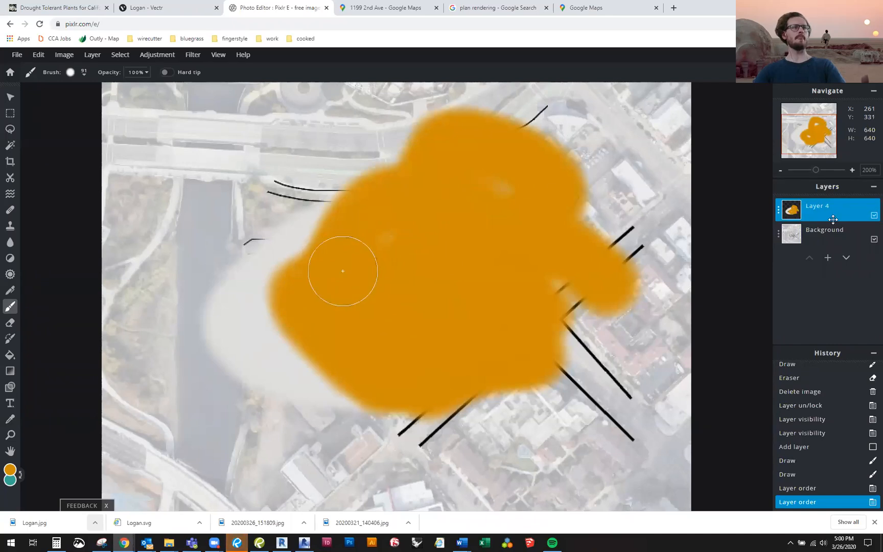
left_click(831, 211)
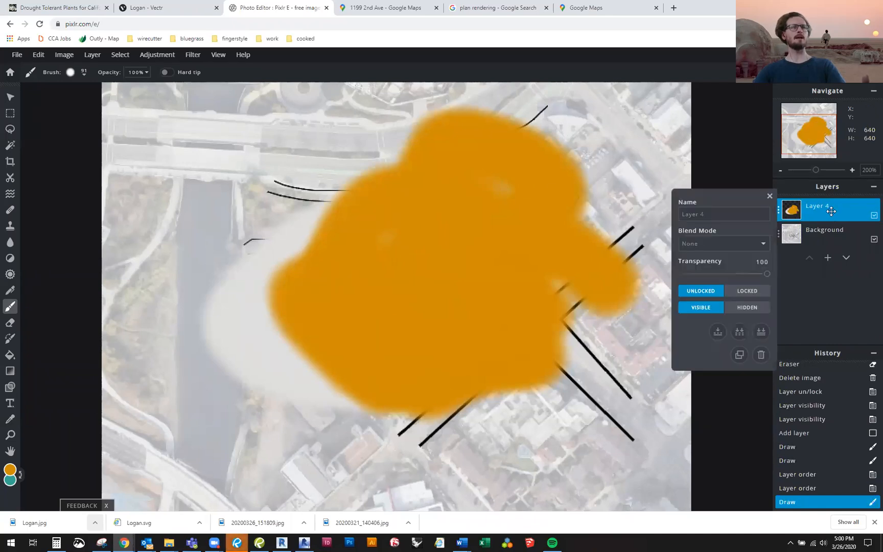
left_click(747, 290)
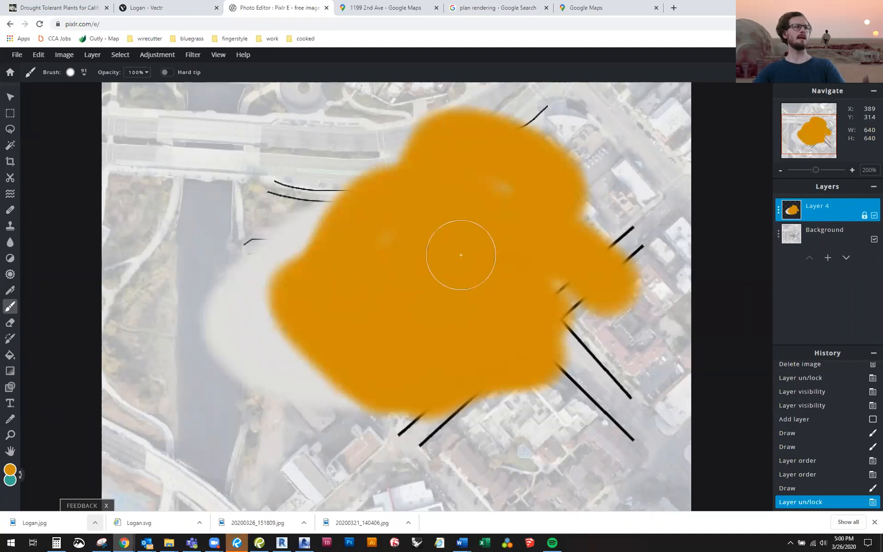
mouse_move(357, 272)
left_mouse_down()
mouse_move(311, 184)
mouse_move(284, 199)
mouse_move(290, 331)
mouse_move(286, 368)
left_mouse_up()
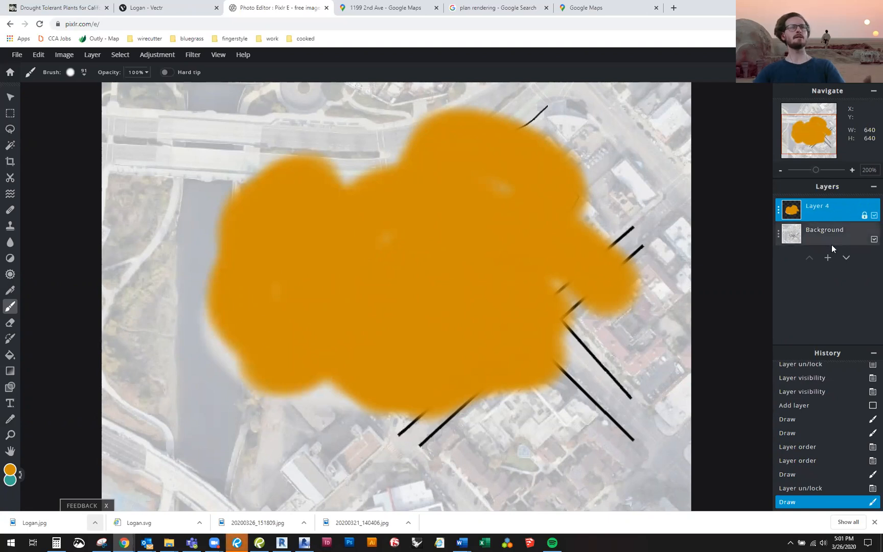
Step: Unlock Layer 4, and move it beneath Background and back to the top of the layer order
left_click(849, 211)
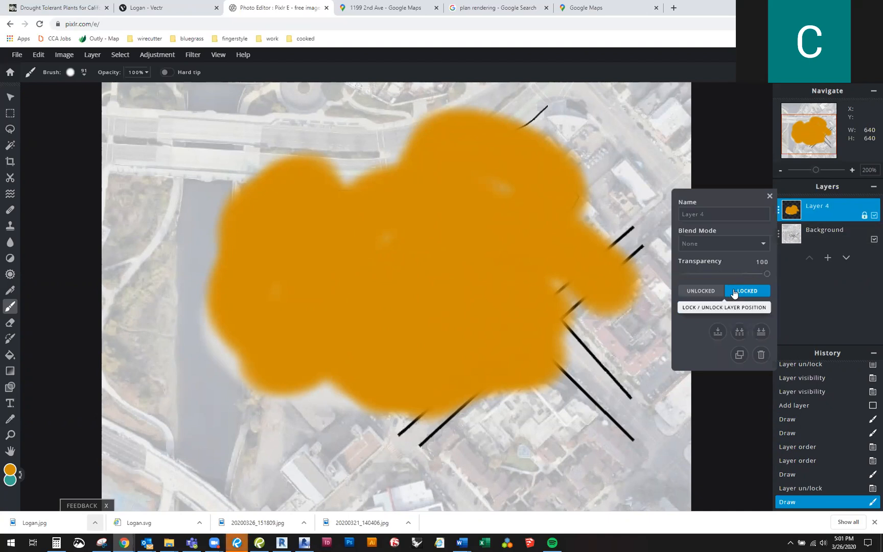
left_click(700, 291)
mouse_move(825, 211)
left_mouse_down()
mouse_move(825, 239)
mouse_move(812, 221)
mouse_move(815, 205)
mouse_move(822, 252)
mouse_move(820, 206)
mouse_move(835, 207)
left_mouse_up()
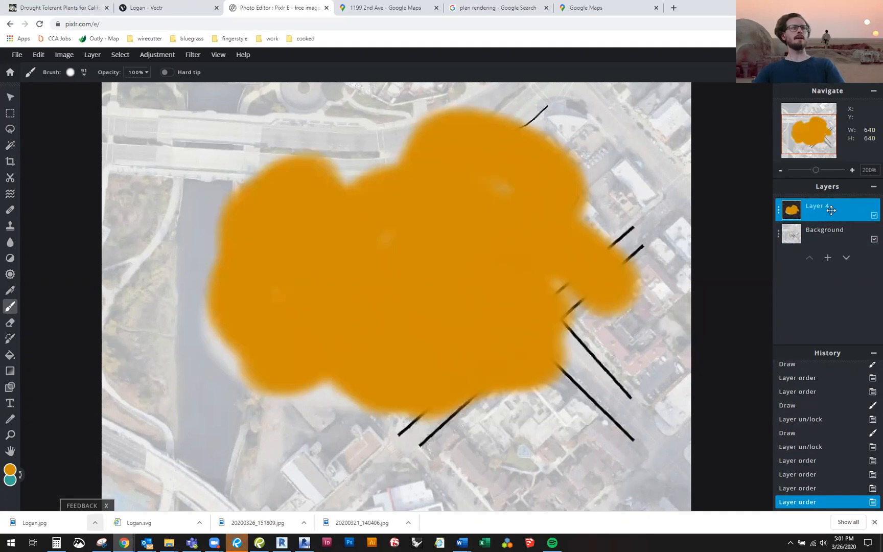
Step: Set Layer 4's blend mode to Multiply
left_click(832, 210)
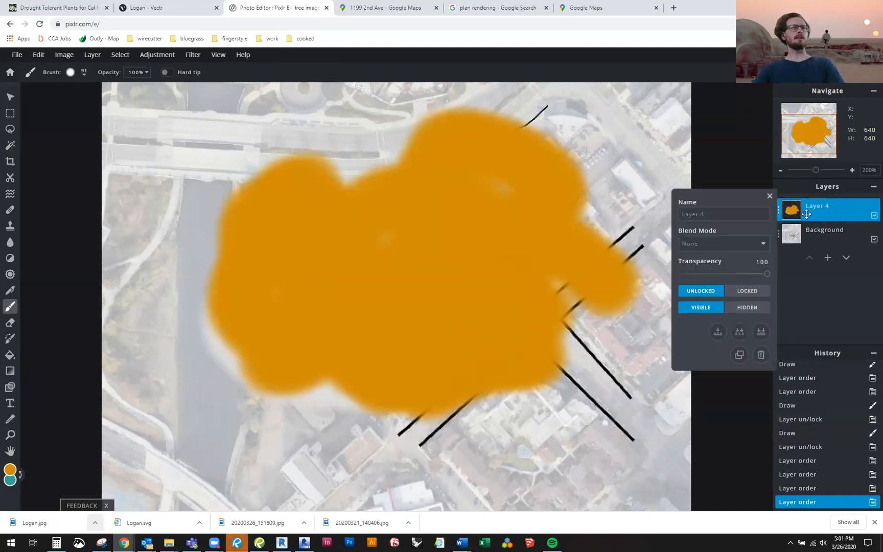
left_click(718, 245)
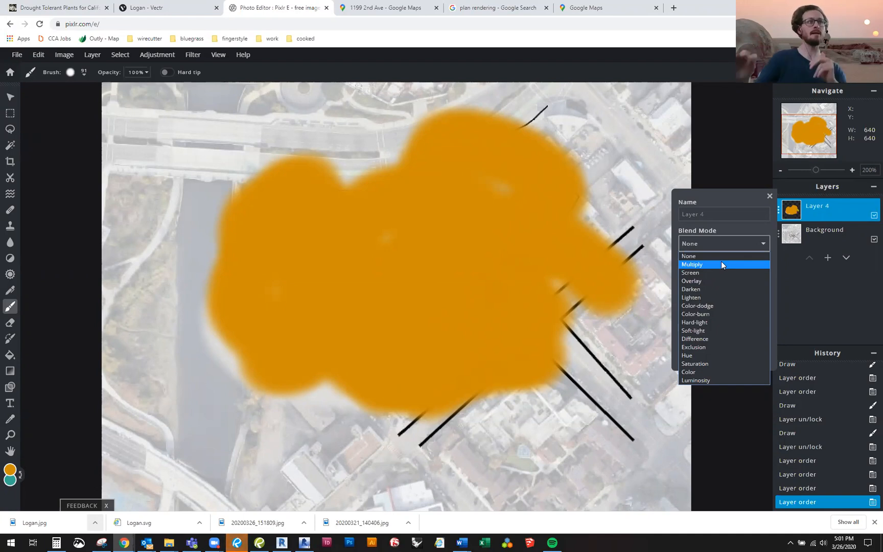
left_click(695, 267)
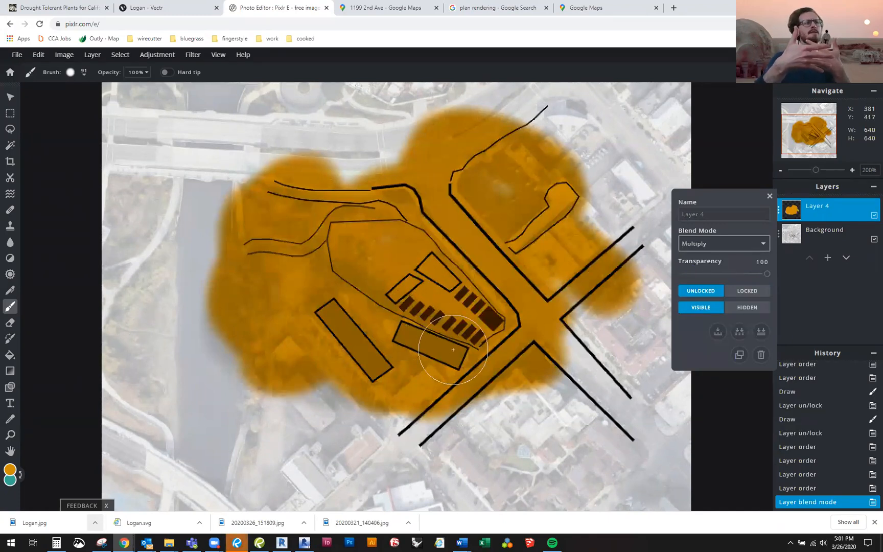
Step: Try the Screen, Overlay and Darken blend modes on Layer 4 in turn
left_click(735, 245)
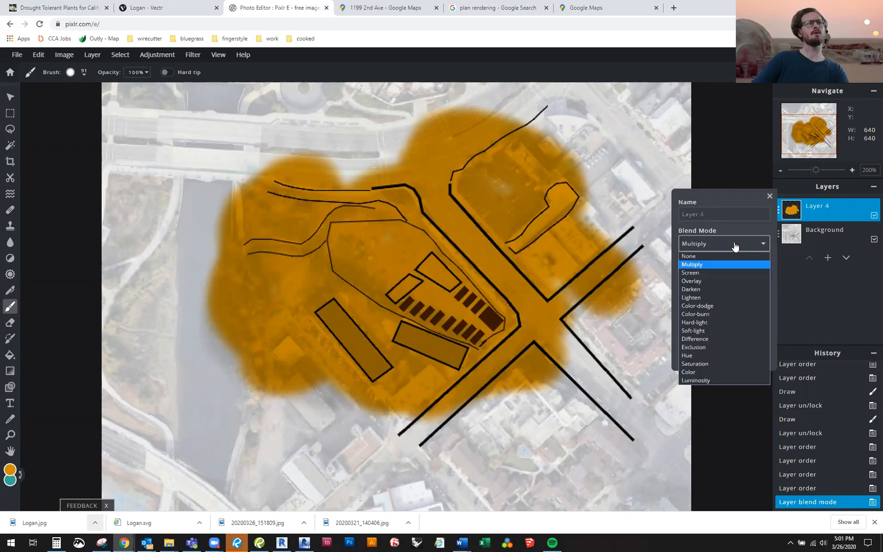
left_click(703, 272)
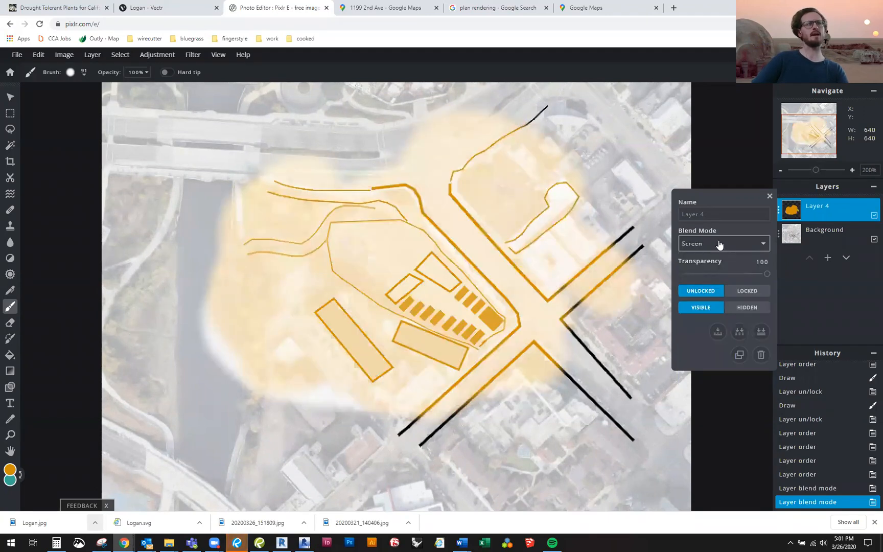
left_click(719, 244)
left_click(699, 279)
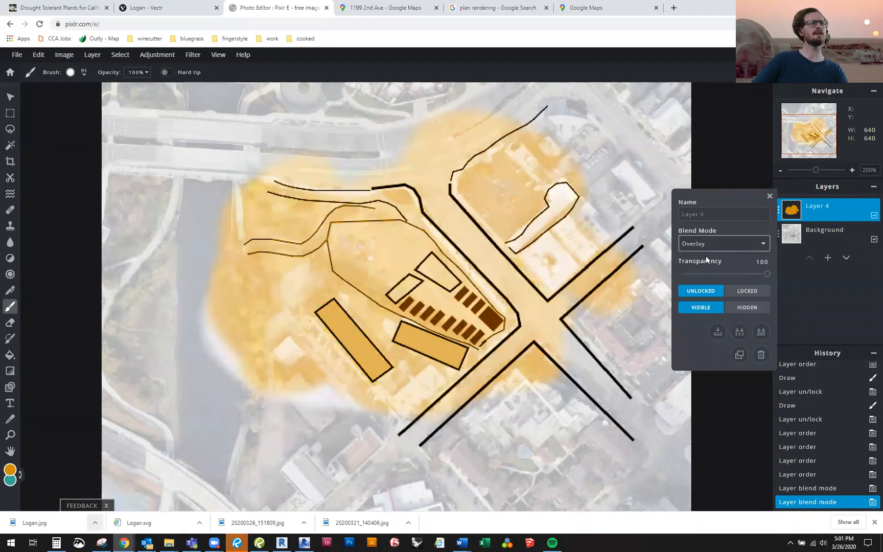
left_click(717, 244)
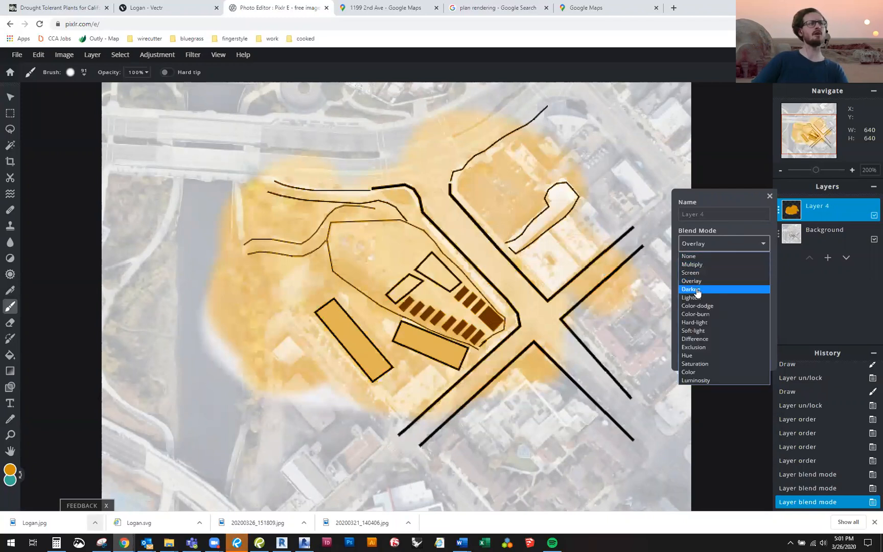
left_click(698, 287)
Step: Try the Lighten, Color-dodge and Color-burn blend modes on Layer 4 in turn
left_click(711, 243)
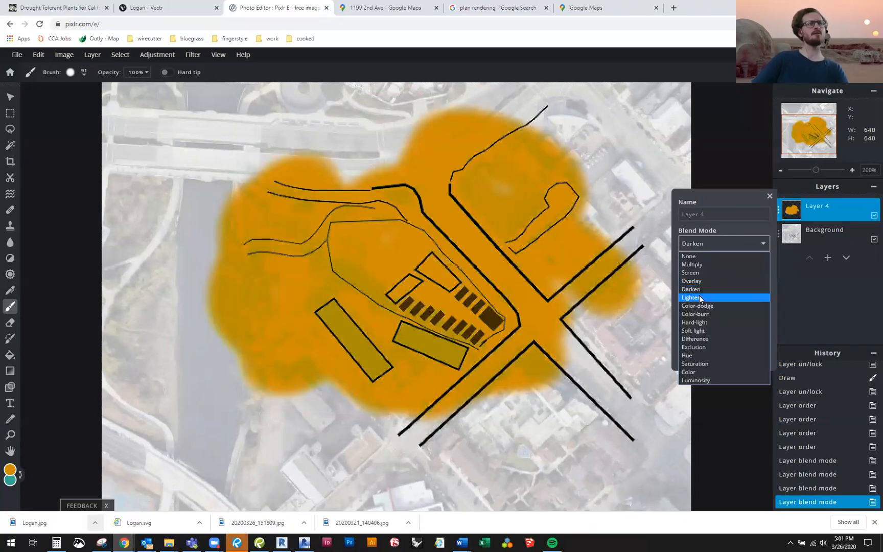
left_click(699, 297)
left_click(715, 244)
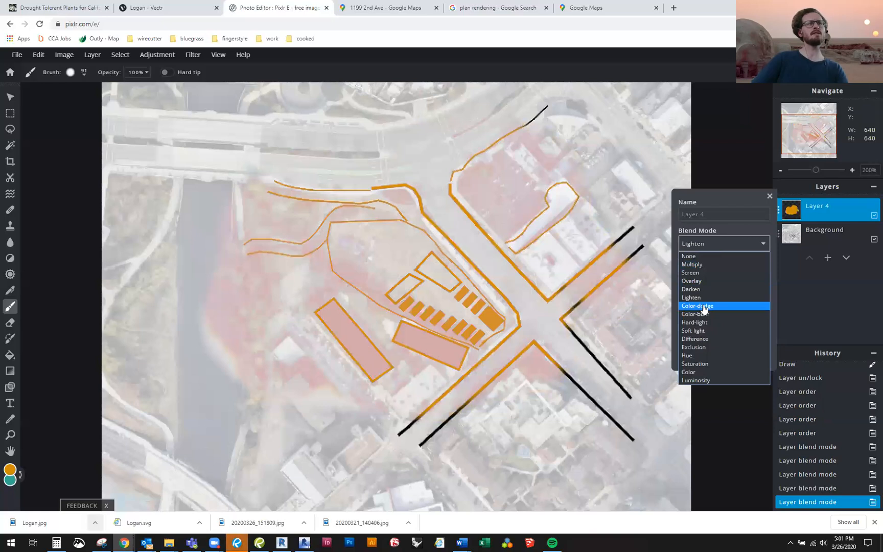
left_click(704, 306)
left_click(715, 244)
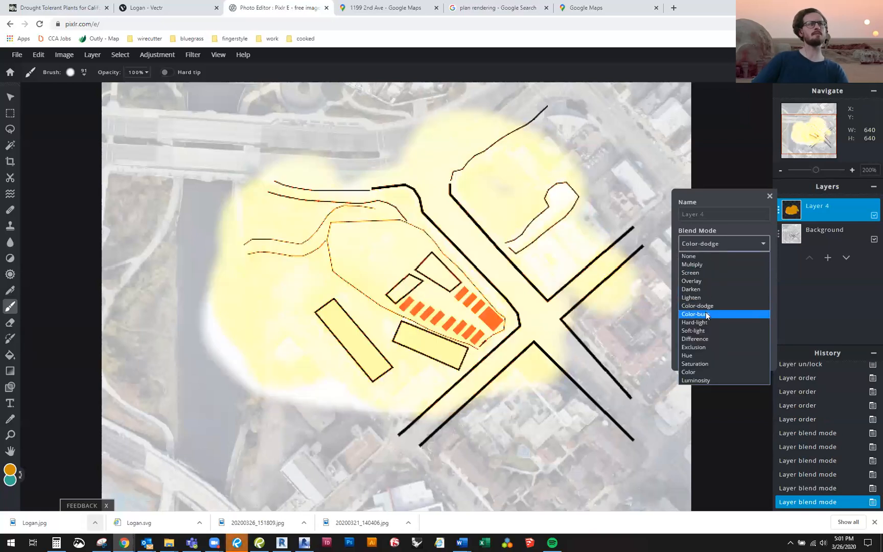
left_click(706, 314)
Step: Try the Hard-light and Soft-light blend modes on Layer 4 in turn
left_click(712, 243)
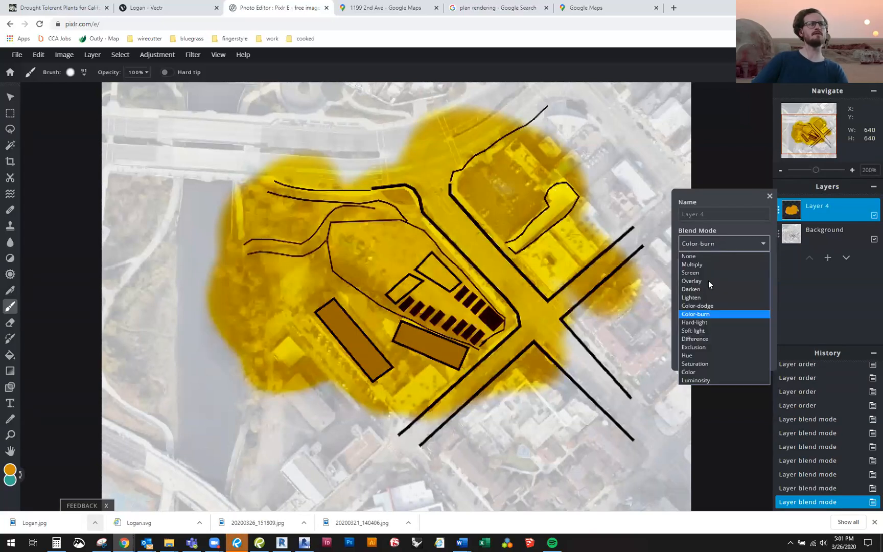
left_click(709, 322)
left_click(705, 244)
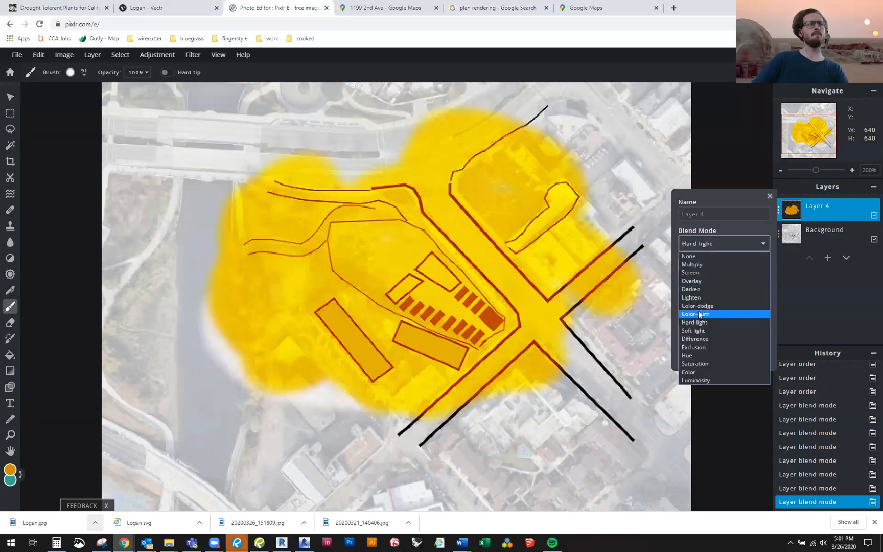
left_click(699, 322)
left_click(713, 245)
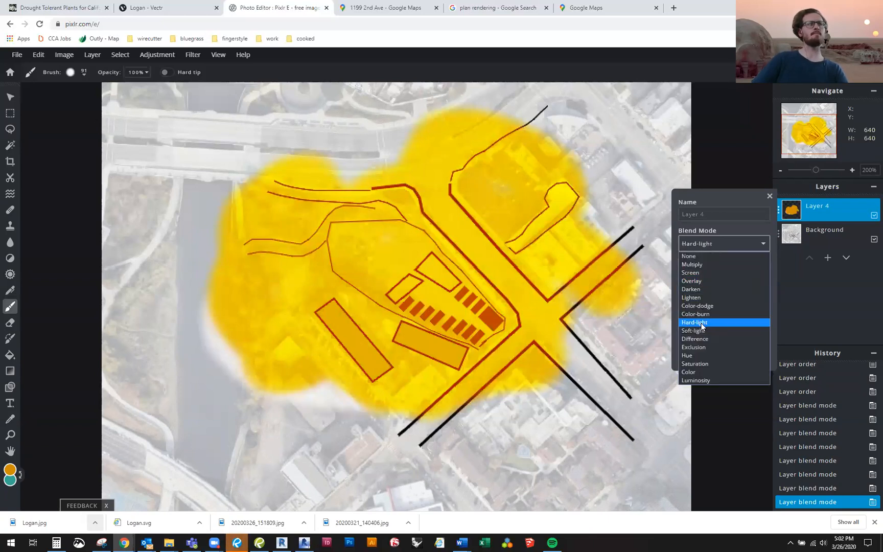
left_click(700, 330)
Step: Try the Difference blend mode on Layer 4, and switch it to Exclusion
left_click(713, 248)
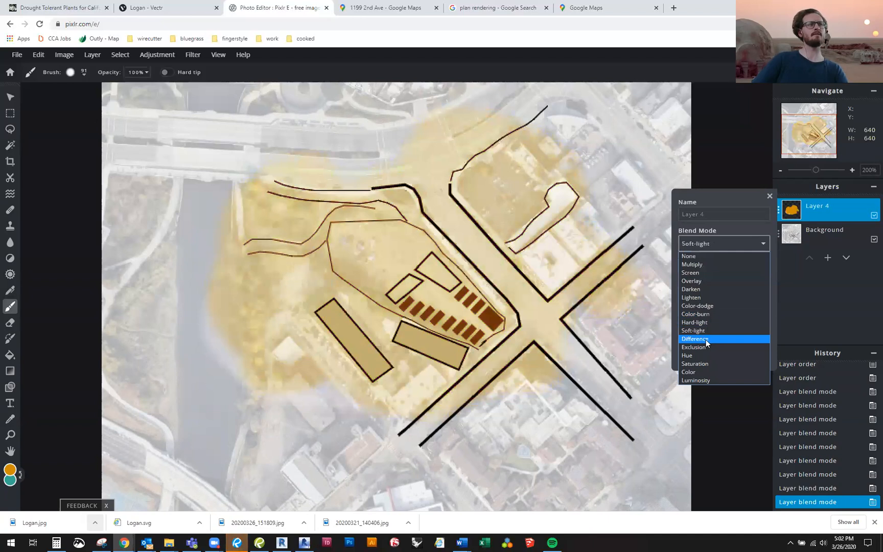
left_click(703, 338)
left_click(711, 254)
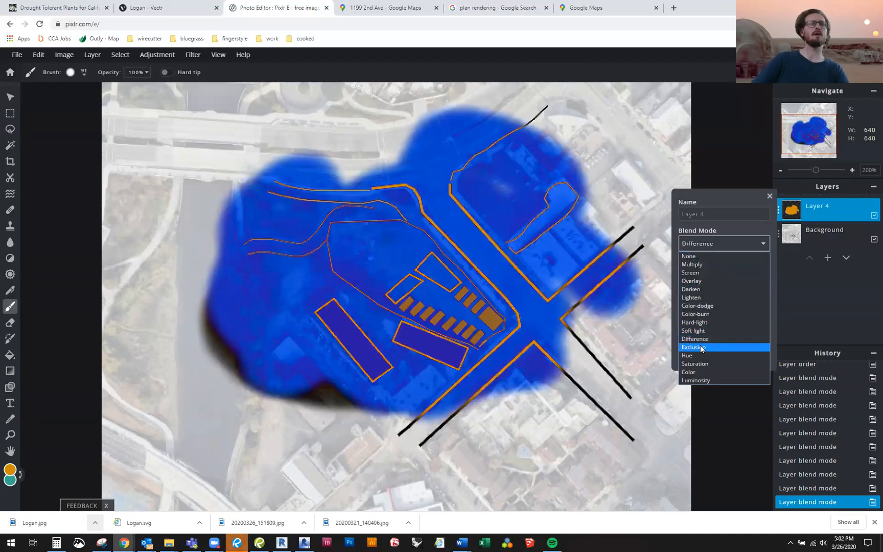
left_click(699, 347)
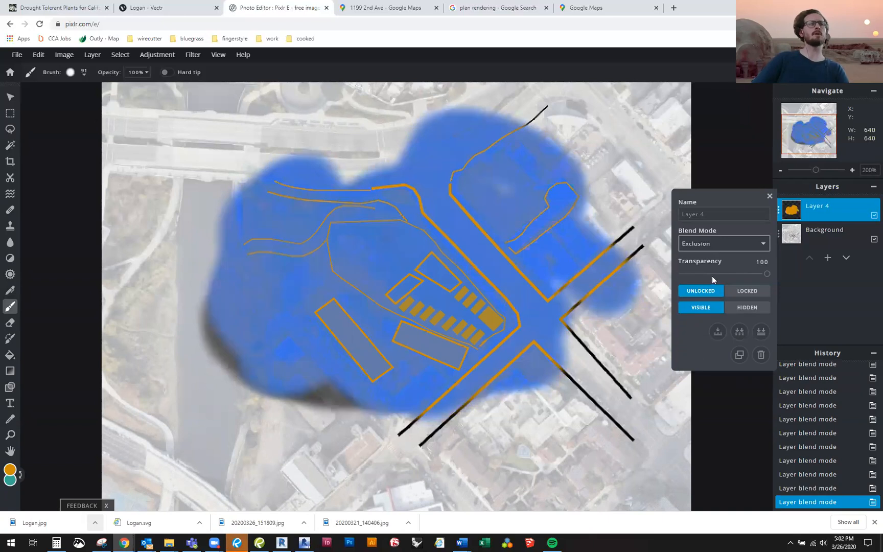
Step: Try the Saturation blend mode on Layer 4, and switch it to Color
left_click(716, 248)
left_click(708, 363)
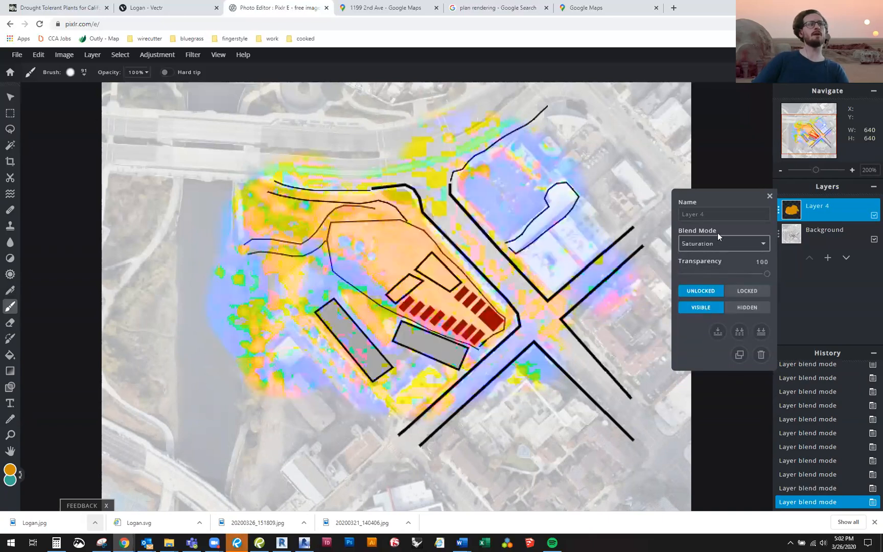
left_click(713, 243)
left_click(711, 372)
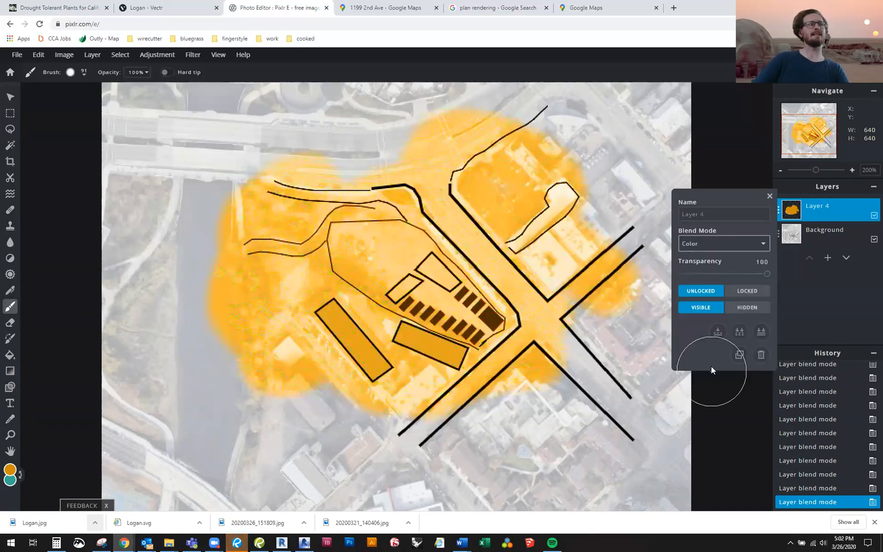
left_click(715, 245)
left_click(850, 204)
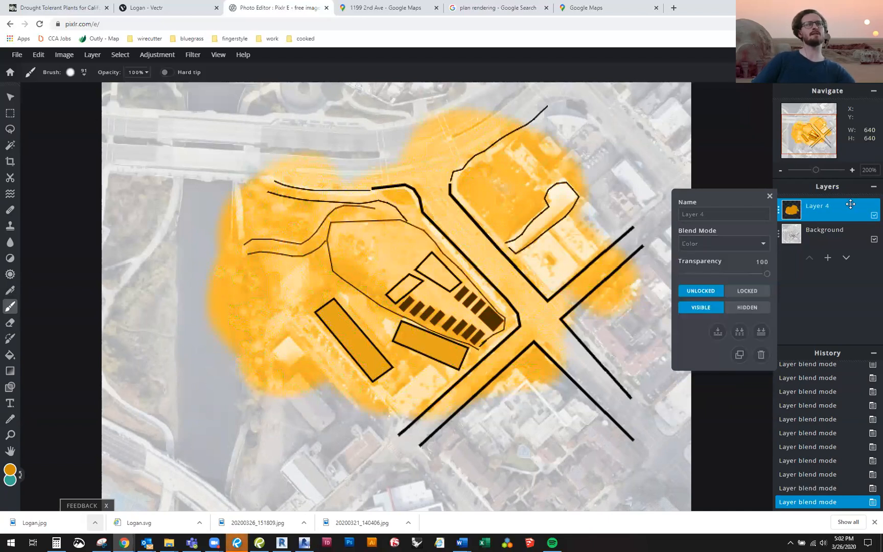
left_click(769, 197)
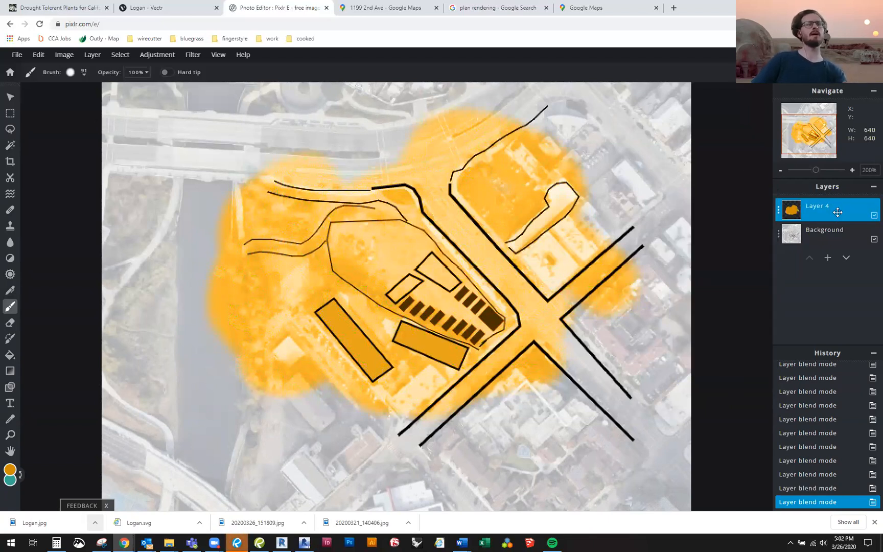
Step: Hide Layer 4 and add a new empty layer above it
left_click(872, 220)
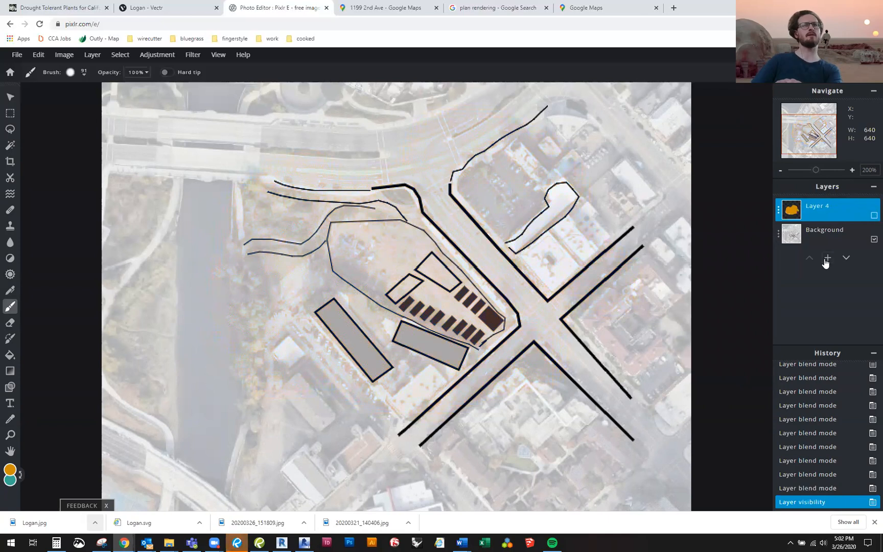
left_click(827, 258)
Step: Set the brush colour to light orange #F9D697 and paint a broad soft area over the upper-left part of the plan
left_click(374, 286)
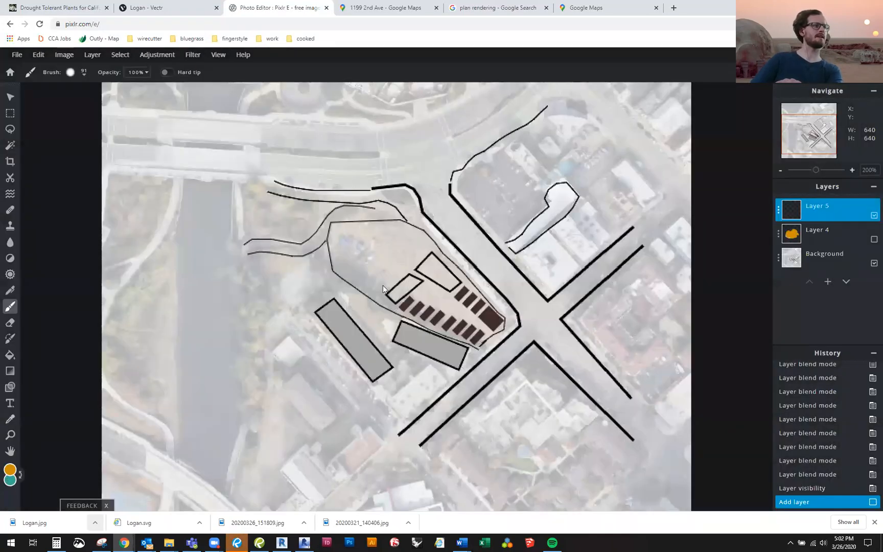
left_click(408, 354)
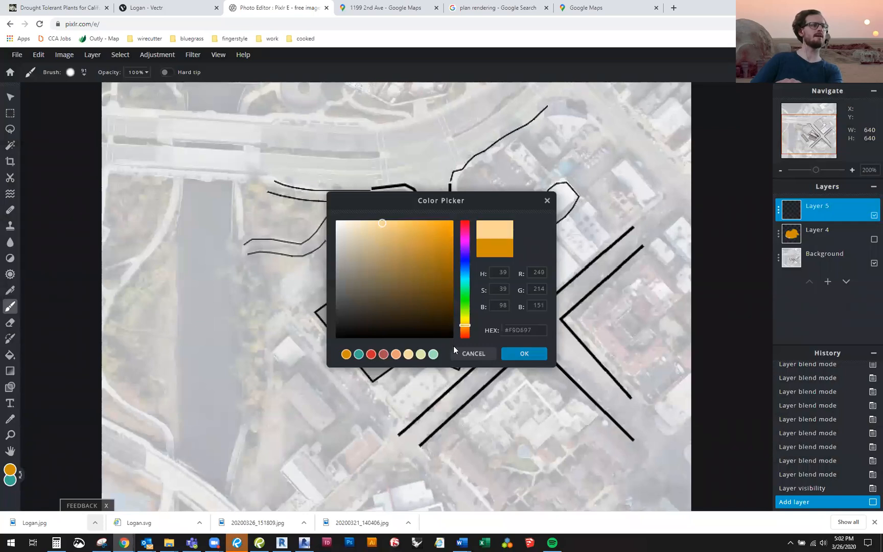
left_click(529, 353)
mouse_move(346, 134)
left_mouse_down()
mouse_move(138, 220)
mouse_move(480, 118)
mouse_move(256, 227)
mouse_move(314, 260)
left_mouse_up()
scroll(315, 260, "down", 4)
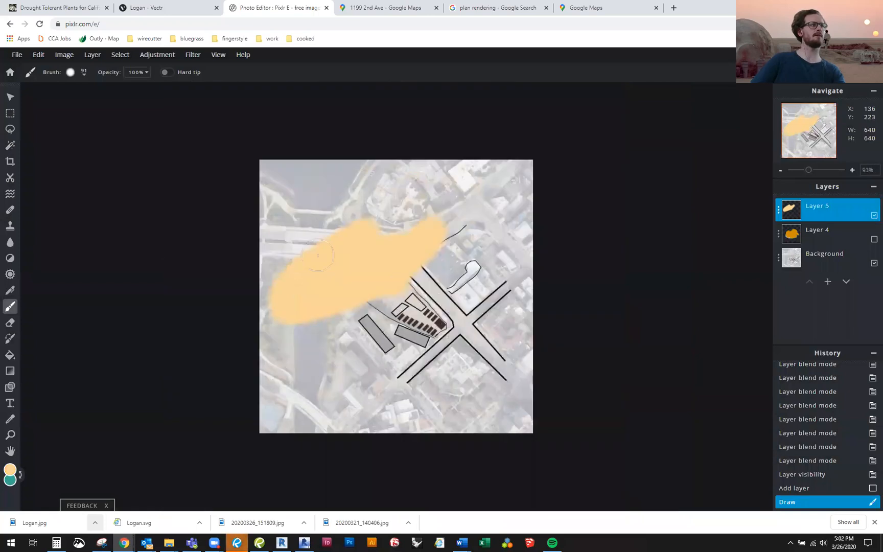
Step: Enlarge the brush to 438 px and paint the whole canvas light orange on Layer 5
scroll(314, 260, "up", 1)
left_click(84, 72)
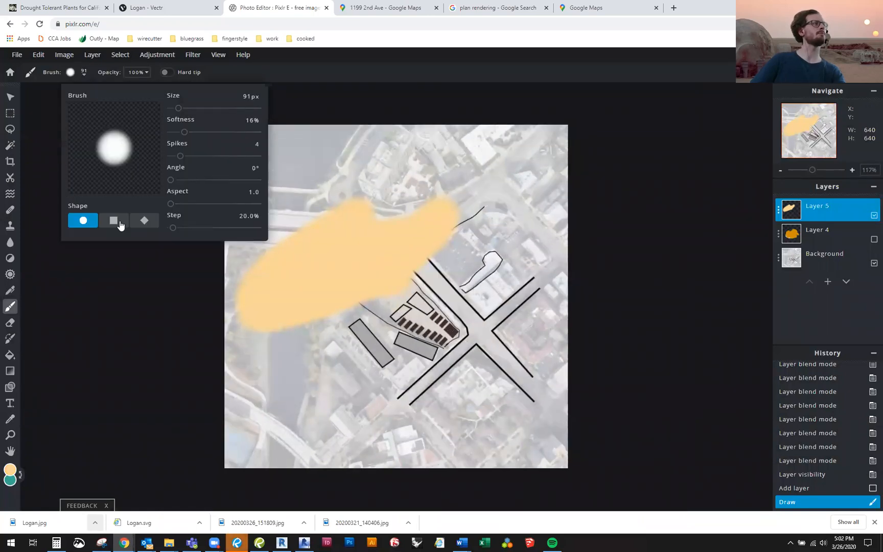
left_click_drag(178, 108, 204, 108)
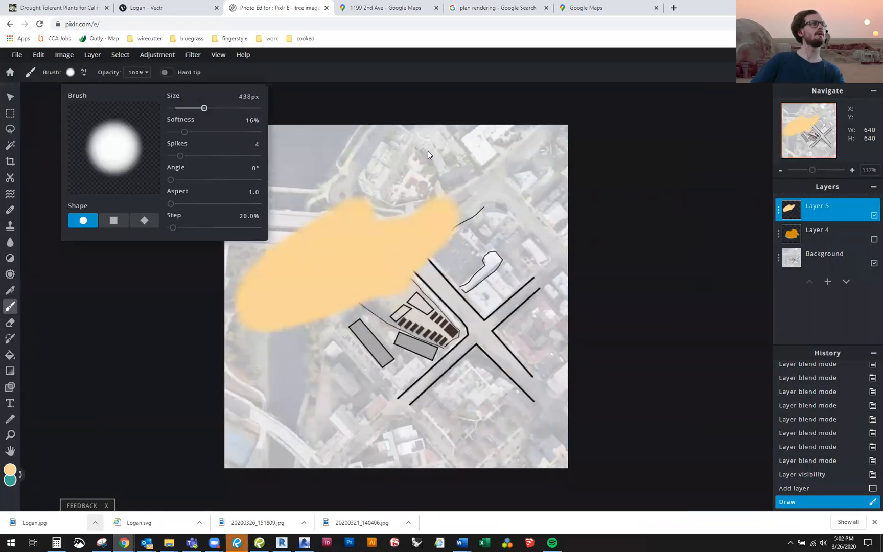
left_click_drag(335, 209, 378, 188)
mouse_move(219, 215)
left_mouse_down()
mouse_move(257, 141)
mouse_move(348, 339)
mouse_move(236, 411)
mouse_move(543, 396)
mouse_move(472, 280)
mouse_move(477, 228)
mouse_move(426, 121)
mouse_move(446, 186)
left_mouse_up()
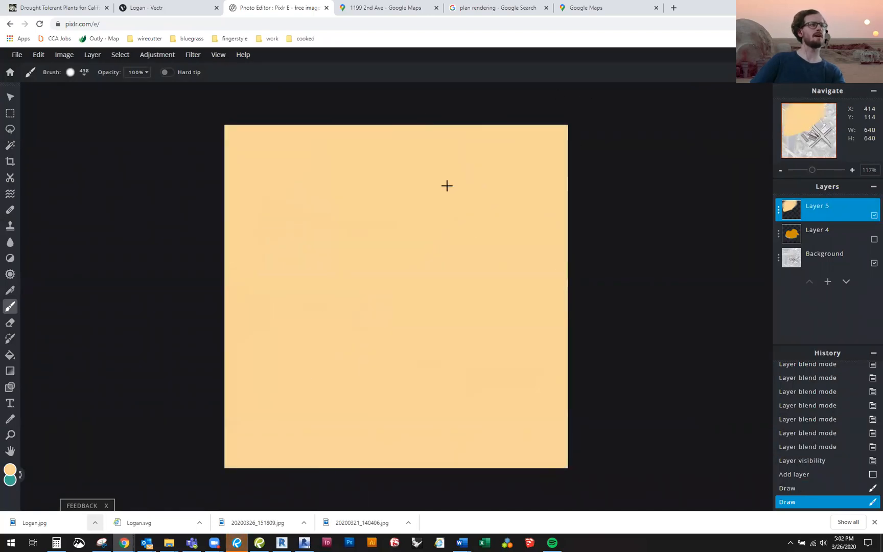
Step: Set Layer 5's transparency to 83 and its blend mode to Overlay
left_click(836, 211)
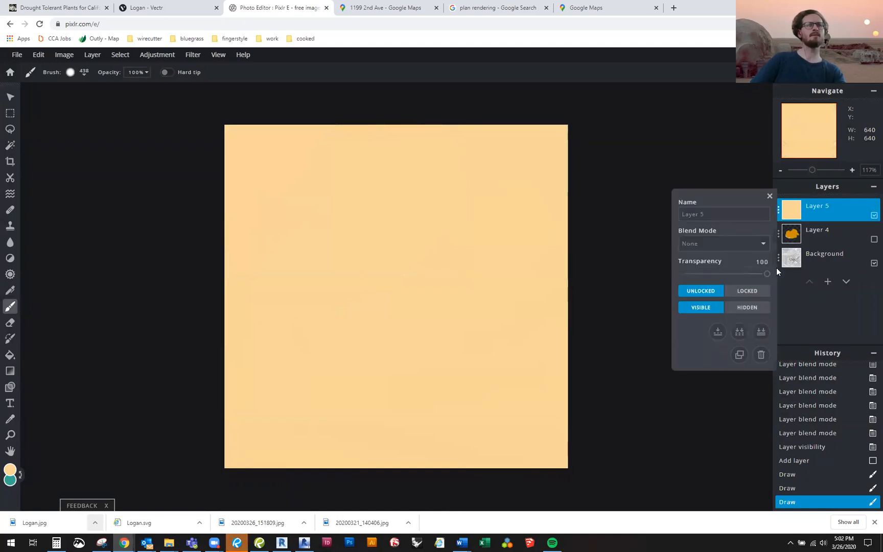
left_click_drag(766, 273, 752, 273)
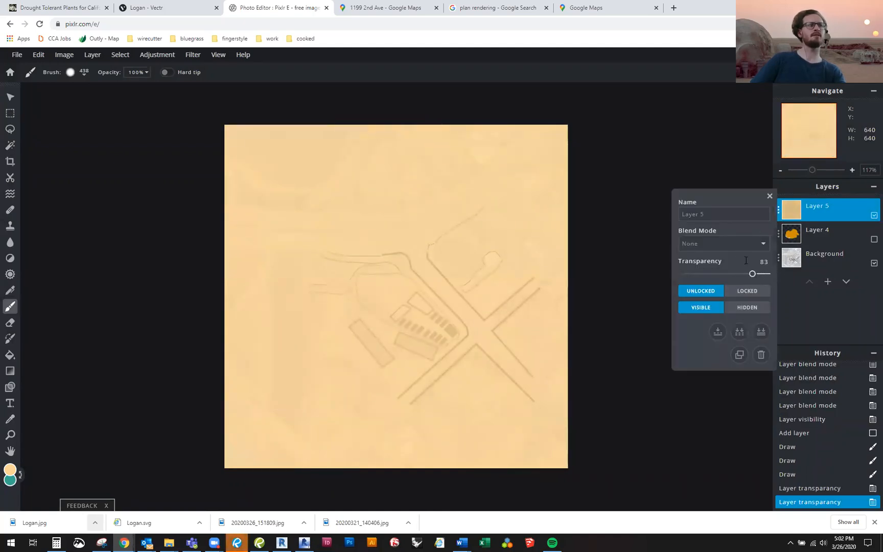
left_click(734, 242)
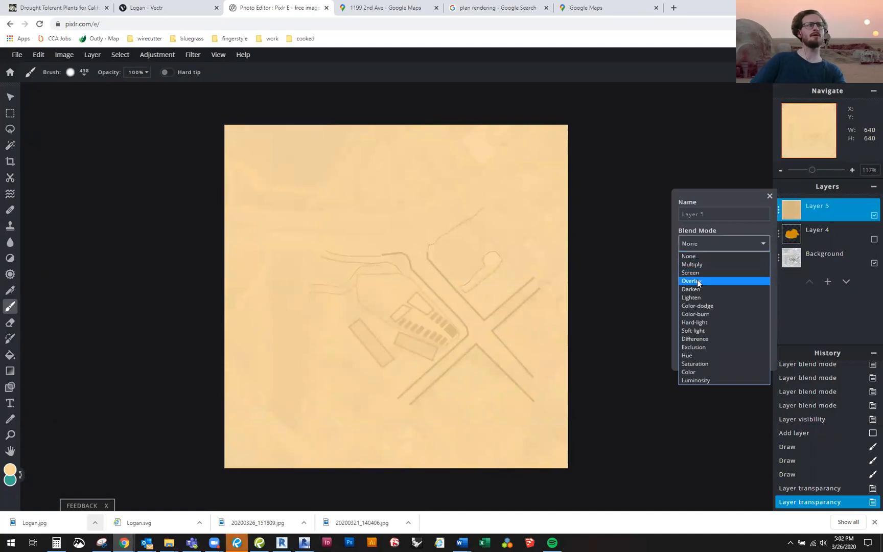
left_click(697, 280)
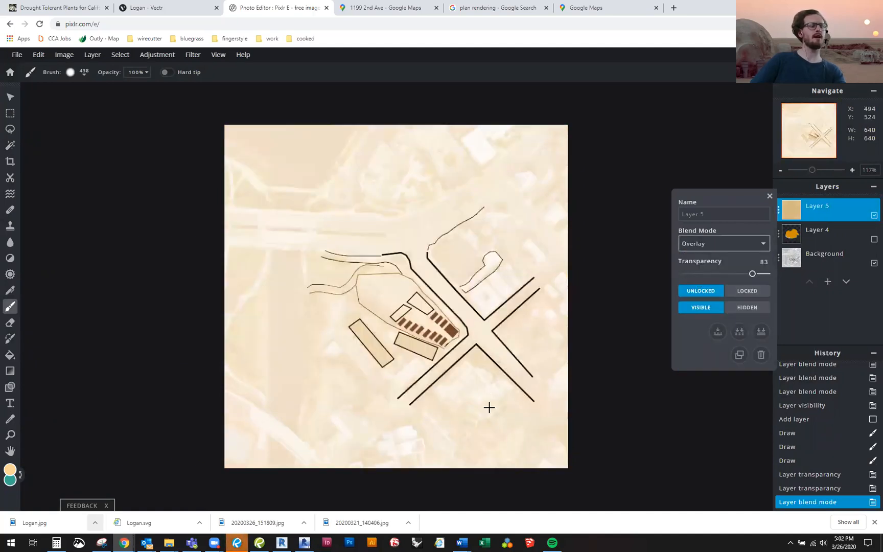
Step: Set Layer 5's transparency to 59 and its blend mode to Multiply
scroll(483, 404, "up", 2)
scroll(480, 401, "up", 2)
scroll(611, 355, "down", 1)
left_click(750, 274)
left_click_drag(749, 274, 731, 274)
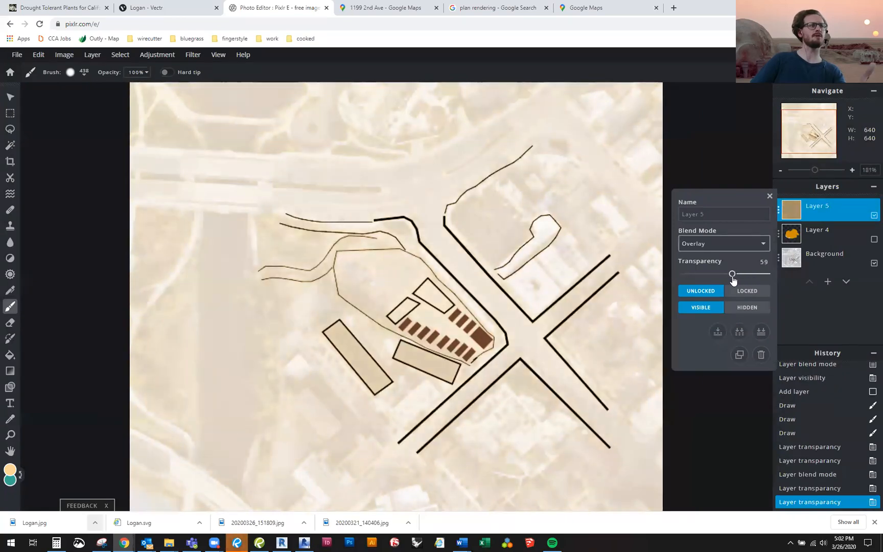
left_click(730, 244)
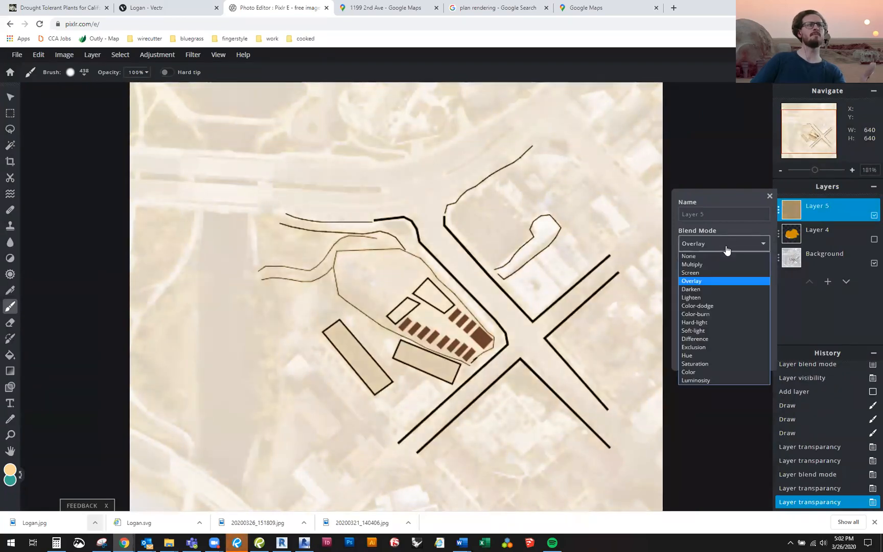
left_click(700, 262)
scroll(454, 335, "down", 2)
scroll(433, 377, "up", 1)
scroll(433, 377, "down", 1)
scroll(433, 377, "up", 1)
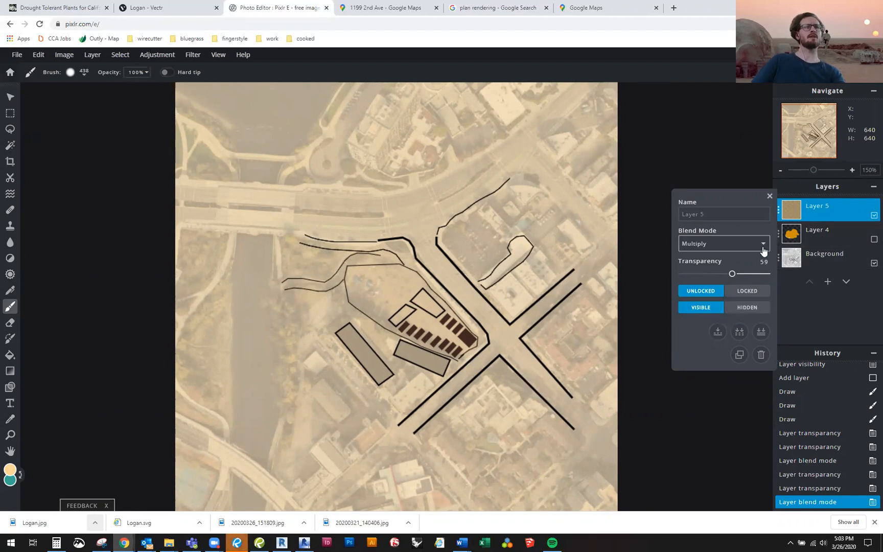
left_click(769, 197)
Step: Delete the hidden Layer 4
left_click(854, 236)
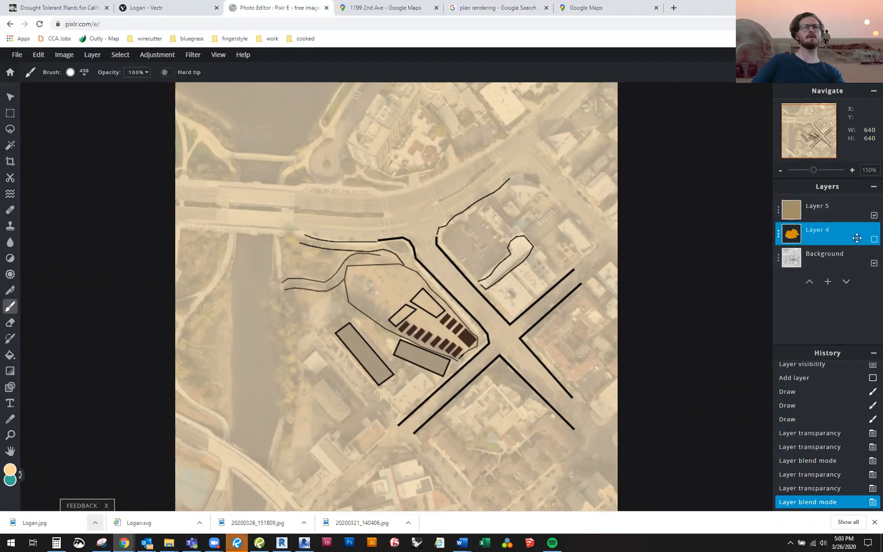
left_click(854, 236)
left_click(761, 354)
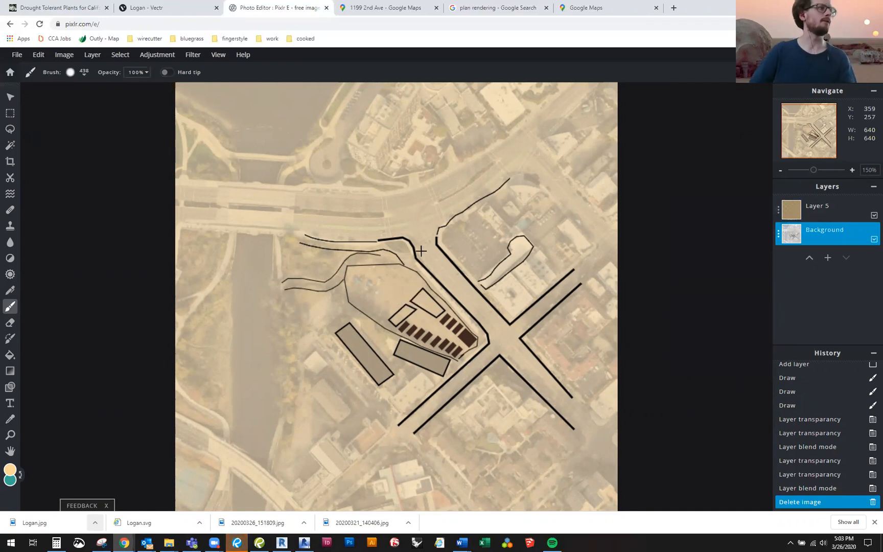
Step: Crop the image to 477 by 373 px around the site and the adjoining street intersection, and deselect the layer
scroll(261, 226, "down", 1)
left_click(9, 161)
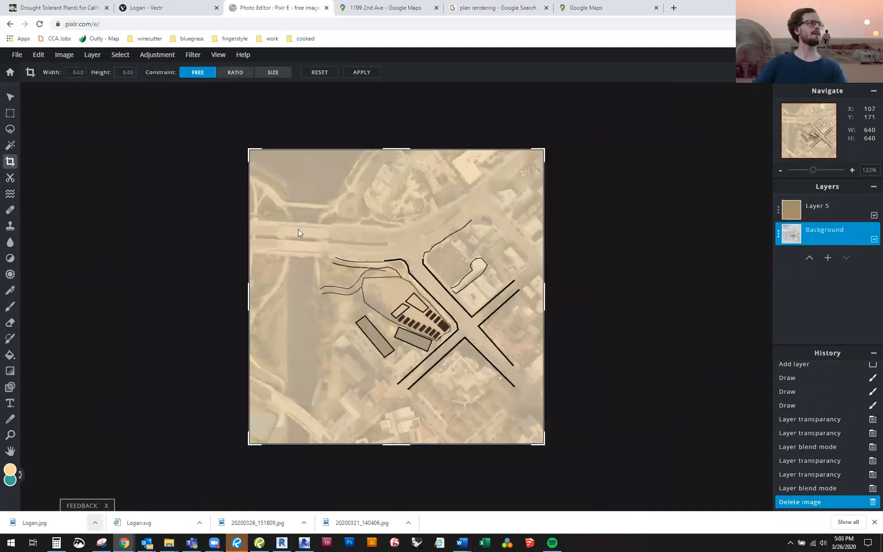
left_click_drag(248, 149, 307, 210)
left_click_drag(426, 446, 426, 397)
left_click_drag(544, 305, 502, 306)
left_click_drag(306, 305, 337, 314)
left_click_drag(424, 396, 424, 381)
left_click_drag(416, 208, 415, 209)
left_click_drag(332, 299, 284, 304)
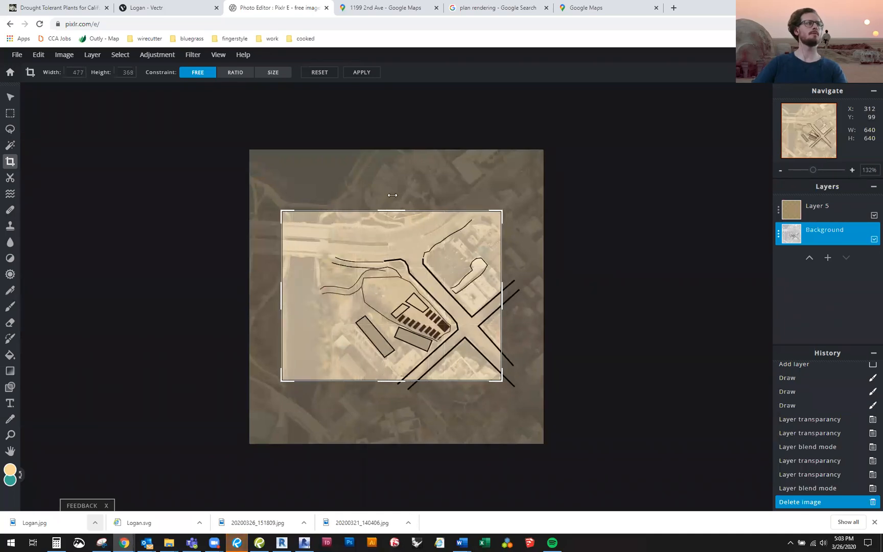
left_click_drag(392, 210, 394, 208)
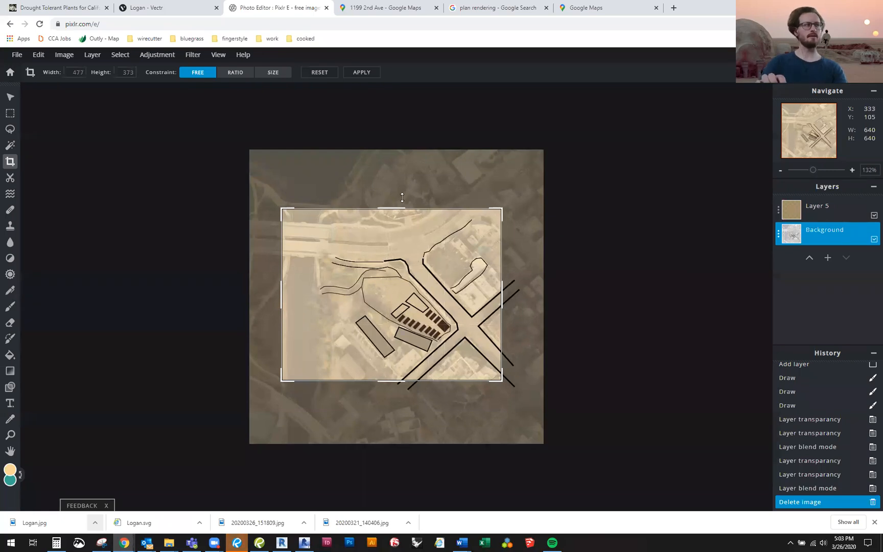
left_click(359, 73)
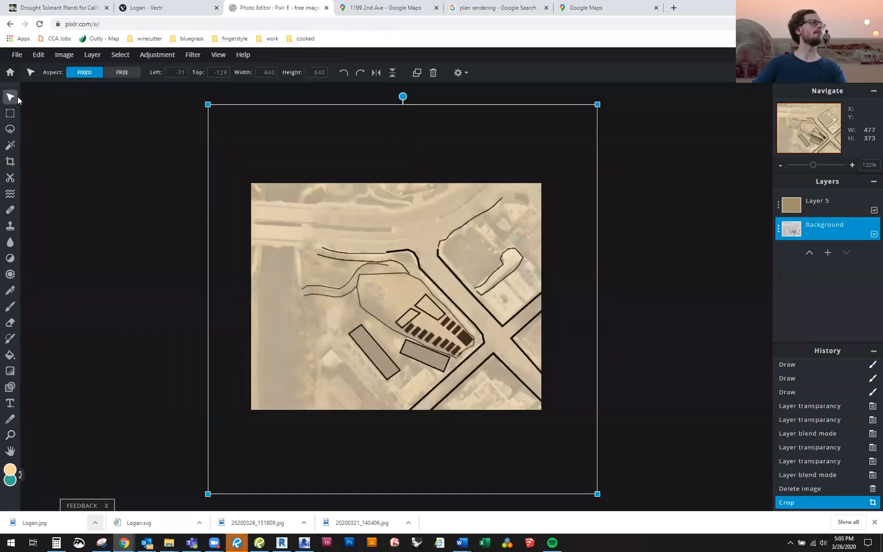
left_click(614, 302)
Step: Switch to the Google image results for plan rendering and look at the example site plans, including the Oceanview siteplan
scroll(374, 365, "up", 4)
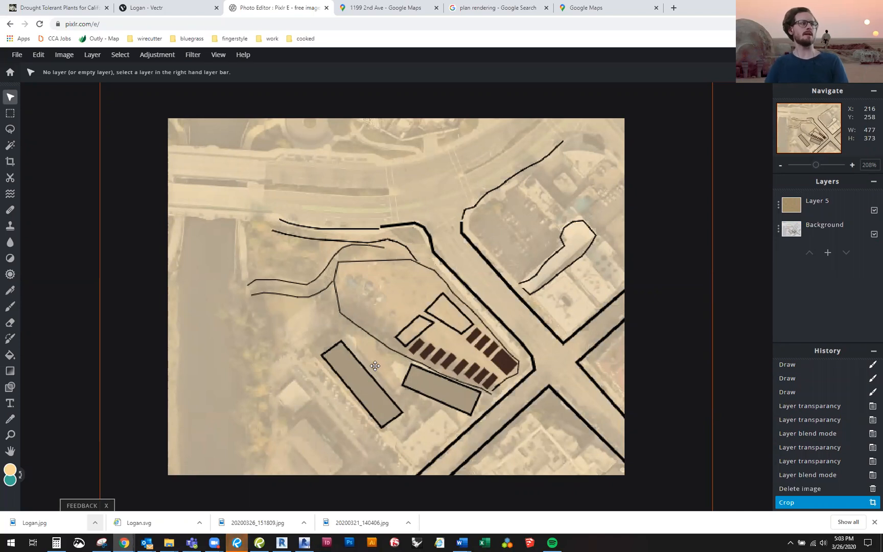
scroll(521, 431, "up", 2)
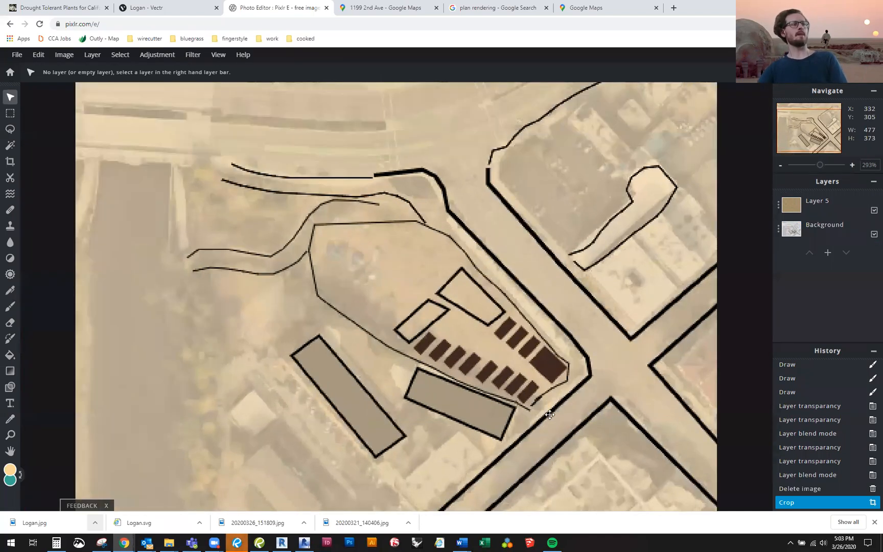
scroll(573, 398, "down", 1)
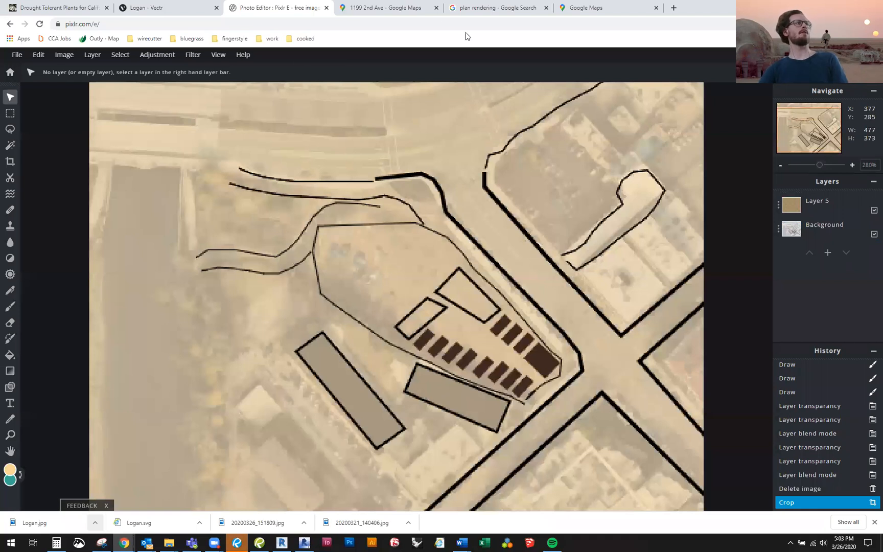
left_click(469, 9)
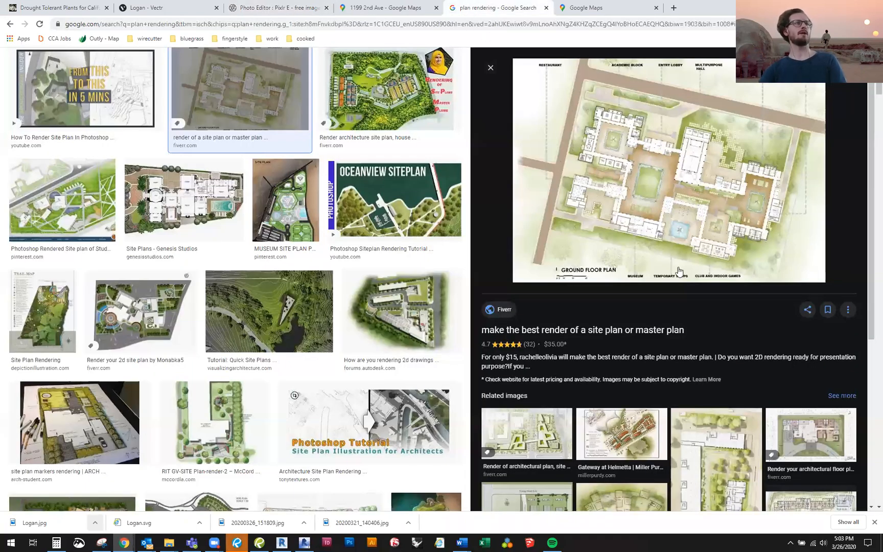
scroll(667, 272, "up", 2)
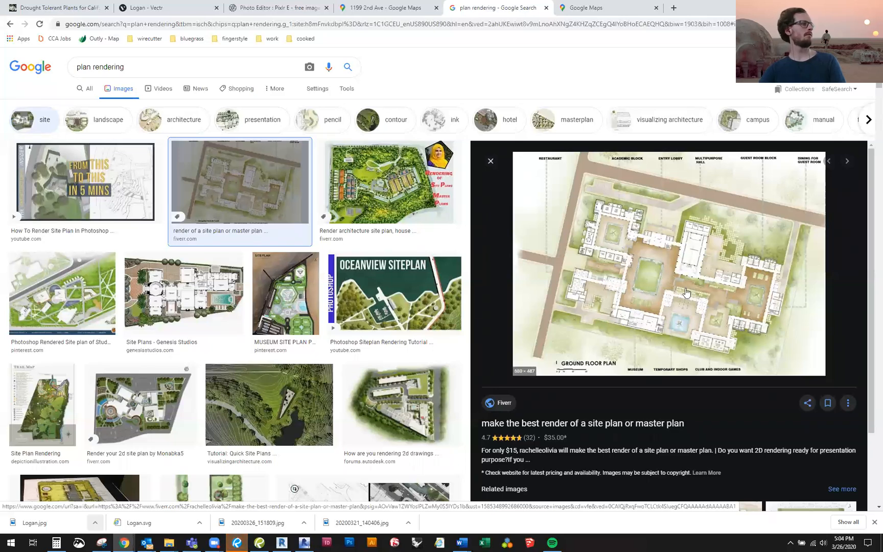
left_click(350, 288)
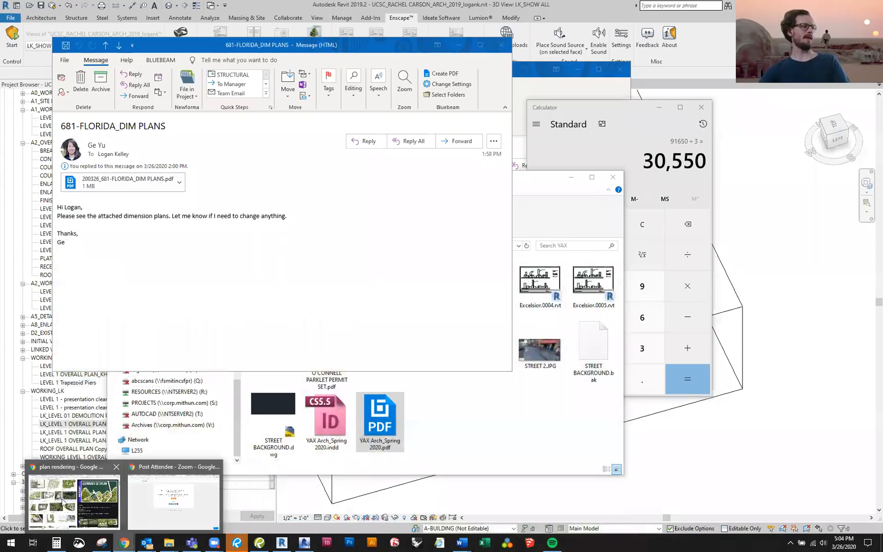
Step: Return to the Chrome window, look at the site's street view, and switch back to the cropped plan in Pixlr E
left_click(64, 503)
left_click(389, 11)
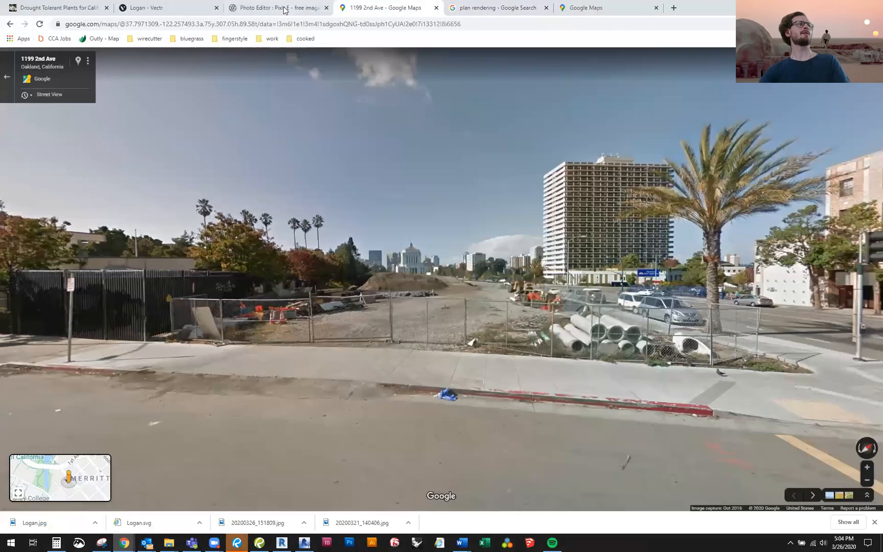
left_click(276, 8)
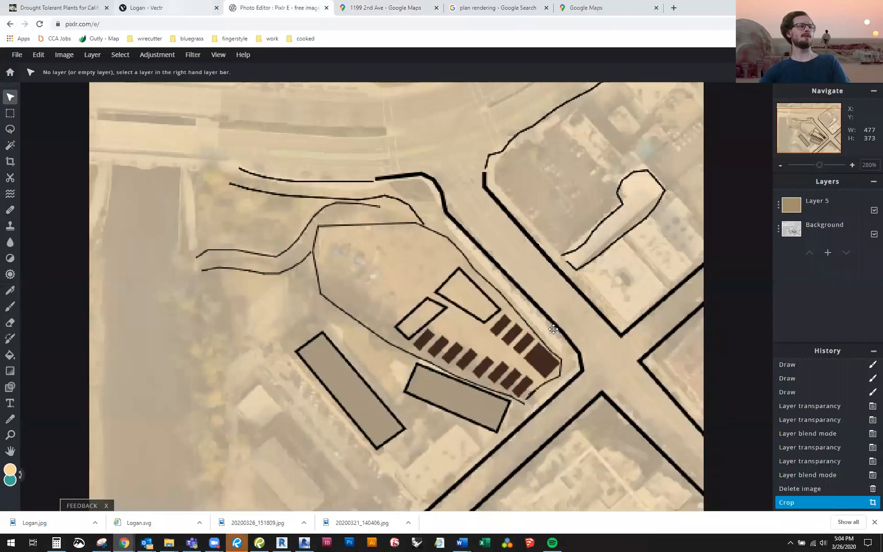
scroll(553, 329, "down", 1)
scroll(530, 401, "up", 2)
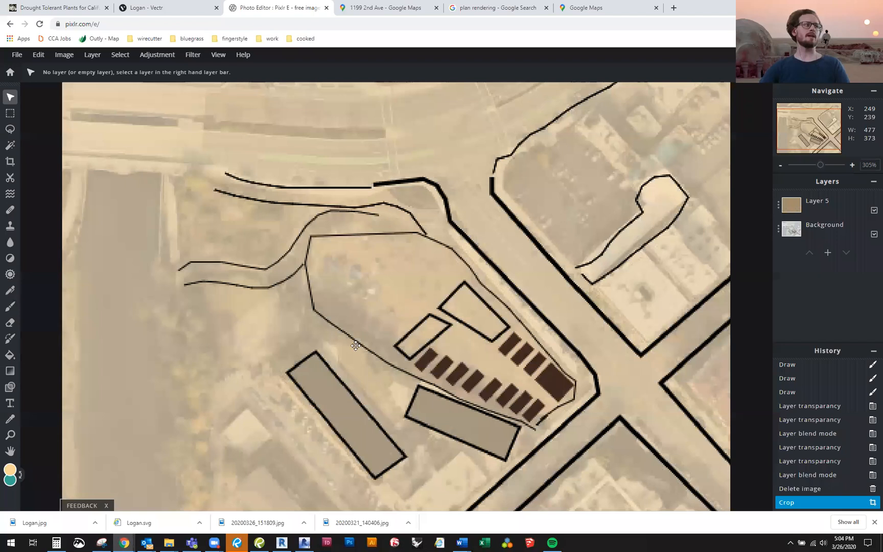
scroll(352, 337, "down", 1)
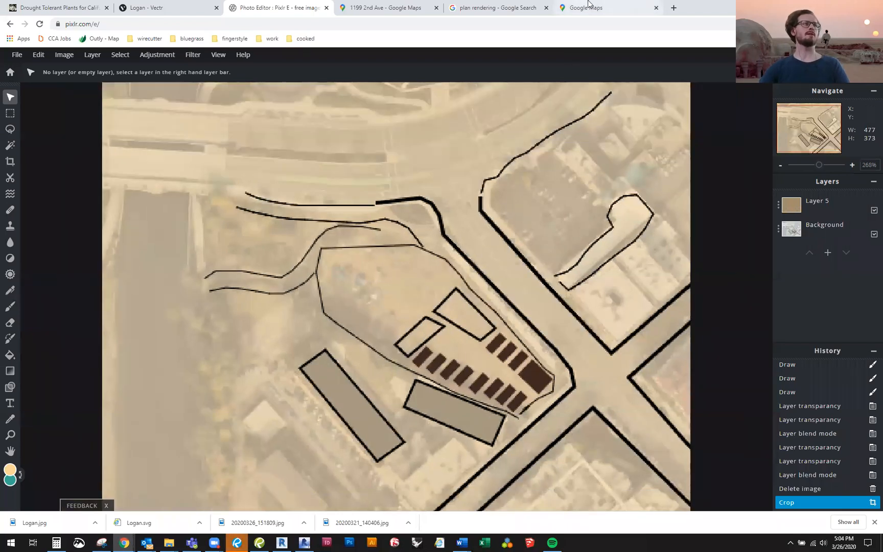
Step: In a new browser tab, search Google Images for "tree cutout overhead" and browse the results
left_click(674, 8)
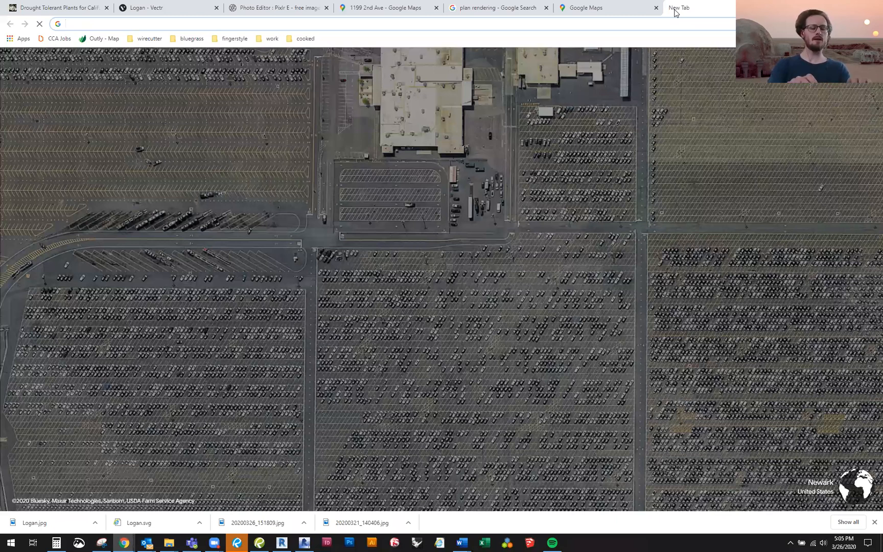
type("tree")
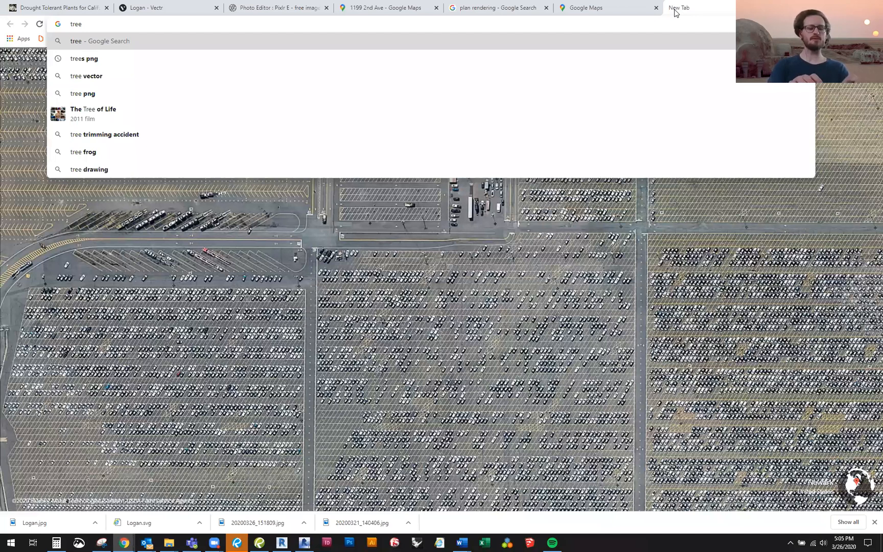
type(" cutout overhead")
key("Return")
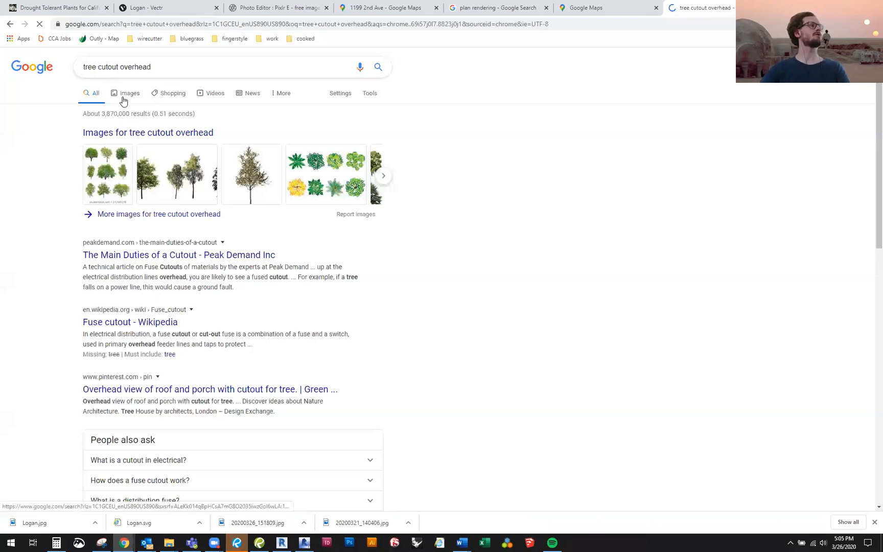
left_click(124, 96)
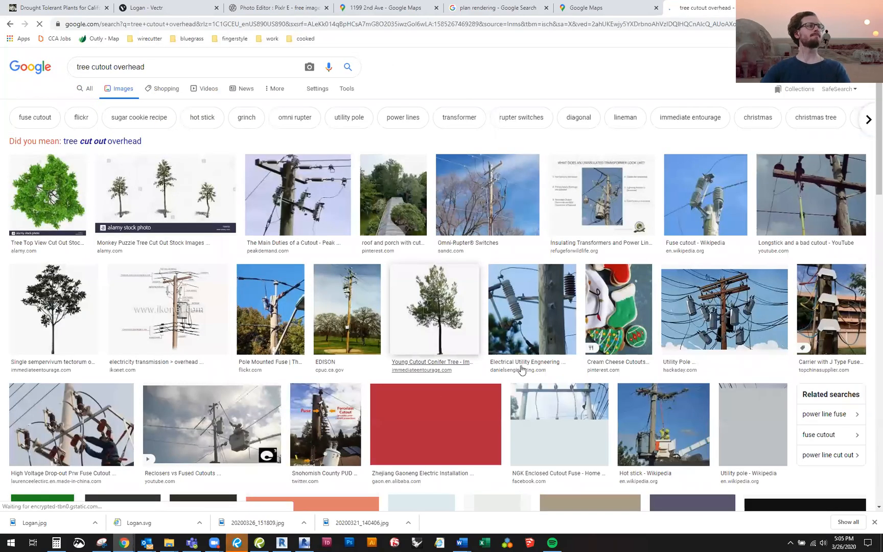
scroll(521, 369, "down", 3)
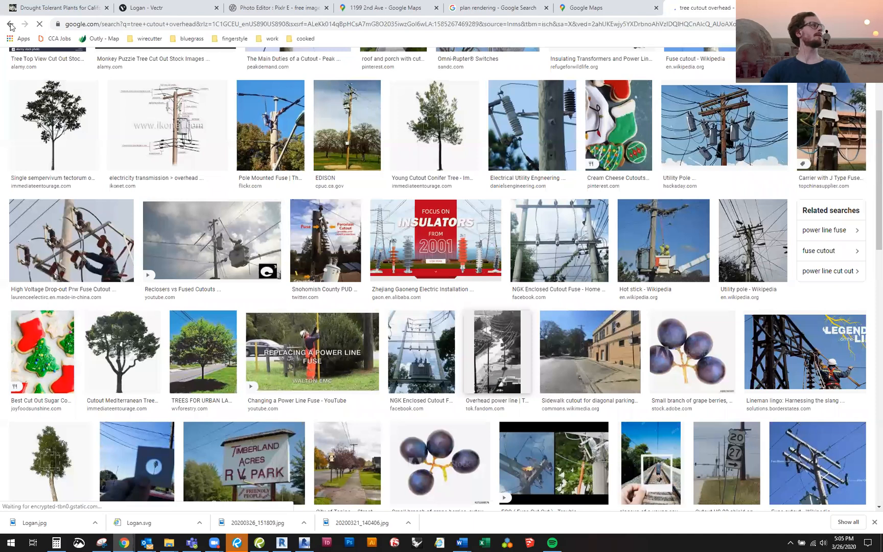
Step: Open the Alamy "Tree Top View Cut Out" result at full preview and copy the tree image
scroll(48, 141, "up", 3)
right_click(37, 136)
left_click(41, 143)
left_click(41, 143)
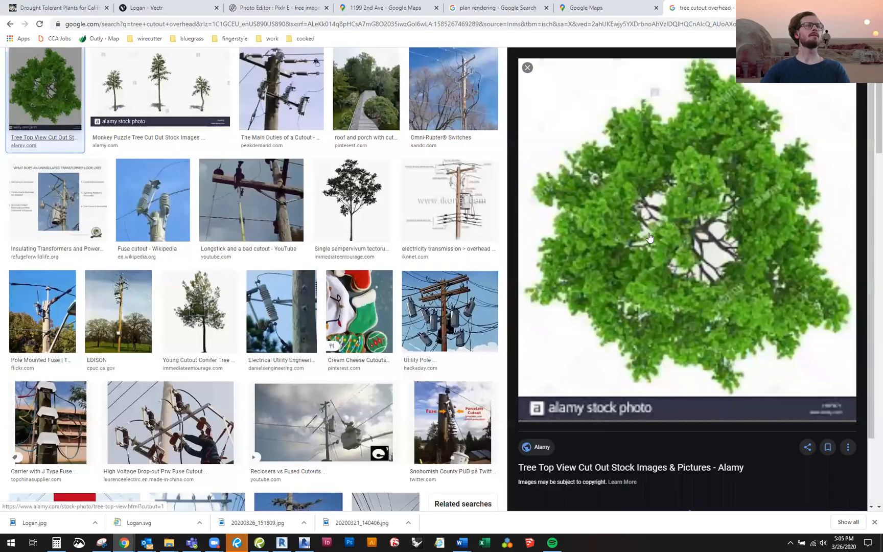
right_click(678, 247)
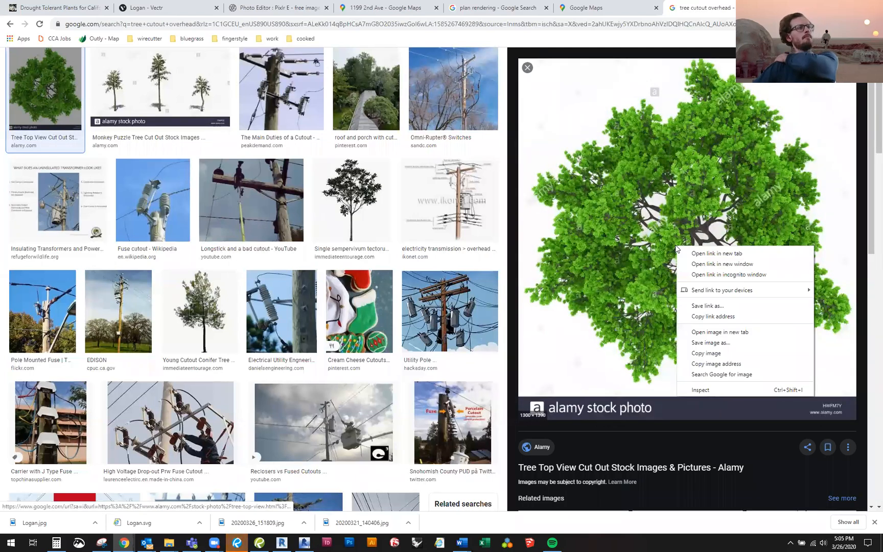
left_click(712, 353)
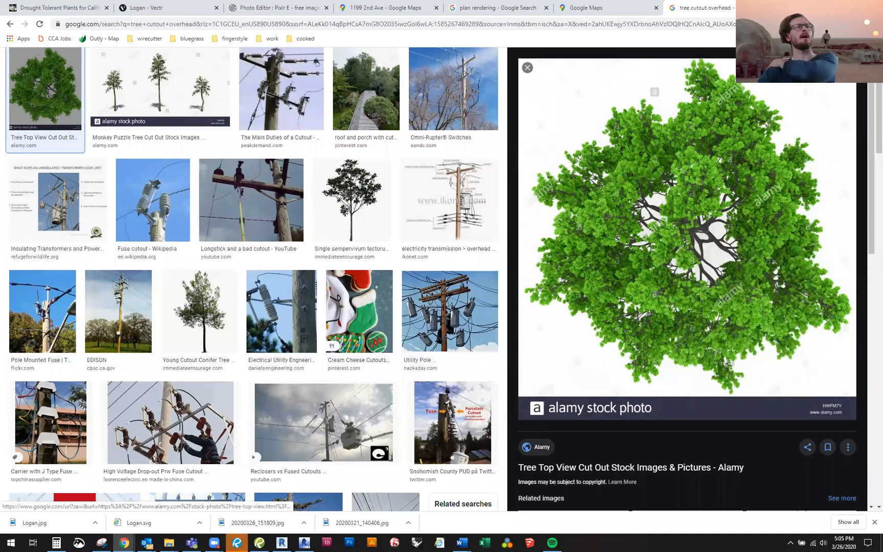
Step: Return to Pixlr E, paste the tree image onto the plan, and place its layer between Layer 5 and Background
left_click(286, 8)
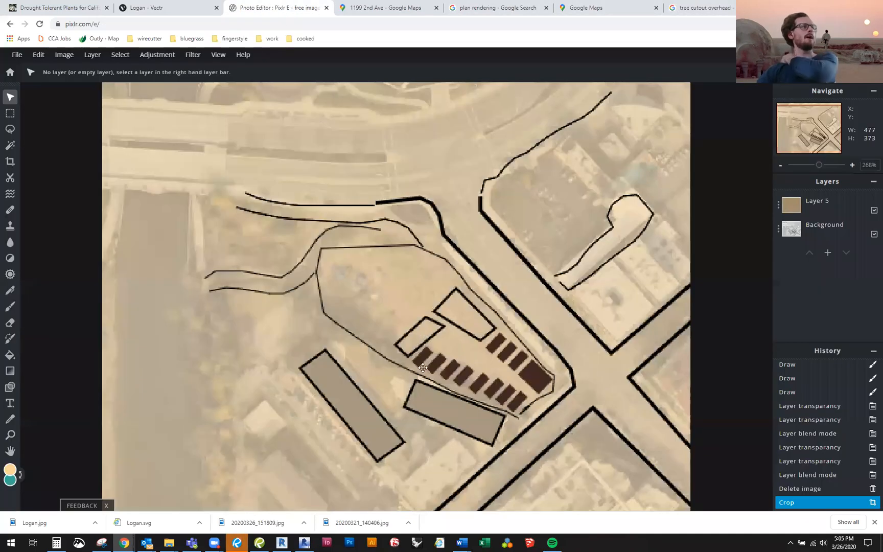
scroll(413, 363, "down", 1)
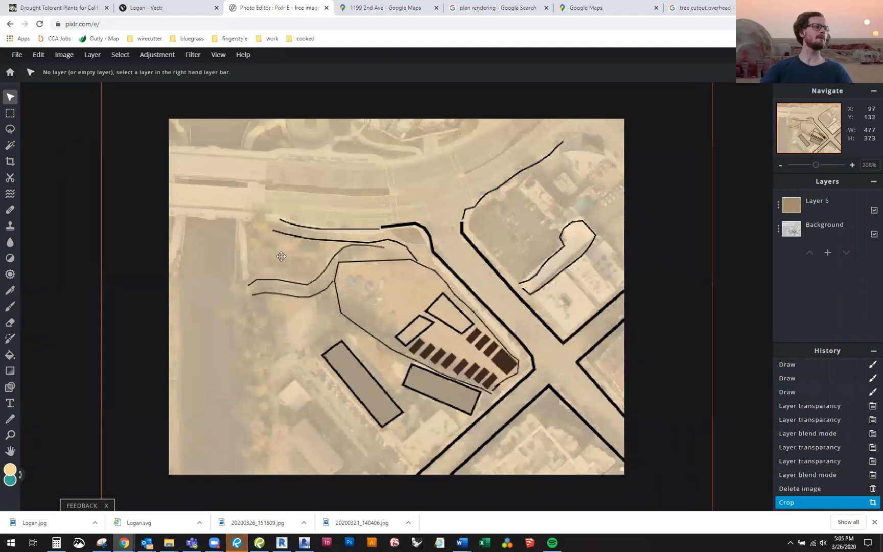
left_click(419, 295)
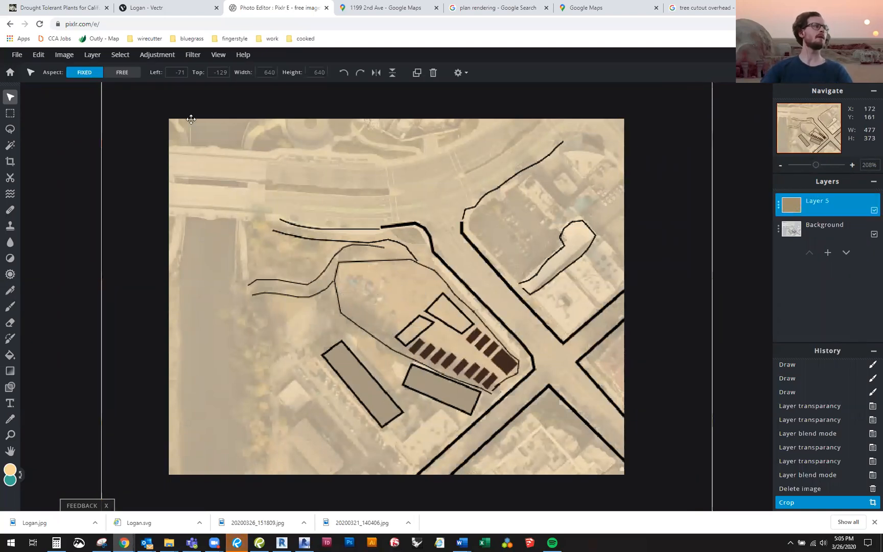
key("ctrl+v")
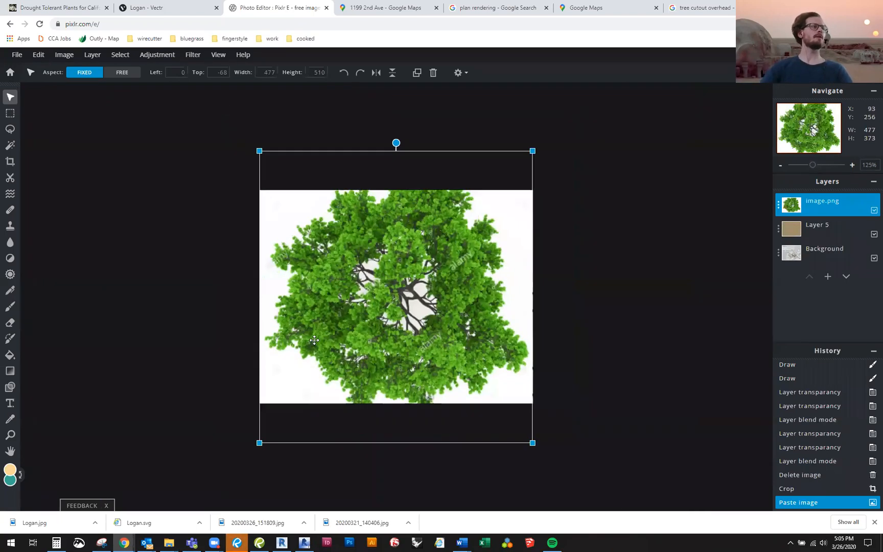
left_click(811, 208)
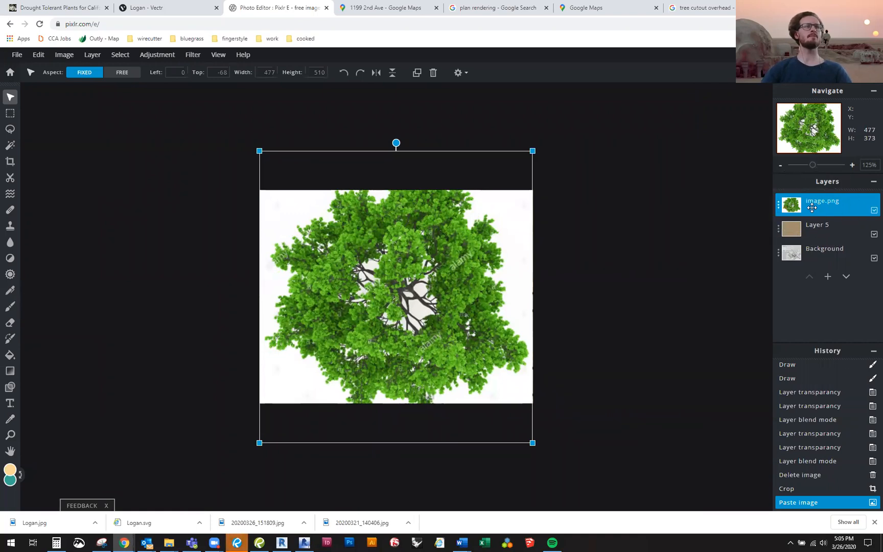
left_click_drag(824, 204, 821, 230)
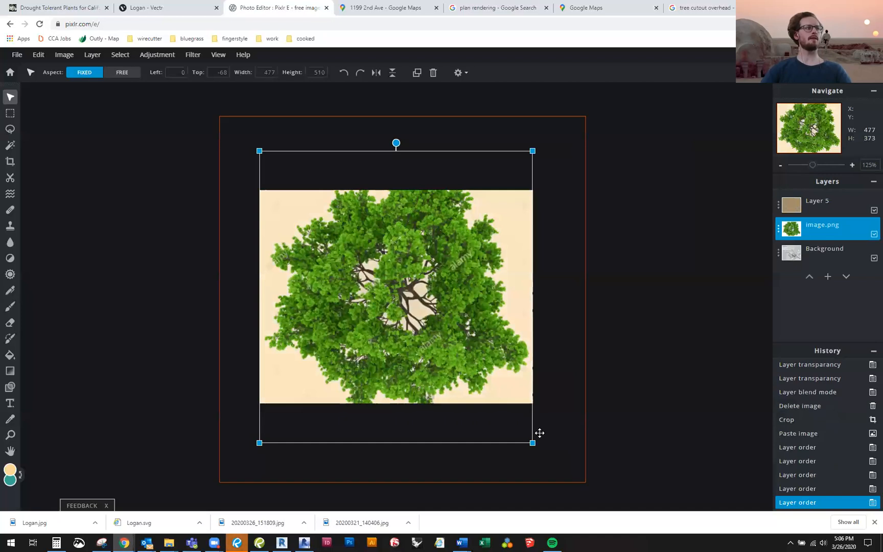
Step: Scale the pasted tree image down into the plan's upper-left corner, and undo the extra move made after it
left_click_drag(531, 442, 374, 212)
left_click_drag(411, 316, 440, 354)
key("ctrl+z")
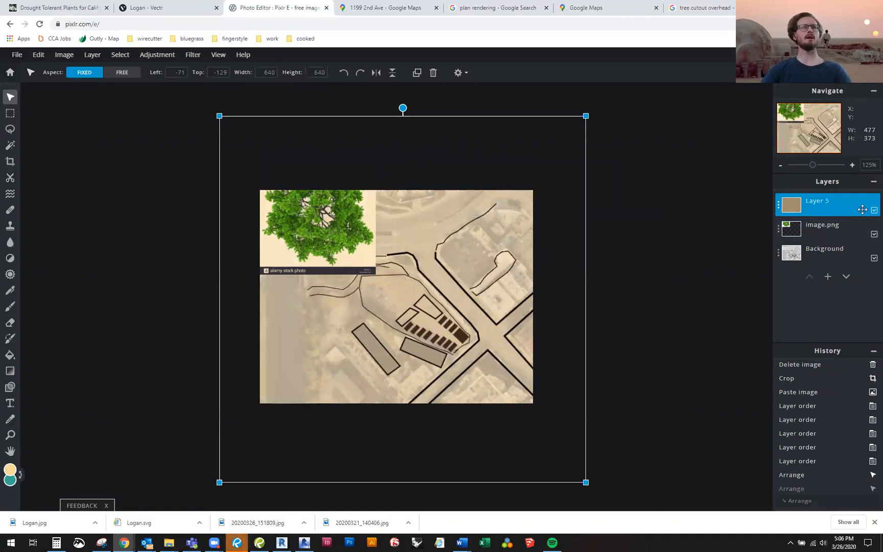
Step: Lock the positions of Layer 5 and the Background layer
left_click(839, 209)
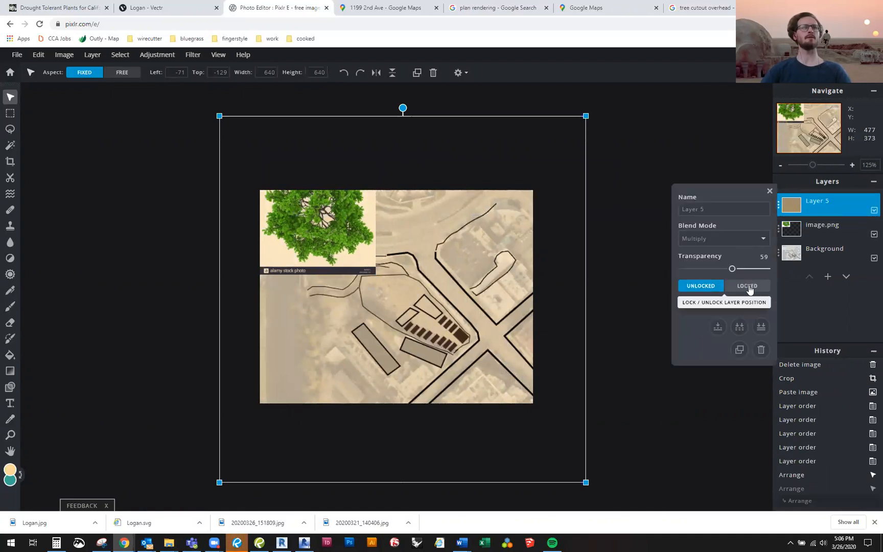
left_click(754, 286)
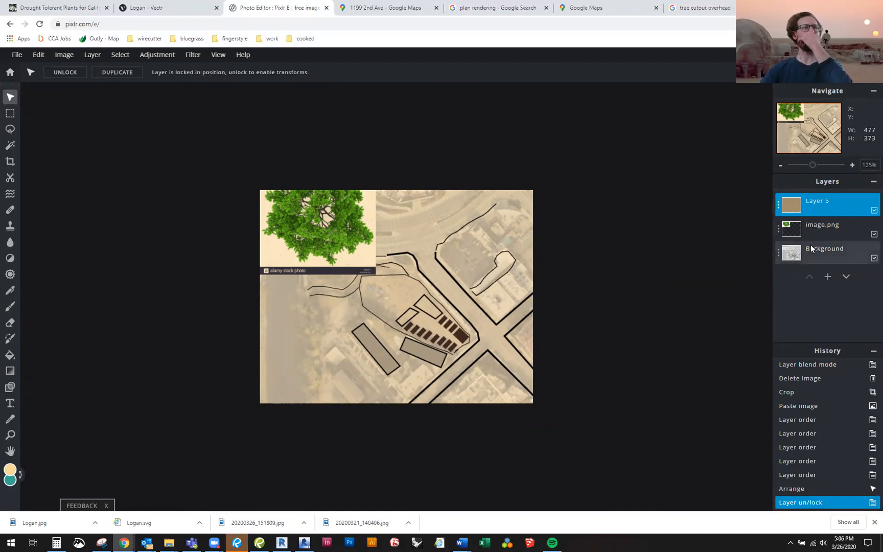
double_click(825, 253)
left_click(755, 286)
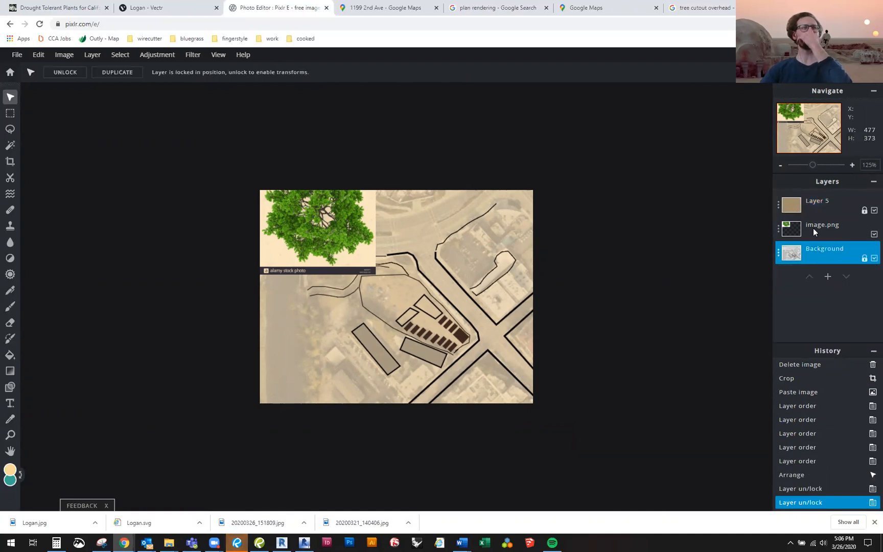
Step: Scale the tree image down to 78 by 83 px and move it over the site at left 214, top 159
left_click(814, 228)
left_click_drag(332, 221, 374, 266)
scroll(333, 205, "up", 3)
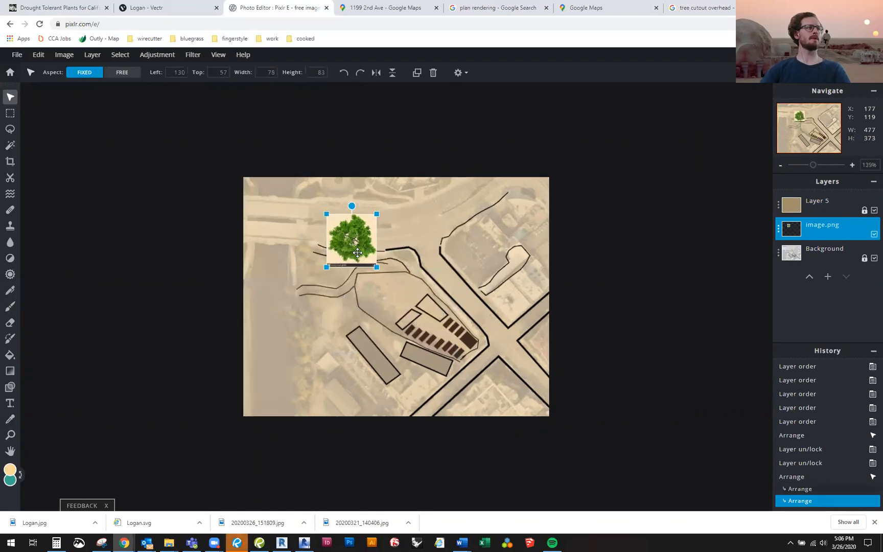
left_click_drag(328, 220, 443, 356)
scroll(443, 356, "up", 3)
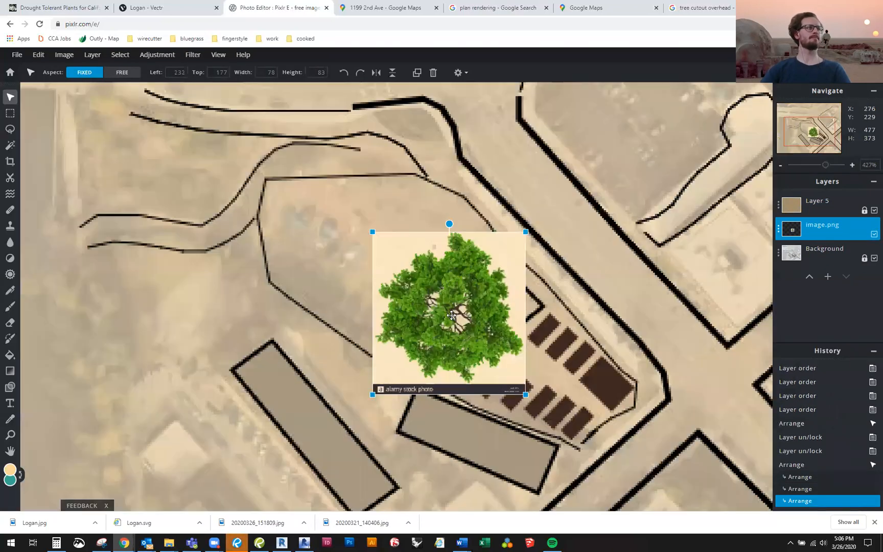
mouse_move(412, 291)
left_mouse_down()
mouse_move(396, 278)
mouse_move(426, 296)
left_mouse_up()
key("Return")
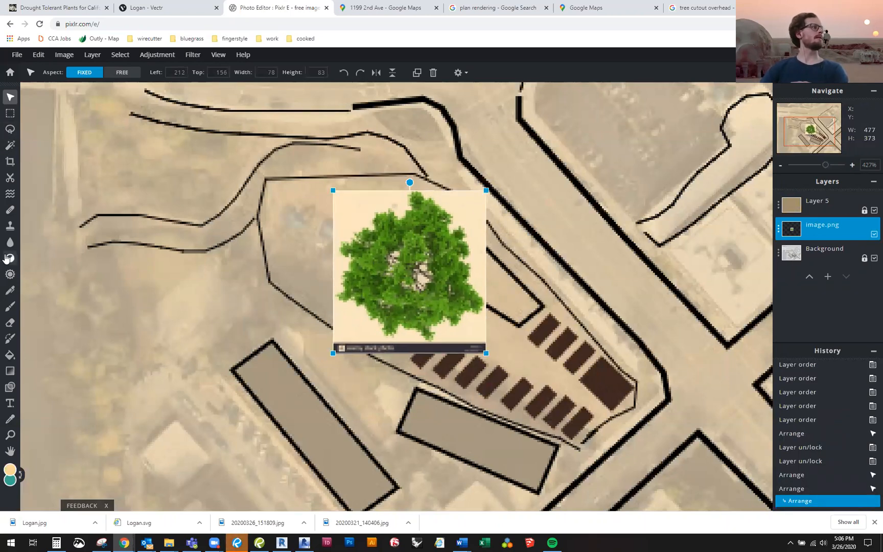
left_click_drag(416, 280, 420, 286)
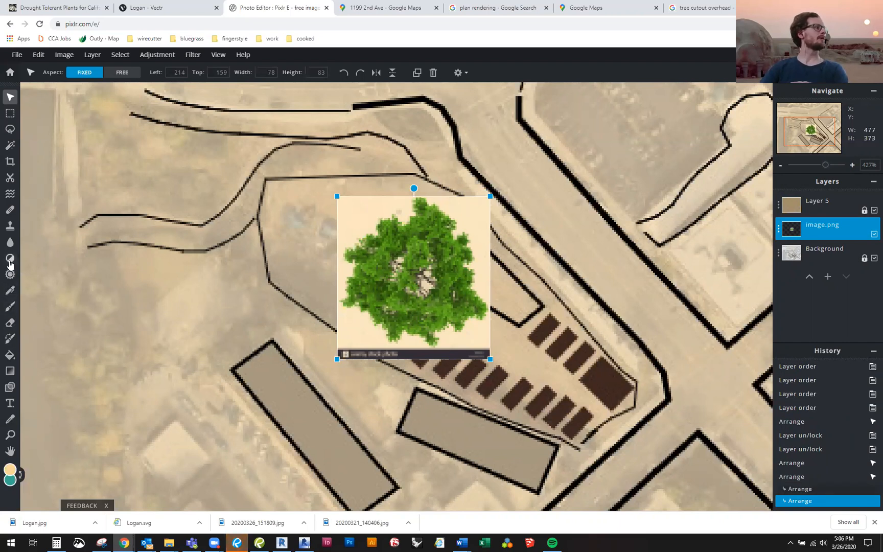
Step: Erase the dark stock-photo strip below the tree with a round 23 px eraser at 2% softness
left_click(10, 322)
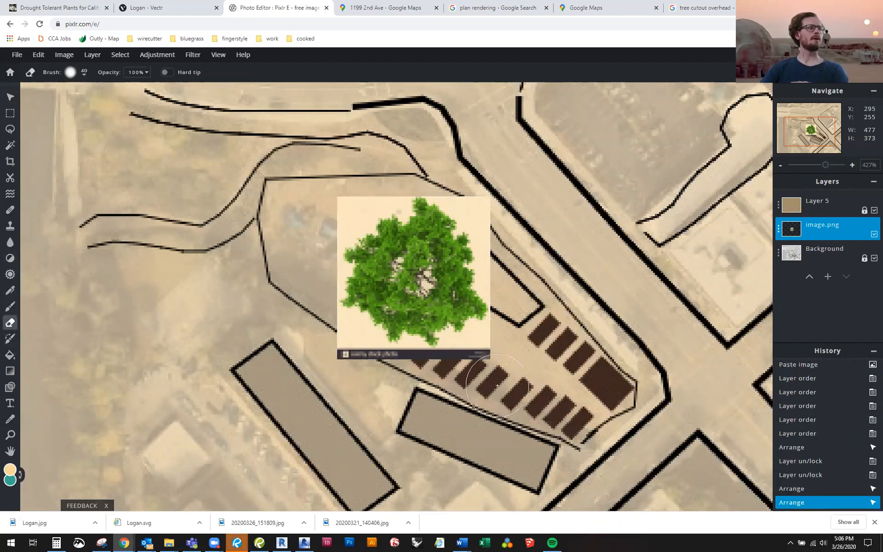
left_click(480, 373)
left_click(85, 73)
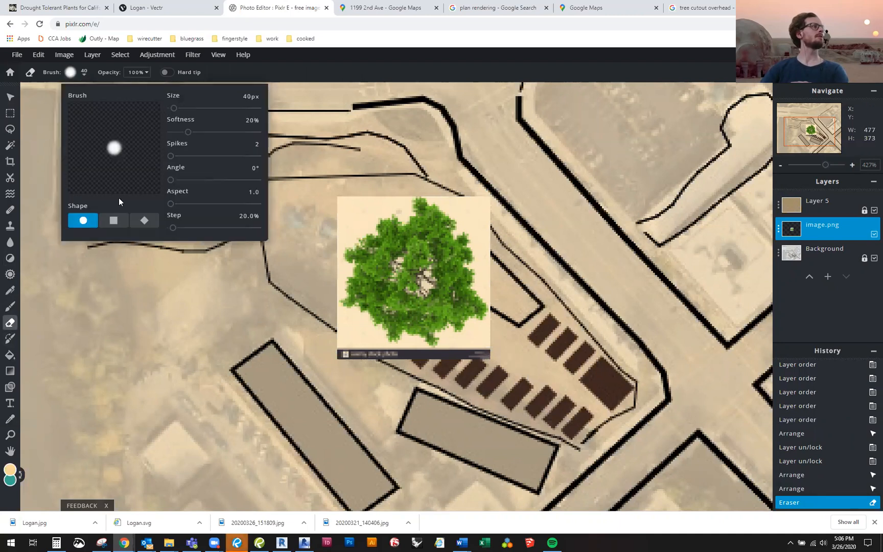
mouse_move(187, 134)
left_mouse_down()
mouse_move(173, 133)
mouse_move(174, 113)
left_mouse_up()
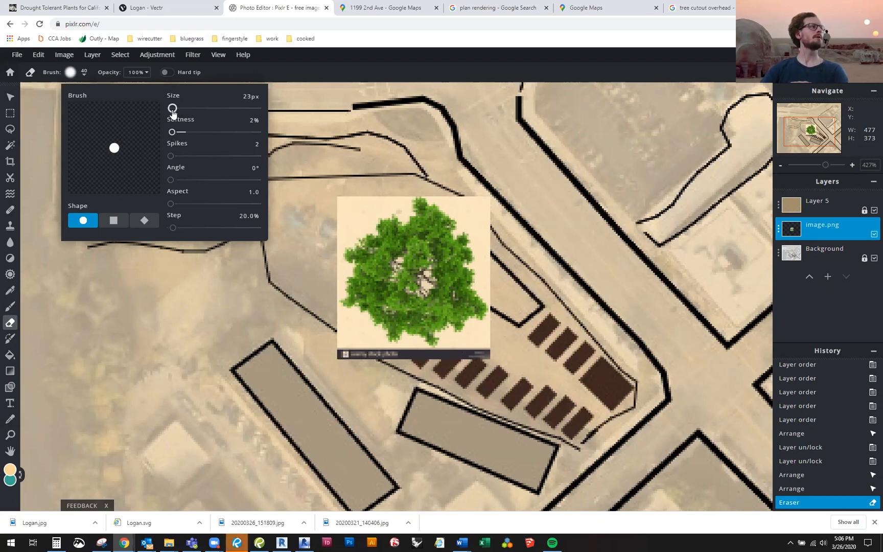
mouse_move(506, 374)
left_mouse_down()
mouse_move(429, 358)
mouse_move(335, 364)
left_mouse_up()
left_click_drag(407, 361, 409, 361)
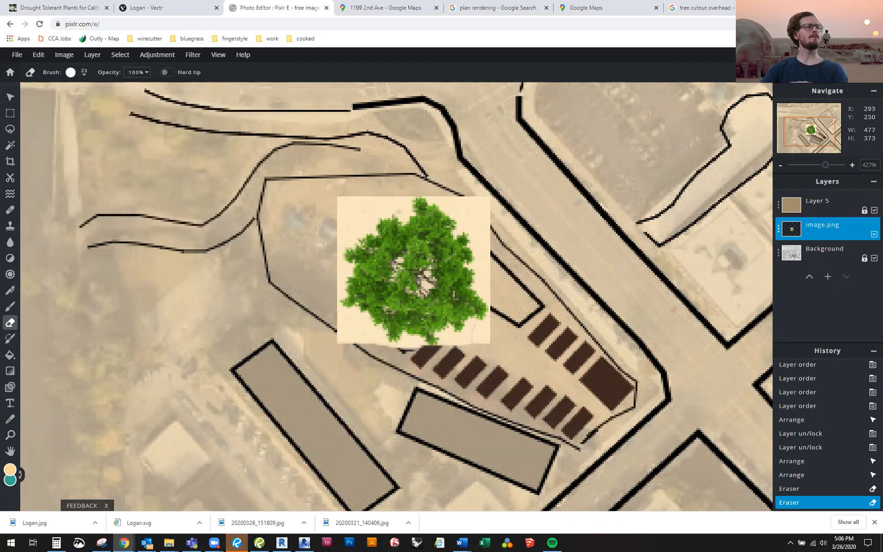
Step: Move the tree layer above Layer 5 and activate the Wand selection tool
left_click_drag(816, 231, 815, 202)
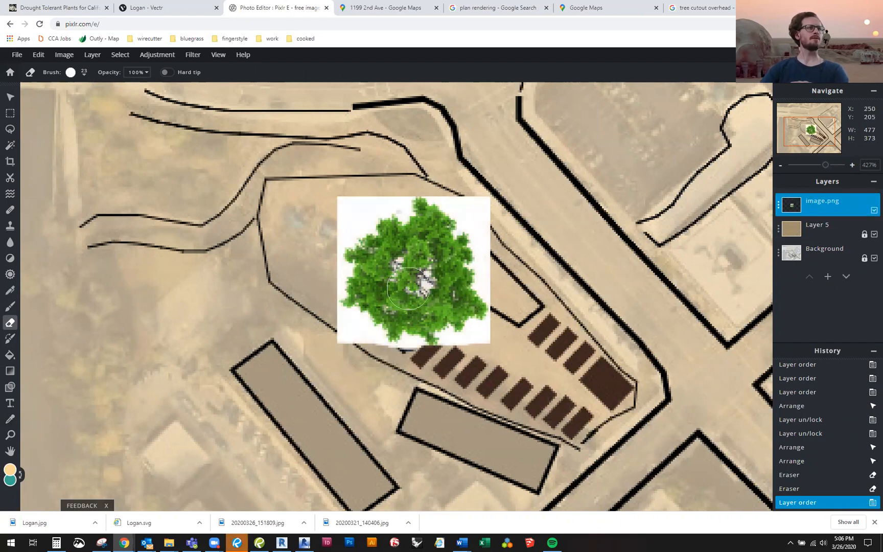
left_click(8, 148)
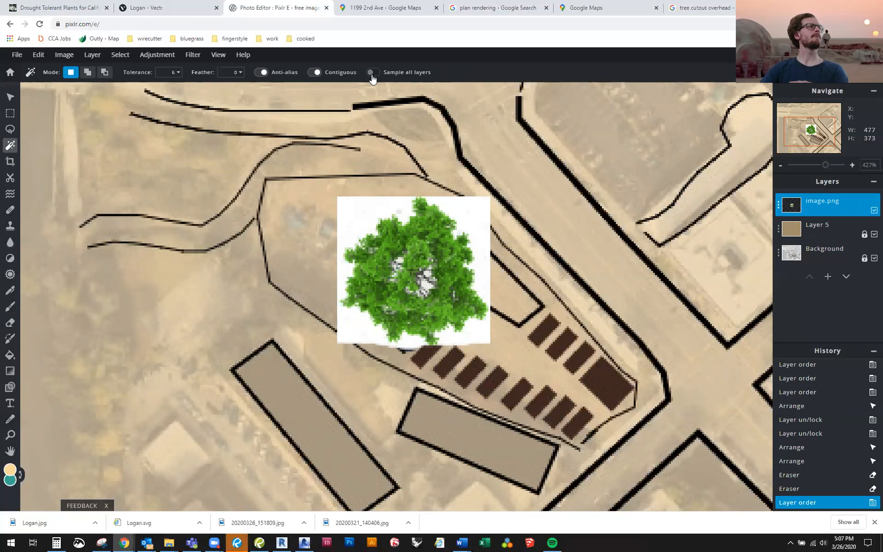
key("ctrl")
key("ctrl")
key("ctrl")
key("ctrl")
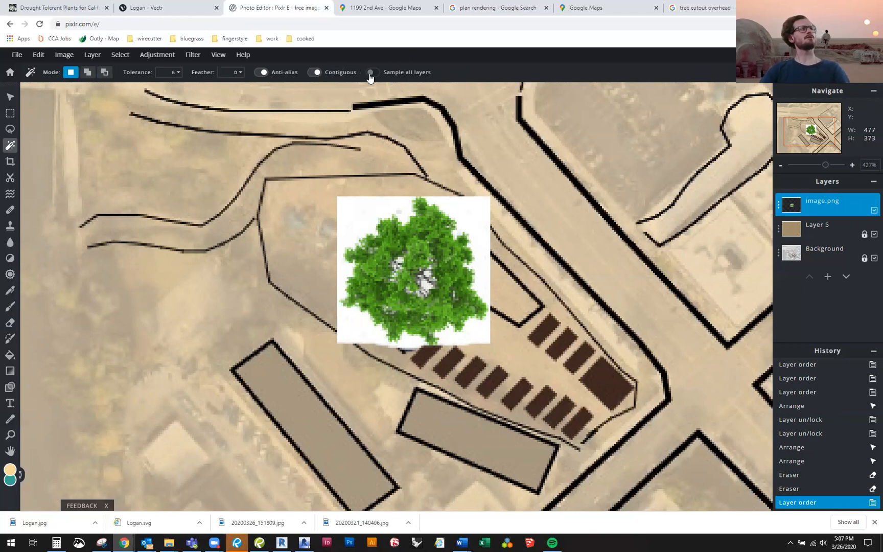
key("ctrl")
key("ctrl")
key("ctrl")
key("ctrl")
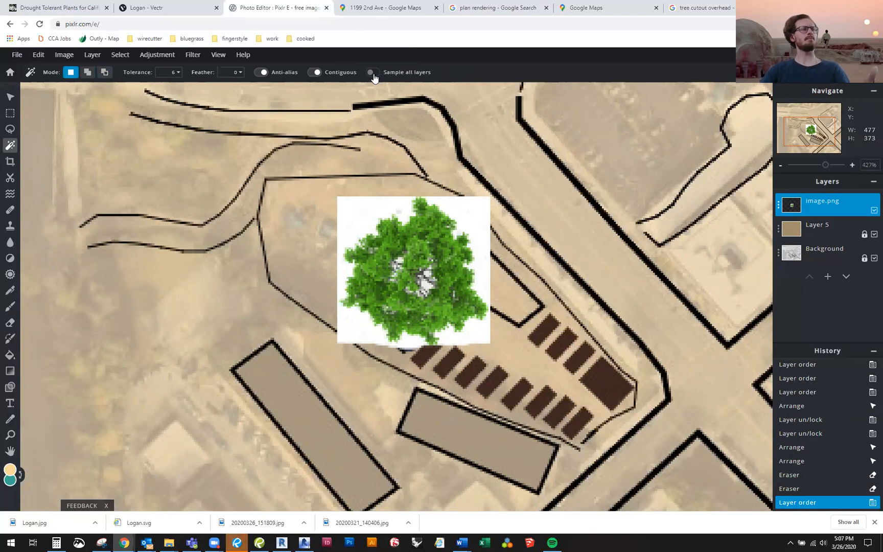
Step: Select and clear the white background on both sides of the tree, using the Wand with contiguous selection and tolerance 6
left_click(362, 214)
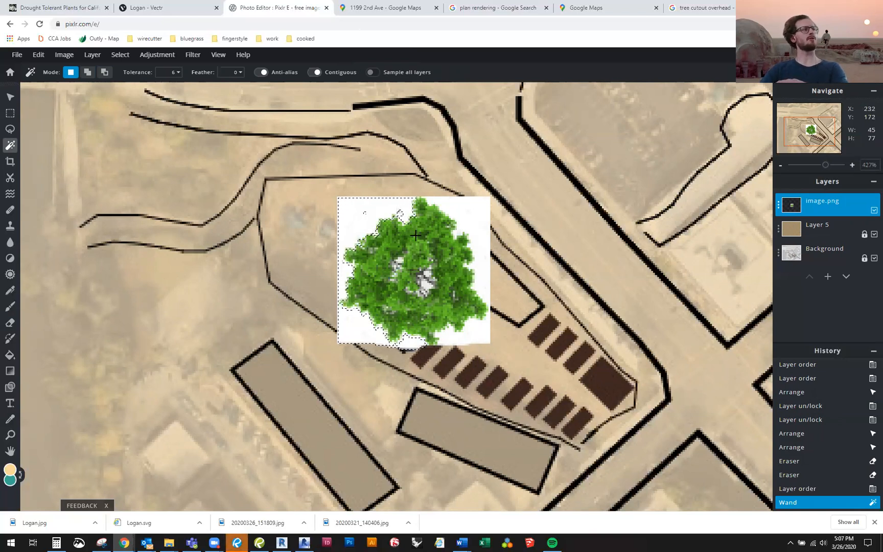
key("Delete")
left_click(457, 209)
key("Delete")
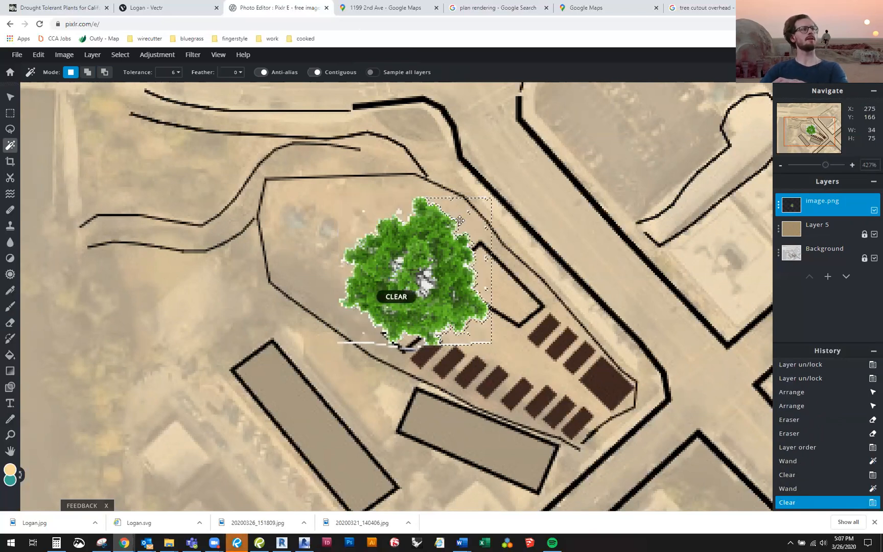
Step: Turn off contiguous selection for the Wand, then select and clear the white areas between the tree's branches
left_click(328, 75)
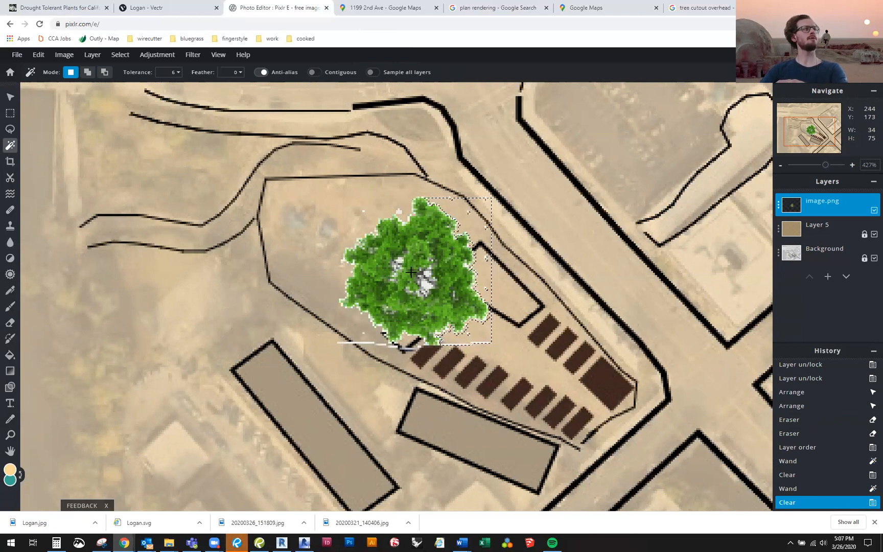
left_click(426, 286)
key("Delete")
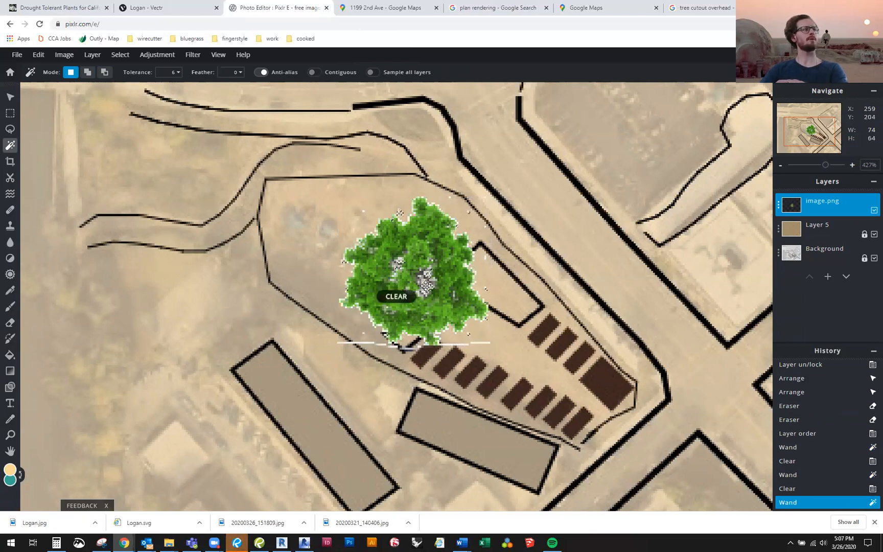
Step: Raise the Wand tolerance to 23, then select and clear the white fringe around the tree and between its branches
left_click(178, 72)
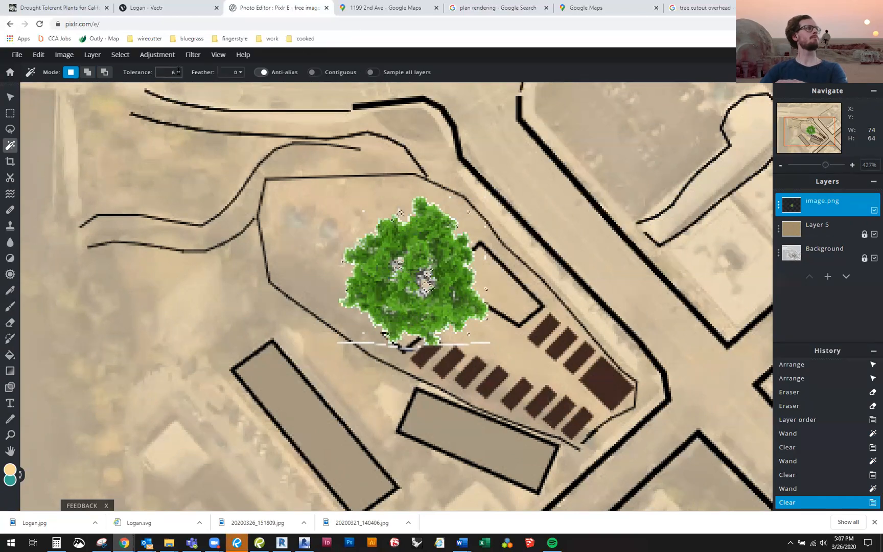
left_click(109, 90)
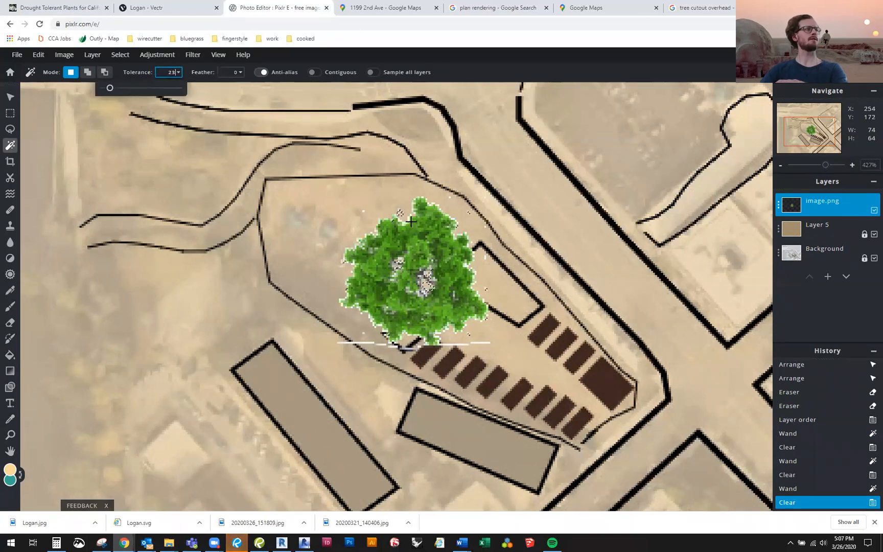
scroll(409, 255, "up", 1)
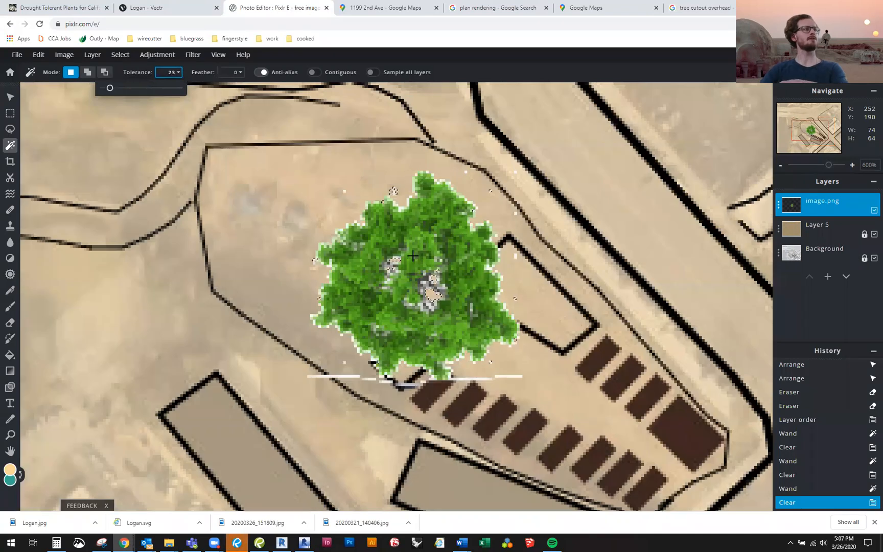
scroll(511, 438, "up", 1)
left_click(482, 420)
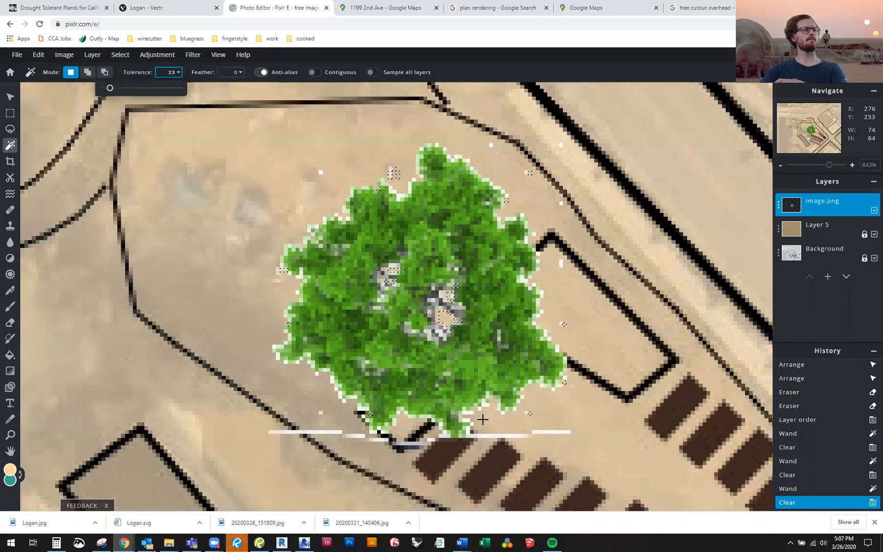
key("Delete")
left_click(470, 426)
key("Delete")
left_click(442, 300)
key("Delete")
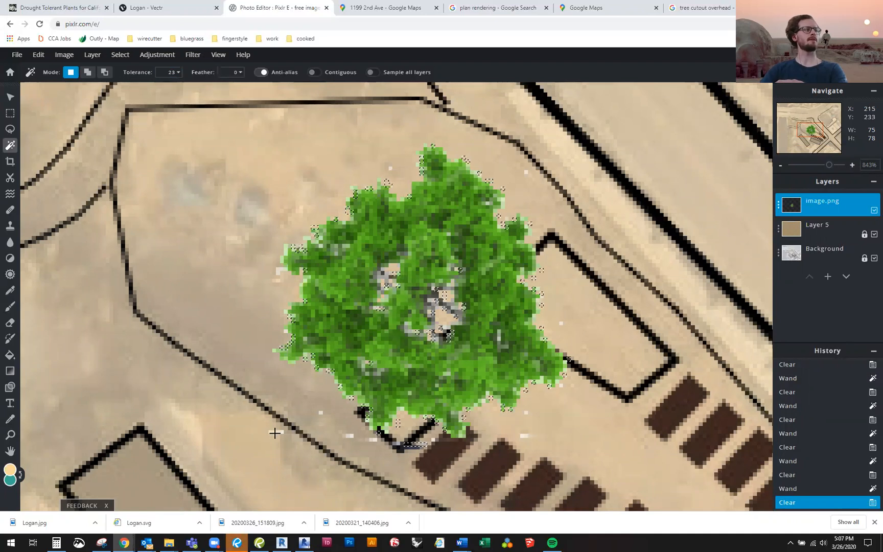
Step: Select and clear the leftover pale pixels below the tree and along its lower-left edge with the Wand
left_click(352, 436)
key("Delete")
left_click(352, 399)
key("Delete")
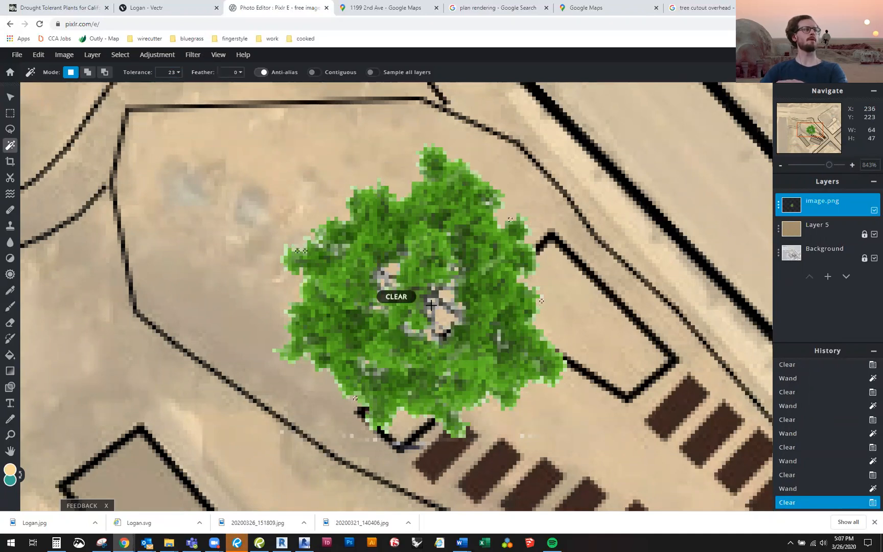
Step: Unlock Layer 5, place the tree layer beneath it with the Arrange tool active, drop the selection, and lock Layer 5 again
left_click(10, 97)
scroll(442, 374, "down", 6)
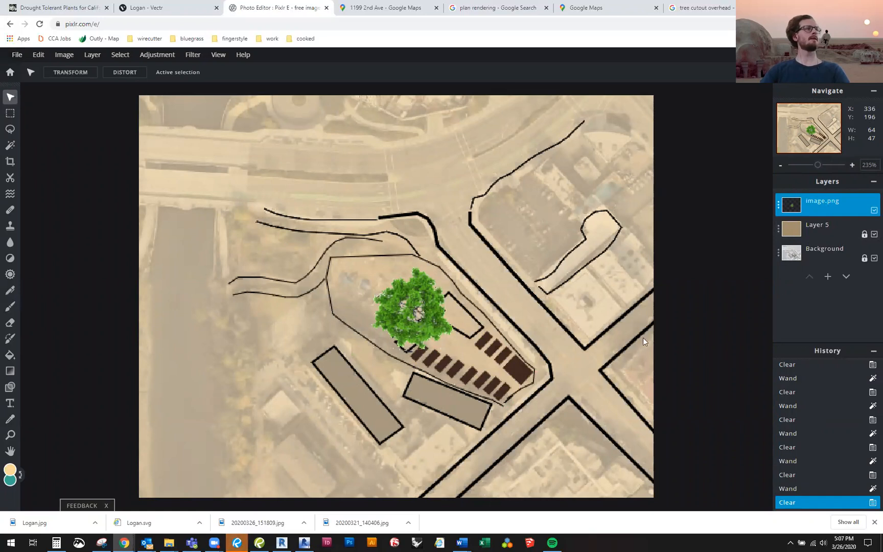
left_click_drag(822, 204, 827, 232)
left_click(864, 234)
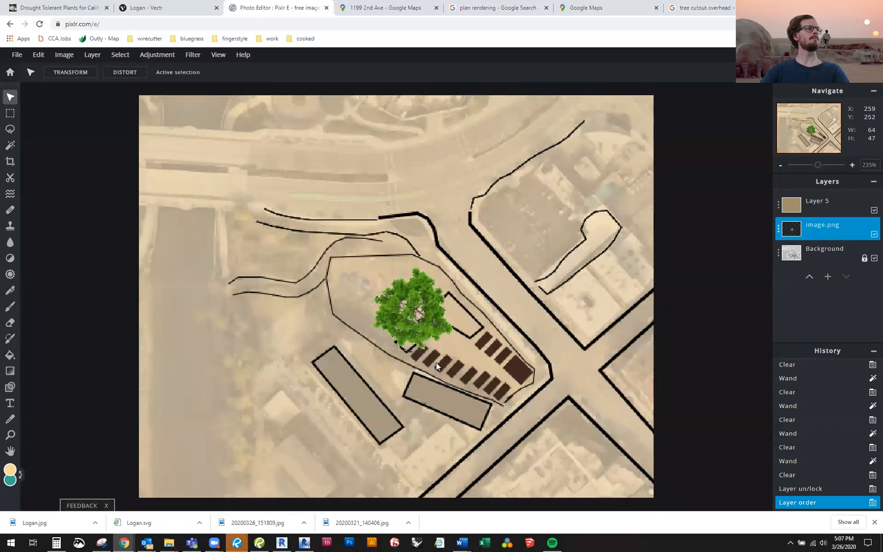
left_click(402, 318)
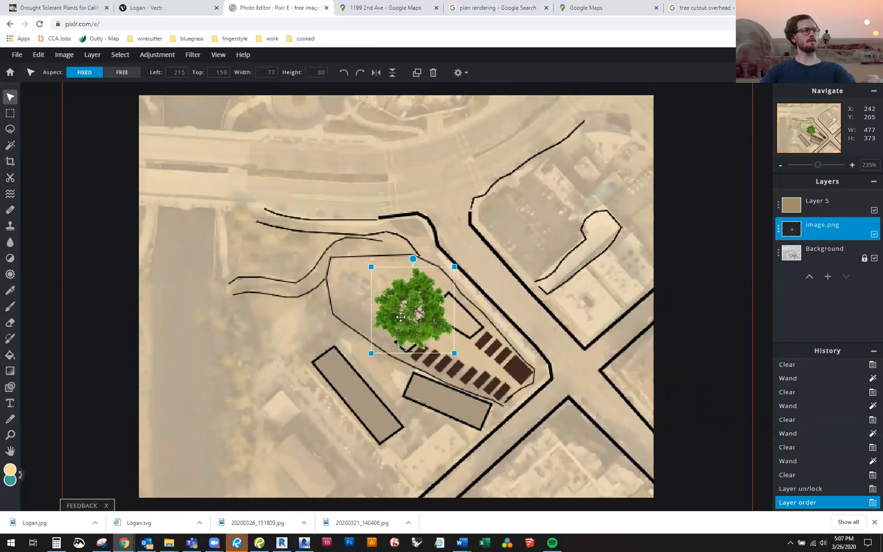
left_click(403, 321)
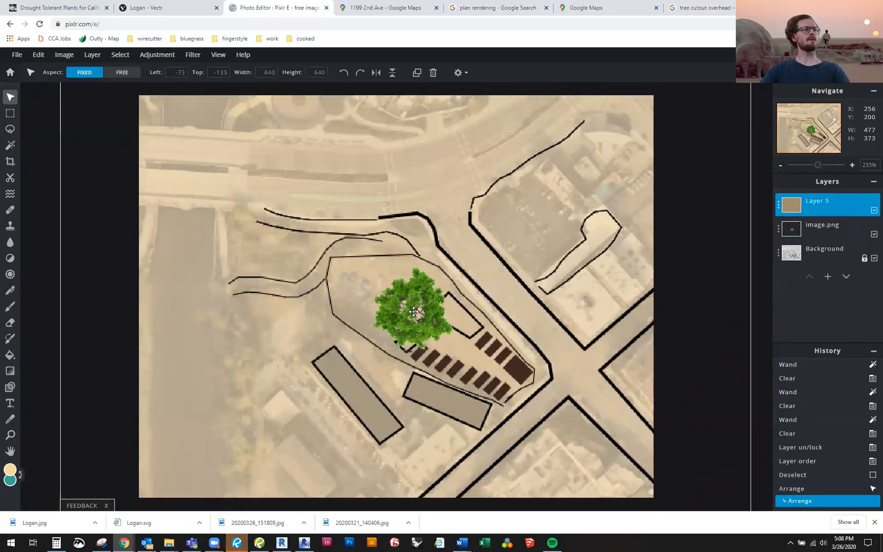
left_click(853, 206)
left_click(747, 287)
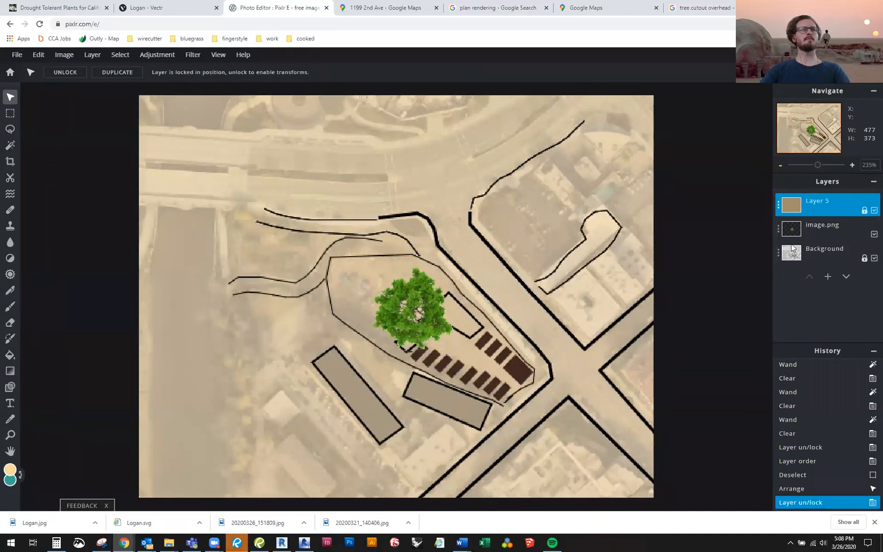
Step: Scale the tree down to about 17 × 18 px and place it at the upper end of the site's street-side boundary
left_click(780, 233)
mouse_move(417, 318)
left_mouse_down()
mouse_move(383, 318)
mouse_move(419, 336)
left_mouse_up()
left_click_drag(456, 372, 503, 315)
scroll(518, 339, "up", 3)
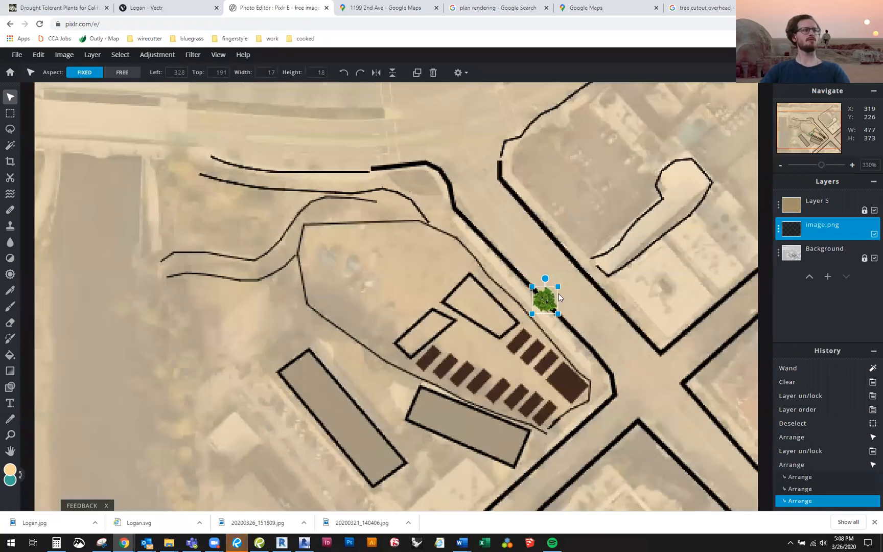
scroll(587, 277, "up", 4)
left_click_drag(639, 351, 616, 343)
scroll(616, 343, "down", 3)
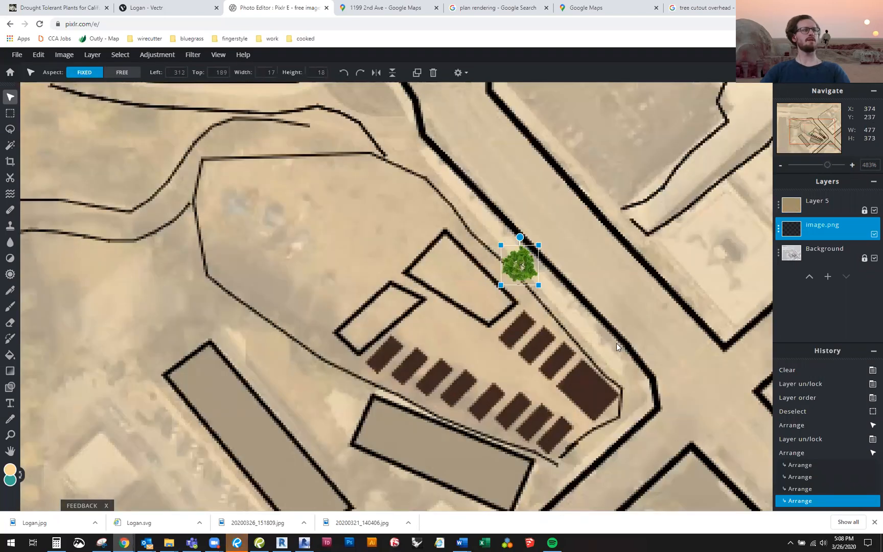
left_click_drag(664, 369, 581, 337)
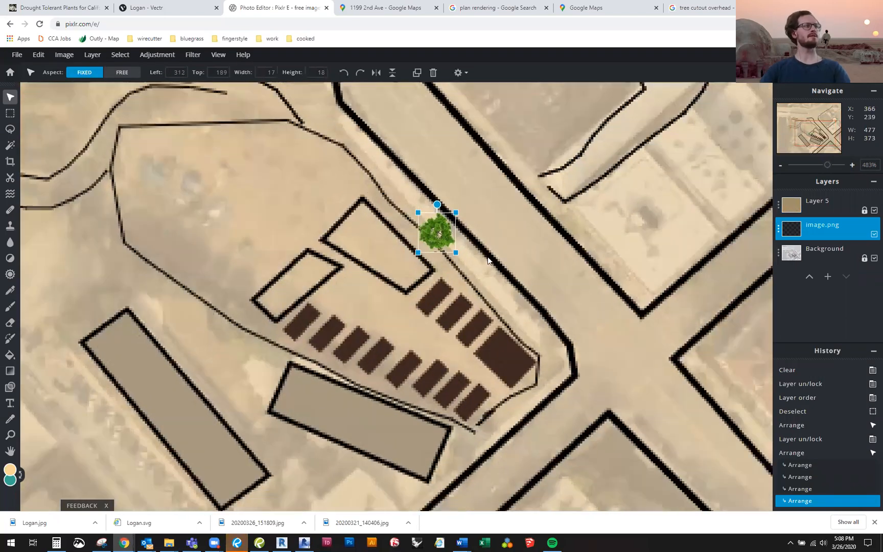
left_click_drag(437, 240, 338, 145)
Step: Duplicate the small tree layer and place the copy diagonally below the first tree, at about left 279, top 158
key("ctrl+v")
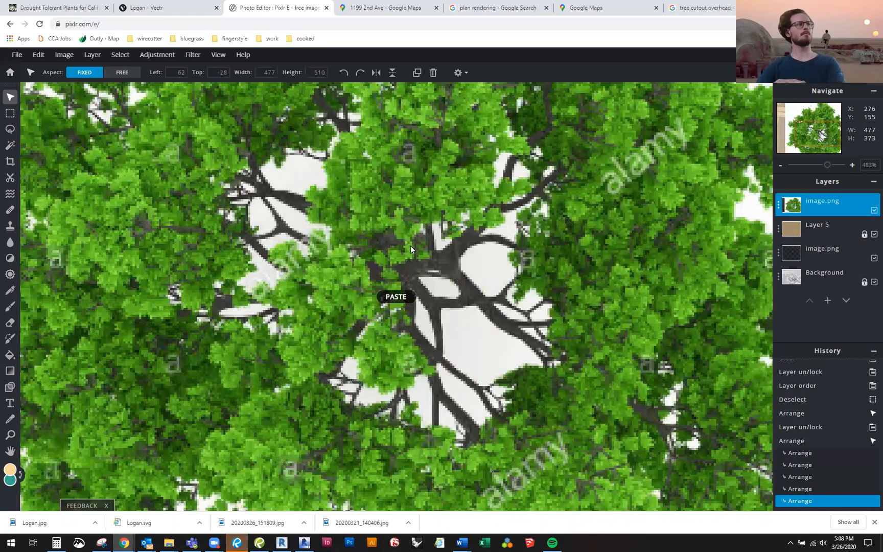
double_click(805, 231)
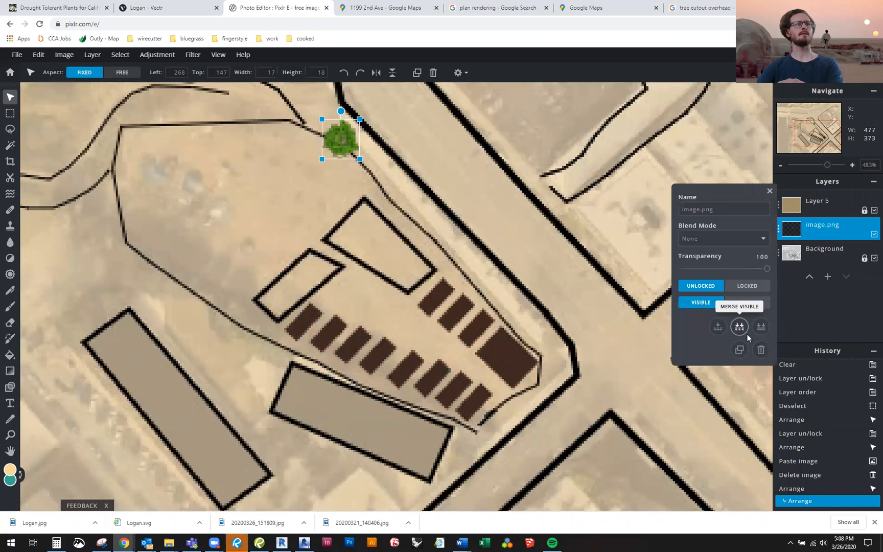
left_click(739, 350)
left_click_drag(346, 143, 363, 162)
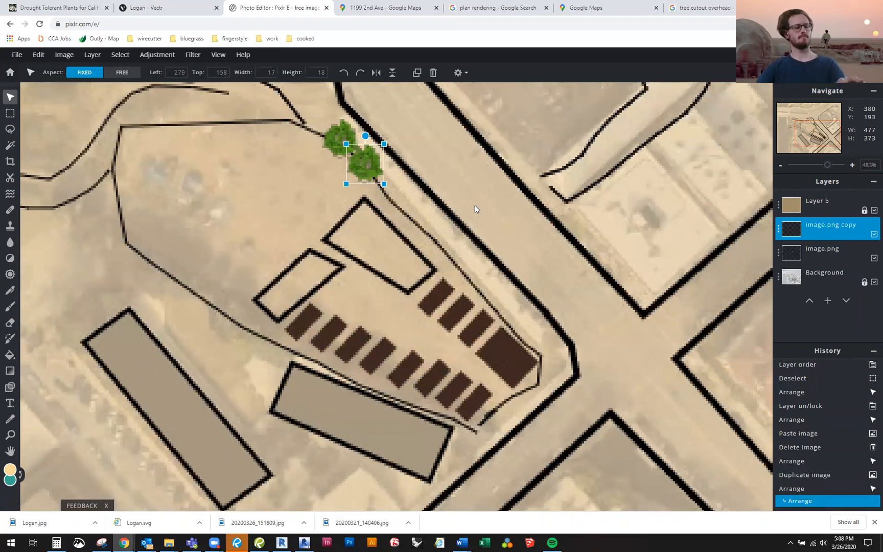
Step: Duplicate the original tree layer again and place this third tree farther down the street-side boundary, at about left 293, top 172
left_click(435, 181)
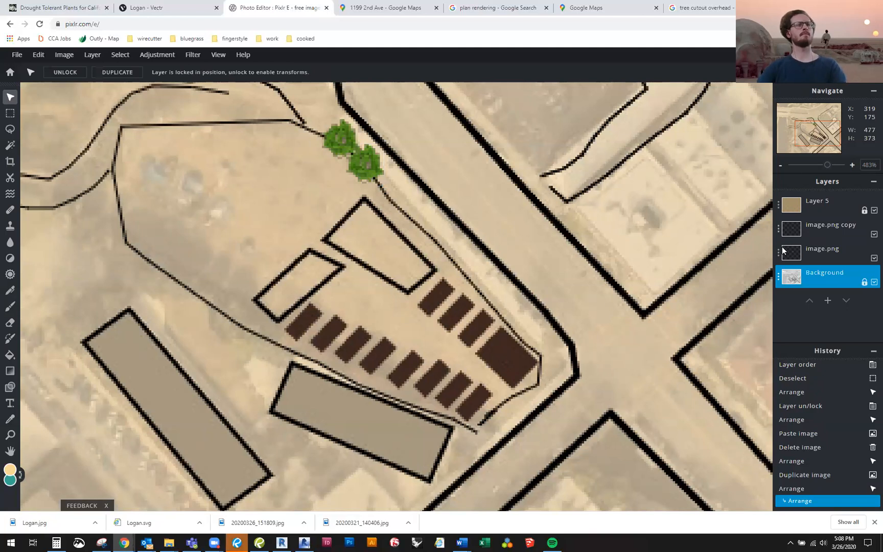
double_click(832, 250)
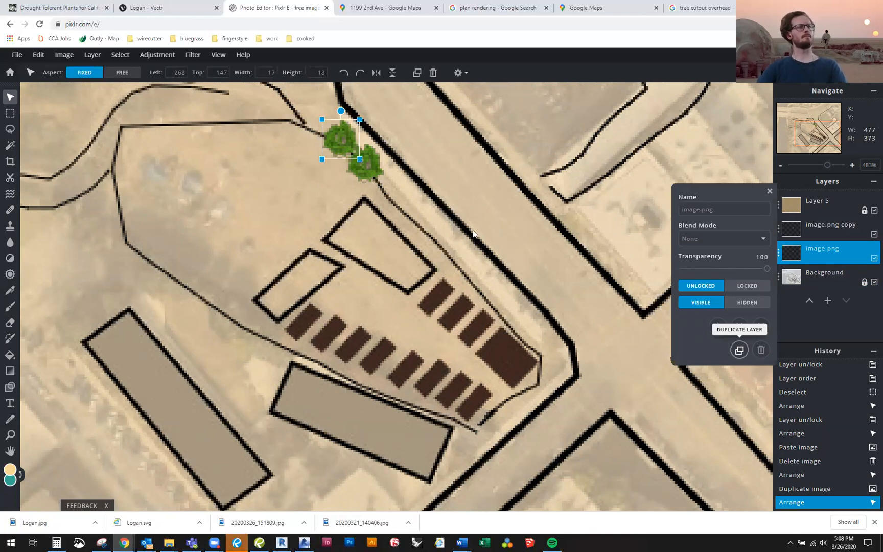
left_click(739, 350)
left_click(381, 139)
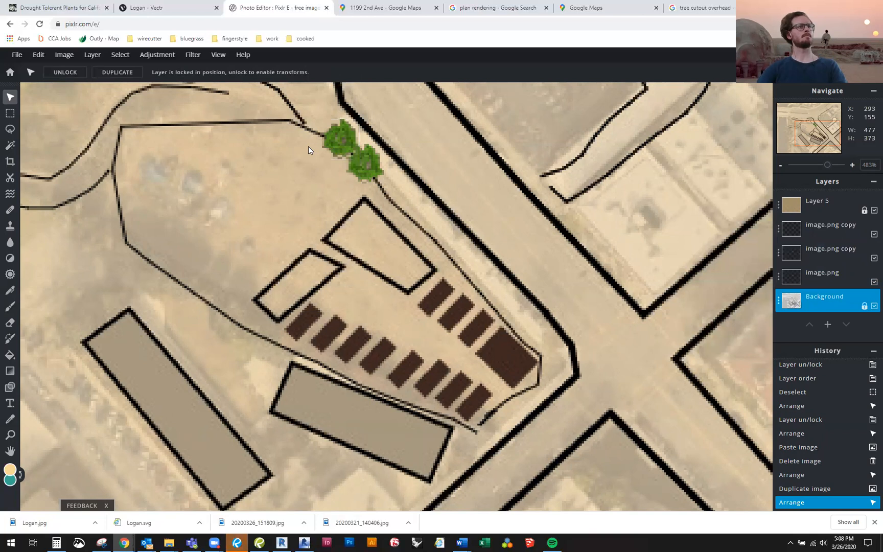
key("ctrl+j")
left_click_drag(389, 182, 393, 201)
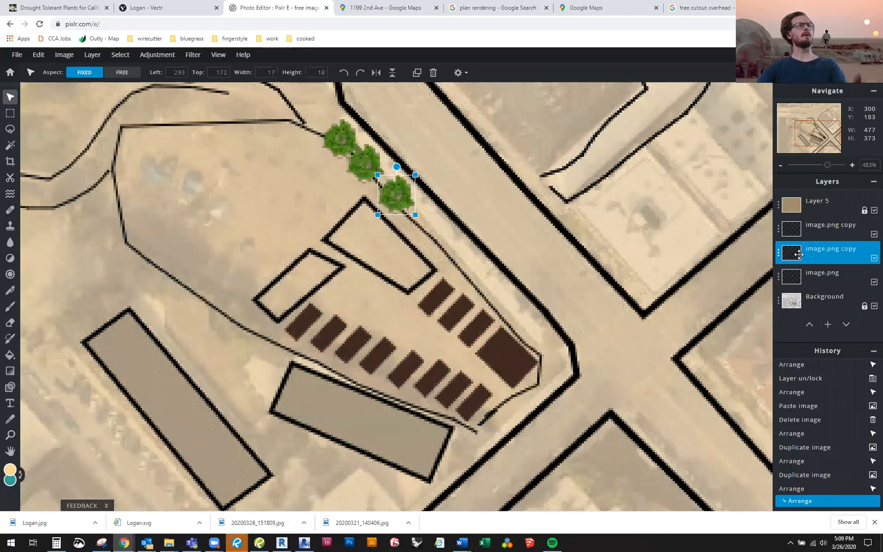
Step: Merge the two tree copies and the original tree layer down into a single layer
left_click(829, 274)
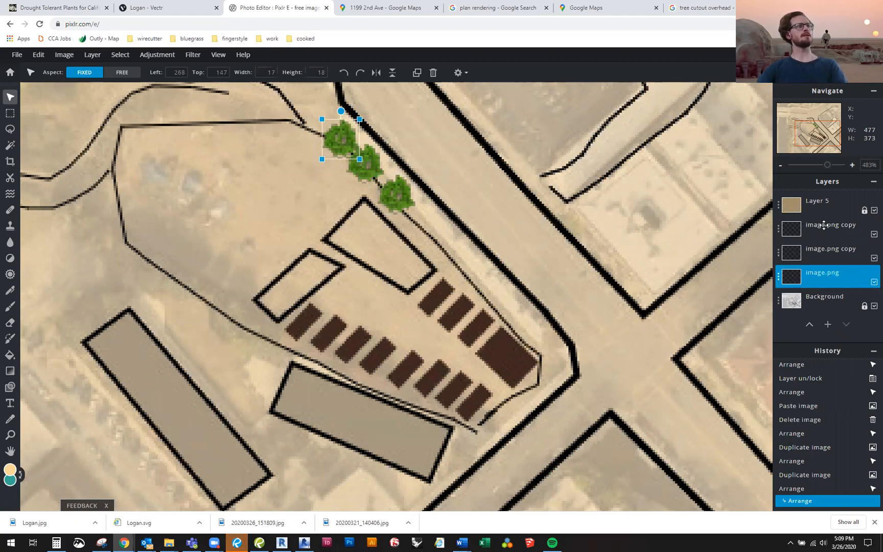
left_click(824, 226)
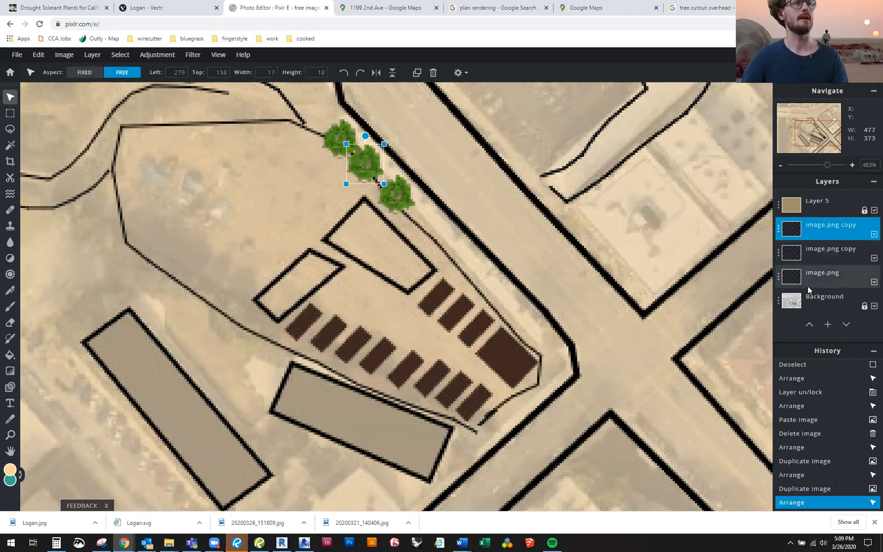
left_click(821, 278)
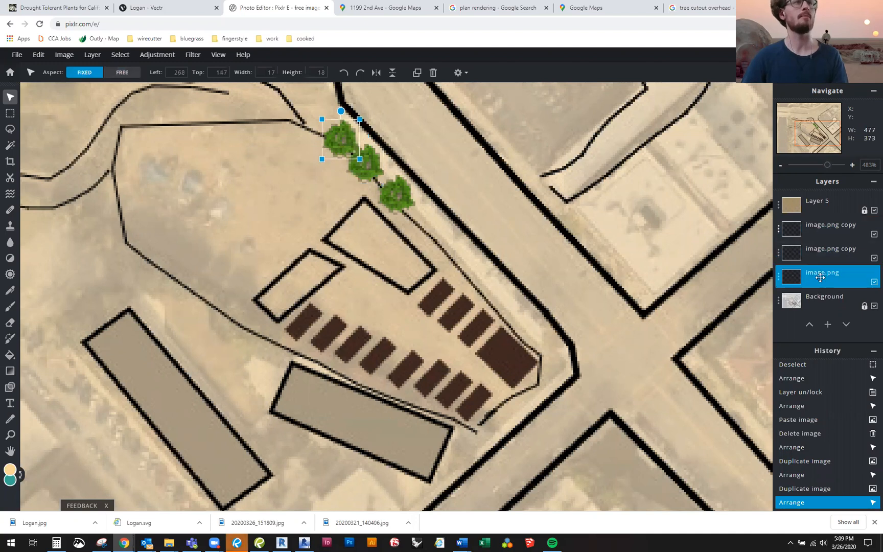
left_click(813, 227)
left_click_drag(816, 253, 816, 254)
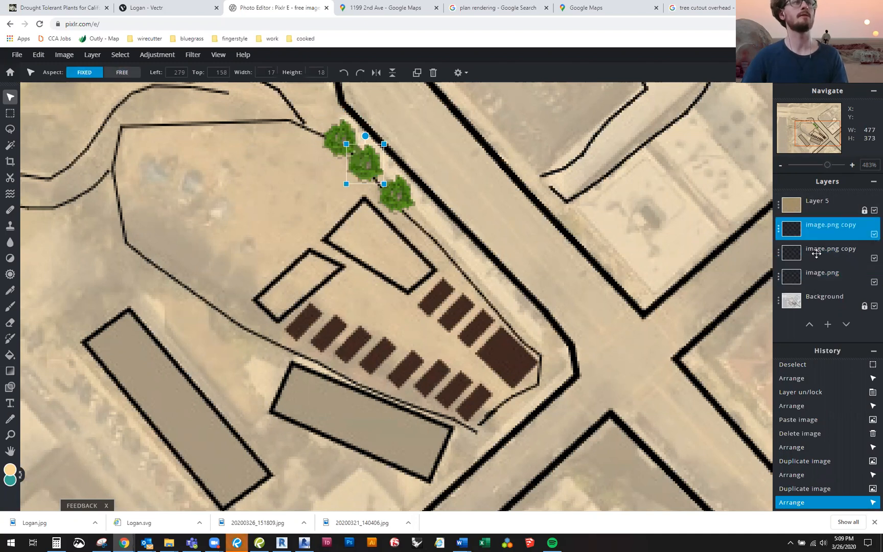
left_click(820, 252)
left_click(820, 228)
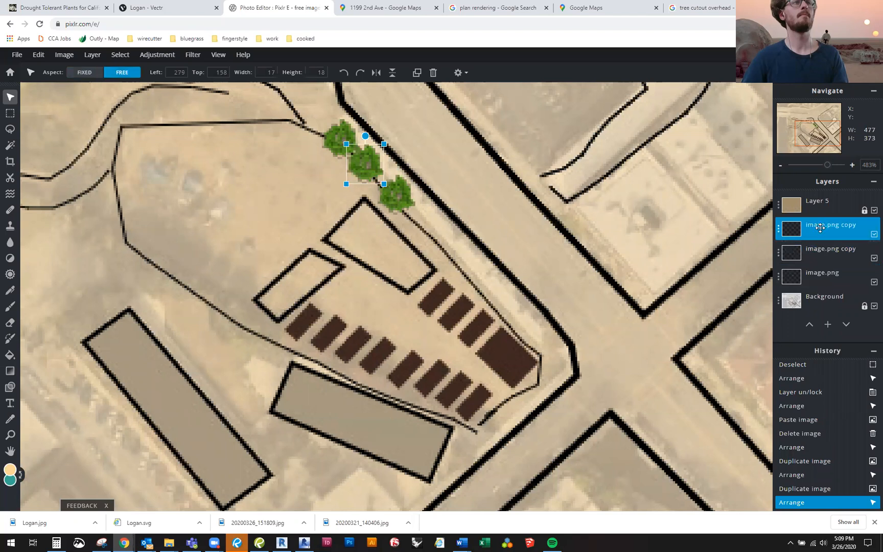
left_click(820, 229)
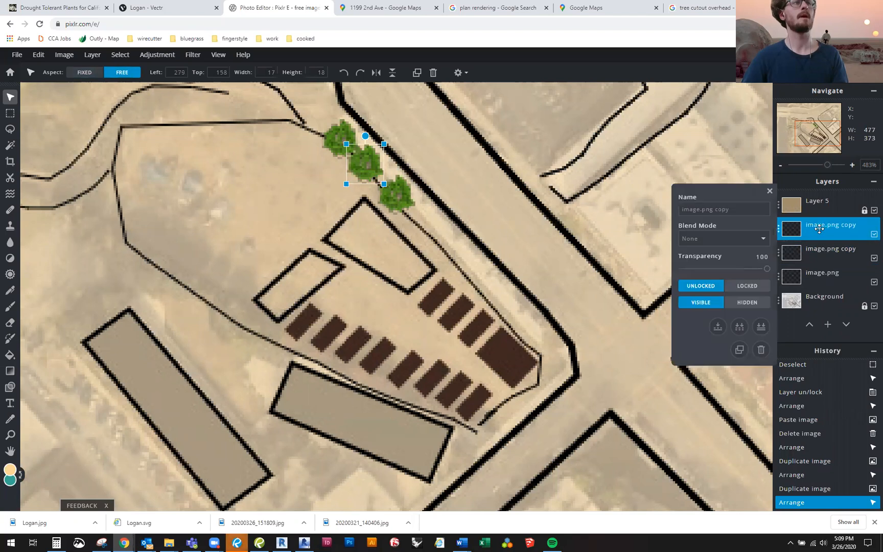
left_click(718, 327)
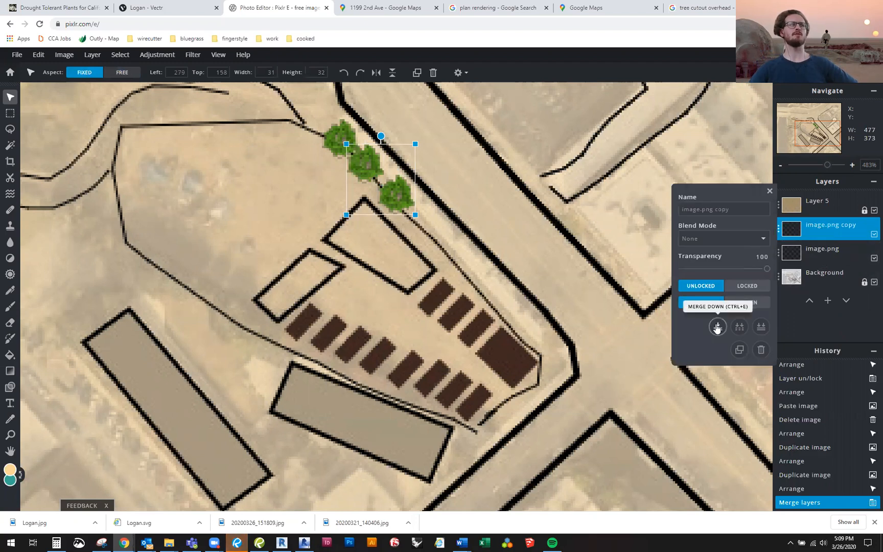
left_click(717, 326)
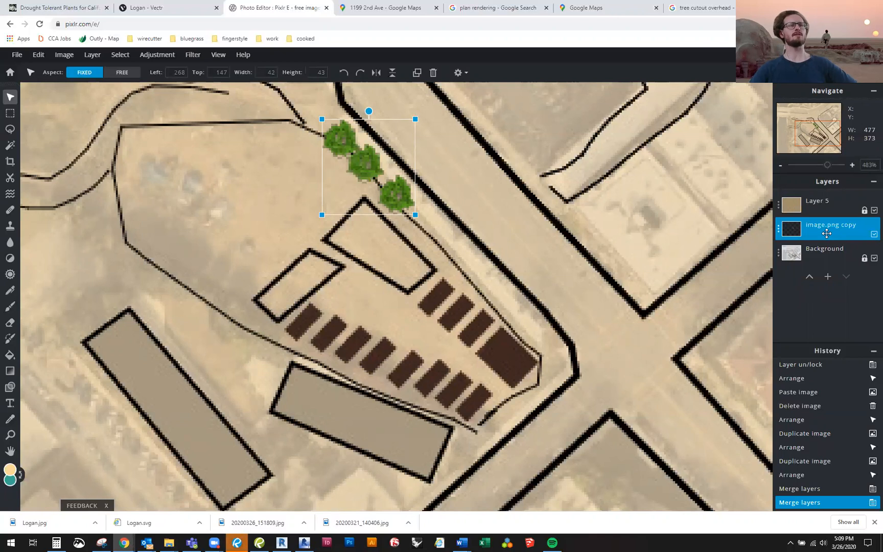
Step: Duplicate the merged three-tree layer and place the copy farther along the street-side boundary, at about left 310, top 190
left_click(826, 233)
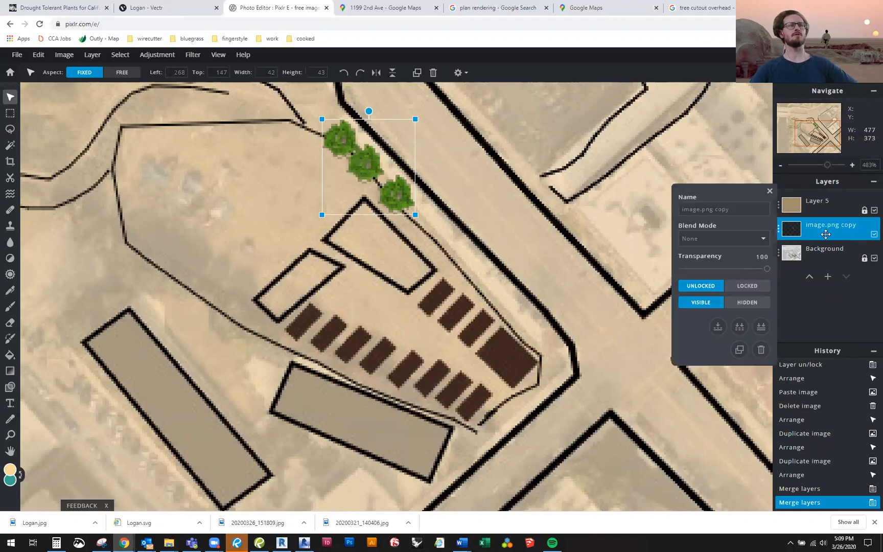
left_click(740, 349)
left_click_drag(400, 205, 483, 282)
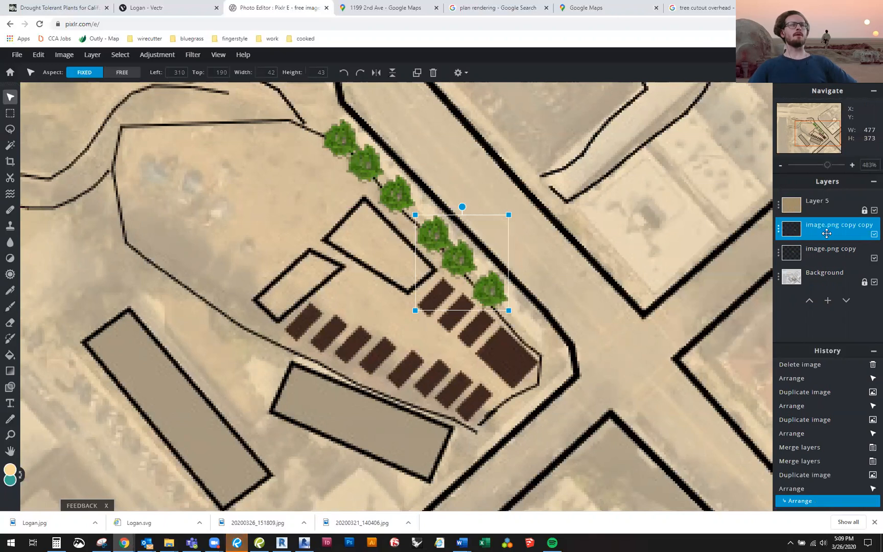
Step: Duplicate the second three-tree row, rotate the copy, and place it along the street edge at the site's lower corner
left_click(792, 231)
left_click(740, 351)
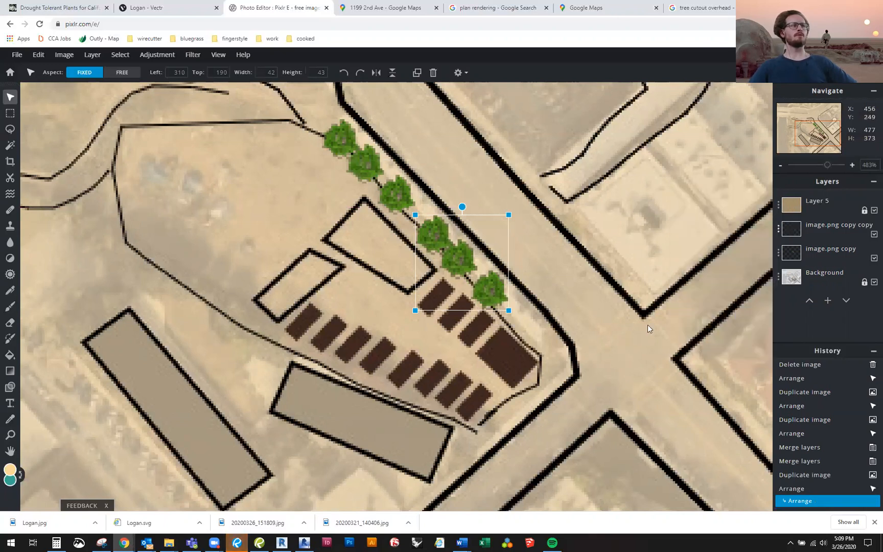
left_click_drag(461, 205, 542, 309)
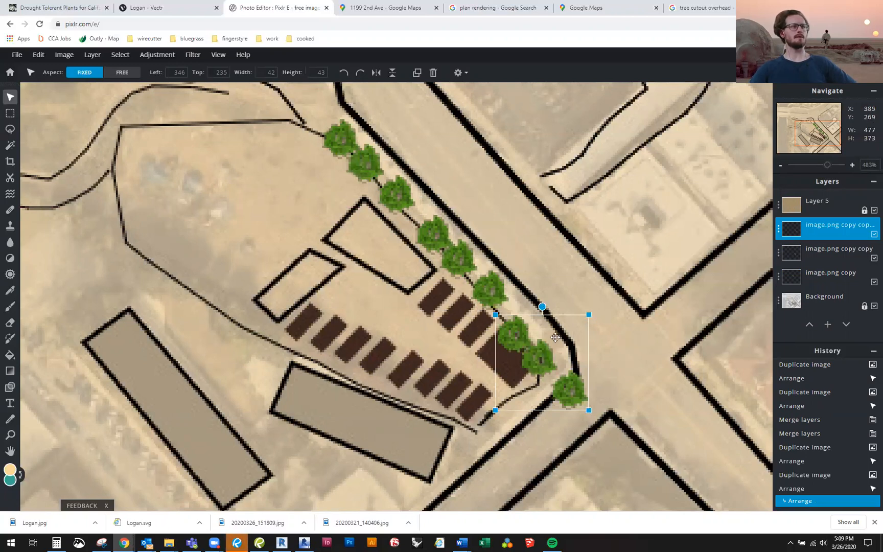
left_click_drag(552, 306, 464, 453)
left_click(572, 332)
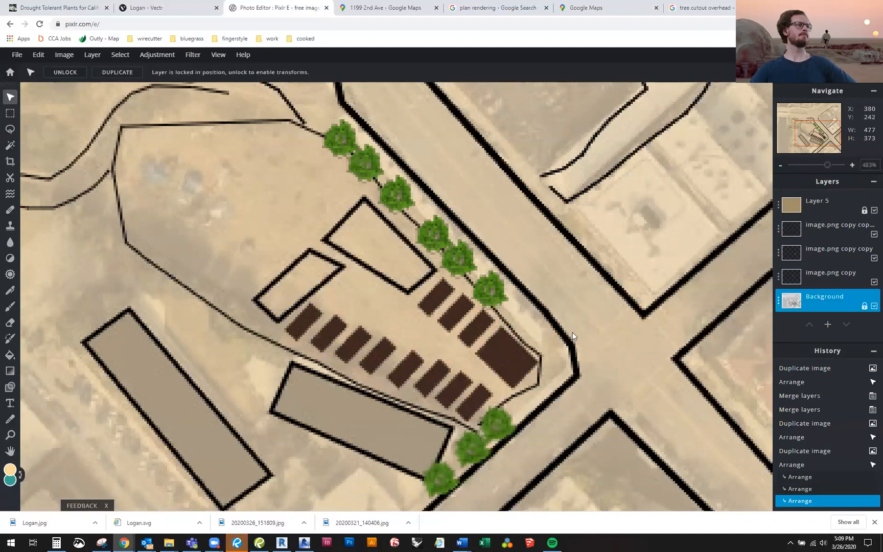
left_click(117, 72)
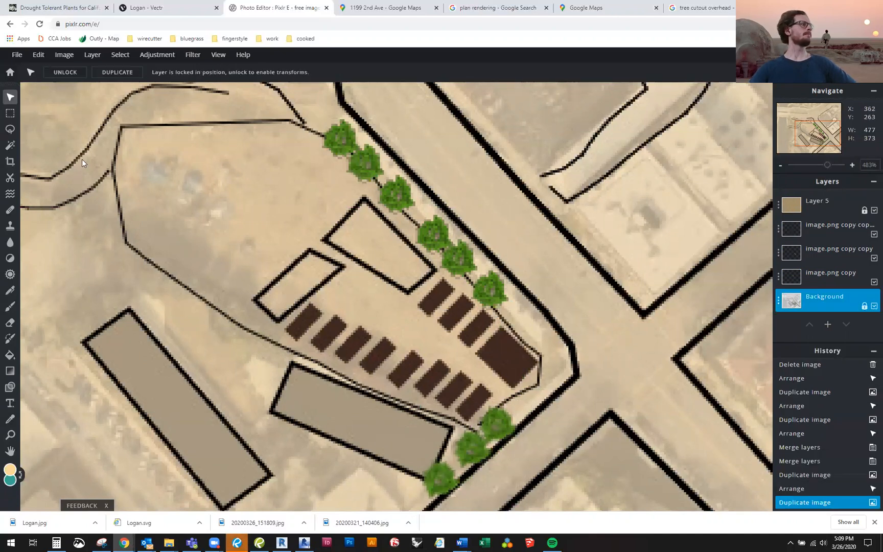
Step: Try to lasso the lowest tree of the upper street-side row, copy it, and paste it as a separate layer
left_click(11, 113)
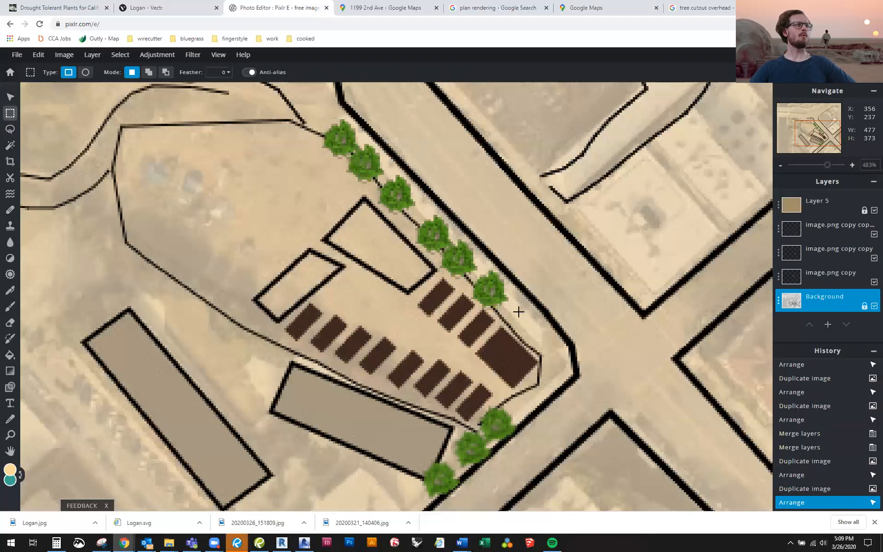
left_click(10, 129)
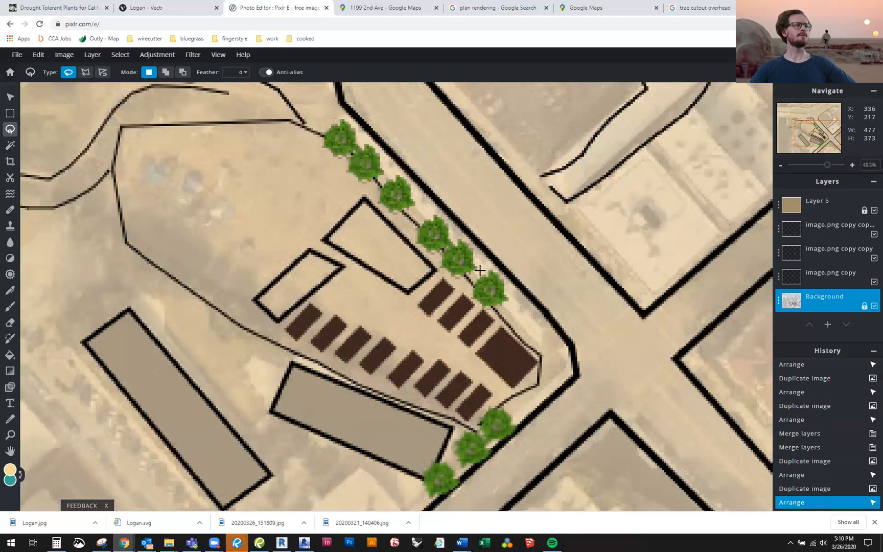
left_click_drag(466, 283, 477, 272)
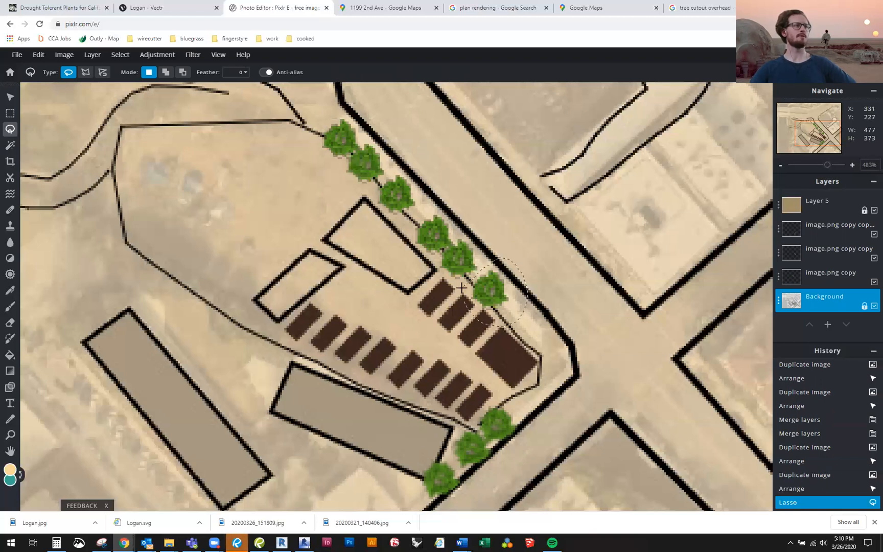
left_click(10, 133)
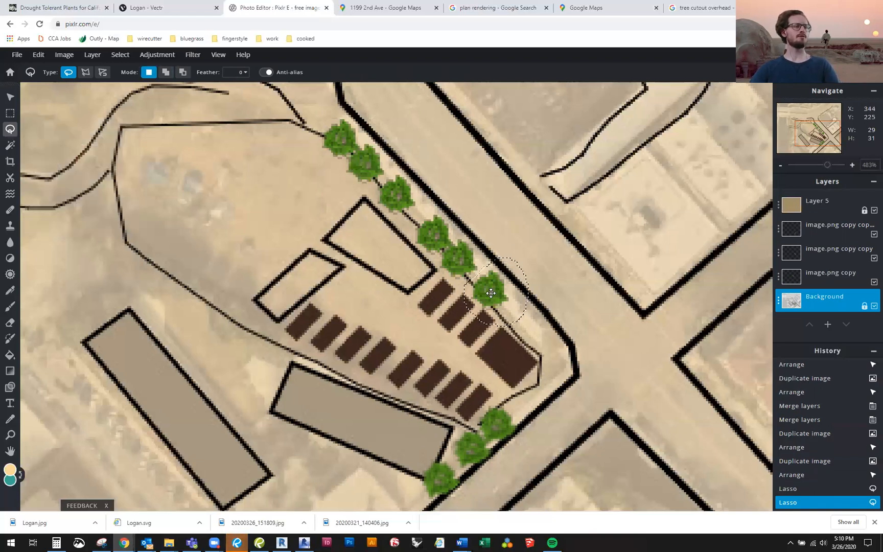
key("alt")
key("ctrl+c")
key("ctrl+v")
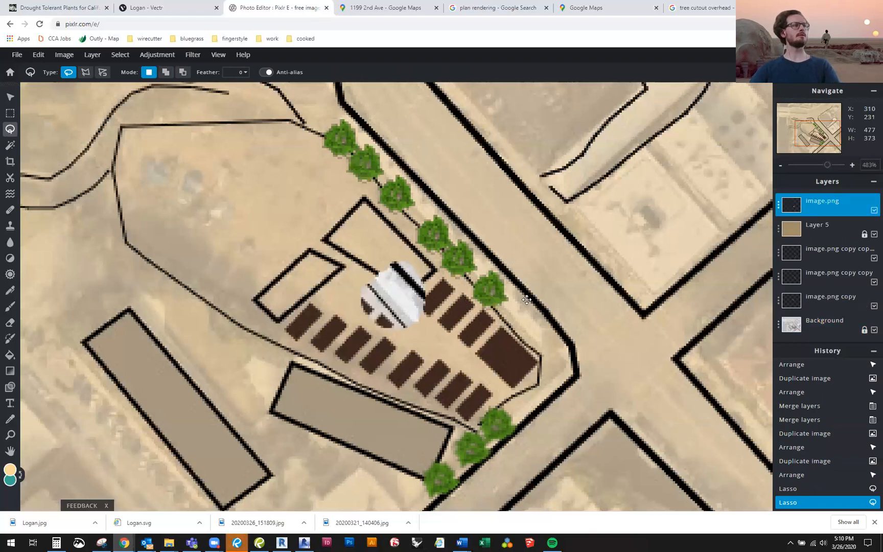
key("ctrl+z")
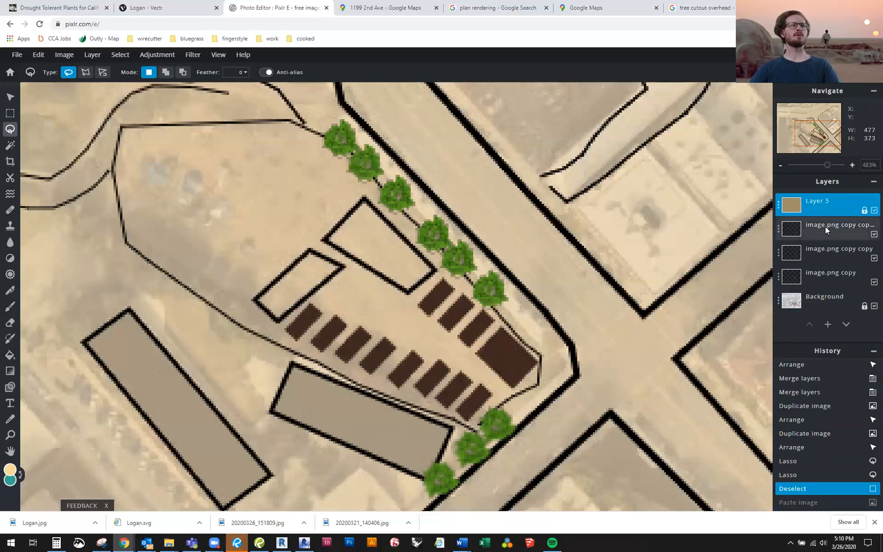
Step: Merge the three tree-row layers down into a single layer, keeping it separate from the background
left_click(833, 272)
left_click(832, 251)
left_click(833, 228)
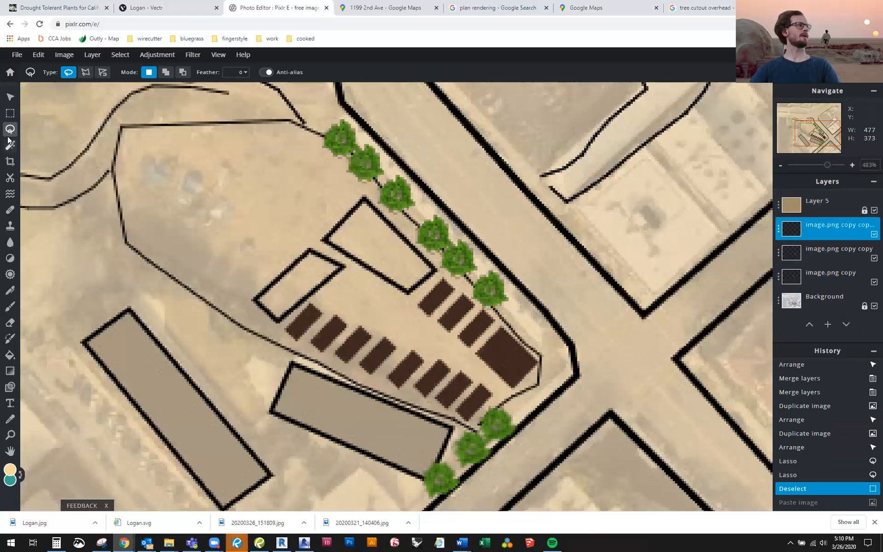
left_click(814, 228)
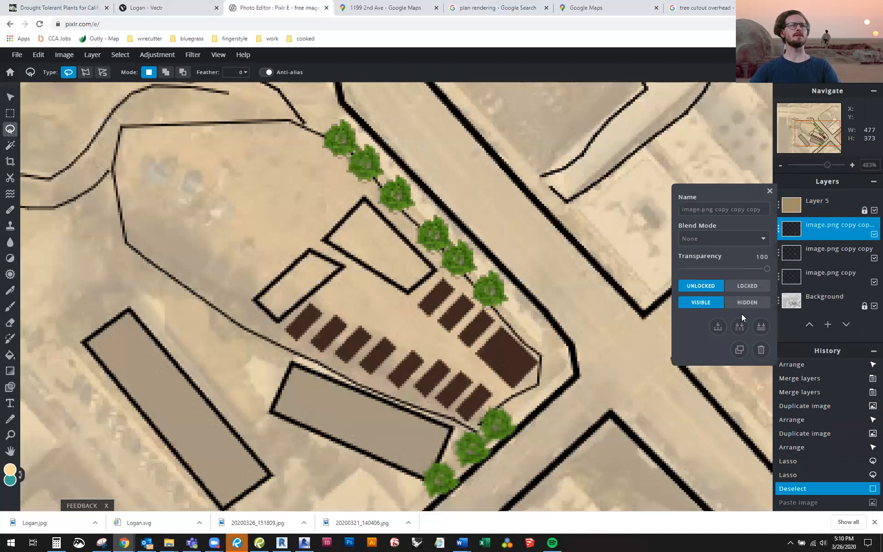
left_click(718, 327)
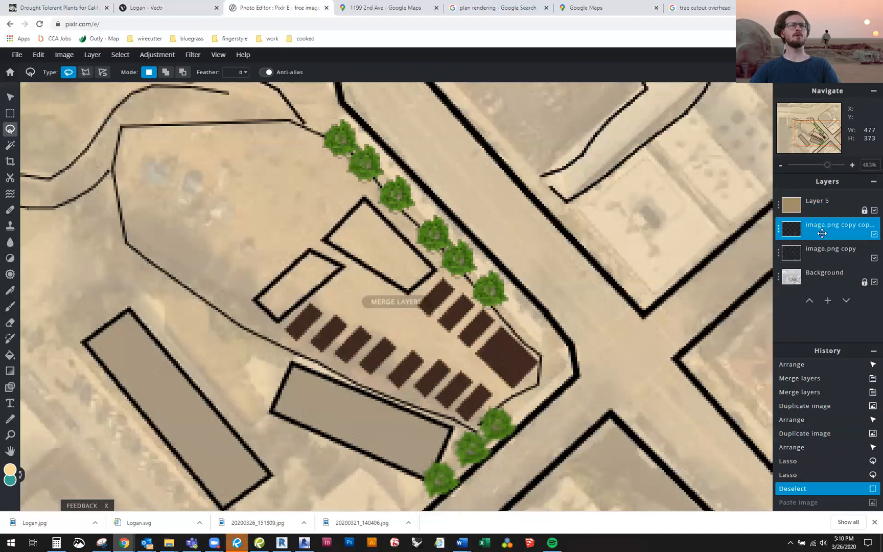
left_click(821, 233)
left_click(717, 327)
left_click(820, 231)
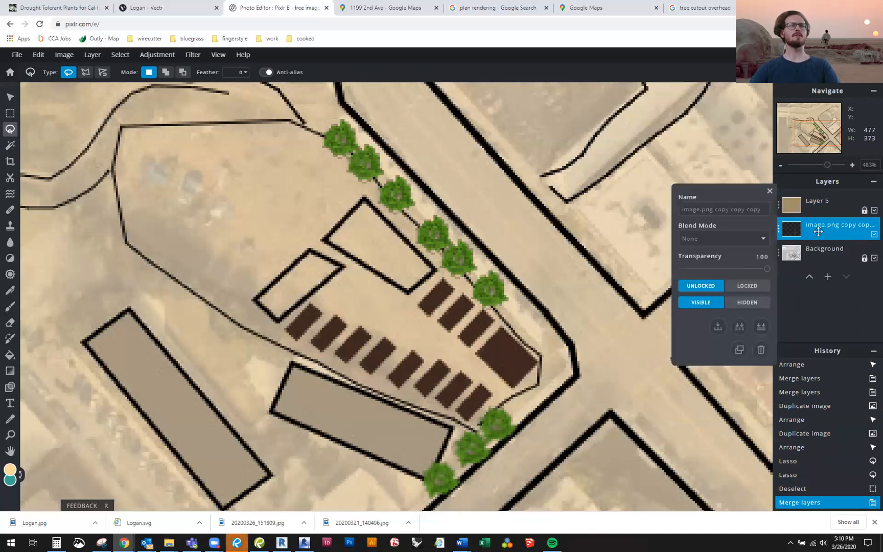
left_click(718, 327)
key("ctrl+z")
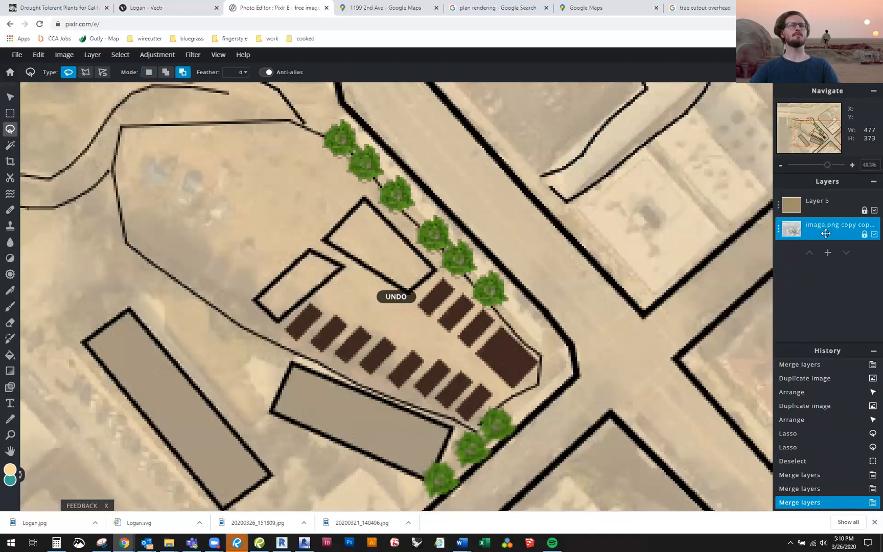
Step: Rename the merged tree-row layer as trees
left_click(834, 234)
left_click_drag(744, 214, 669, 211)
type("trees")
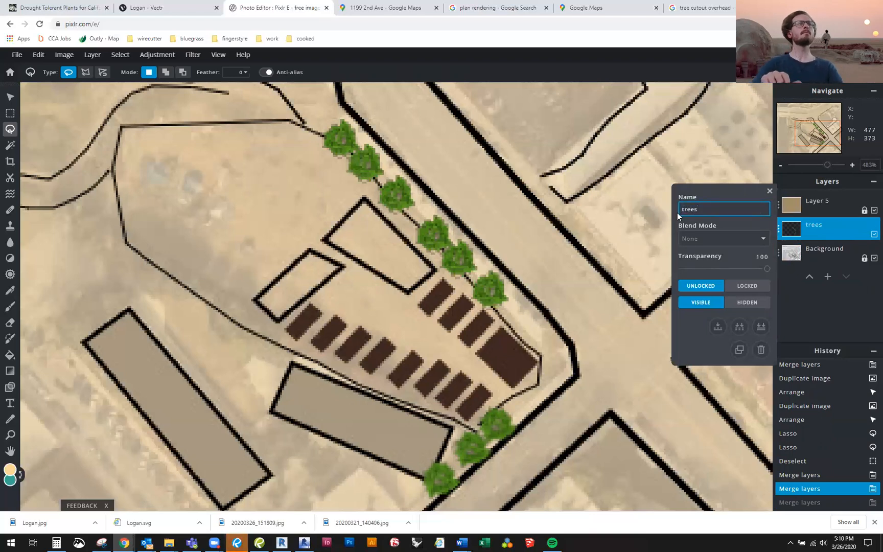
key("Return")
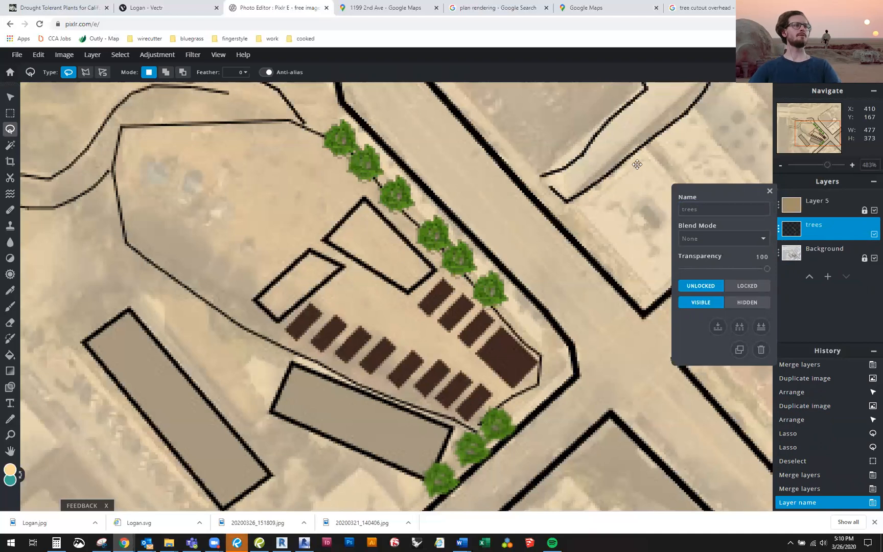
left_click(769, 191)
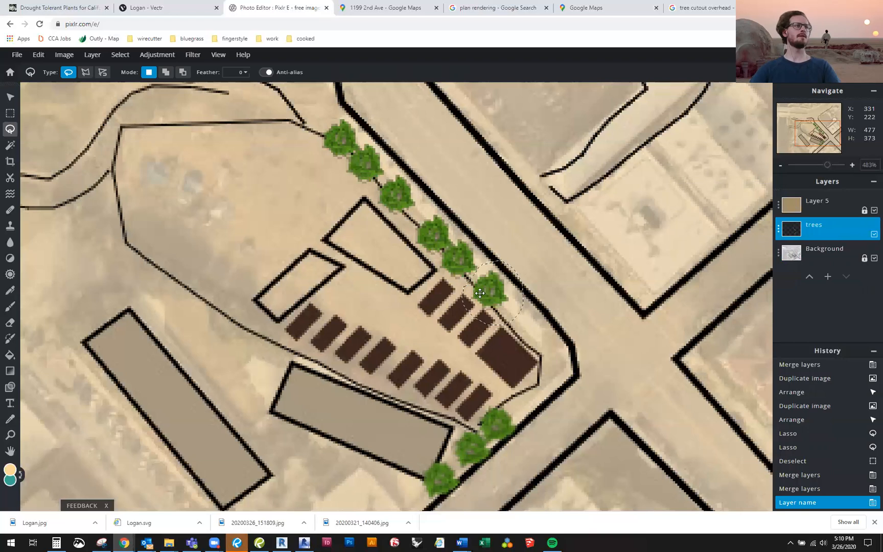
Step: Paste a lassoed copy of one street tree and place it at the row's lower end, at about left 348, top 226
key("ctrl+v")
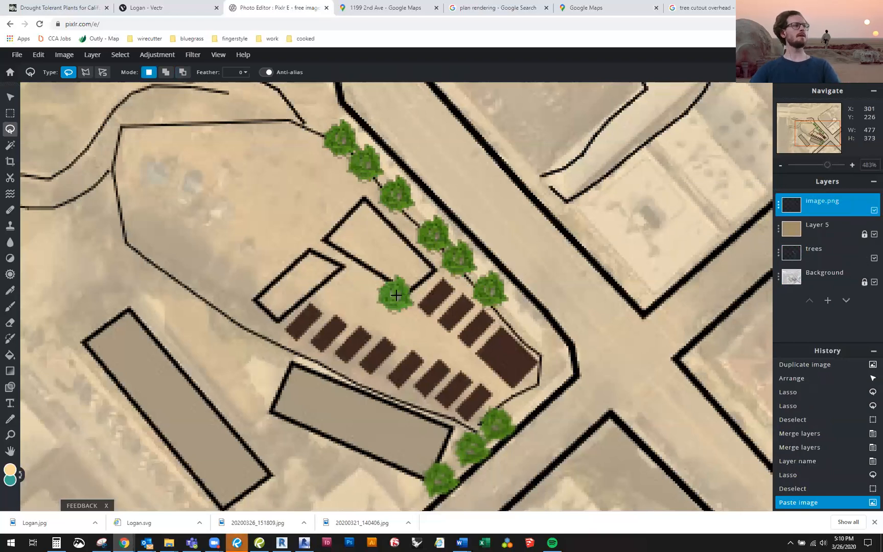
key("v")
mouse_move(395, 293)
left_mouse_down()
mouse_move(478, 306)
mouse_move(545, 334)
left_mouse_up()
left_click_drag(827, 204, 597, 252)
left_click(597, 250)
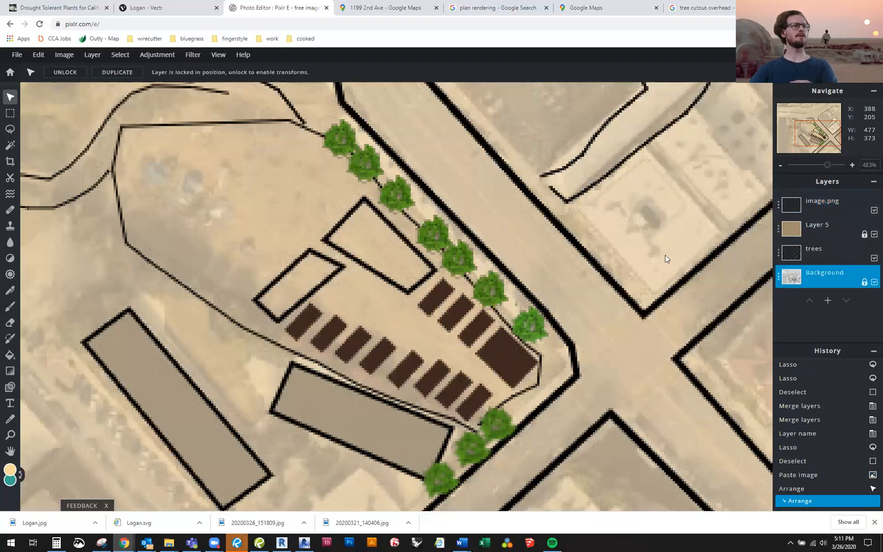
Step: Unlock Layer 5 and move the pasted tree layer beneath it, directly above the trees layer
left_click_drag(823, 204, 825, 242)
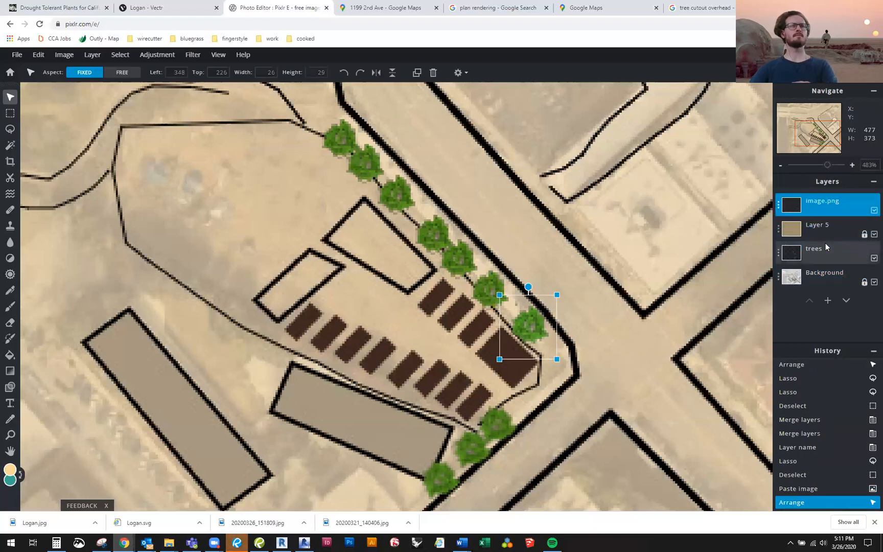
left_click(864, 234)
left_click_drag(842, 202, 820, 250)
Step: Merge the pasted tree layer down into the trees layer and name the merged layer trees
left_click(818, 251, "shift")
double_click(818, 228, "shift")
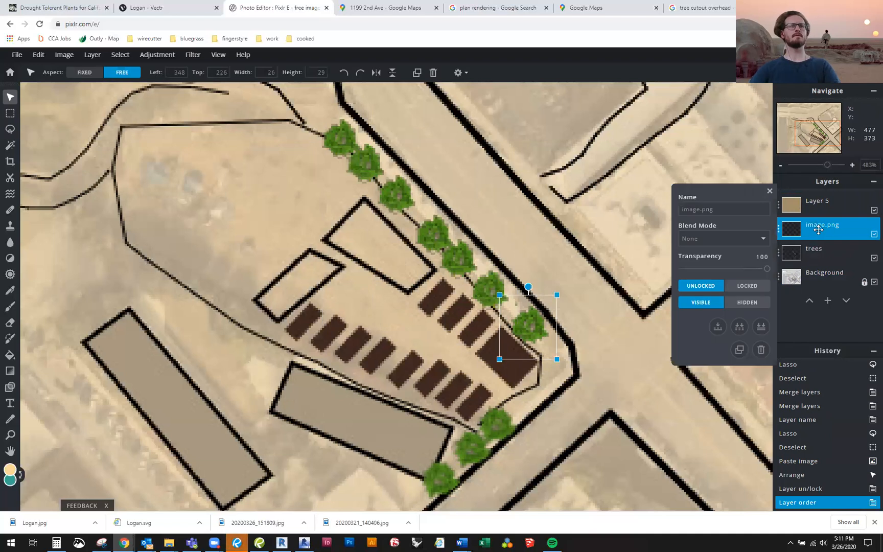
left_click(718, 326)
left_click(723, 206)
type("trees")
key("Return")
left_click(594, 219)
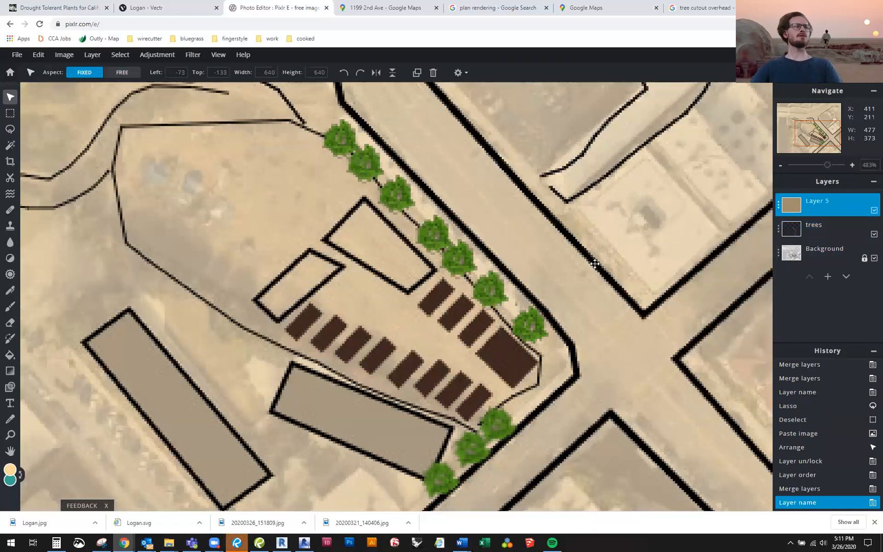
scroll(582, 301, "down", 3)
scroll(548, 399, "up", 1)
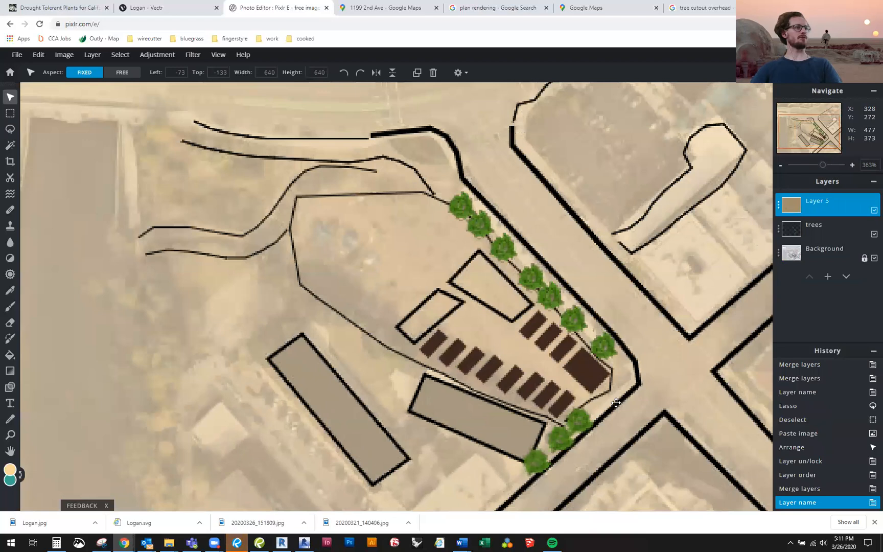
scroll(639, 387, "down", 1)
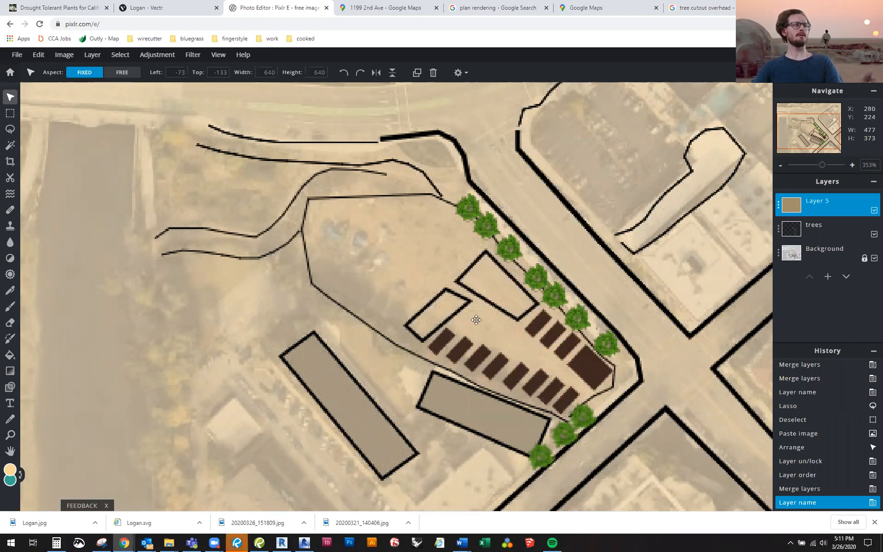
scroll(475, 320, "up", 1)
scroll(508, 285, "up", 1)
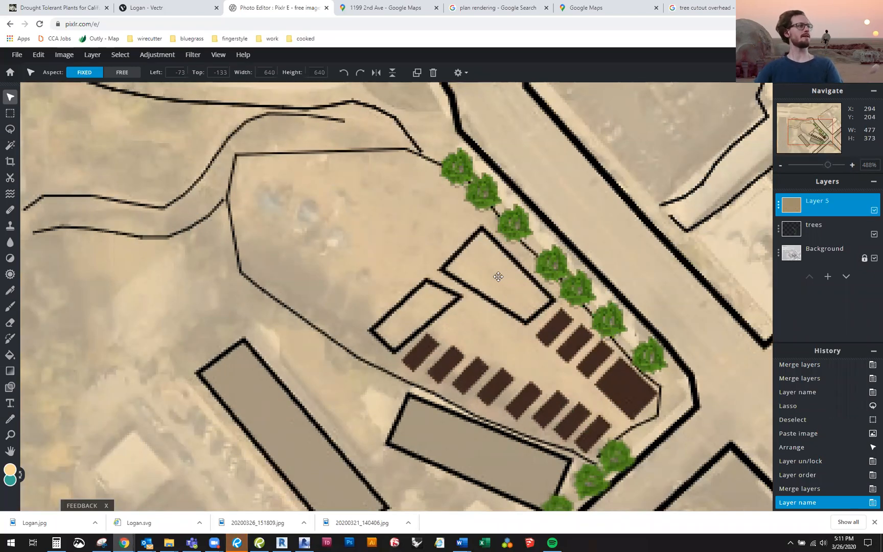
scroll(496, 278, "down", 1)
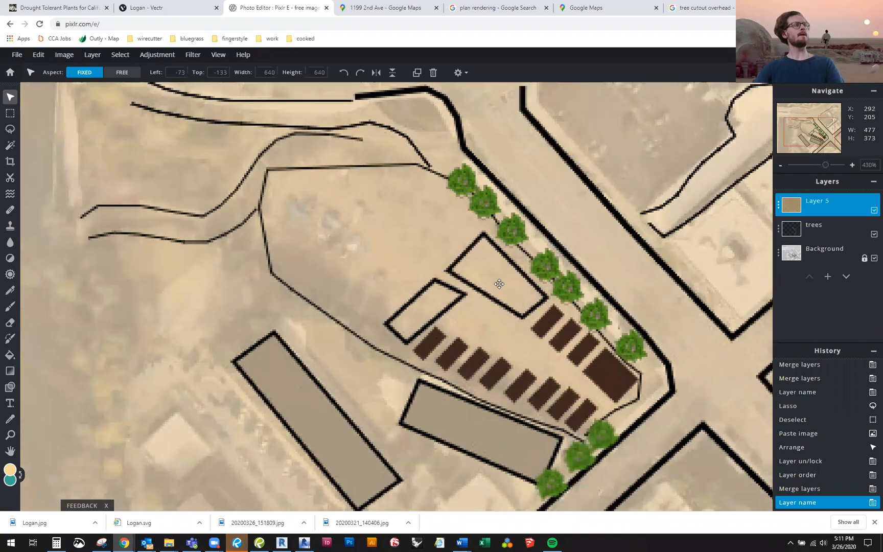
scroll(500, 284, "up", 1)
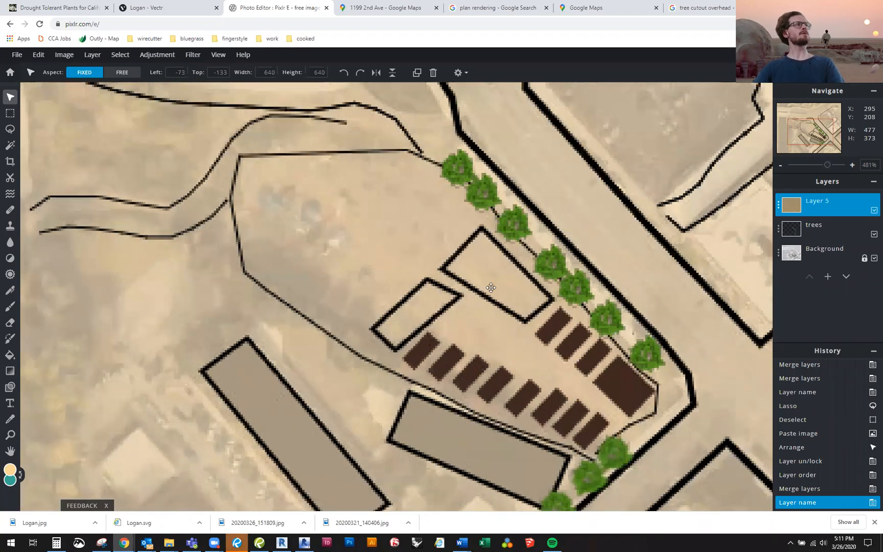
Step: Switch to the Google image search and search for "grass texture"
left_click(705, 10)
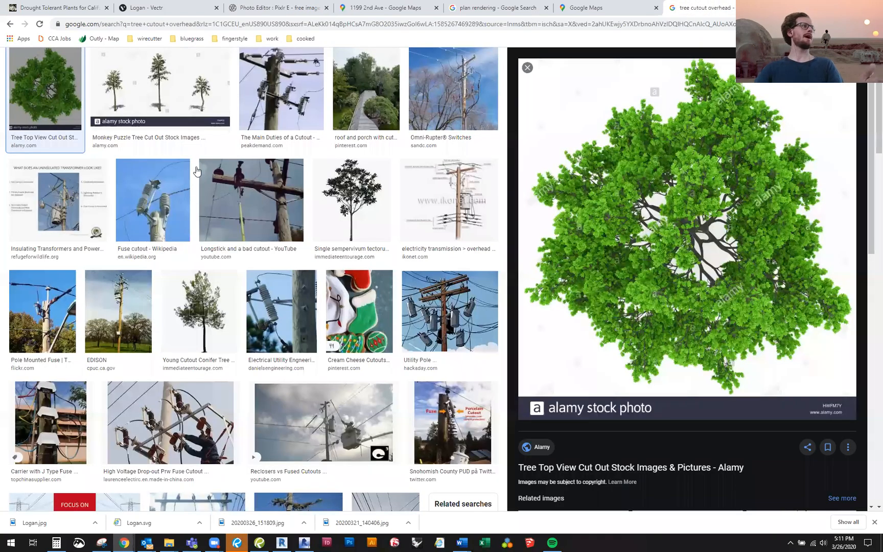
scroll(172, 69, "up", 2)
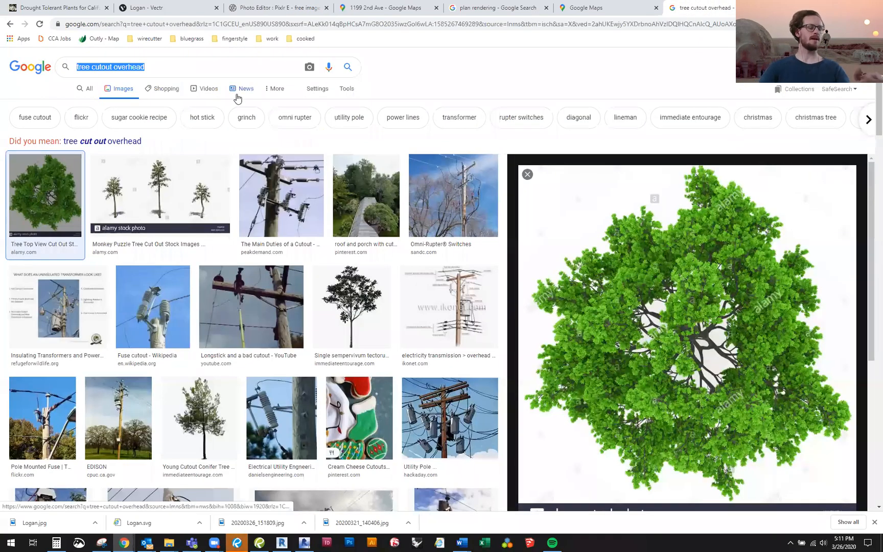
type("grass ")
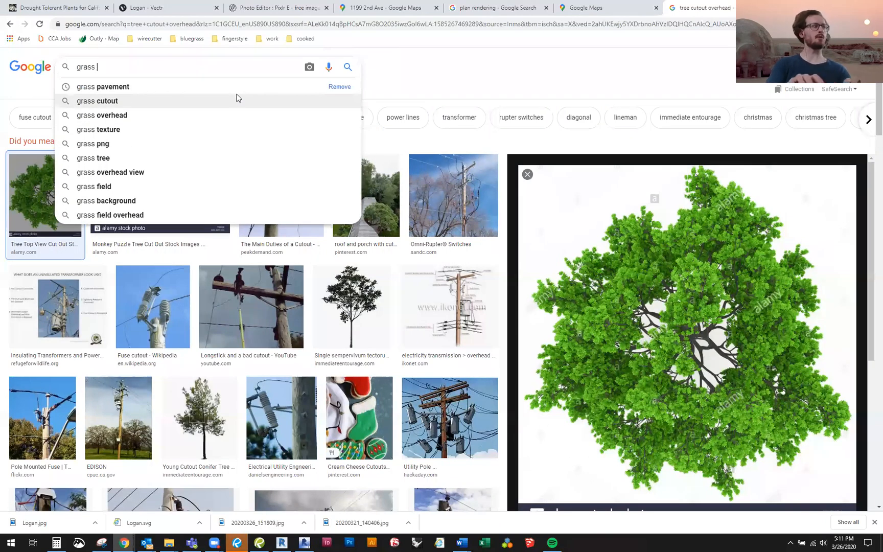
type("texture")
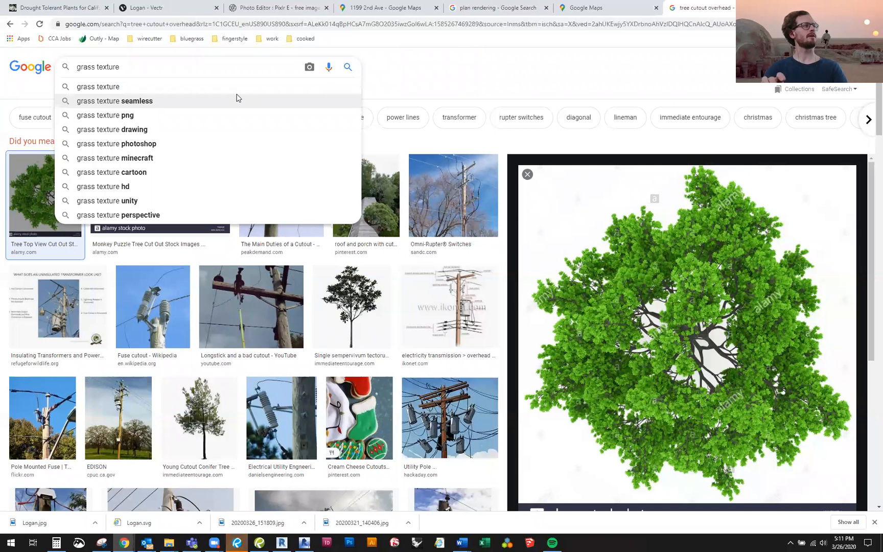
key("Return")
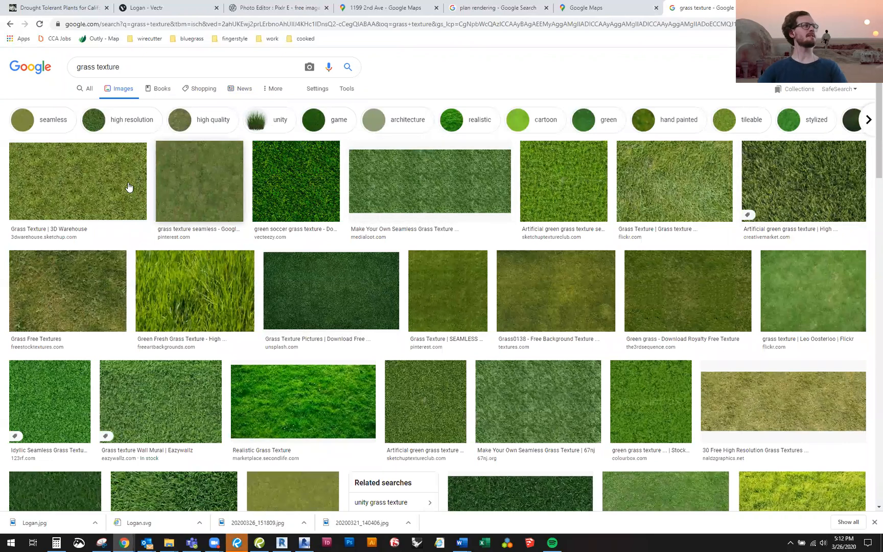
Step: Copy the 3D Warehouse grass texture image from the results and paste it into the Pixlr site plan as a new layer
left_click(325, 433)
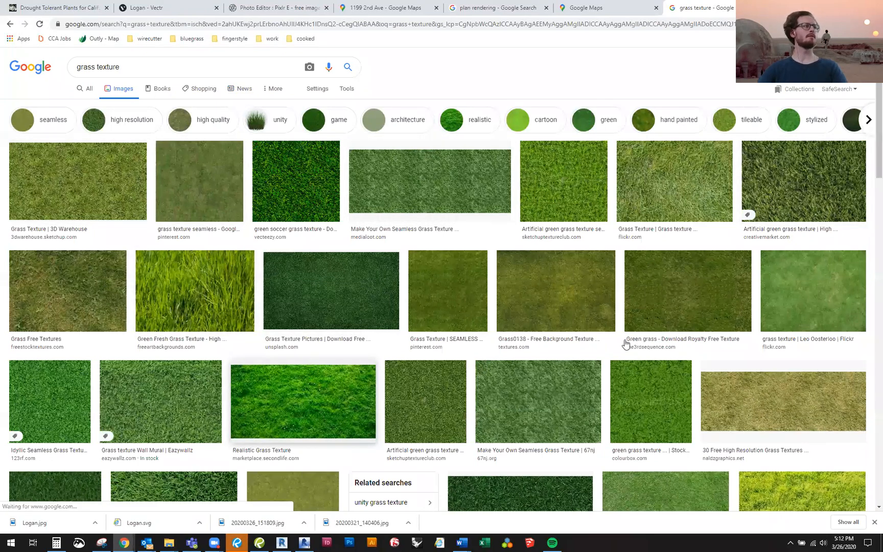
scroll(162, 366, "down", 7)
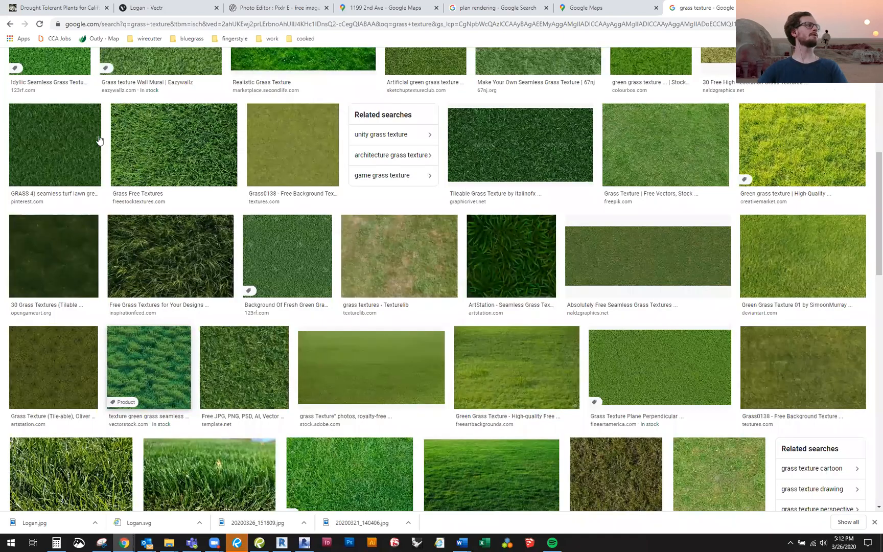
left_click(649, 166)
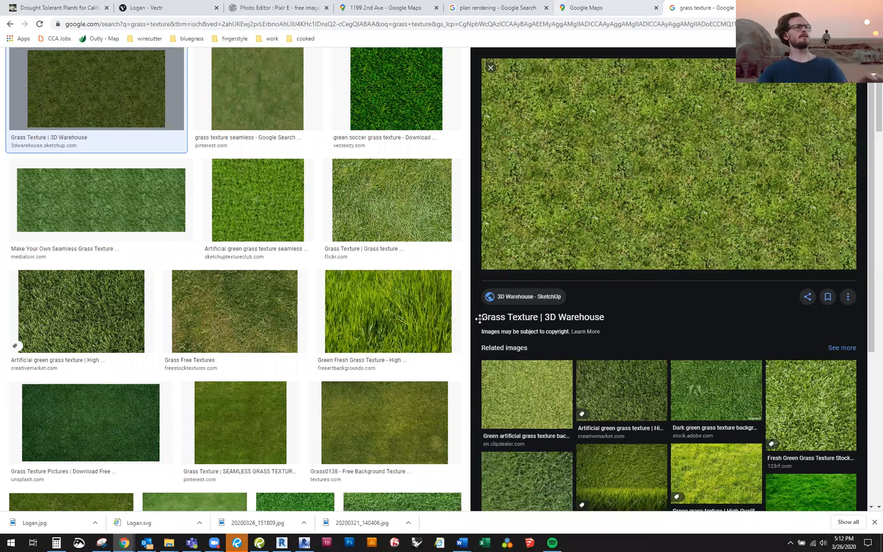
key("ctrl+3")
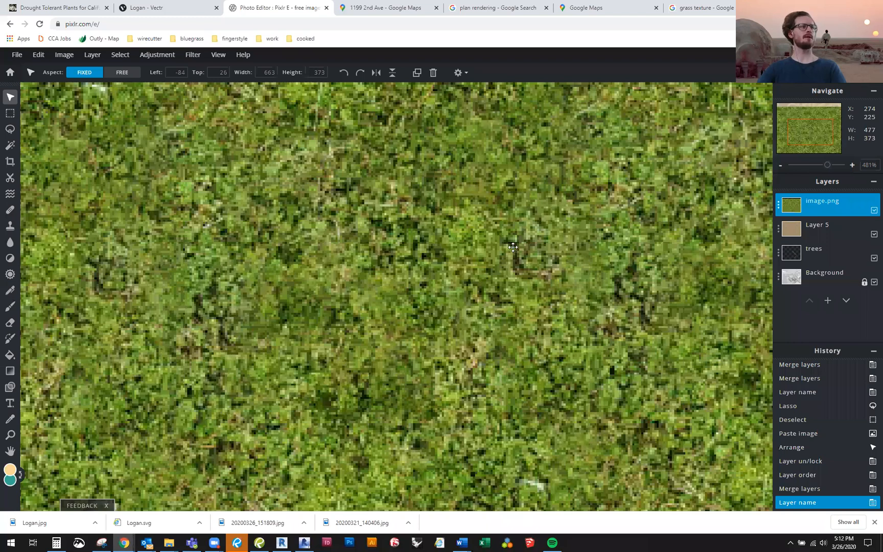
key("ctrl+v")
Step: Scale the grass texture down to about 98 by 55 and place it over the two outlined buildings, at about left 251, top 181
left_click_drag(483, 309, 471, 314)
scroll(518, 332, "up", 3)
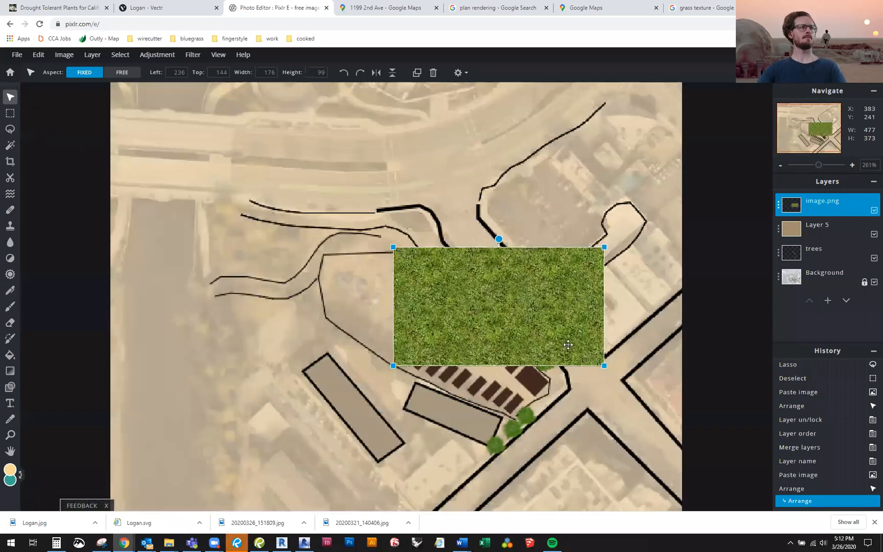
scroll(621, 356, "up", 1)
left_click_drag(655, 367, 551, 390)
left_click_drag(631, 399, 563, 361)
scroll(534, 329, "up", 2)
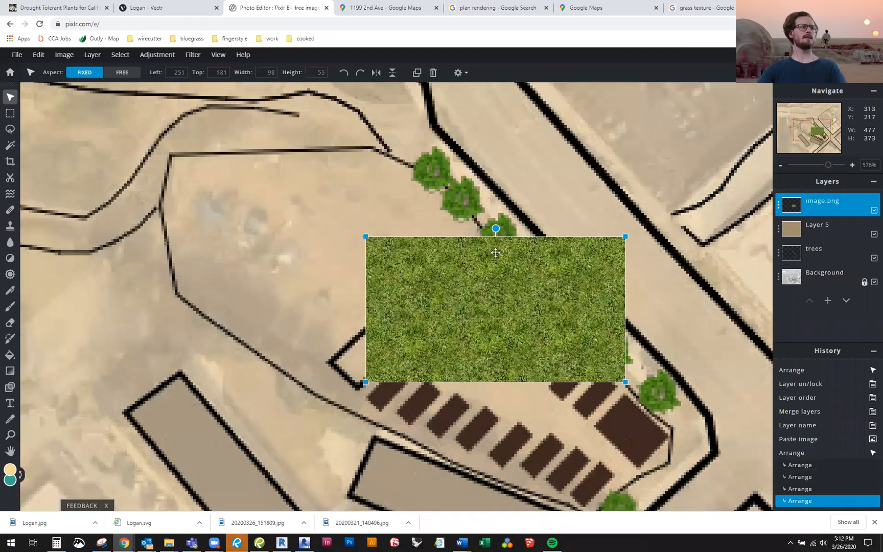
Step: Nudge the grass texture to about left 250, top 179 and lower its layer transparency value to 64
left_click_drag(532, 317, 531, 309)
scroll(531, 310, "up", 1)
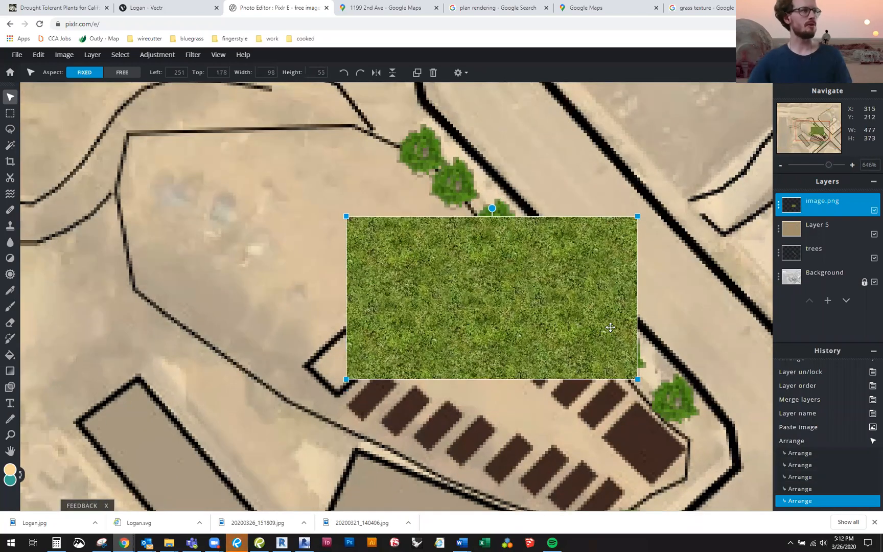
left_click_drag(563, 268, 560, 272)
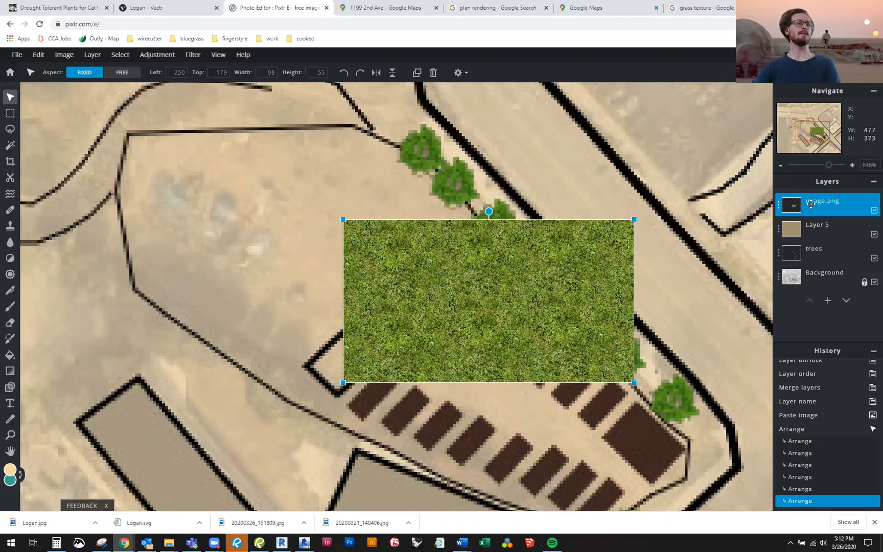
left_click(790, 211)
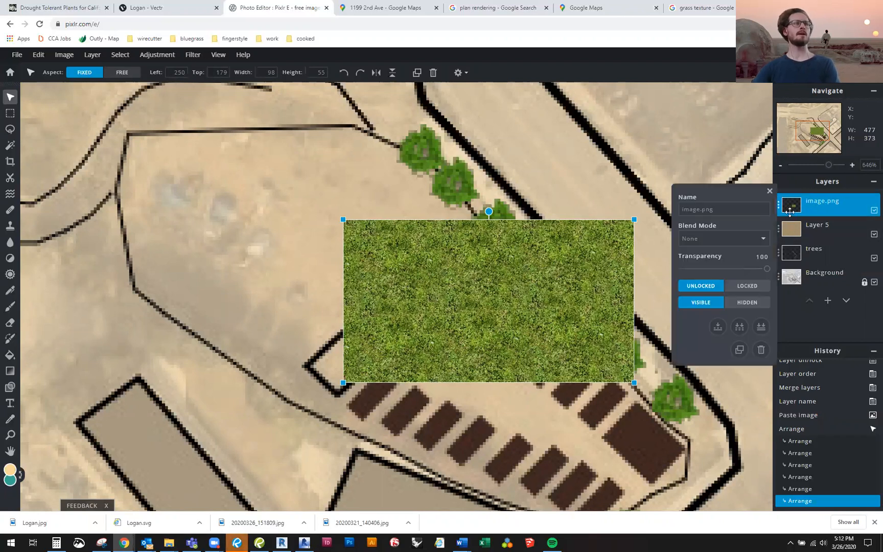
left_click_drag(765, 270, 736, 271)
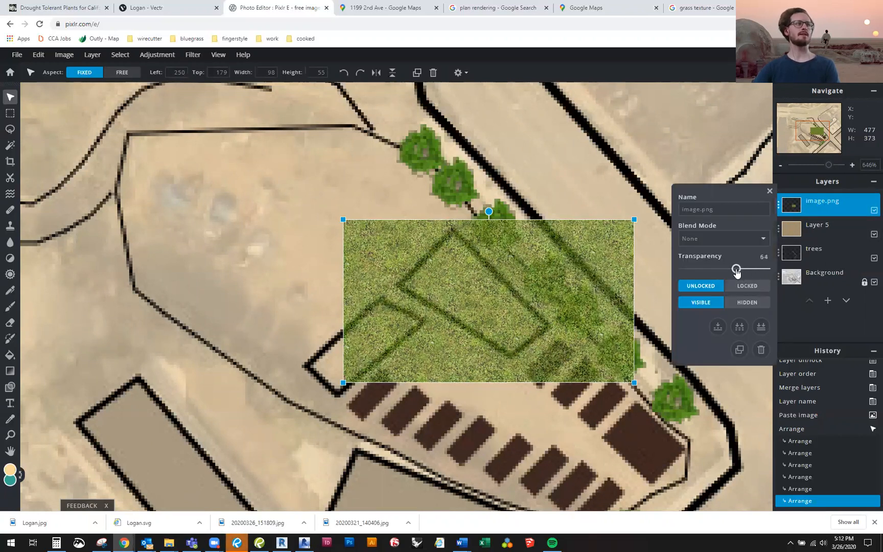
left_click(614, 176)
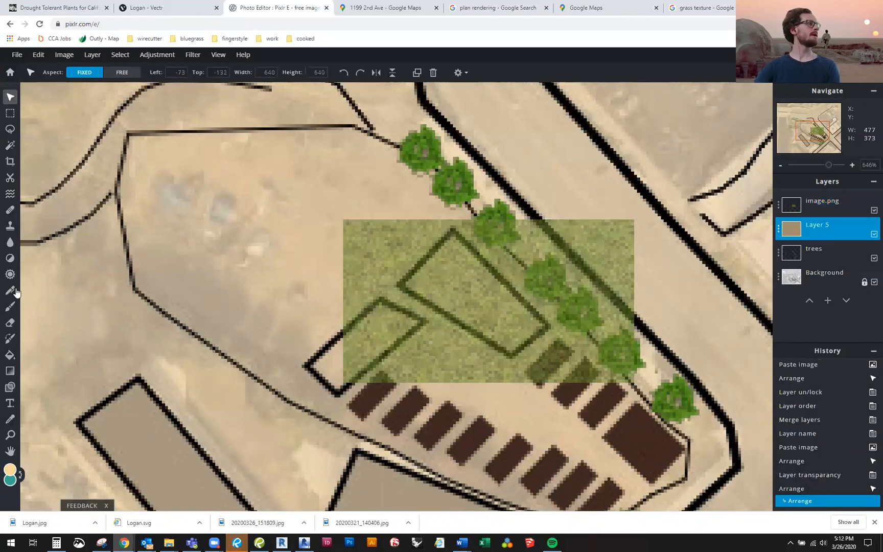
Step: Lasso the grass overlapping the street trees beyond the larger building outline and clear it from the image.png layer
left_click(9, 130)
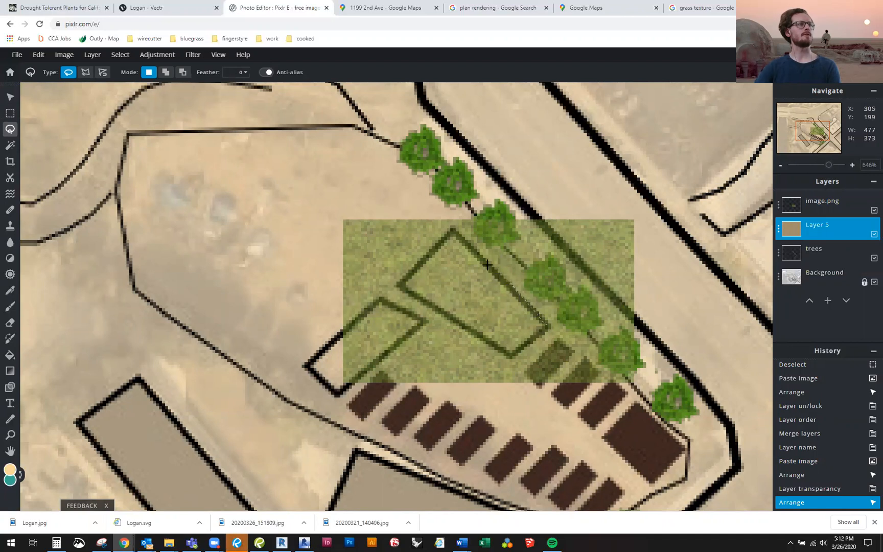
mouse_move(450, 205)
left_mouse_down()
mouse_move(519, 184)
mouse_move(602, 187)
mouse_move(621, 191)
mouse_move(678, 256)
mouse_move(679, 344)
mouse_move(662, 413)
mouse_move(620, 410)
left_mouse_up()
key("Delete")
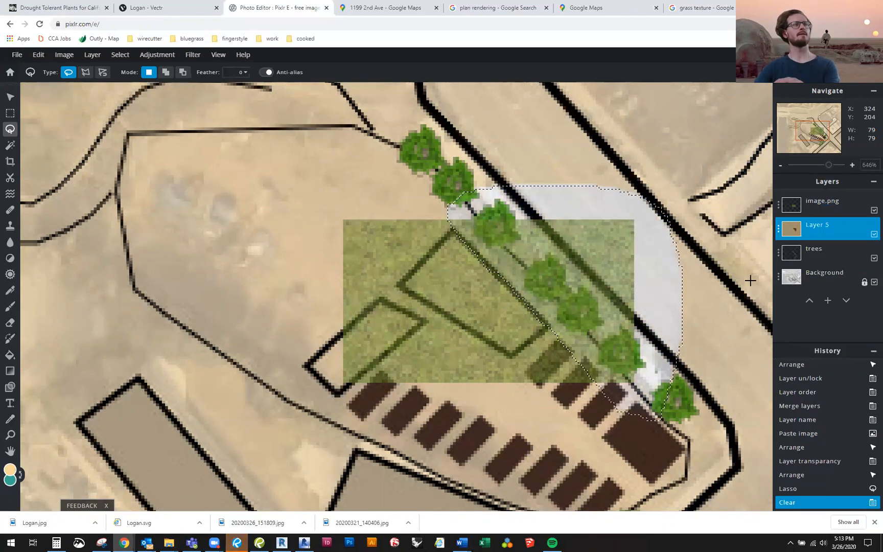
key("ctrl+z")
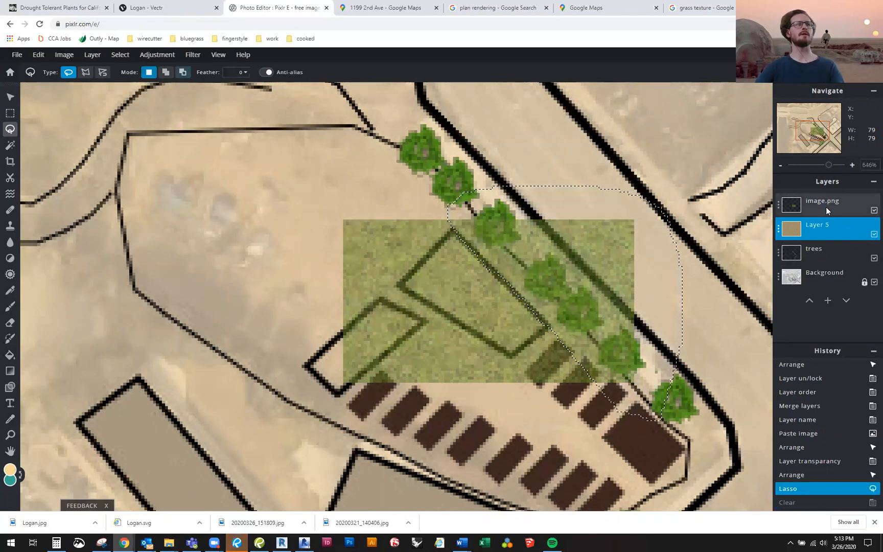
left_click(828, 209)
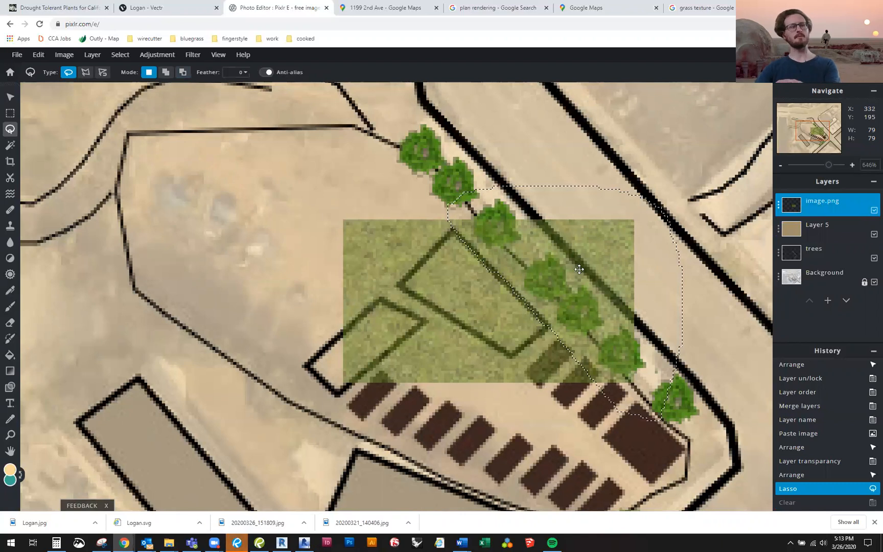
key("Delete")
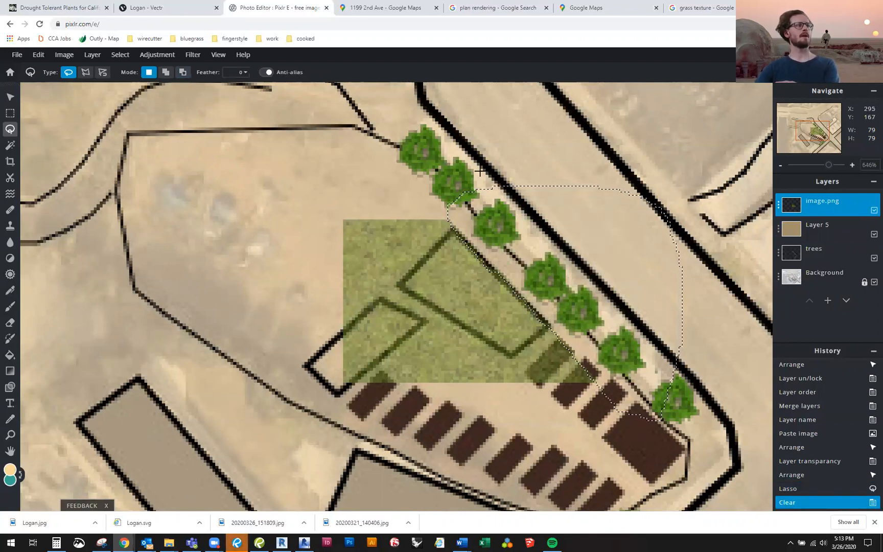
Step: Lasso the remaining grass outside the larger building outline, tracing along the building's edges
left_click_drag(479, 170, 446, 234)
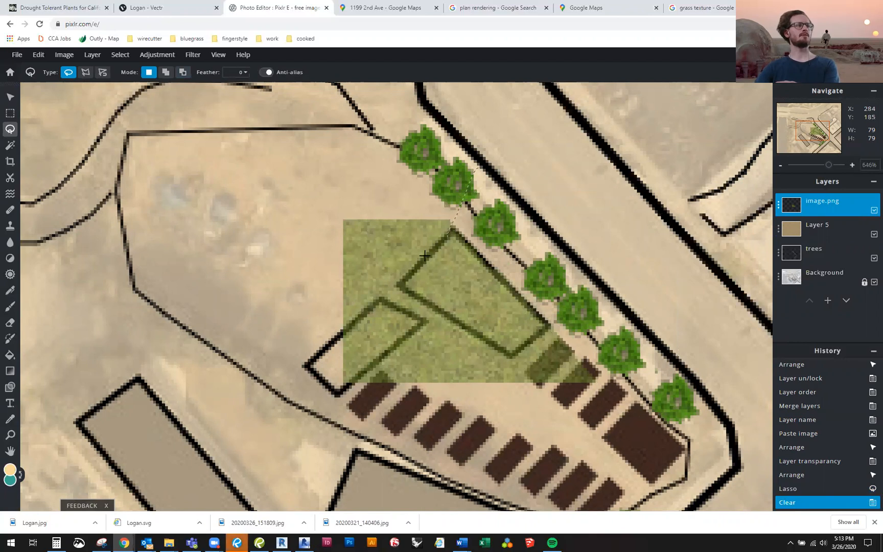
mouse_move(417, 294)
left_mouse_down()
mouse_move(512, 355)
mouse_move(573, 318)
mouse_move(606, 342)
mouse_move(628, 445)
mouse_move(560, 451)
mouse_move(337, 437)
mouse_move(263, 381)
left_mouse_up()
mouse_move(269, 249)
left_mouse_down()
mouse_move(383, 166)
mouse_move(476, 169)
left_mouse_up()
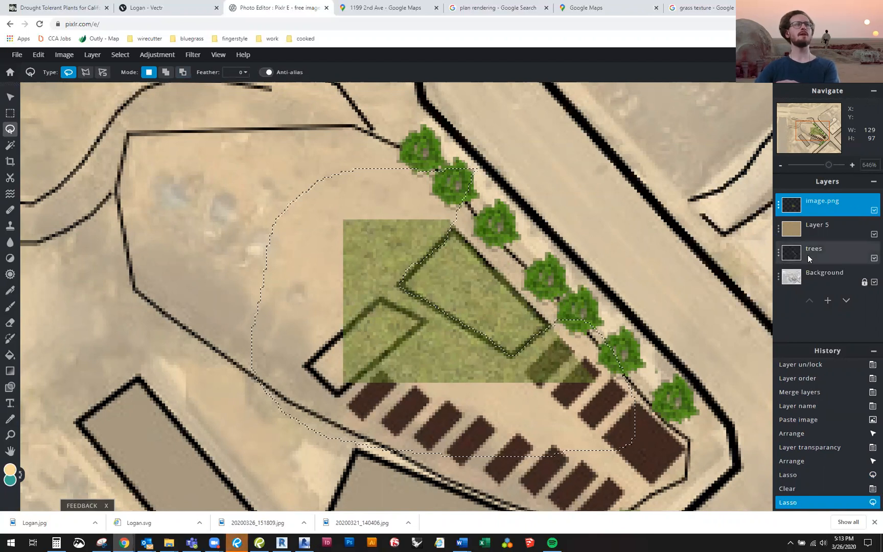
Step: Try clearing the lassoed area from Layer 5 and undo that deletion
left_click(824, 231)
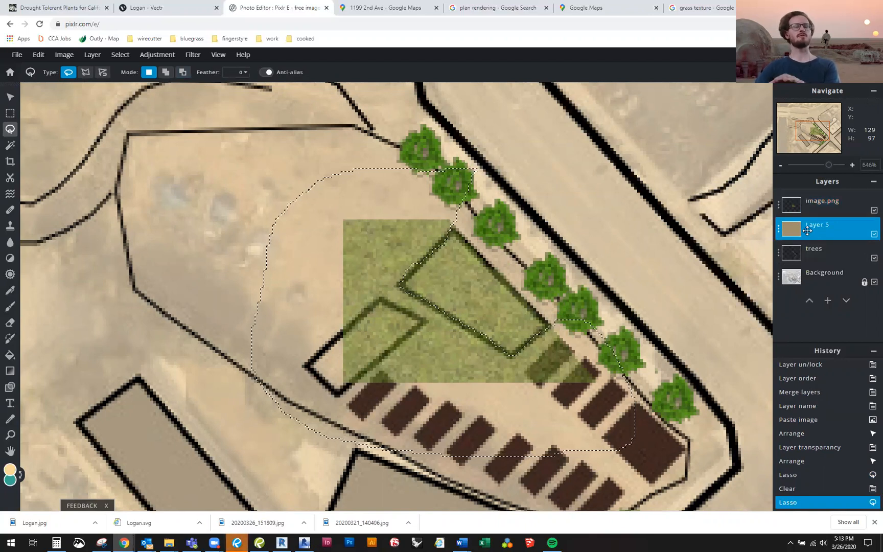
key("alt")
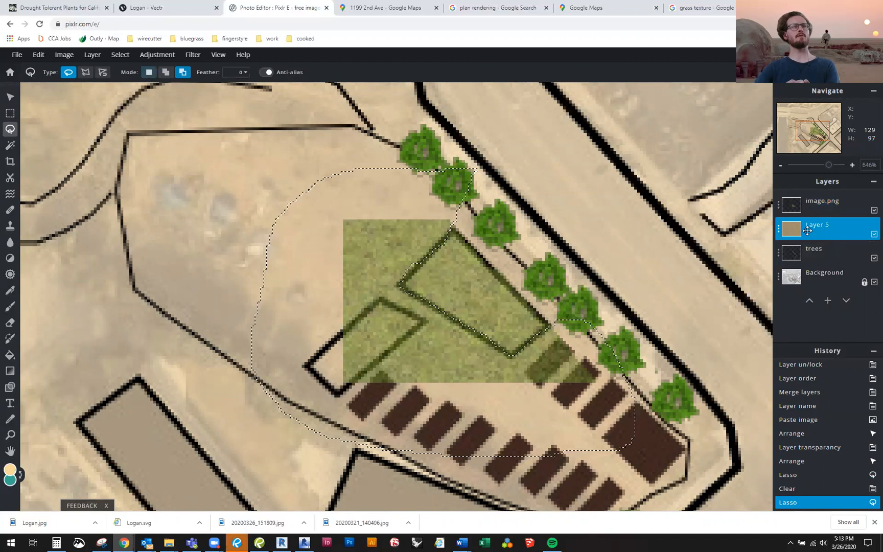
key("Delete")
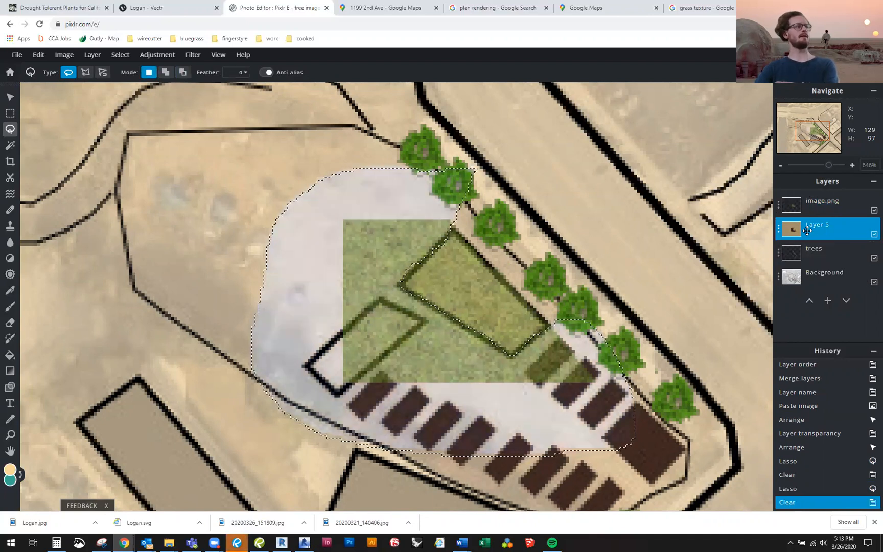
key("ctrl+z")
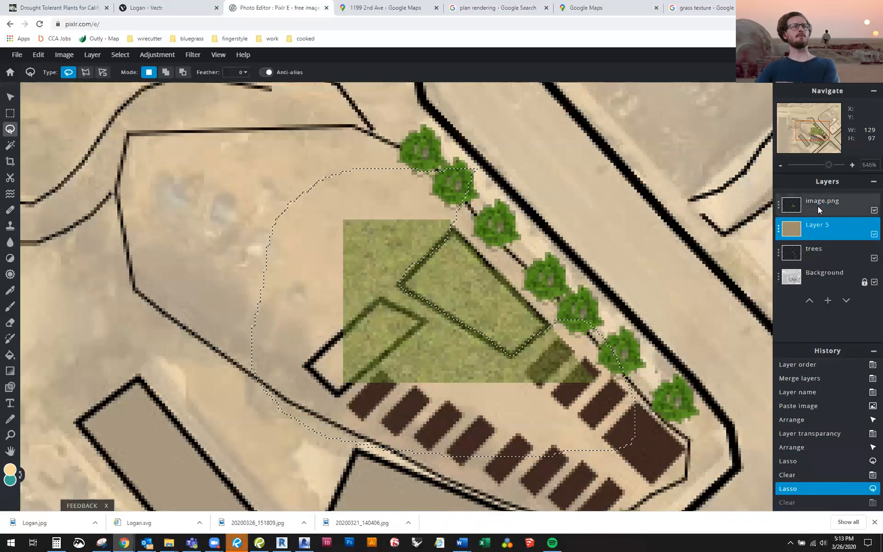
Step: Clear the lassoed grass from the image.png layer so only the larger building outline stays filled, and remove the selection
left_click(818, 202)
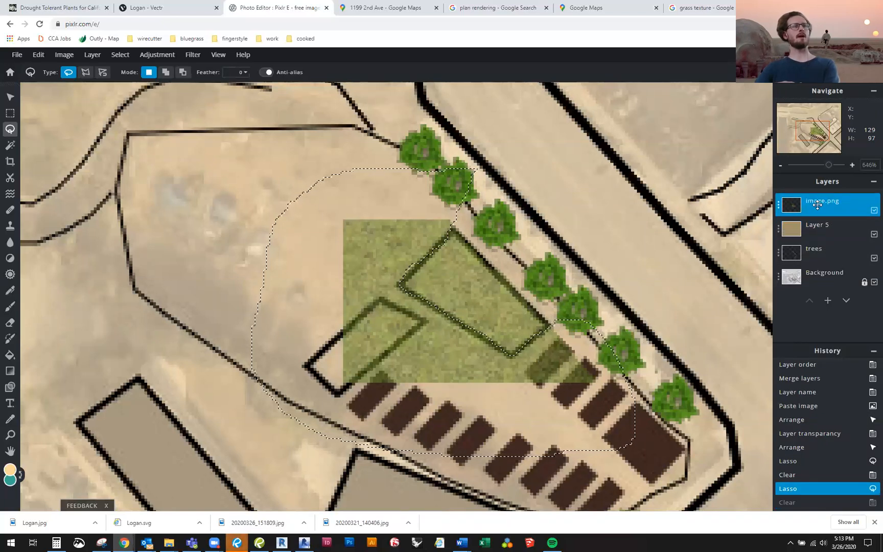
key("Delete")
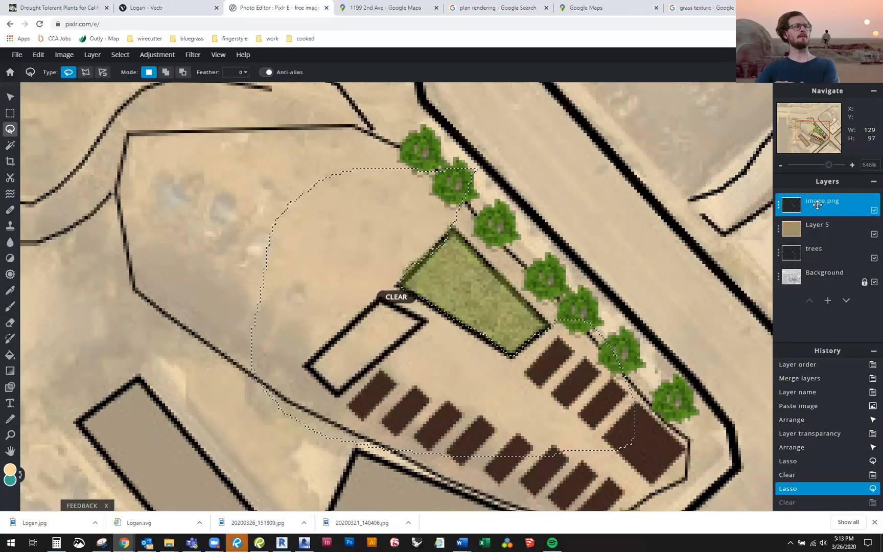
key("v")
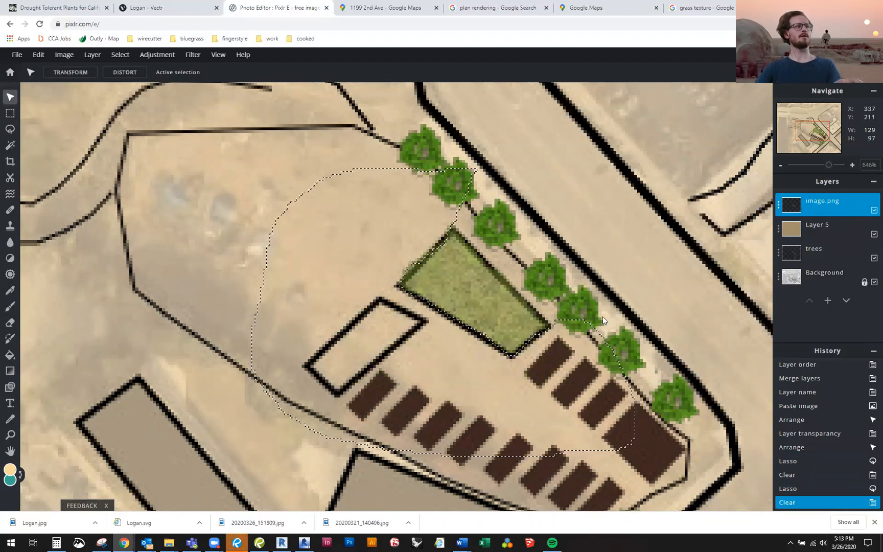
key("ctrl+d")
left_click(623, 296)
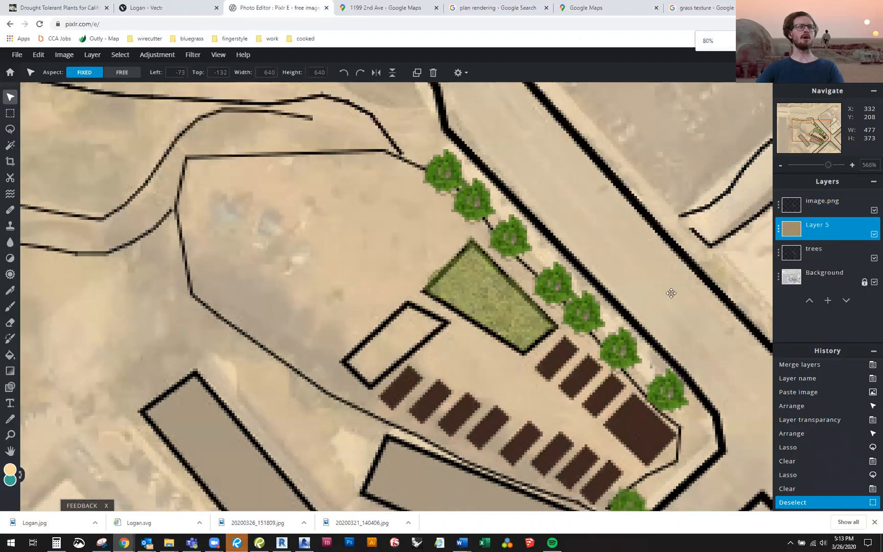
Step: Hide the tan tint on Layer 5
key("ctrl+minus")
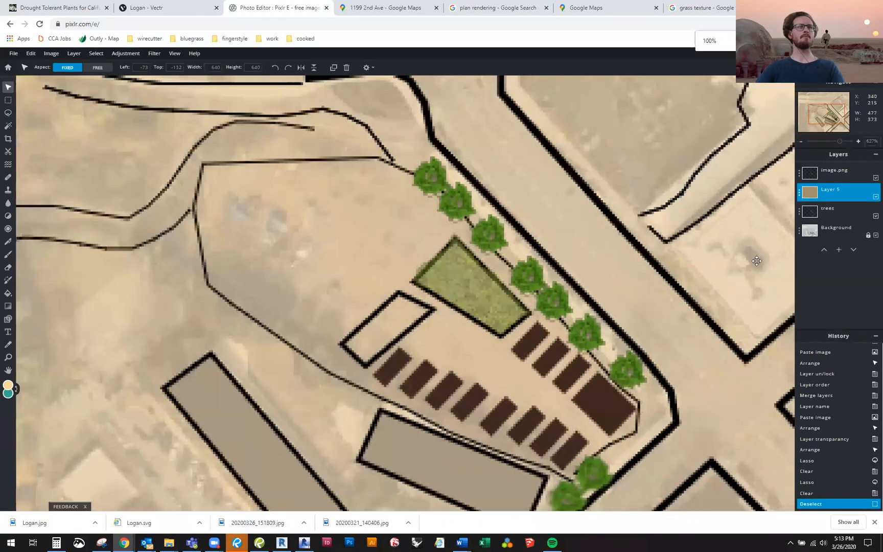
key("ctrl+plus")
left_click(873, 235)
key("ctrl+minus")
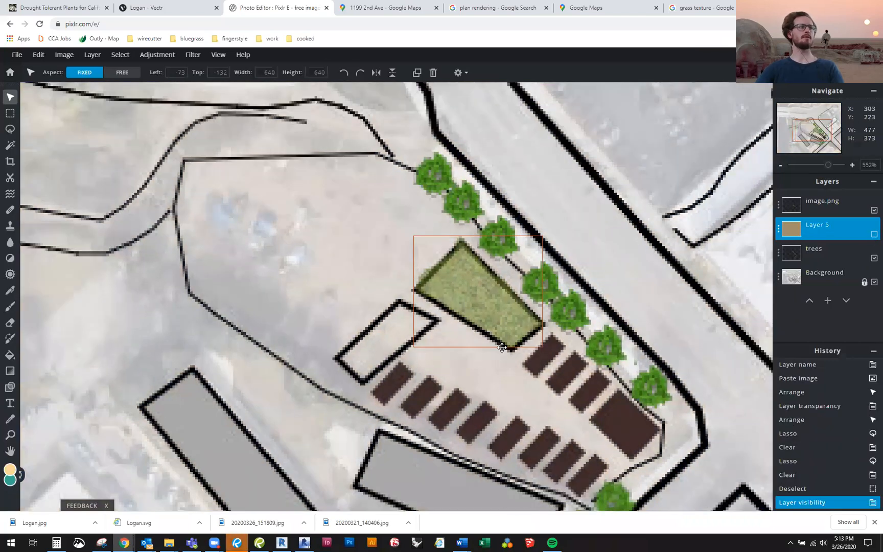
Step: Examine the whole site plan with its street trees, grass area and building outlines without the tint
key("ctrl+plus")
key("ctrl+plus")
key("ctrl+plus")
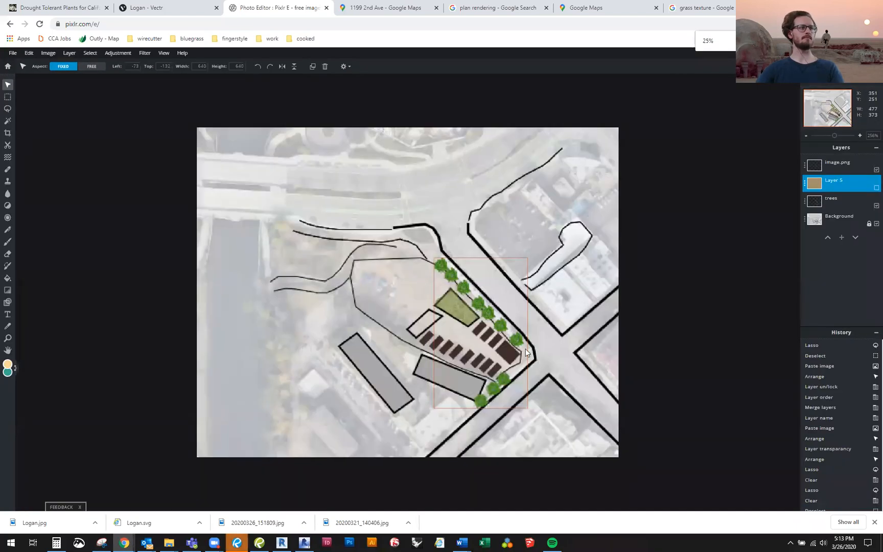
key("ctrl+minus")
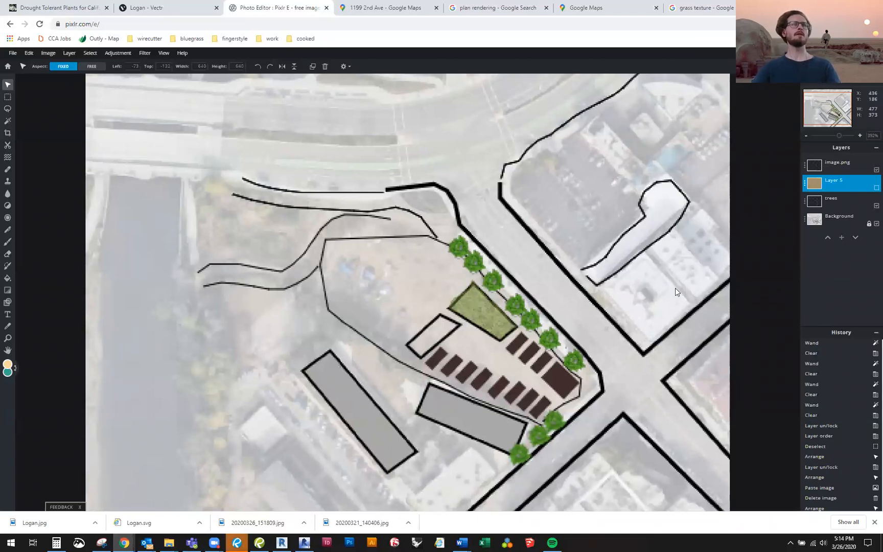
scroll(672, 288, "up", 2)
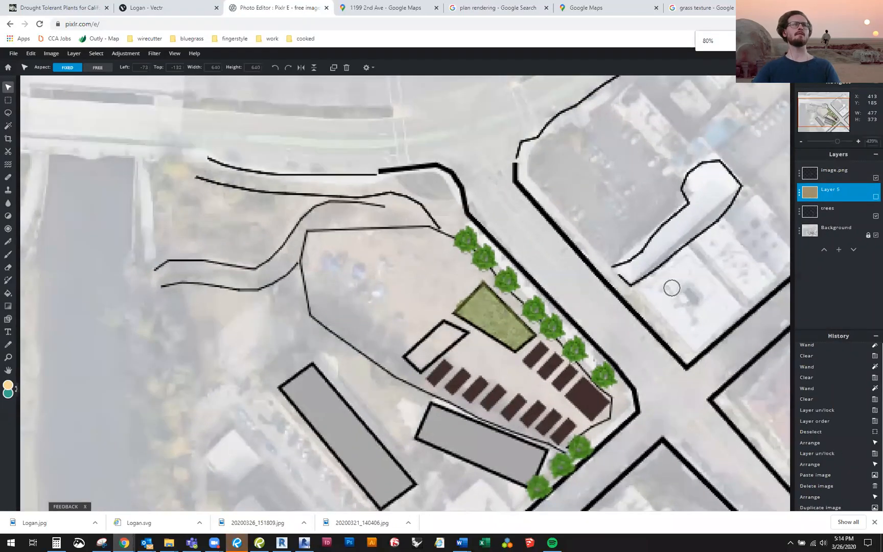
scroll(672, 287, "up", 2)
scroll(631, 323, "down", 2)
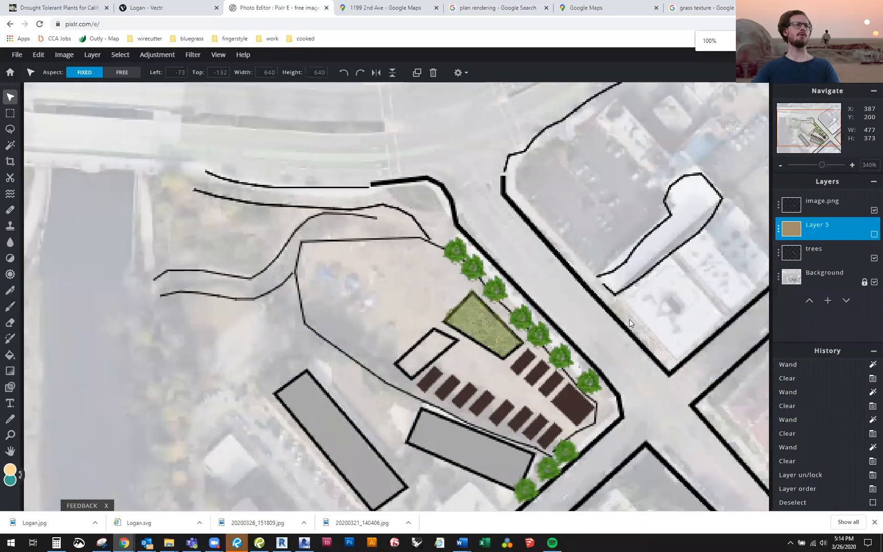
scroll(606, 376, "down", 1)
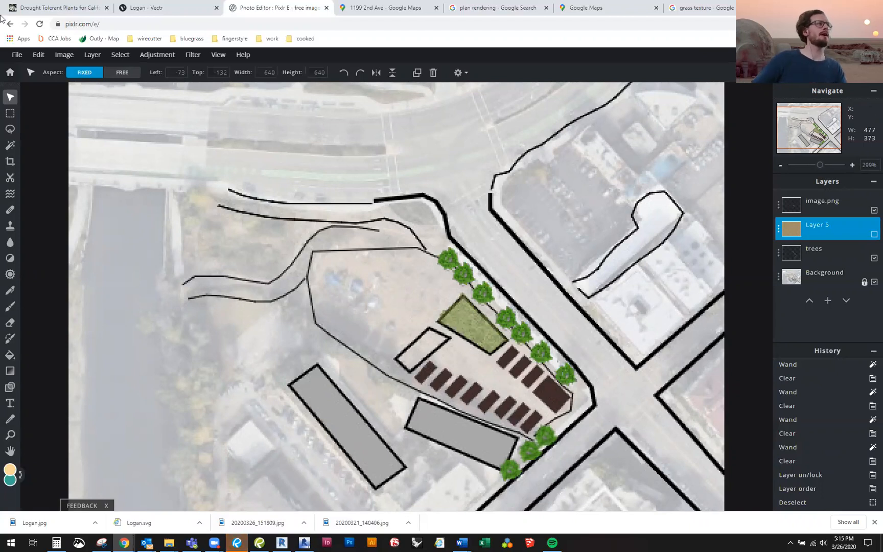
Step: Switch to the Vectr site plan, shift the large dark block slightly, and return to Pixlr
left_click(161, 7)
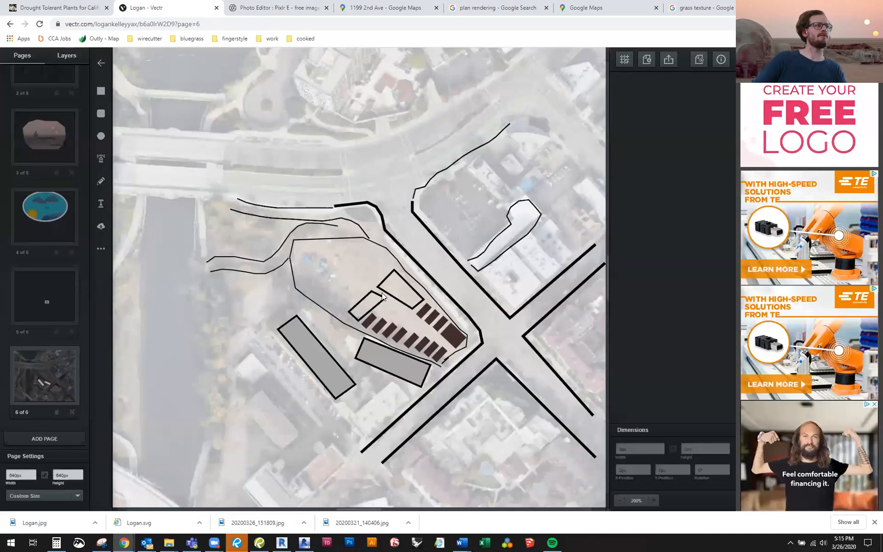
mouse_move(457, 344)
left_mouse_down()
mouse_move(473, 309)
mouse_move(474, 352)
mouse_move(459, 352)
left_mouse_up()
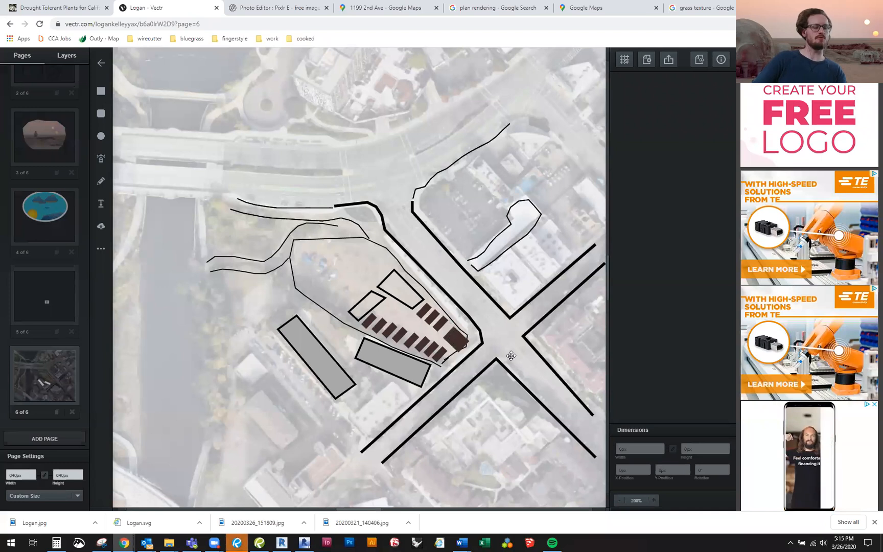
left_click(280, 6)
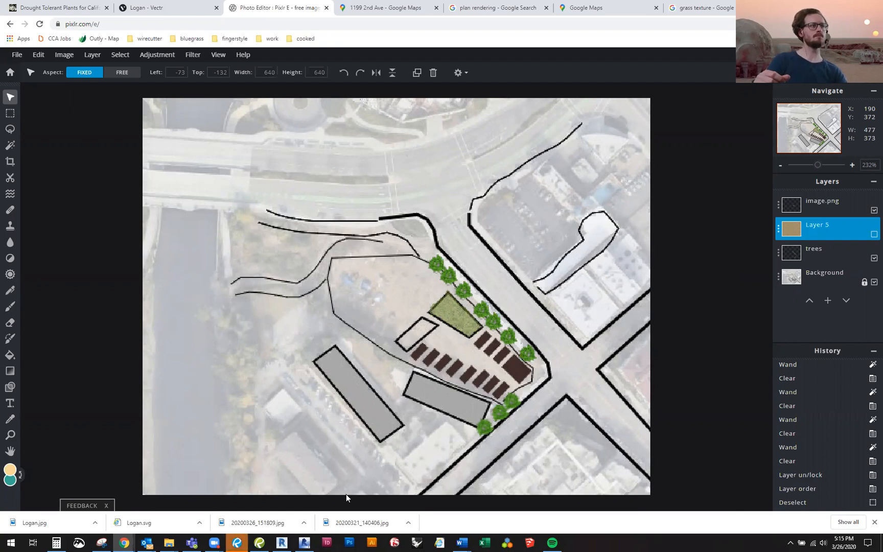
Step: Switch to Revit, examine the 3D building model from another angle, and return to the Pixlr site plan
left_click(292, 540)
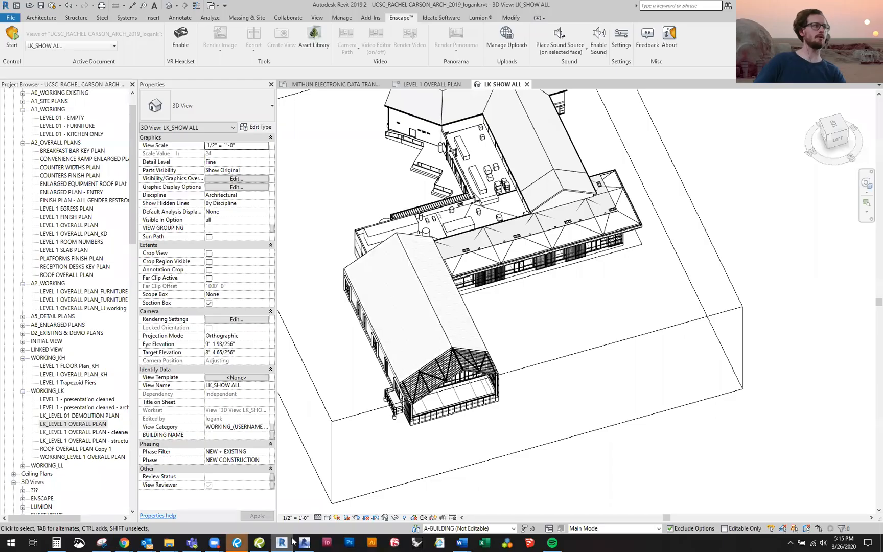
scroll(518, 399, "down", 3)
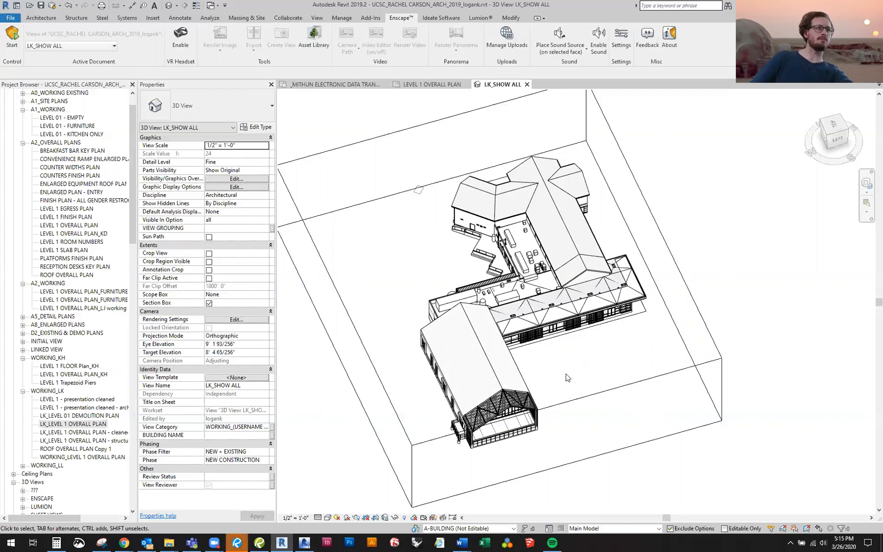
left_click_drag(561, 376, 532, 353)
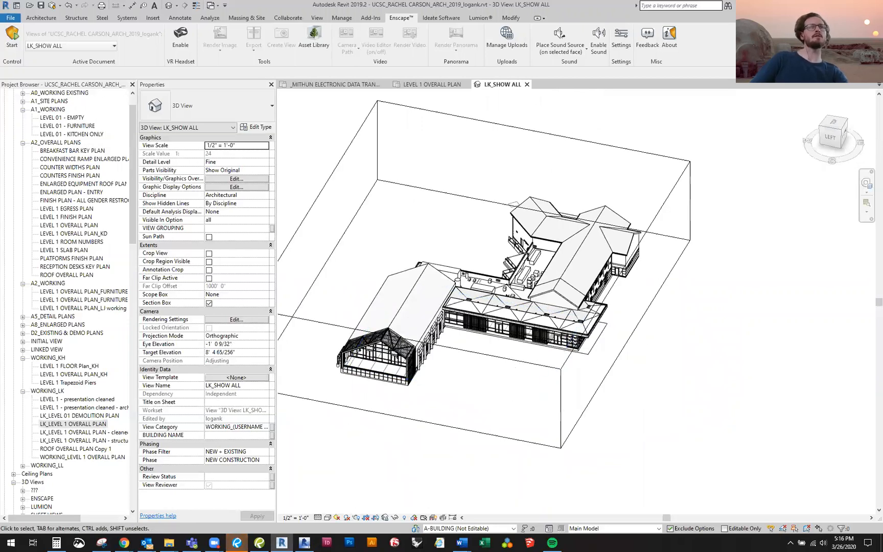
key("alt+Tab")
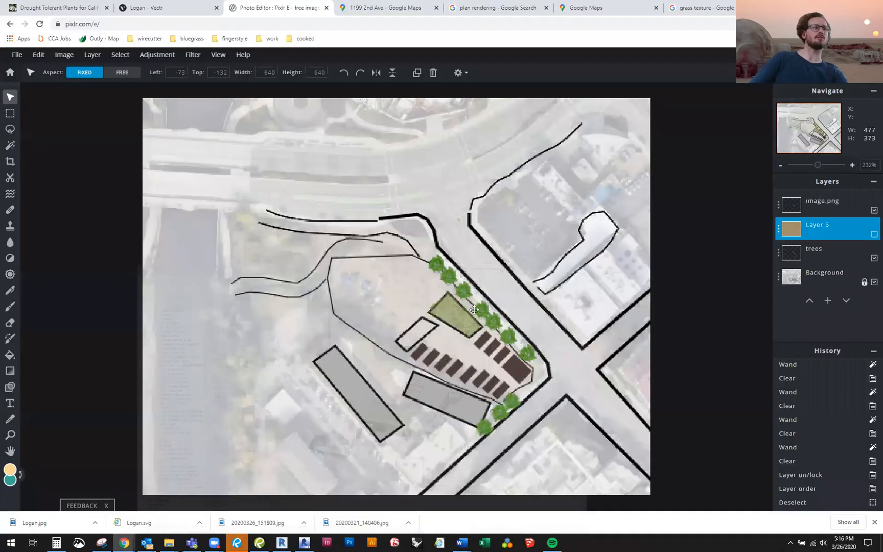
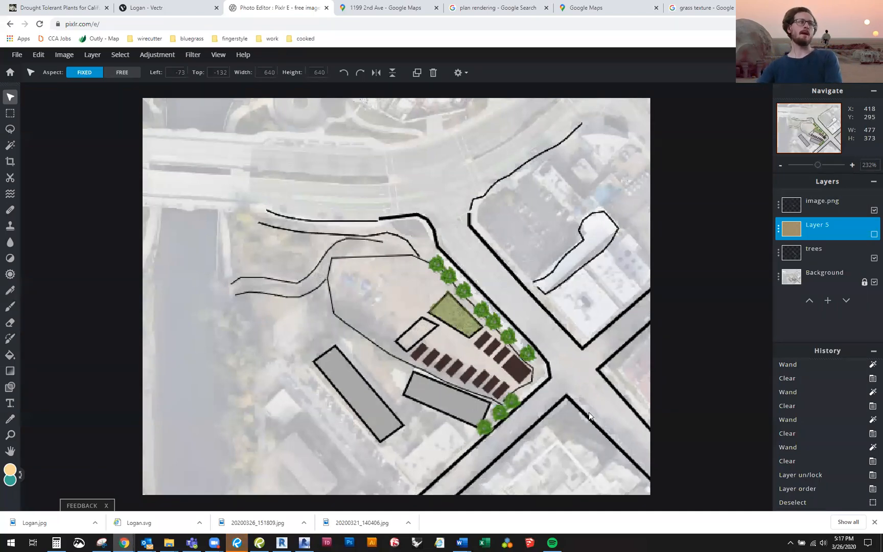
Step: Bring up the Revit building model once more, return to the Pixlr site plan, and make Background the active layer
left_click(282, 542)
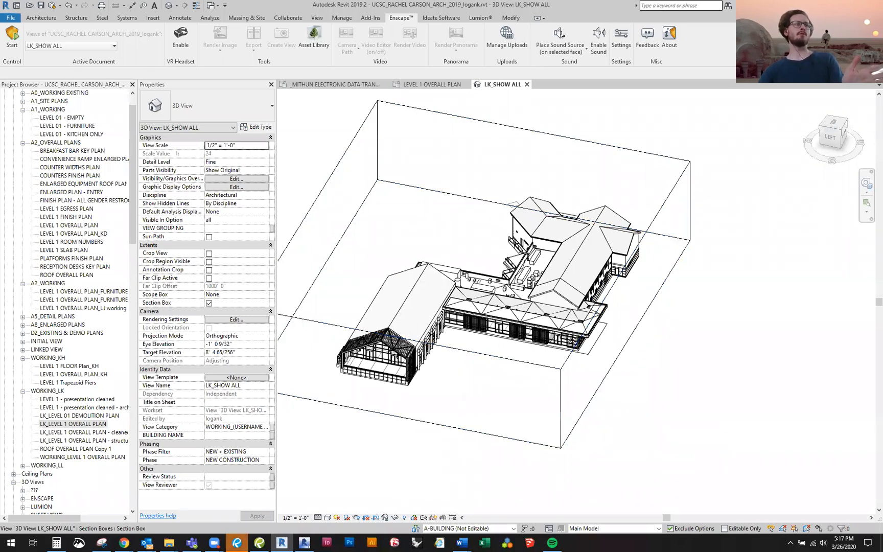
key("alt+Tab")
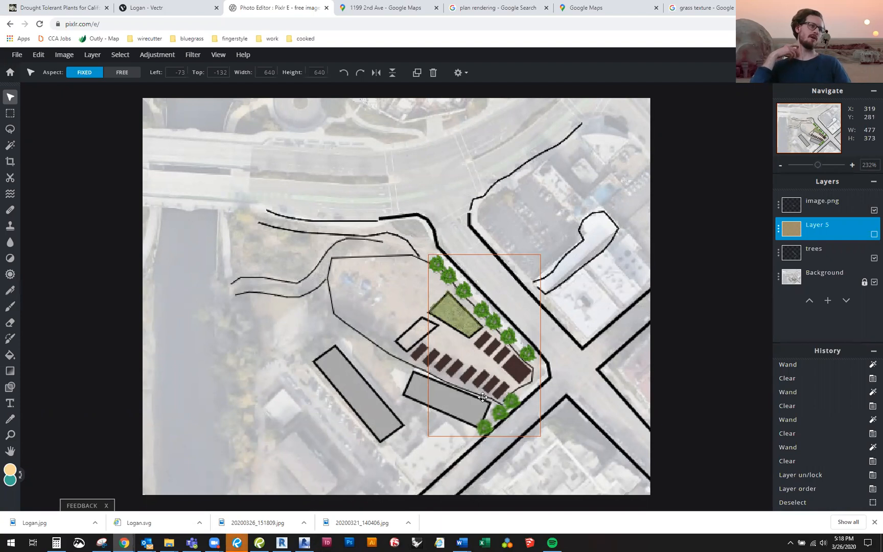
left_click(711, 290)
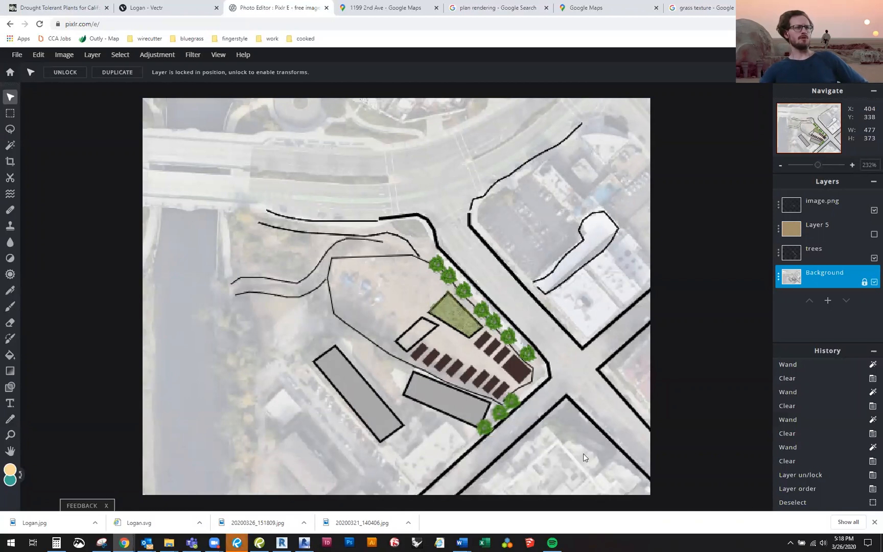
Step: Examine the site plan's edit history, from the newest entries back to the early layer order and blend mode changes
scroll(807, 483, "up", 5)
scroll(807, 482, "down", 5)
key("ctrl")
key("ctrl")
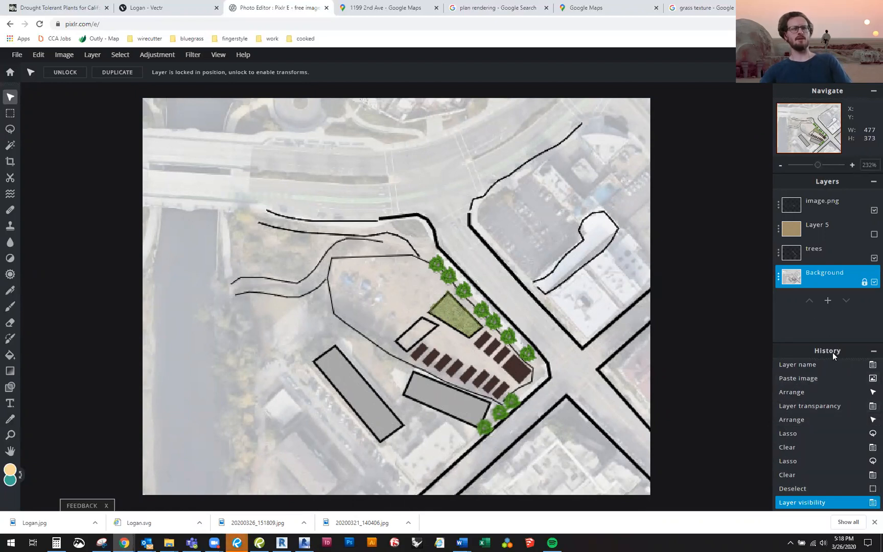
key("ctrl")
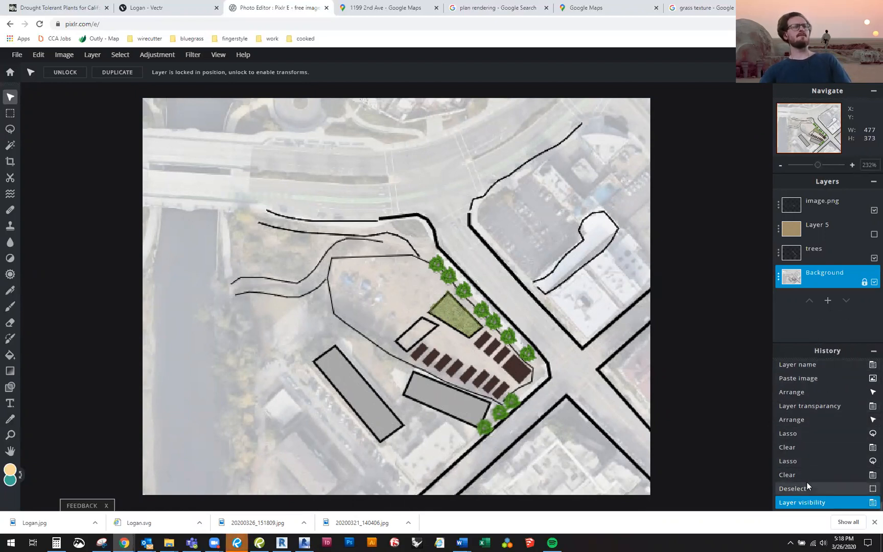
scroll(807, 488, "up", 10)
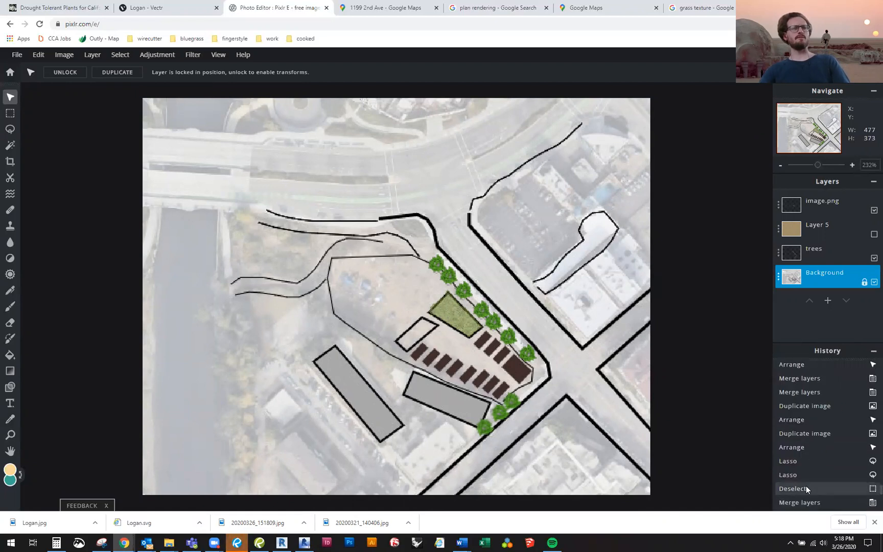
scroll(808, 485, "up", 15)
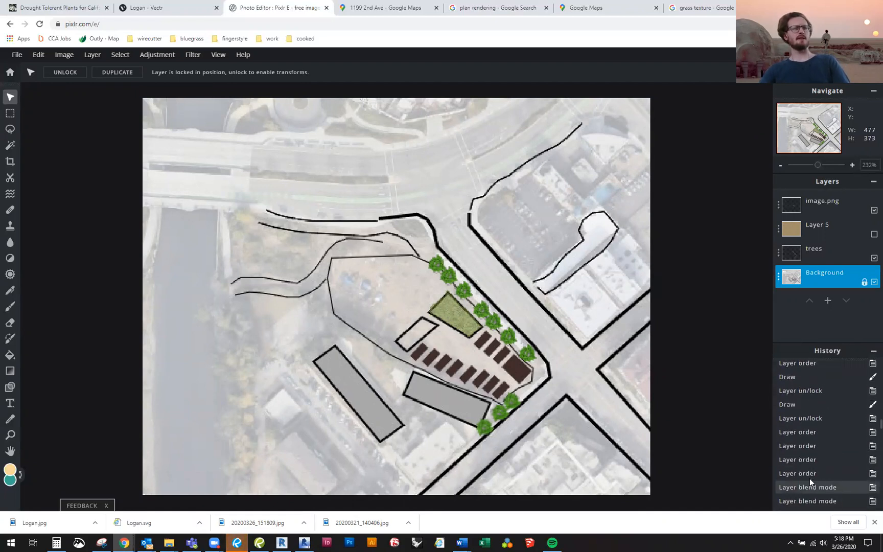
scroll(809, 478, "down", 20)
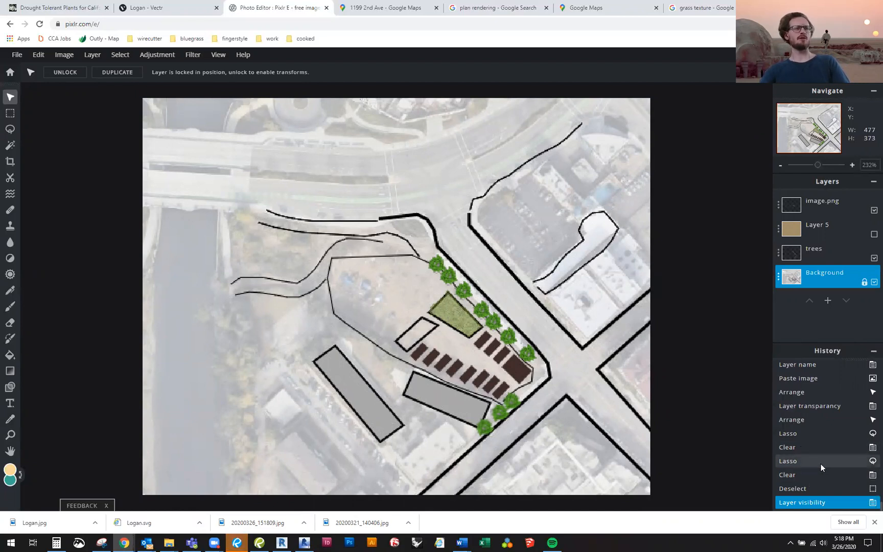
Step: Revert the site plan to an earlier Wand state in the history and restore the latest Layer visibility state
scroll(821, 463, "up", 3)
scroll(822, 455, "up", 3)
left_click(796, 394)
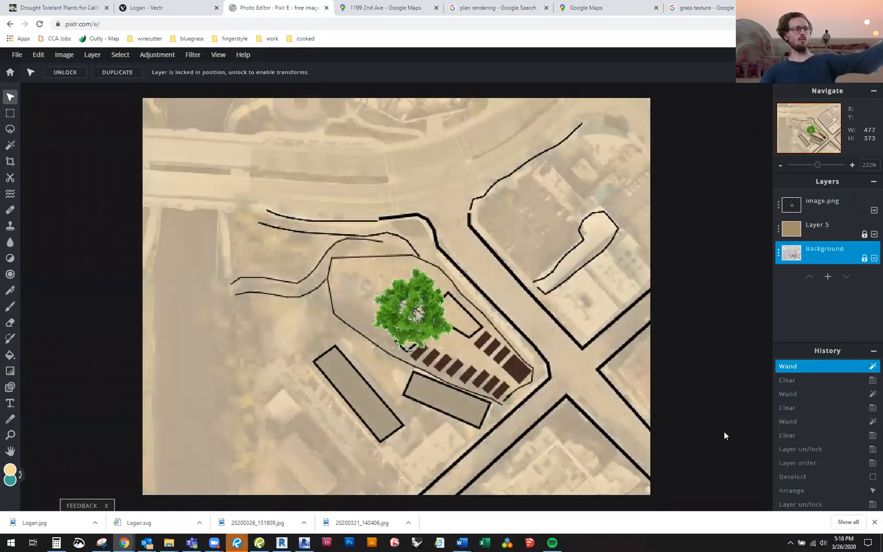
scroll(820, 450, "down", 3)
scroll(817, 470, "down", 5)
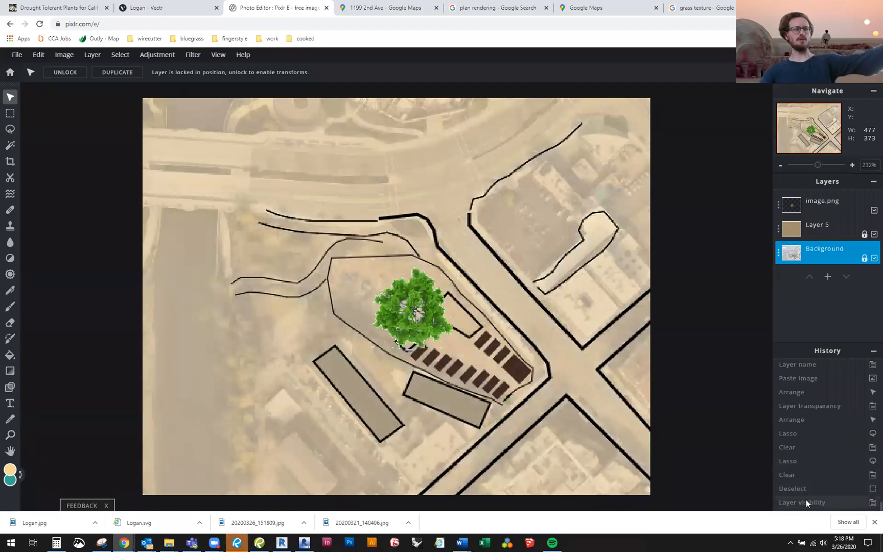
left_click(803, 502)
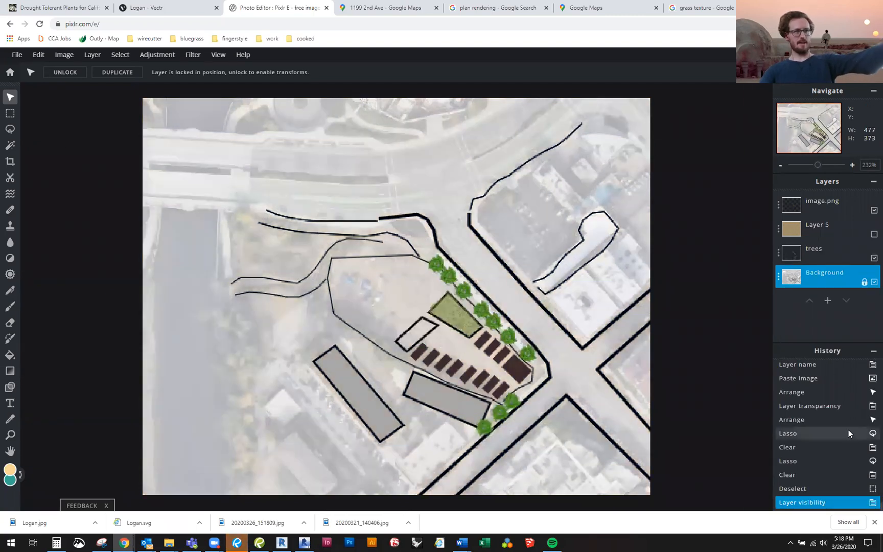
scroll(845, 457, "up", 5)
scroll(841, 456, "down", 5)
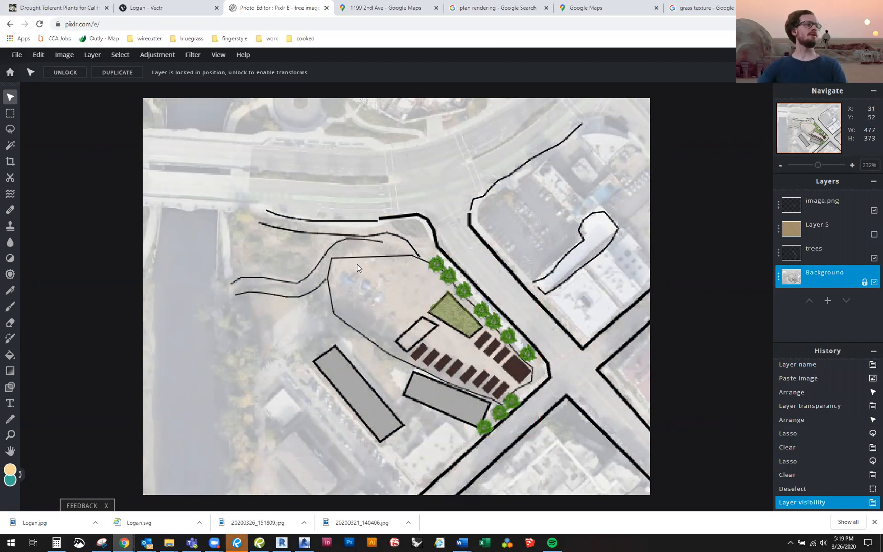
Step: Look at the plan rendering image results and the class agenda in Bluebeam Revu, returning to the Pixlr site plan
left_click(491, 7)
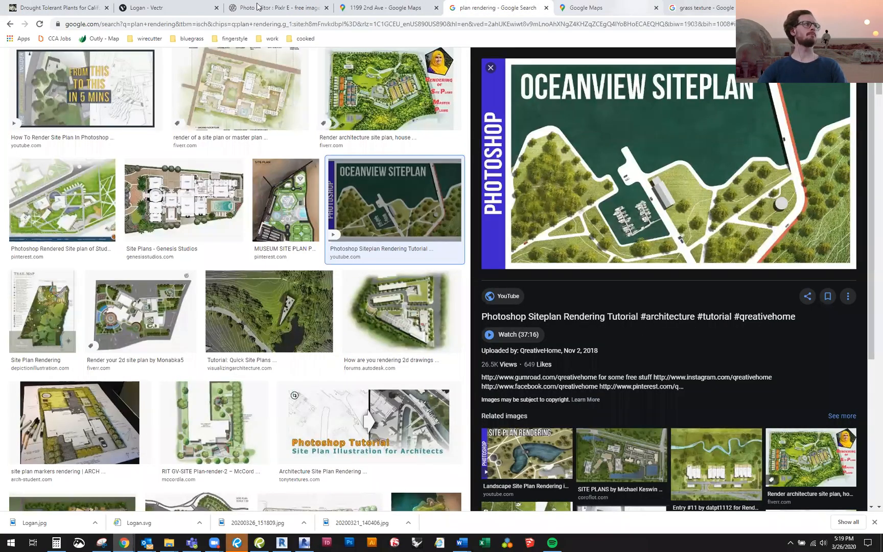
left_click(284, 8)
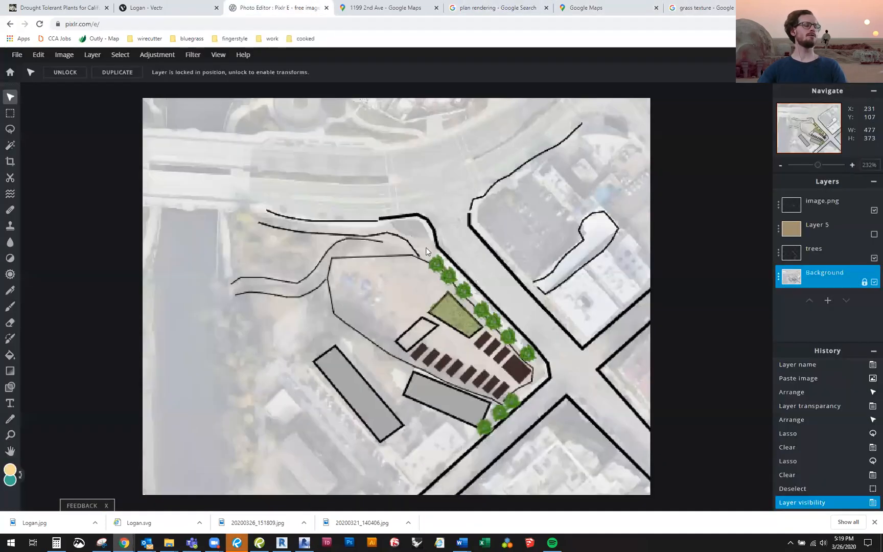
left_click(238, 541)
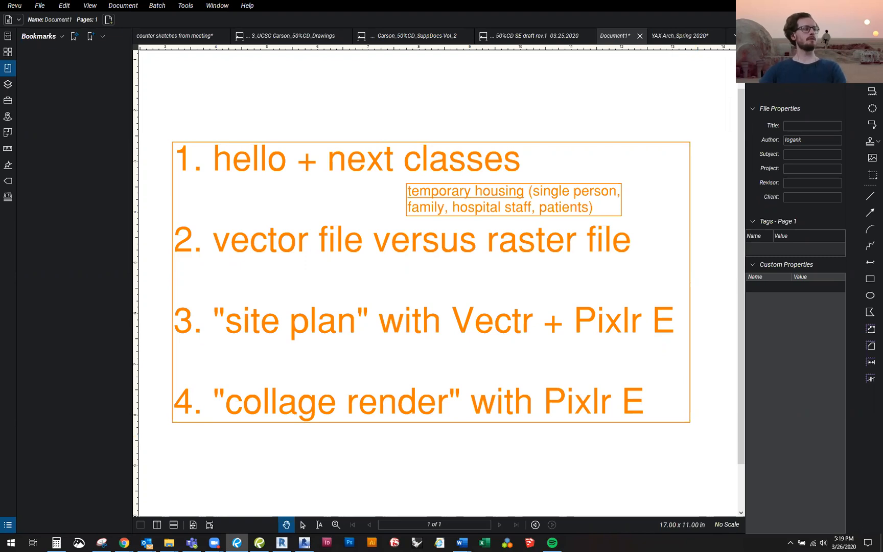
key("alt+Tab")
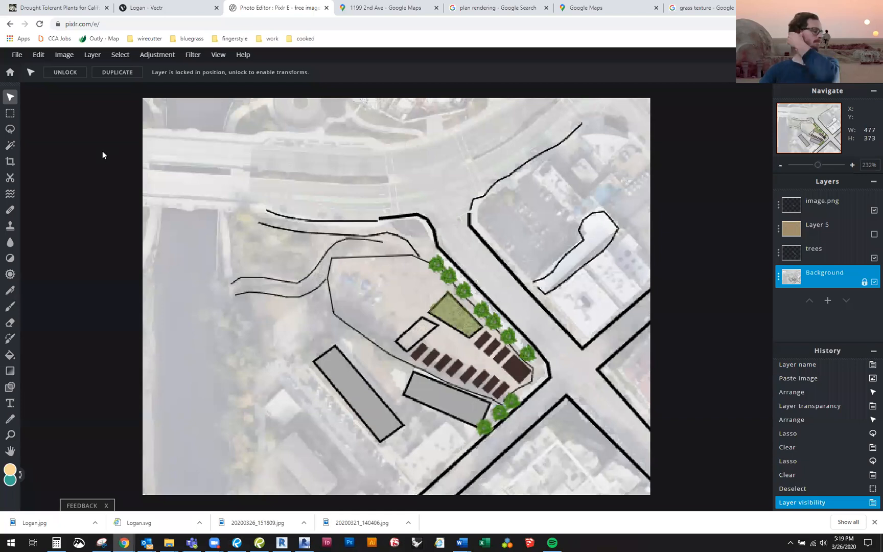
Step: Create a new untitled blank image of 1920 x 1080 pixels with no background
left_click(16, 56)
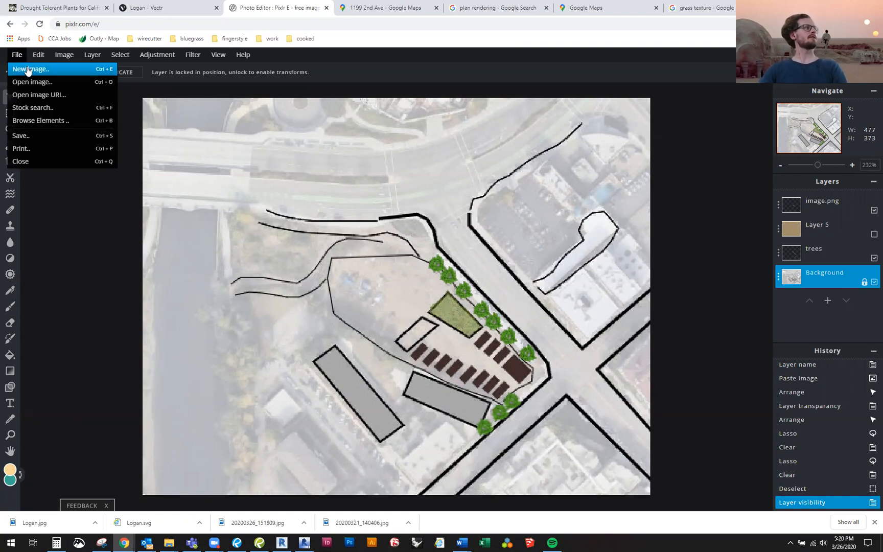
left_click(28, 70)
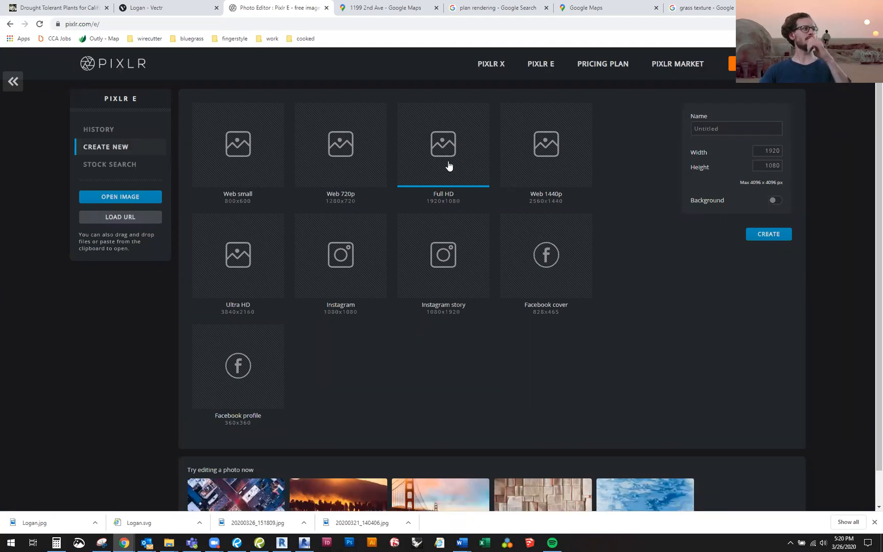
left_click(766, 238)
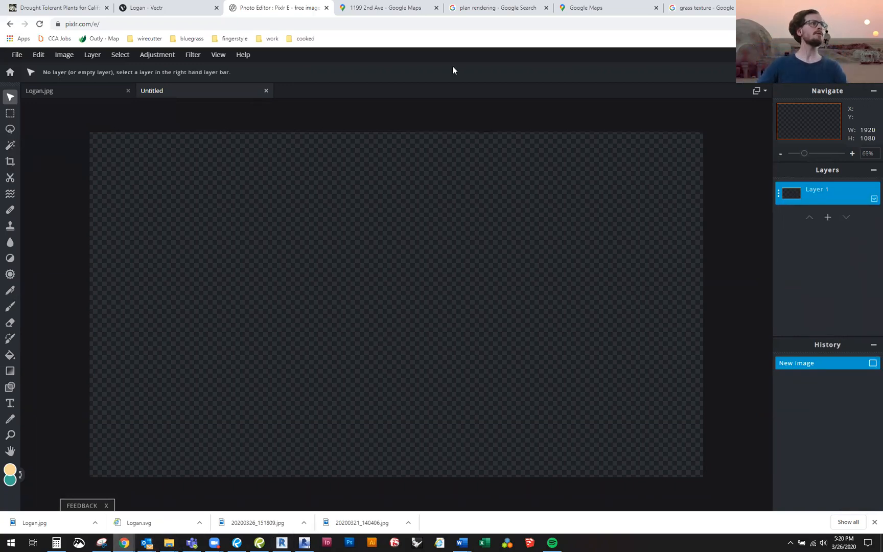
Step: Switch to Google Maps, enter Street View at the vacant lot's street corner, and frame the fenced lot with the skyline behind
left_click(597, 7)
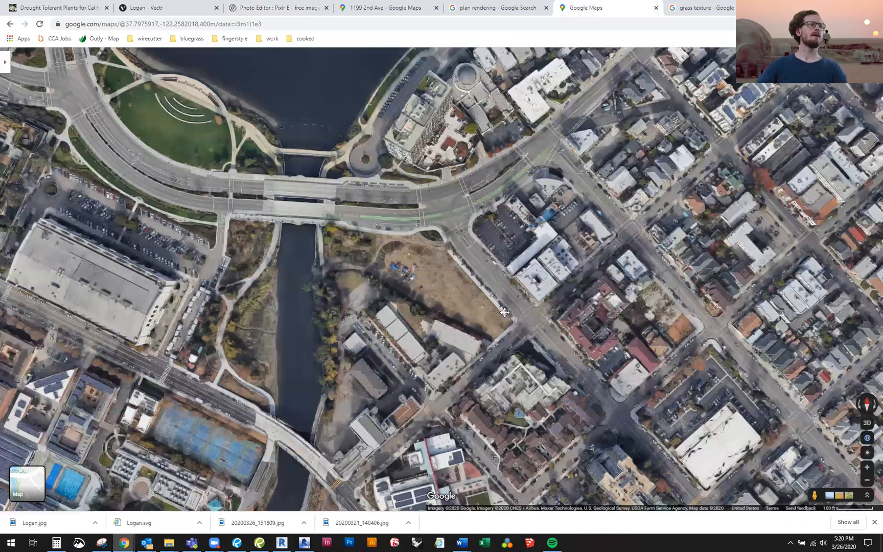
scroll(804, 462, "up", 2)
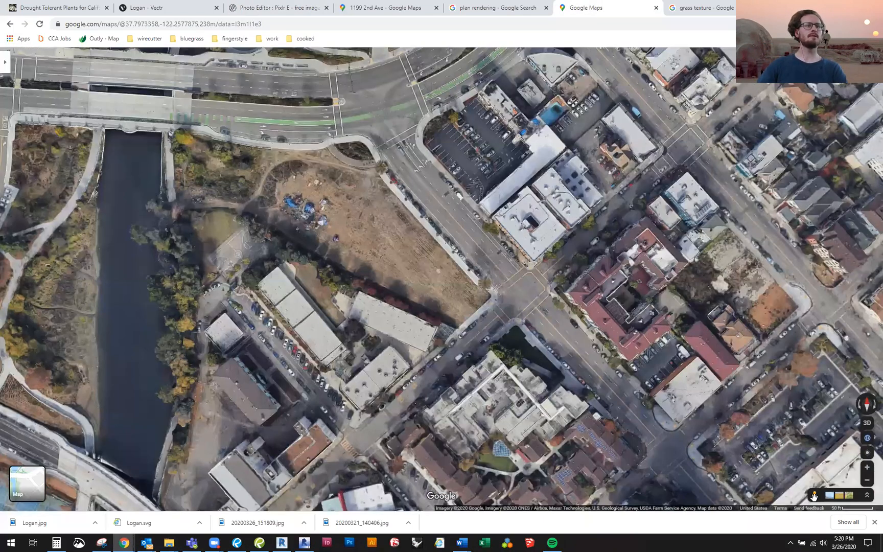
left_click_drag(814, 494, 484, 298)
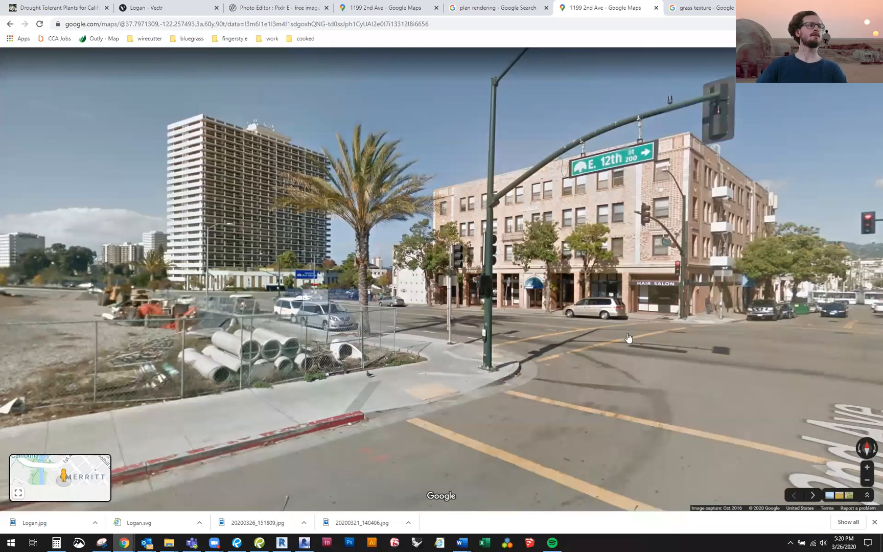
left_click_drag(105, 307, 439, 286)
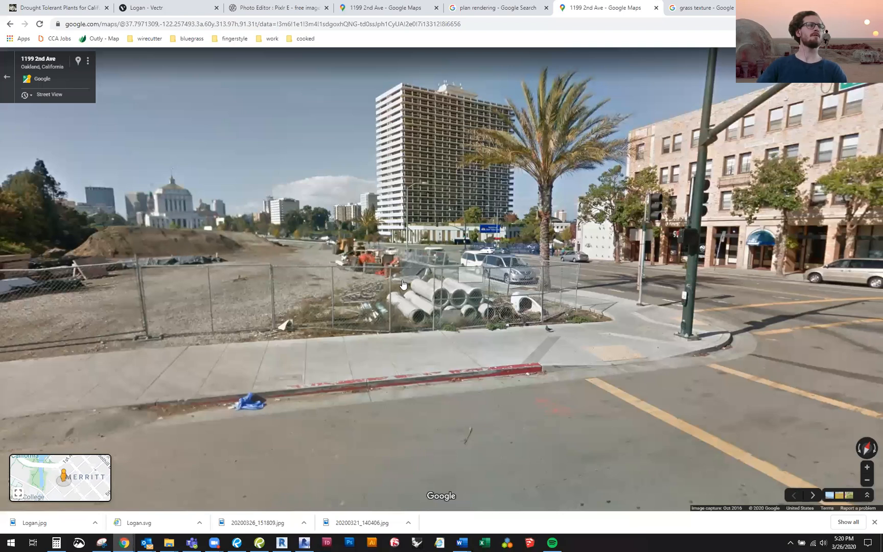
scroll(409, 285, "down", 2)
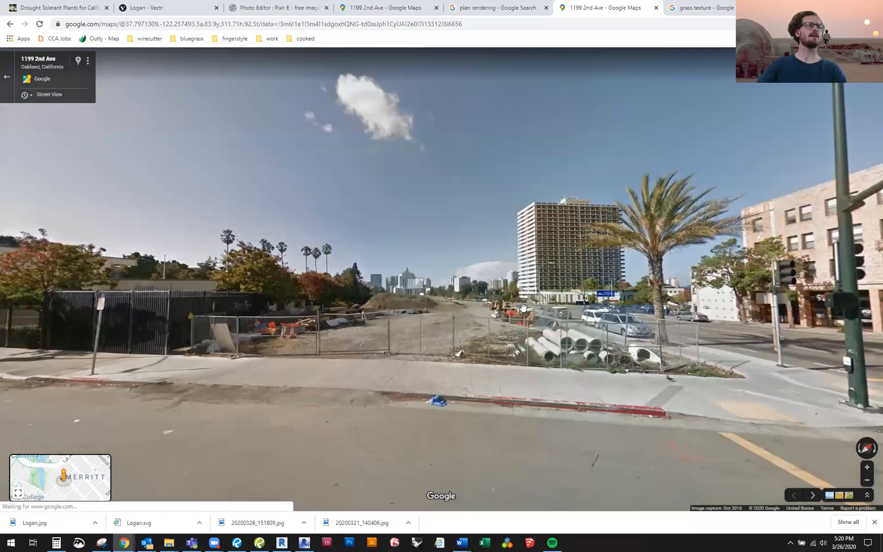
scroll(522, 307, "up", 2)
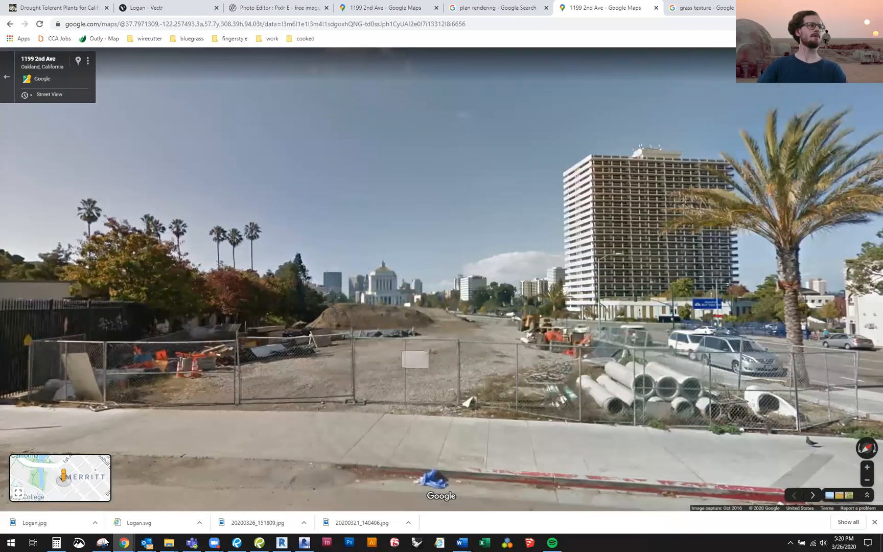
Step: Switch to the Snipping Tool, also launching it through a system search for "snip"
left_click(103, 543)
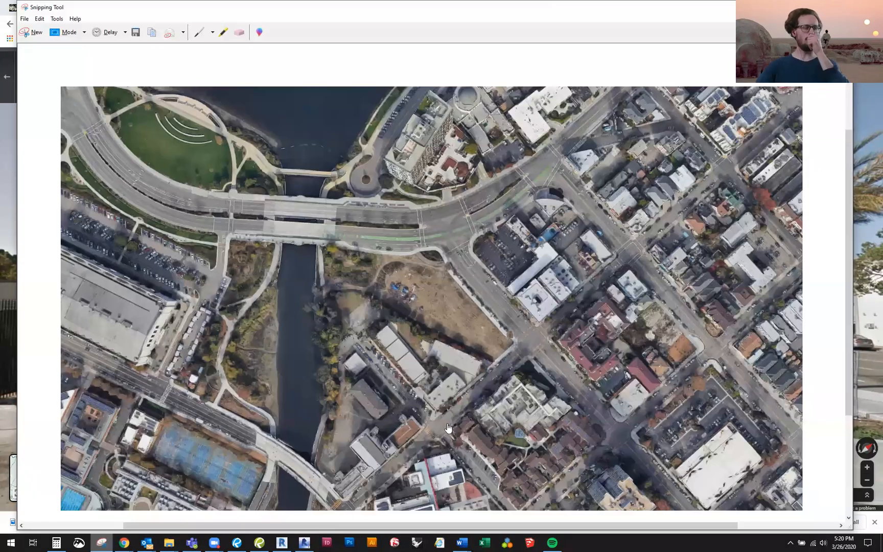
key("alt+Tab")
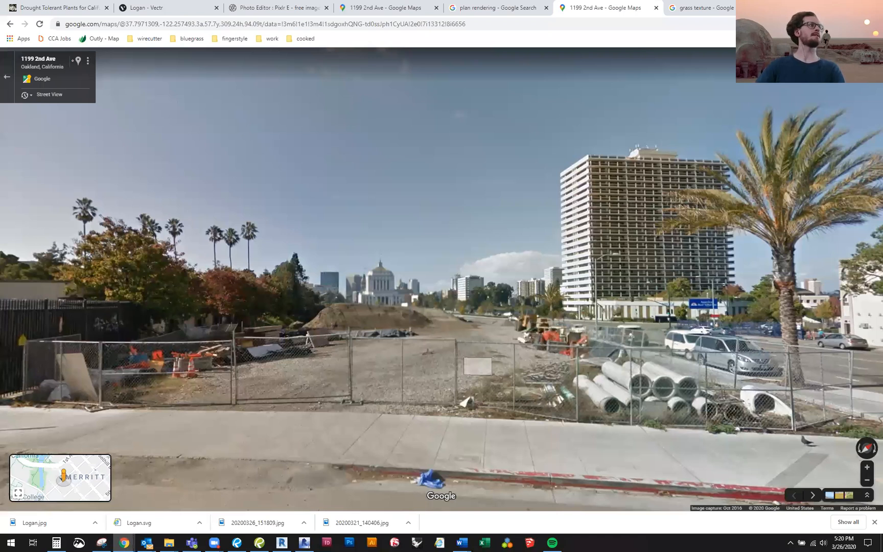
key("alt+Tab")
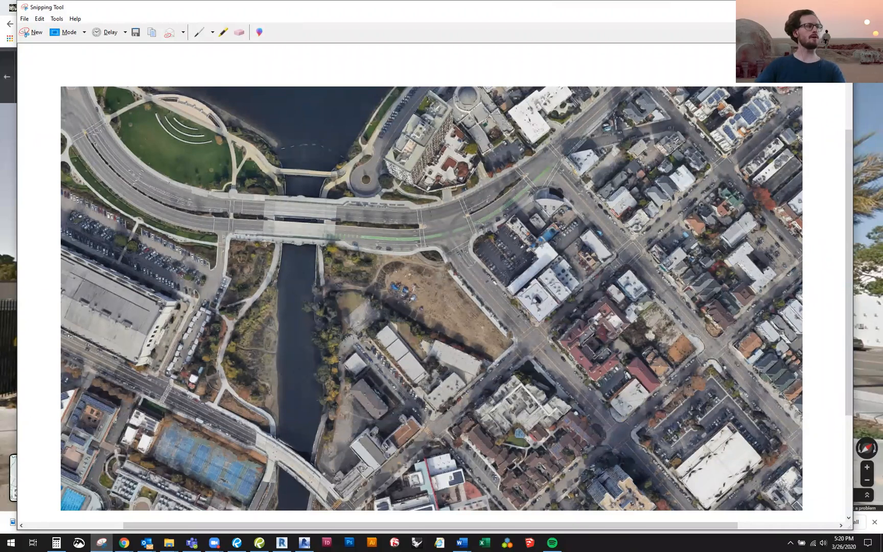
key("super")
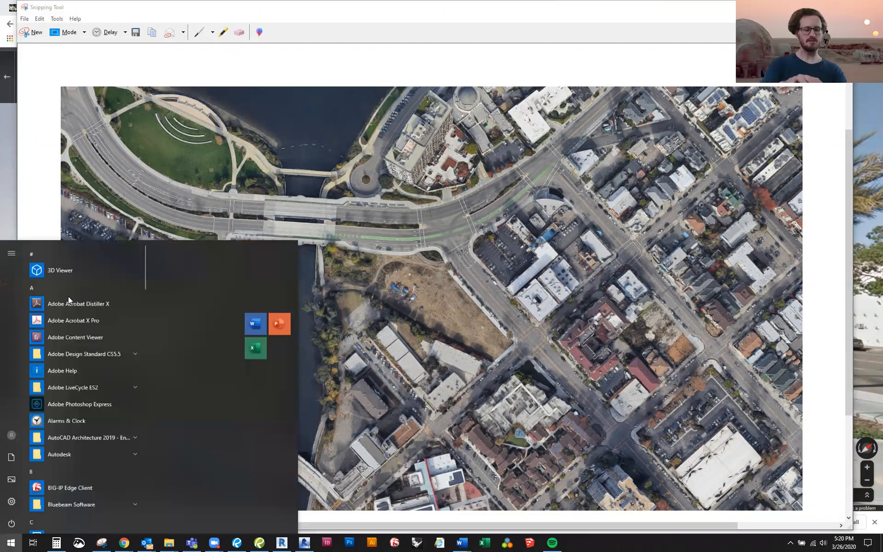
type("sni")
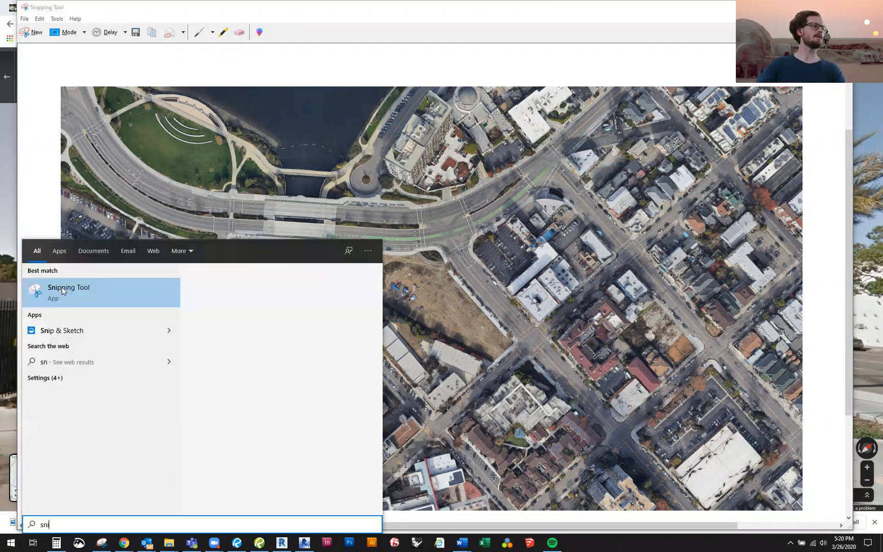
type("p")
key("Return")
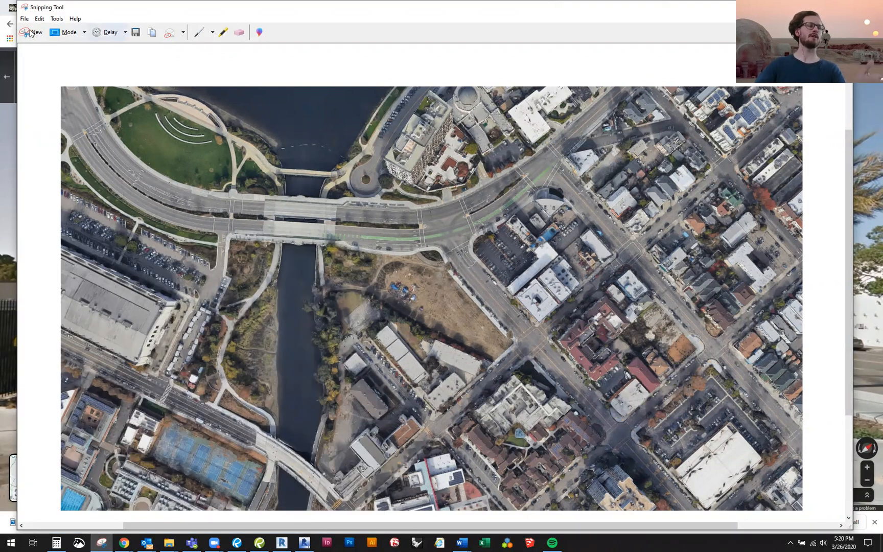
Step: Capture the Street View scene of the fenced lot and tower as a new snip, and open its save dialog without saving
left_click(35, 34)
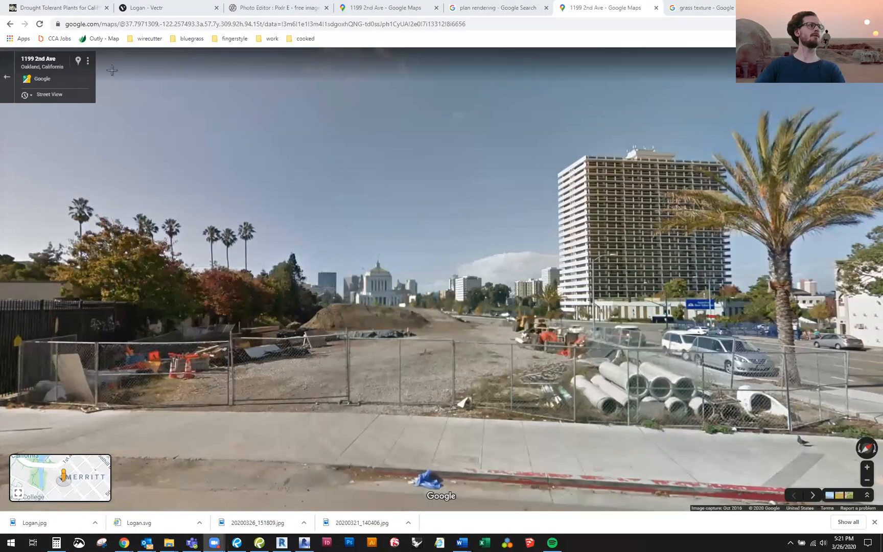
left_click_drag(109, 66, 678, 450)
left_click_drag(762, 497, 792, 484)
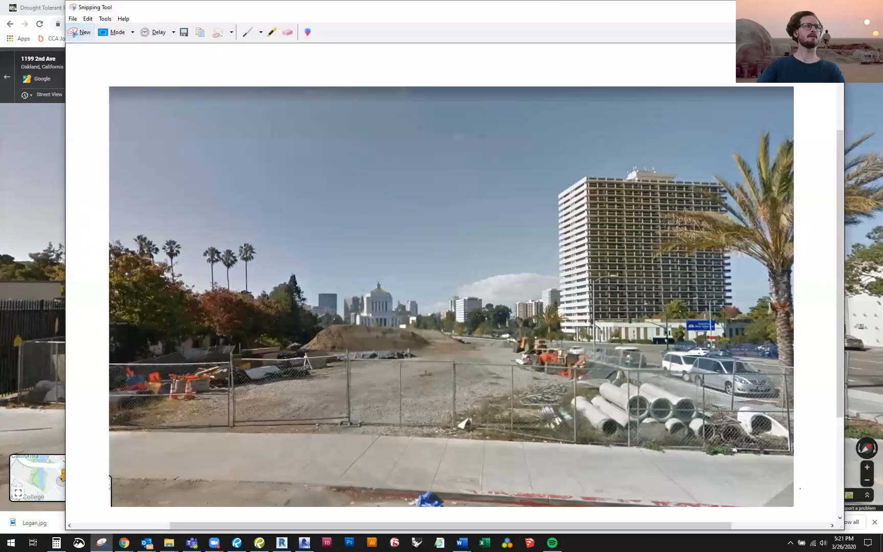
left_click(184, 34)
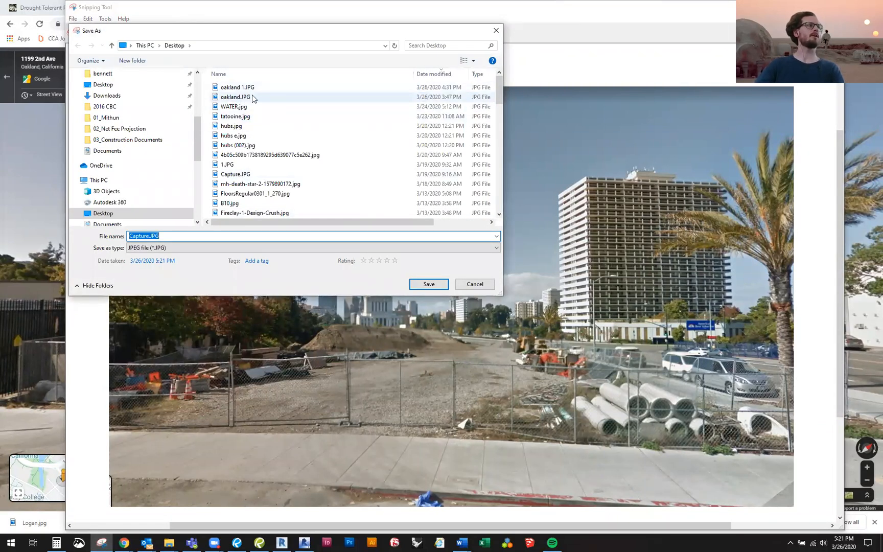
left_click(484, 287)
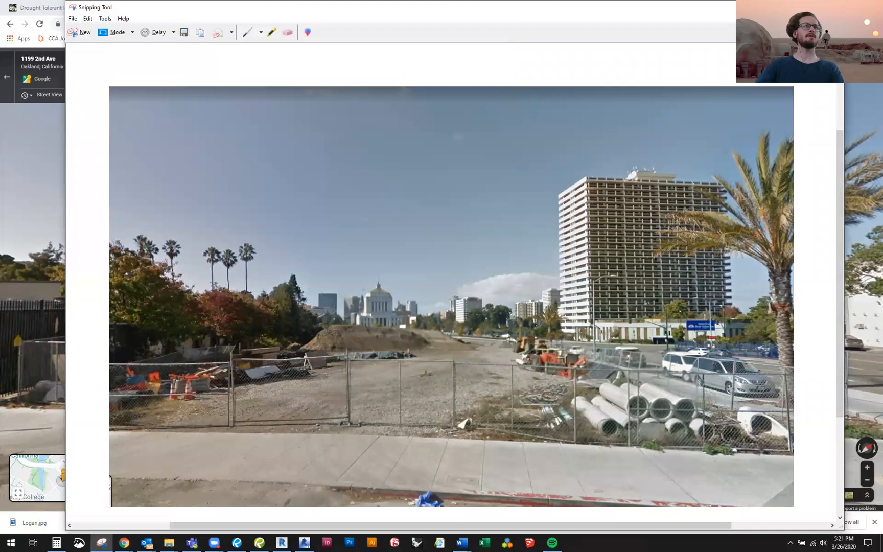
Step: Close the Snipping Tool, switch back to Pixlr E, and add oakland.JPG from the Desktop as an image layer
left_click(791, 6)
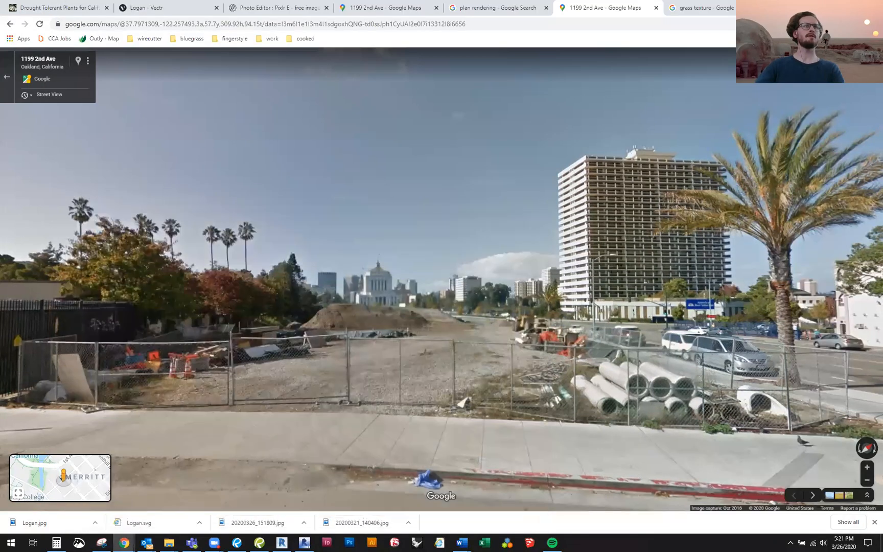
left_click(285, 13)
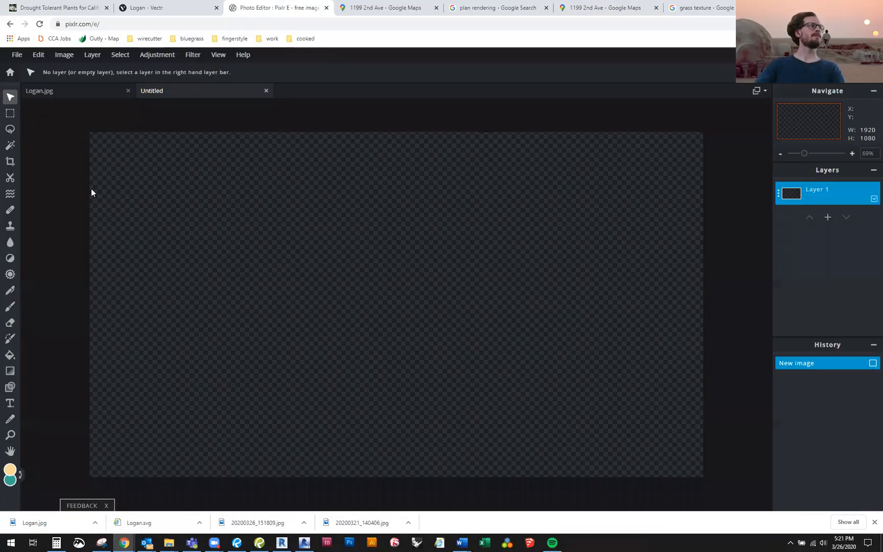
left_click(828, 219)
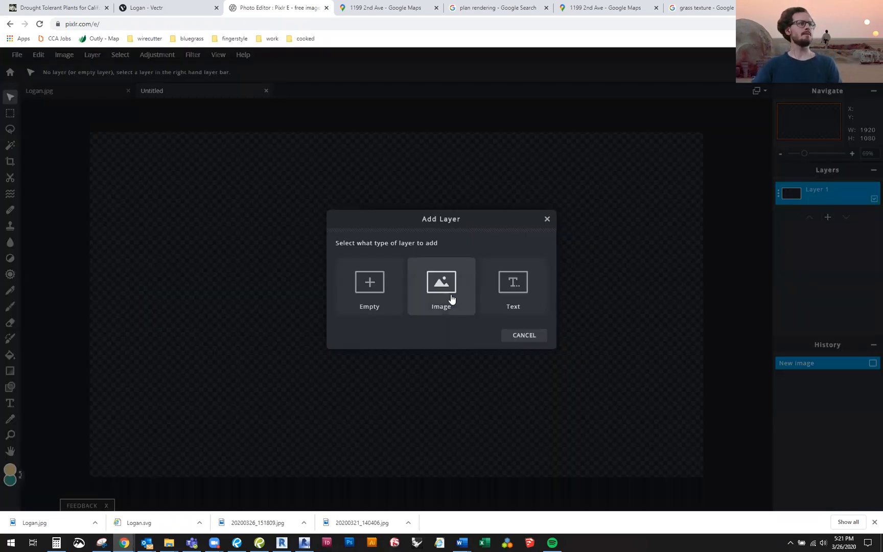
left_click(451, 296)
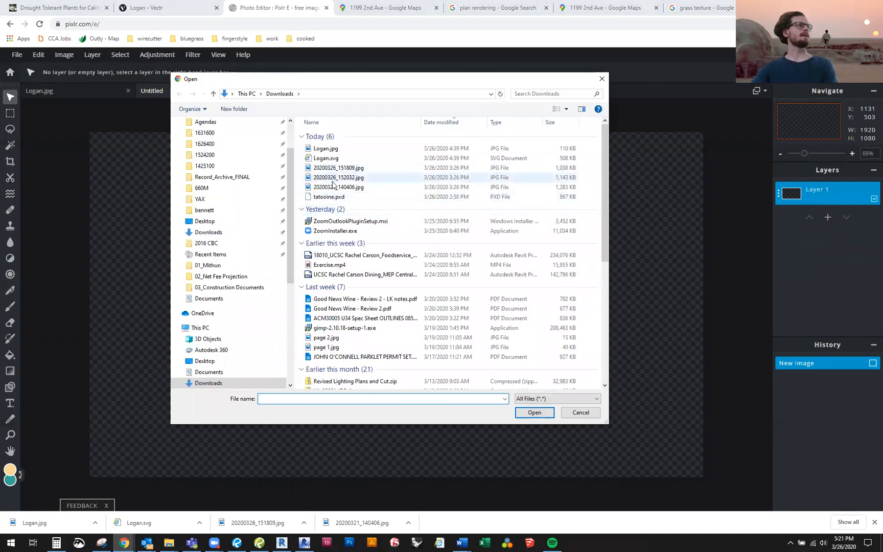
left_click(209, 221)
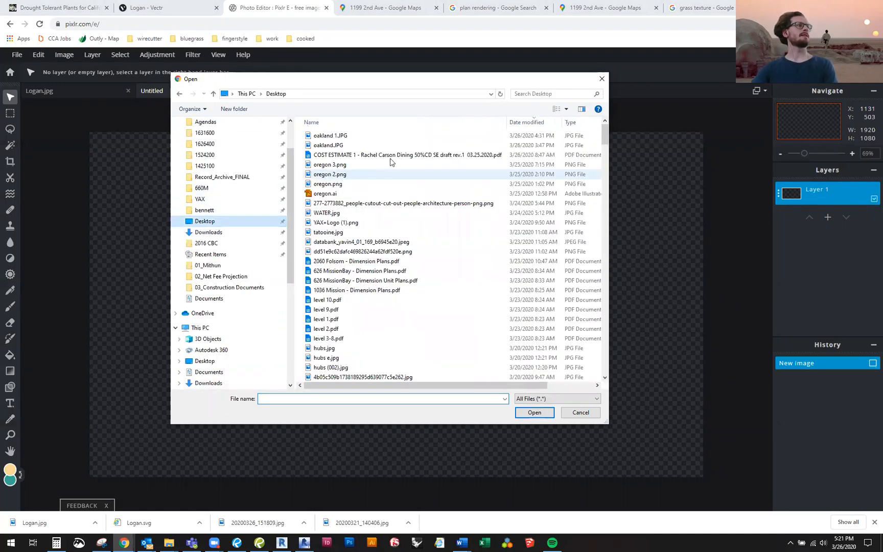
left_click(333, 146)
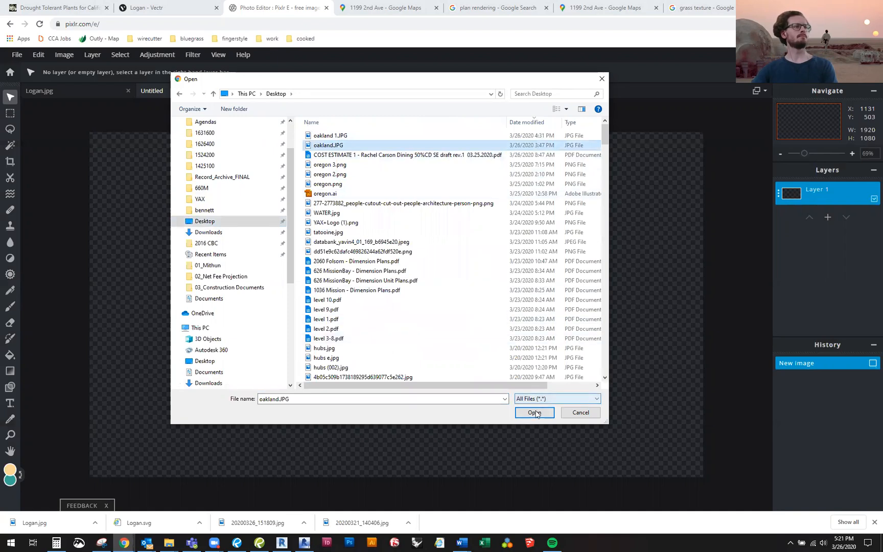
left_click(534, 413)
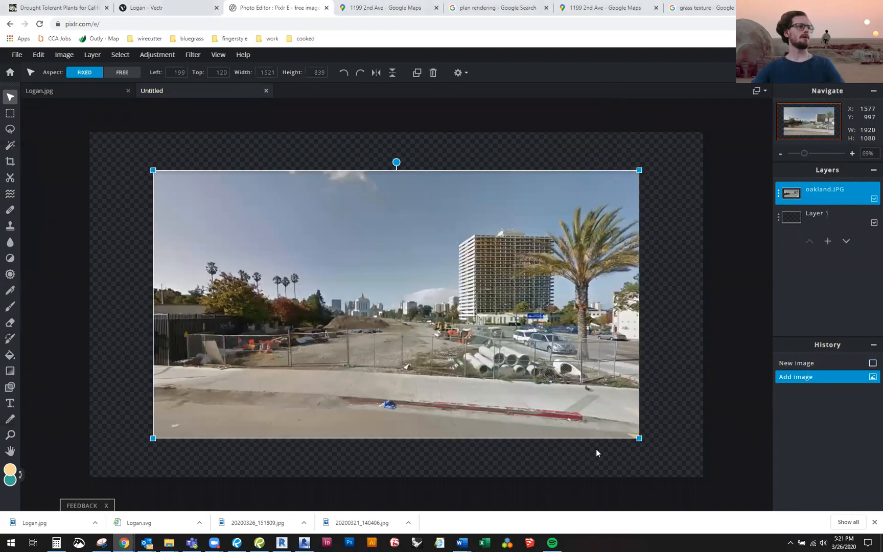
Step: Enlarge the oakland.JPG layer to about 1910 x 1054 pixels so it nearly fills the canvas, and deselect it
left_click_drag(638, 438, 699, 471)
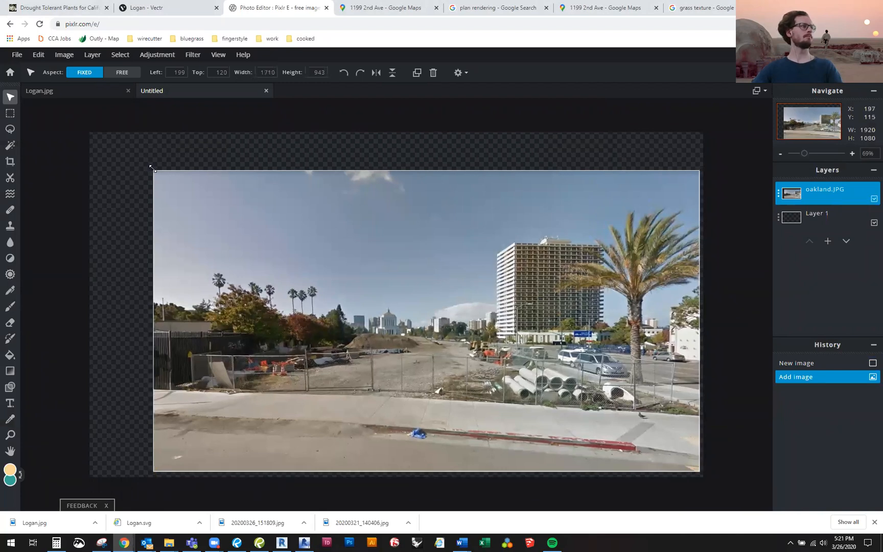
left_click_drag(153, 170, 89, 135)
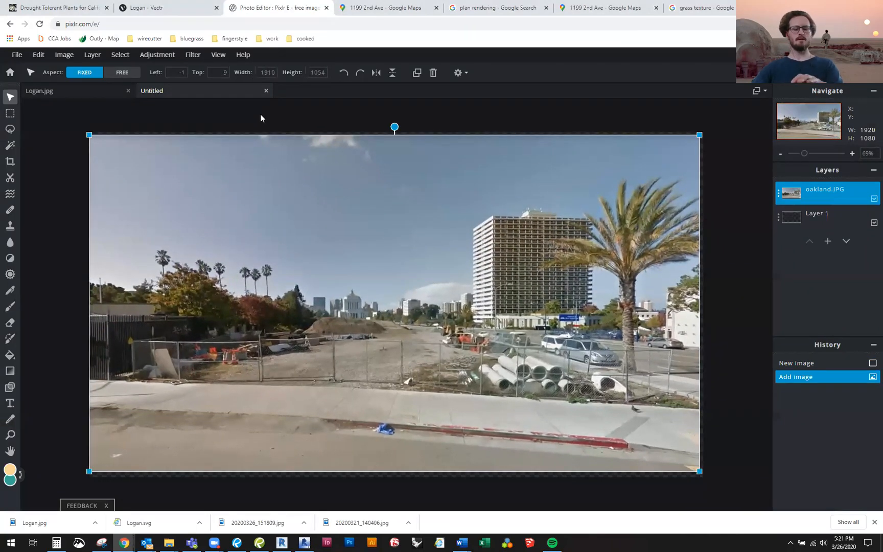
left_click(260, 114)
Step: Switch to File Explorer, open the sketch photo 20200326_151809.jpg from Downloads, and rotate it upright in landscape orientation
mouse_move(169, 540)
mouse_move(182, 507)
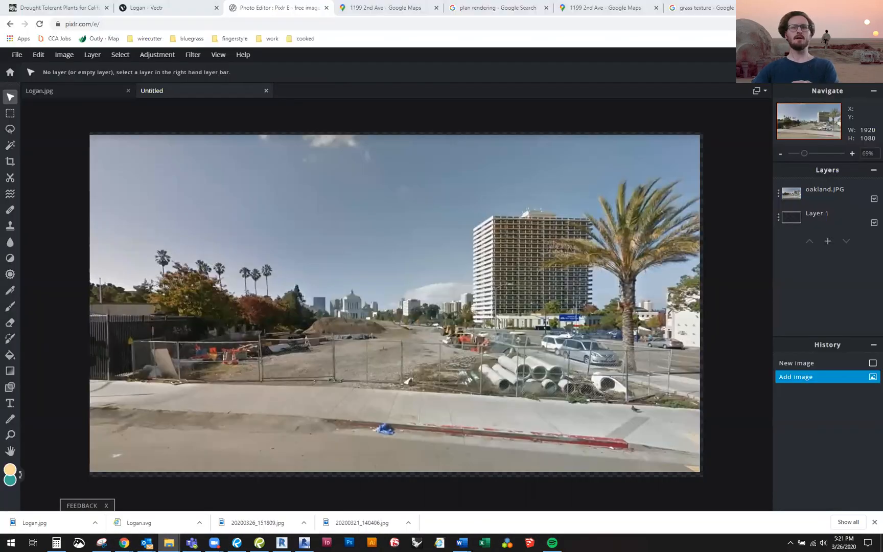
left_click_drag(882, 150, 396, 150)
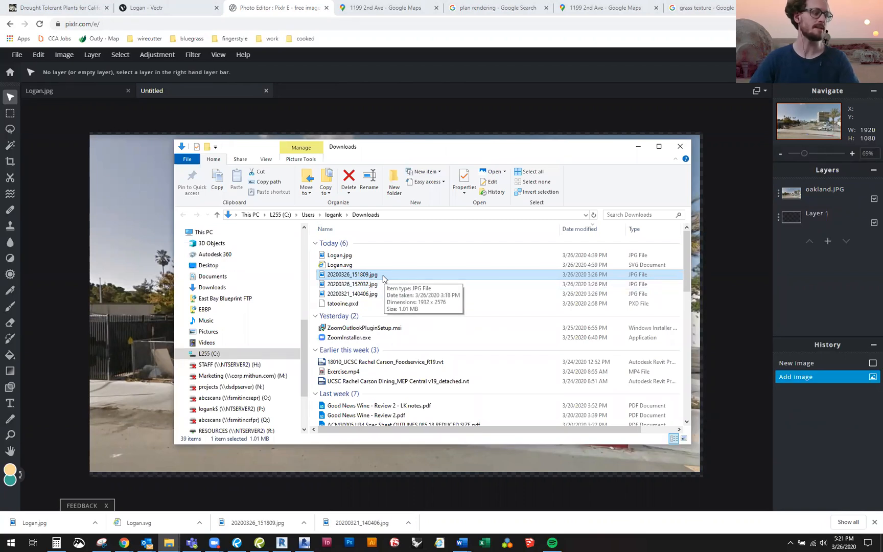
double_click(383, 276)
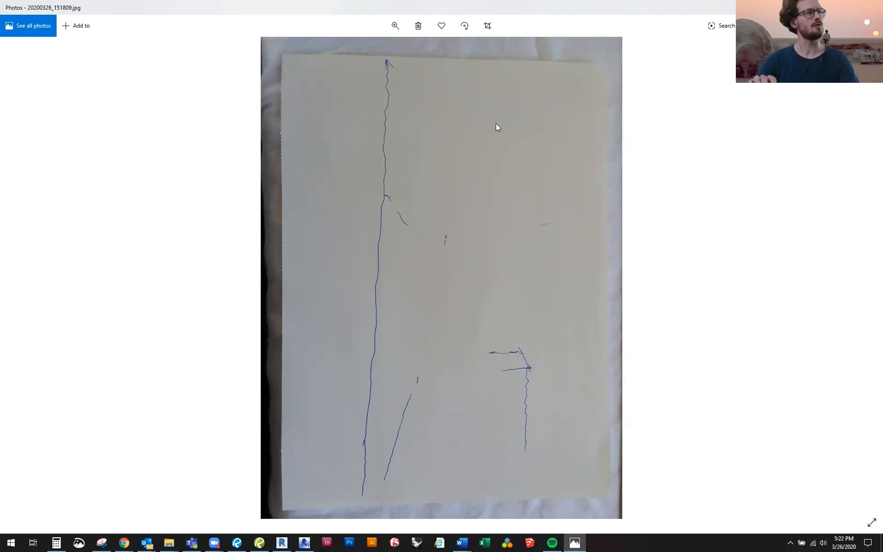
mouse_move(509, 8)
left_mouse_down()
mouse_move(515, 55)
mouse_move(495, 2)
left_mouse_up()
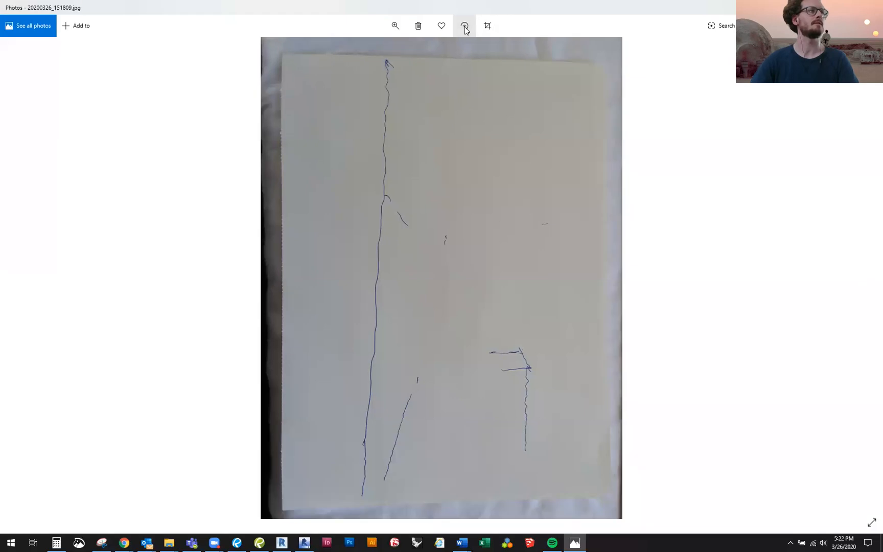
left_click(464, 28)
left_click(464, 27)
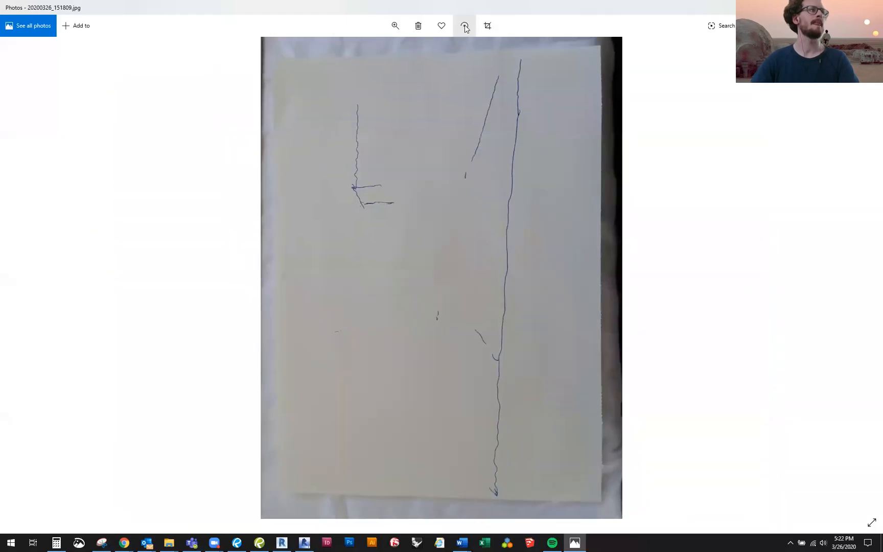
left_click(464, 27)
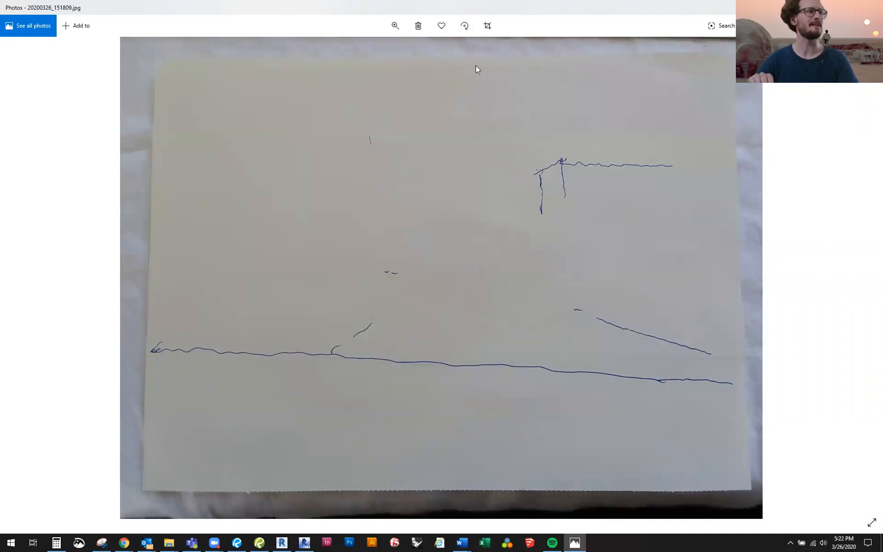
Step: Browse to the sketch photo 20200326_152032.jpg, rotate it upright in landscape orientation, and close the photo viewer
key("Right")
key("Right")
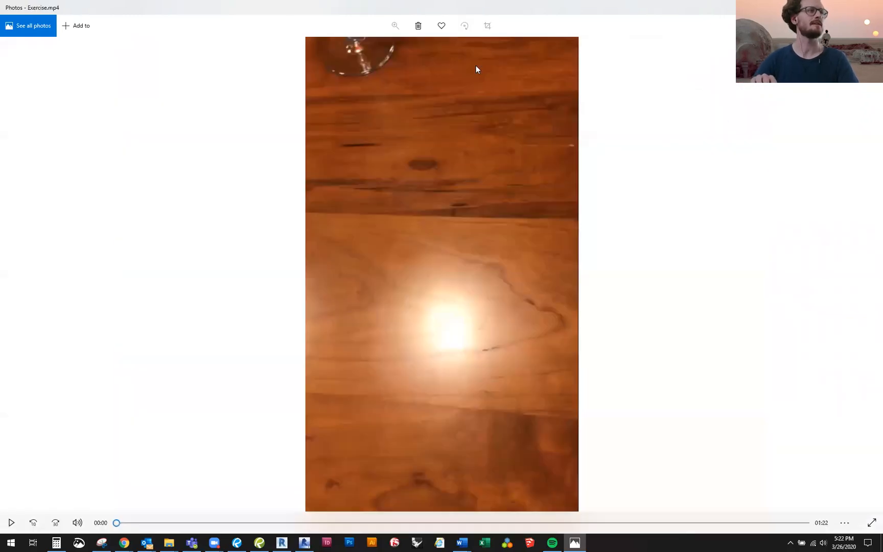
key("Right")
key("Right")
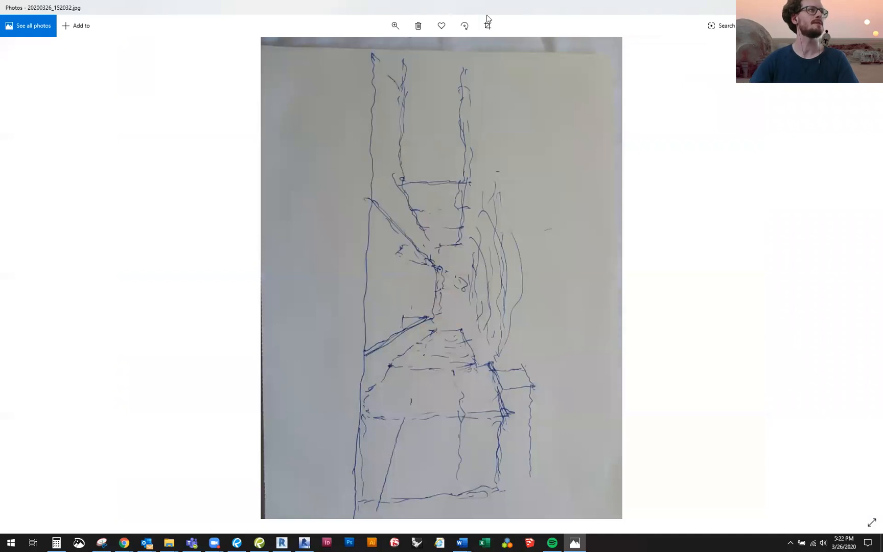
left_click(465, 26)
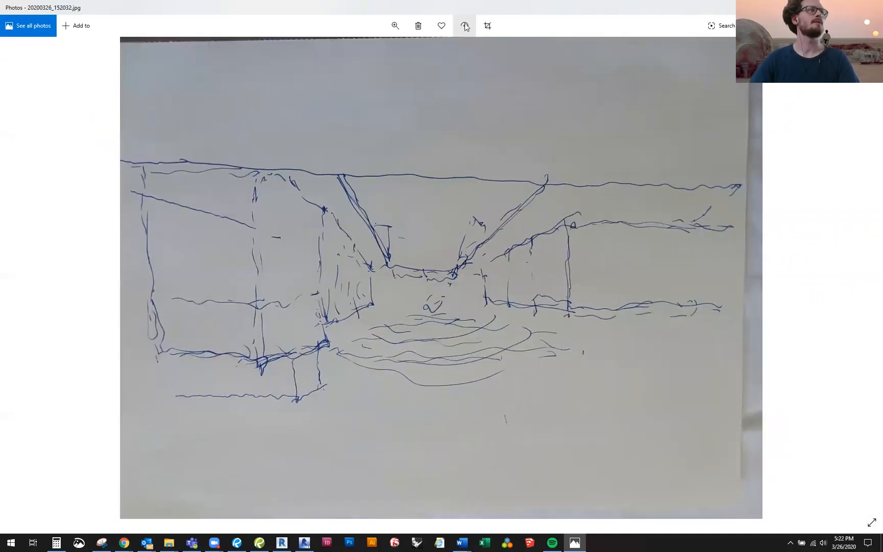
left_click(465, 26)
left_click(465, 26)
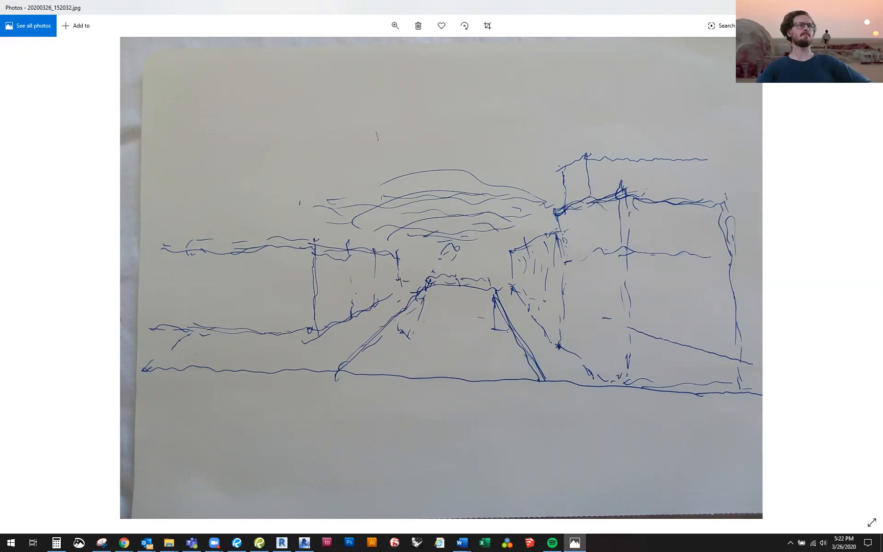
left_click(872, 7)
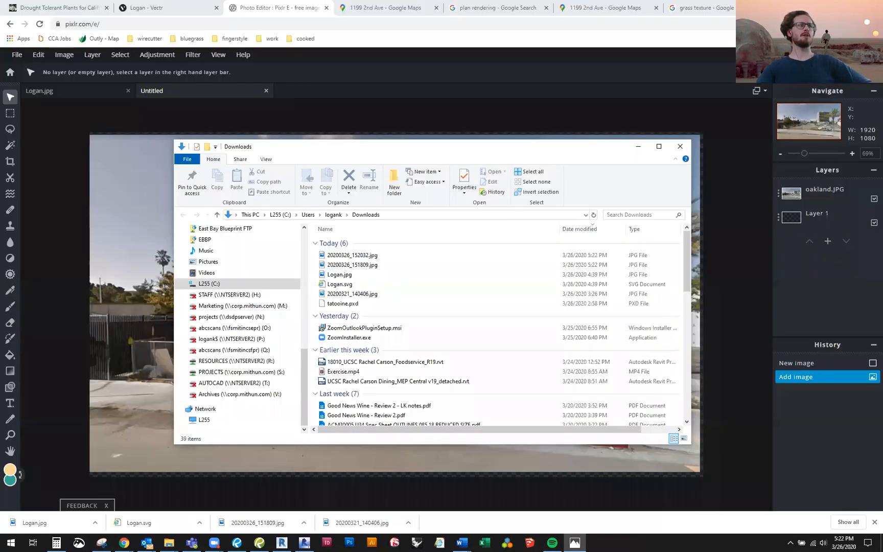
Step: Review the sketch photos in Downloads, starting from 20200321_140406.jpg and ending on the detailed perspective sketch
left_click(376, 300)
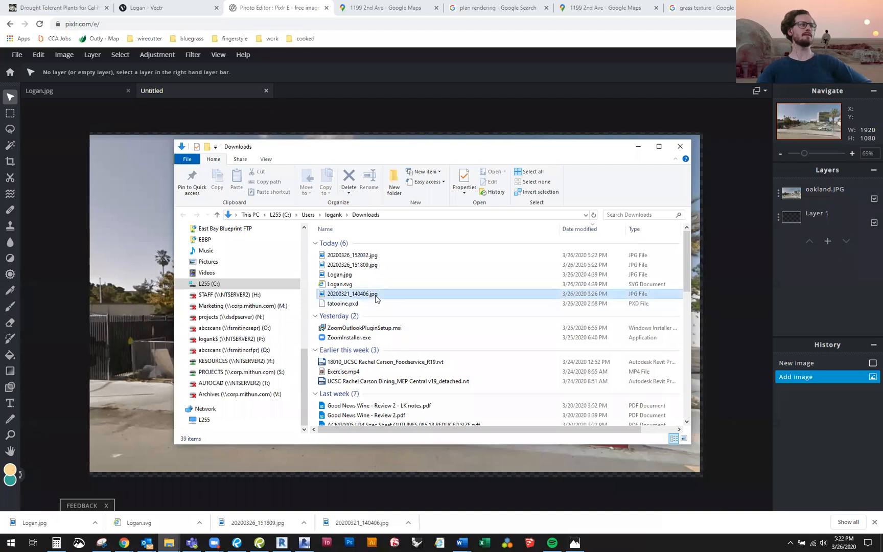
double_click(375, 300)
key("Right")
key("Left")
key("Right")
key("Right")
key("Right")
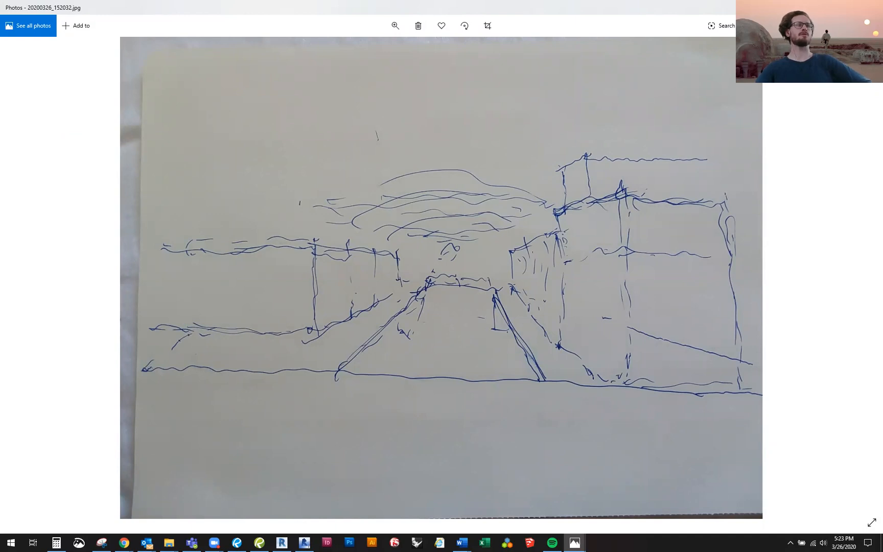
left_click(830, 7)
Step: Try to bring 20200326_152032.jpg from the Downloads folder straight onto the Pixlr canvas, pre-resized to 1920 x 1440
left_click(365, 257)
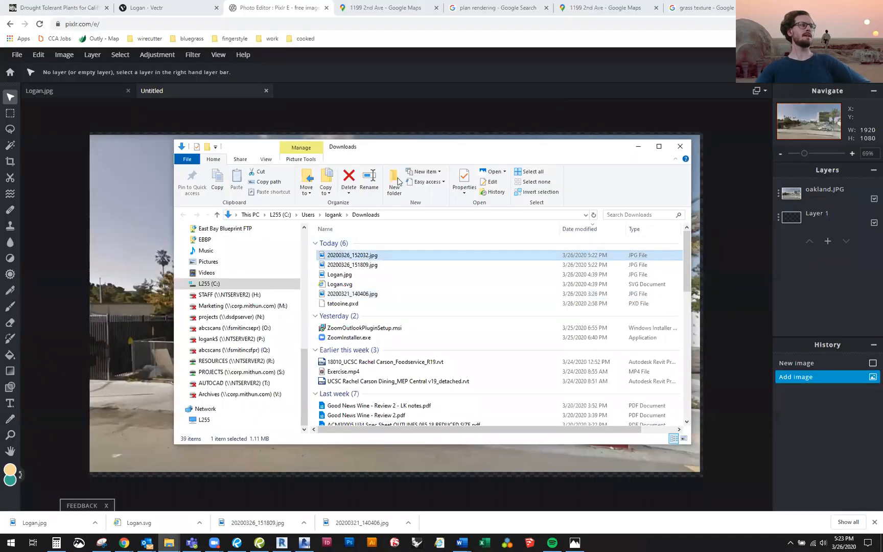
left_click_drag(407, 155, 707, 175)
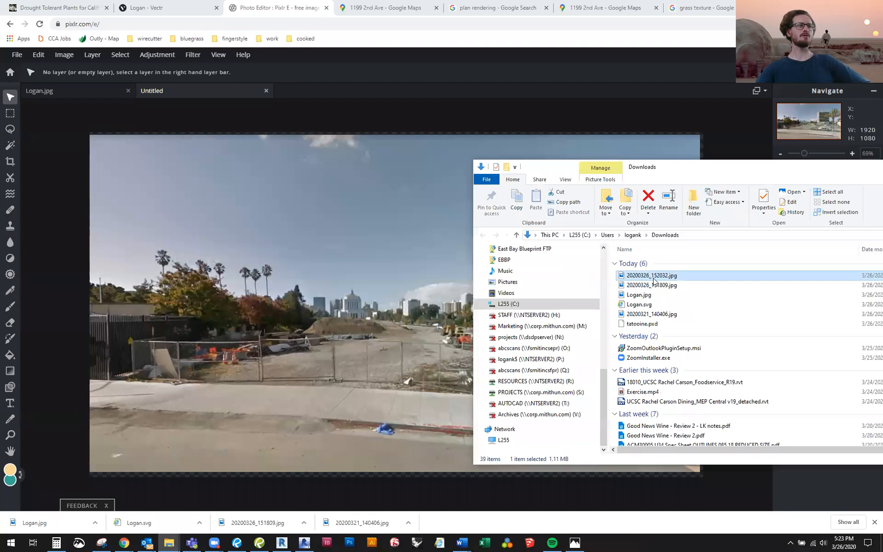
left_click_drag(491, 269, 359, 302)
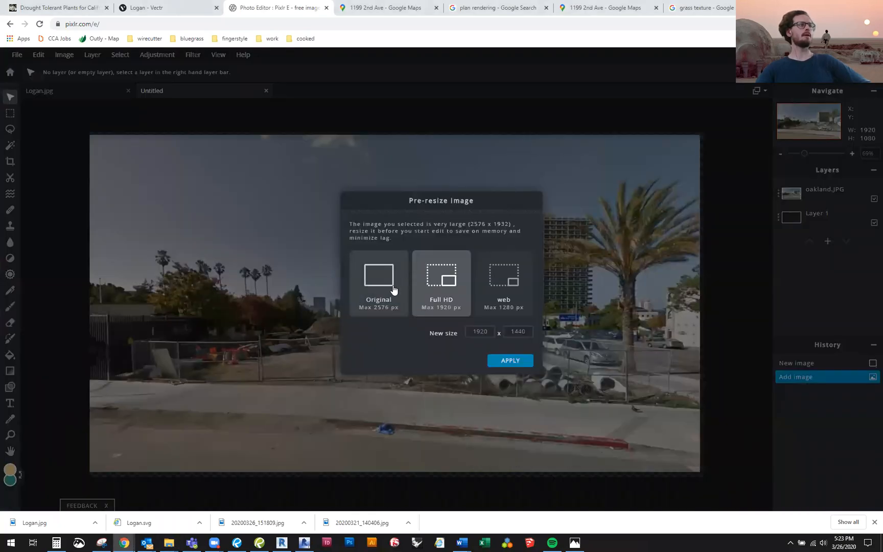
left_click(503, 360)
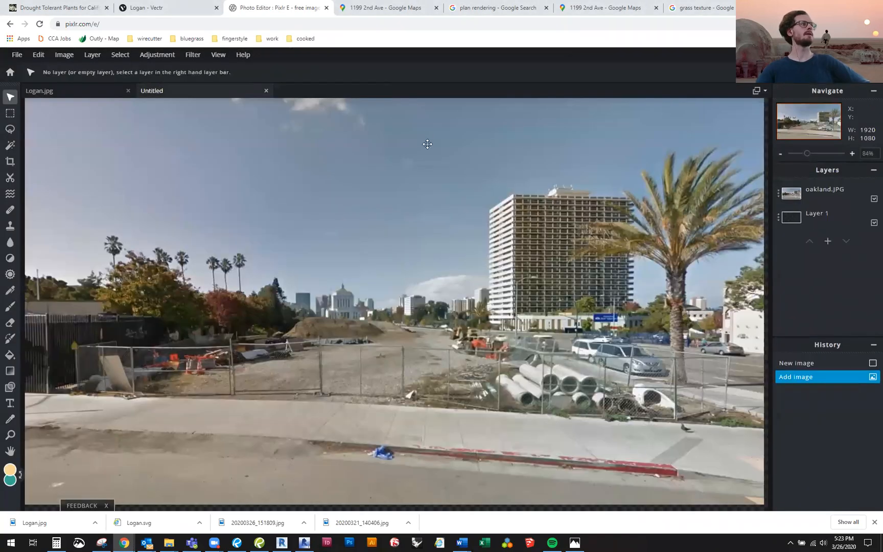
left_click(380, 91)
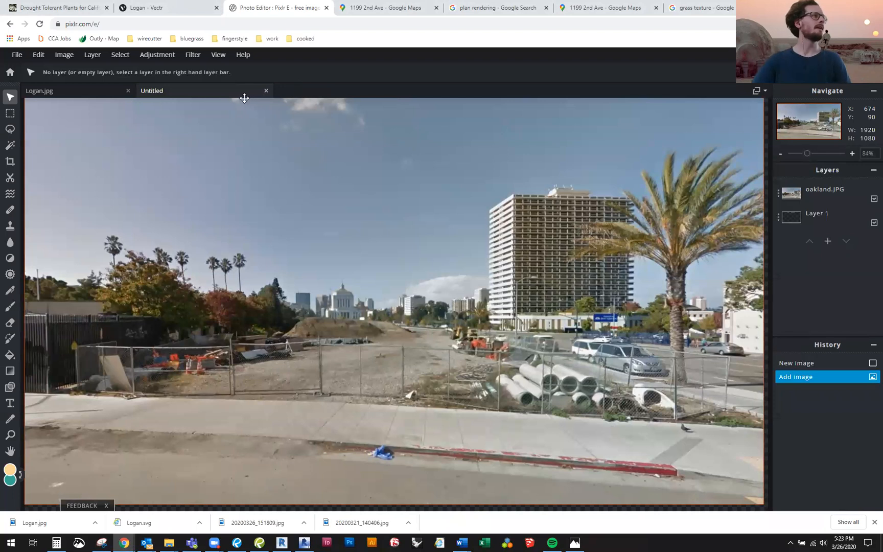
Step: Add 20200326_152032.jpg from Downloads as an image layer above the Street View photo
left_click(828, 244)
key("ctrl")
key("ctrl")
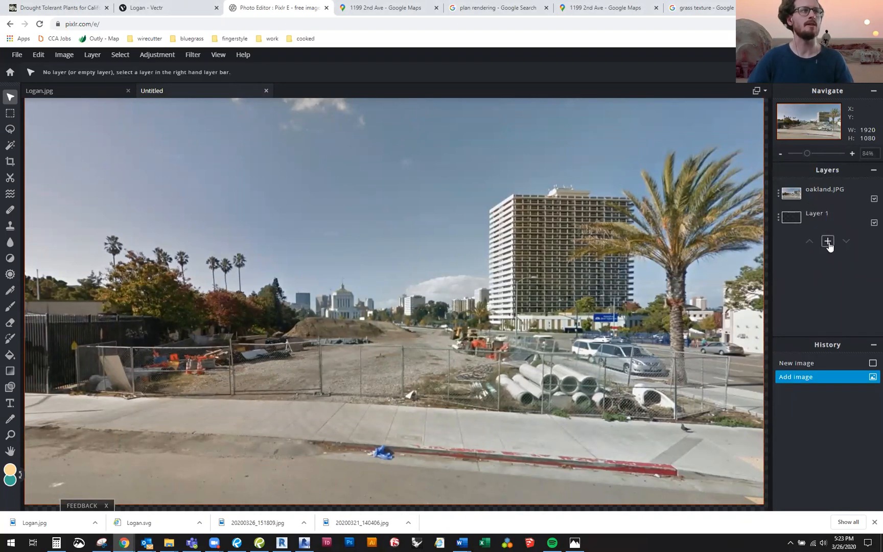
left_click(828, 244)
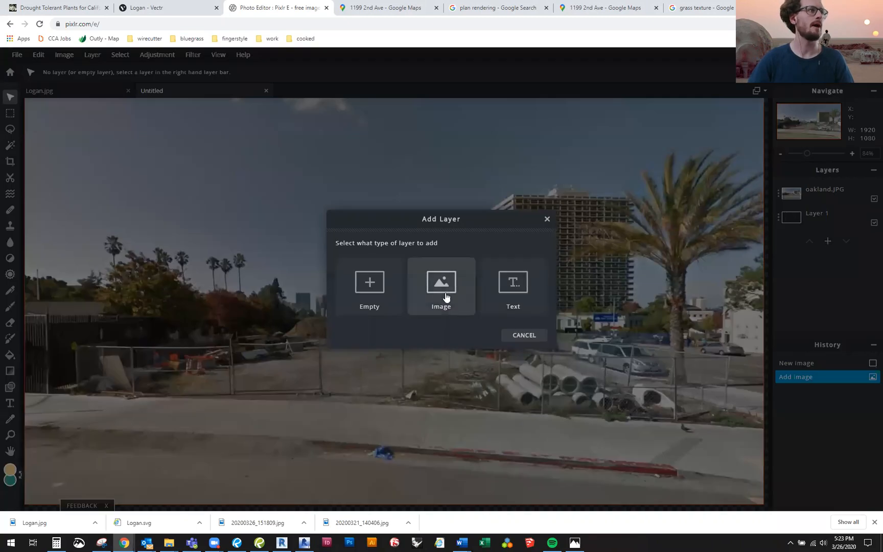
left_click(440, 294)
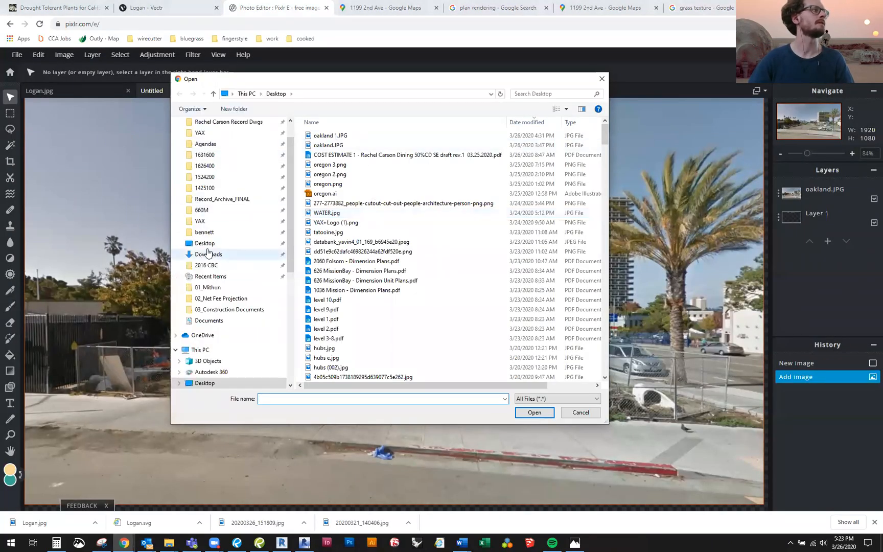
left_click(227, 243)
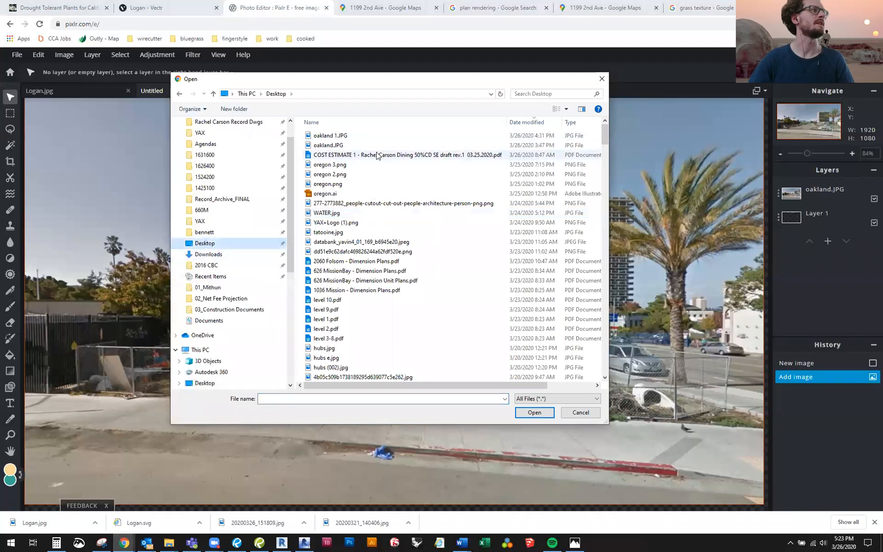
left_click(240, 254)
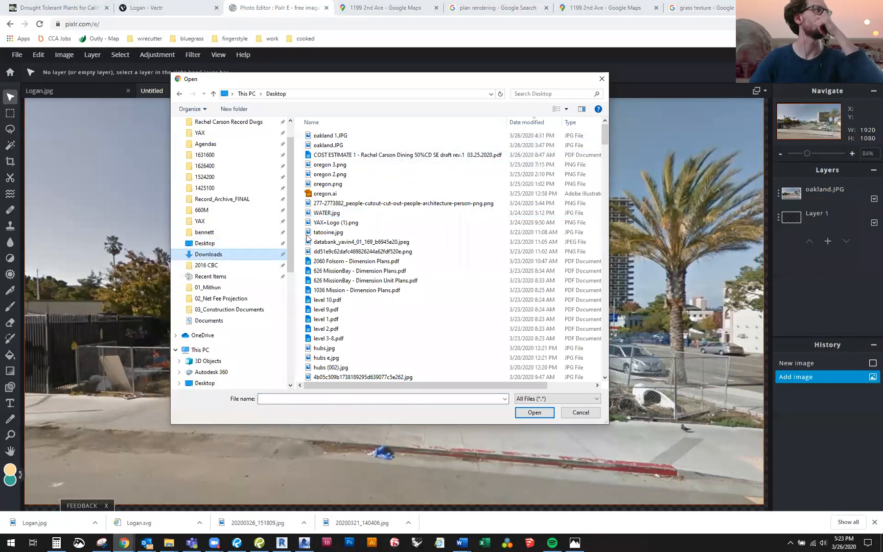
left_click(350, 151)
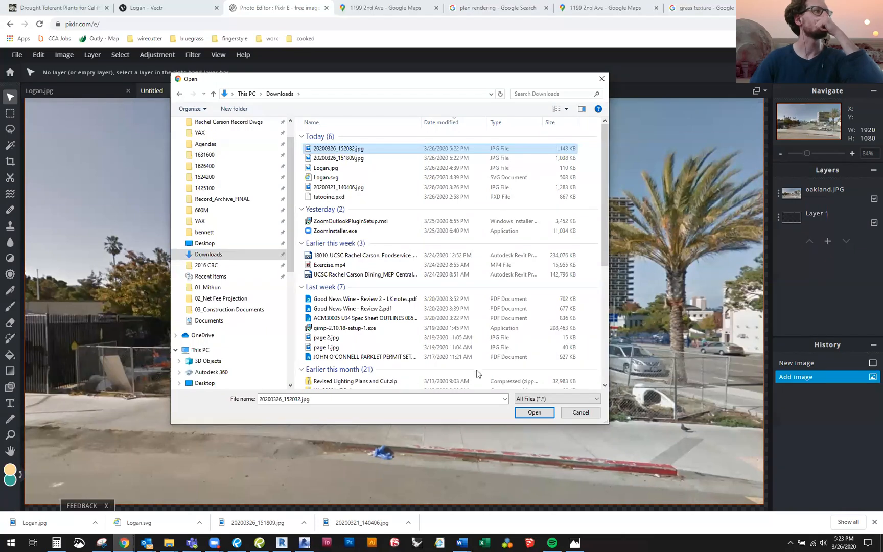
left_click(533, 412)
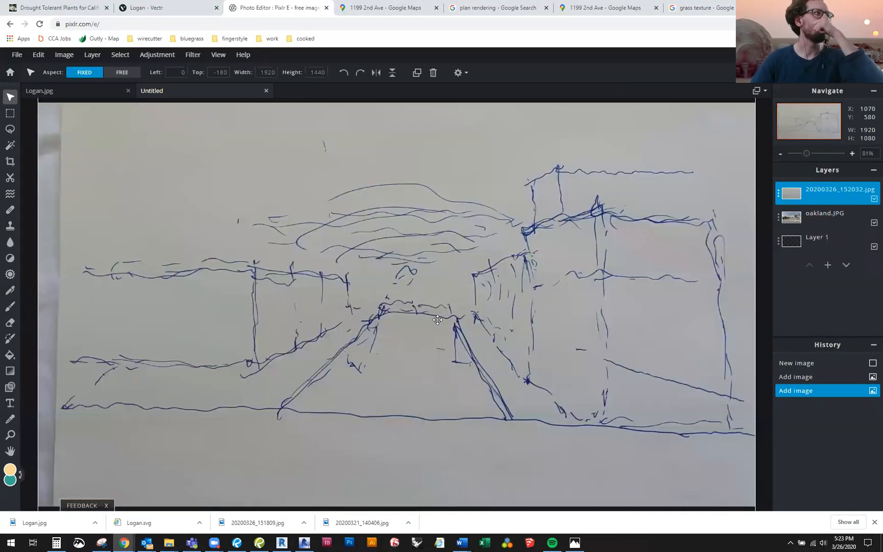
Step: Make the 20200326_152032.jpg sketch layer semi-transparent and shift it slightly up and left over the Street View photo
left_click(821, 196)
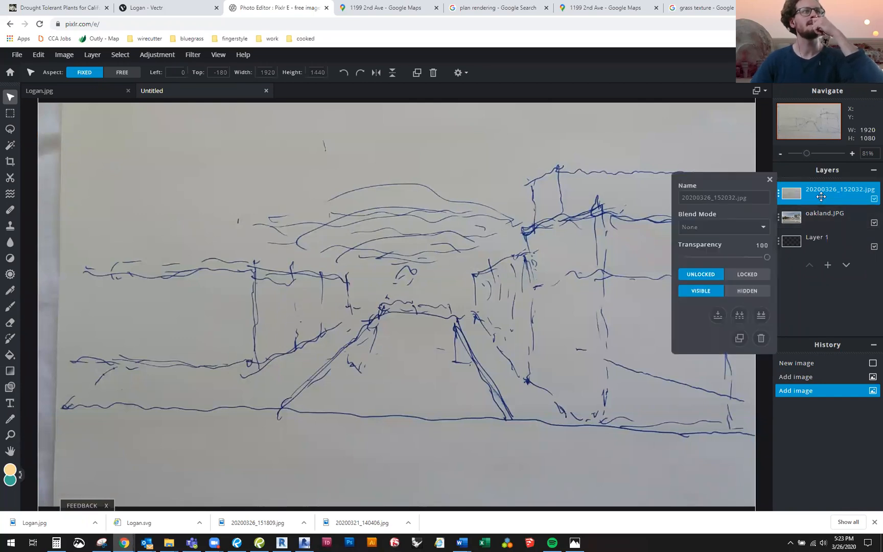
left_click_drag(766, 259, 728, 262)
left_click_drag(508, 336, 494, 321)
scroll(497, 338, "down", 1)
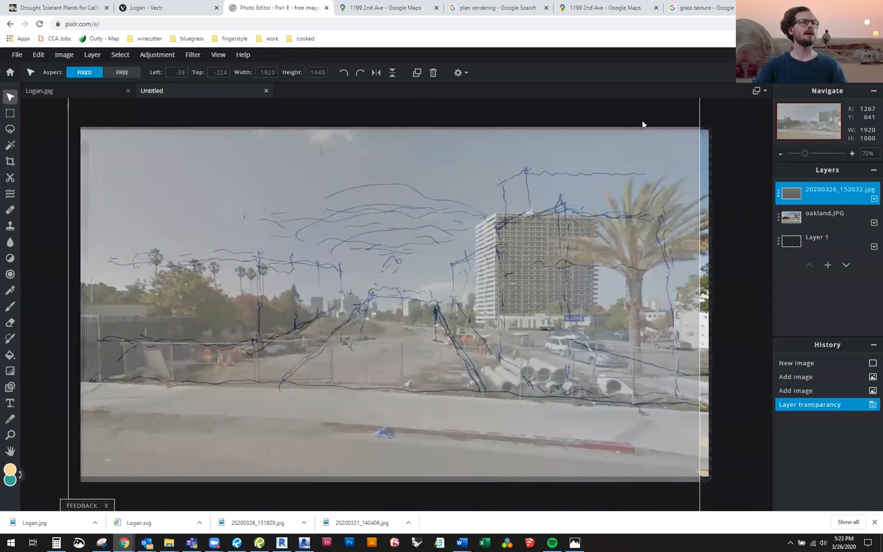
Step: Scale the sketch layer down to about 1615 x 1211 and move it so its tower outline overlays the high-rise
scroll(641, 122, "down", 2)
mouse_move(632, 112)
left_mouse_down()
mouse_move(612, 128)
mouse_move(519, 157)
mouse_move(557, 170)
mouse_move(551, 165)
left_mouse_up()
left_click_drag(446, 301, 476, 299)
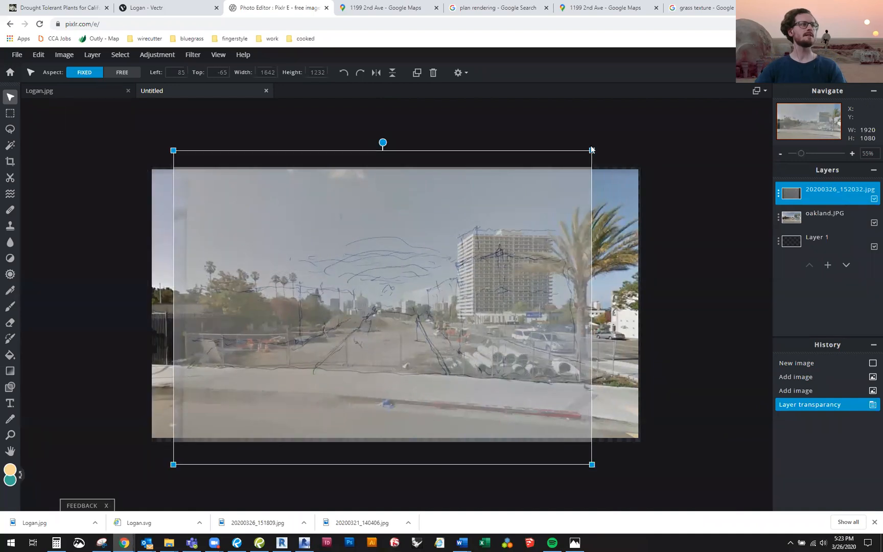
left_click_drag(591, 152, 585, 155)
left_click_drag(501, 258, 503, 259)
scroll(472, 236, "up", 4)
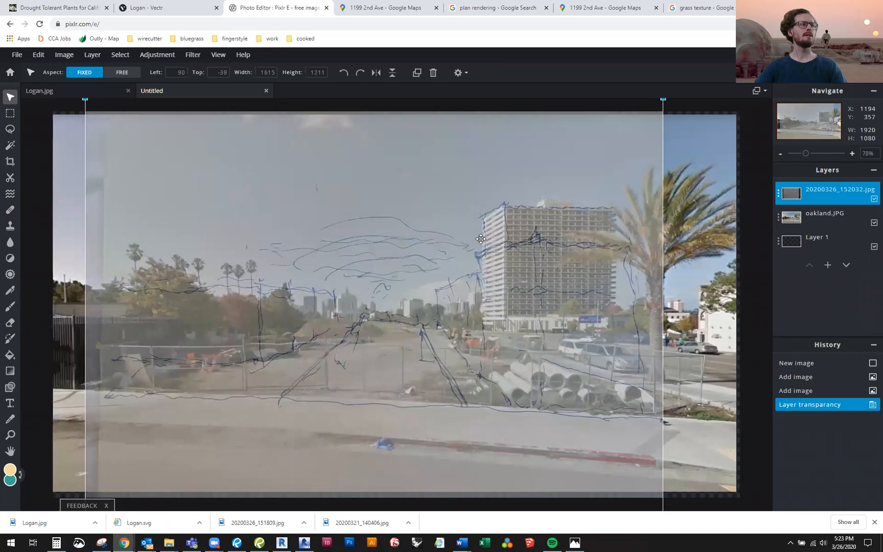
Step: Fine-tune the sketch layer's position to about left 89, top -33, matching its roof corner to the high-rise's corner
scroll(497, 204, "up", 3)
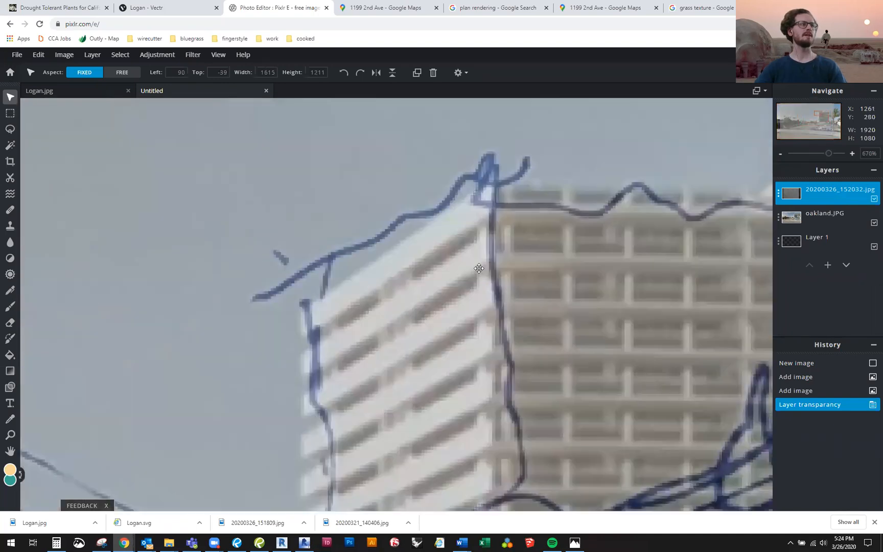
left_click_drag(495, 286, 492, 297)
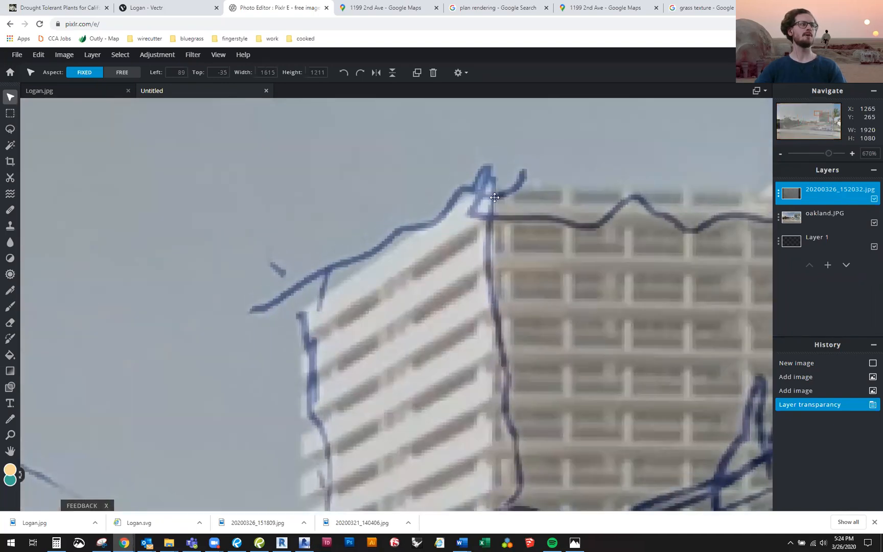
mouse_move(495, 225)
left_mouse_down()
mouse_move(481, 248)
mouse_move(489, 215)
left_mouse_up()
scroll(489, 215, "down", 10)
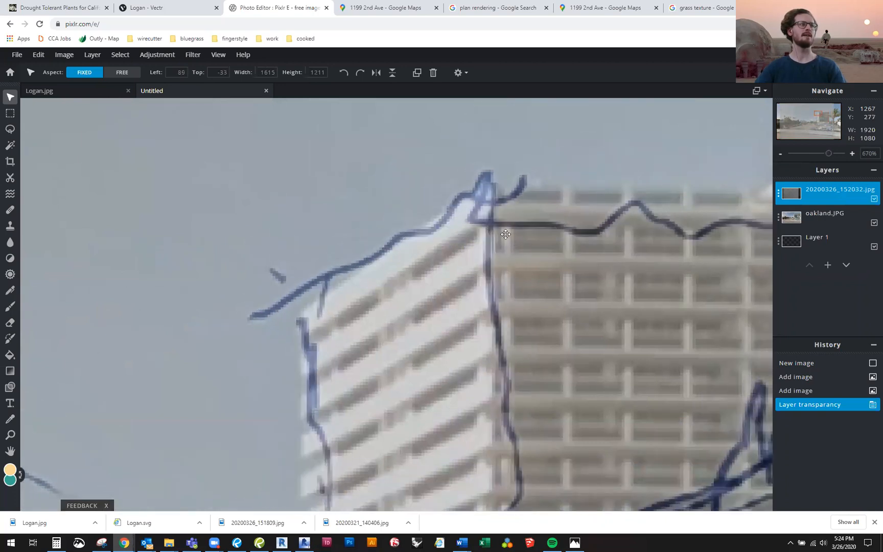
scroll(490, 248, "down", 3)
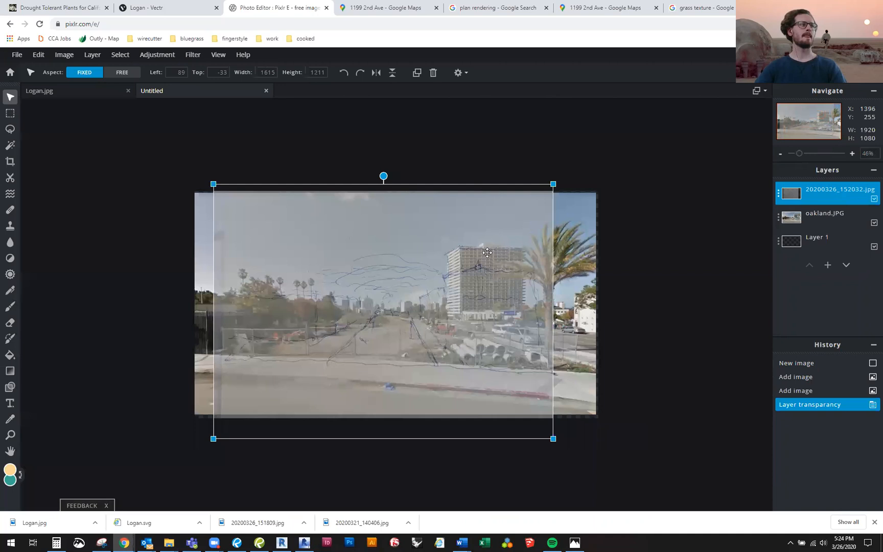
Step: Shrink the sketch layer to about 1575 x 1181, reposition it near left 114, top -27 to match the sidewalk edge, and deselect it
scroll(343, 400, "up", 2)
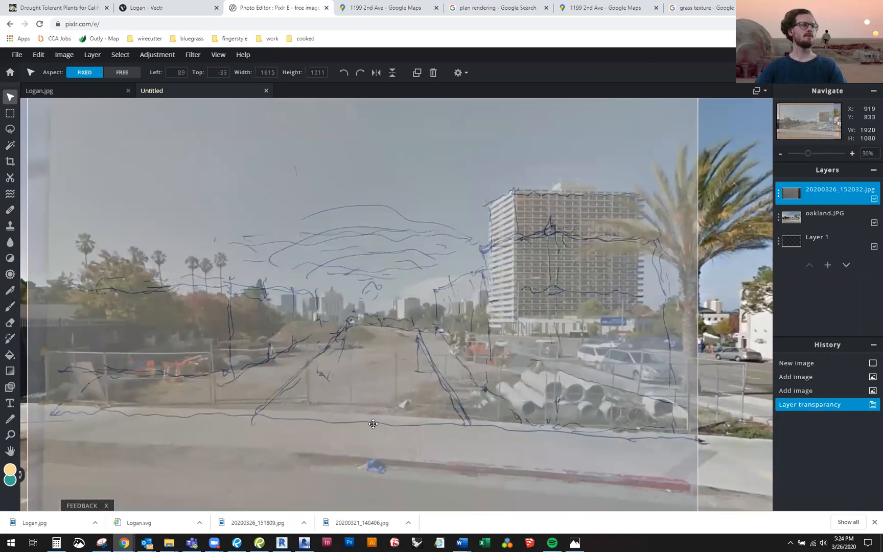
scroll(370, 436, "up", 7)
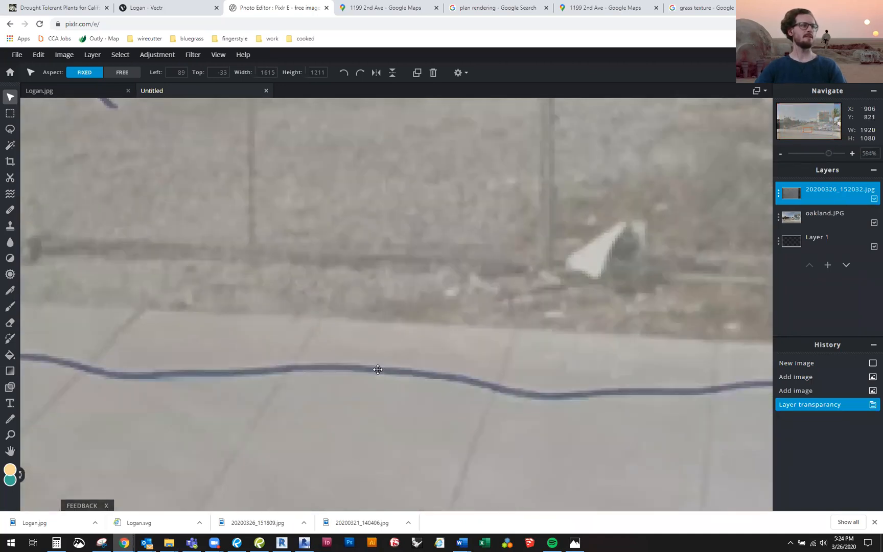
scroll(367, 374, "down", 8)
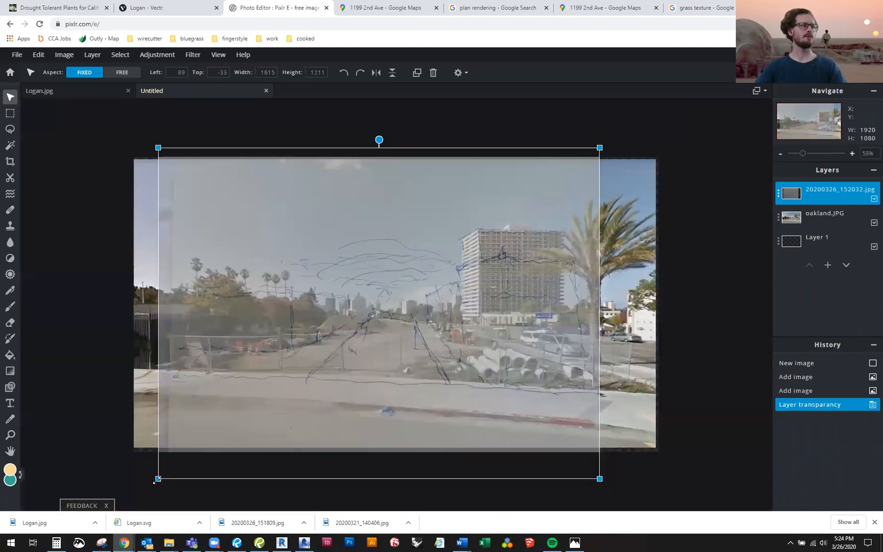
left_click_drag(156, 480, 169, 471)
scroll(481, 306, "up", 2)
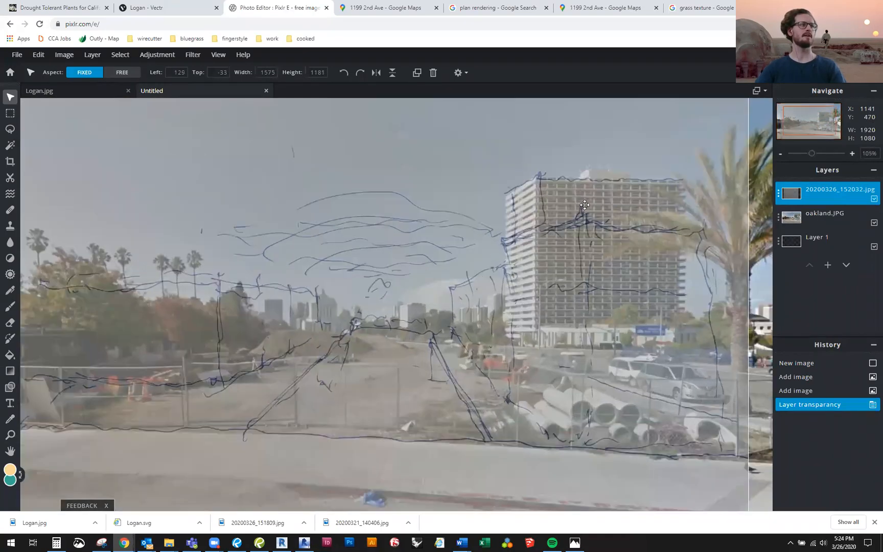
left_click_drag(584, 204, 577, 208)
scroll(576, 235, "down", 3)
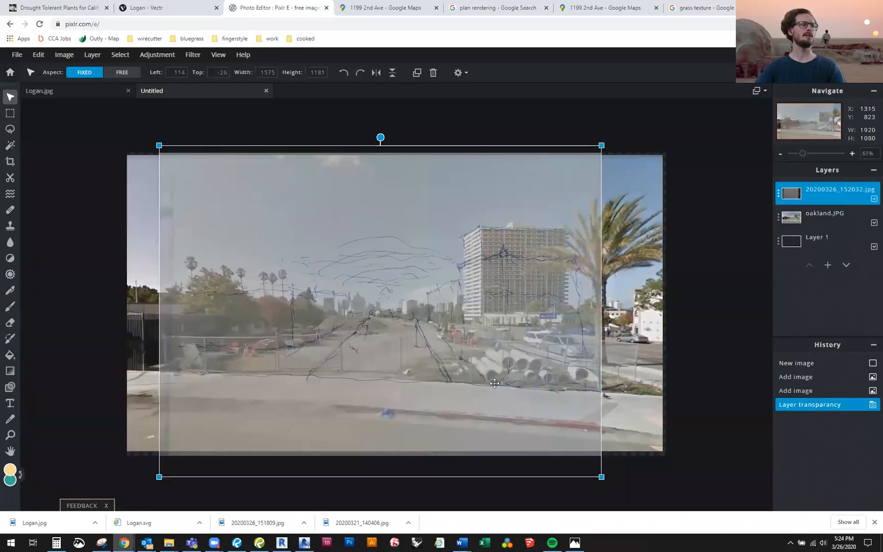
scroll(494, 384, "up", 1)
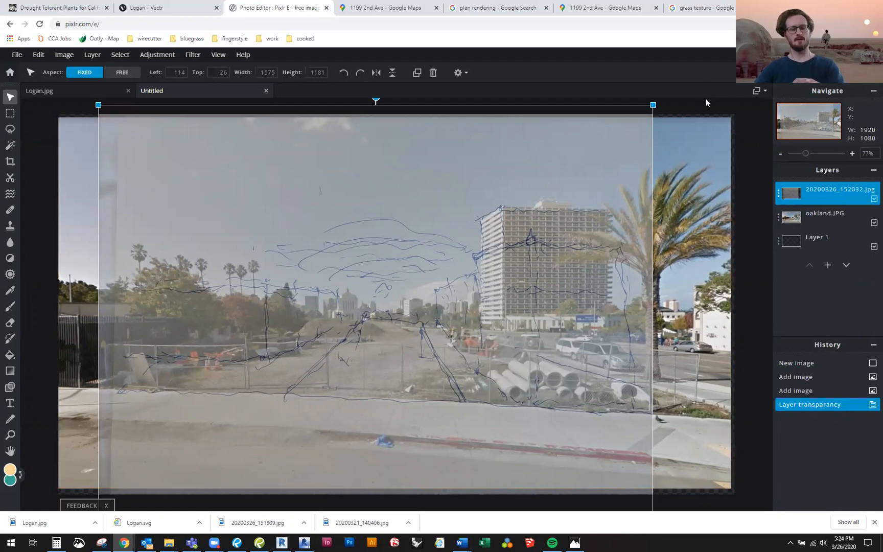
left_click(530, 237)
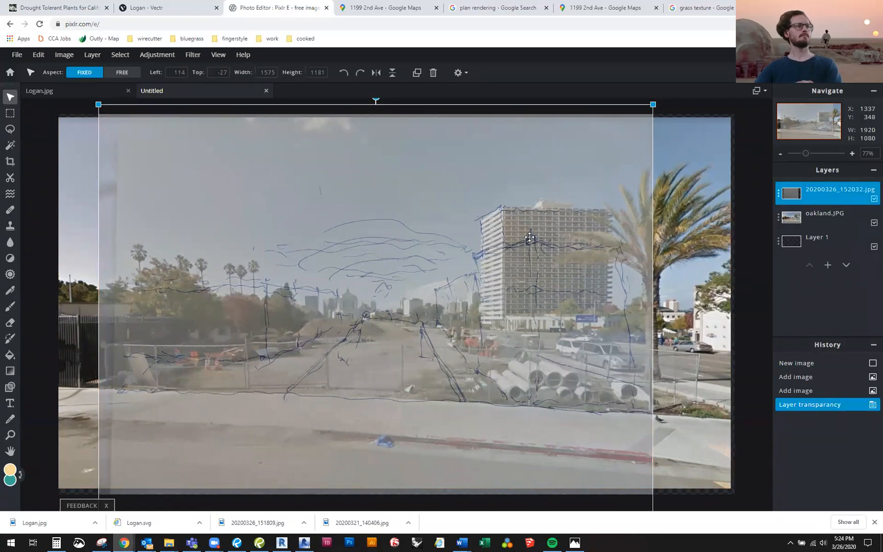
left_click(690, 111)
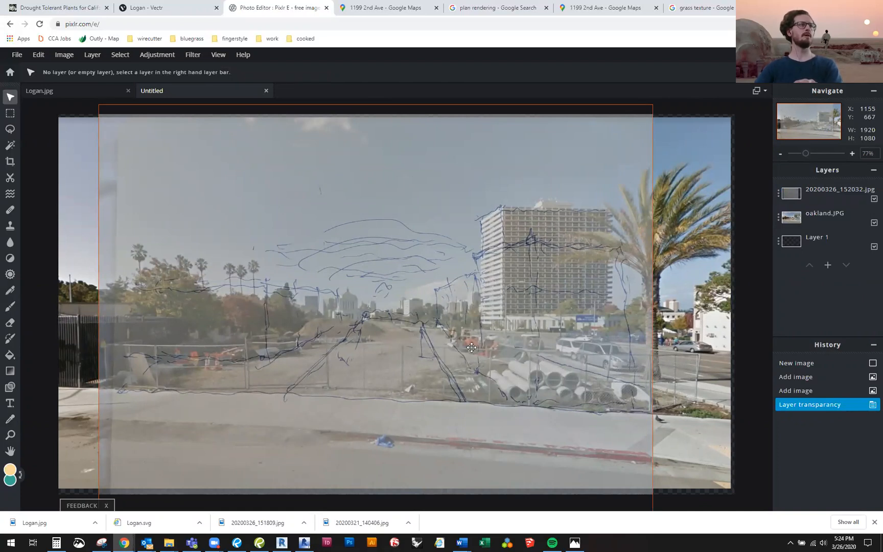
Step: Set the sketch layer's transparency back to 100 and close its layer settings
scroll(452, 346, "down", 2)
scroll(374, 388, "up", 2)
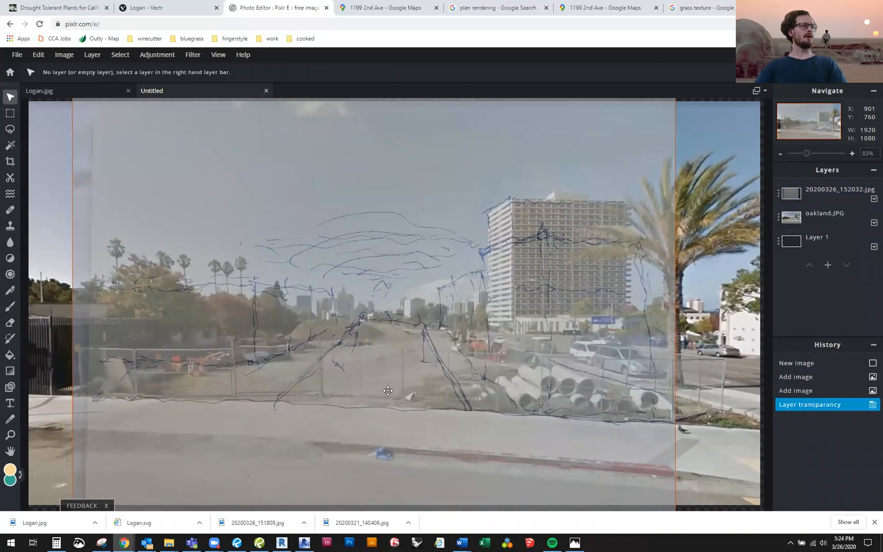
left_click(839, 193)
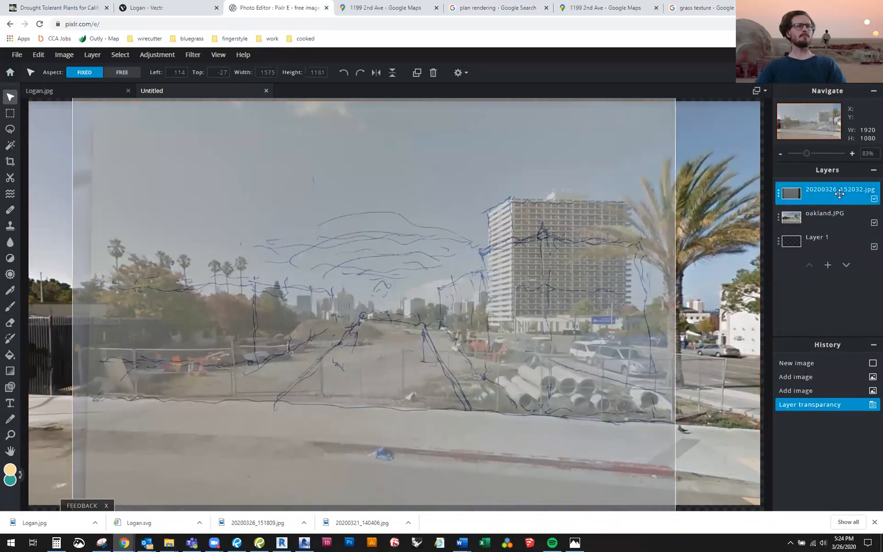
left_click(840, 192)
left_click_drag(728, 258, 778, 257)
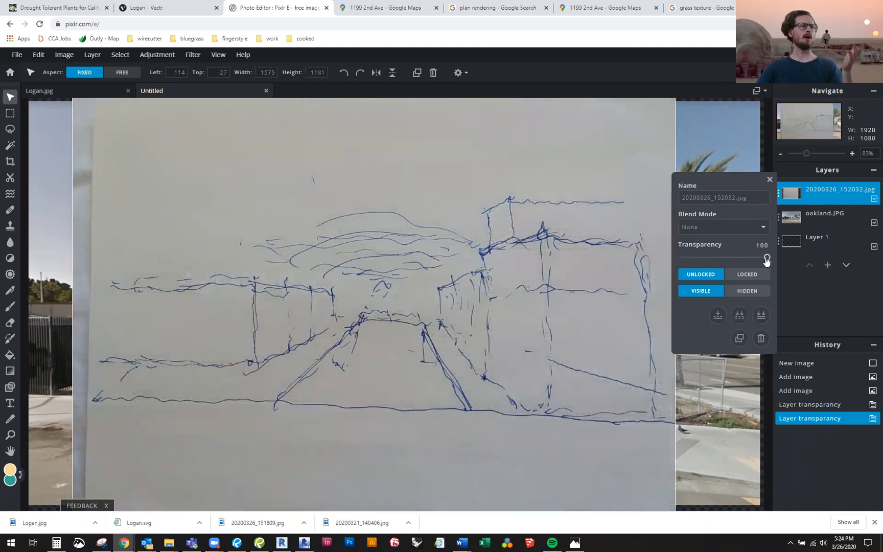
left_click_drag(765, 259, 771, 260)
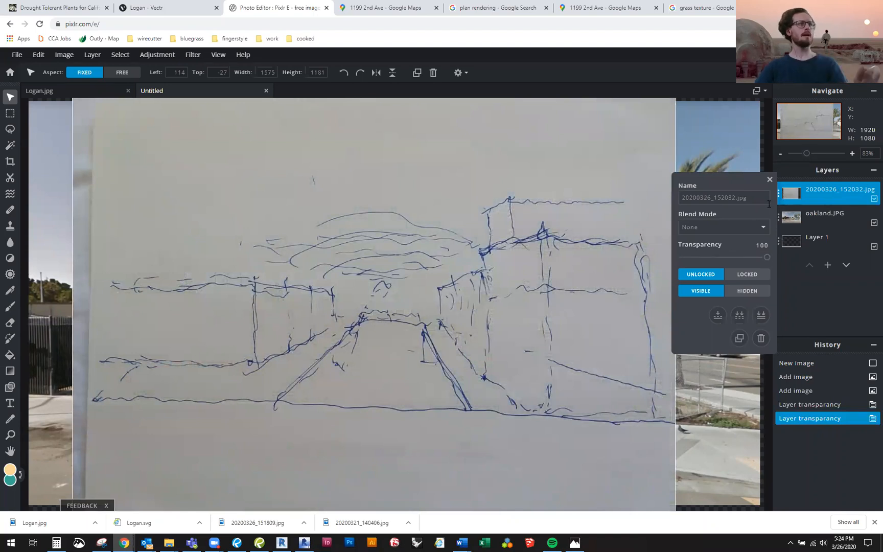
left_click(588, 126)
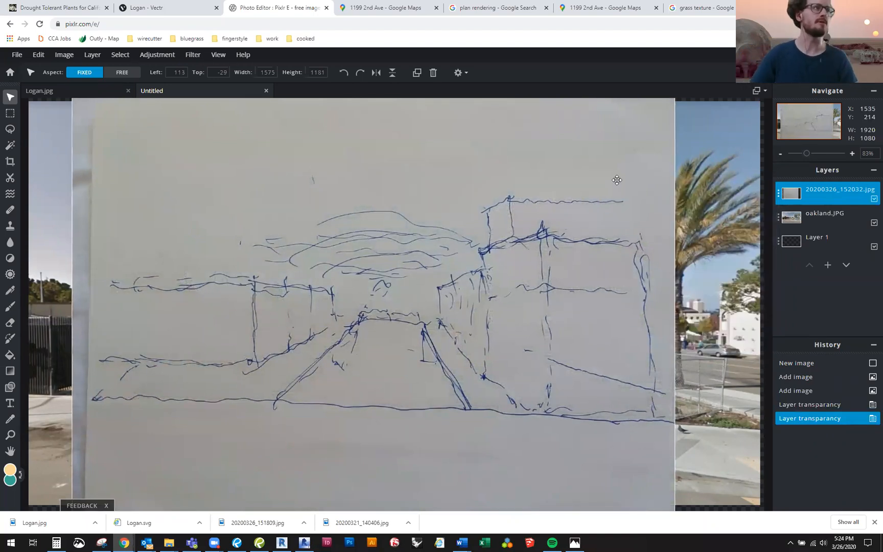
Step: Select the sketch's paper background with the non-contiguous Wand at tolerance 23 and delete it from the layer
scroll(443, 249, "down", 1)
scroll(449, 244, "down", 2)
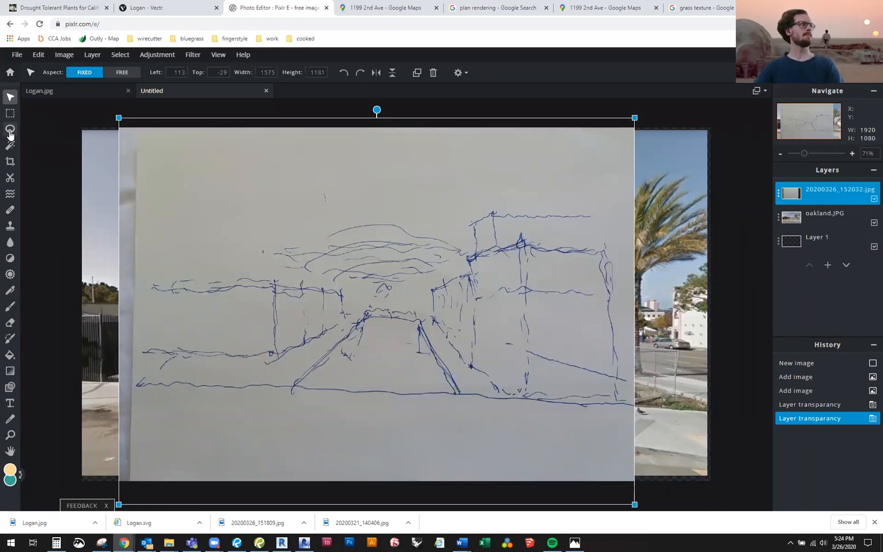
left_click(10, 147)
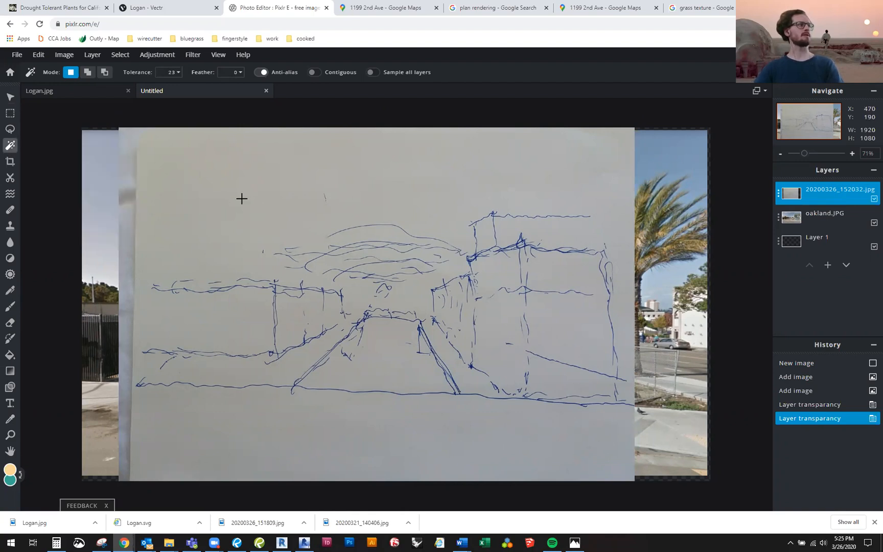
left_click(435, 221)
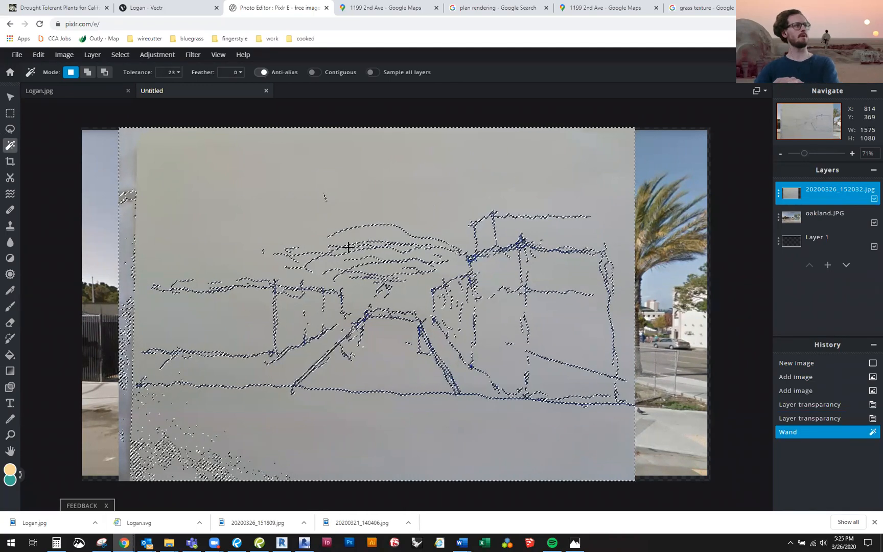
key("Delete")
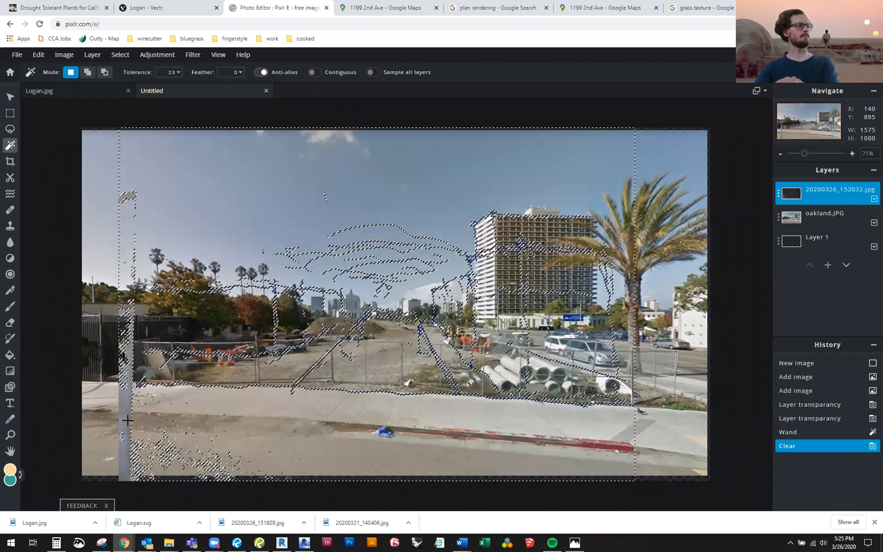
Step: Wand-select the leftover grey strip along the sketch's left edge, delete it, and clear the selection
left_click(128, 420)
key("Delete")
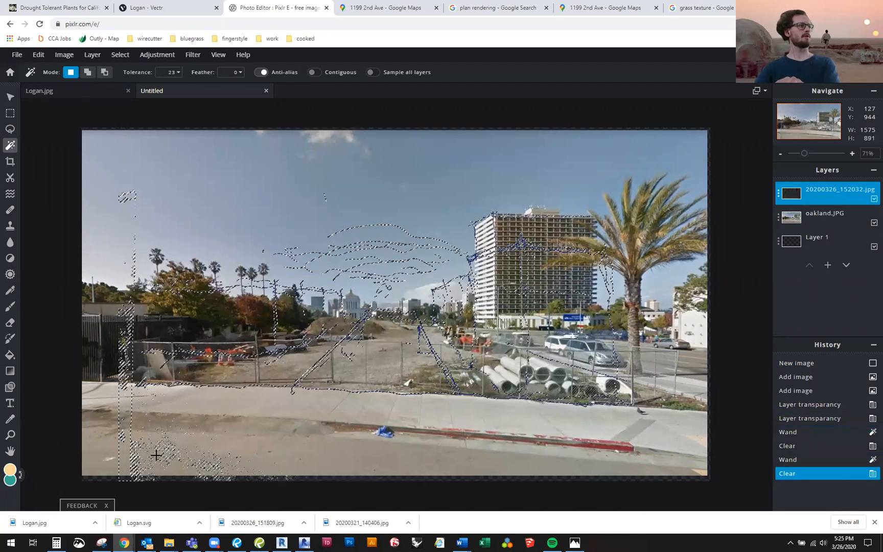
key("ctrl+d")
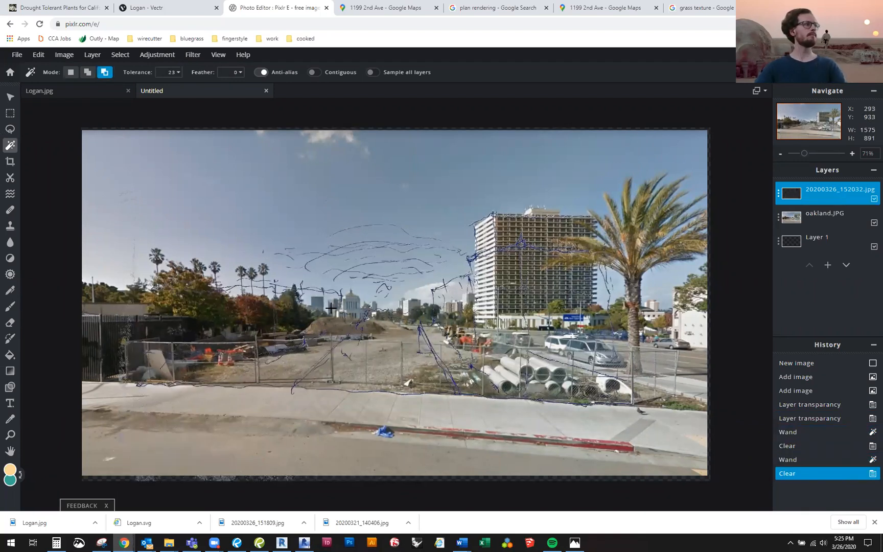
Step: Step the edit history back to the first Wand selection, before the sketch's paper background was cleared
key("v")
mouse_move(401, 269)
left_mouse_down()
mouse_move(374, 260)
mouse_move(413, 276)
mouse_move(395, 256)
mouse_move(403, 276)
mouse_move(380, 234)
mouse_move(406, 232)
mouse_move(390, 254)
mouse_move(399, 275)
left_mouse_up()
left_click(805, 474)
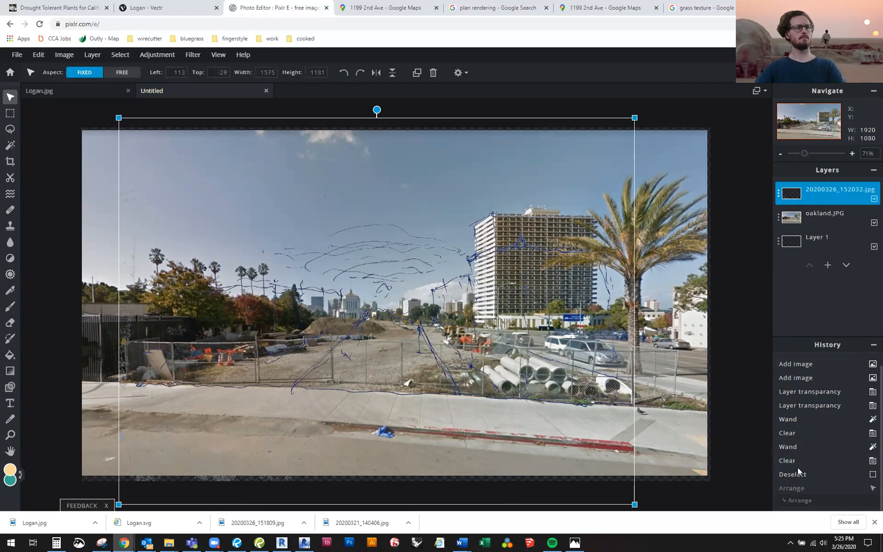
left_click(799, 500)
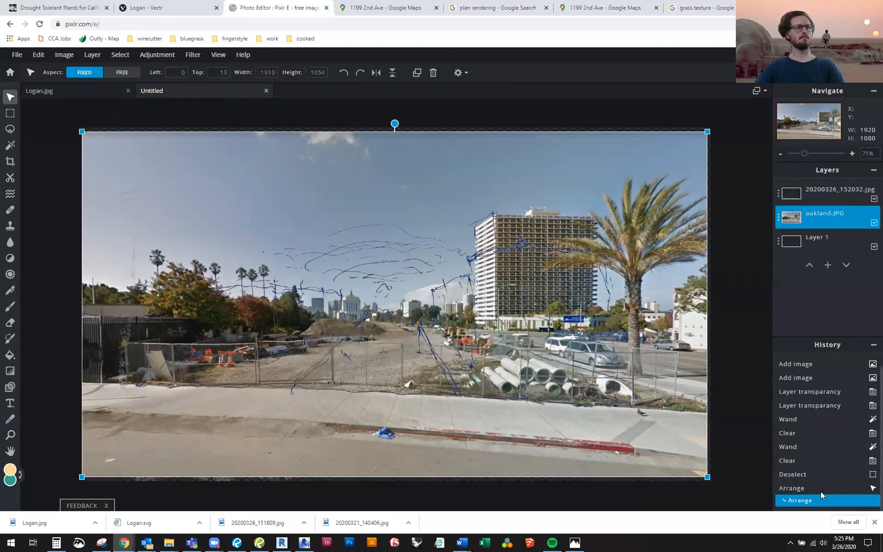
left_click(804, 472)
left_click(800, 461)
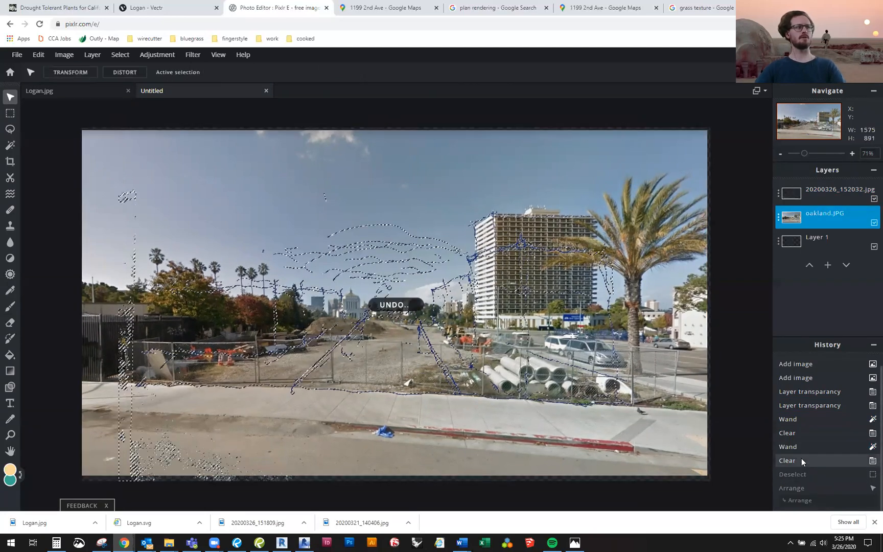
left_click(800, 448)
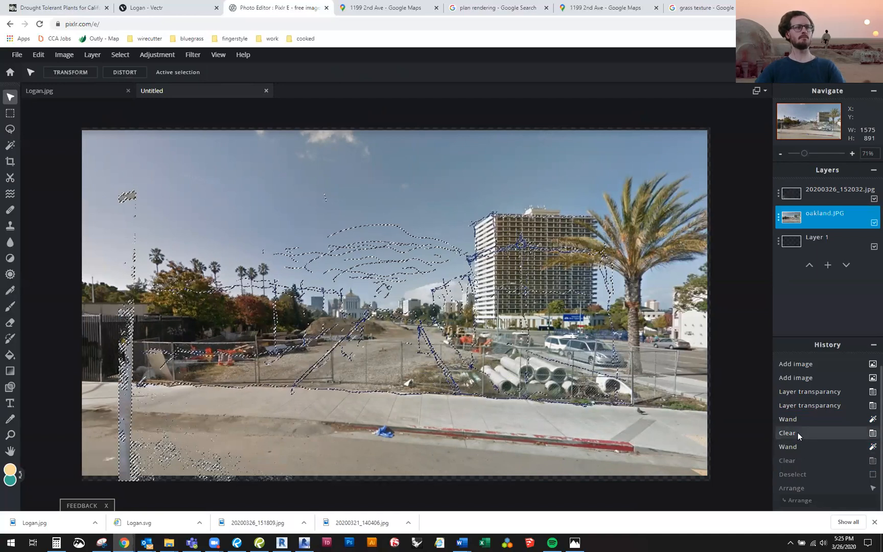
left_click(795, 422)
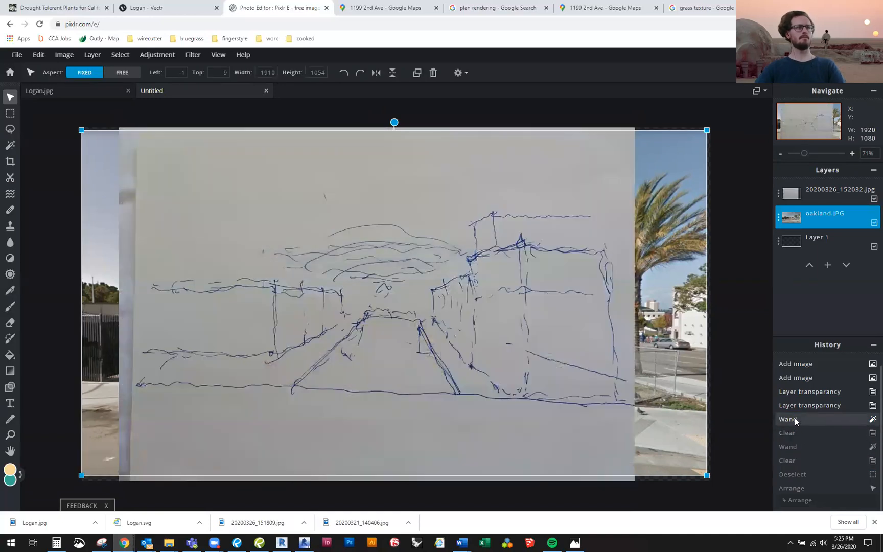
Step: Try the Multiply blend mode on the 20200326_152032.jpg sketch layer, and set it to Overlay
left_click(757, 269)
double_click(811, 195)
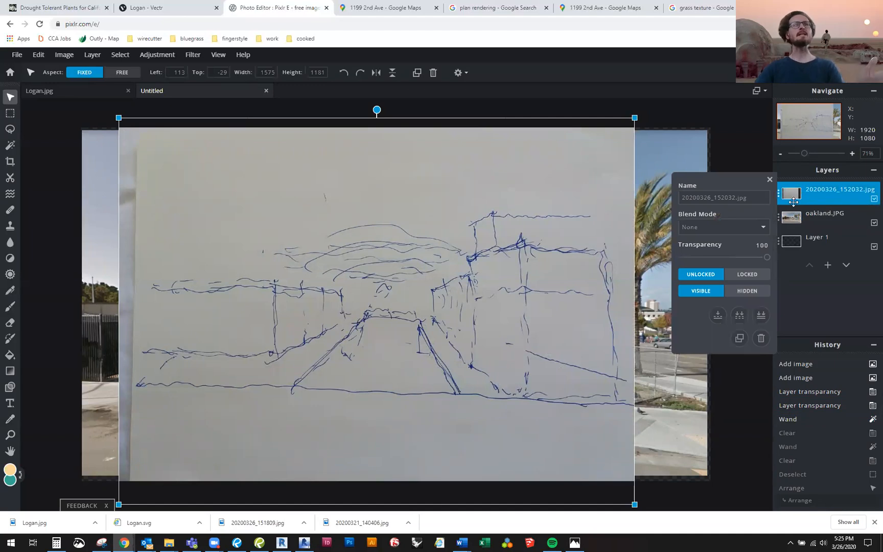
left_click(756, 229)
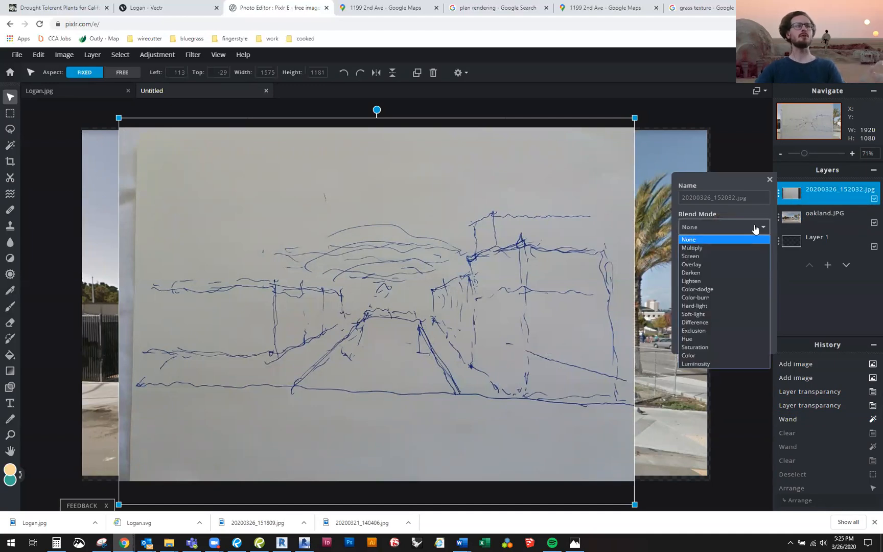
left_click(708, 248)
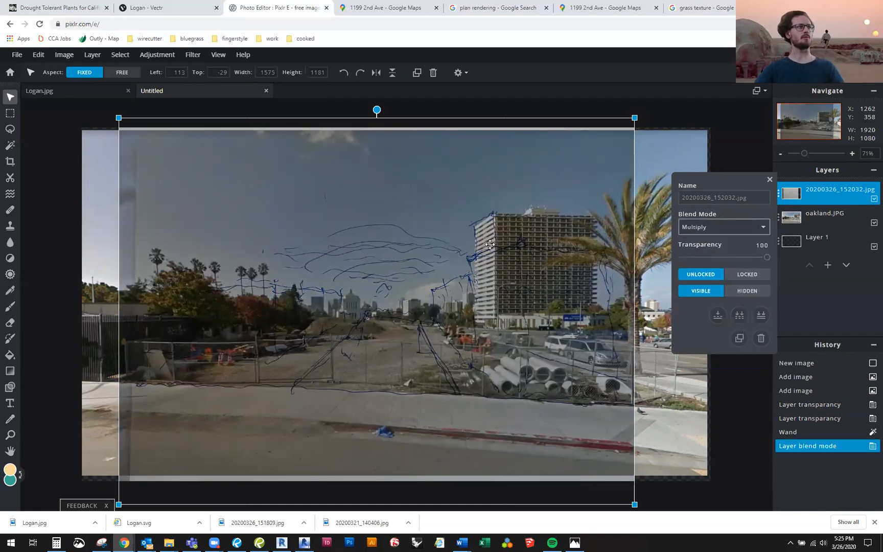
left_click(711, 231)
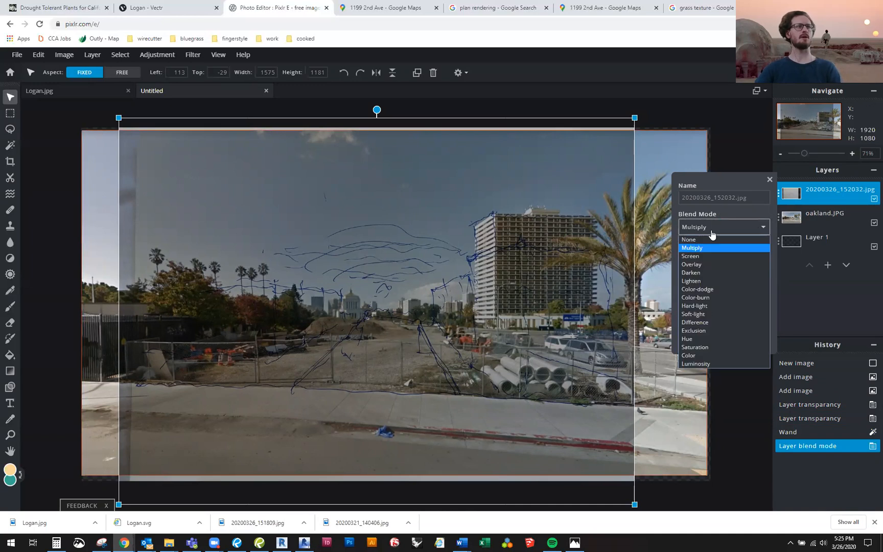
left_click(695, 264)
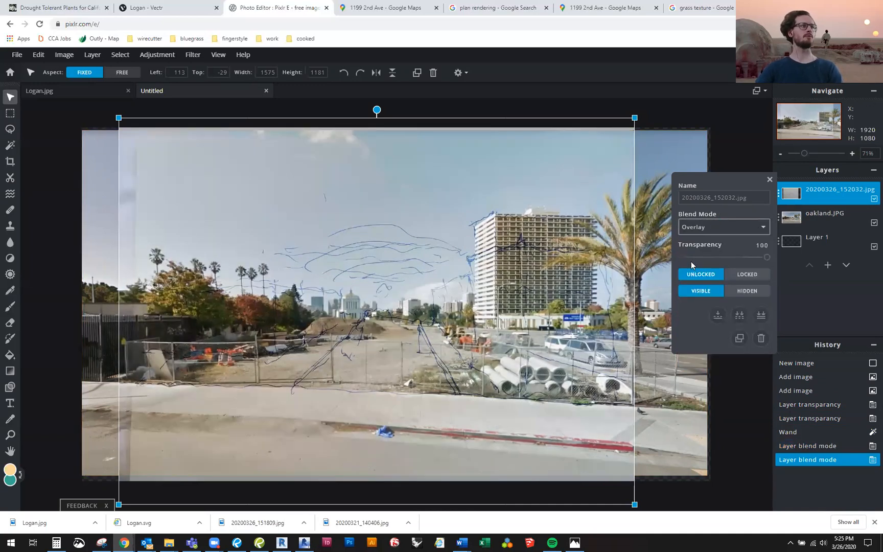
left_click(695, 116)
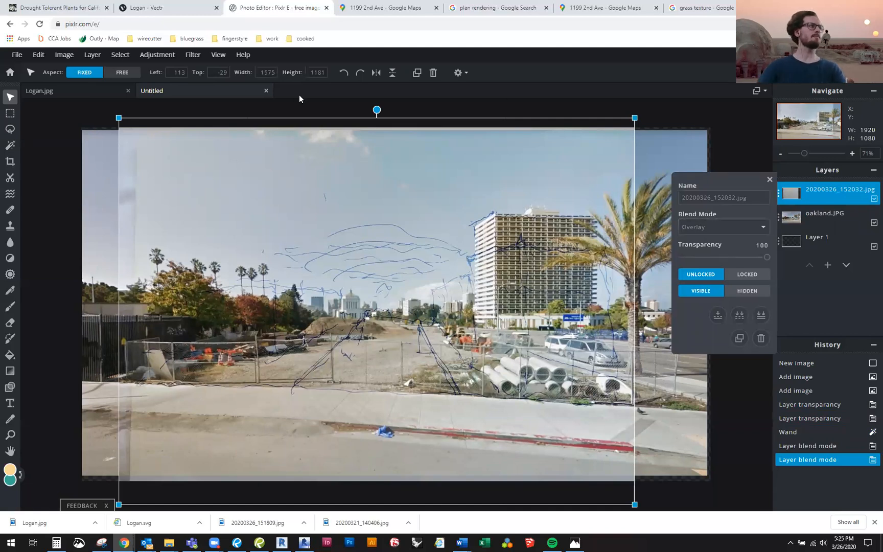
left_click(730, 461)
Step: Examine how the overlaid sketch lines align with the street photo, up close and at full view
scroll(411, 393, "down", 2)
scroll(424, 393, "up", 5)
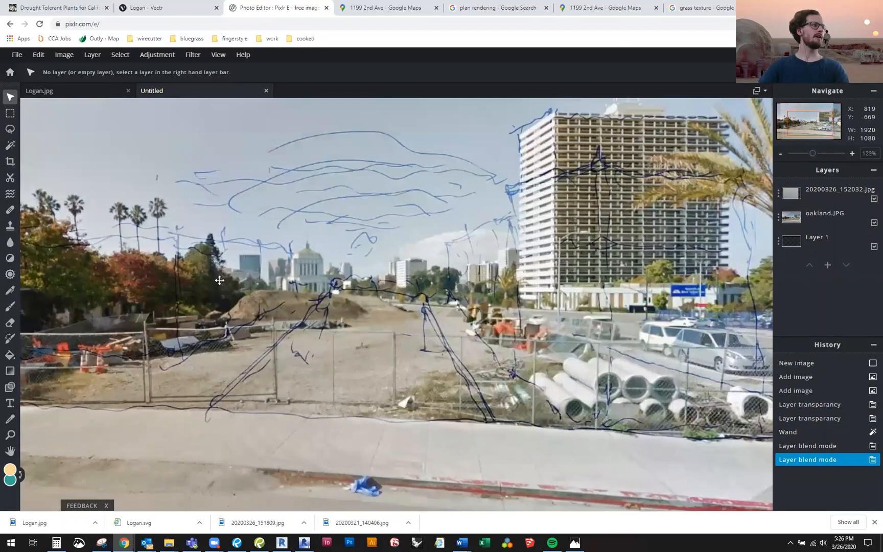
scroll(219, 278, "up", 3)
scroll(418, 234, "up", 2)
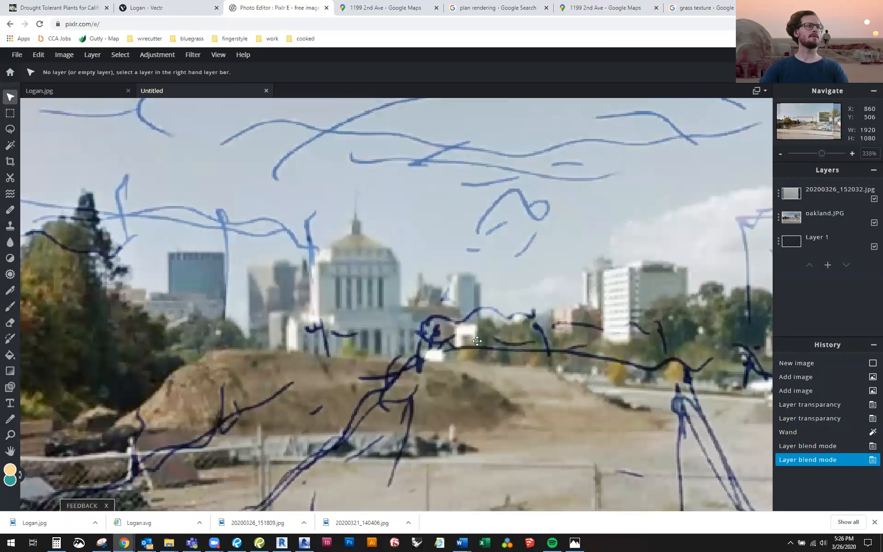
scroll(476, 341, "down", 4)
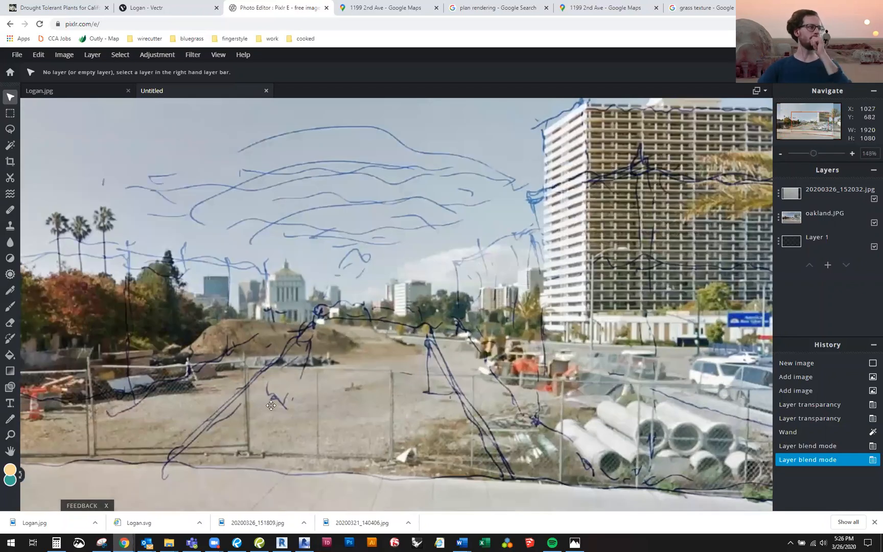
scroll(234, 365, "down", 2)
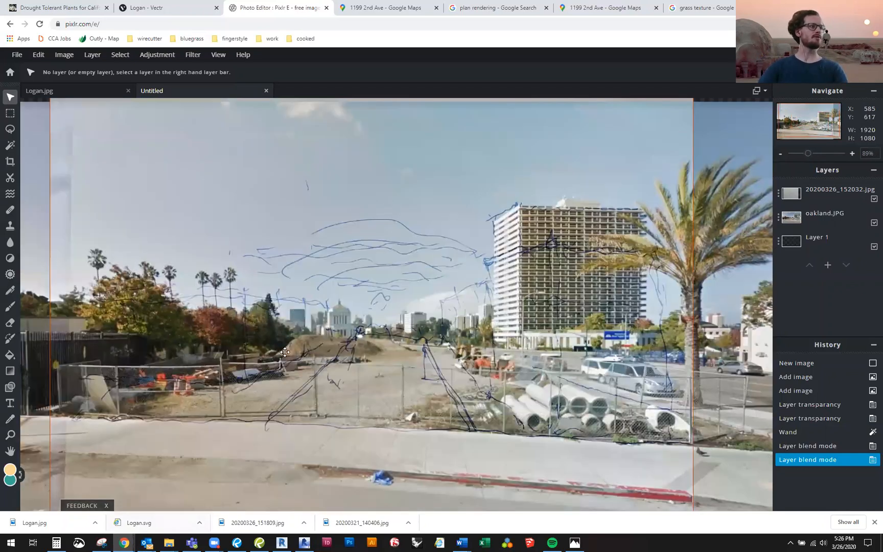
scroll(204, 299, "up", 1)
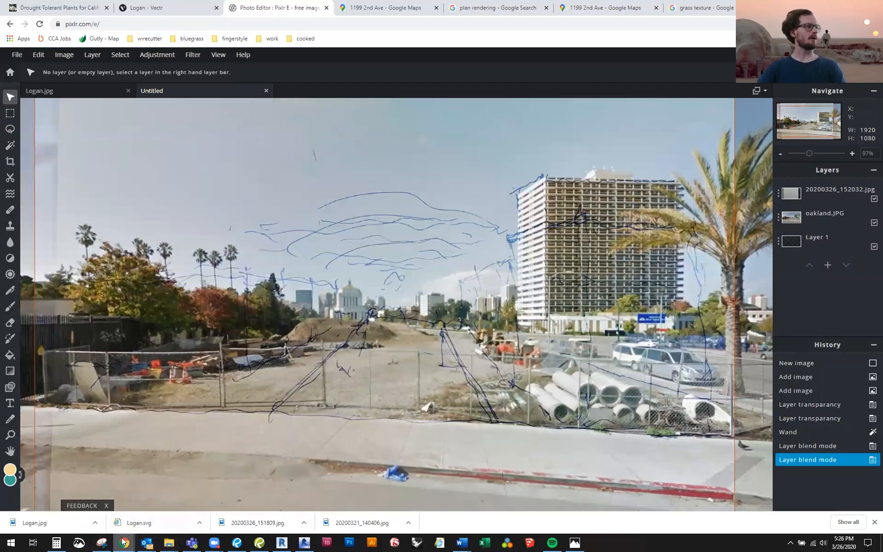
Step: Search Google Images for "shipping container" and copy the blue side-view container picture from VectorStock
left_click(701, 8)
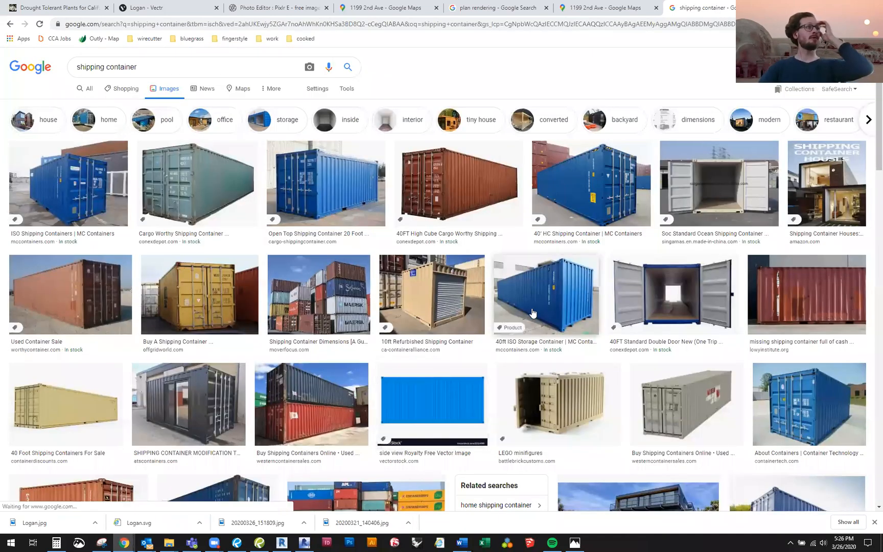
scroll(433, 395, "down", 2)
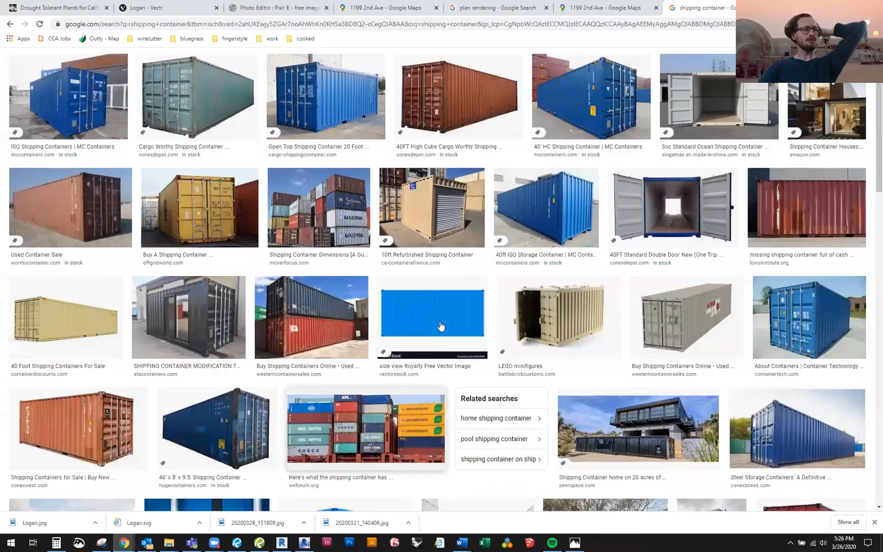
scroll(436, 355, "up", 1)
left_click(437, 356)
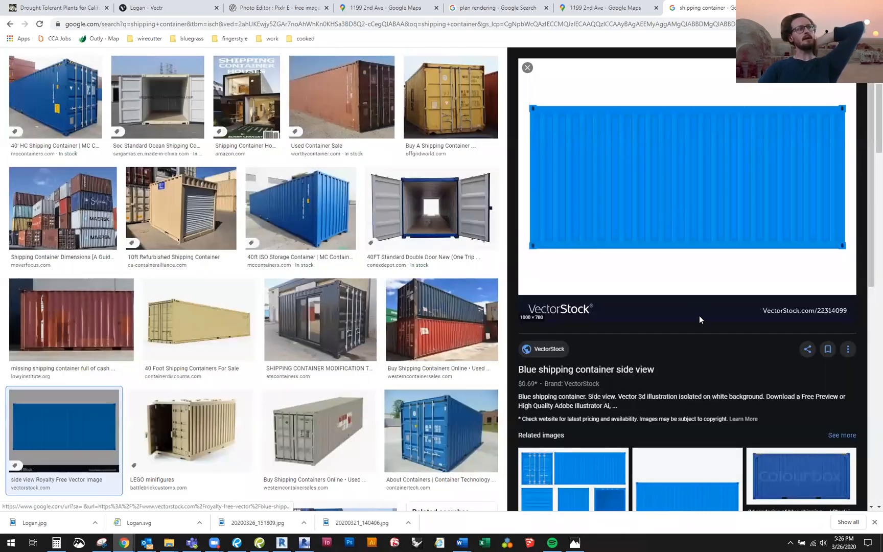
right_click(668, 210)
left_click(700, 317)
Step: Return to the Pixlr montage and paste the copied container picture as a new layer
left_click(830, 6)
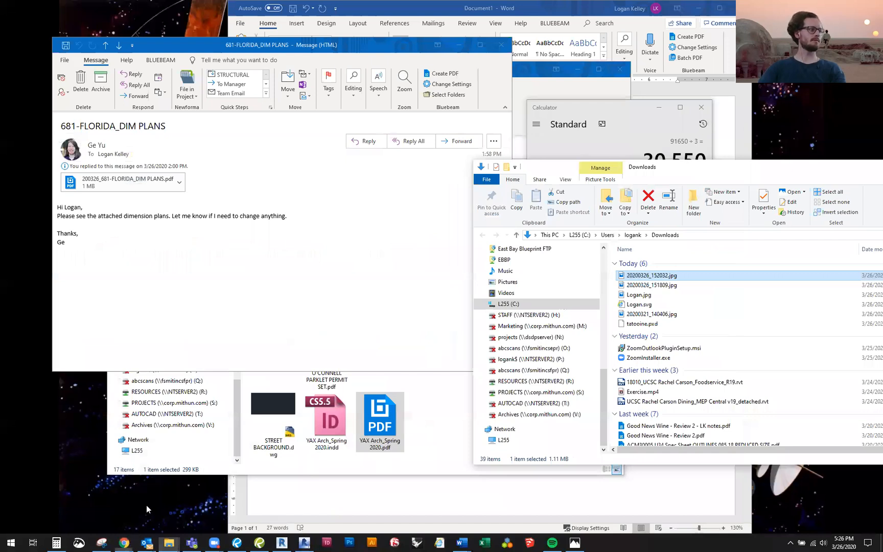
left_click(124, 543)
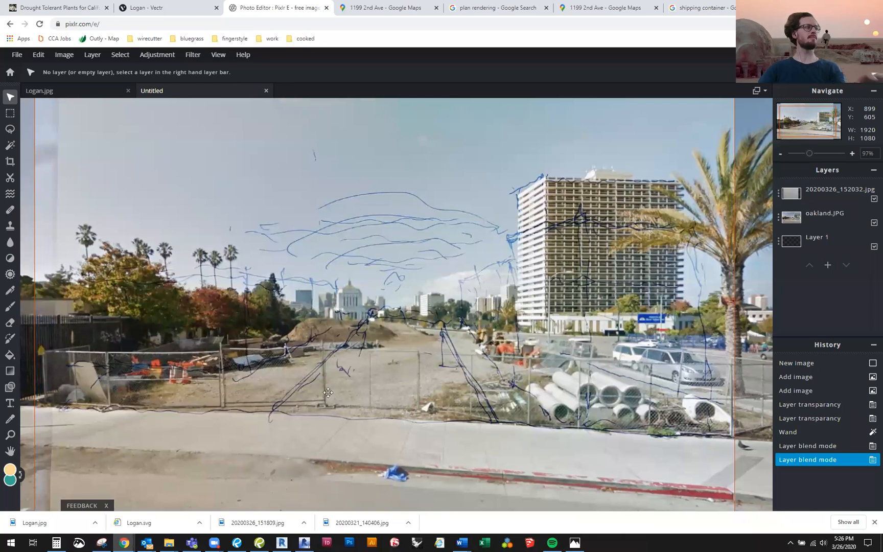
key("ctrl+v")
left_click(365, 396)
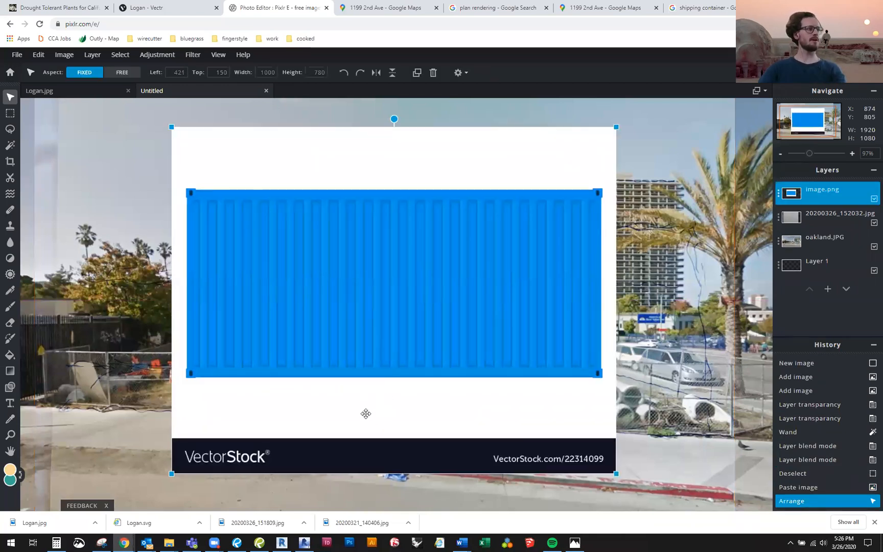
Step: Select the white background around the blue container with the Wand, delete it and clear the selection
scroll(365, 412, "down", 2)
scroll(380, 406, "up", 1)
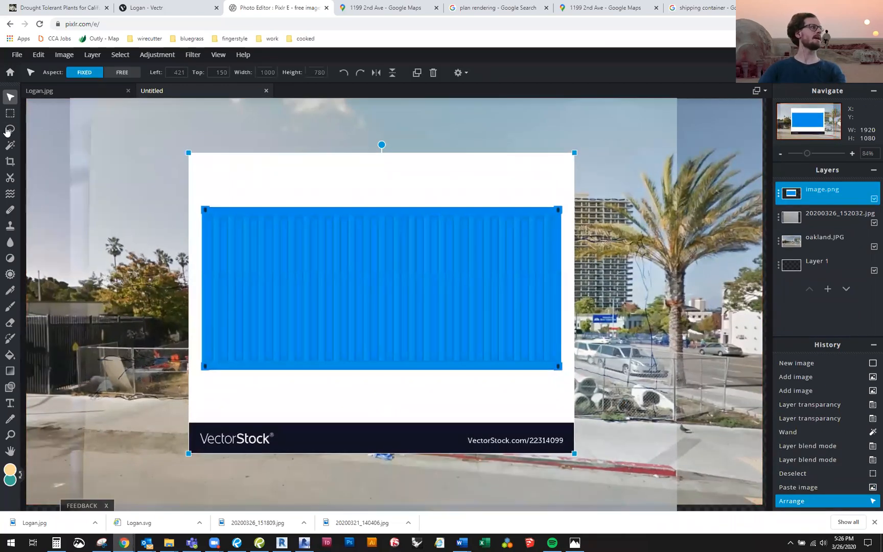
left_click(9, 145)
left_click(281, 394)
key("Delete")
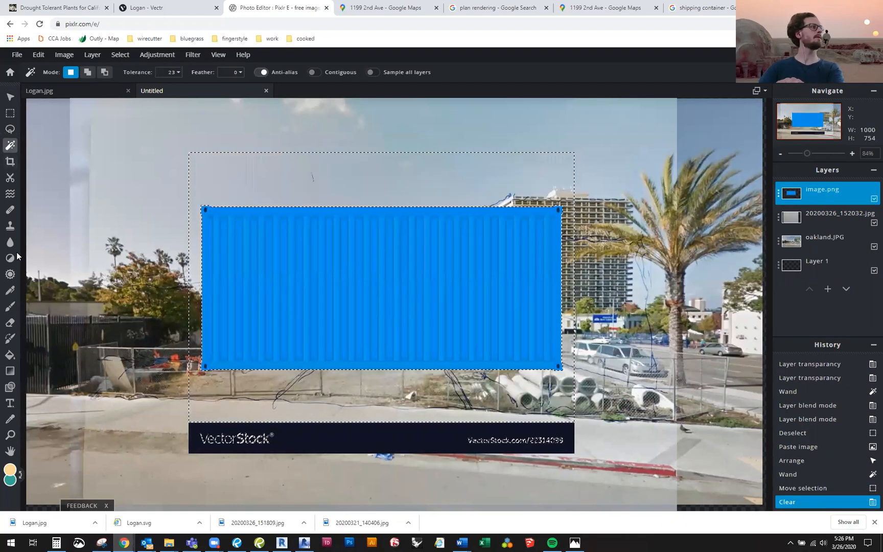
key("alt")
key("ctrl+d")
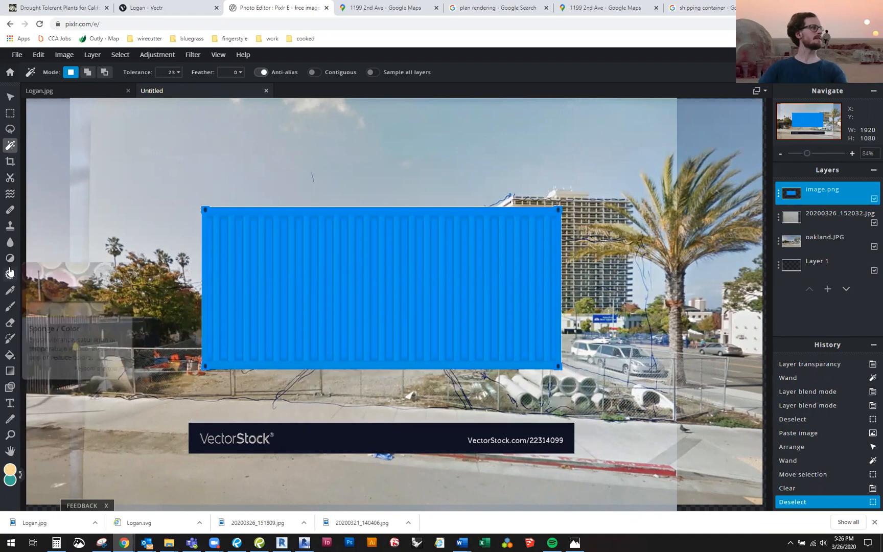
Step: Erase the dark VectorStock banner below the container using an enlarged eraser brush
left_click(10, 322)
mouse_move(207, 440)
left_mouse_down()
mouse_move(234, 434)
mouse_move(214, 437)
mouse_move(238, 452)
left_mouse_up()
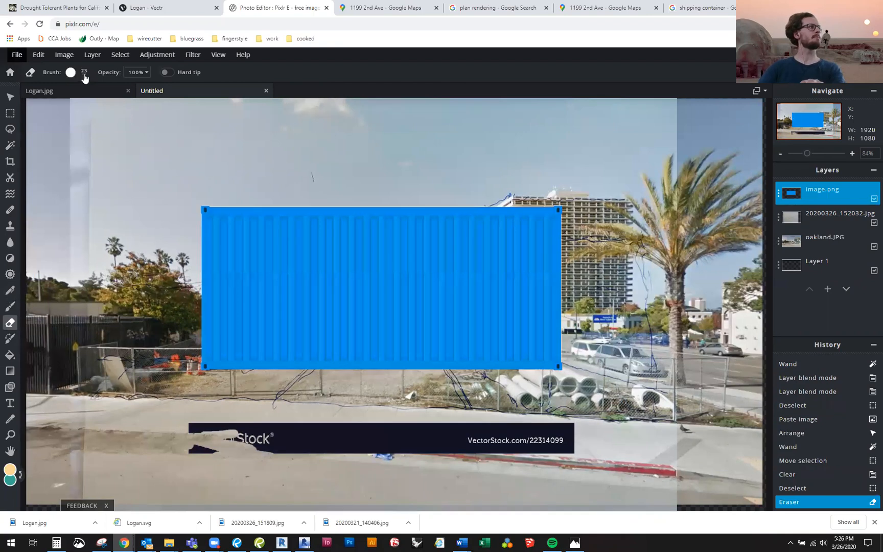
left_click(84, 75)
left_click_drag(172, 109, 181, 108)
left_click(177, 441)
left_click_drag(185, 437, 565, 439)
left_click(590, 440)
Step: Scale the container down to about 560 × 256 px and place it over the fence at the photo's left side
left_click(10, 97)
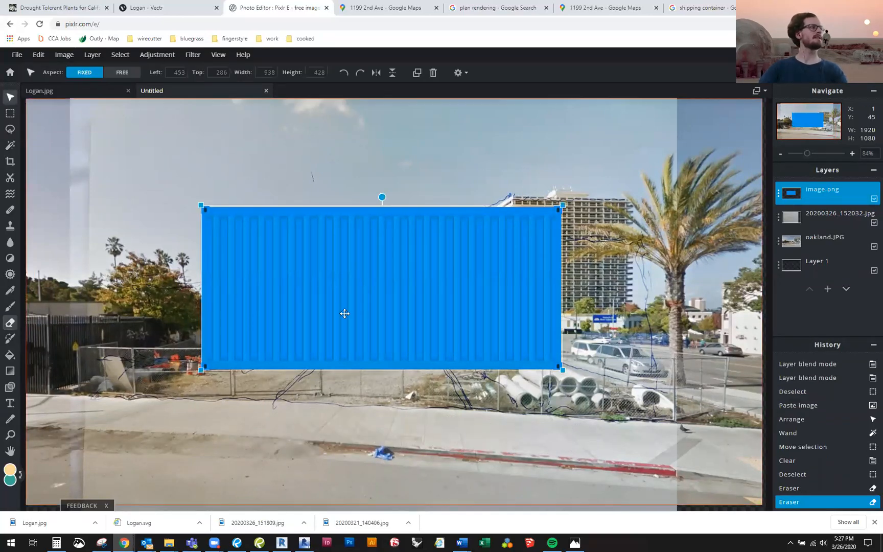
mouse_move(375, 333)
left_mouse_down()
mouse_move(414, 417)
mouse_move(447, 427)
mouse_move(258, 373)
left_mouse_up()
left_click_drag(513, 452, 282, 353)
left_click_drag(266, 335, 254, 372)
left_click_drag(116, 279, 37, 262)
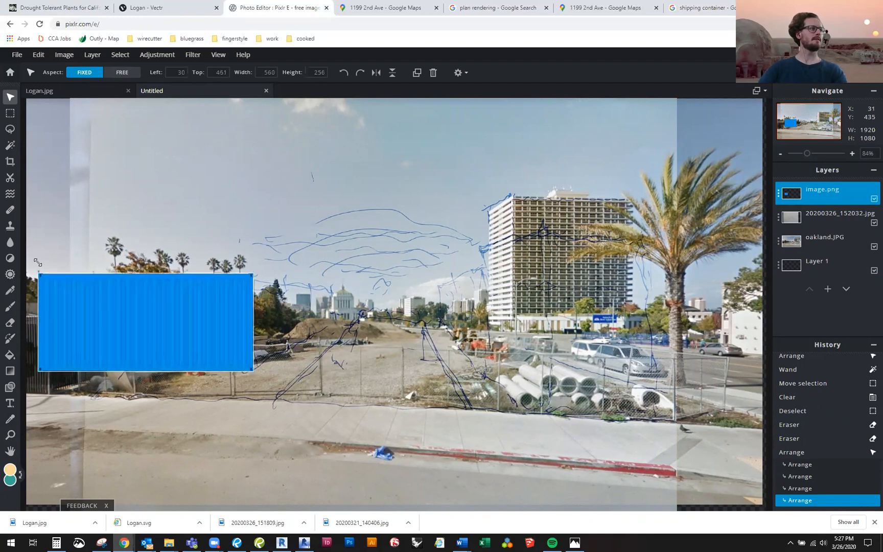
mouse_move(211, 319)
left_mouse_down()
mouse_move(193, 316)
mouse_move(211, 319)
left_mouse_up()
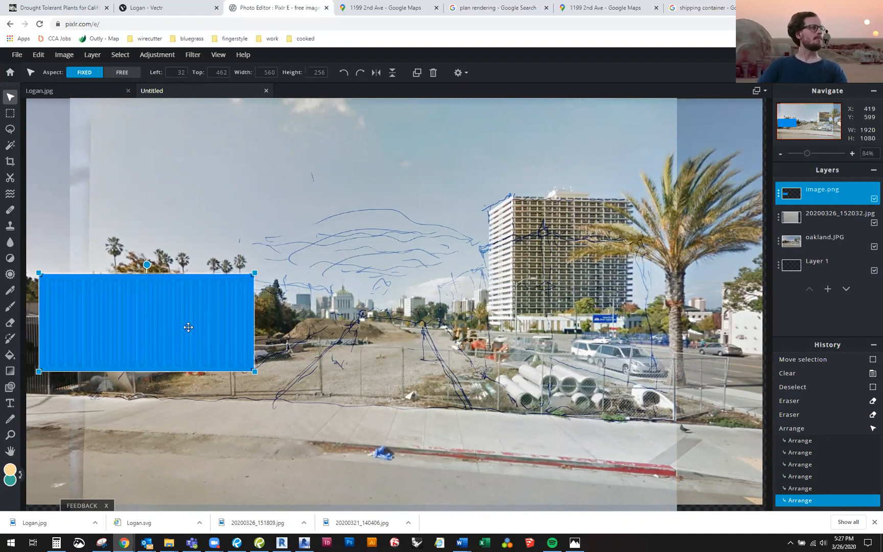
left_click_drag(189, 322, 211, 343)
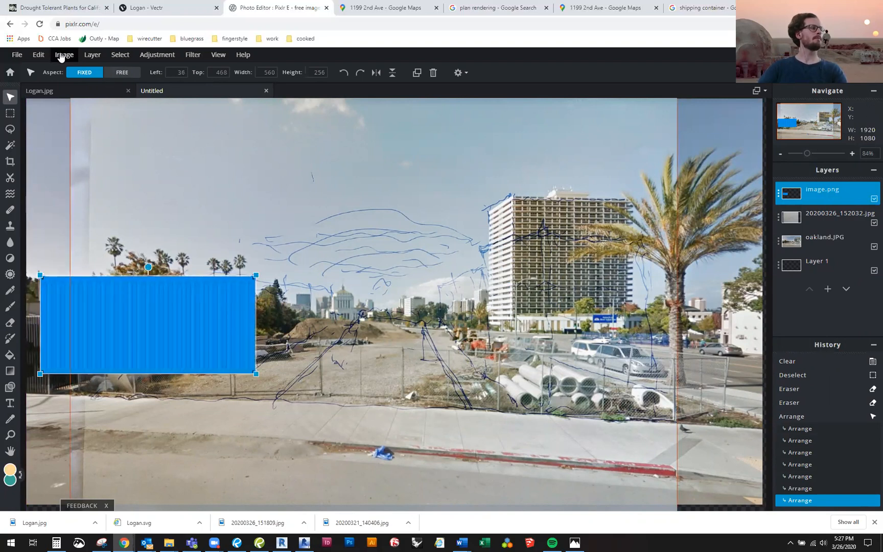
left_click(39, 55)
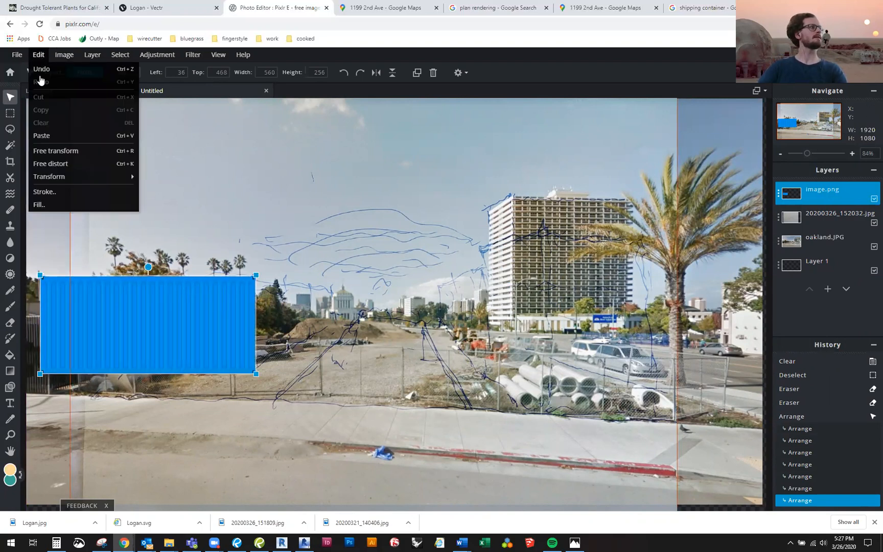
mouse_move(79, 182)
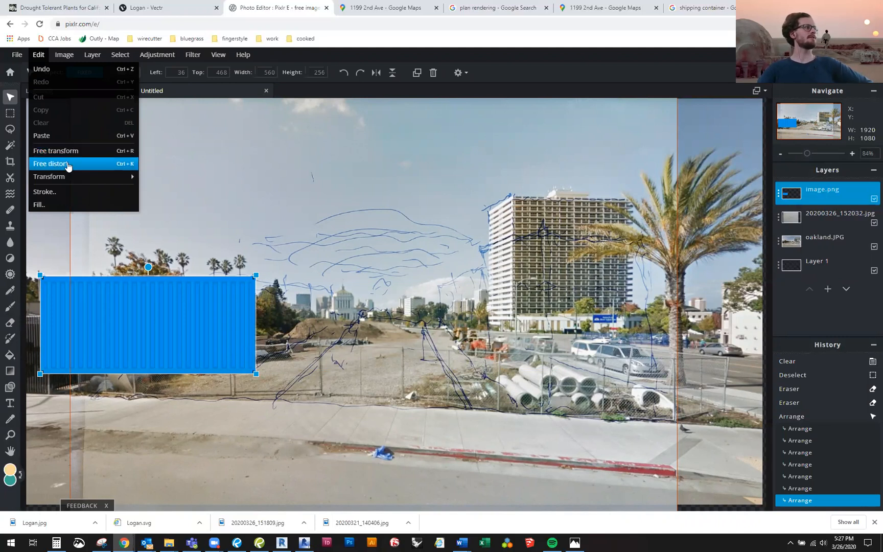
left_click(68, 163)
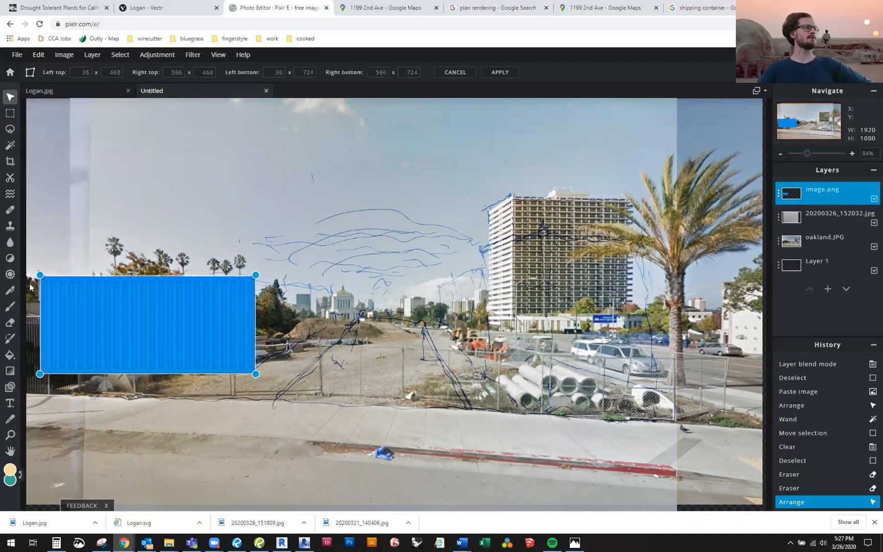
left_click_drag(40, 275, 41, 296)
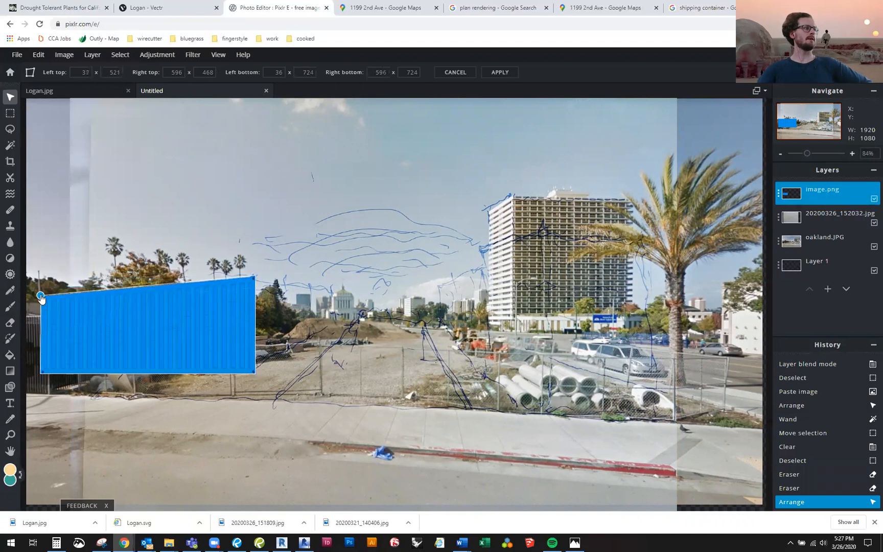
left_click_drag(41, 374, 42, 366)
left_click_drag(258, 376, 258, 373)
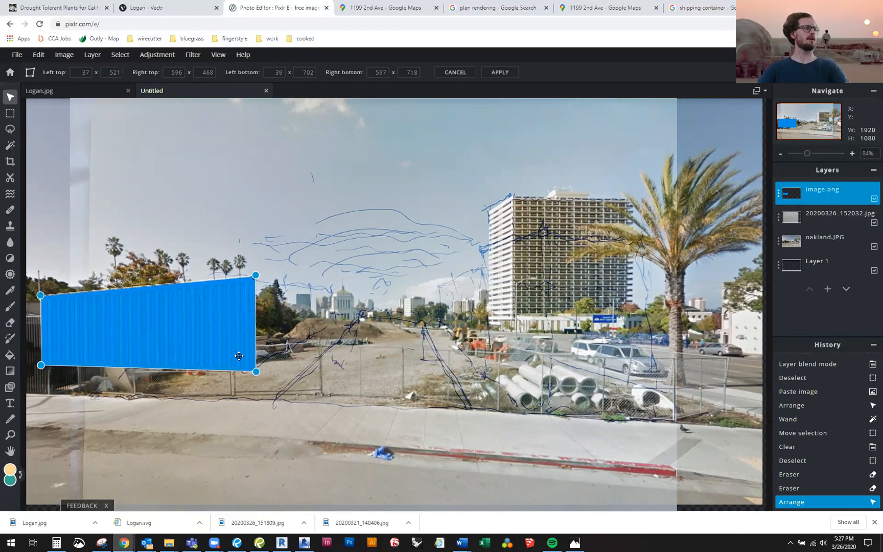
key("Escape")
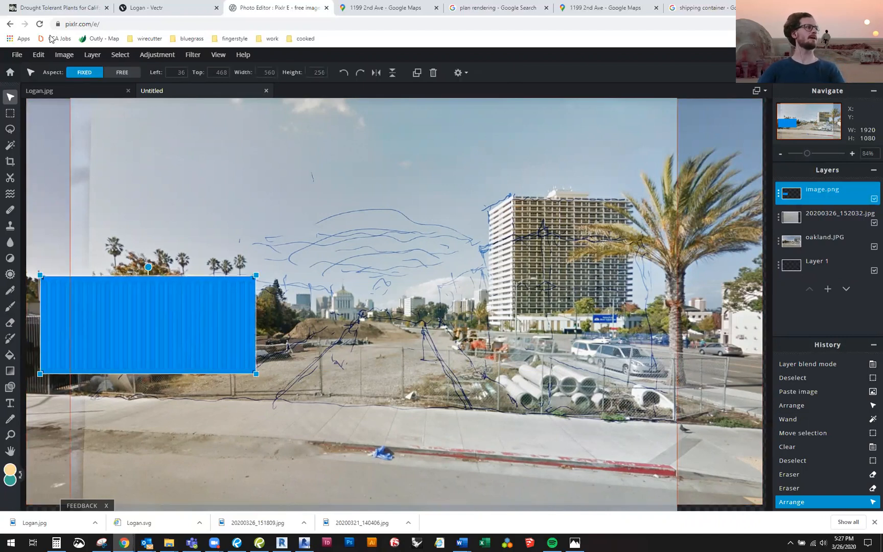
Step: Free distort the blue container into perspective, moving its left corners to about 34 × 518 and 38 × 702
left_click(40, 54)
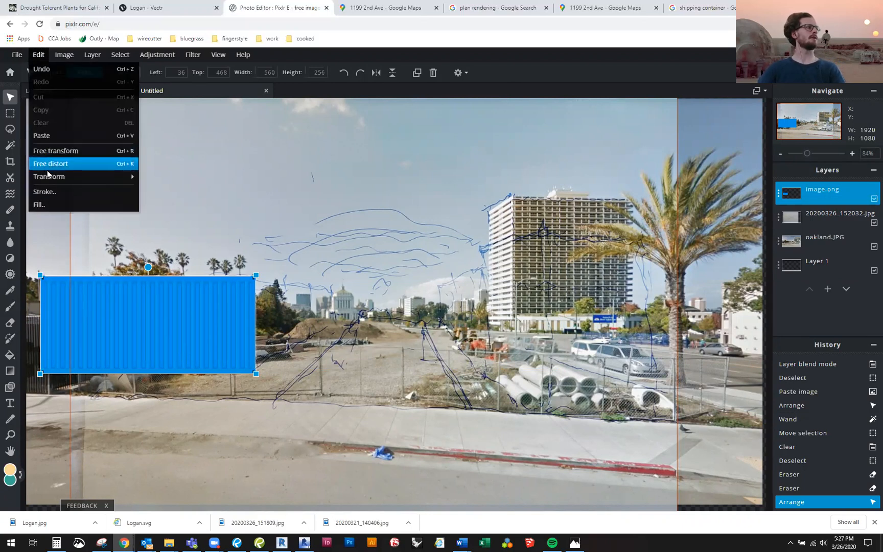
left_click(47, 170)
left_click_drag(40, 277, 39, 294)
left_click_drag(40, 374, 41, 366)
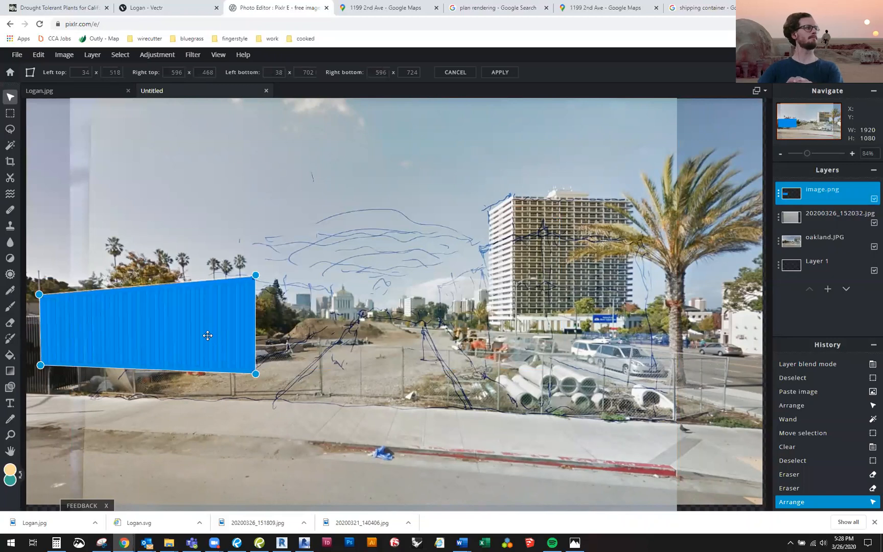
left_click(332, 336)
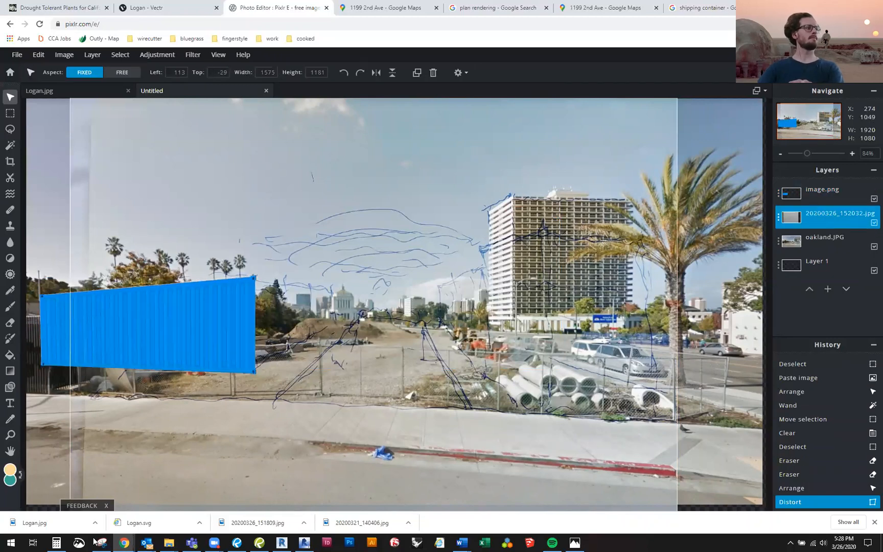
Step: Select the oakland.JPG background photo and nudge it down slightly to a top offset of 13 px
mouse_move(124, 541)
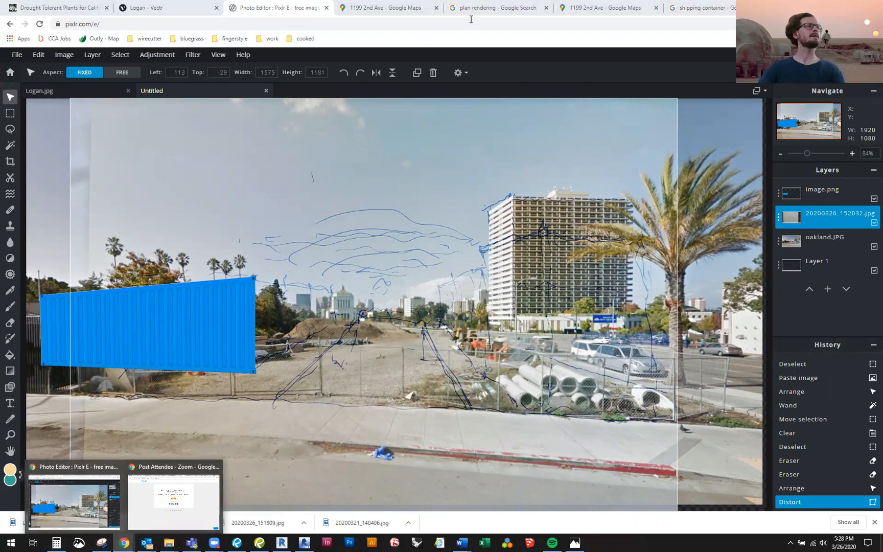
left_click(743, 427)
left_click_drag(712, 423, 713, 420)
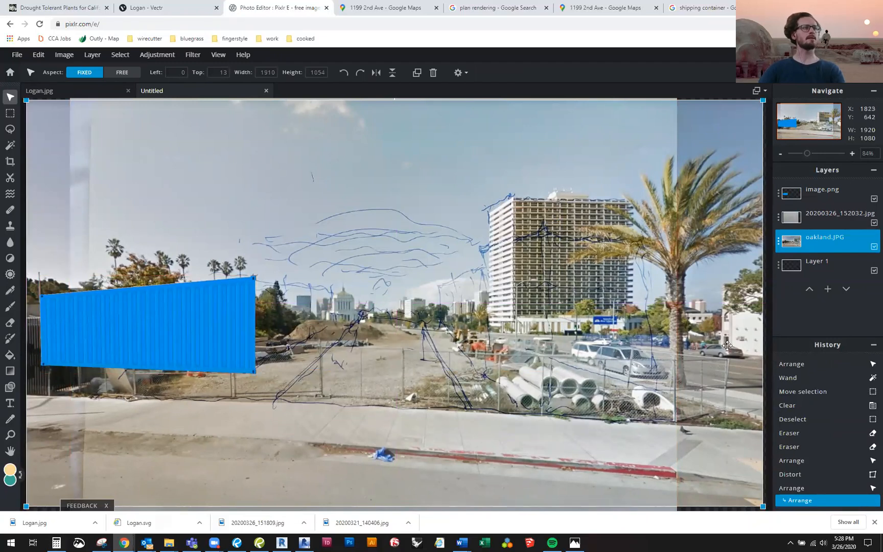
Step: Switch to the Google Images results and search for "plants cutout"
left_click(693, 11)
scroll(196, 71, "up", 4)
left_click_drag(137, 67, 75, 68)
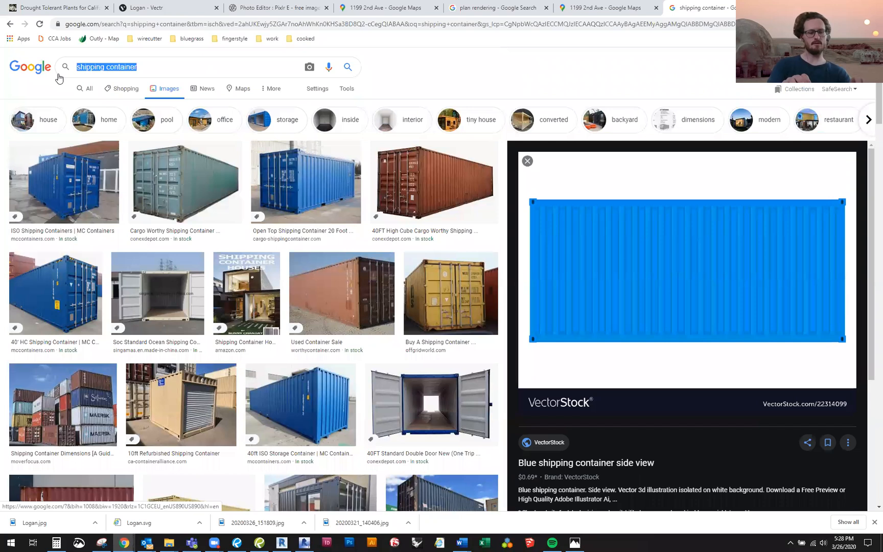
type("plants cutou")
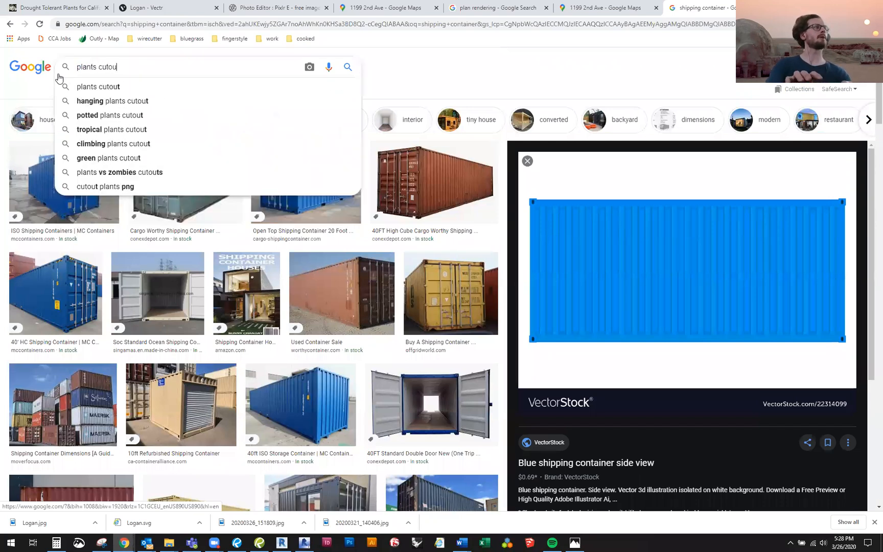
type("t")
key("Return")
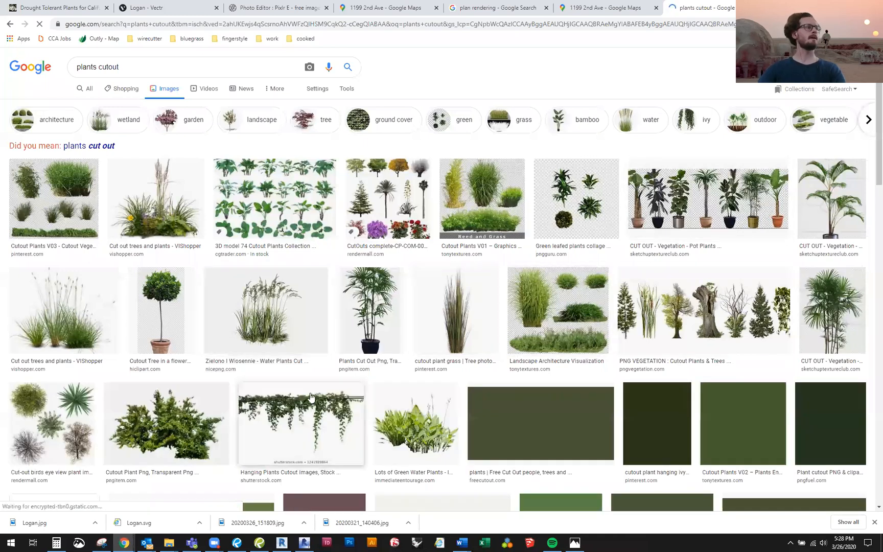
Step: Copy the PNGitem shrub cutout image, paste it into the Pixlr montage as a new layer and shift it toward the container
scroll(253, 401, "down", 1)
left_click(185, 381)
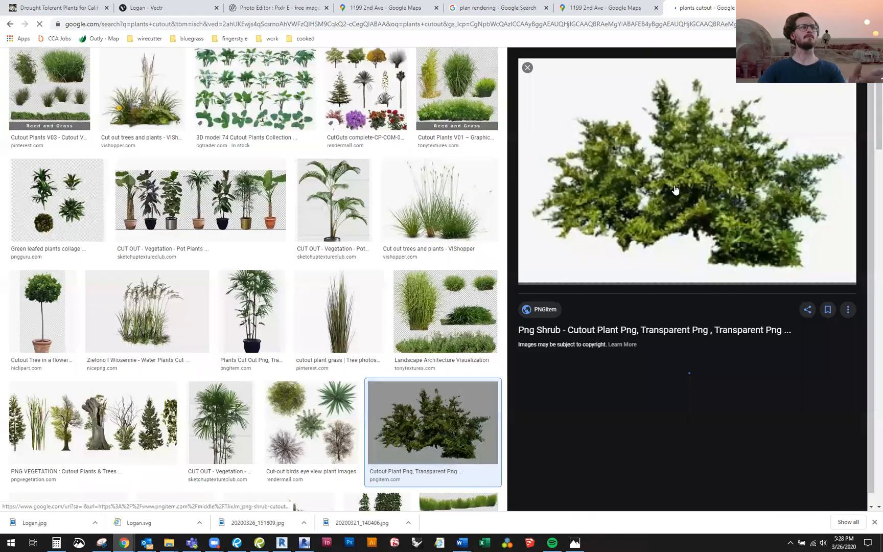
right_click(701, 262)
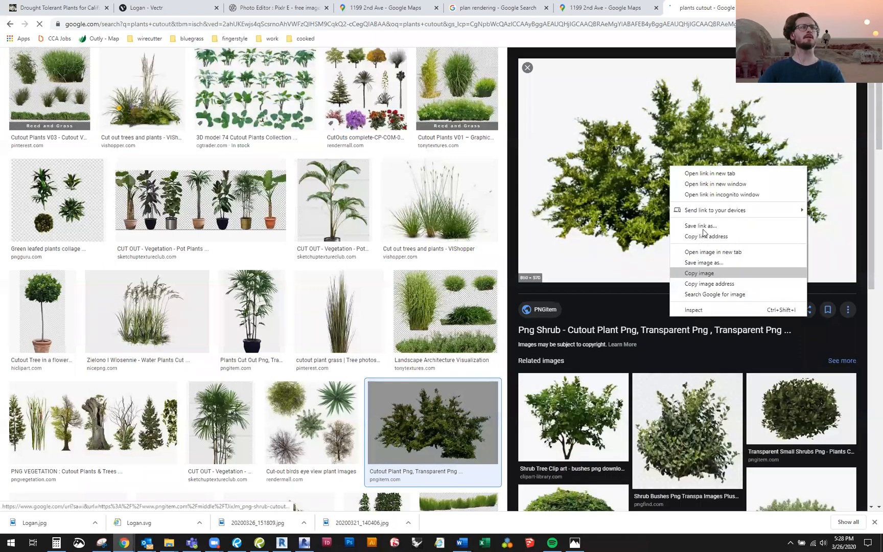
left_click(701, 273)
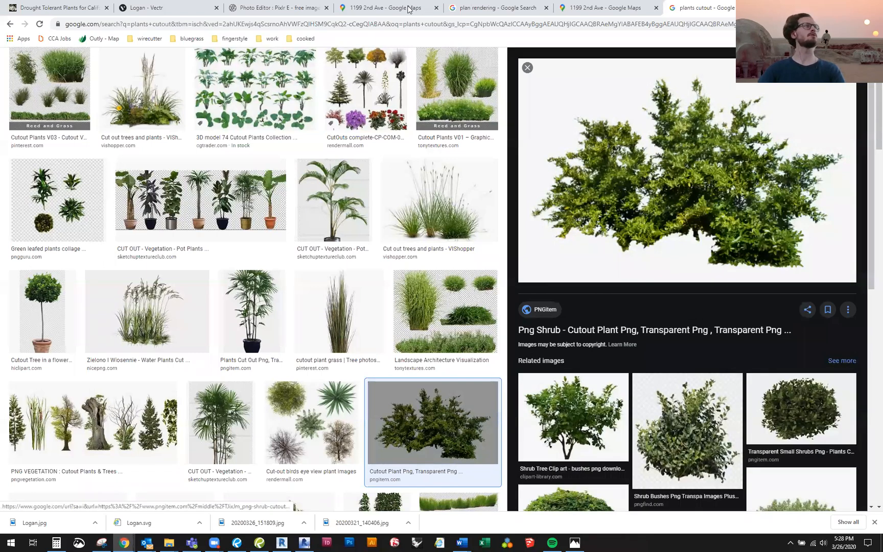
left_click(276, 8)
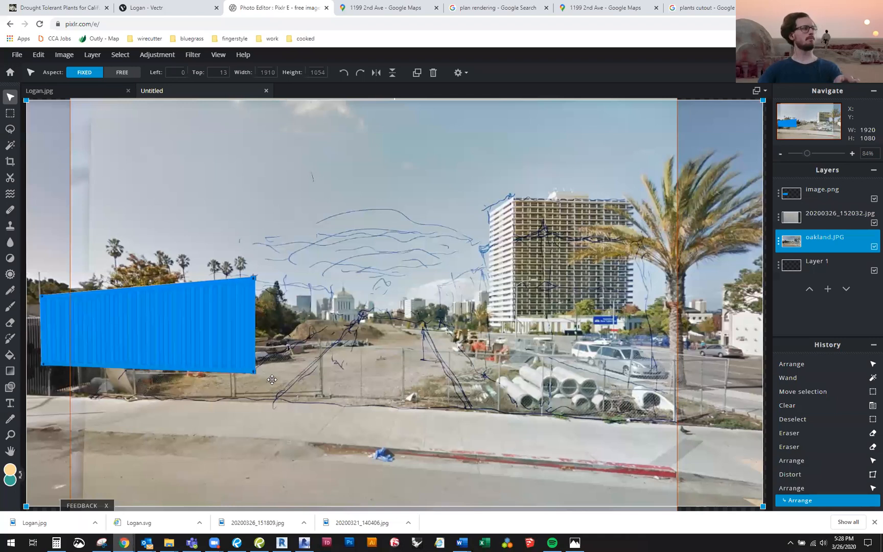
key("ctrl+v")
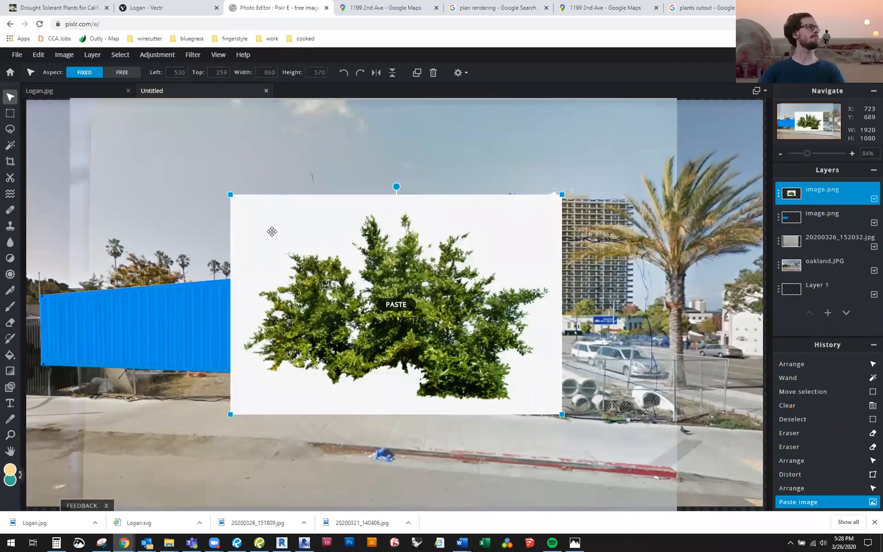
left_click_drag(272, 231, 224, 231)
Step: Select the white background around the shrub with the Wand, delete it and clear the selection
key("w")
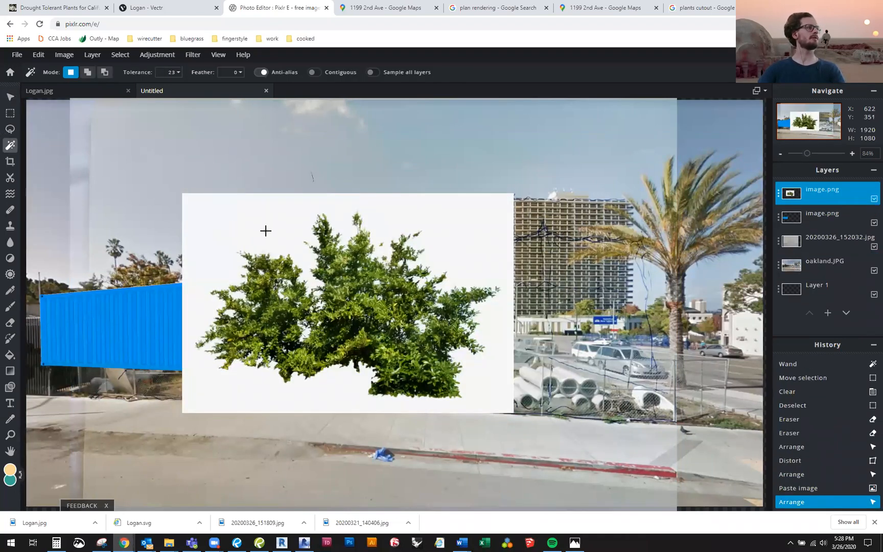
left_click(279, 234)
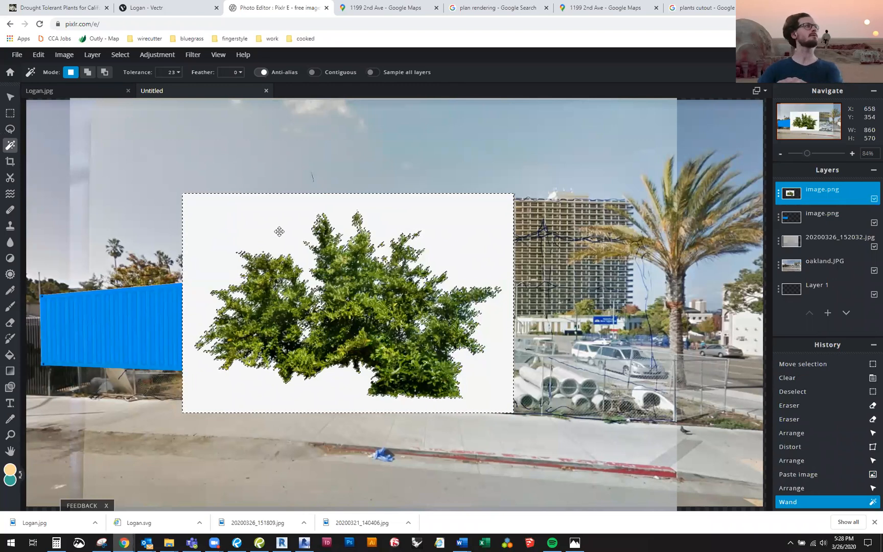
key("Delete")
key("ctrl+d")
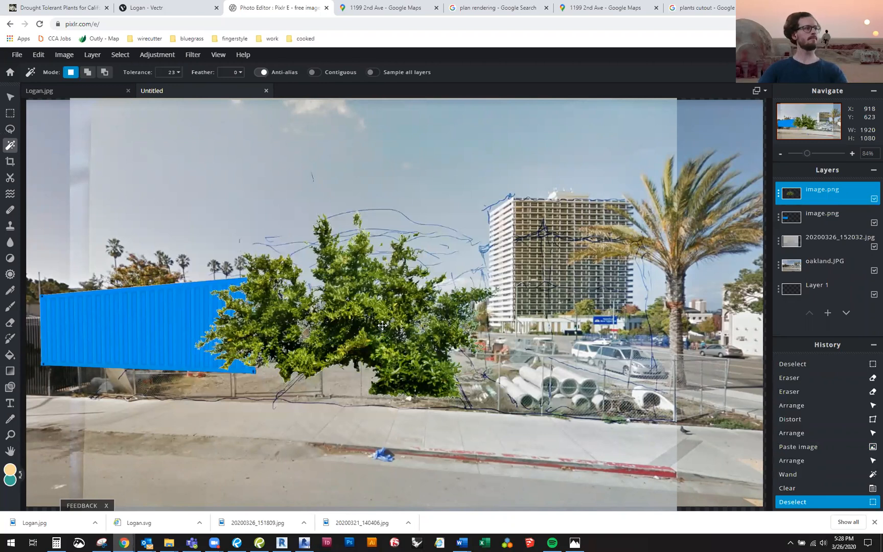
Step: Scale the shrub down to about 316 × 194 px and place it at the container's lower left corner
key("v")
left_click_drag(382, 325, 316, 339)
left_click_drag(418, 425, 353, 374)
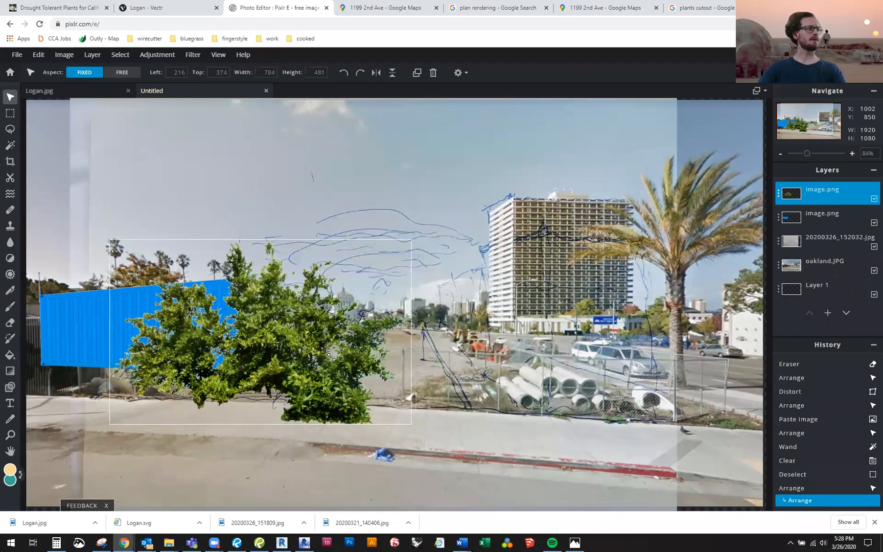
left_click_drag(233, 319, 155, 376)
left_click_drag(219, 402, 220, 407)
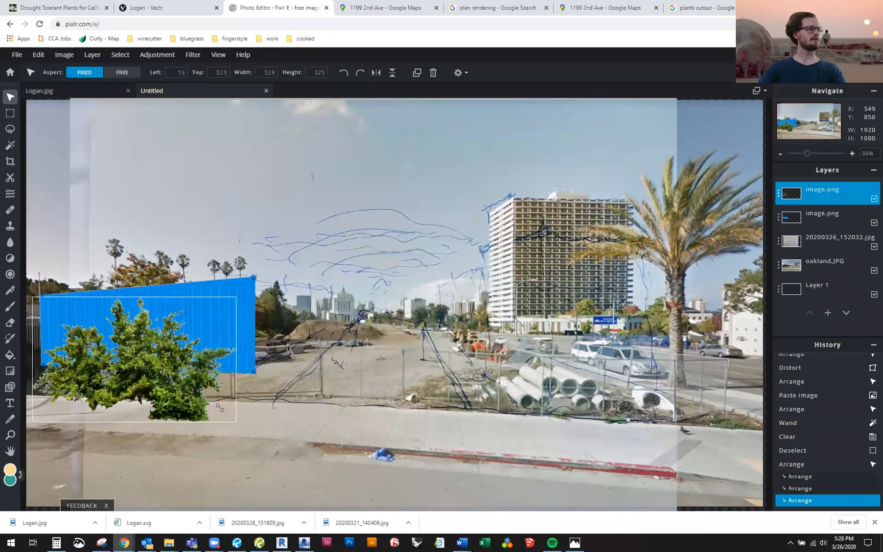
left_click_drag(144, 364, 125, 387)
left_click_drag(219, 451, 98, 387)
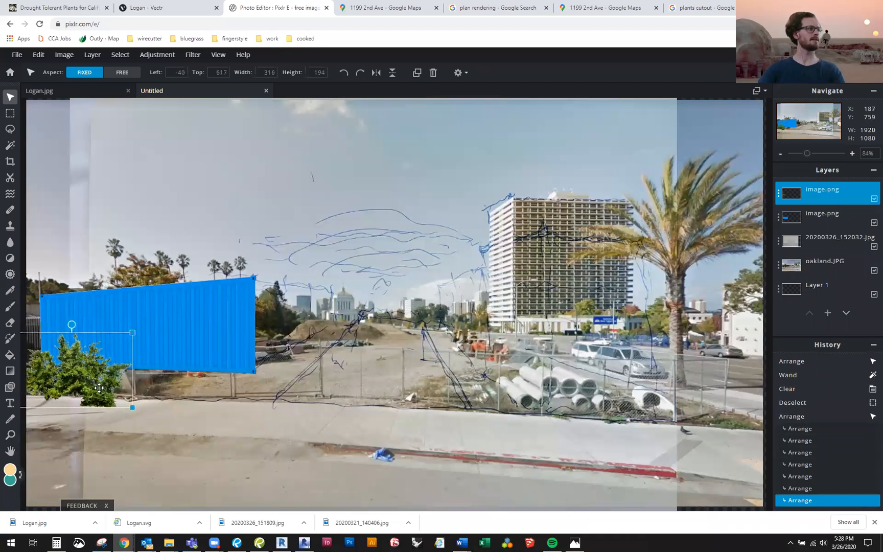
Step: Duplicate the shrub layer, scale the copy to about 259 × 159 px and place it just right of the original
left_click(800, 192)
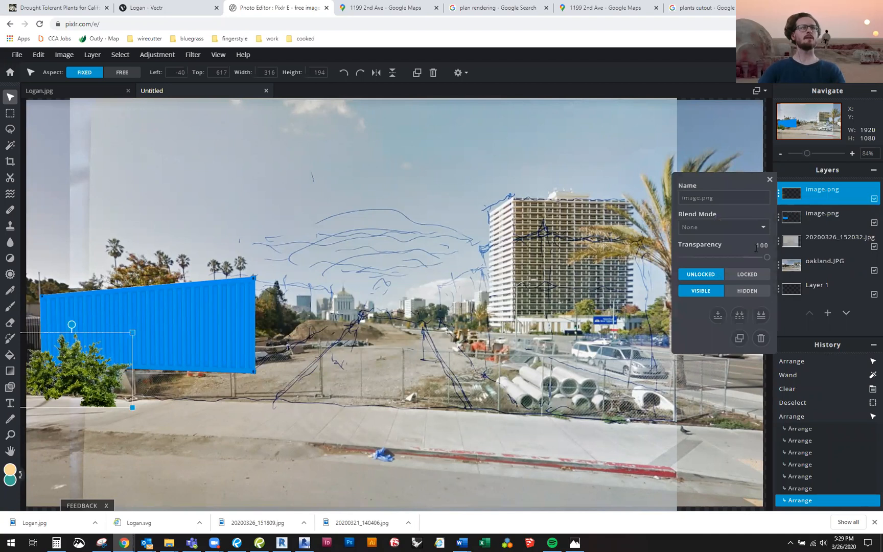
left_click(739, 337)
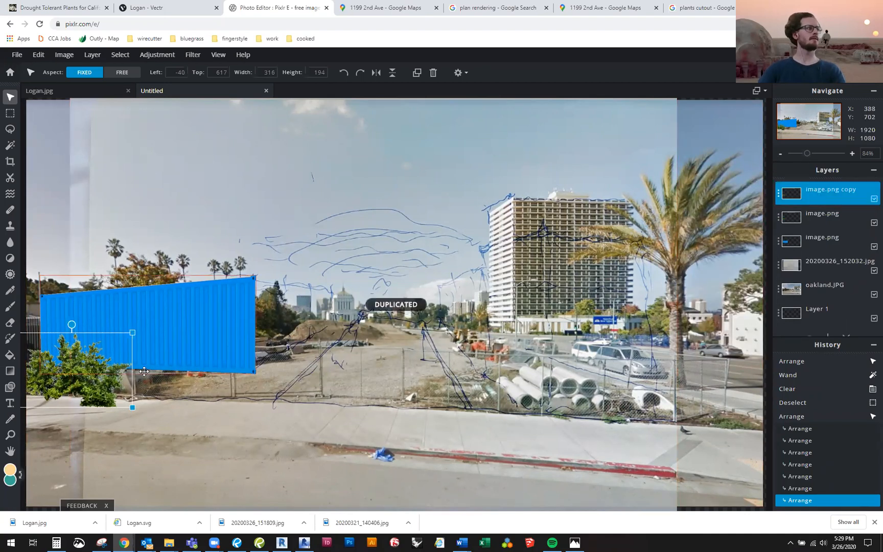
left_click_drag(107, 385, 180, 392)
left_click_drag(136, 366, 137, 372)
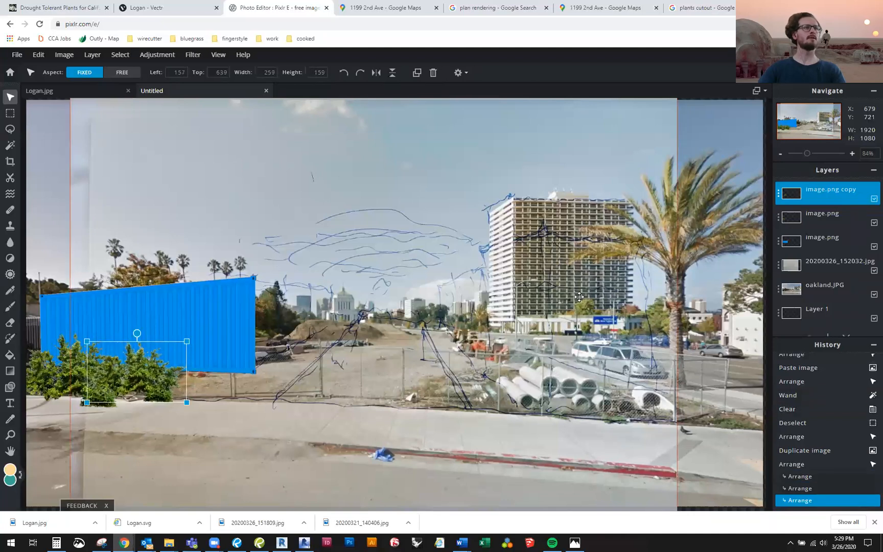
Step: Duplicate the smaller shrub twice more and line the copies up along the container's base past its right end
left_click(831, 193)
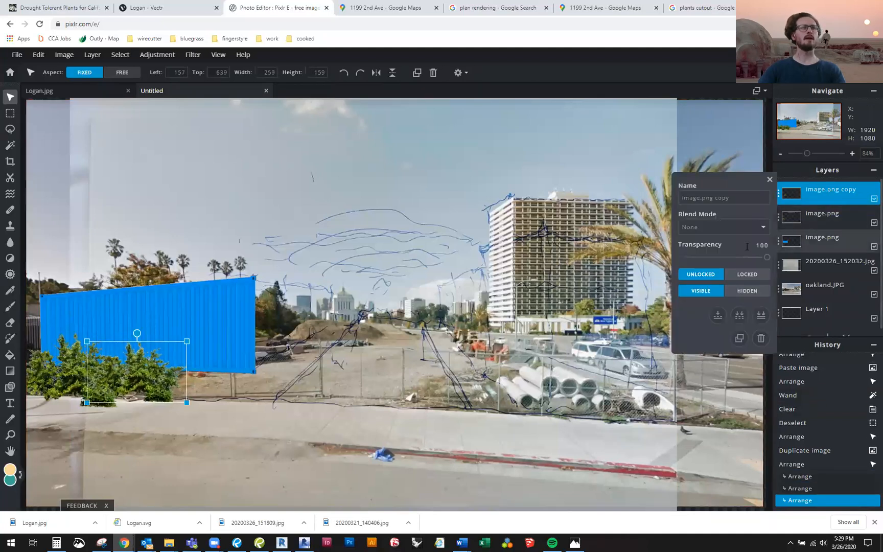
left_click(740, 338)
left_click_drag(137, 369, 197, 370)
left_click(827, 189)
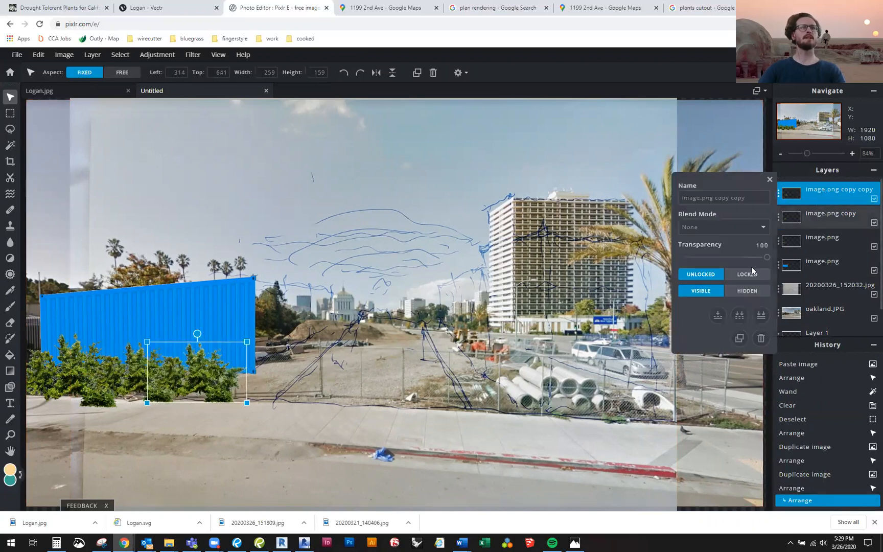
left_click(739, 338)
left_click_drag(238, 382, 280, 379)
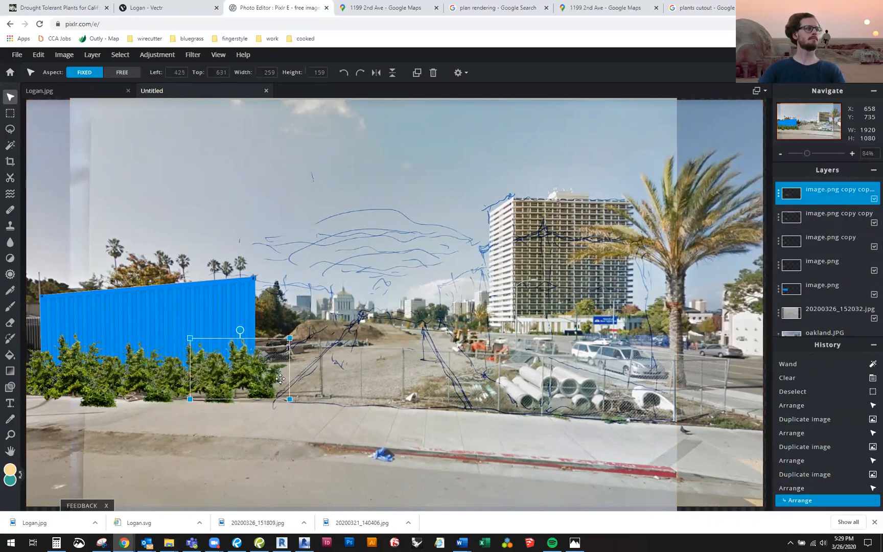
left_click(485, 494)
Step: Merge the three shrub copies down with the original shrub into a single layer
left_click(824, 191)
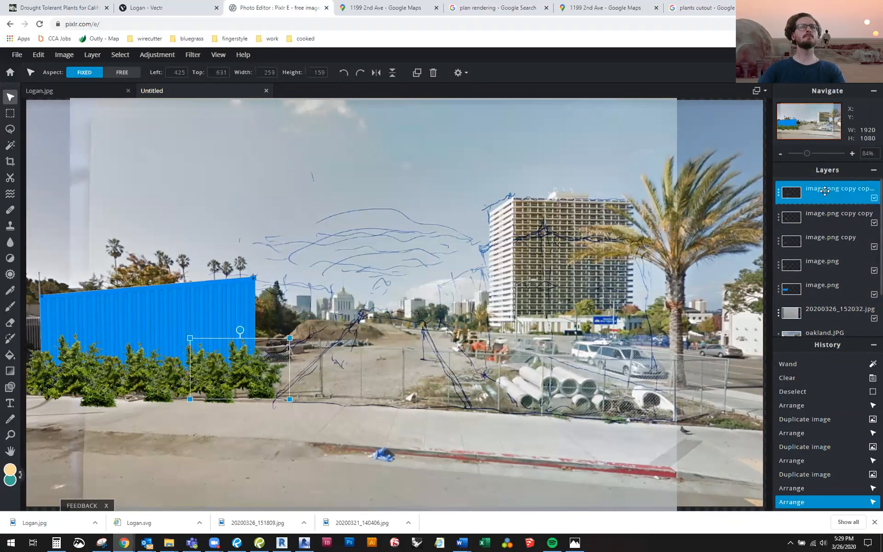
left_click(824, 190)
left_click(716, 313)
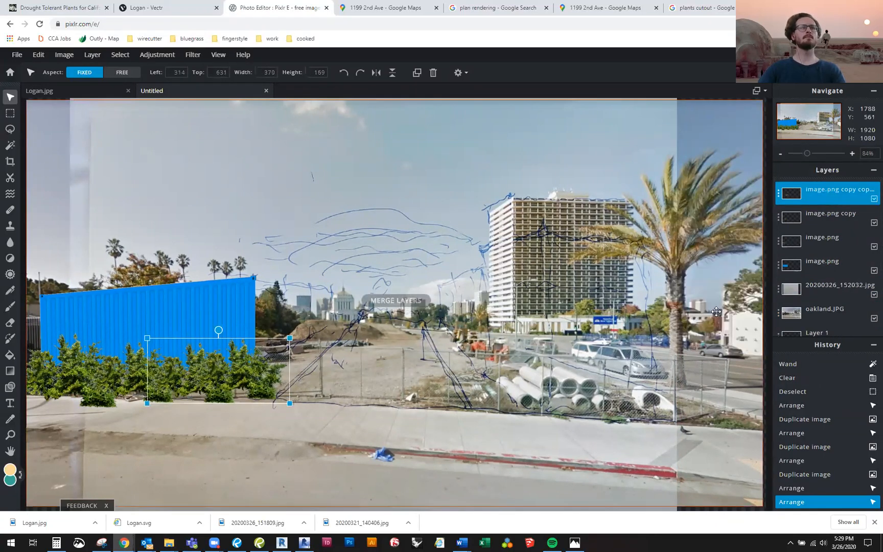
left_click(823, 191)
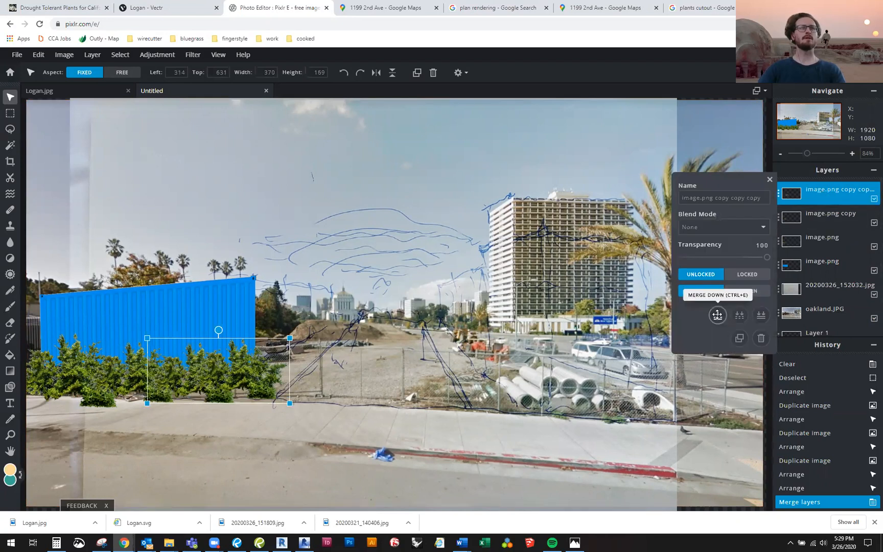
left_click(717, 316)
left_click(818, 200)
left_click(717, 315)
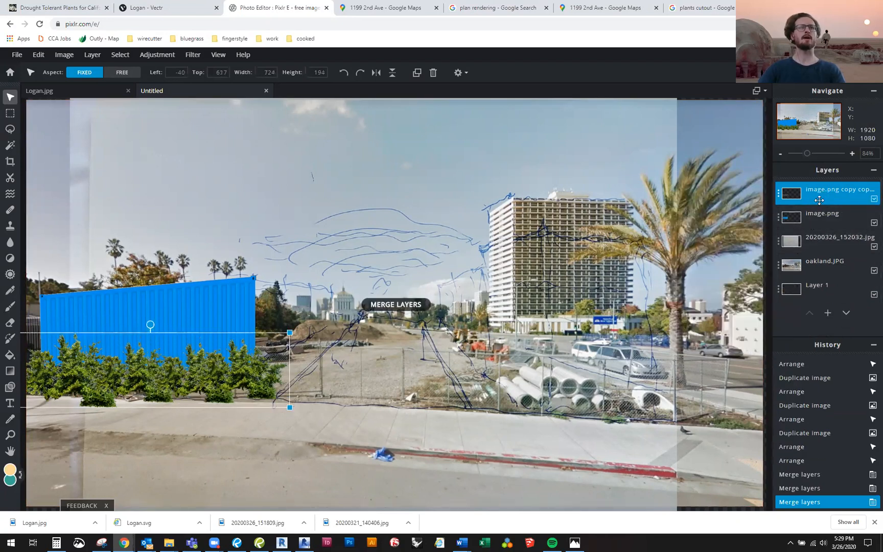
Step: Rename the merged shrub layer as plants
left_click(821, 192)
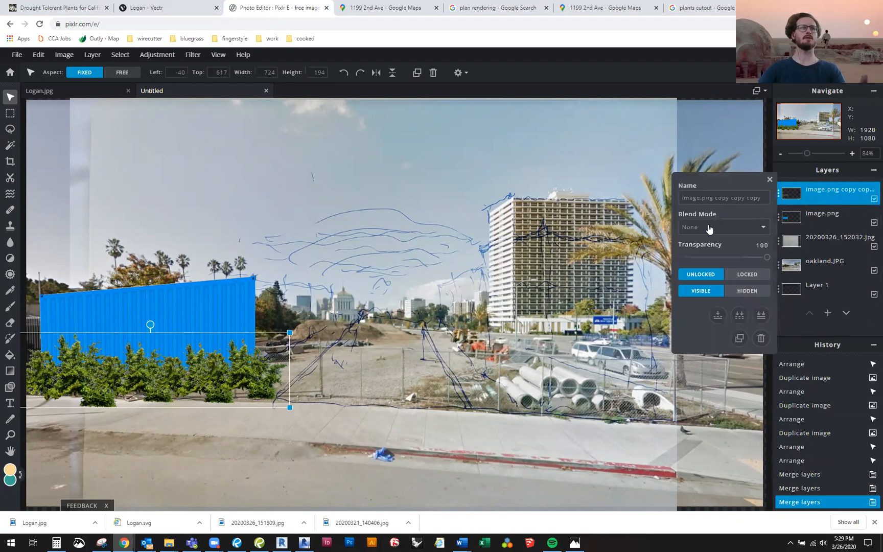
left_click(720, 196)
key("ctrl+a")
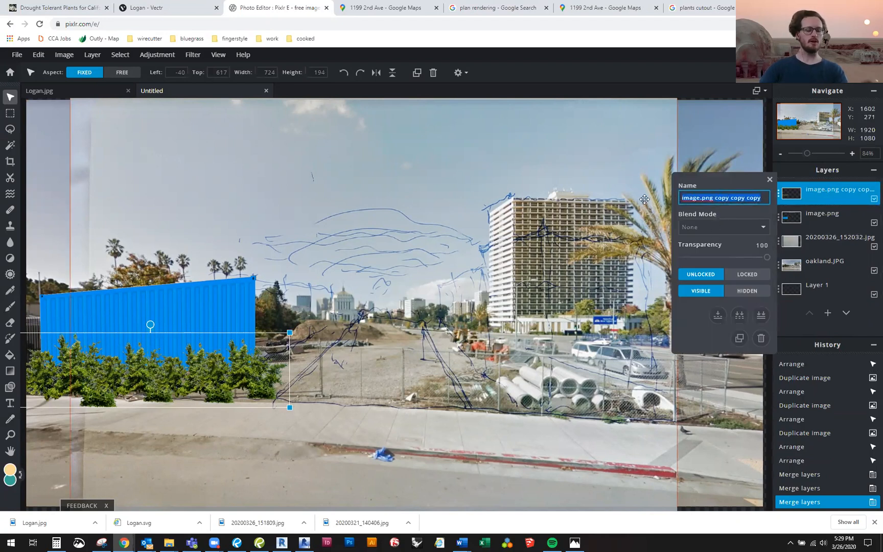
type("plants")
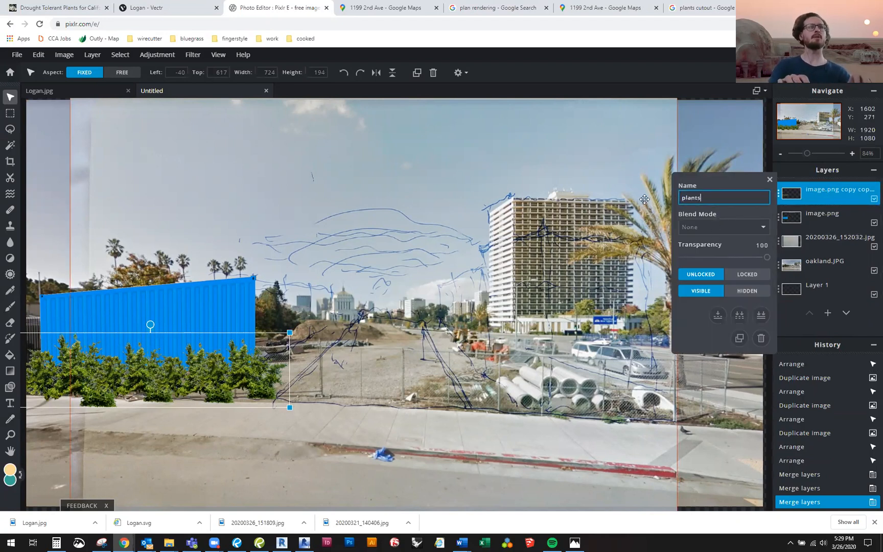
key("Return")
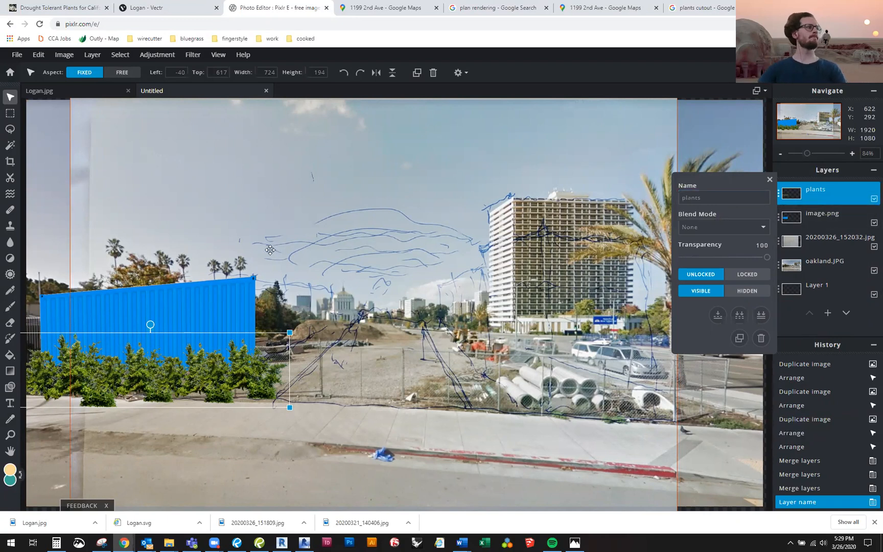
left_click(714, 432)
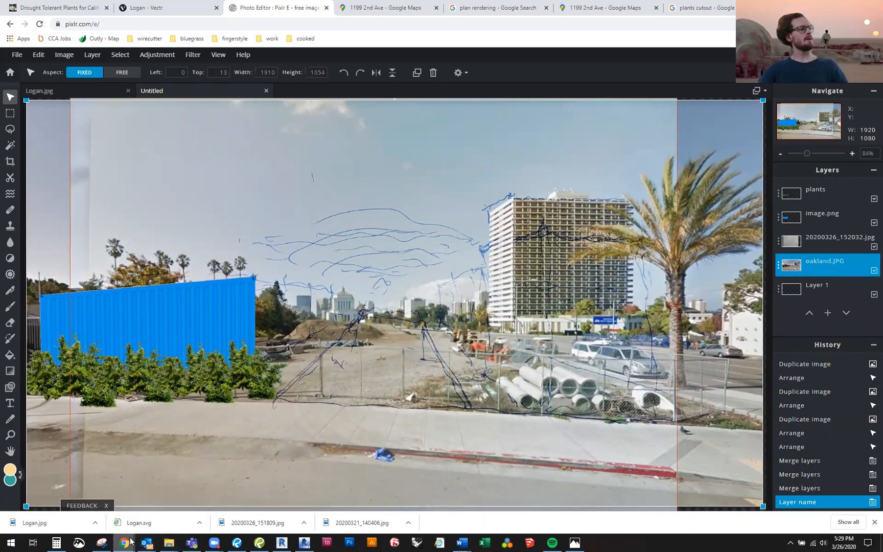
Step: Switch to the Google Images results and search for "cool shipping container"
mouse_move(127, 541)
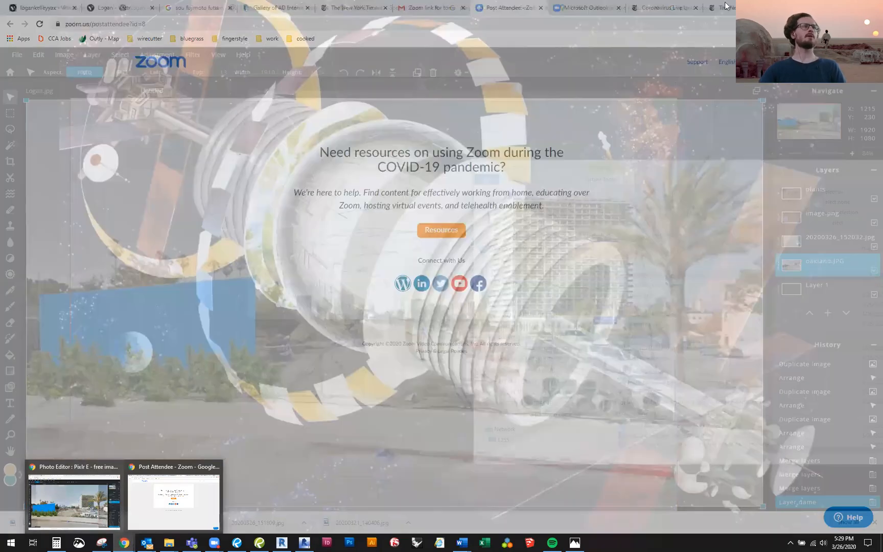
left_click(711, 10)
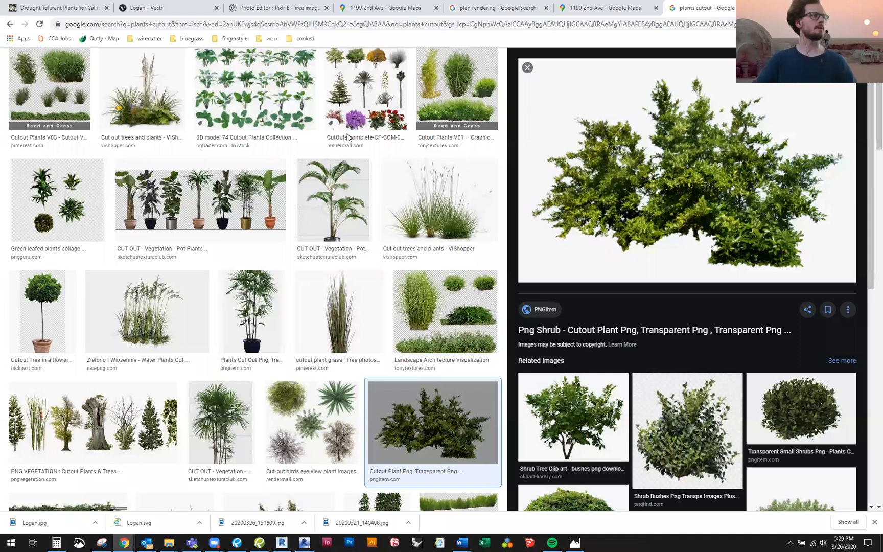
scroll(347, 136, "up", 2)
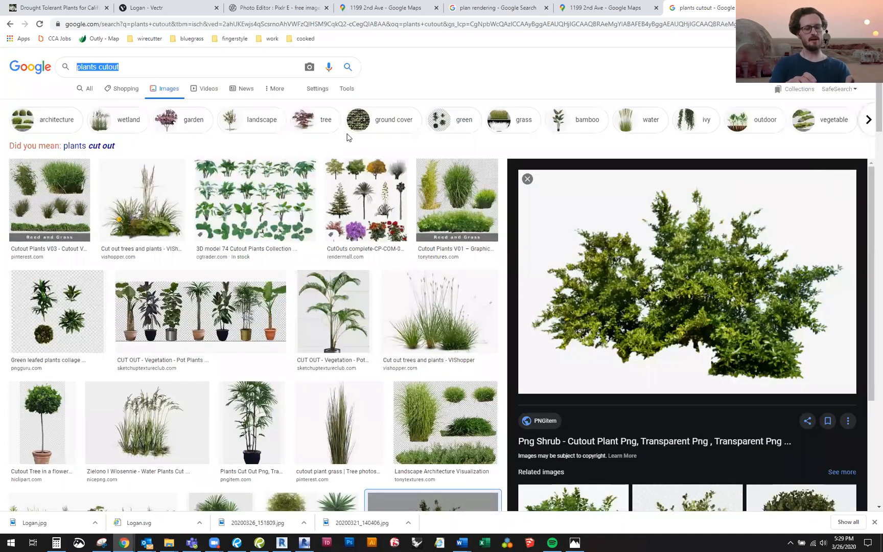
type("cool ship")
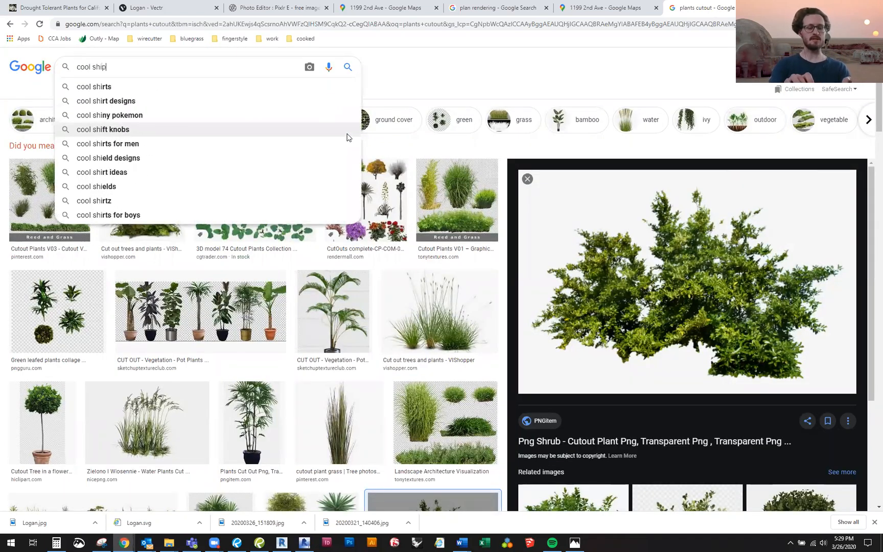
type("ping")
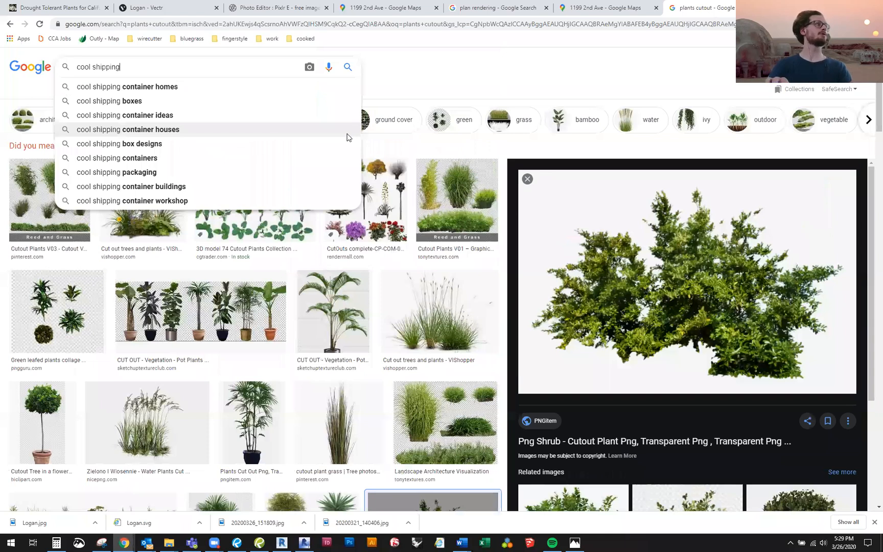
key("Return")
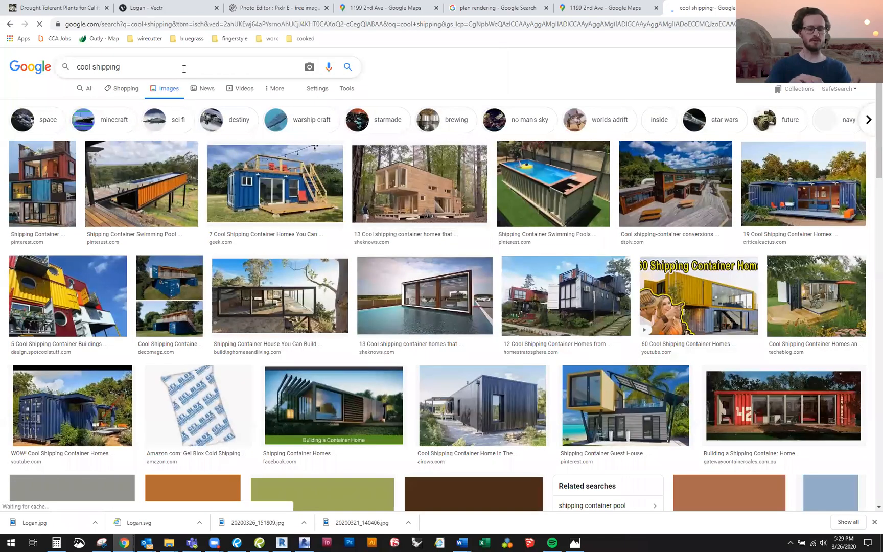
type("container")
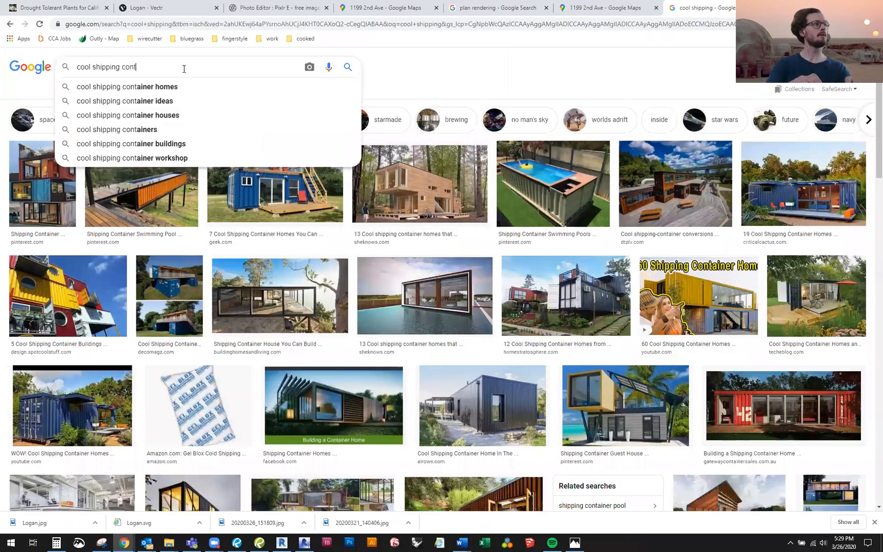
key("Return")
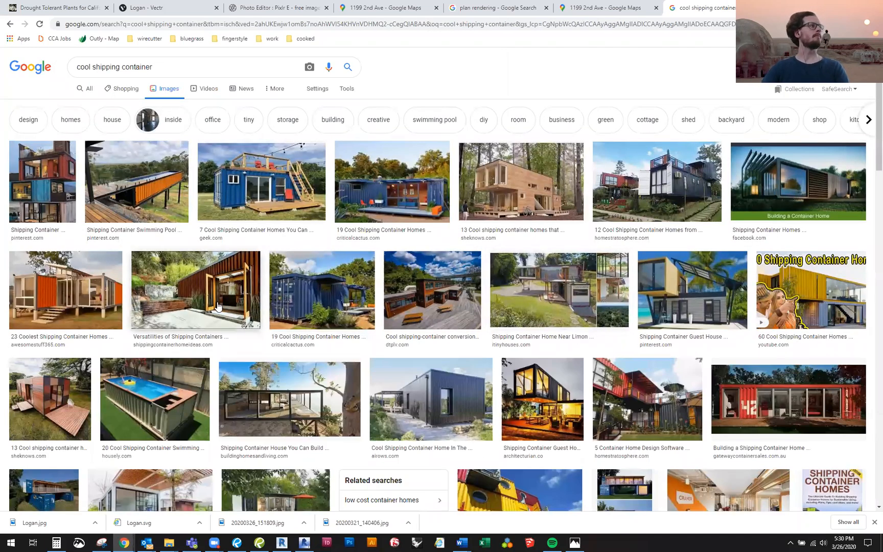
Step: Open the rust-red shipping container home with open wooden doors from the results and copy its image
left_click(222, 299)
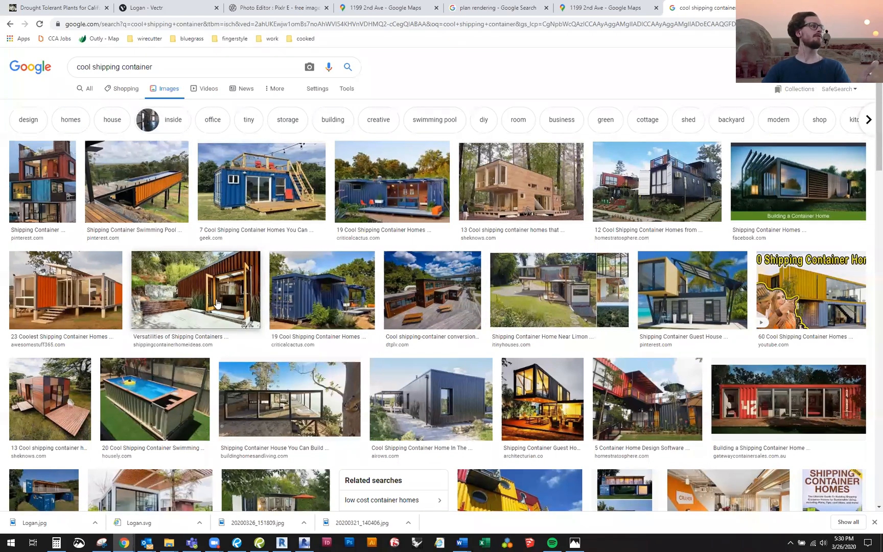
left_click(220, 295)
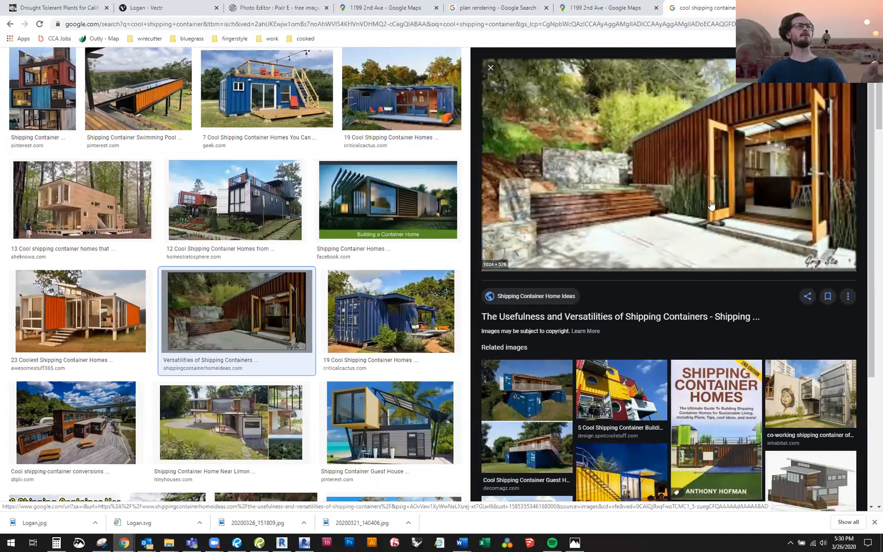
right_click(637, 204)
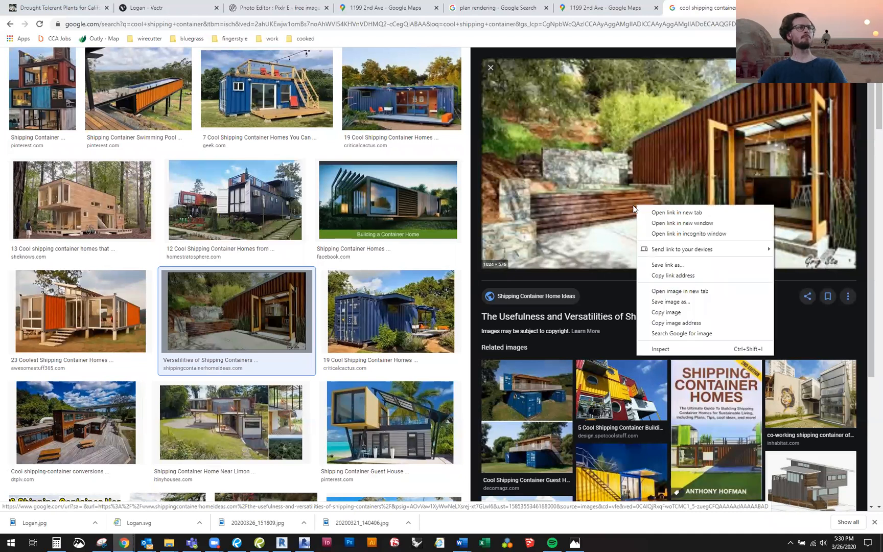
left_click(669, 316)
Step: Switch back to Pixlr, paste the container home photo, size it to about 796 × 446 px and place it over the middle of the site
left_click(279, 7)
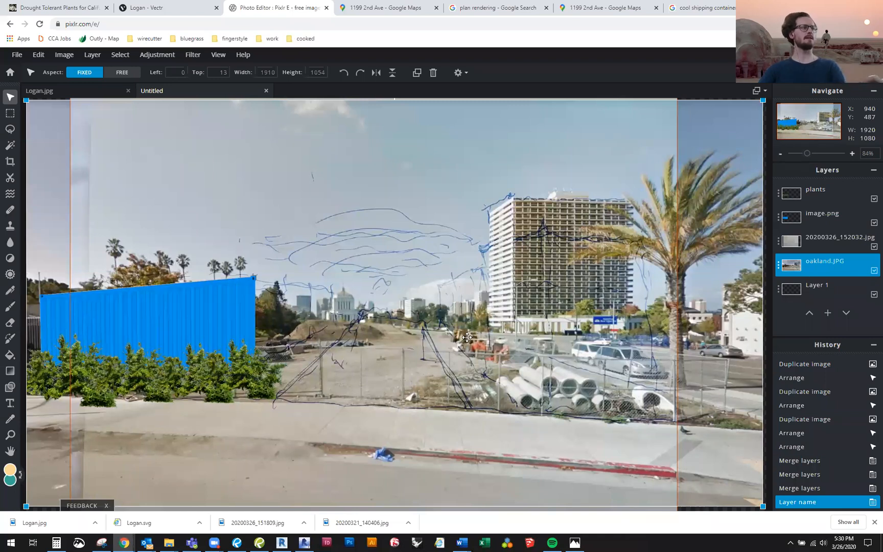
key("ctrl+v")
left_click_drag(460, 342, 643, 459)
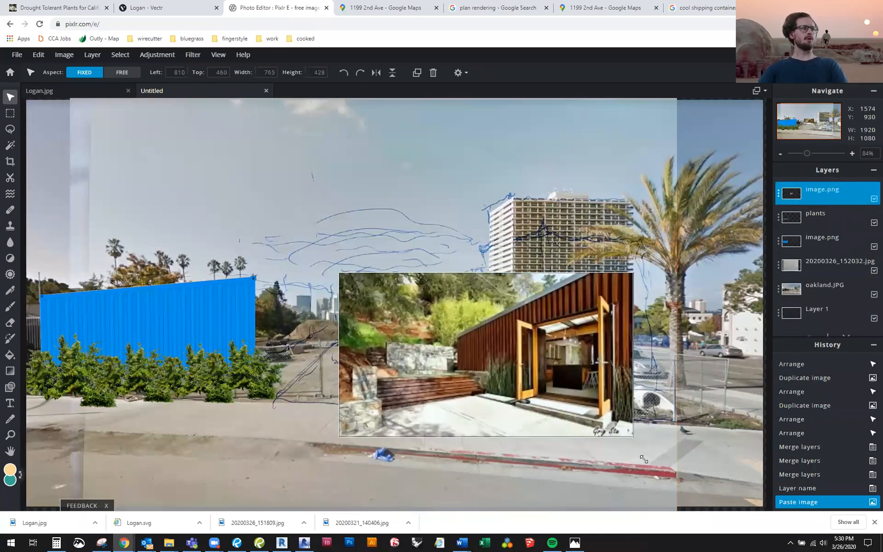
left_click_drag(472, 355, 381, 326)
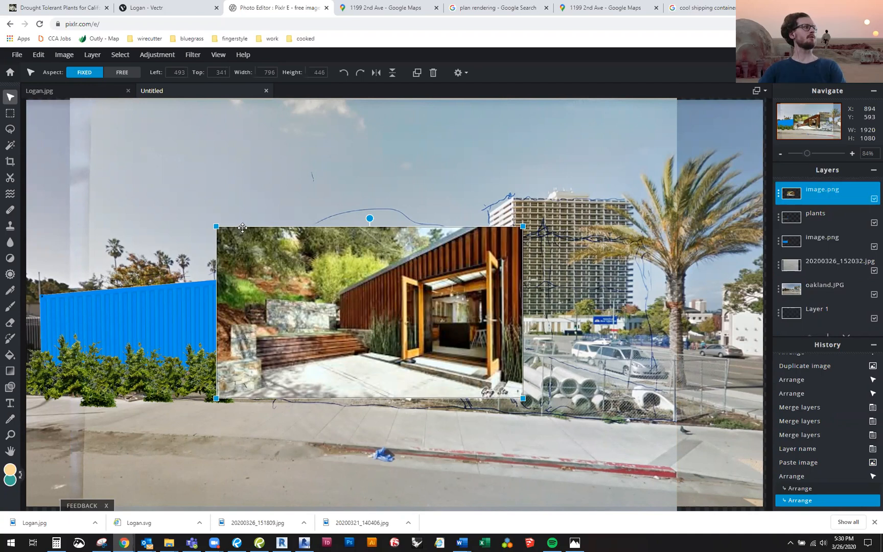
Step: Flip the pasted container home photo horizontally
left_click(40, 56)
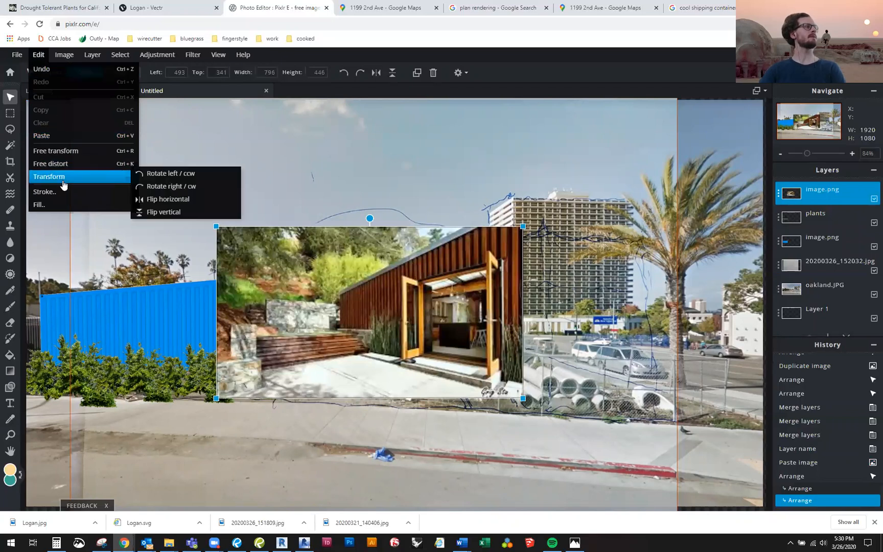
left_click(65, 184)
left_click(38, 55)
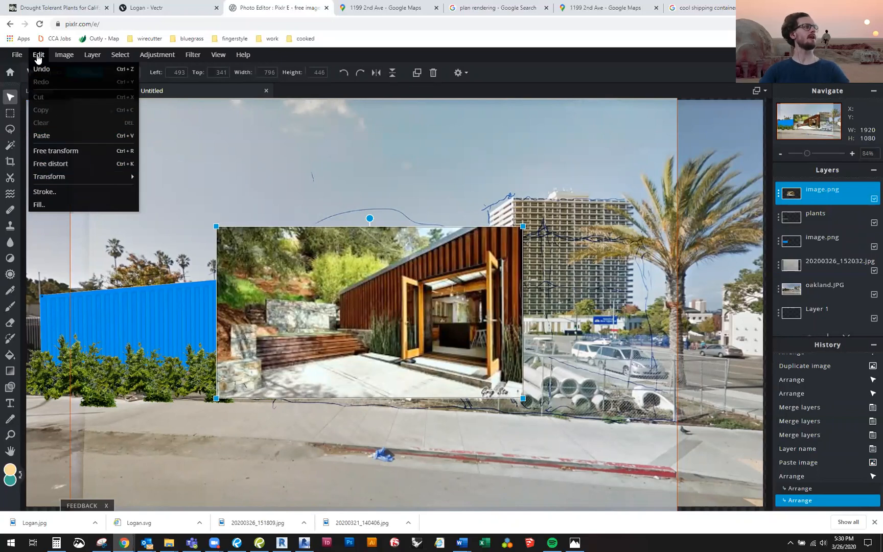
mouse_move(68, 179)
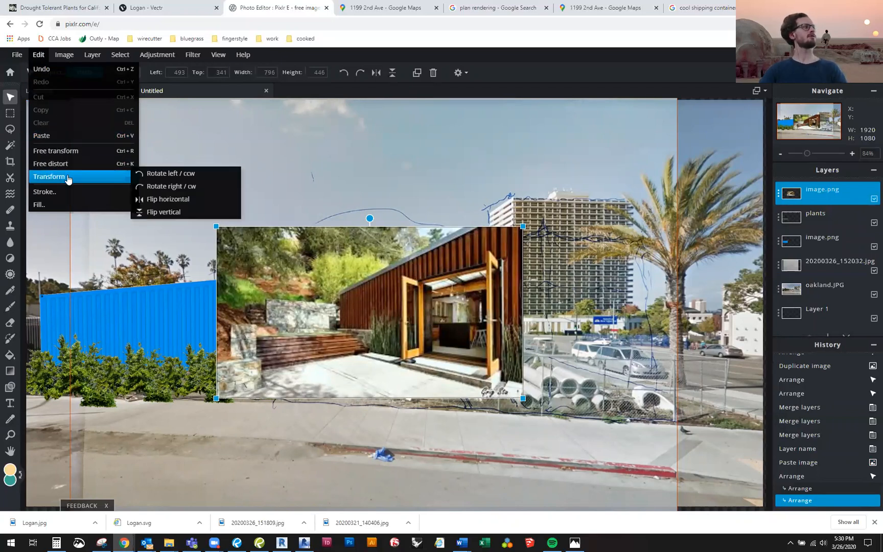
left_click(173, 198)
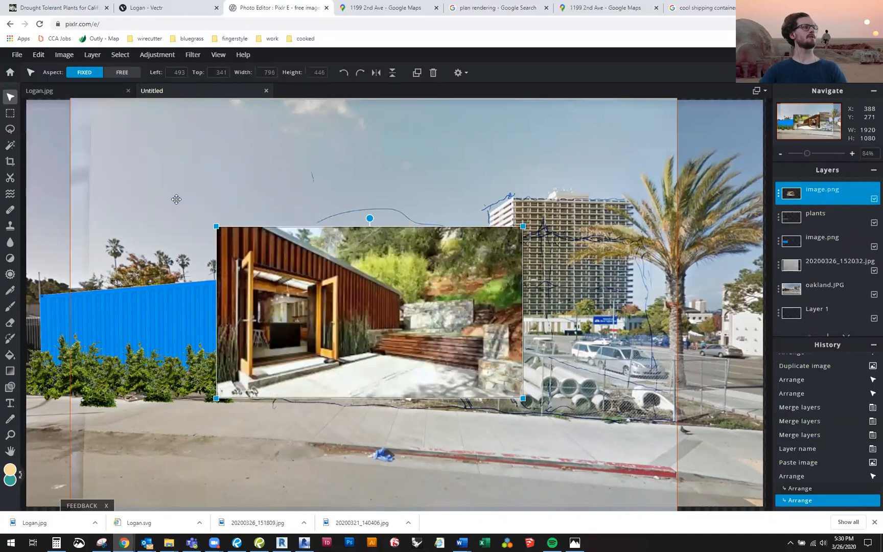
Step: Scale the container home photo down to about 648 × 363 px and place it against the blue container's right end
left_click_drag(262, 270, 298, 282)
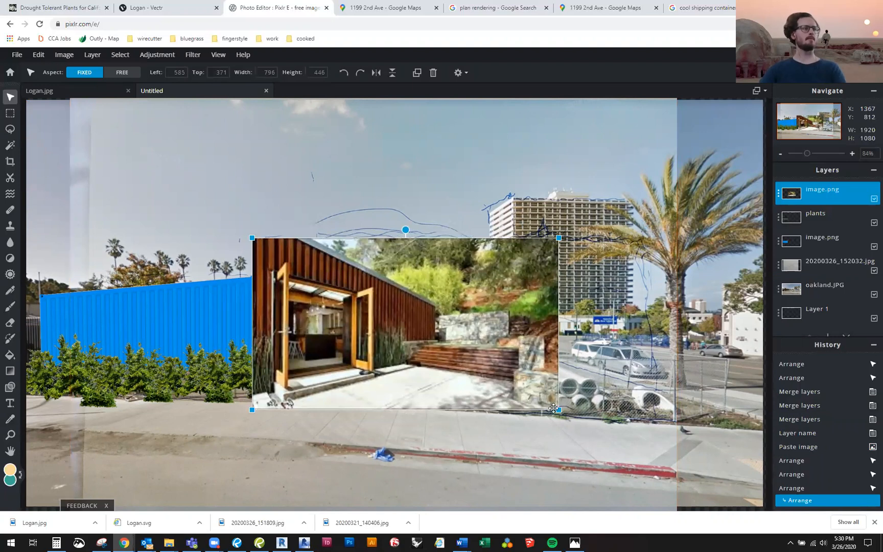
left_click_drag(553, 406, 497, 375)
left_click_drag(385, 314, 382, 322)
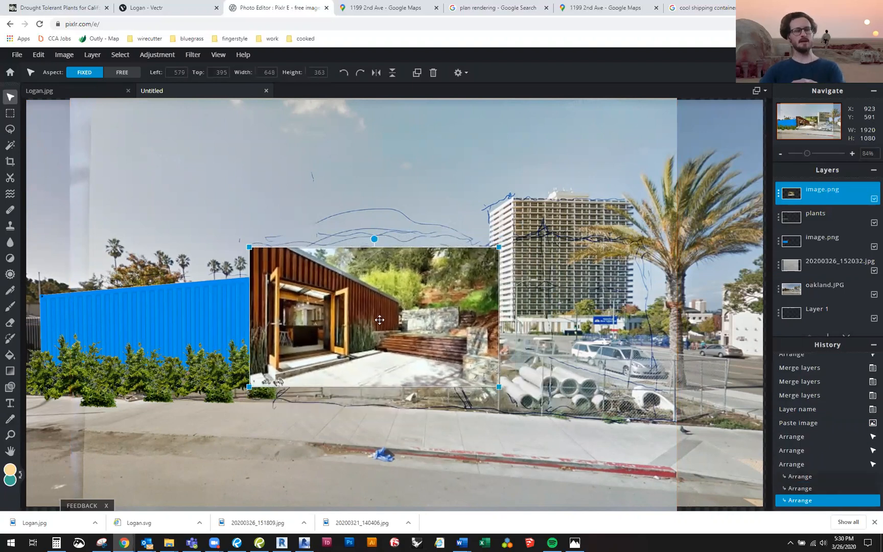
left_click(357, 326)
Step: Lasso freehand around the rust-red container building, invert the selection and clear the rest of the photo
scroll(356, 327, "up", 3)
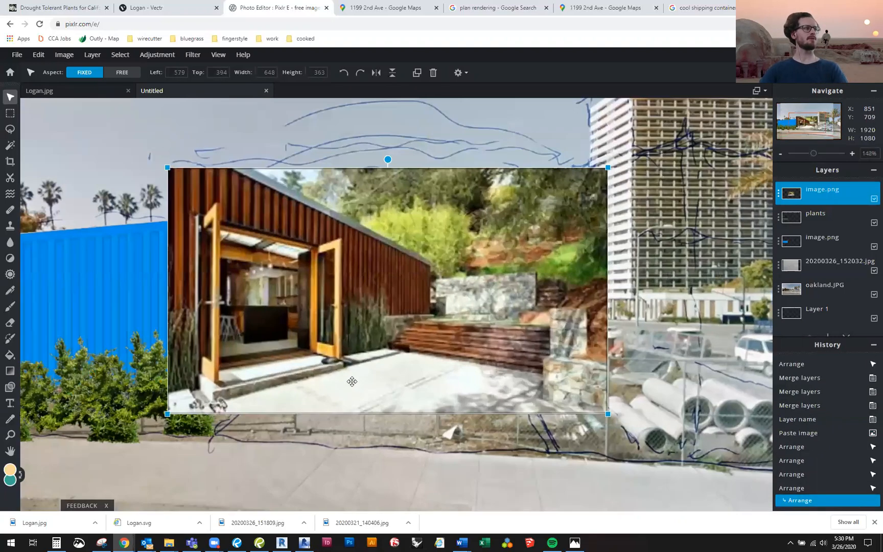
scroll(358, 329, "up", 2)
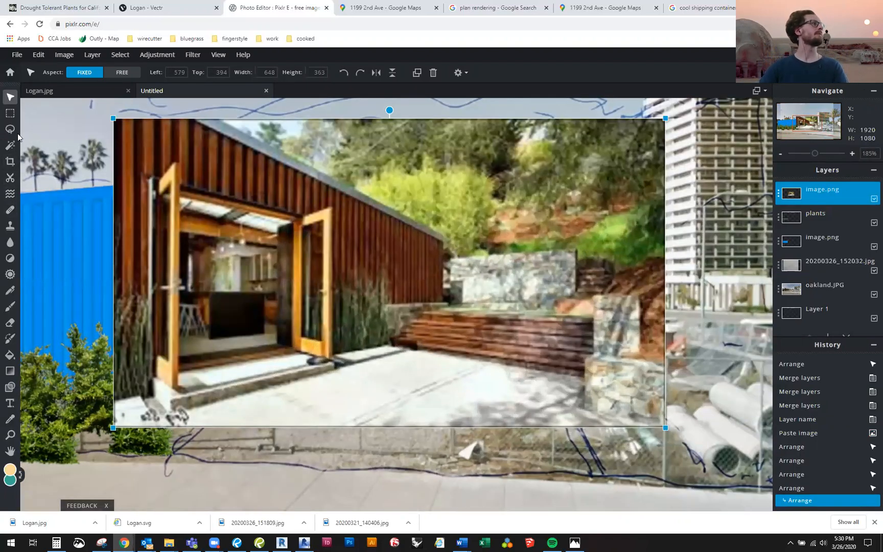
left_click(10, 129)
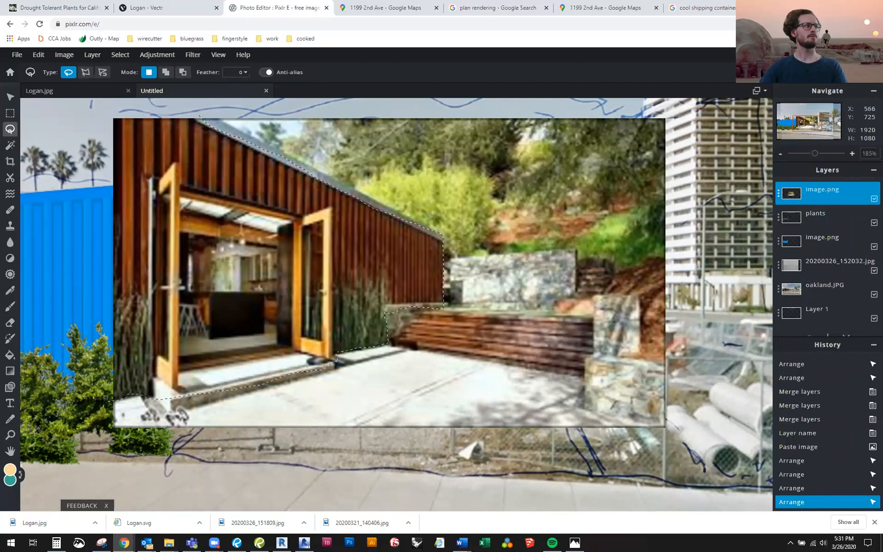
left_click_drag(150, 111, 160, 112)
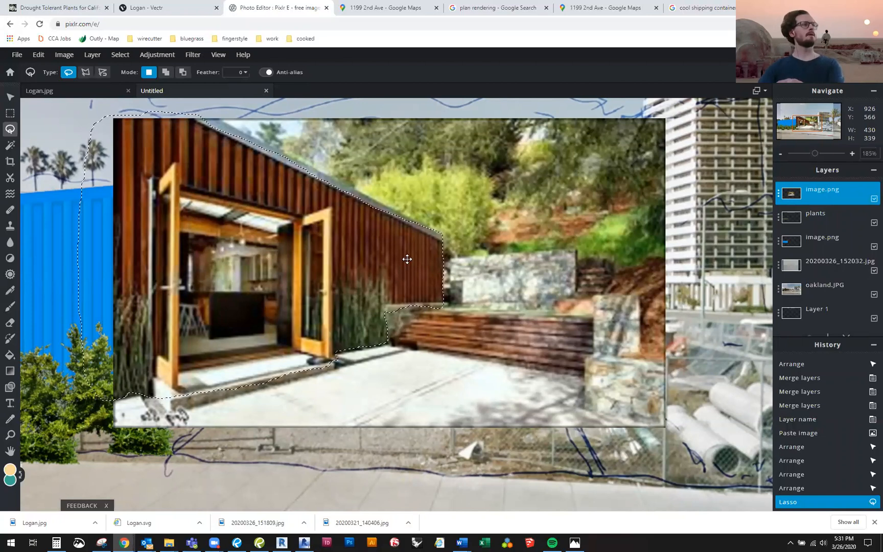
left_click(121, 55)
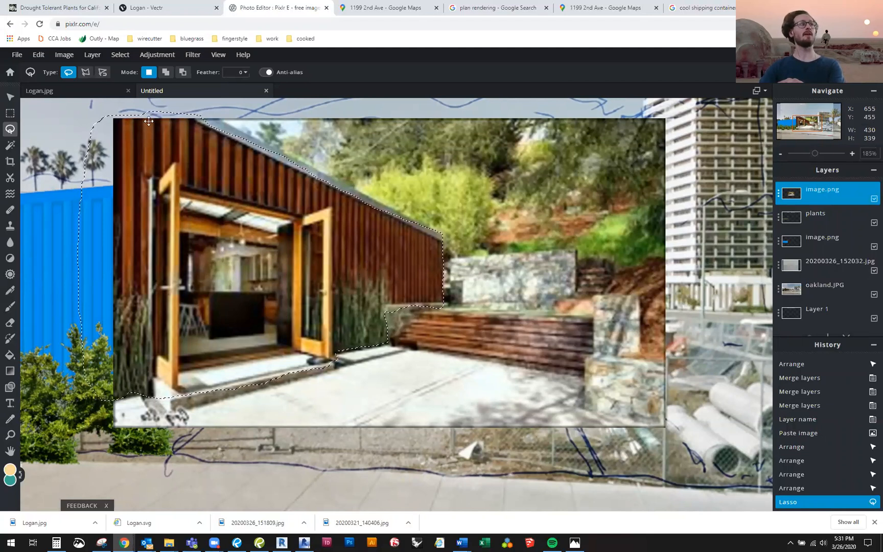
left_click(121, 55)
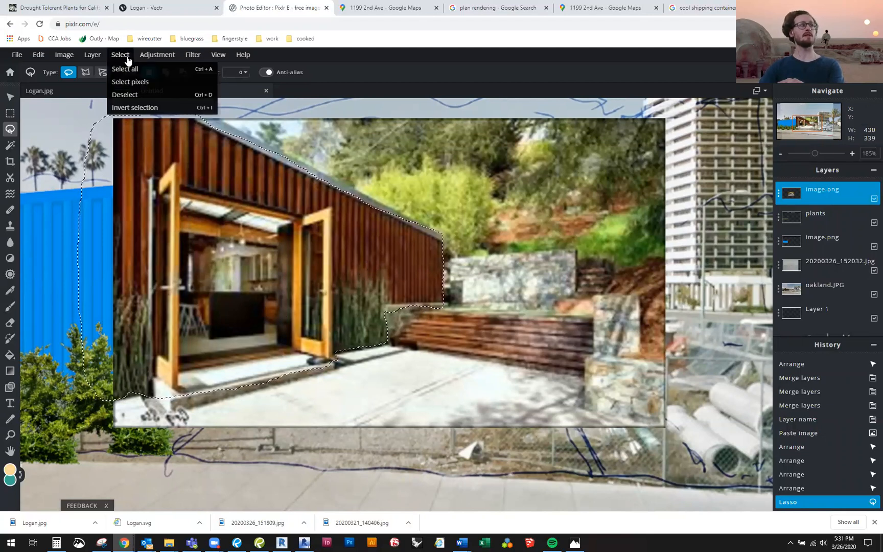
left_click(148, 107)
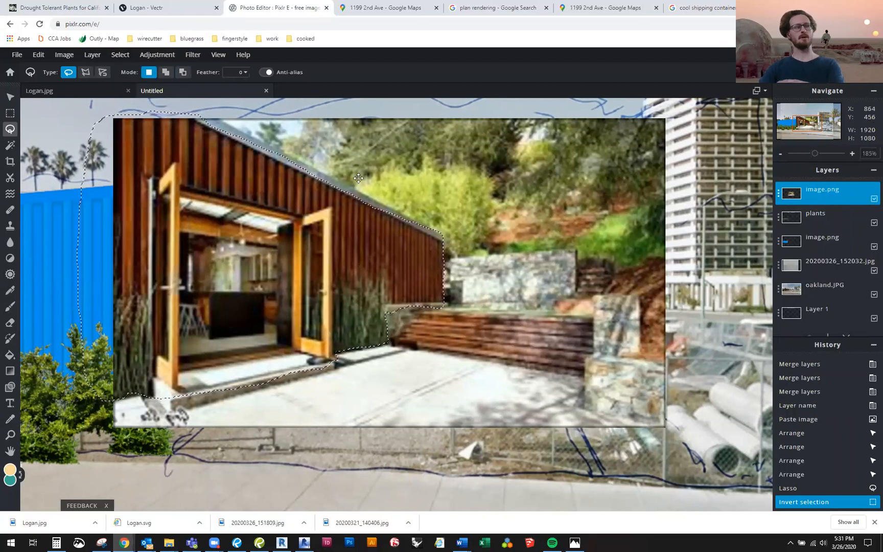
key("Delete")
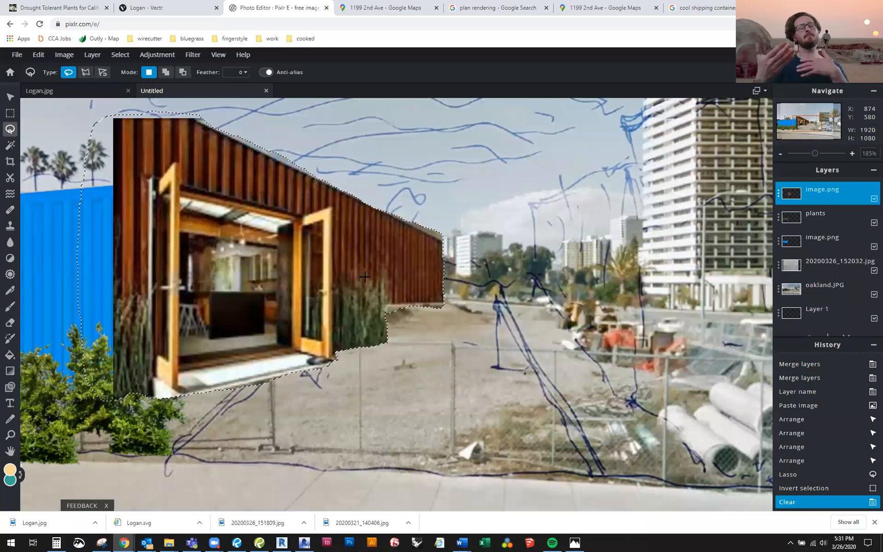
Step: Undo the clearing of the photo's surroundings and discard the selection around the building
left_click(801, 487)
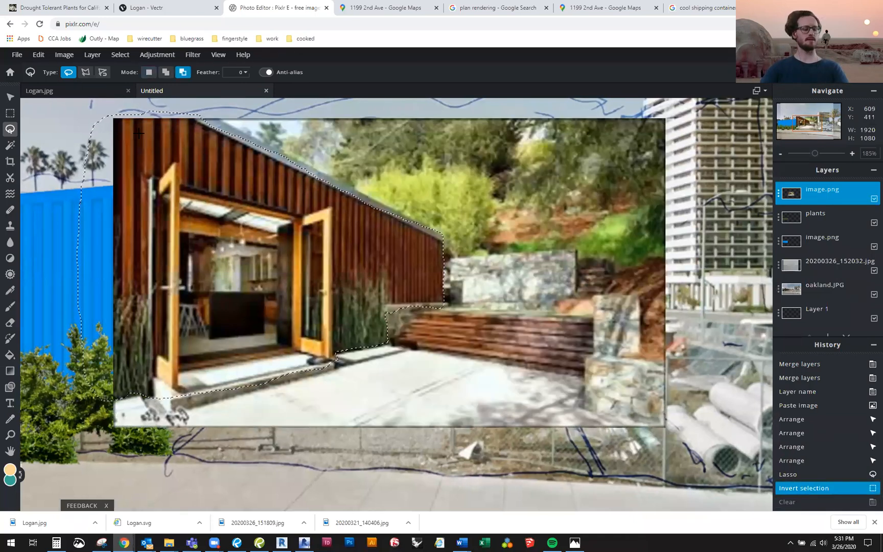
left_click(246, 127)
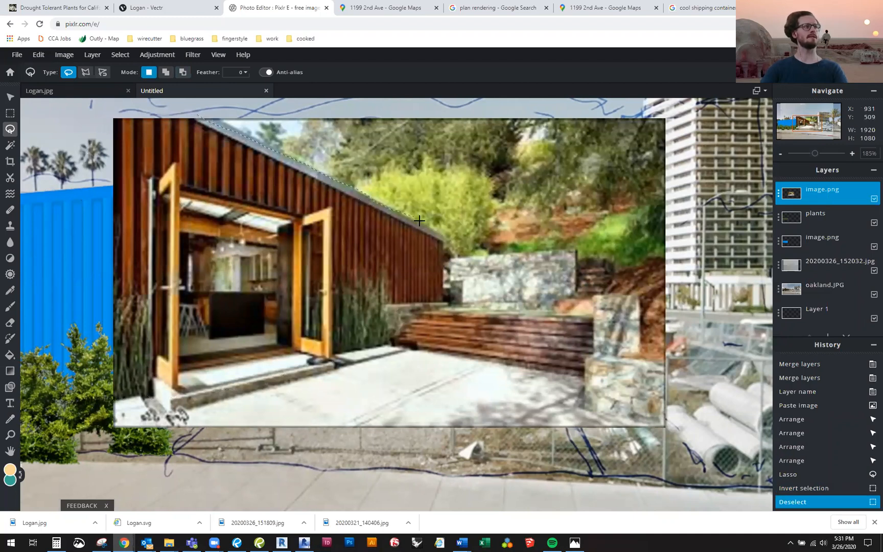
Step: Lasso the sky, trees and hillside above and beside the container home and clear them from the photo
mouse_move(616, 324)
left_mouse_down()
mouse_move(689, 322)
mouse_move(706, 216)
left_mouse_up()
left_click_drag(659, 110, 462, 111)
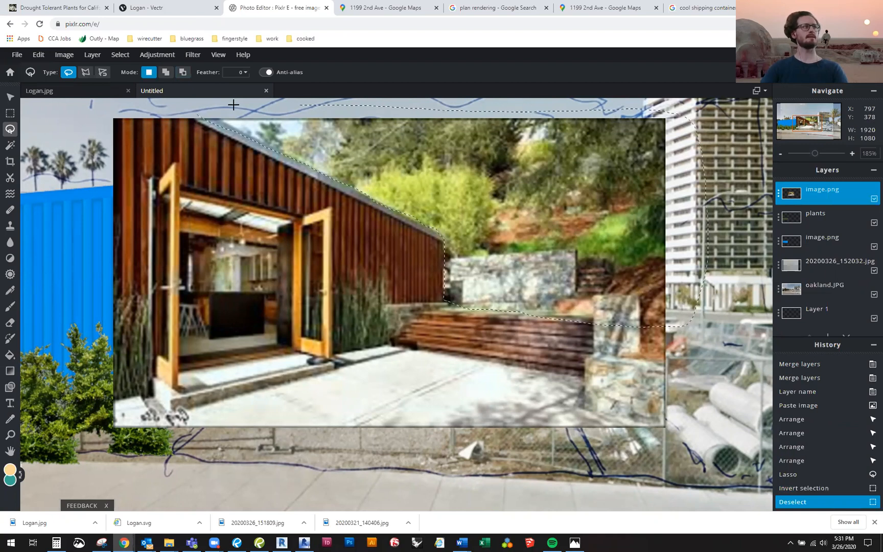
left_click_drag(184, 109, 190, 111)
key("Delete")
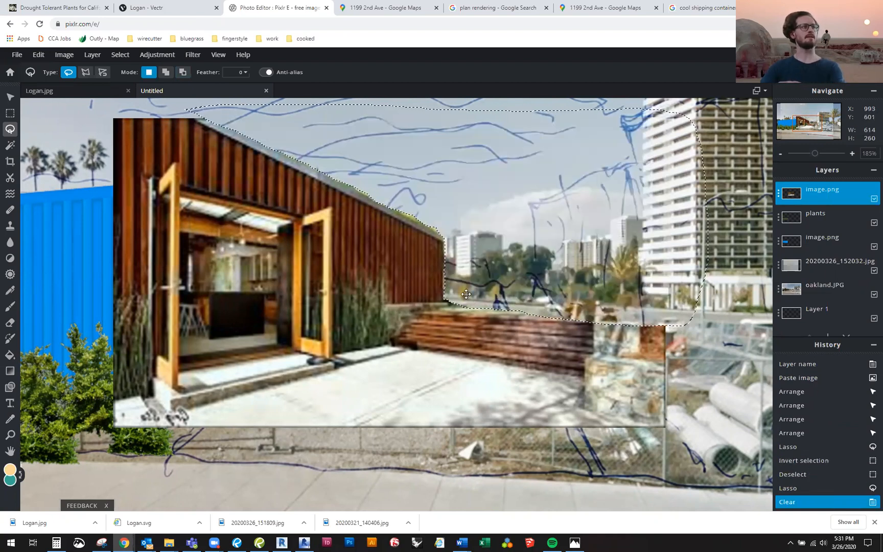
left_click(469, 296)
Step: Lasso the concrete patio in front of the container home and clear it from the photo
left_click(116, 413)
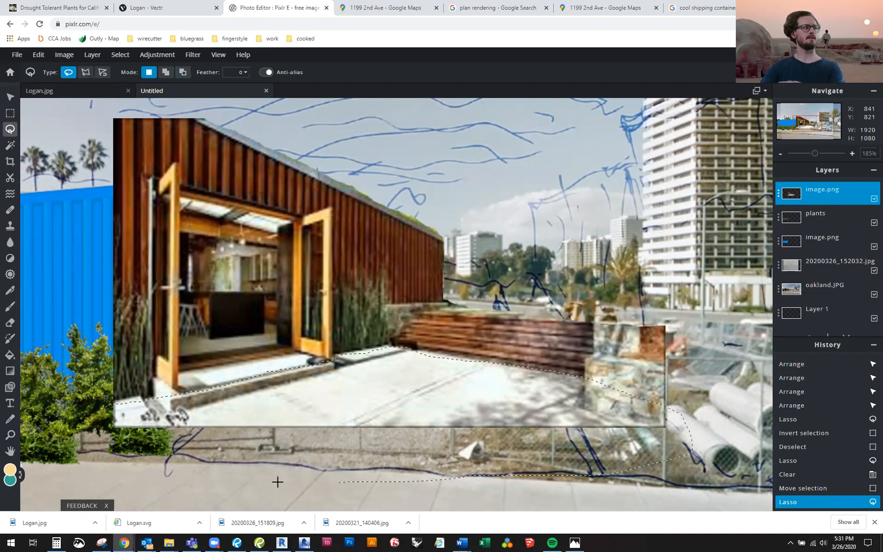
left_click_drag(78, 437, 81, 438)
key("Delete")
left_click(384, 355)
left_click(384, 355)
Step: Lasso and clear the wooden retaining wall and the leftover stone wall beside the container home, then drop the selection
left_click_drag(469, 296, 427, 322)
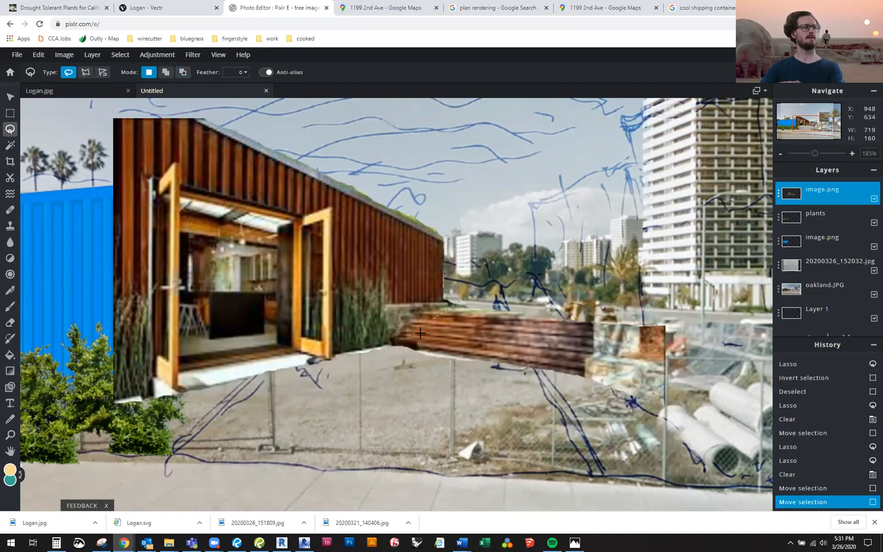
key("Delete")
left_click_drag(668, 292, 603, 381)
left_click_drag(714, 392, 677, 273)
key("Delete")
key("v")
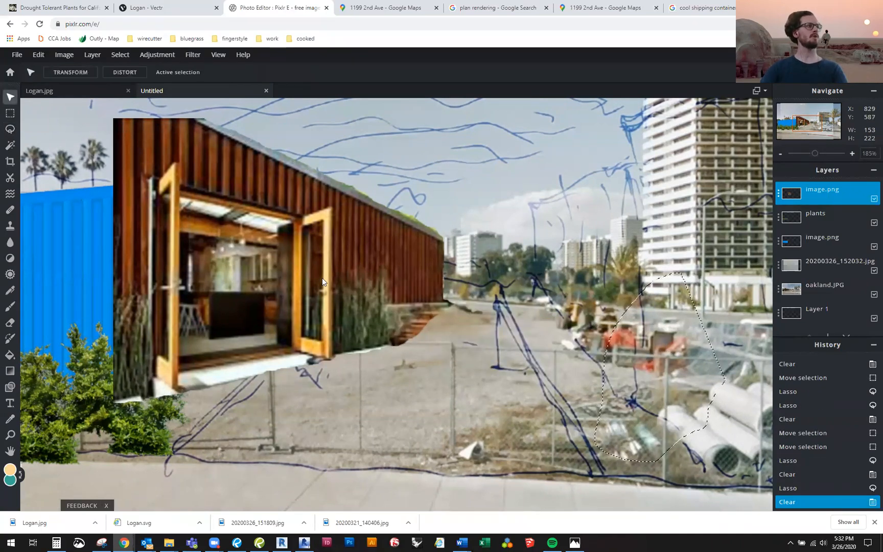
key("ctrl+d")
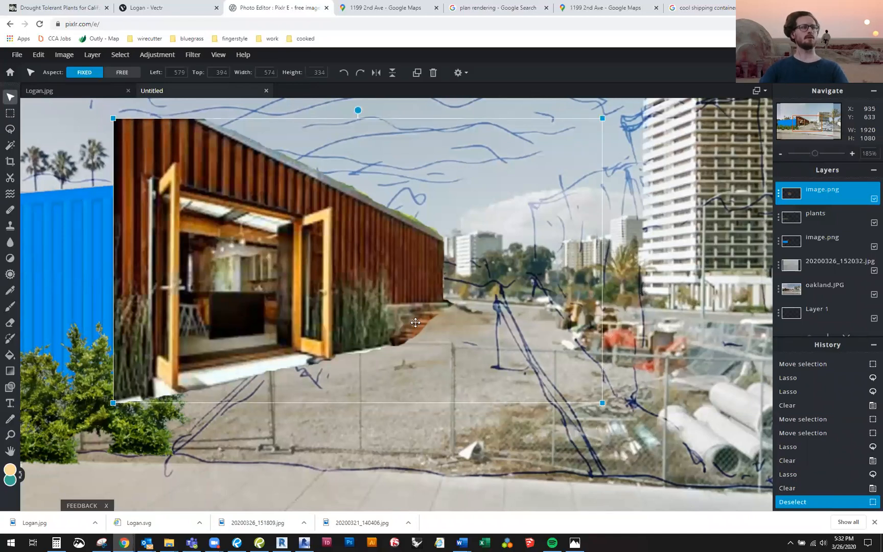
Step: Scale the container home cutout down to about 408 × 237 px and place it against the blue container's right end
scroll(412, 321, "down", 3)
left_click_drag(400, 320, 422, 344)
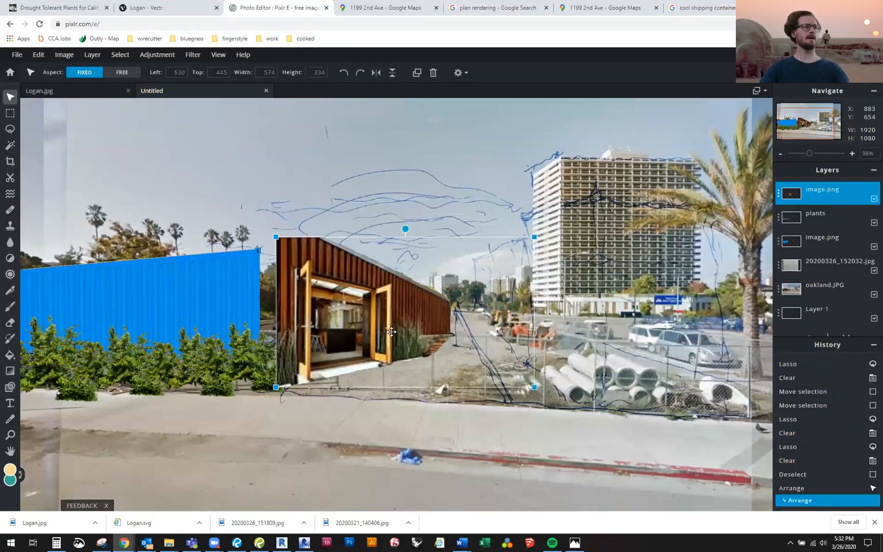
left_click_drag(534, 387, 438, 331)
left_click_drag(330, 293, 315, 310)
left_click_drag(423, 252, 444, 240)
left_click_drag(355, 291, 353, 296)
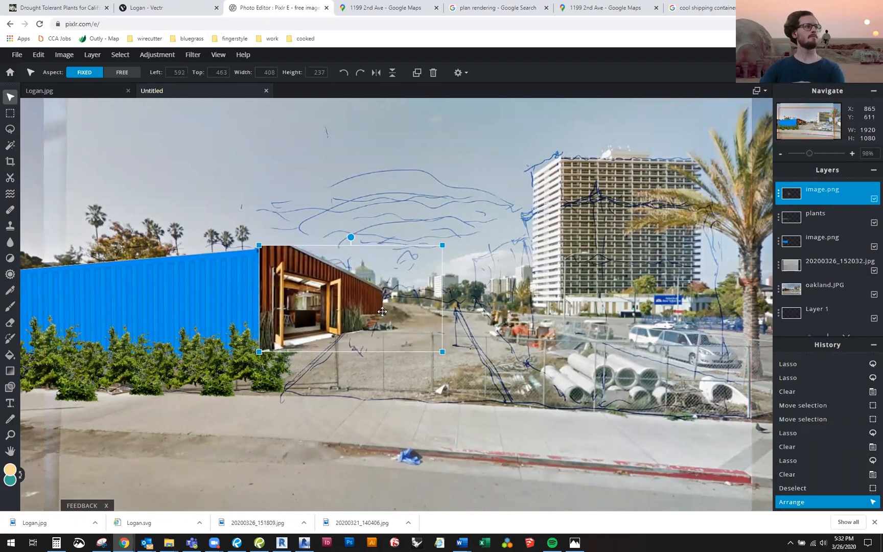
Step: Move the container home layer beneath the plants layer and enlarge it to about 427 × 248 px against the blue container
left_click_drag(814, 191, 814, 218)
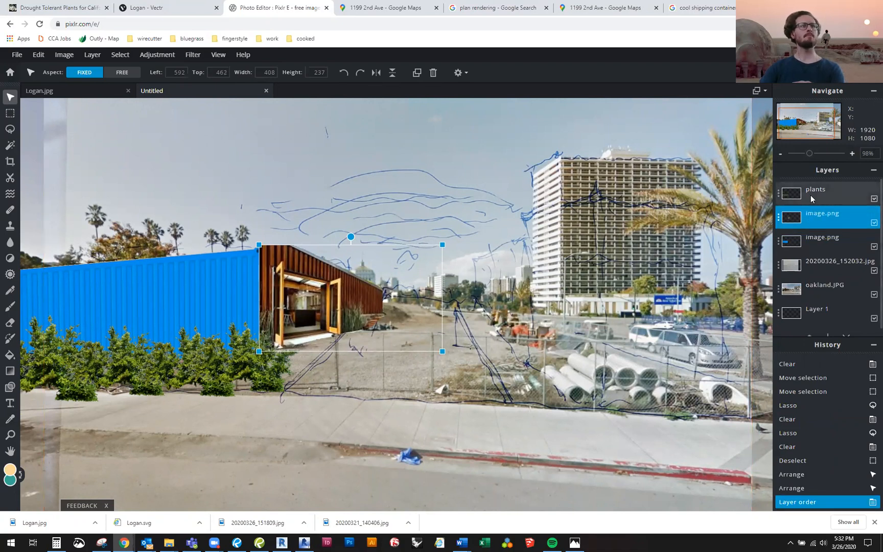
left_click_drag(333, 301, 332, 309)
left_click_drag(257, 253, 250, 244)
left_click_drag(352, 307, 358, 306)
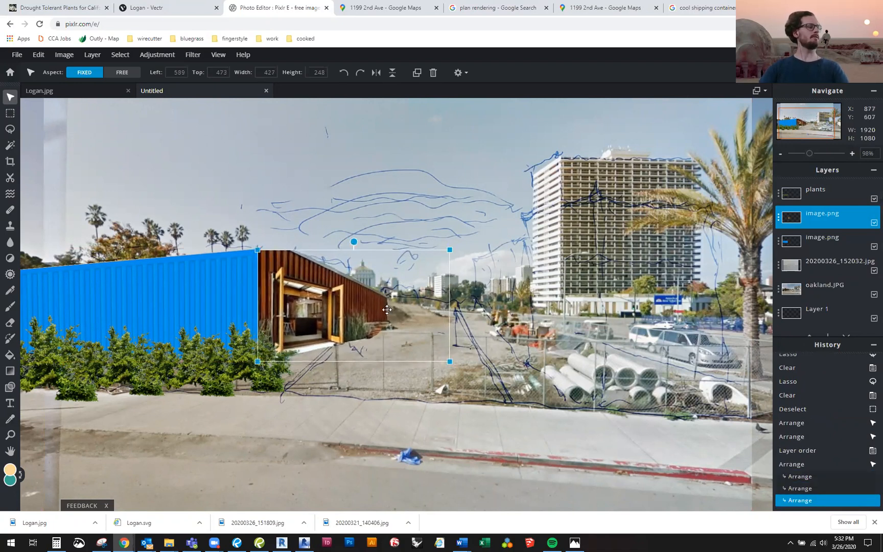
Step: Free-distort the container home by pulling its right corners inward and raising its upper right corner to fit the perspective
left_click(34, 55)
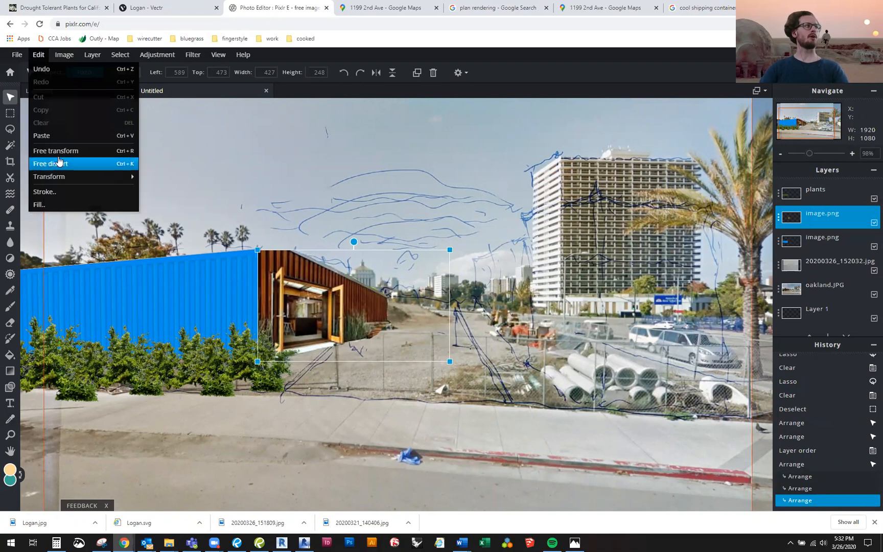
mouse_move(59, 180)
key("ctrl+k")
left_click_drag(450, 250, 439, 251)
left_click_drag(449, 362, 434, 363)
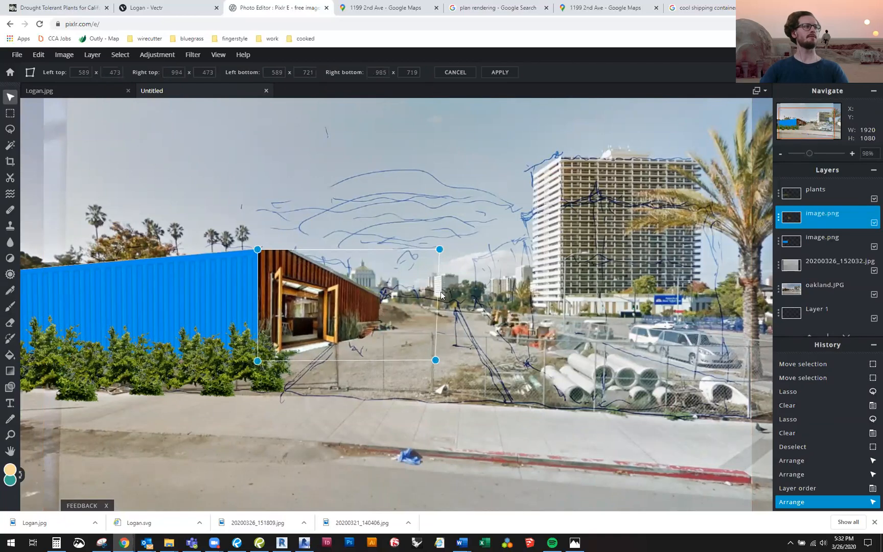
left_click_drag(440, 260, 422, 259)
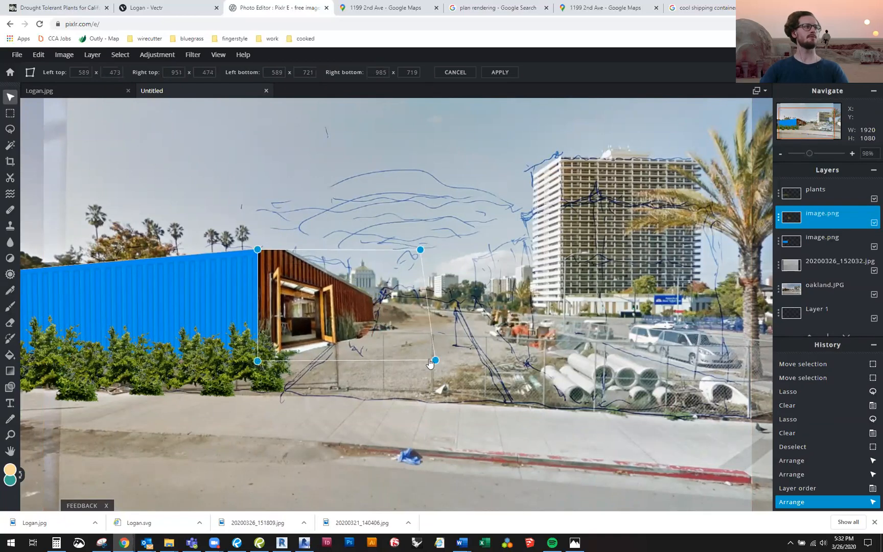
left_click_drag(435, 361, 414, 361)
left_click_drag(421, 259, 416, 216)
left_click_drag(258, 250, 257, 252)
left_click_drag(415, 360, 427, 368)
left_click_drag(415, 217, 425, 216)
key("Return")
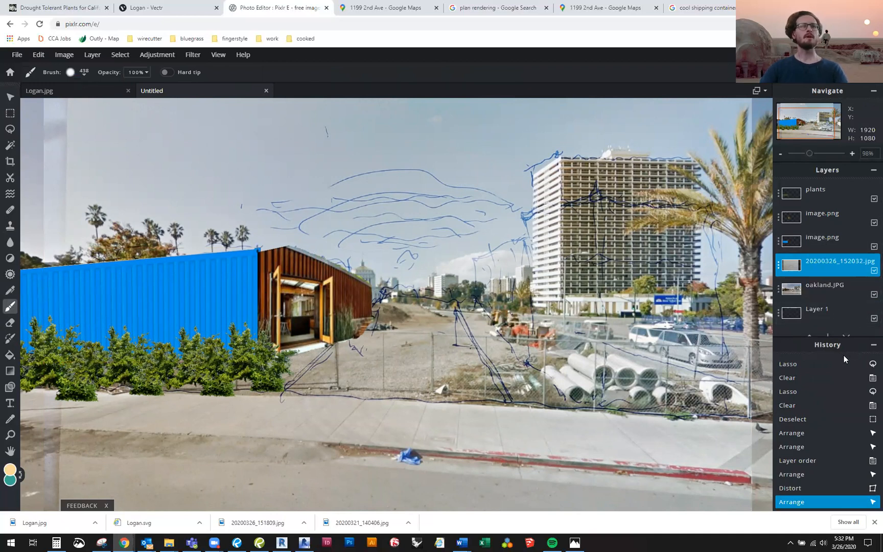
Step: Add an empty layer above the plants layer and name it "lines"
scroll(834, 333, "down", 1)
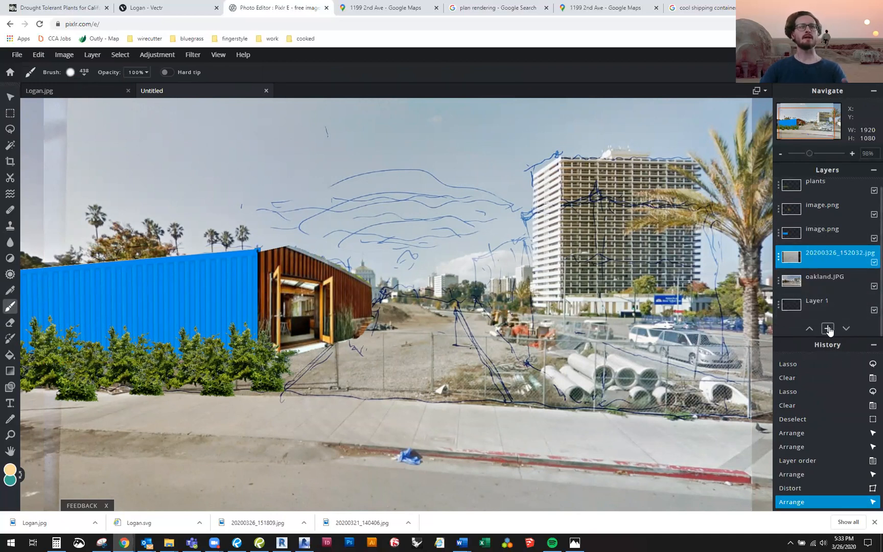
left_click(829, 330)
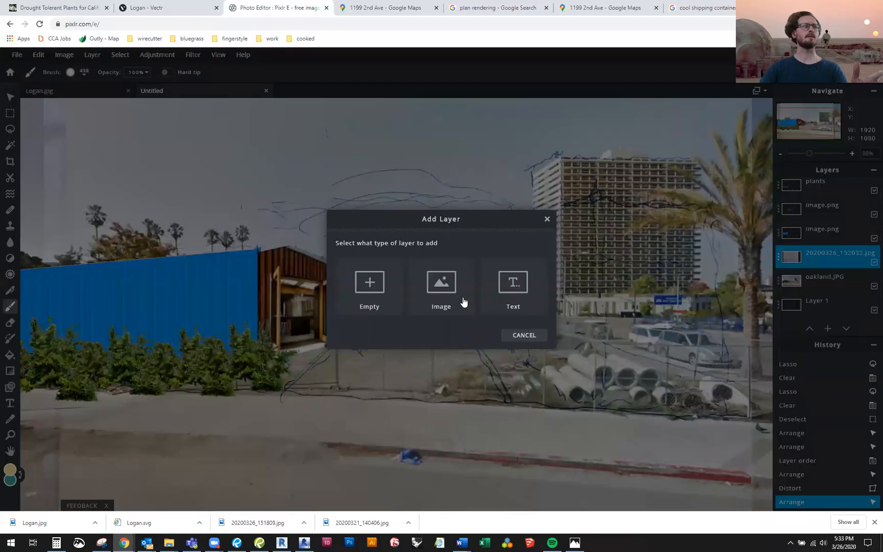
left_click(376, 273)
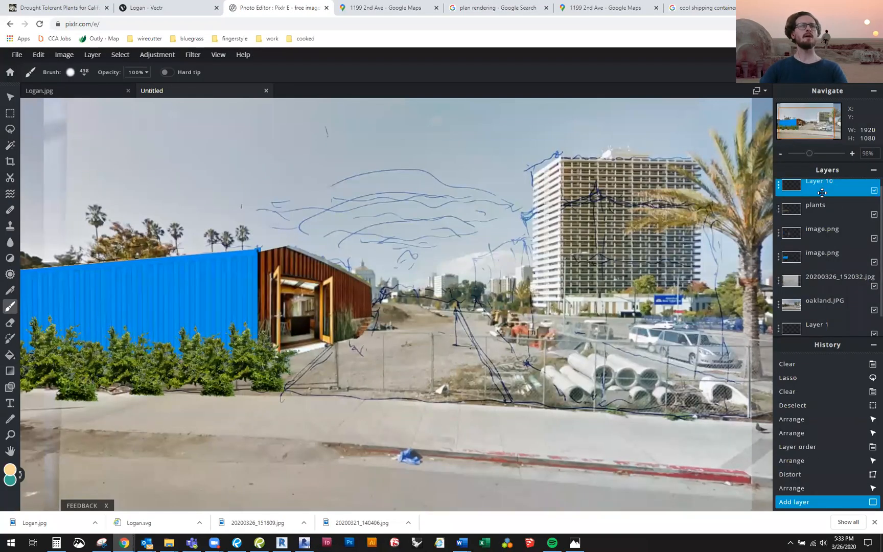
double_click(819, 192)
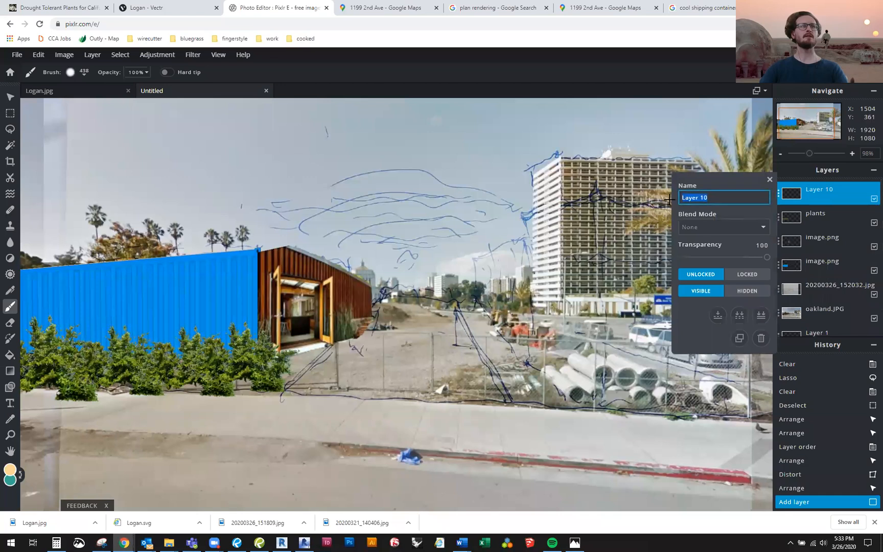
type("lines")
key("Return")
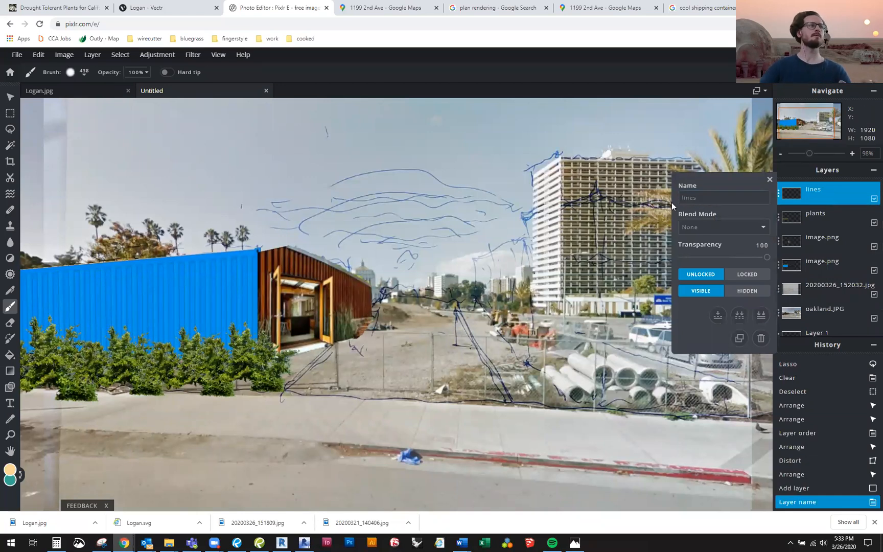
left_click(9, 470)
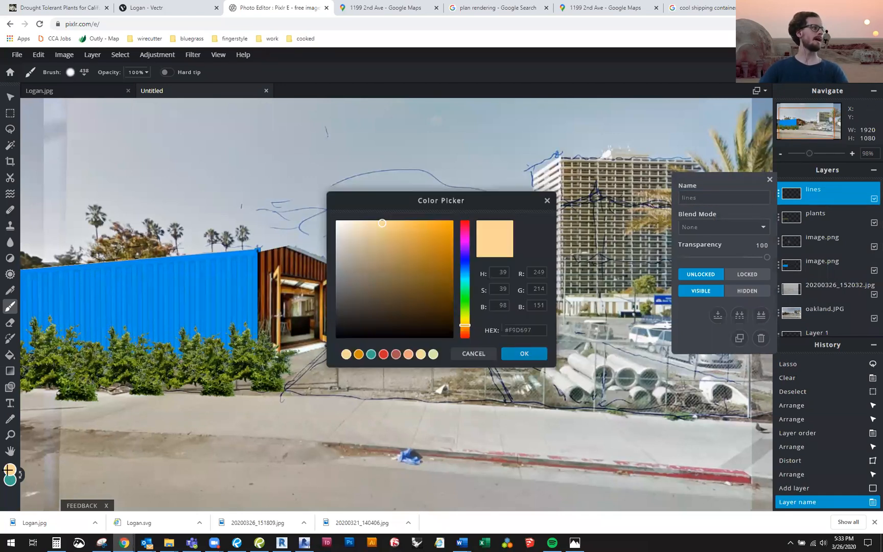
left_click(336, 338)
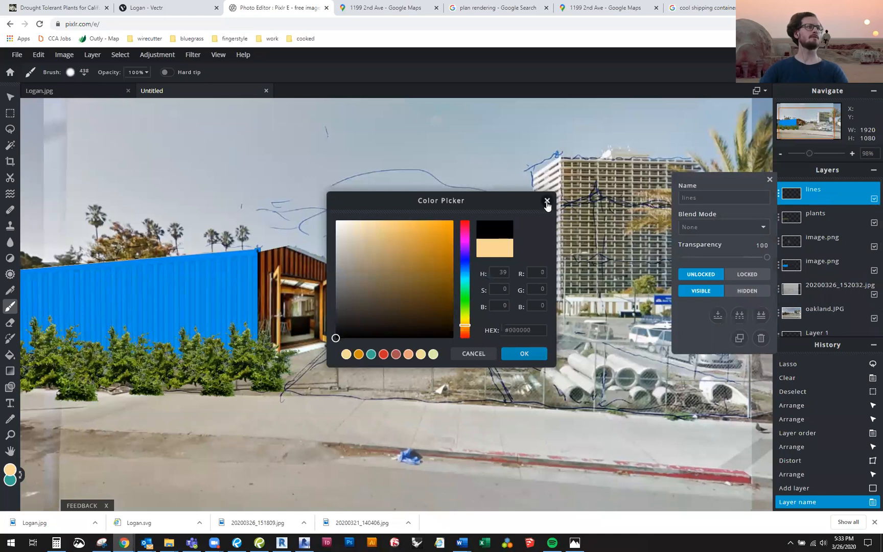
left_click(546, 200)
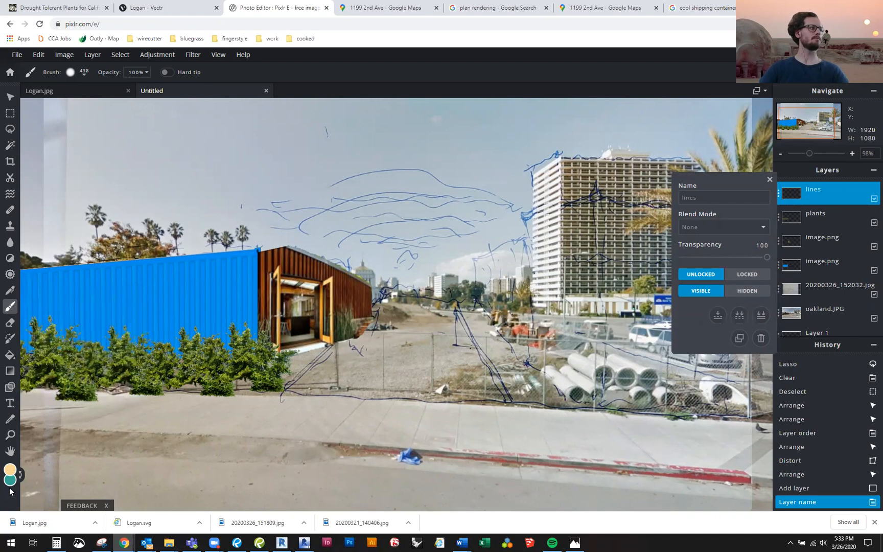
Step: Set the foreground colour to black
left_click(12, 470)
left_click_drag(337, 313, 335, 336)
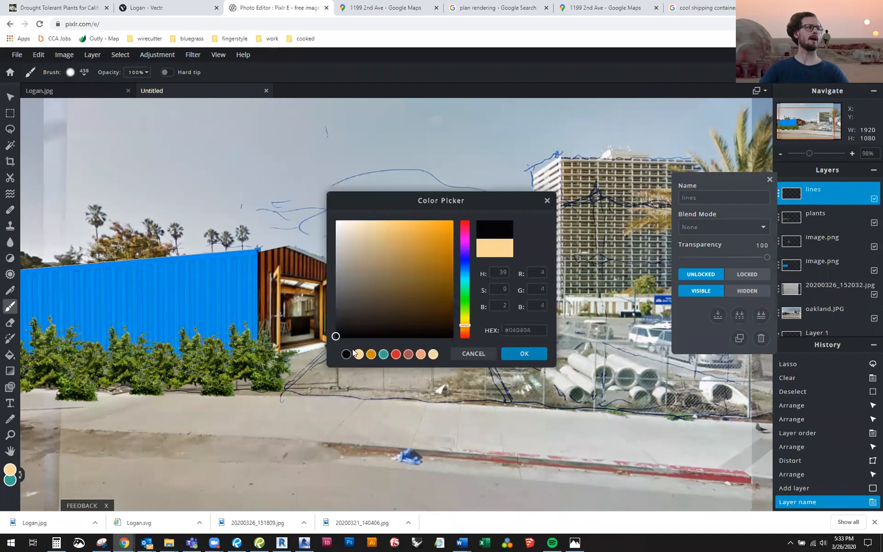
left_click(346, 355)
left_click(518, 355)
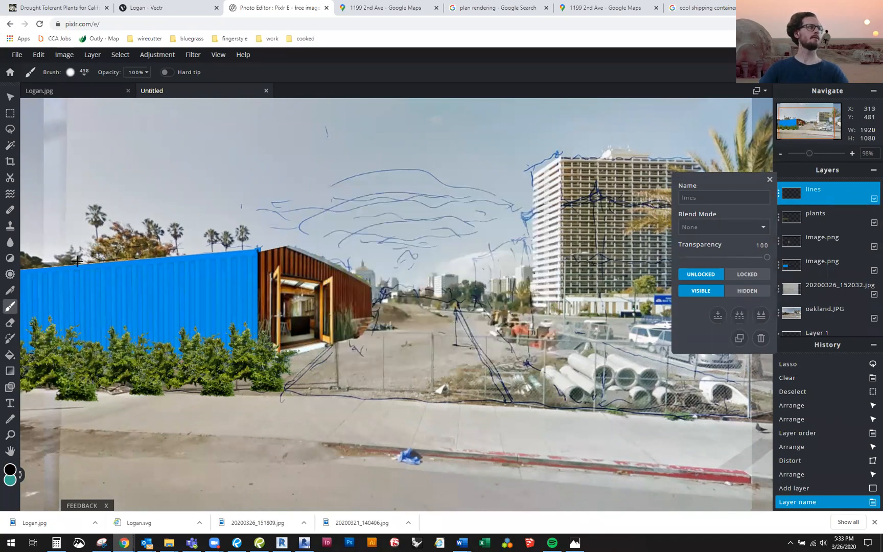
Step: Try a black brush stroke at the blue container's upper left corner with the 438 px brush and undo it
left_click_drag(157, 276, 278, 274)
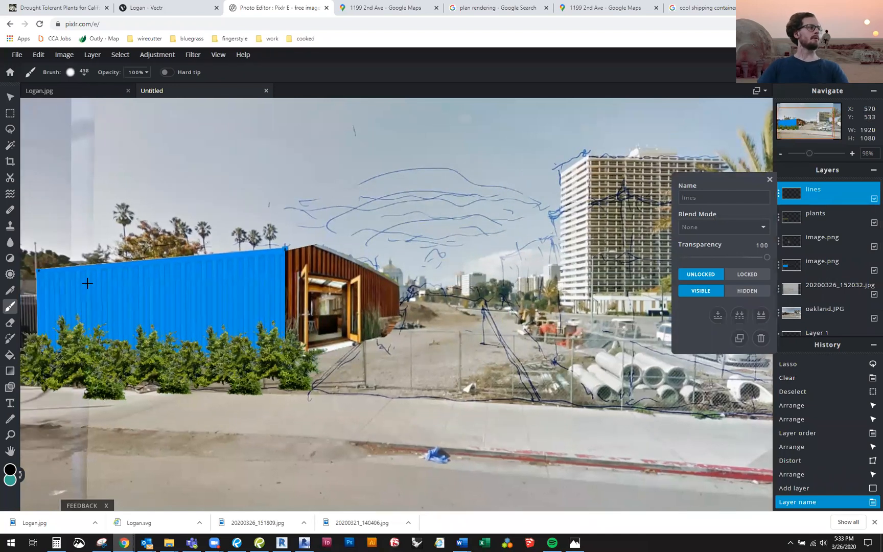
scroll(57, 286, "up", 3)
scroll(247, 288, "up", 2)
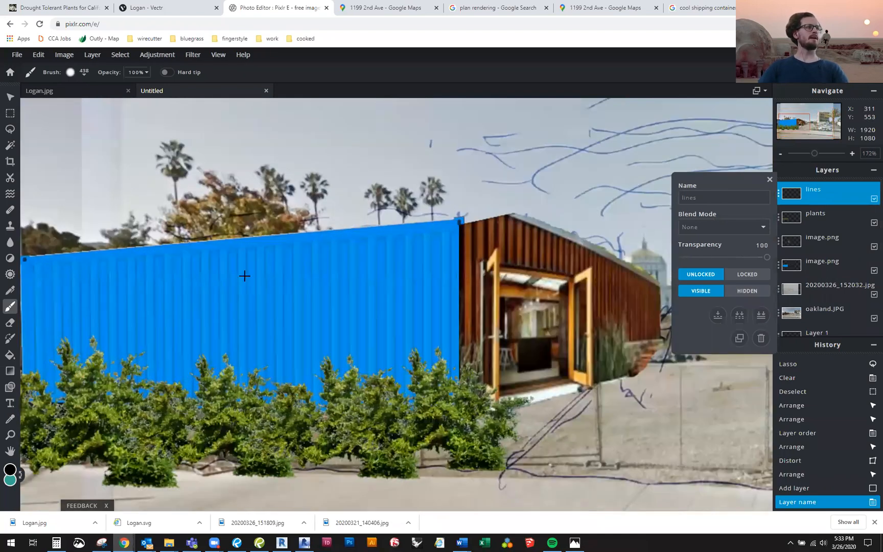
scroll(44, 252, "up", 1)
left_click_drag(43, 255, 88, 253)
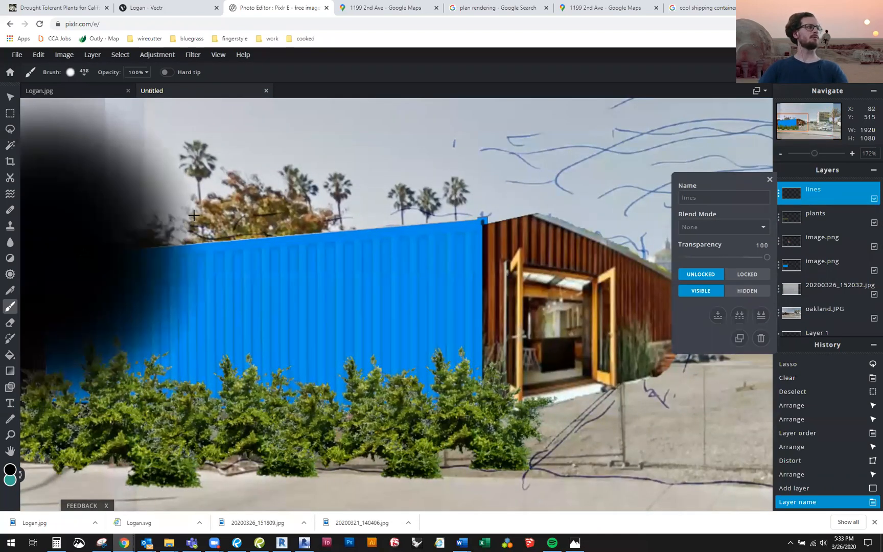
key("ctrl+z")
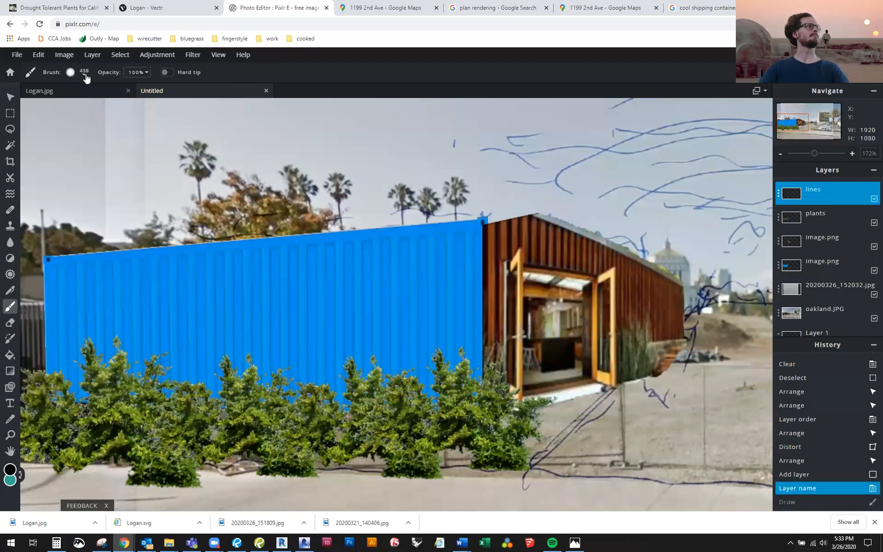
Step: Reduce the brush size to 13 px
left_click(85, 74)
left_click_drag(209, 111, 175, 114)
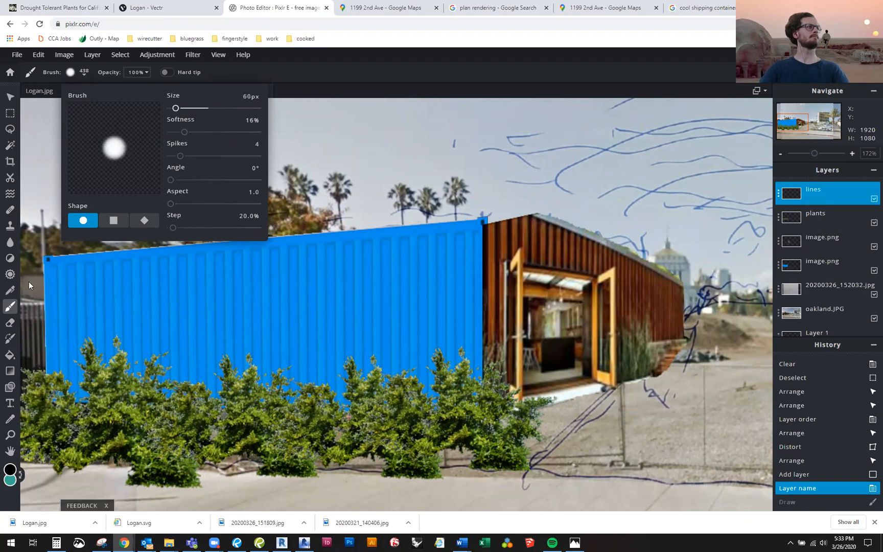
left_click(37, 253)
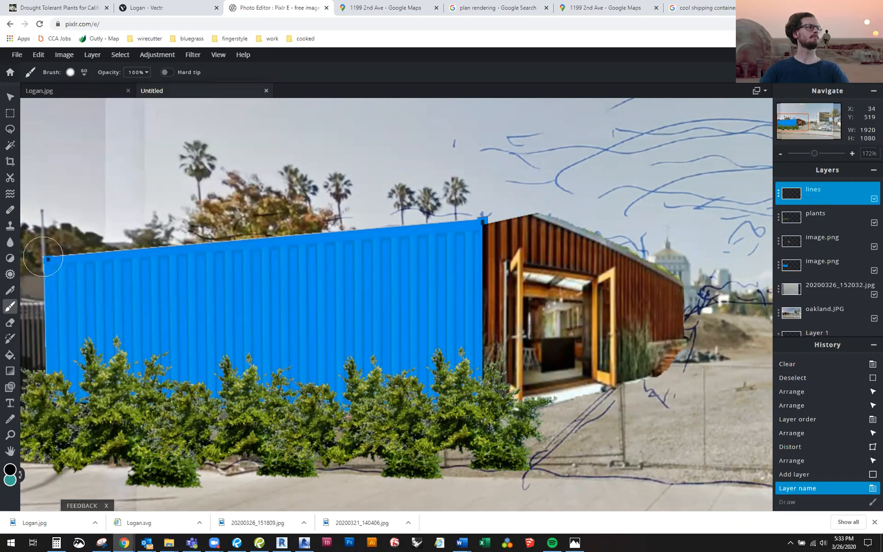
left_click(85, 75)
mouse_move(185, 134)
left_mouse_down()
mouse_move(175, 132)
mouse_move(172, 112)
left_mouse_up()
Step: Try a partly freehand black line along the blue container's top edge and revert to the state before its strokes
left_click_drag(44, 258, 299, 234)
left_click(484, 217, "shift")
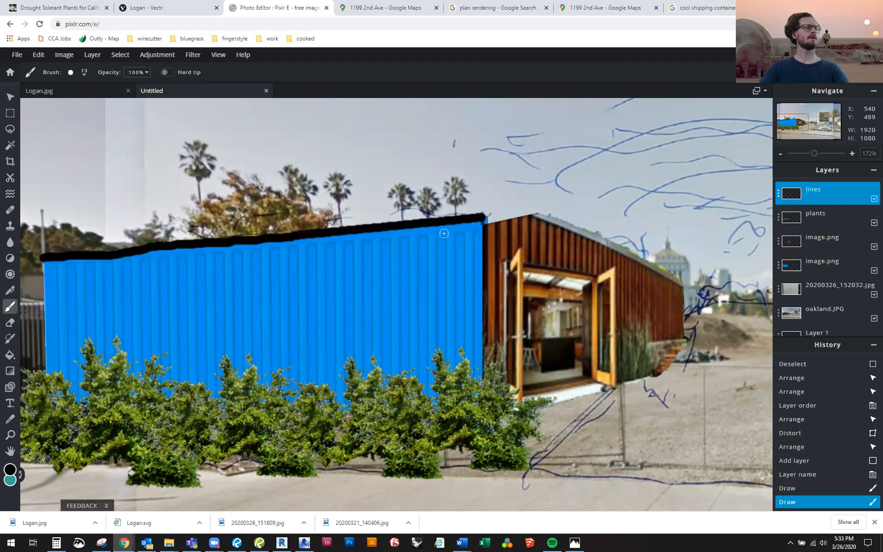
left_click(796, 487)
left_click(803, 473)
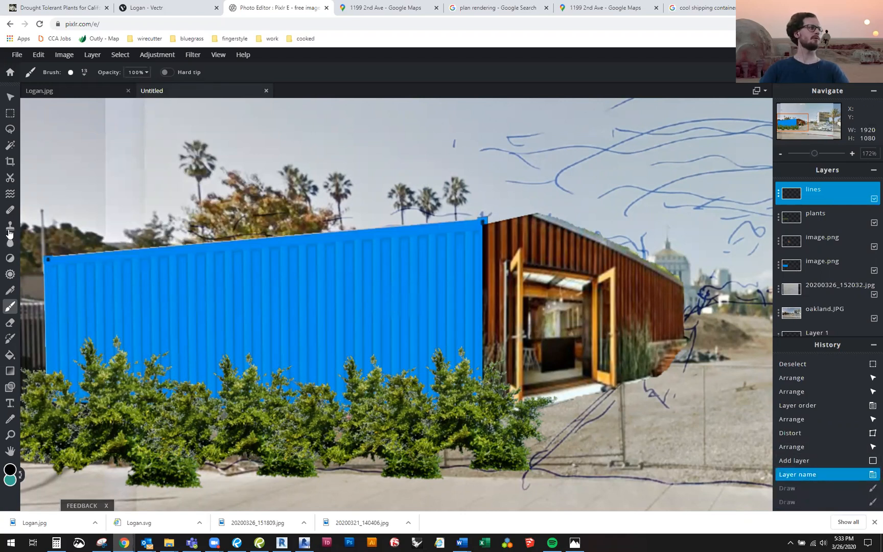
Step: Draw straight 13 px black lines along the blue container's top edge and the container home's receding roofline
left_click(46, 257)
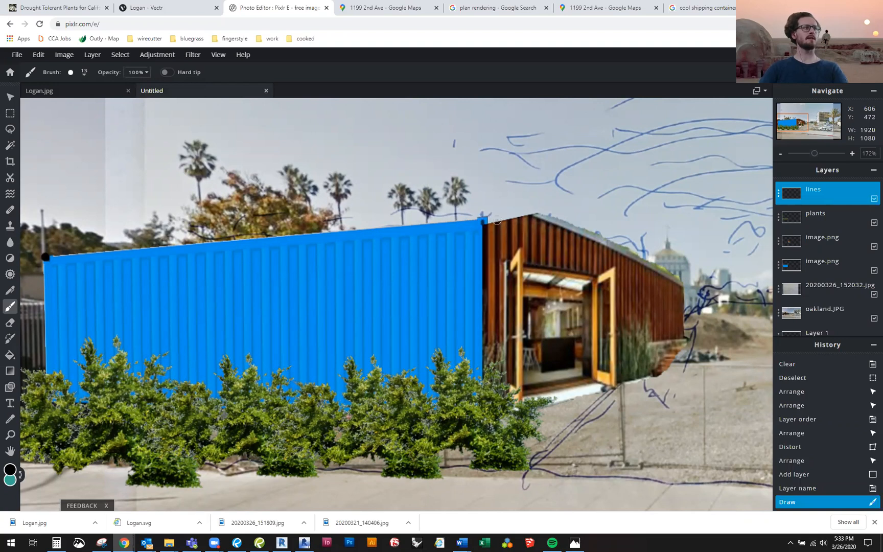
left_click(482, 218, "shift")
left_click_drag(583, 255, 433, 244)
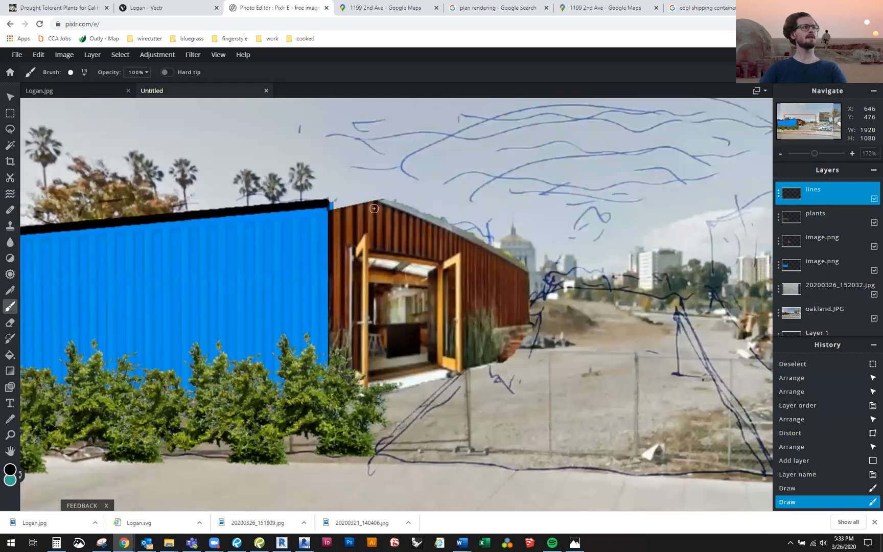
left_click(328, 200)
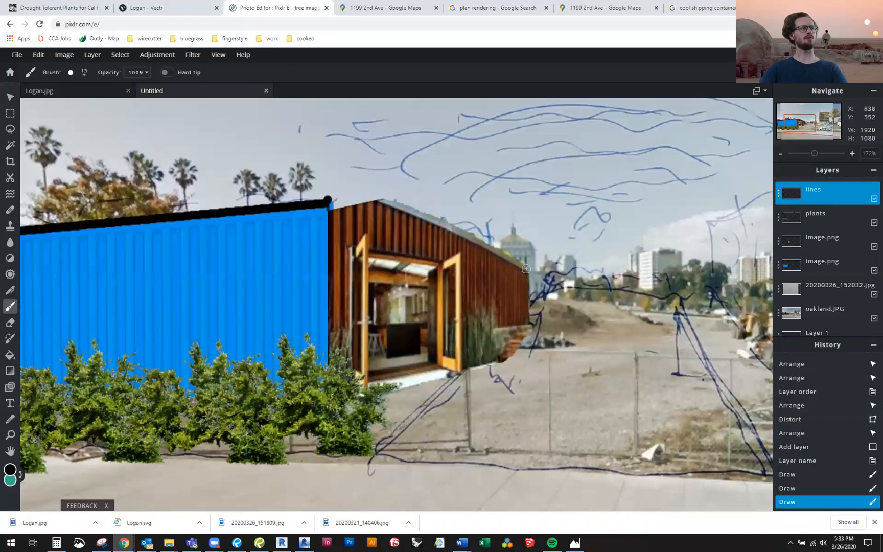
left_click(528, 270, "shift")
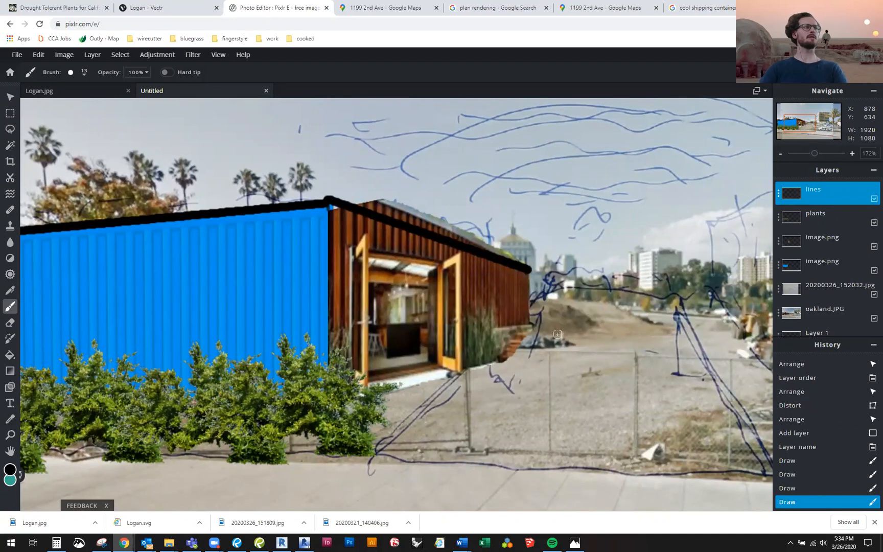
Step: Erase the part of the container home's roof above the black line on its image layer with a 44 px eraser
scroll(504, 267, "up", 3)
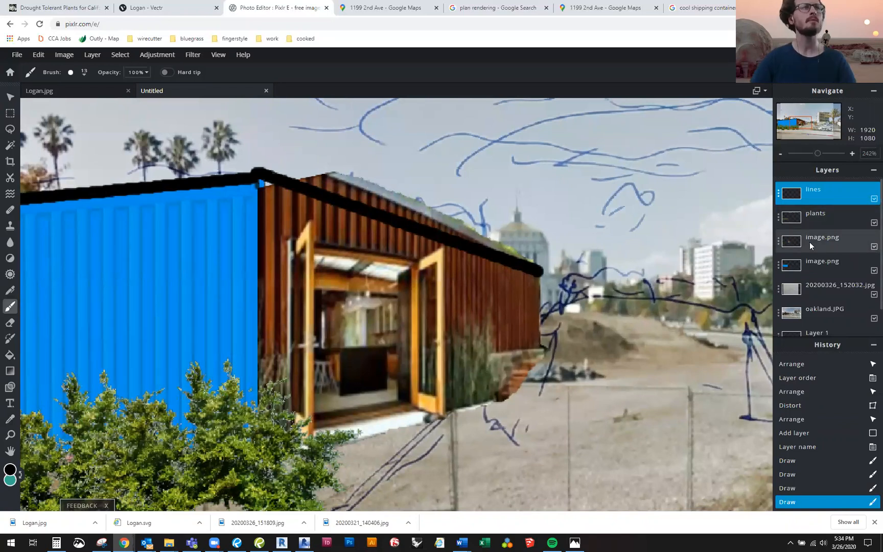
left_click(873, 246)
left_click(874, 247)
left_click(844, 240)
key("e")
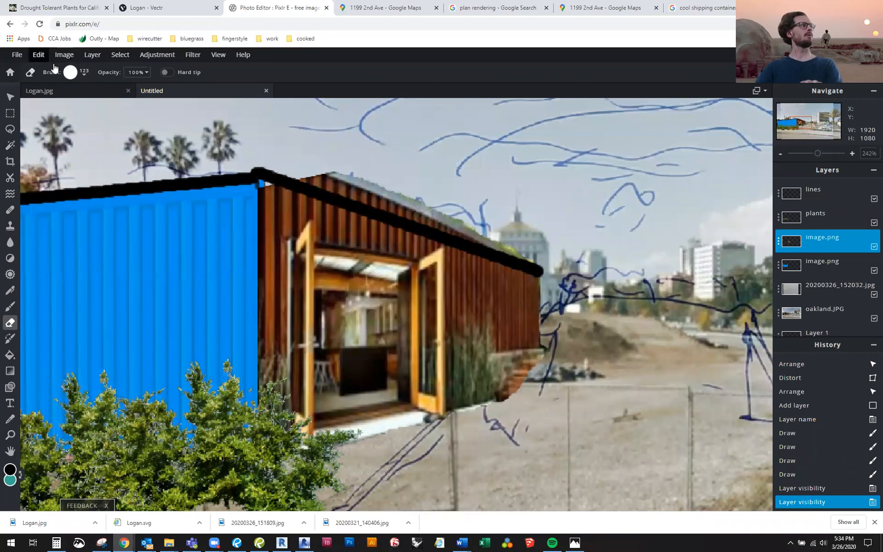
left_click(85, 76)
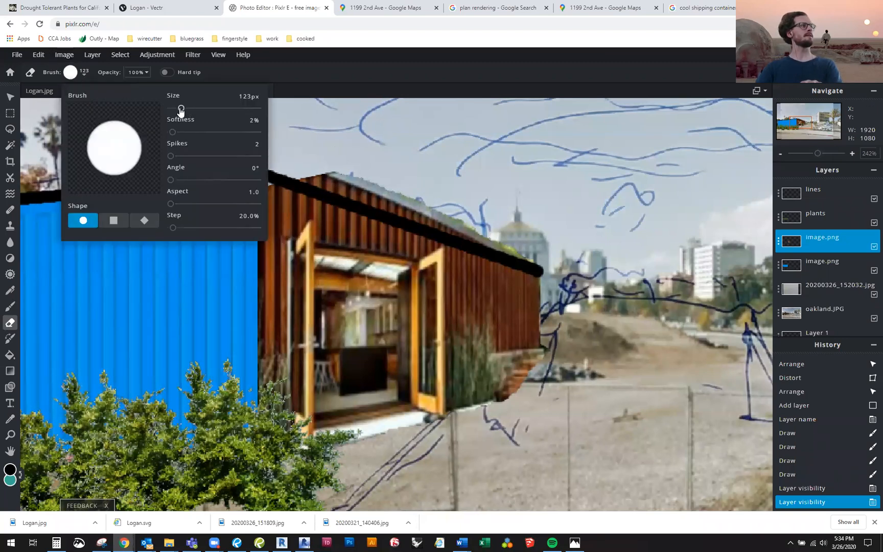
left_click_drag(180, 110, 174, 110)
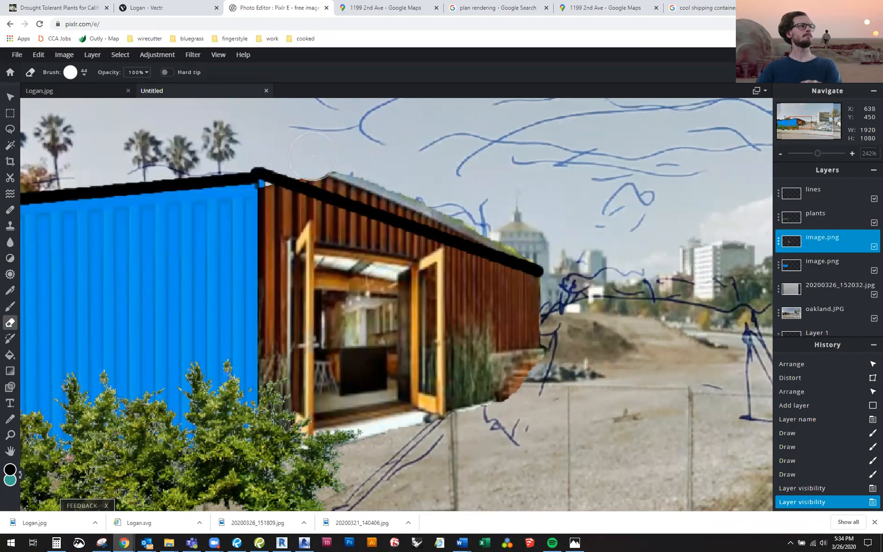
left_click_drag(401, 196, 541, 267)
scroll(640, 372, "down", 5)
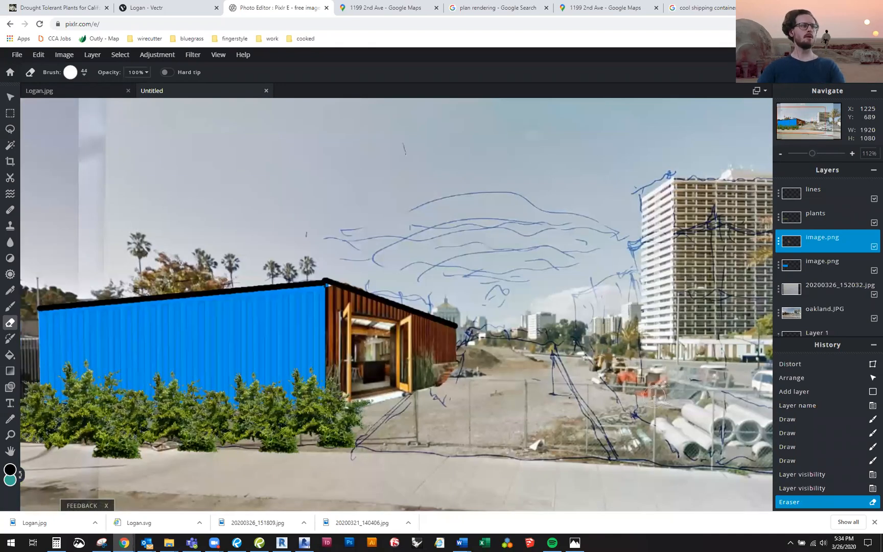
Step: Select the hand sketch layer 20200326_152032.jpg on the canvas with the Arrange tool
left_click(10, 97)
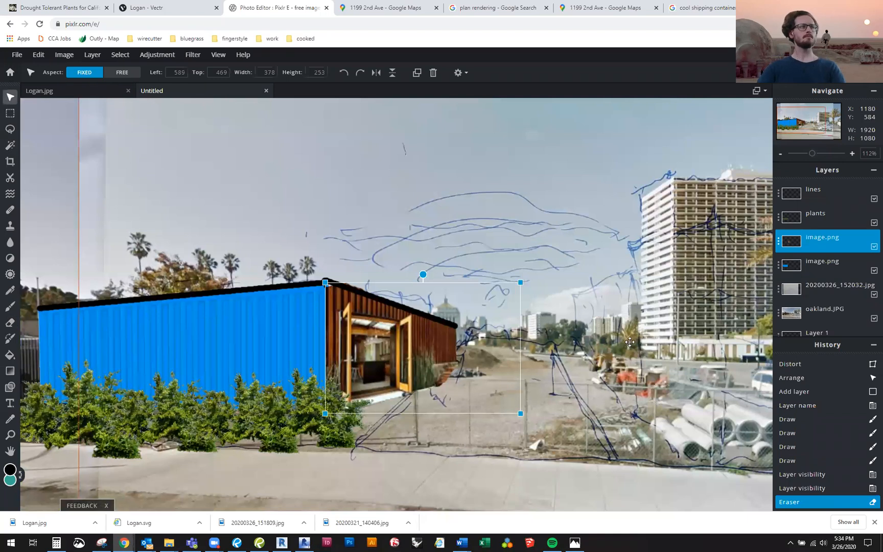
scroll(629, 342, "down", 1)
scroll(359, 329, "up", 1)
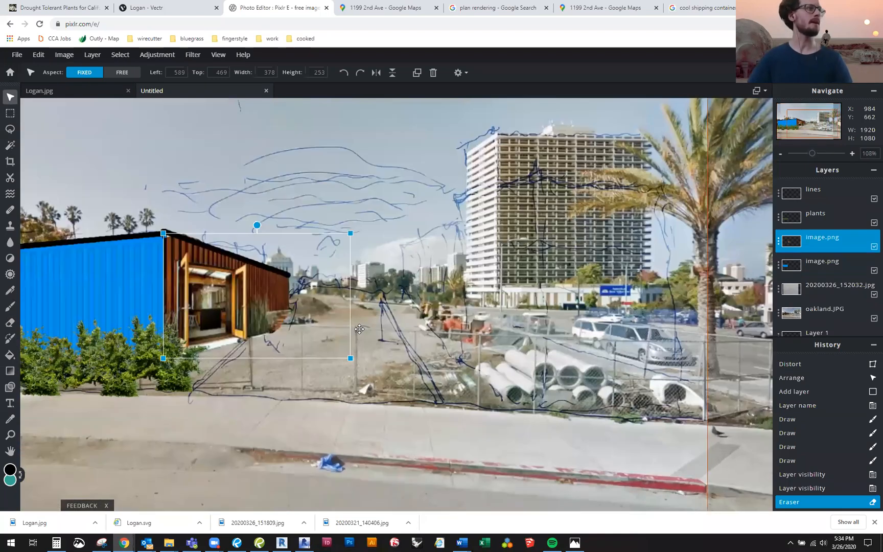
scroll(335, 351, "down", 1)
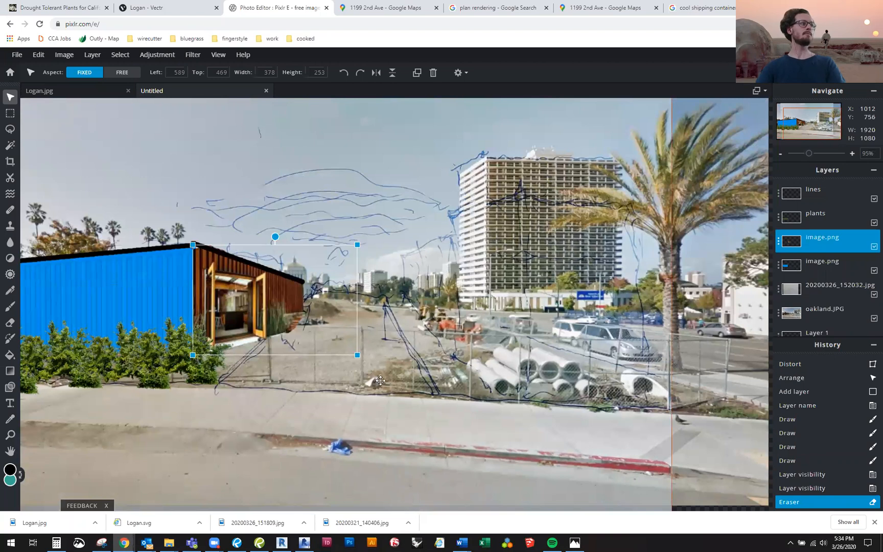
left_click_drag(364, 408, 446, 409)
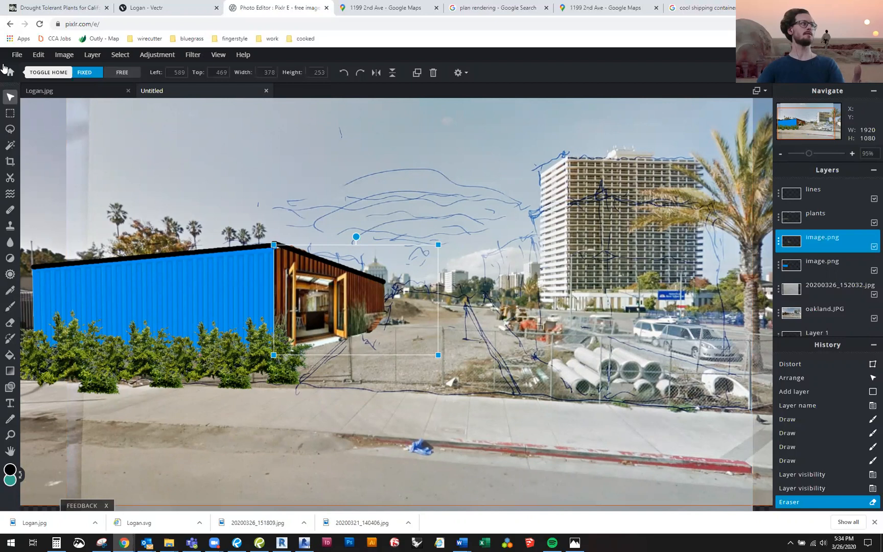
left_click(350, 391)
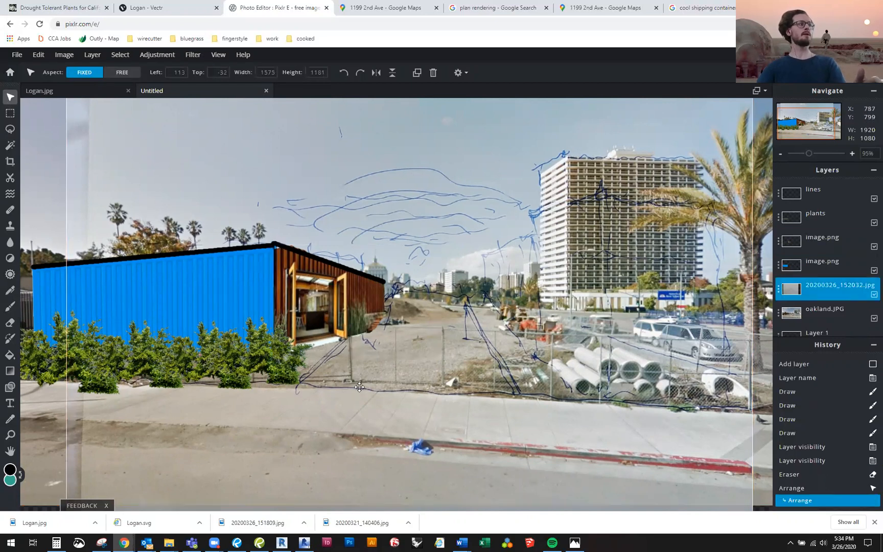
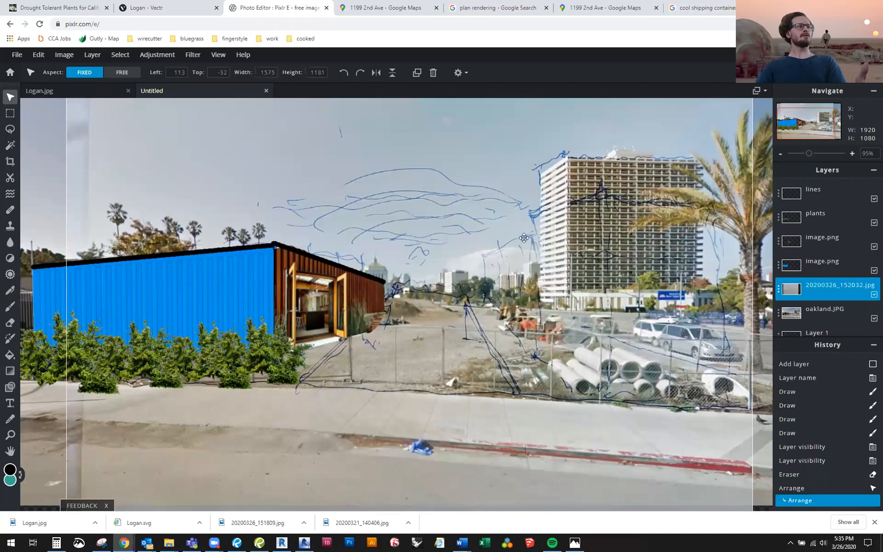
Step: Switch to the Google Images search, search for "alley pavement" and browse the results for a suitable ground surface
left_click(704, 8)
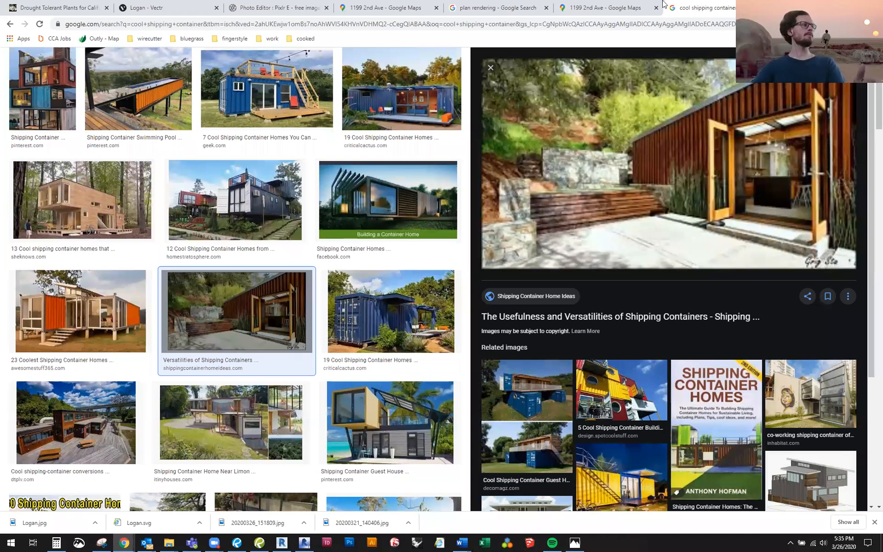
scroll(167, 75, "up", 3)
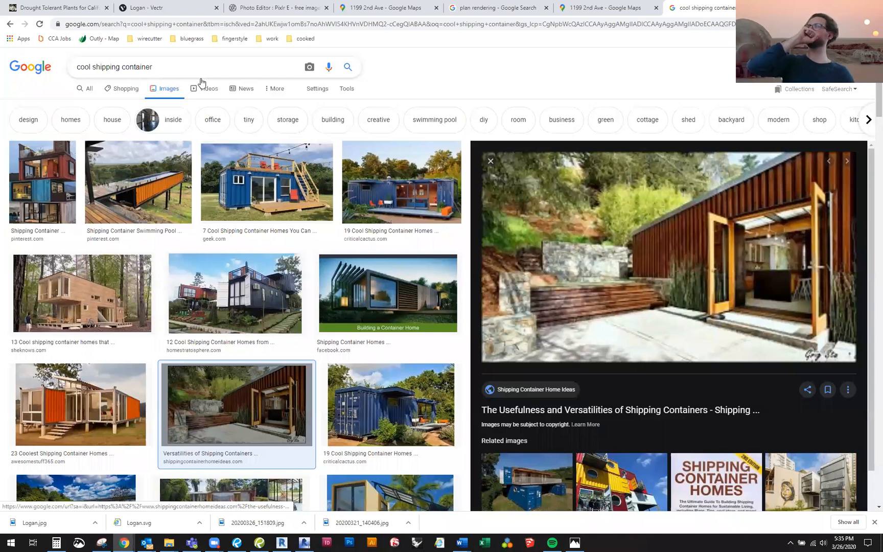
key("slash")
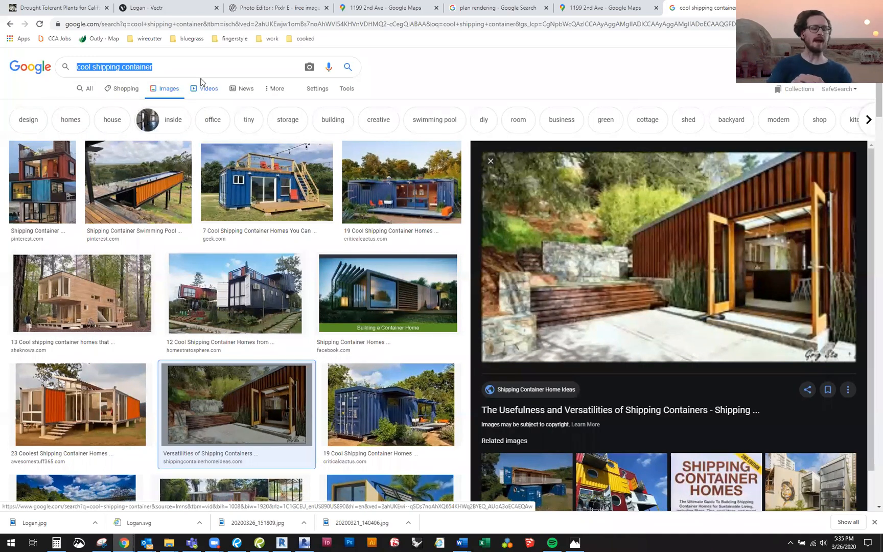
type("alley pavement")
key("Return")
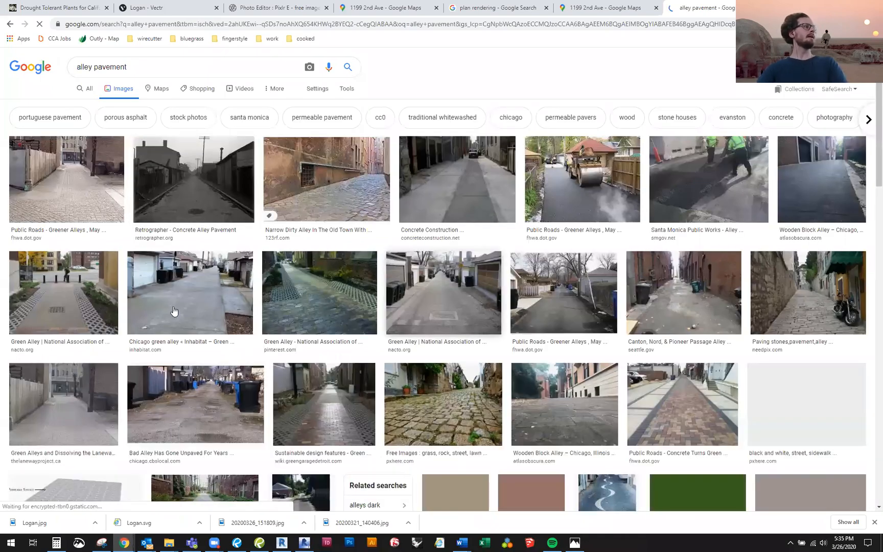
scroll(596, 364, "down", 1)
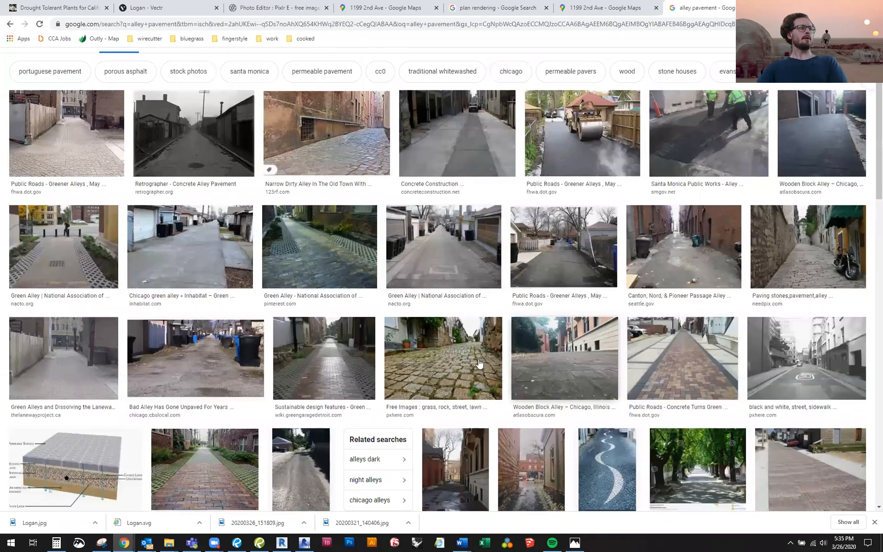
scroll(540, 385, "down", 4)
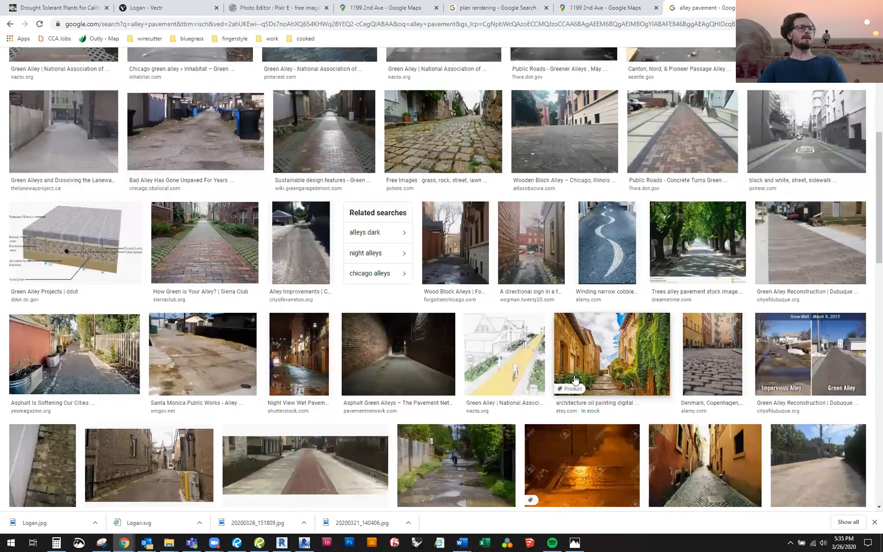
scroll(693, 218, "up", 2)
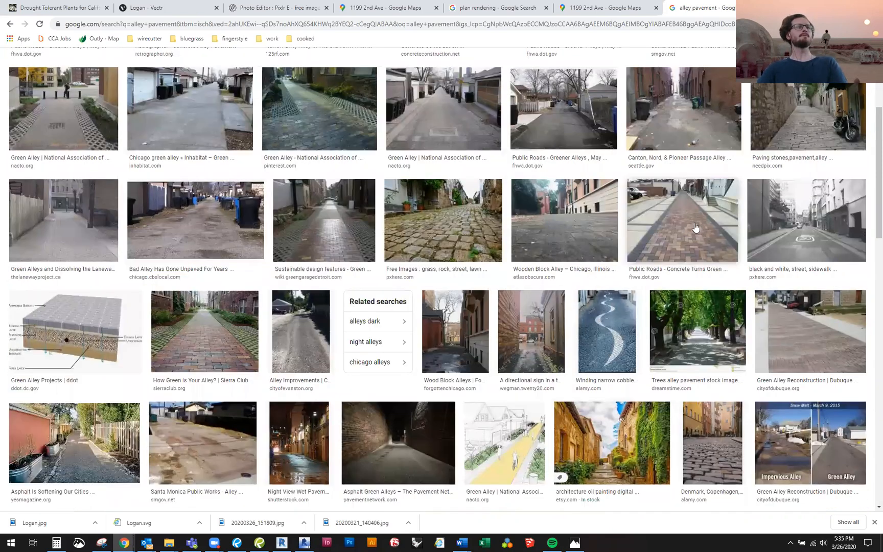
scroll(650, 335, "down", 3)
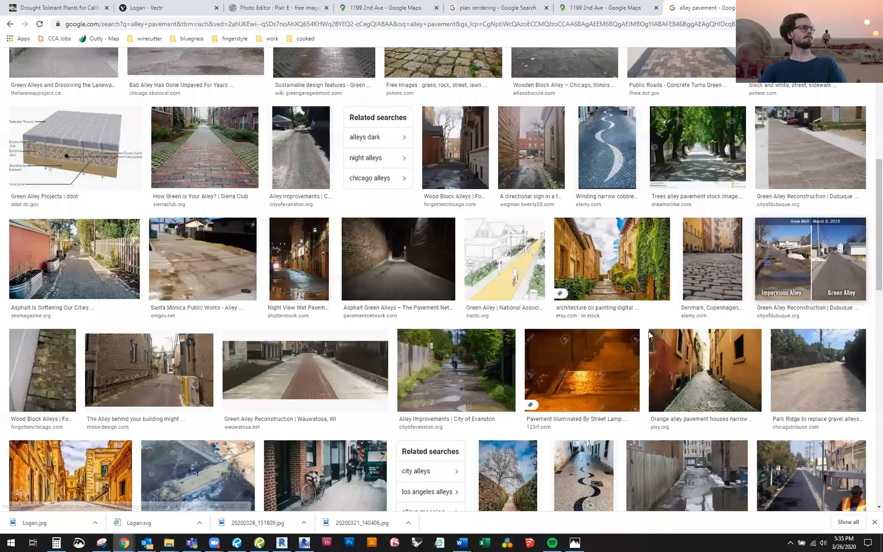
scroll(684, 279, "up", 7)
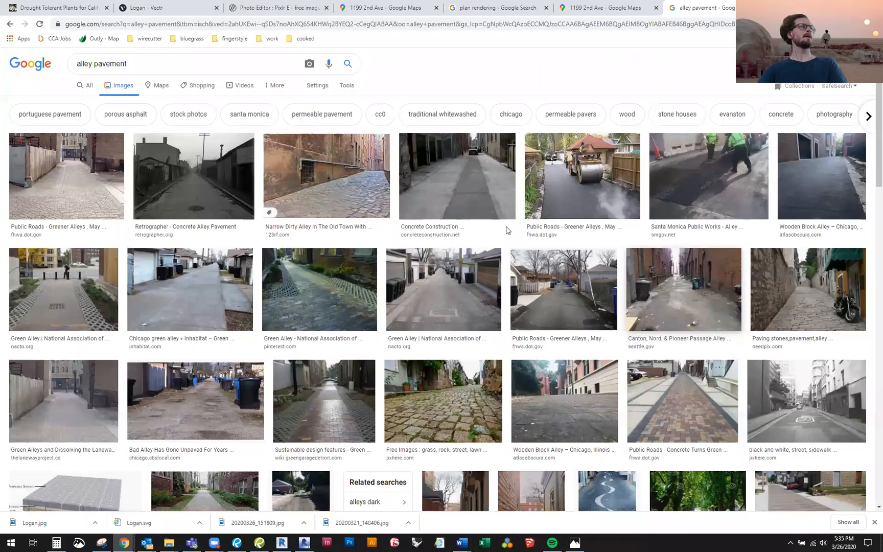
Step: Refine the image search to "alley pavement texture" and preview the reddish cobblestone and stone street road pavement images
left_click(162, 70)
type("texture")
key("Return")
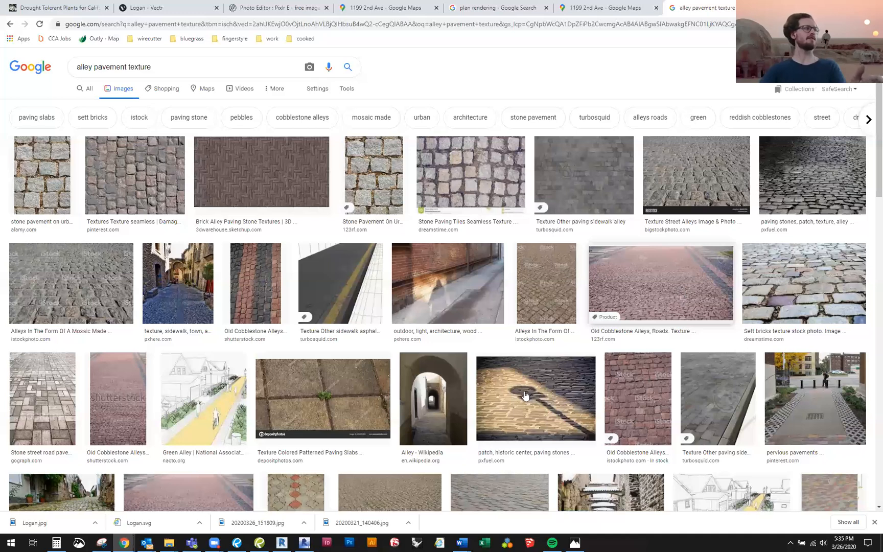
scroll(560, 367, "down", 3)
scroll(676, 271, "up", 3)
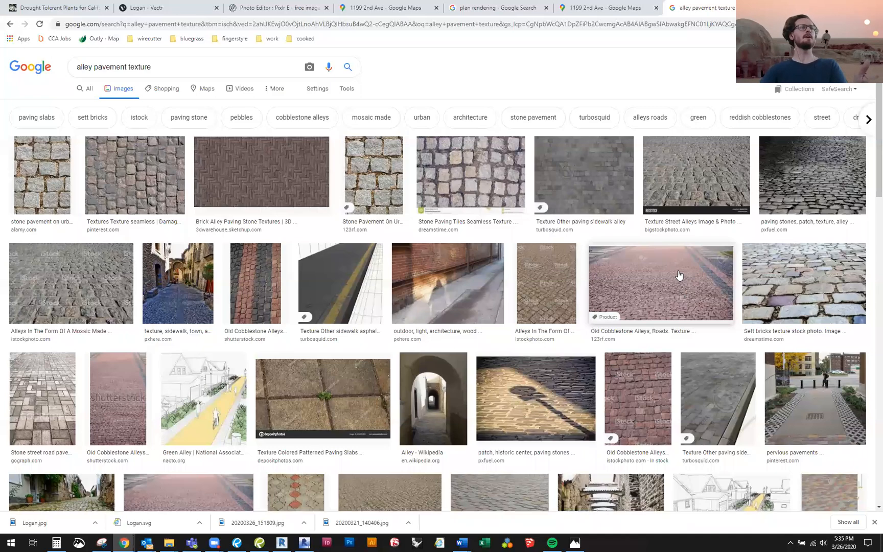
left_click(676, 269)
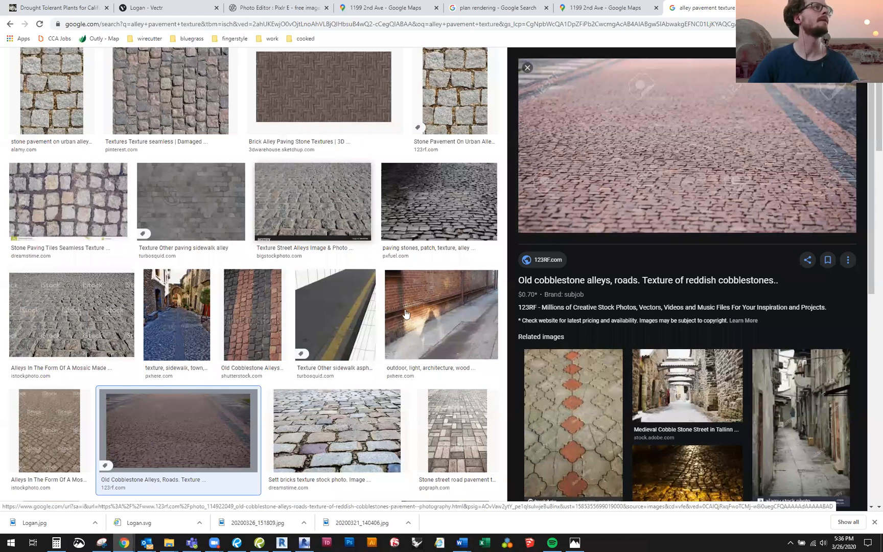
scroll(448, 163, "down", 5)
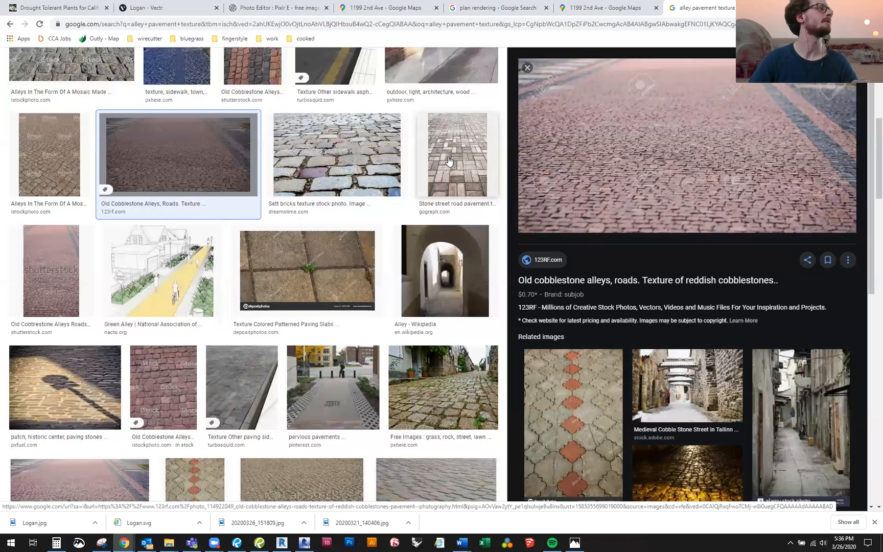
left_click(481, 215)
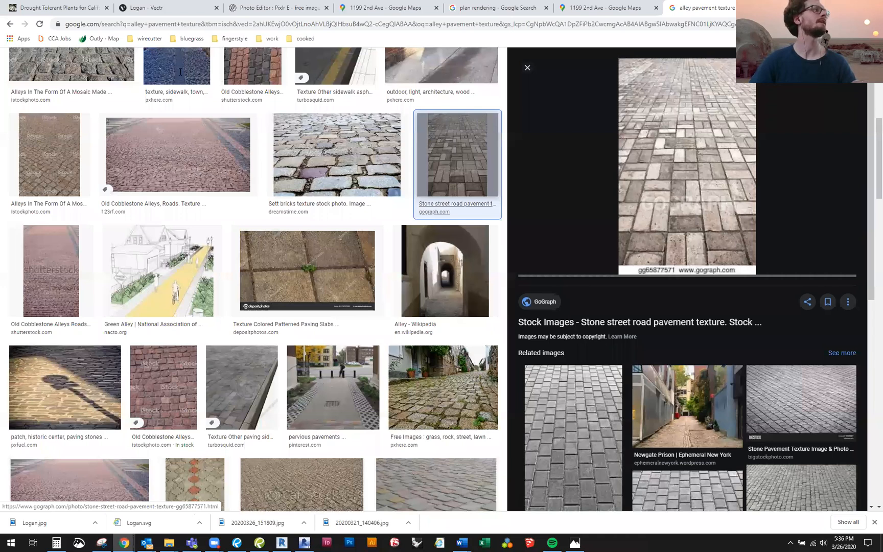
Step: Search Google Images for "brick pavement texture"
scroll(180, 71, "up", 7)
type("brick")
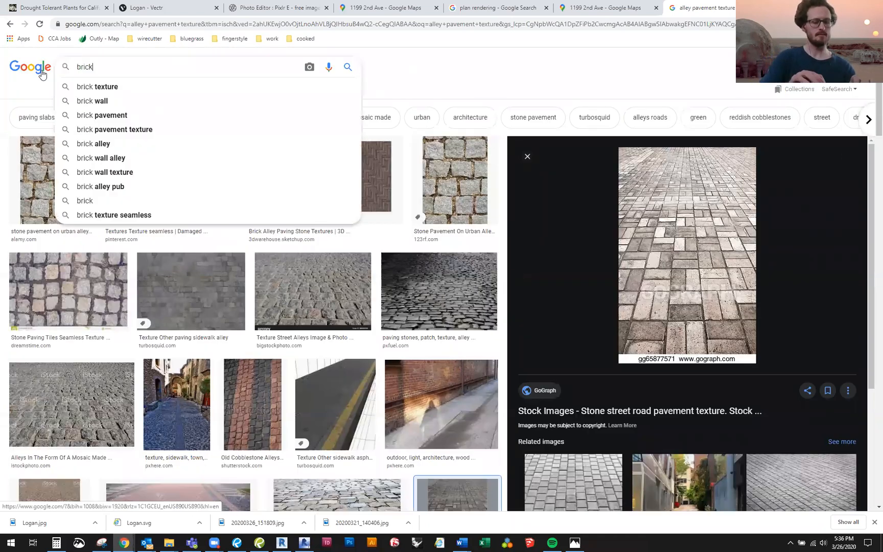
type(" pavement texture")
key("Return")
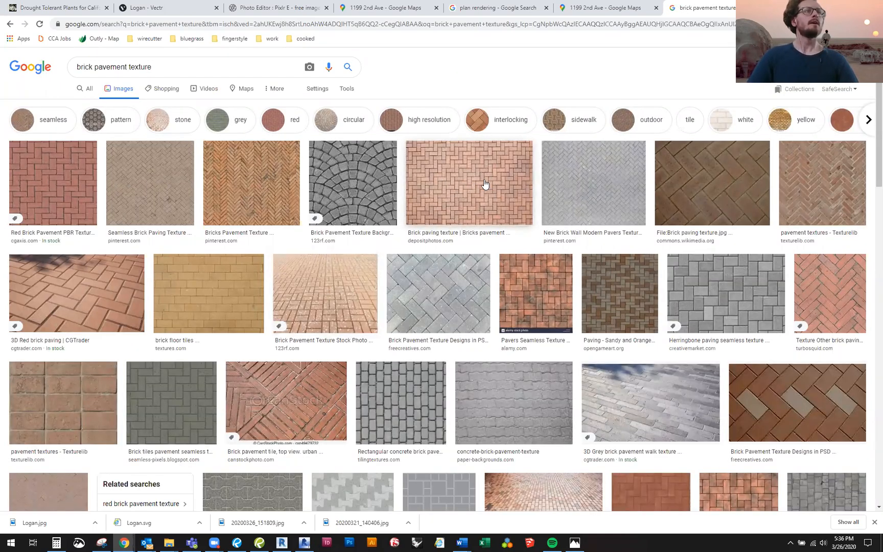
Step: Copy the Depositphotos brick paving texture image and switch back to the Pixlr E collage
left_click(468, 175)
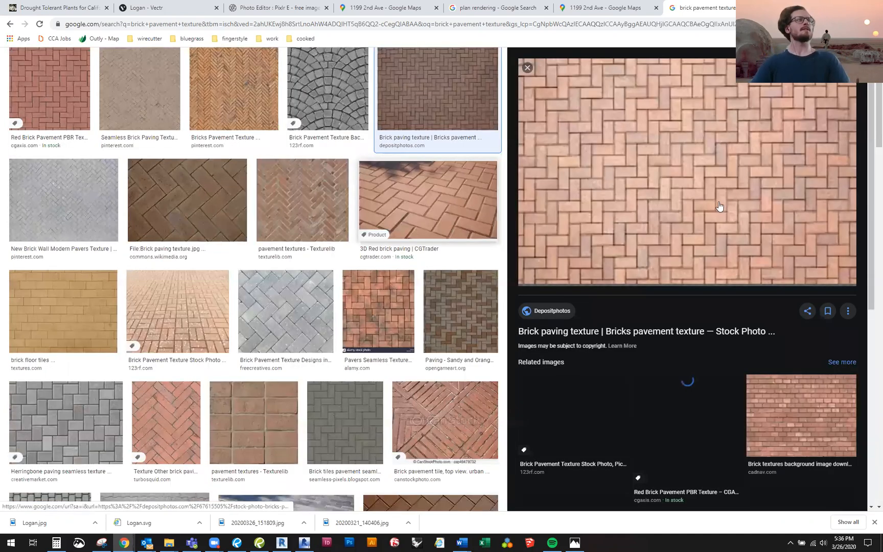
right_click(658, 190)
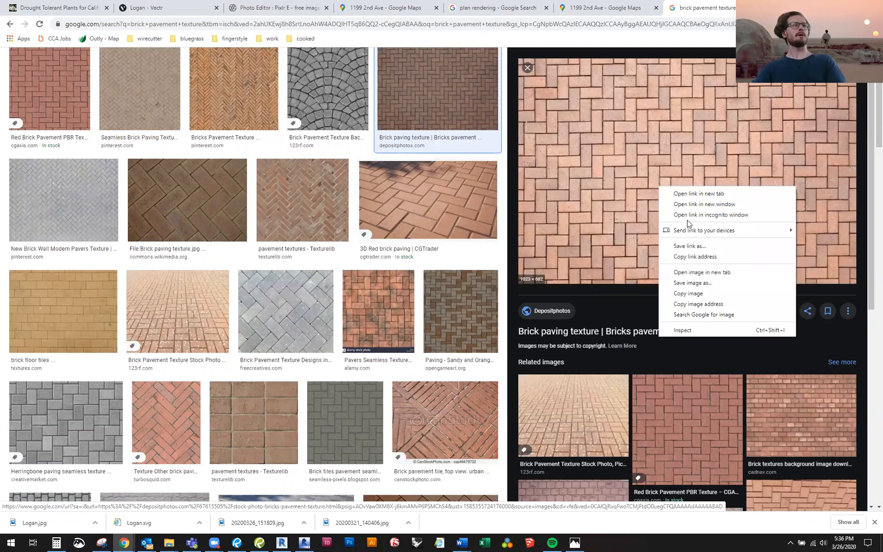
left_click(686, 295)
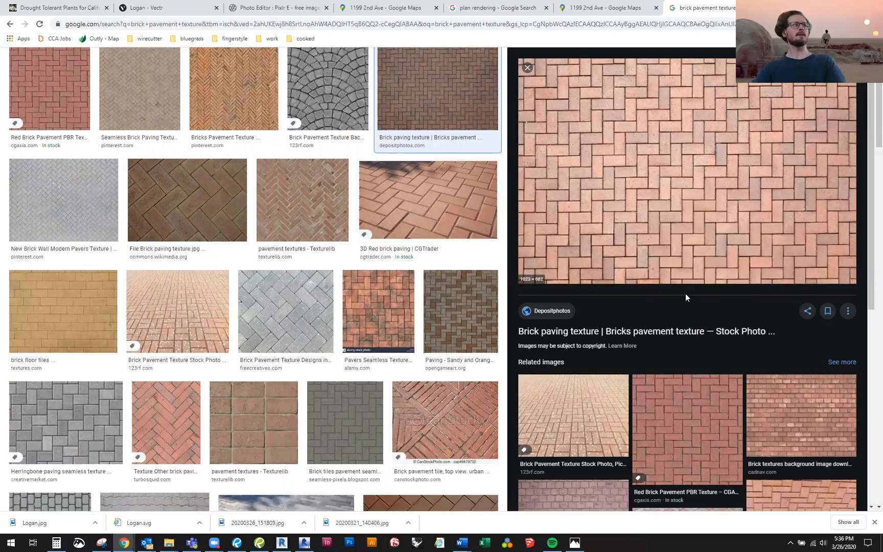
left_click(260, 8)
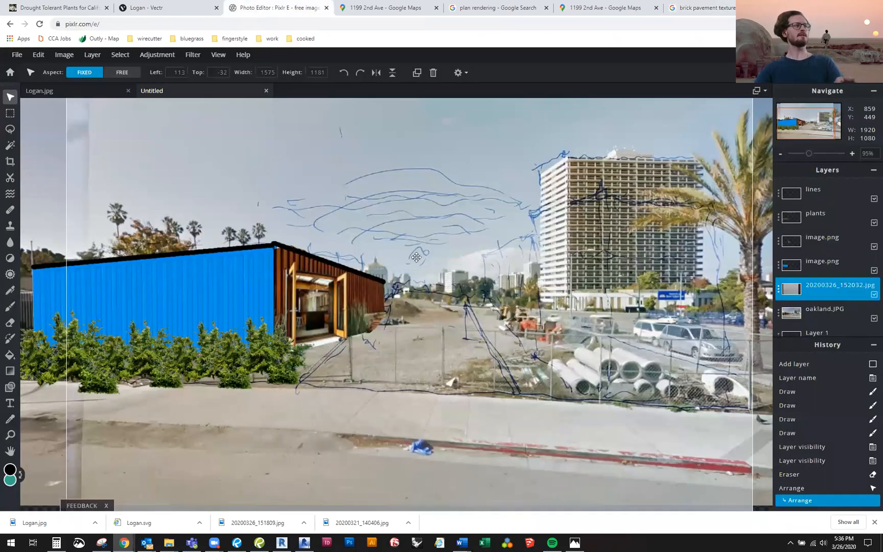
Step: Paste the brick paving texture into the collage, shrink it and rotate it about a quarter turn above the walkway area
key("ctrl+v")
left_click_drag(277, 377, 299, 374)
left_click_drag(225, 417, 412, 352)
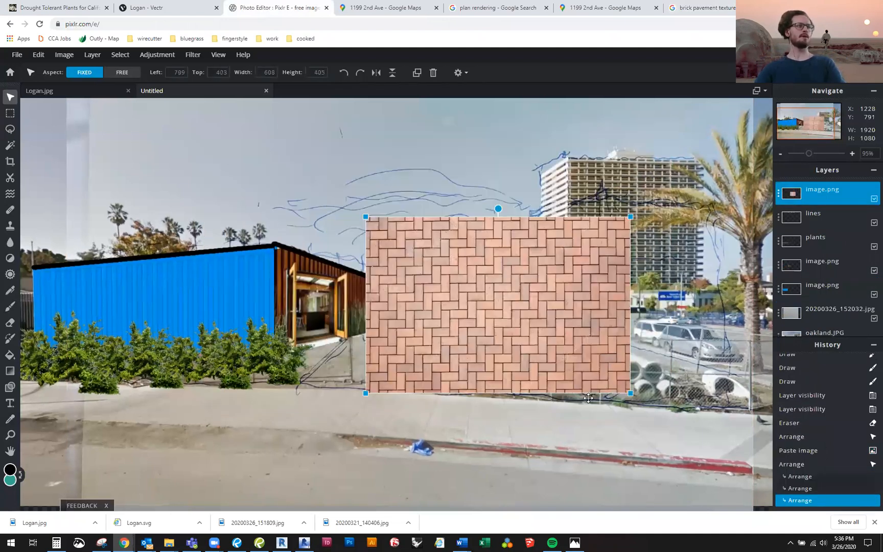
left_click_drag(498, 208, 348, 299)
left_click_drag(422, 195, 327, 139)
left_click_drag(494, 118, 441, 116)
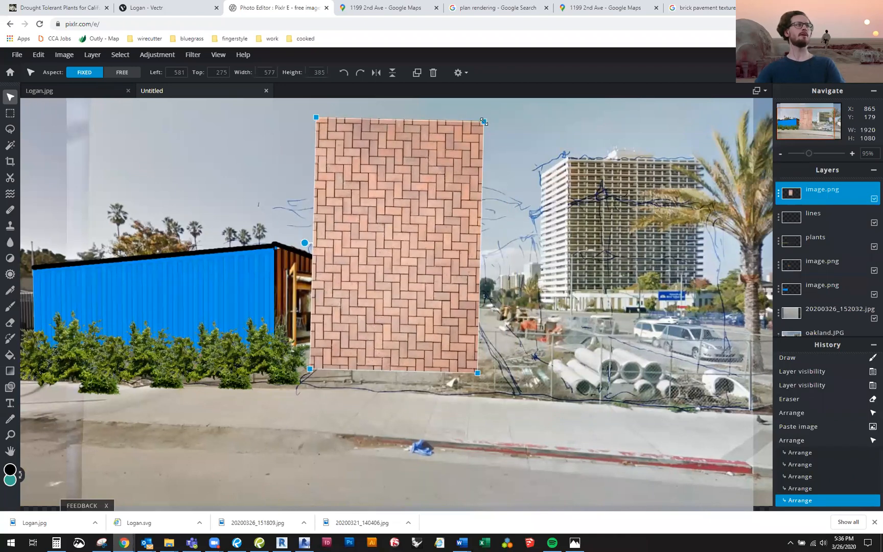
Step: Rotate the brick texture back to nearly horizontal, flatten it and place it over the sketched walkway with its lower edge along the sidewalk
left_click_drag(500, 227, 493, 206)
left_click_drag(348, 296, 414, 307)
left_click_drag(276, 282, 460, 378)
left_click_drag(480, 412, 481, 412)
mouse_move(422, 270)
left_mouse_down()
mouse_move(408, 270)
mouse_move(415, 268)
left_mouse_up()
left_click_drag(420, 328, 390, 332)
left_click_drag(463, 394, 519, 401)
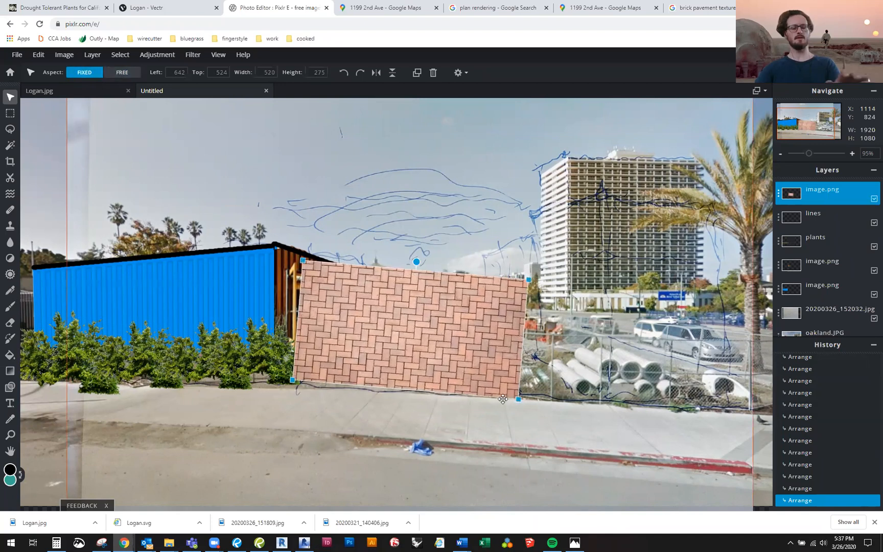
Step: Distort the brick texture's four corners into perspective so it fills the sketched walkway between the container and the lot, and apply it
left_click(39, 56)
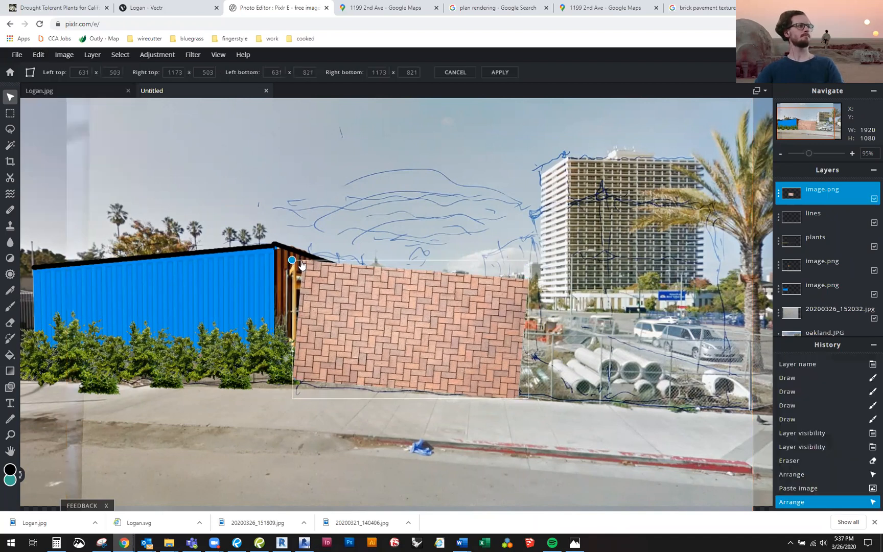
left_click_drag(294, 263, 402, 334)
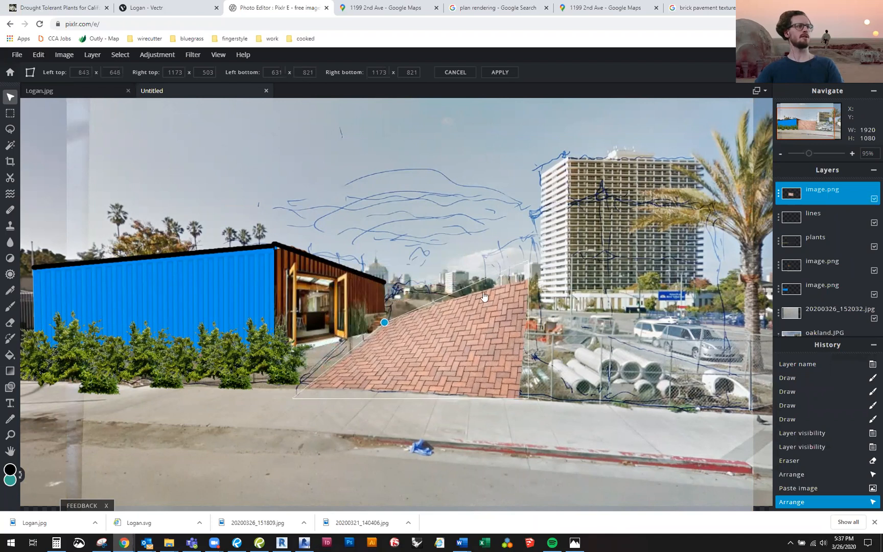
left_click_drag(528, 264, 458, 318)
left_click_drag(292, 401, 265, 392)
left_click_drag(383, 325, 446, 316)
left_click_drag(266, 390, 216, 384)
left_click_drag(403, 323, 450, 317)
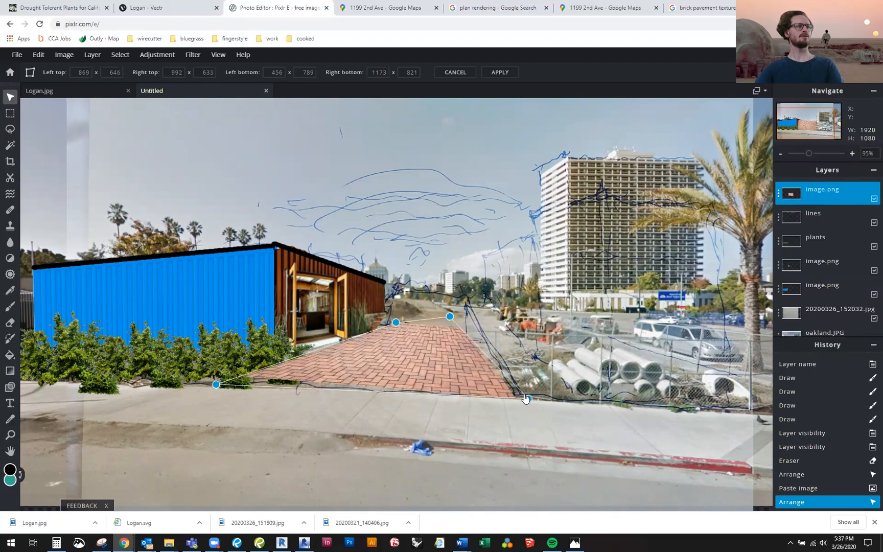
left_click_drag(527, 396, 532, 396)
left_click_drag(453, 317, 464, 319)
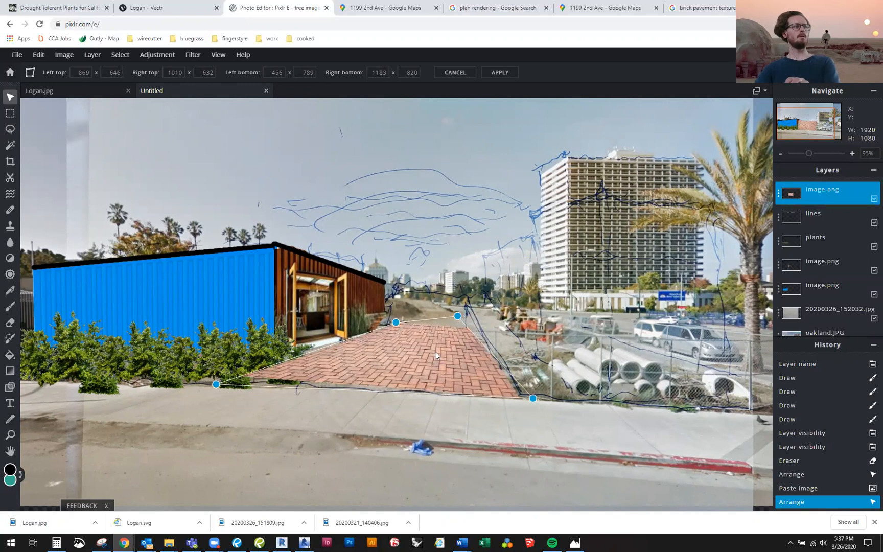
key("Return")
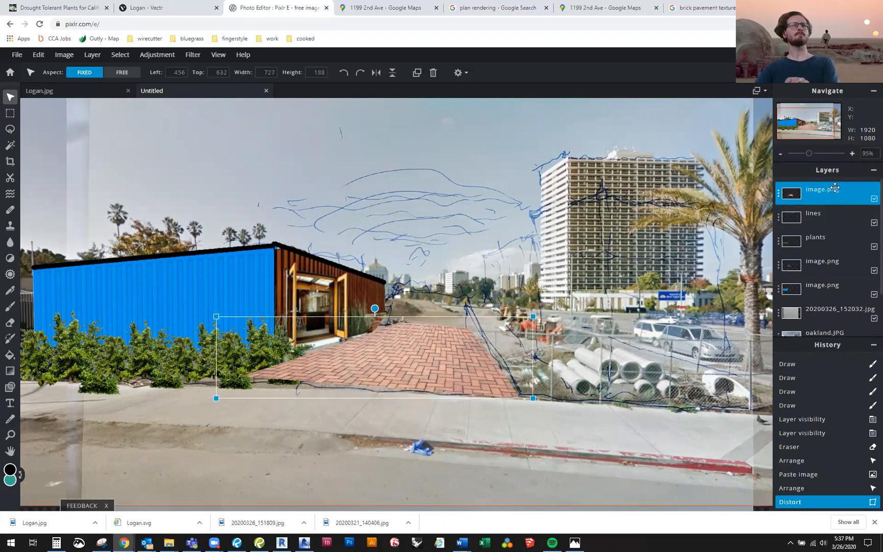
Step: Set the brick layer's transparency to 71 and nudge the paving into place
left_click(778, 193)
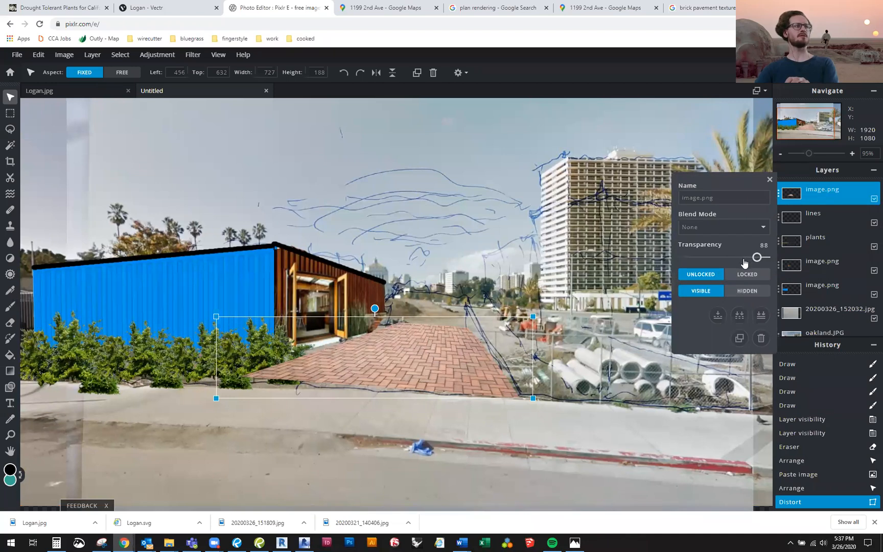
left_click_drag(744, 260, 741, 259)
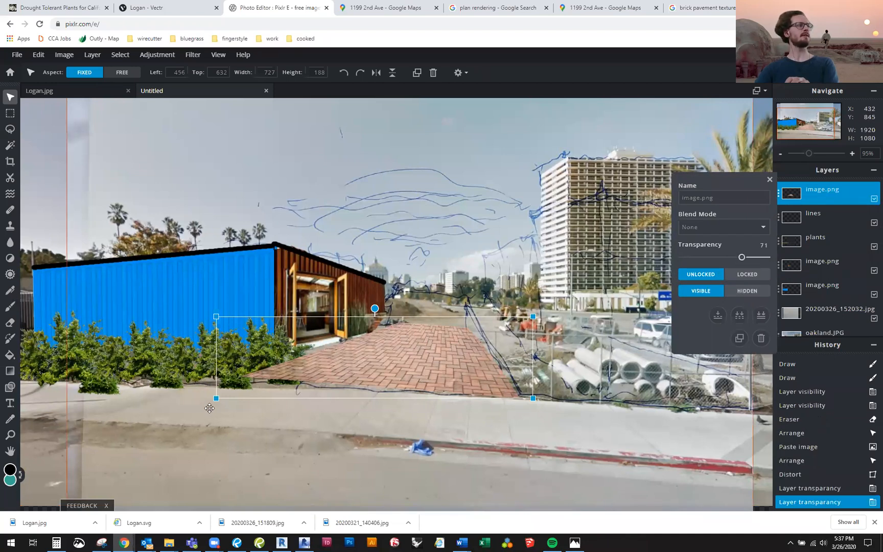
left_click(367, 367)
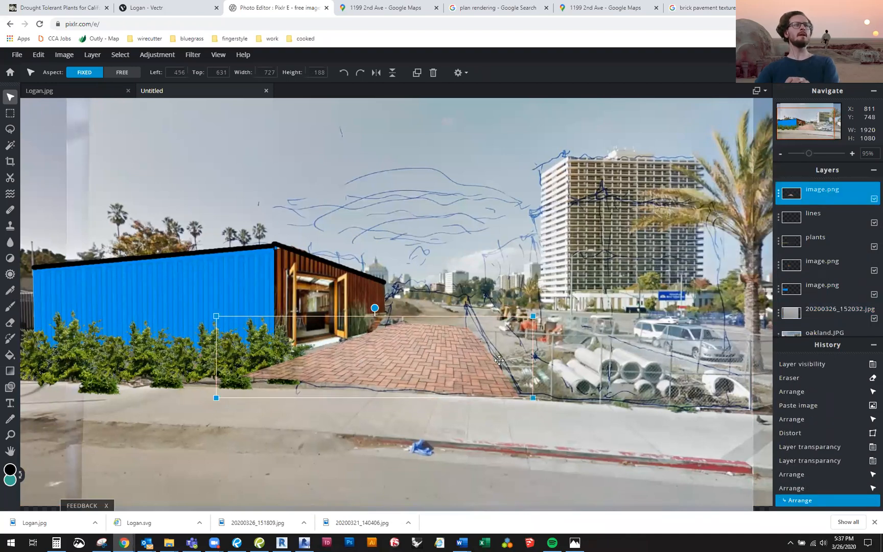
Step: Move the plants layer above the brick paving layer so the shrubs overlap the paving
left_click(814, 239)
left_click_drag(814, 239, 814, 191)
left_click(513, 394)
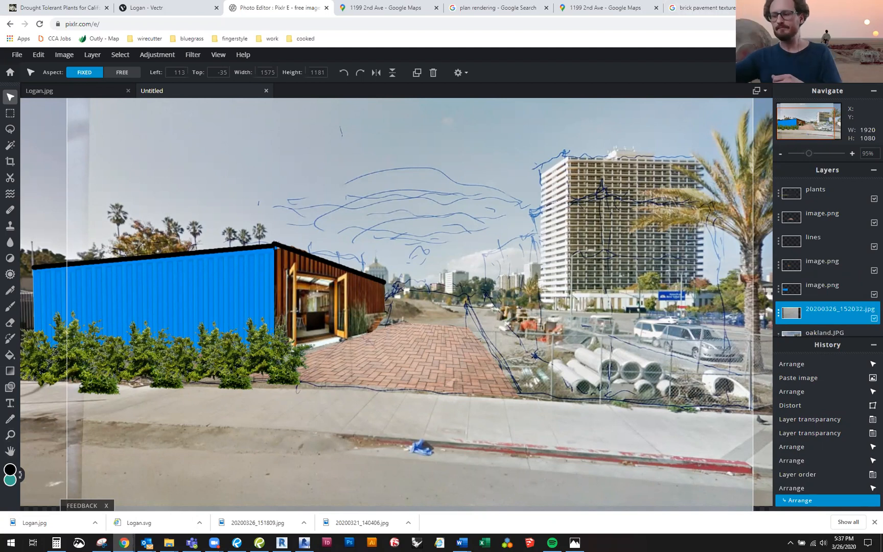
Step: Switch to the Google Images search and search for "wood canopy"
left_click(735, 7)
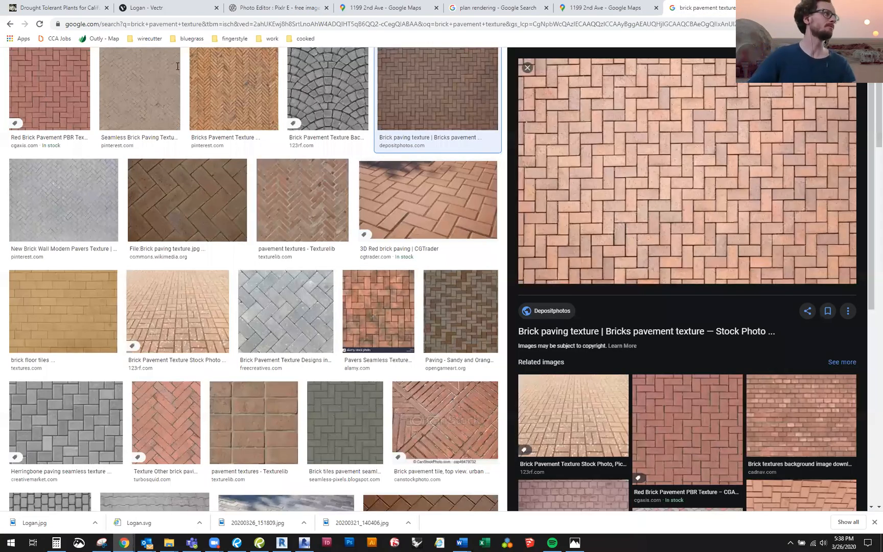
scroll(177, 66, "up", 2)
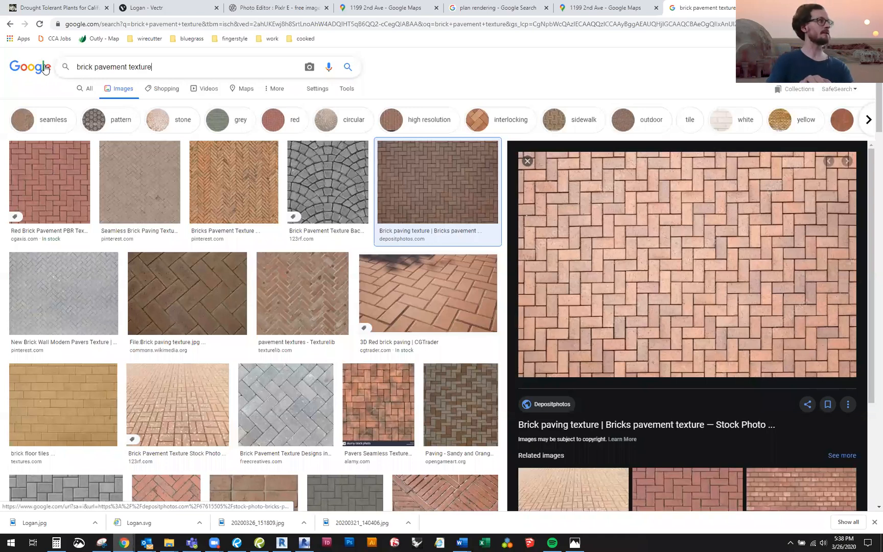
key("ctrl+a")
type("canopy")
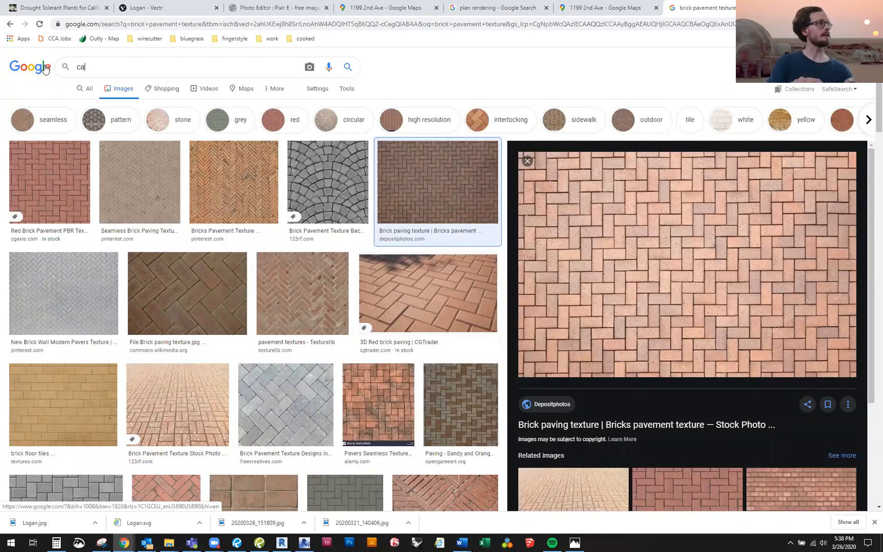
key("BackSpace")
key("BackSpace")
key("BackSpace")
key("BackSpace")
key("BackSpace")
key("BackSpace")
type("wood canopy")
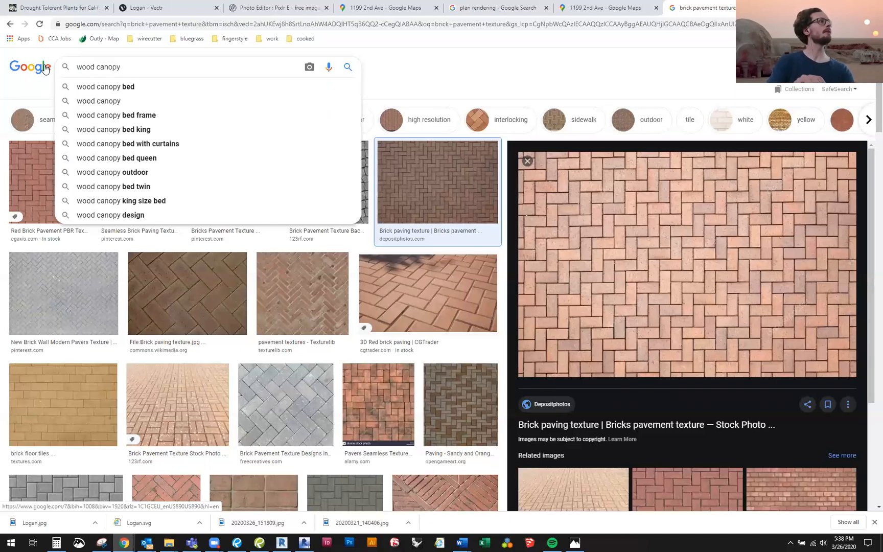
key("Return")
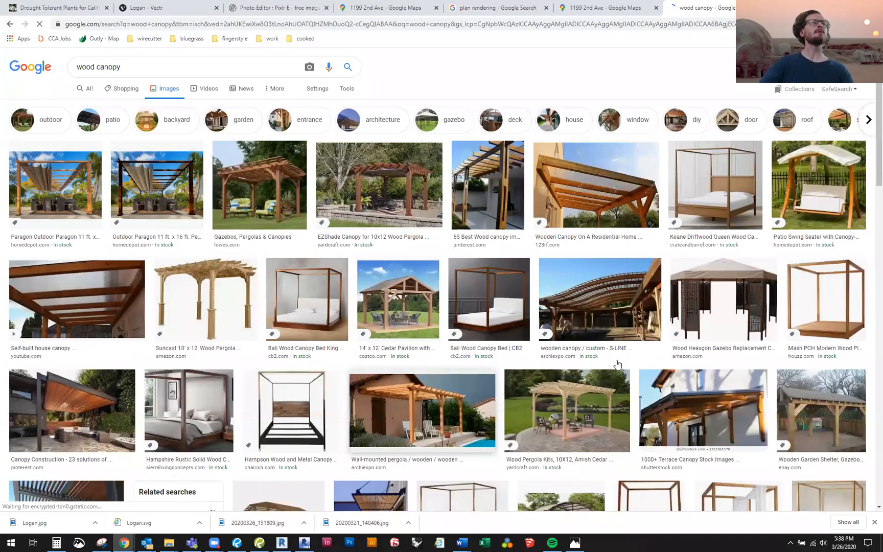
Step: Browse the results, copy the curved ArchiExpo wooden canopy image and switch back to the Pixlr E collage
scroll(389, 337, "down", 3)
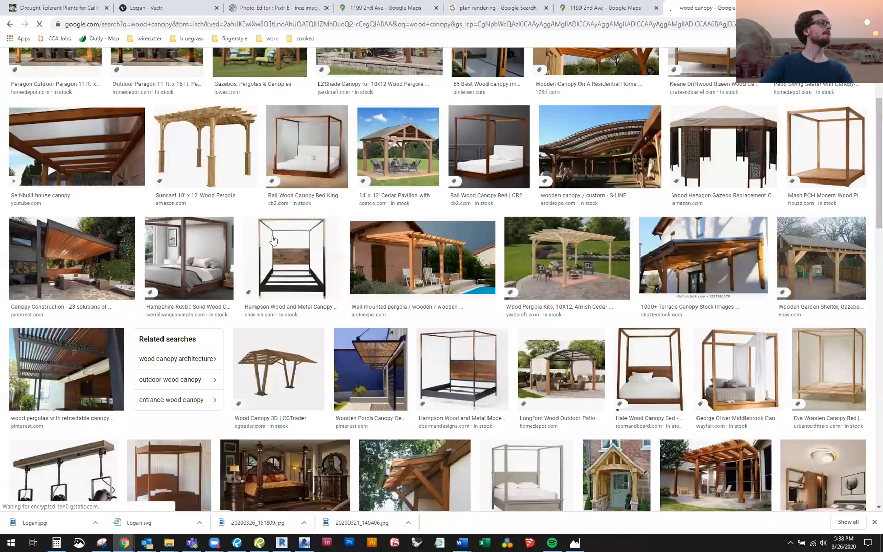
scroll(345, 359, "up", 3)
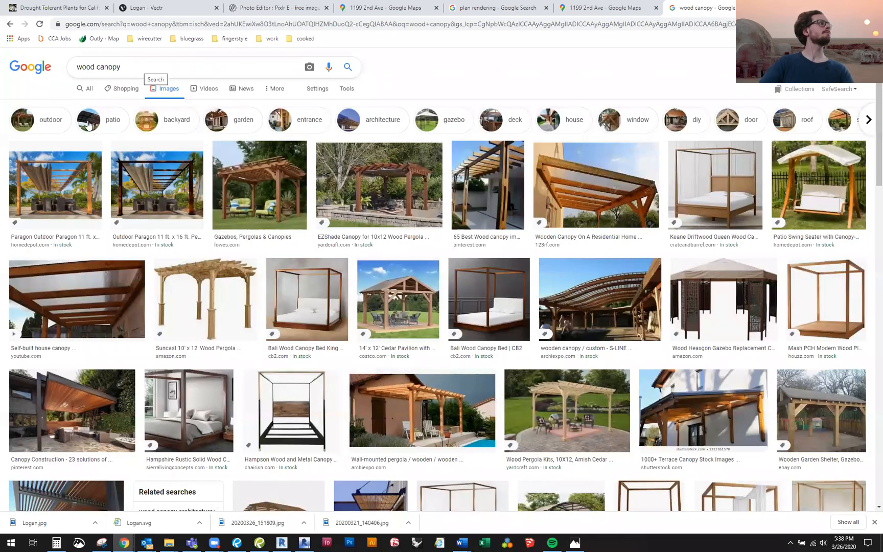
left_click(582, 305)
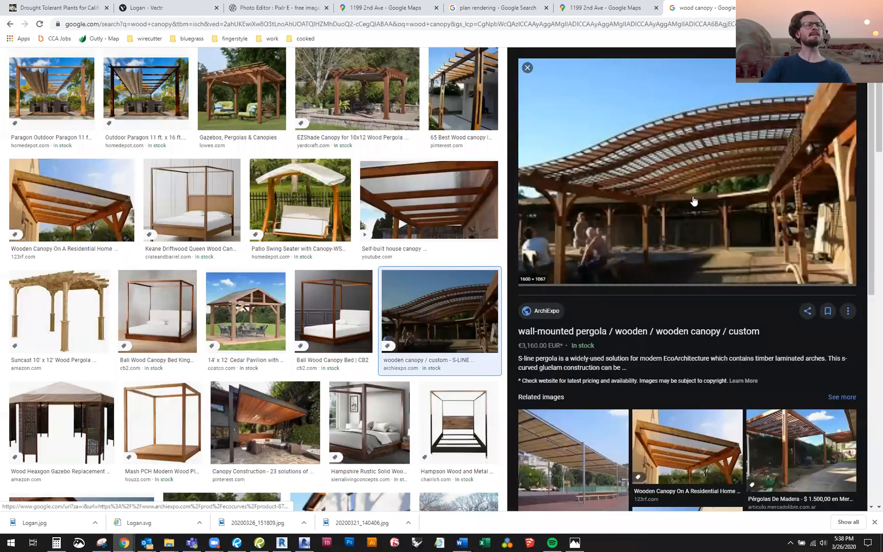
right_click(674, 173)
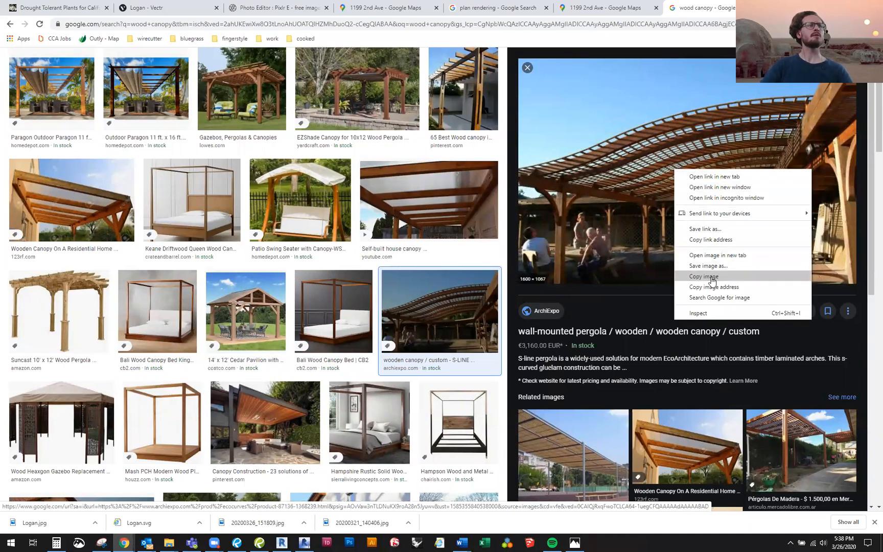
left_click(264, 6)
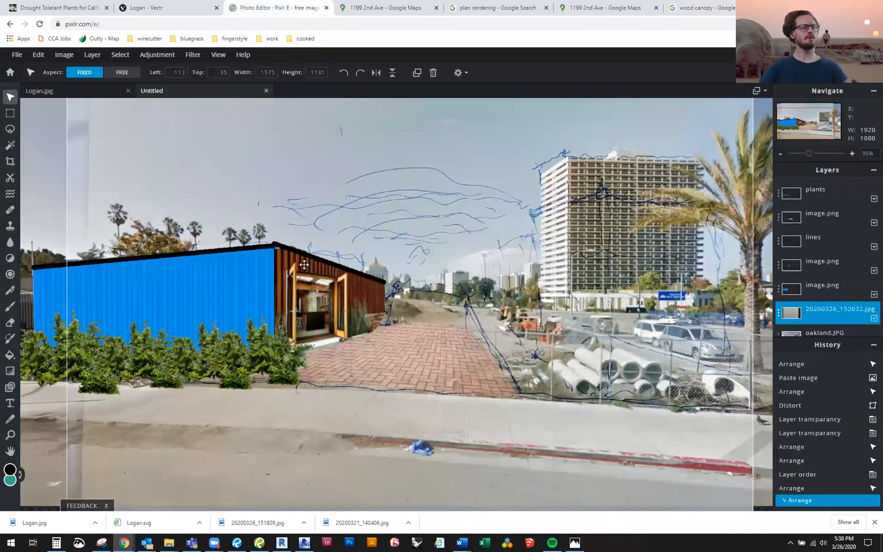
Step: Paste the wooden canopy photo, scale it down to about 1141 × 761 px and place it over the walkway
key("ctrl+v")
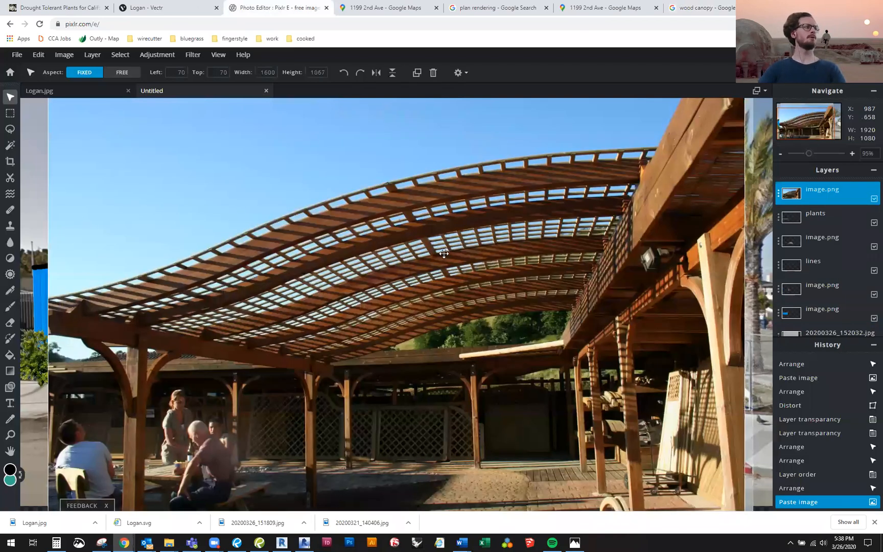
left_click_drag(46, 478, 46, 465)
left_click_drag(246, 376, 248, 375)
left_click_drag(515, 225, 458, 287)
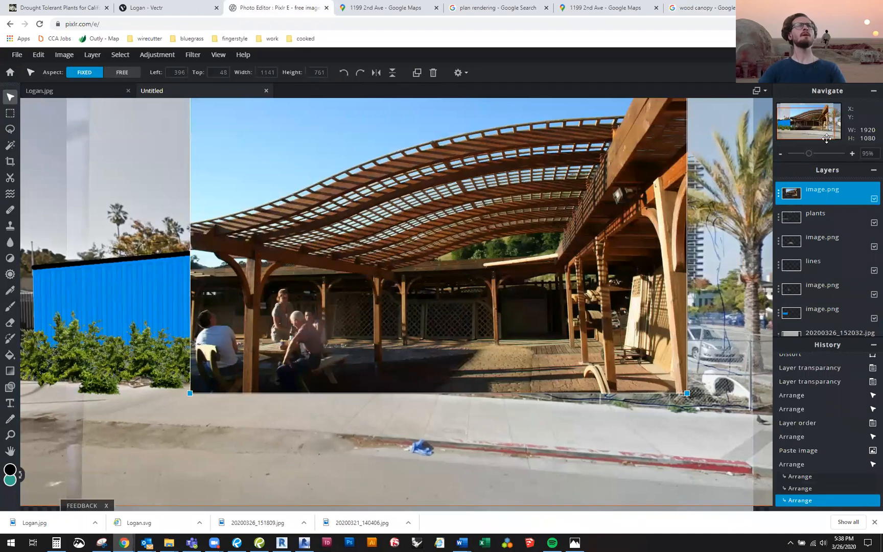
Step: Set the canopy layer's transparency to 55 and shift it so the canopy spans from the container roof across the brick walkway
left_click(819, 196)
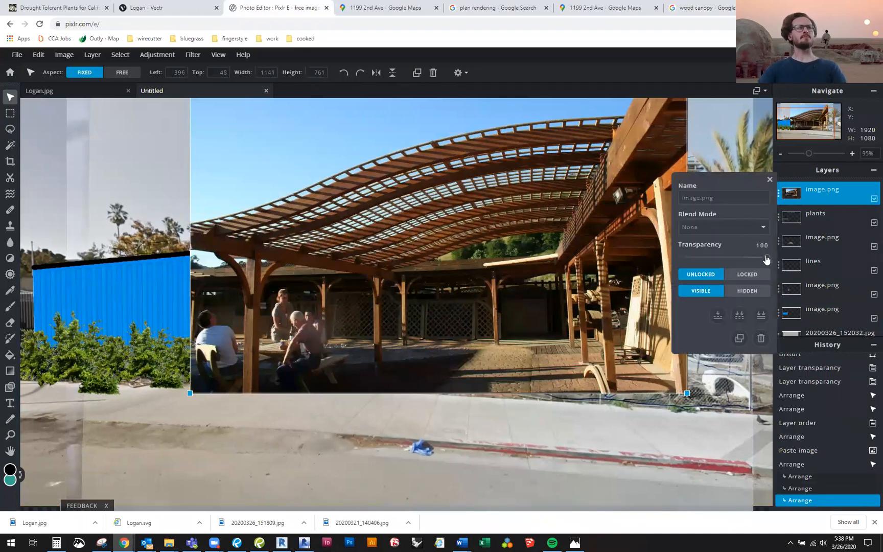
left_click_drag(742, 258, 728, 257)
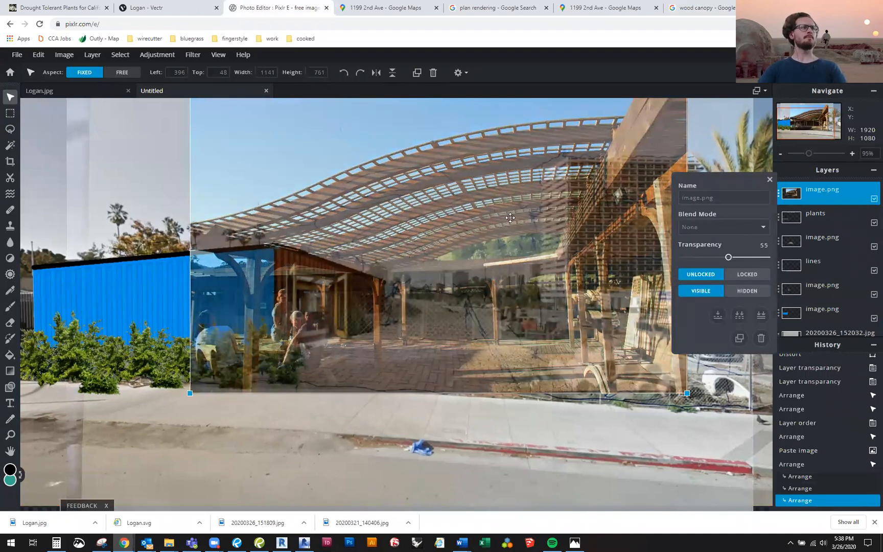
mouse_move(501, 216)
left_mouse_down()
mouse_move(505, 227)
mouse_move(499, 209)
left_mouse_up()
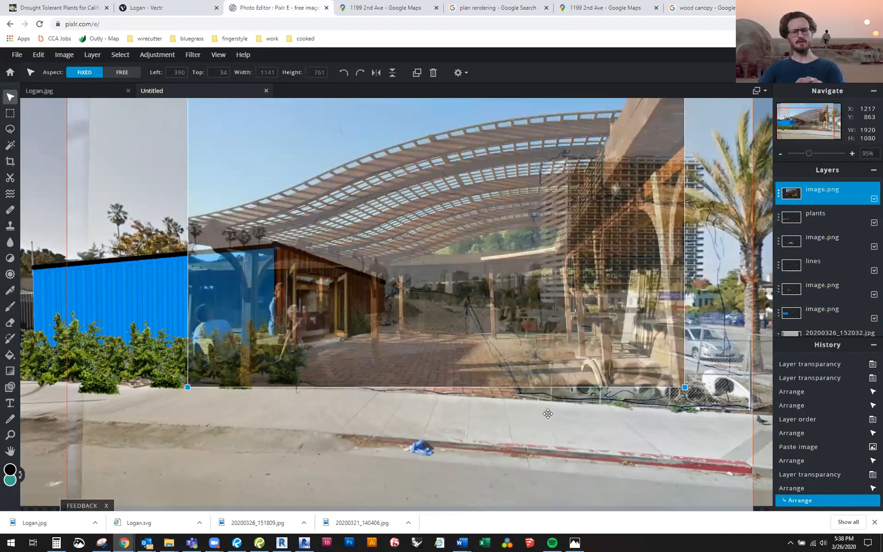
left_click_drag(530, 286, 511, 309)
scroll(511, 308, "up", 2)
scroll(561, 252, "down", 2)
left_click_drag(564, 244, 576, 247)
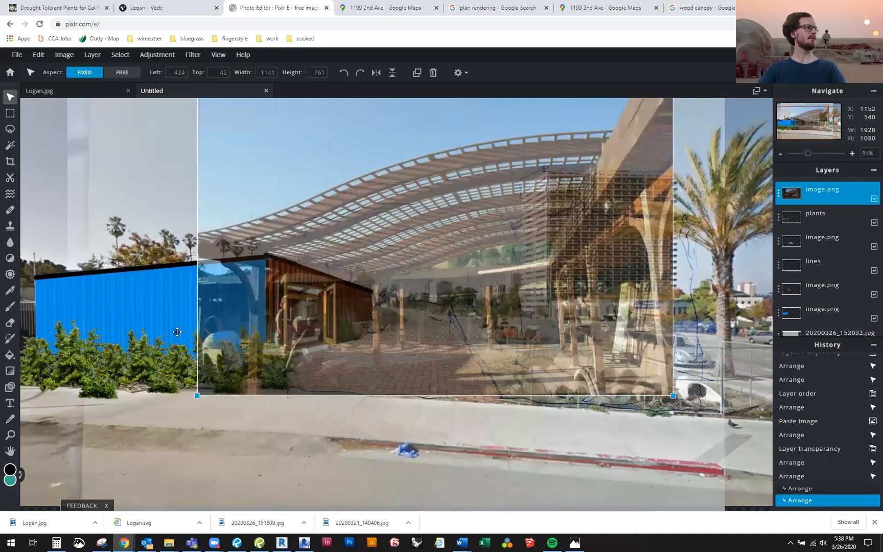
Step: Start erasing the canopy photo over the brick walkway and enlarge the Eraser brush to 118 px
left_click(10, 322)
mouse_move(330, 368)
left_mouse_down()
mouse_move(643, 391)
mouse_move(327, 397)
mouse_move(293, 389)
mouse_move(316, 388)
left_mouse_up()
left_click(81, 73)
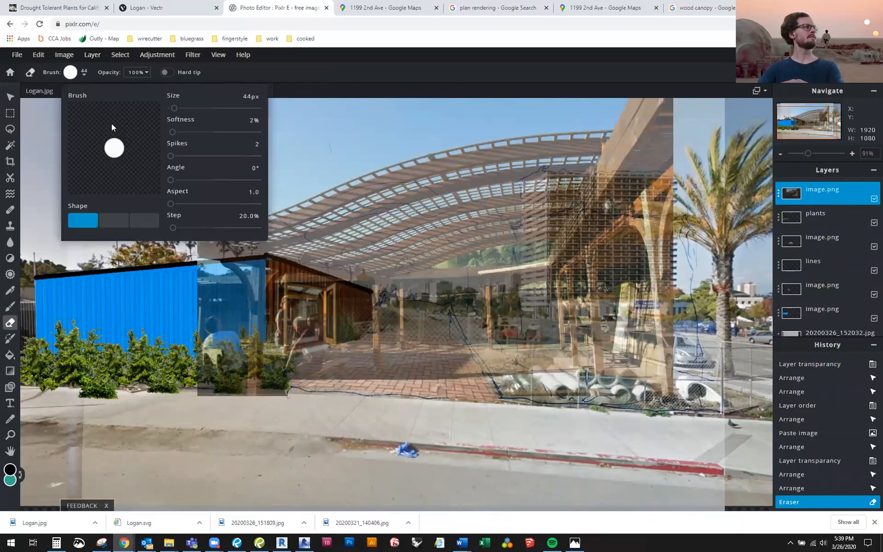
left_click_drag(179, 106, 183, 108)
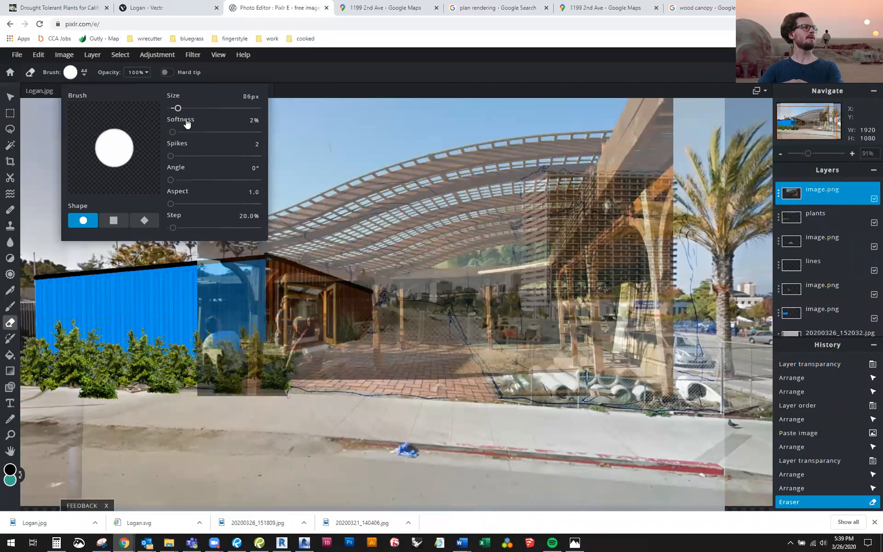
left_click(131, 73)
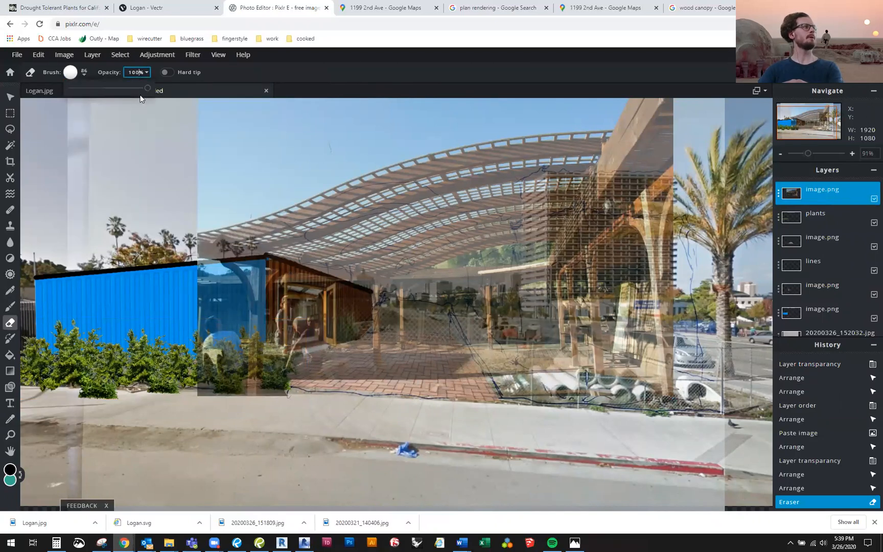
left_click(80, 74)
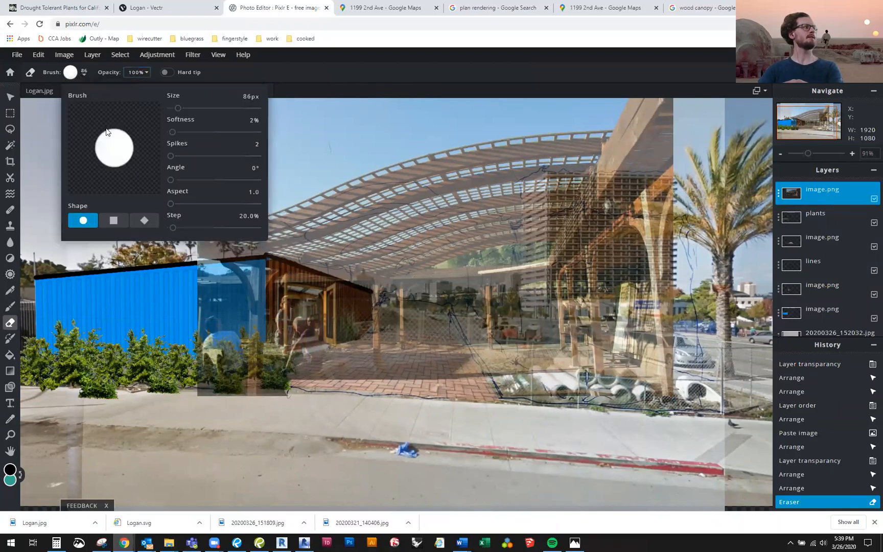
left_click_drag(179, 109, 180, 109)
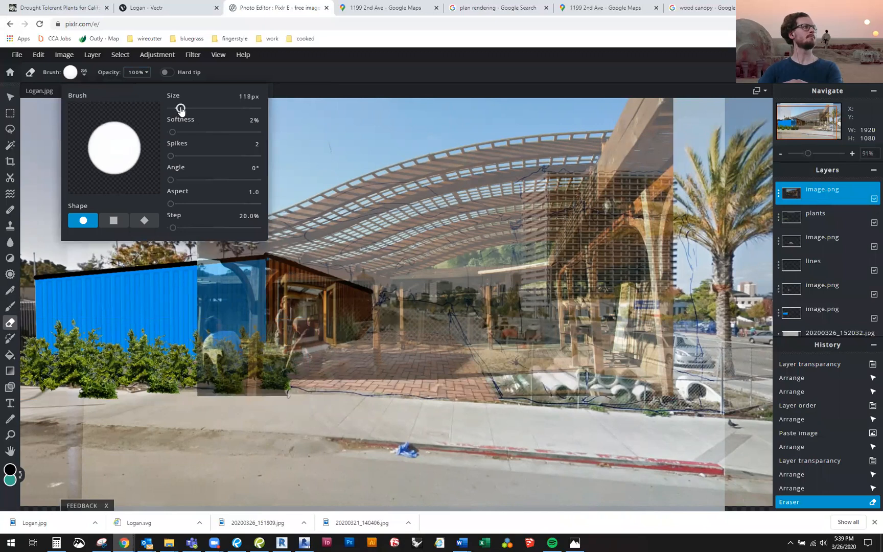
Step: Erase the canopy photo's surroundings over the container, plants, brick walkway, high-rise, palm and upper sky, leaving the curved roof
left_click(458, 384)
mouse_move(608, 401)
left_mouse_down()
mouse_move(394, 373)
mouse_move(168, 367)
mouse_move(209, 293)
mouse_move(236, 290)
mouse_move(263, 294)
mouse_move(286, 327)
mouse_move(350, 346)
mouse_move(276, 307)
mouse_move(429, 347)
mouse_move(677, 339)
left_mouse_up()
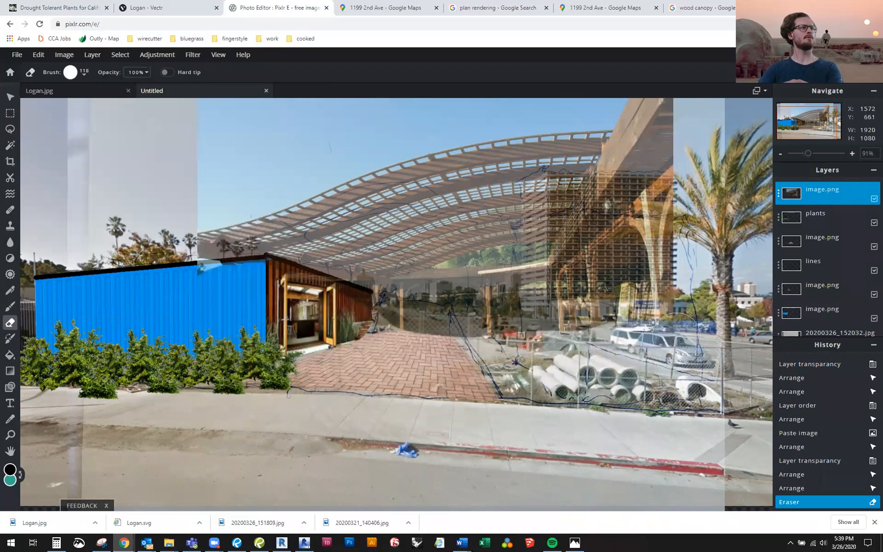
mouse_move(616, 352)
left_mouse_down()
mouse_move(715, 220)
mouse_move(703, 163)
left_mouse_up()
mouse_move(712, 100)
left_mouse_down()
mouse_move(414, 109)
mouse_move(183, 139)
mouse_move(284, 164)
mouse_move(618, 99)
mouse_move(651, 143)
mouse_move(646, 251)
mouse_move(662, 214)
mouse_move(567, 321)
mouse_move(402, 319)
mouse_move(502, 281)
mouse_move(552, 292)
mouse_move(597, 254)
mouse_move(621, 196)
mouse_move(624, 145)
mouse_move(572, 300)
left_mouse_up()
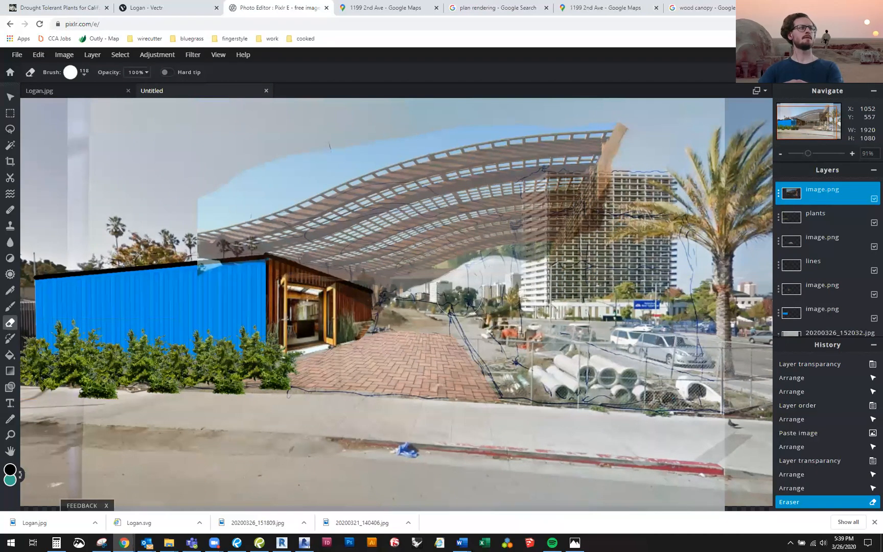
mouse_move(281, 293)
left_mouse_down()
mouse_move(255, 276)
mouse_move(266, 286)
left_mouse_up()
mouse_move(360, 307)
left_mouse_down()
mouse_move(307, 281)
mouse_move(177, 296)
left_mouse_up()
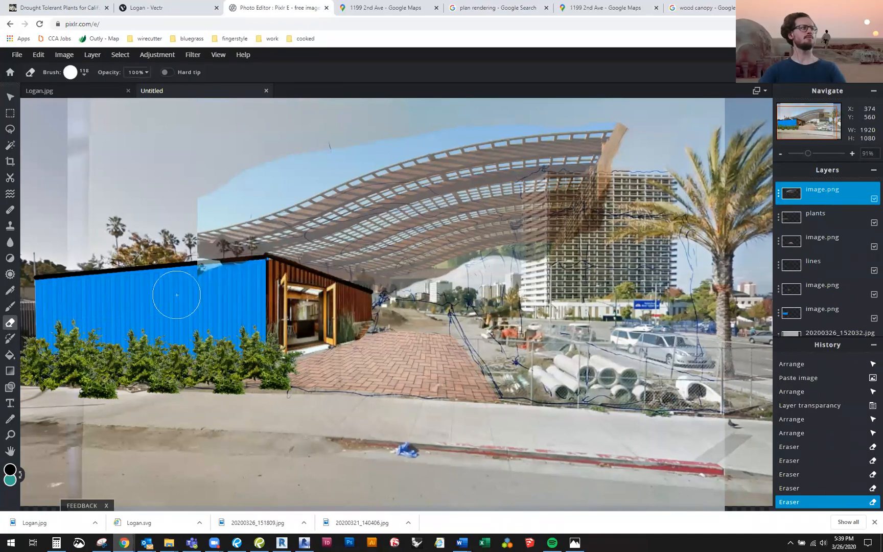
left_click(222, 279)
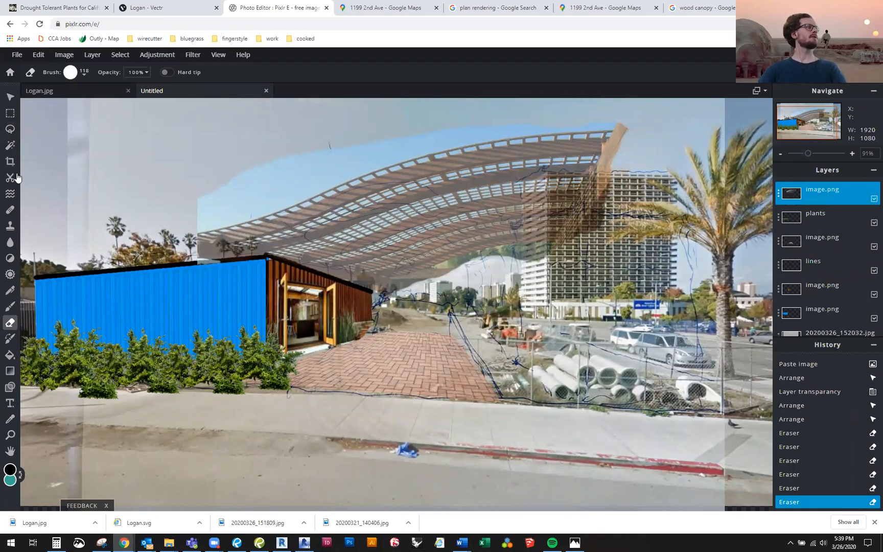
Step: Select the canopy photo's blue sky above and between the slats with the Wand at tolerance 23 and clear it
left_click(10, 145)
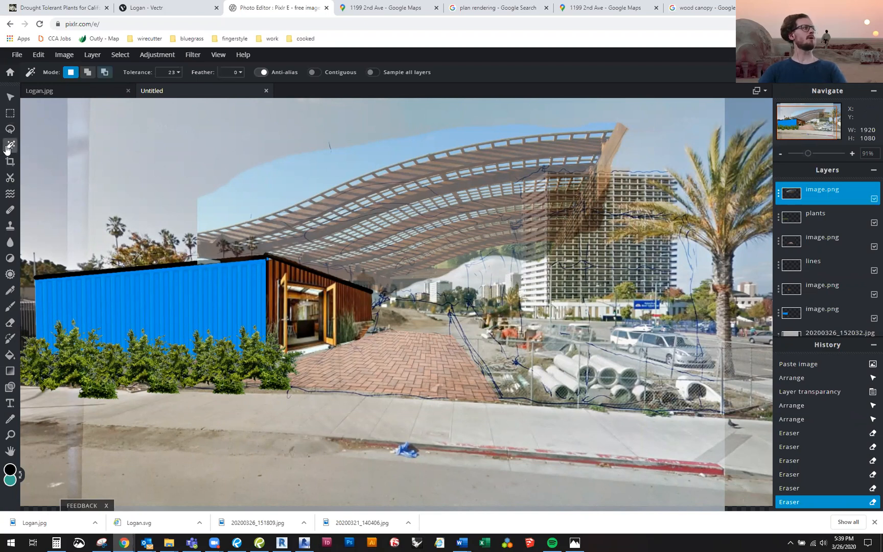
left_click(306, 180)
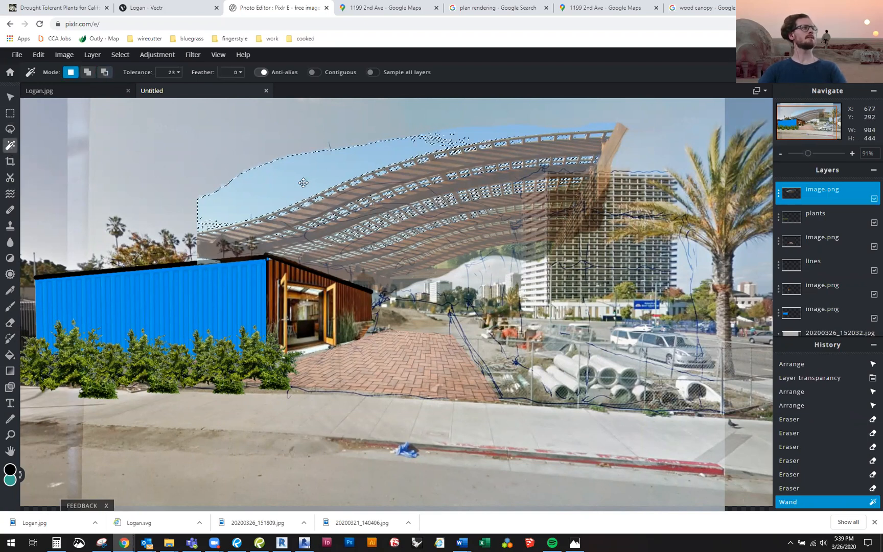
key("ctrl")
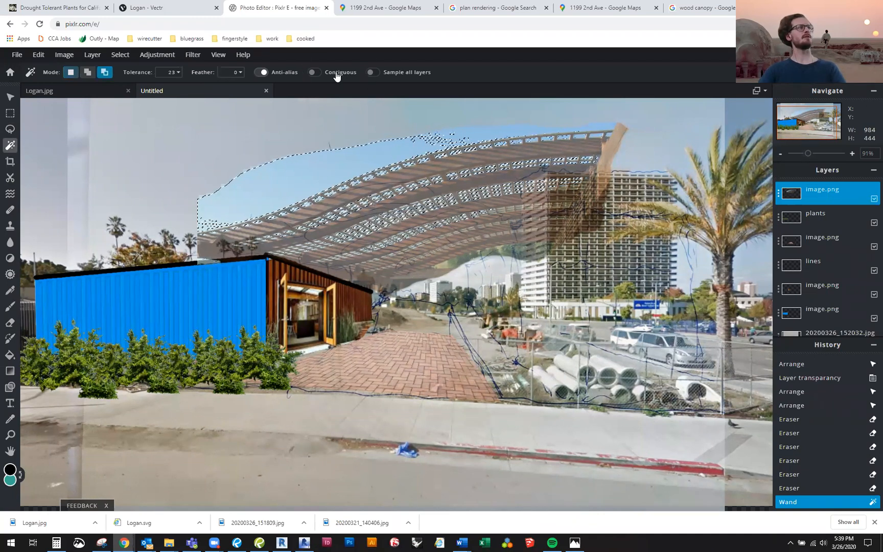
scroll(340, 197, "up", 2)
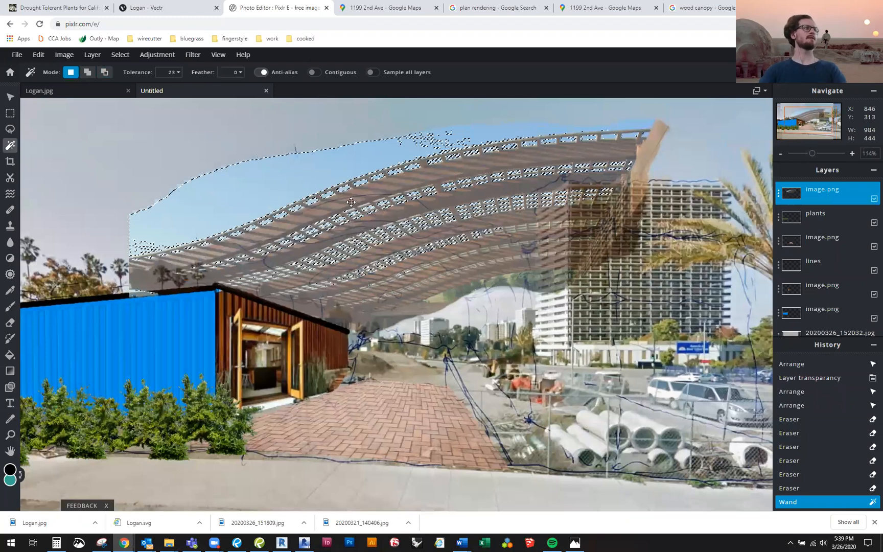
scroll(342, 196, "up", 10)
scroll(342, 191, "down", 4)
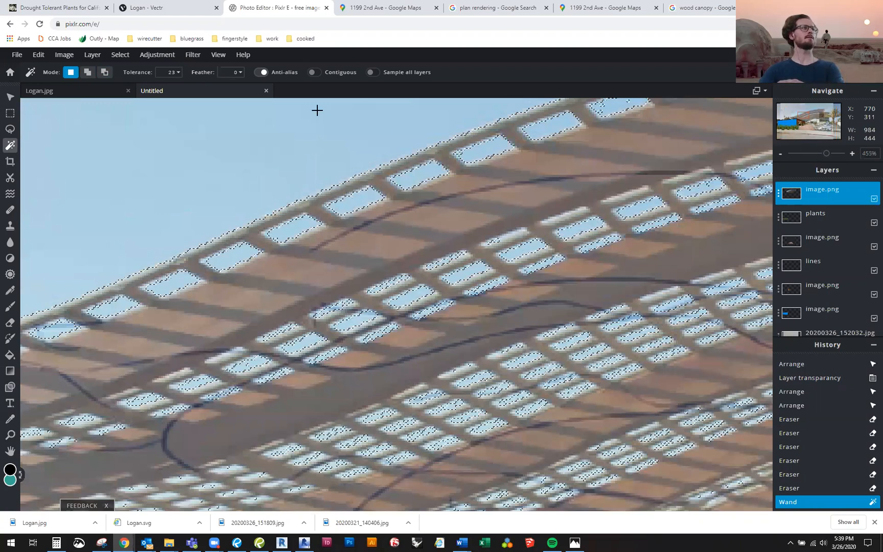
key("Delete")
Step: Select and clear the remaining patches of blue sky along the canopy's upper edge with the Wand
scroll(320, 117, "down", 8)
left_click(424, 168)
key("Delete")
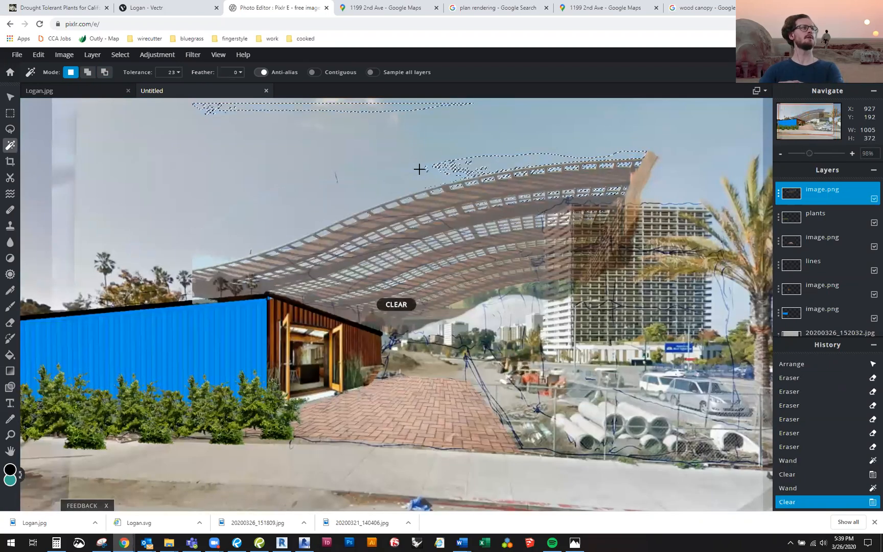
scroll(439, 174, "up", 2)
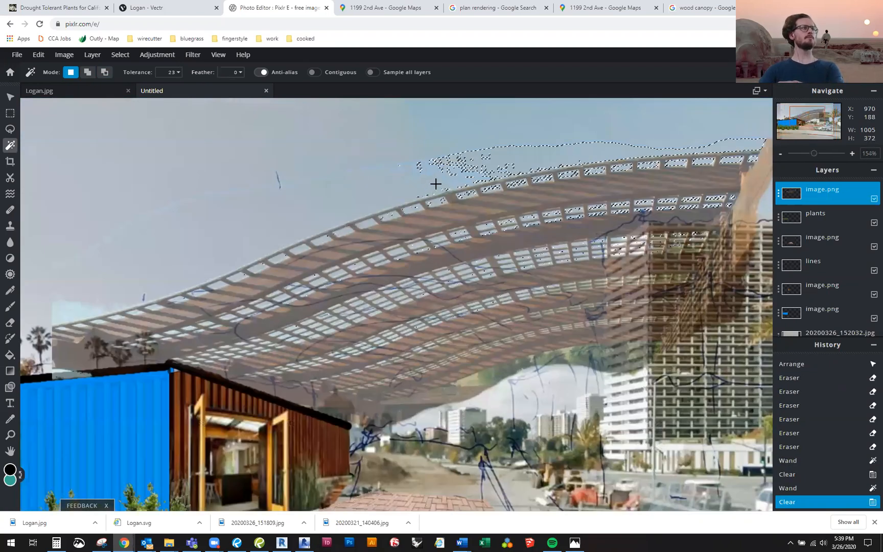
scroll(435, 182, "up", 1)
left_click(450, 152)
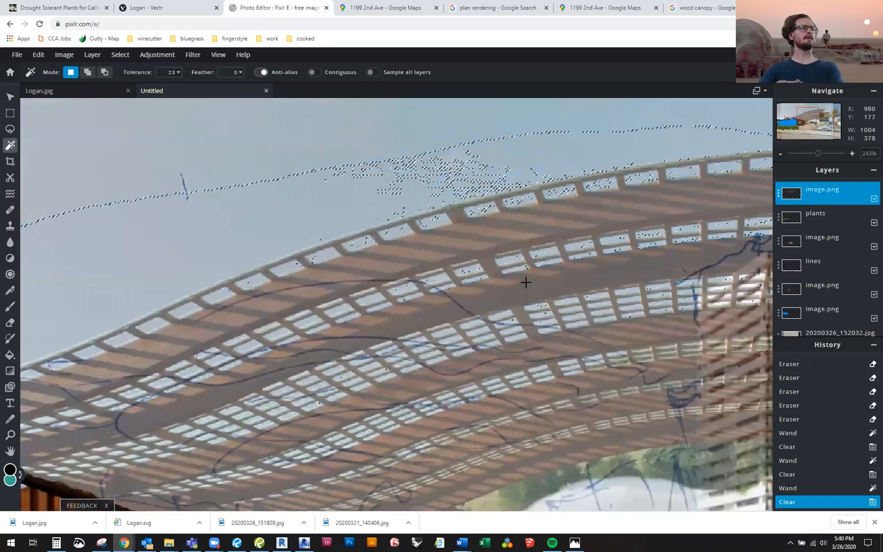
key("Delete")
scroll(603, 332, "down", 4)
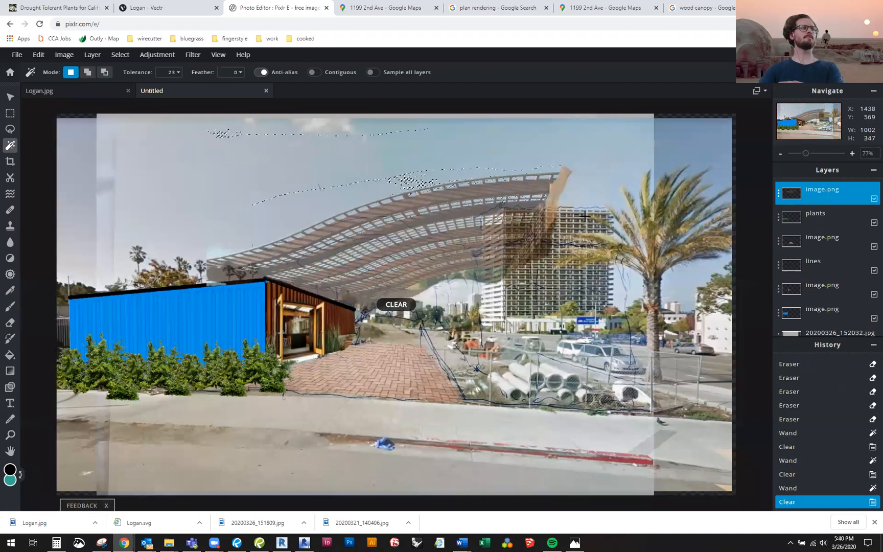
Step: Set the canopy layer's transparency to 100
scroll(584, 216, "up", 5)
scroll(361, 319, "up", 1)
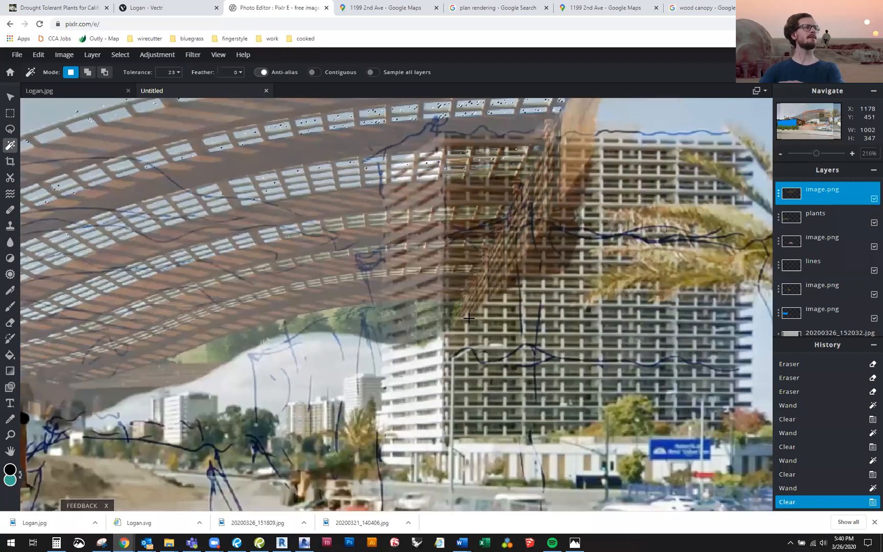
left_click(819, 197)
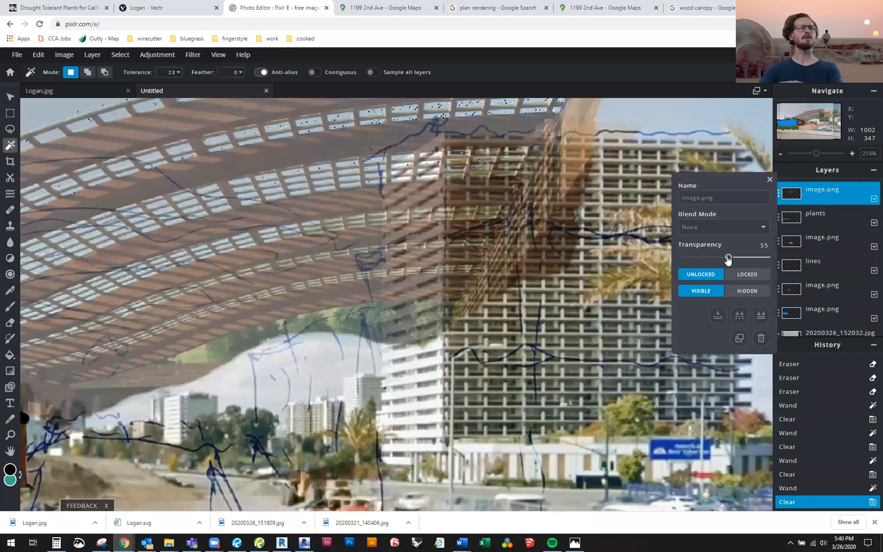
left_click_drag(764, 259, 777, 256)
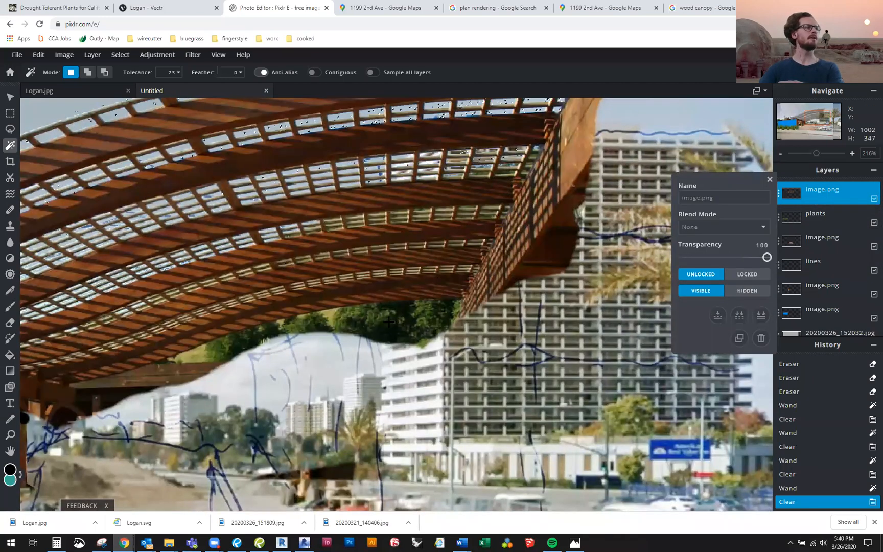
Step: Lower the Wand tolerance to 9, then select and clear the dark tree areas beneath the canopy
left_click(370, 318)
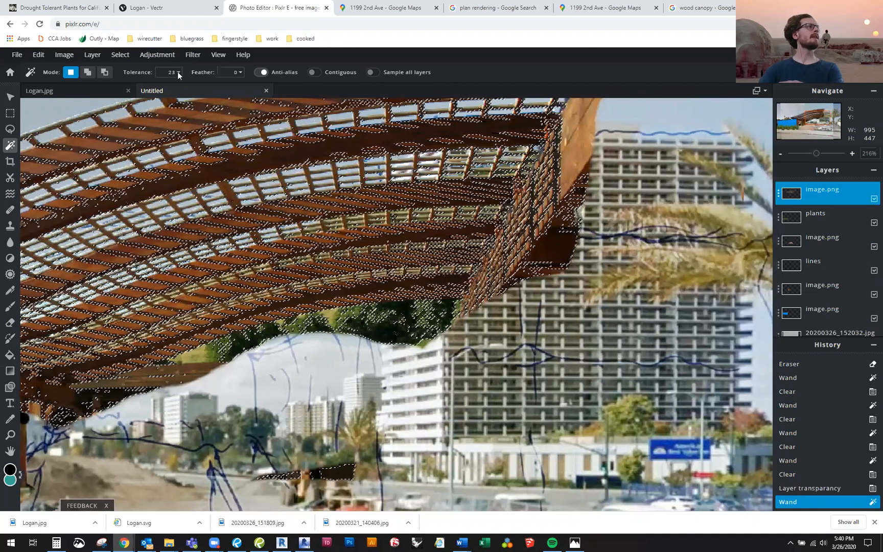
left_click(169, 74)
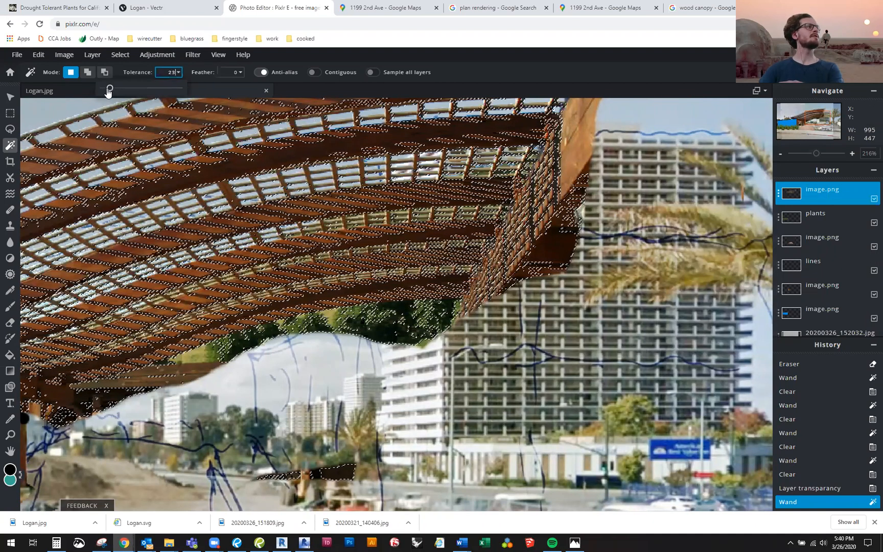
key("BackSpace")
key("BackSpace")
type("9")
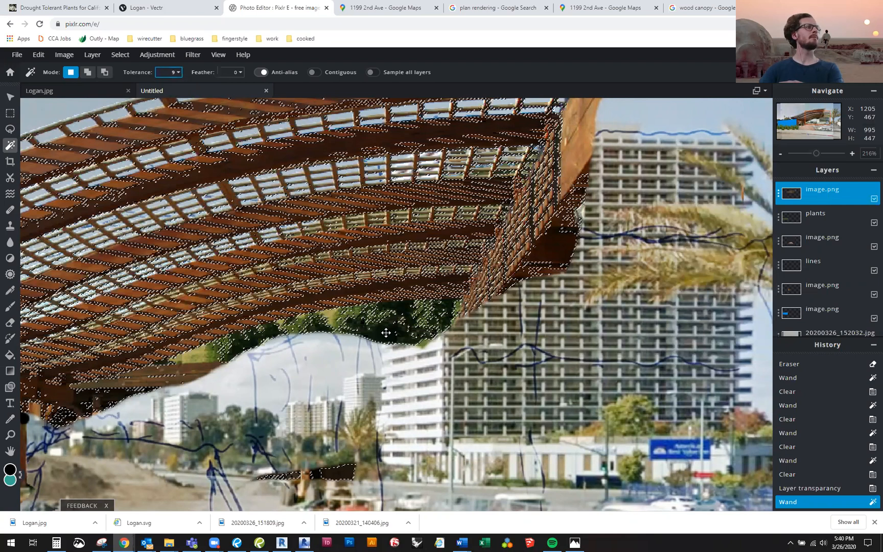
left_click_drag(386, 334, 366, 315)
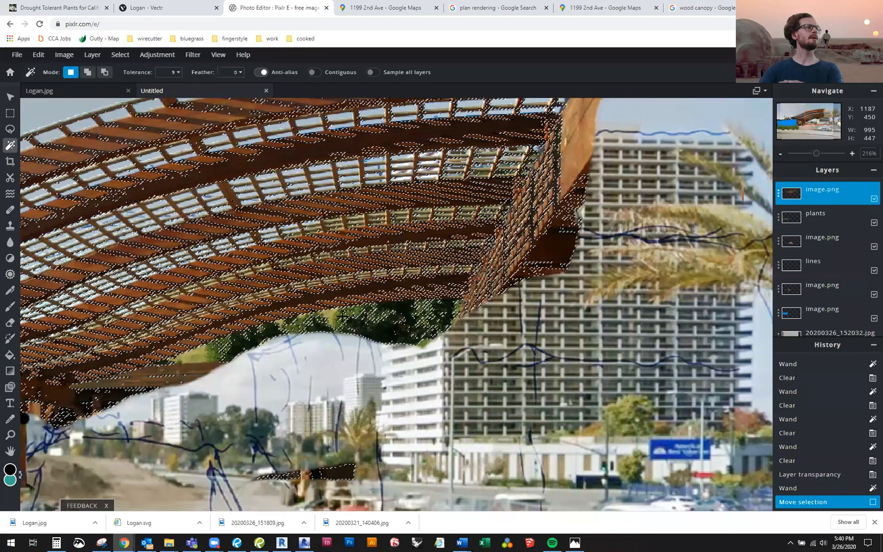
left_click(363, 327)
key("Delete")
left_click(364, 327)
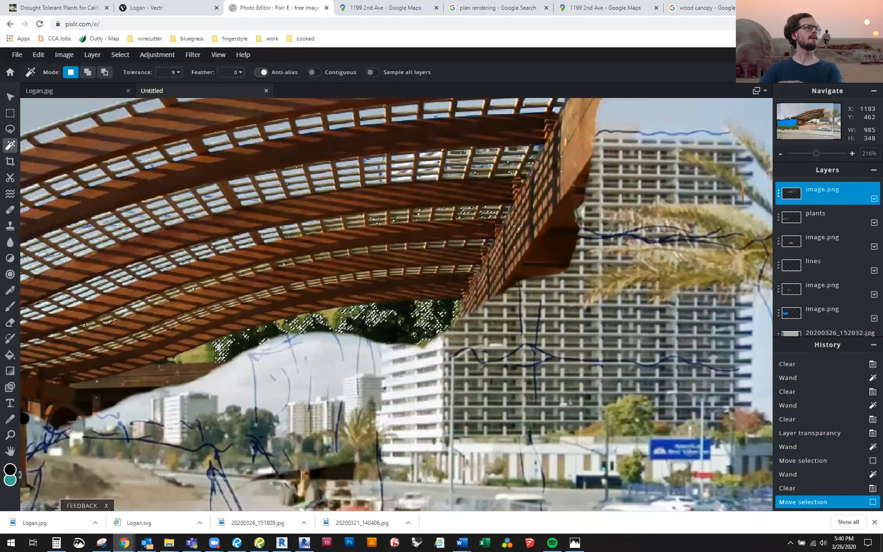
left_click(364, 328)
key("Delete")
Step: Make the Wand selection contiguous and clear further tree patches under the canopy's lower edge
left_click(316, 72)
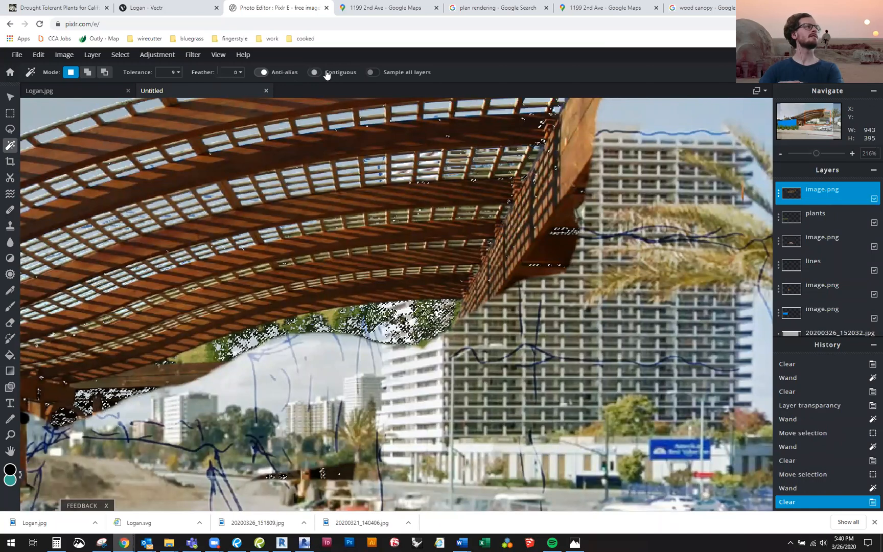
left_click(345, 309)
key("Delete")
left_click(332, 315)
key("Delete")
scroll(552, 259, "up", 3)
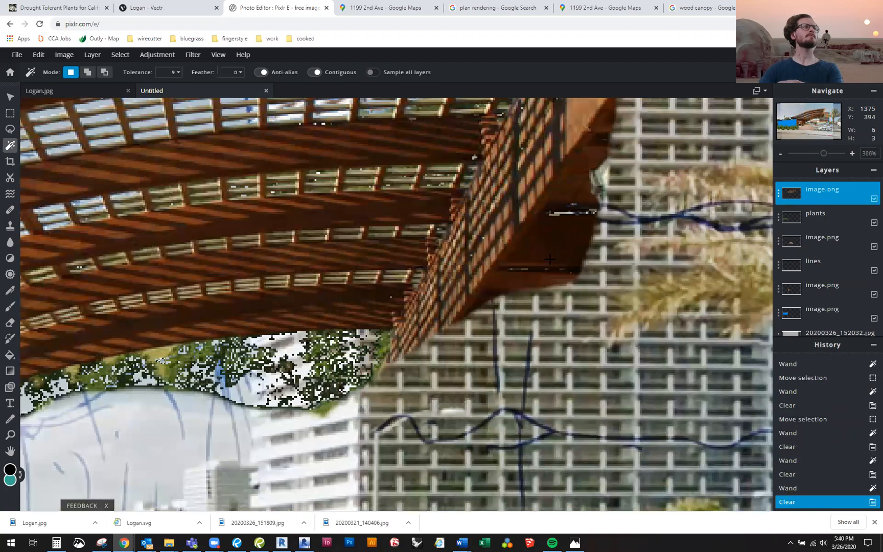
Step: Lasso the slatted side wall and thick beam at the canopy's high-rise end and clear them from the layer
scroll(511, 259, "down", 5)
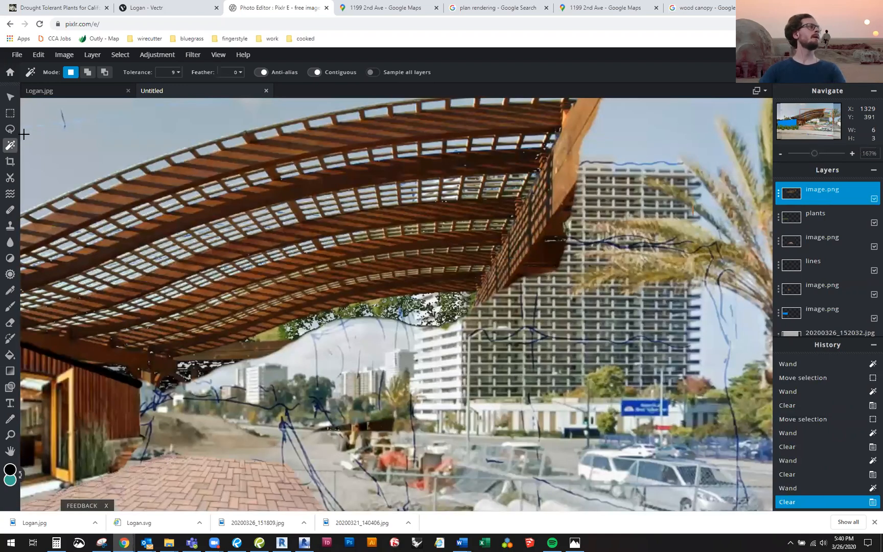
key("l")
scroll(511, 249, "down", 2)
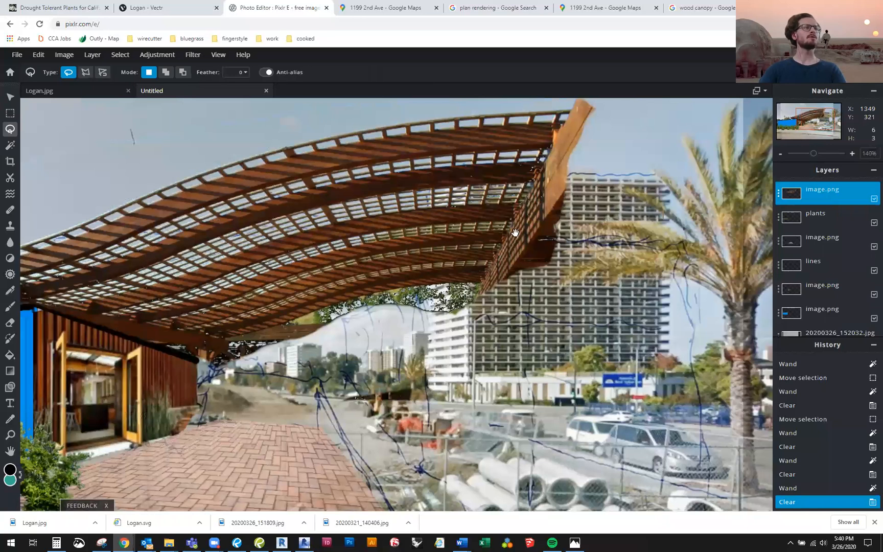
left_click_drag(515, 233, 442, 316)
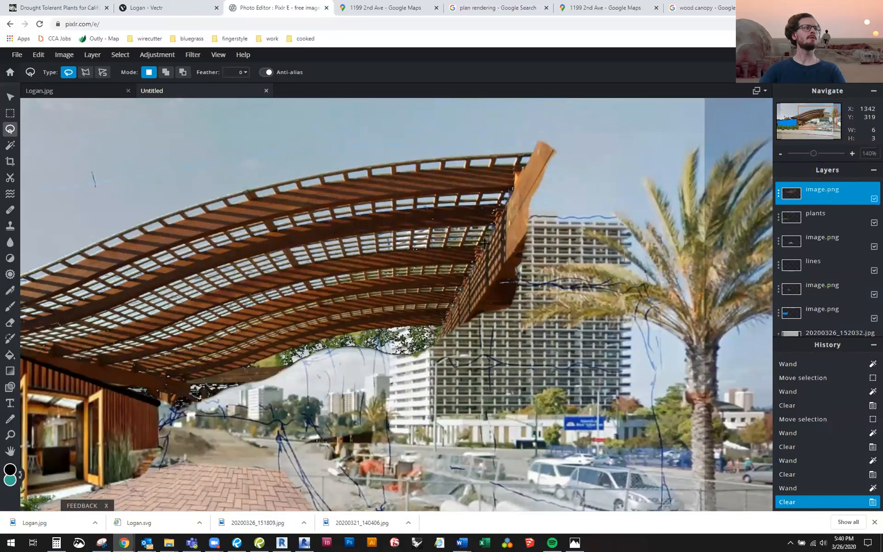
mouse_move(498, 377)
left_mouse_down()
mouse_move(449, 386)
mouse_move(401, 369)
left_mouse_up()
key("Delete")
left_click(448, 336)
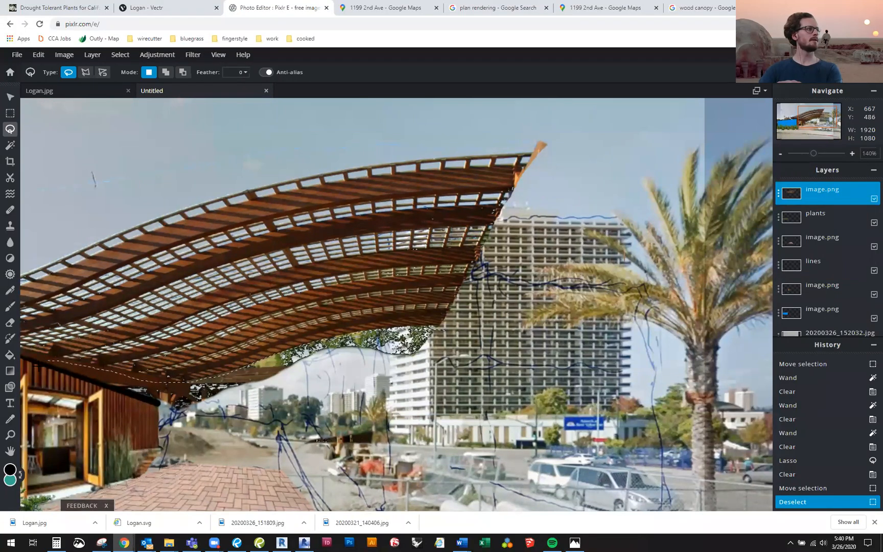
Step: Try to lasso and clear the whole leftover area beneath the canopy, from the container's doors to the high-rise
left_click_drag(425, 444, 427, 444)
key("Delete")
left_click_drag(279, 408, 451, 403)
key("ctrl+z")
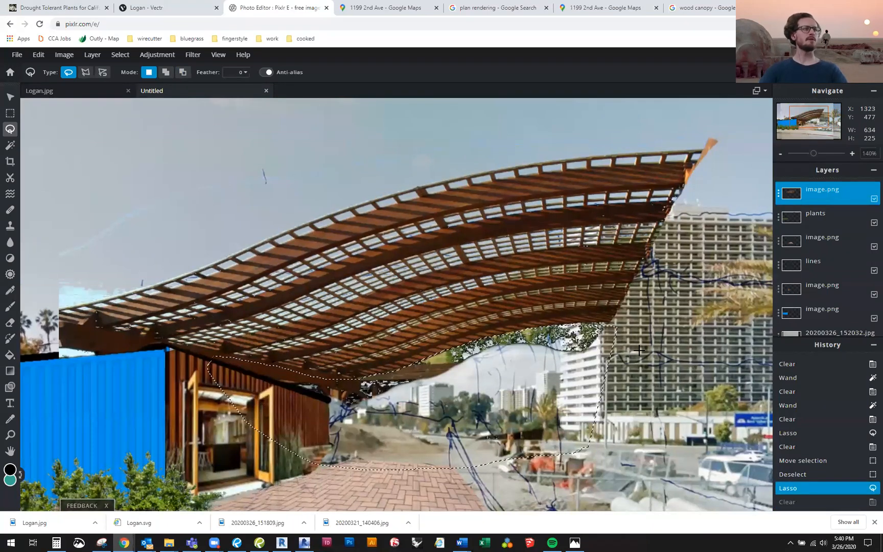
key("ctrl+d")
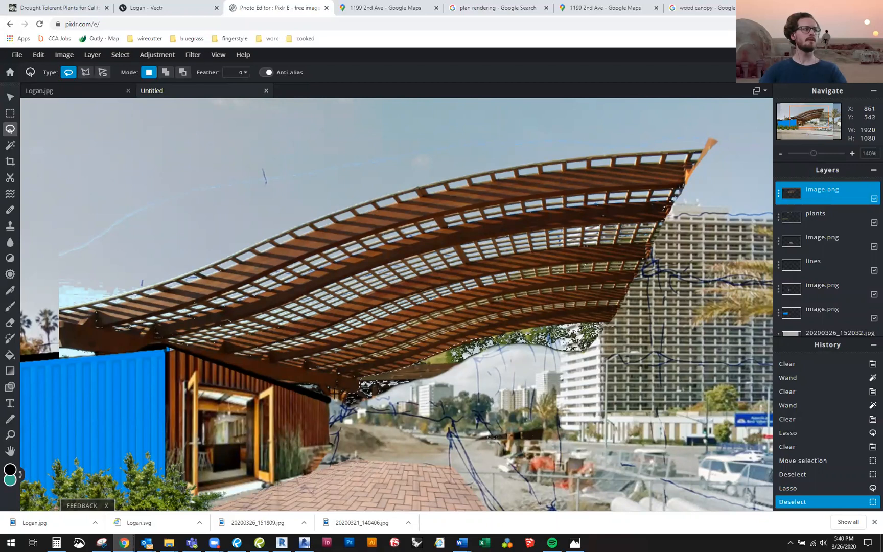
Step: Lasso along the canopy's underside from the container's far corner to the high-rise and clear the leftover tree fragments
mouse_move(423, 439)
left_mouse_down()
mouse_move(604, 413)
mouse_move(673, 386)
left_mouse_up()
key("Delete")
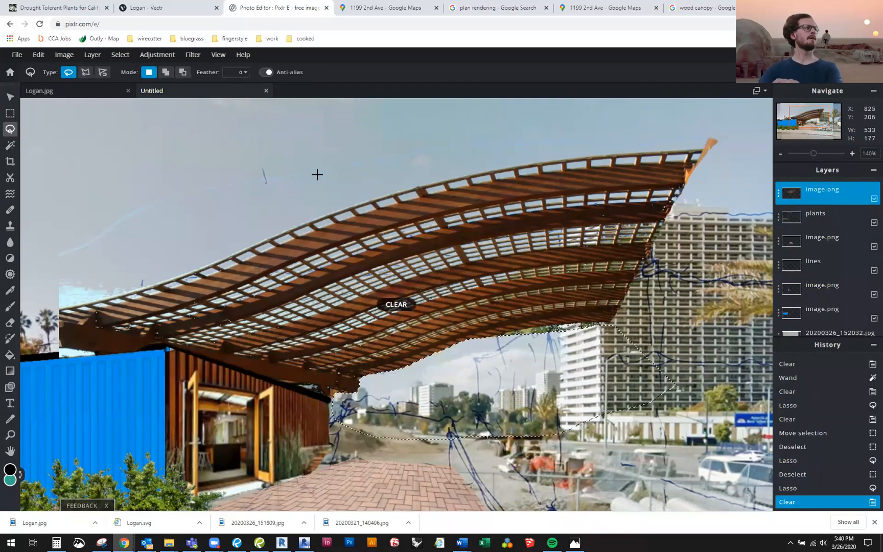
Step: Lasso the sky area along the canopy's upper edge, clear the stray remnants from the layer and deselect
mouse_move(208, 224)
left_mouse_down()
mouse_move(72, 269)
mouse_move(61, 218)
mouse_move(194, 150)
left_mouse_up()
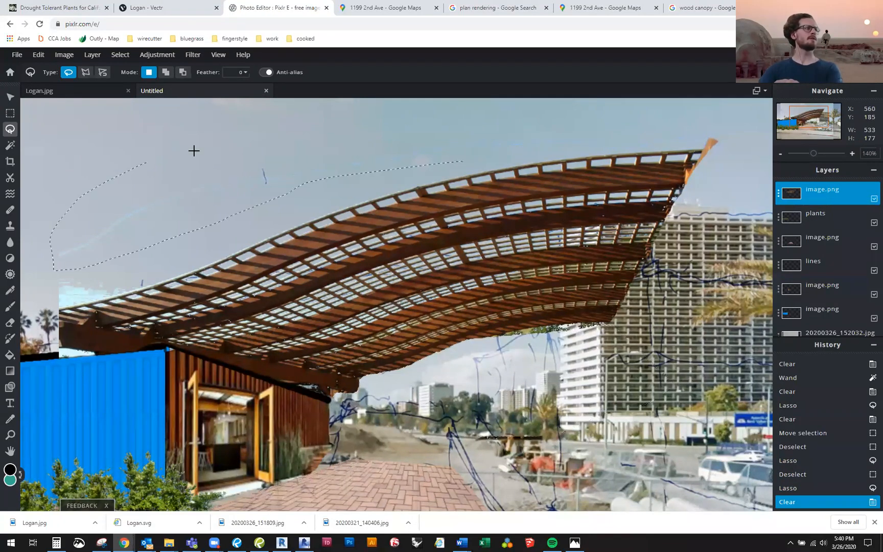
left_click_drag(486, 142, 465, 160)
key("Delete")
key("ctrl+d")
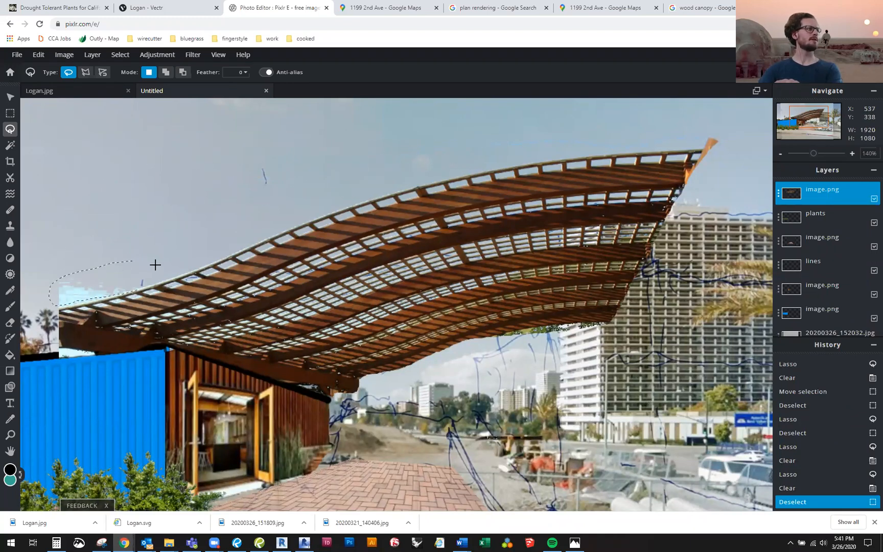
Step: Lasso and clear the leftover sky patches above and below the canopy's end over the blue container
left_click_drag(150, 263, 140, 291)
key("Delete")
key("ctrl+d")
mouse_move(49, 364)
left_mouse_down()
mouse_move(87, 377)
mouse_move(50, 362)
left_mouse_up()
key("Delete")
scroll(578, 269, "down", 3)
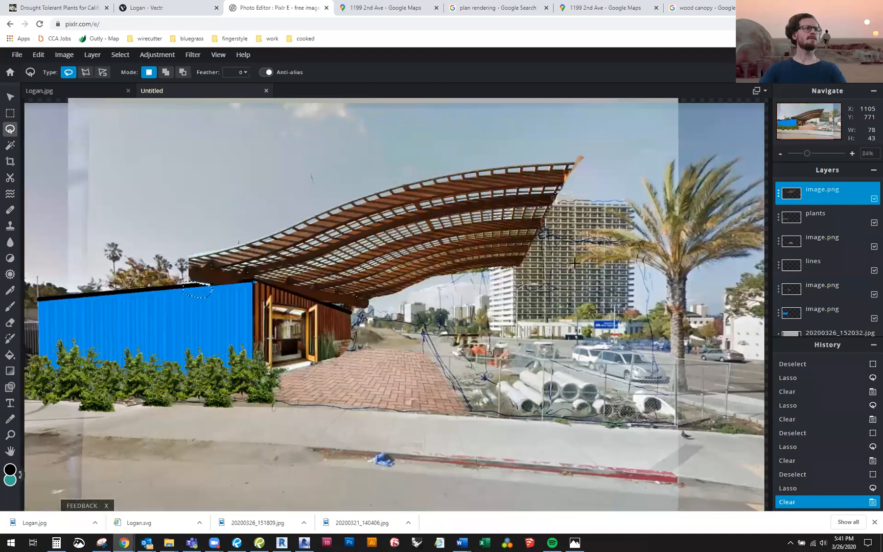
Step: Drop the selection, scale the canopy layer down to 953 × 636 and reposition it over the container's roof and entrance
scroll(545, 289, "up", 1)
key("ctrl+d")
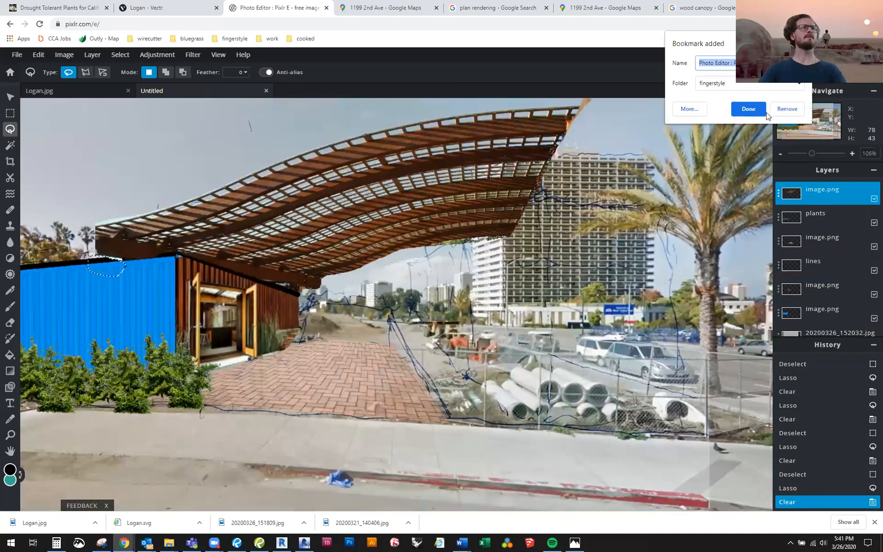
scroll(497, 251, "down", 2)
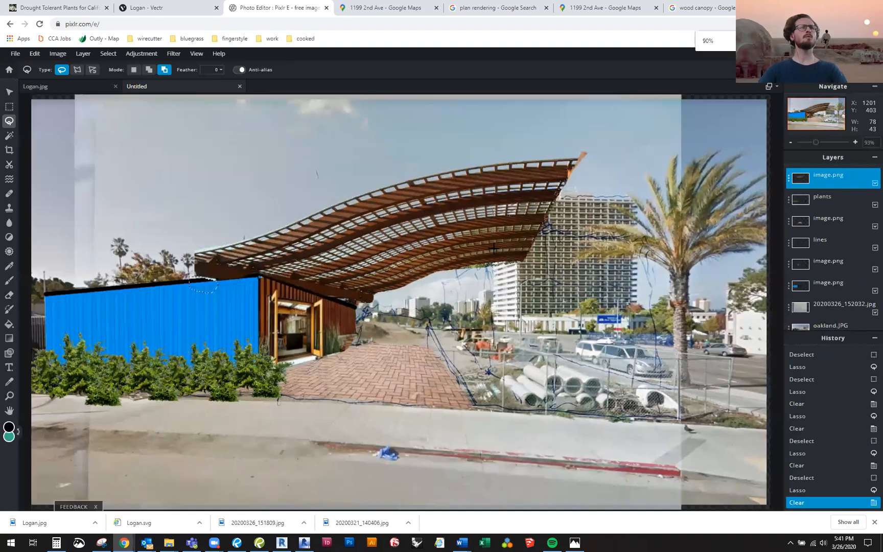
scroll(502, 233, "up", 2)
left_click(12, 98)
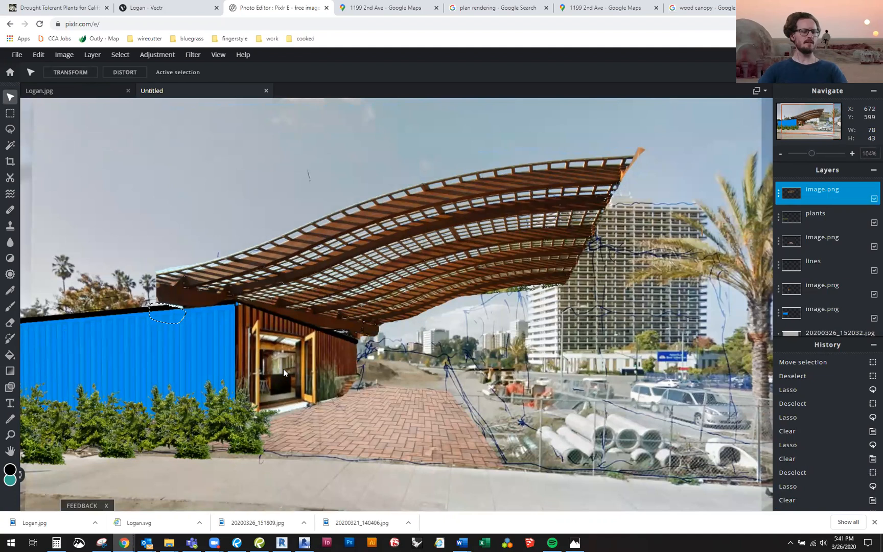
key("ctrl+d")
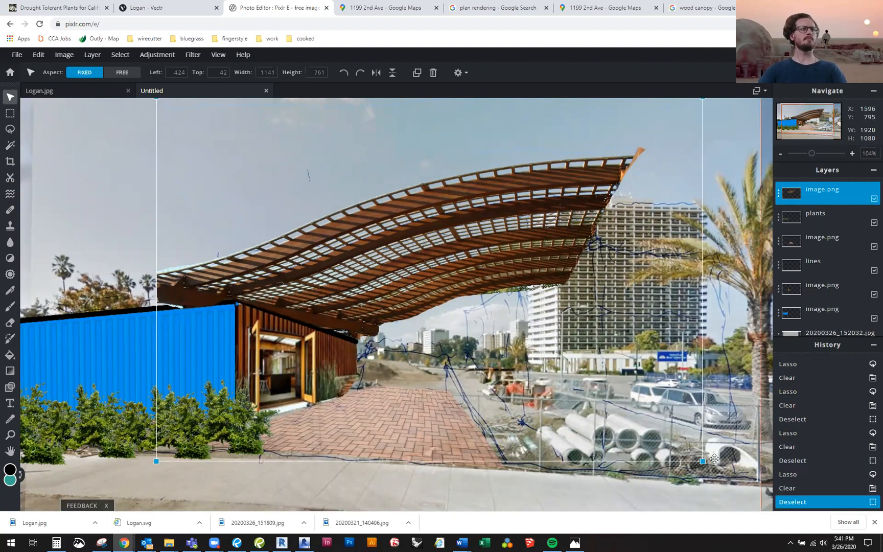
left_click_drag(702, 461, 653, 429)
left_click_drag(402, 207, 416, 222)
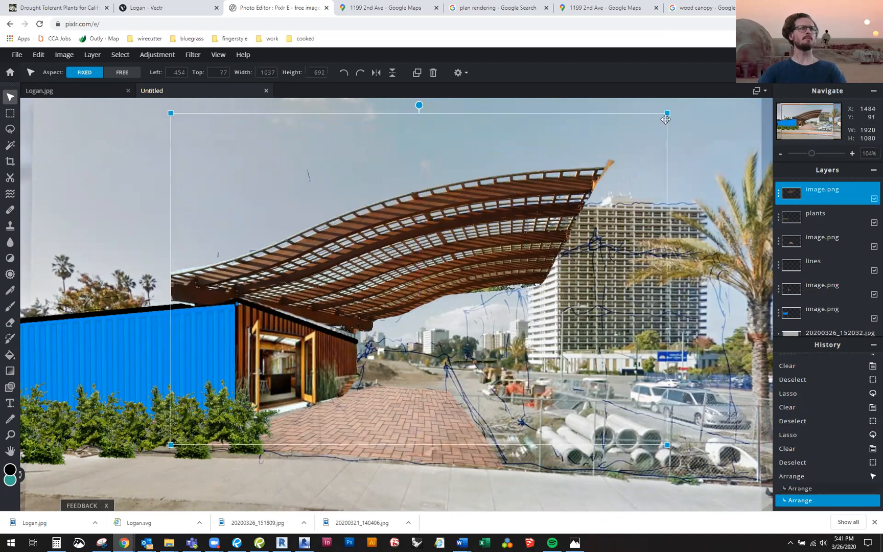
left_click_drag(661, 115, 629, 127)
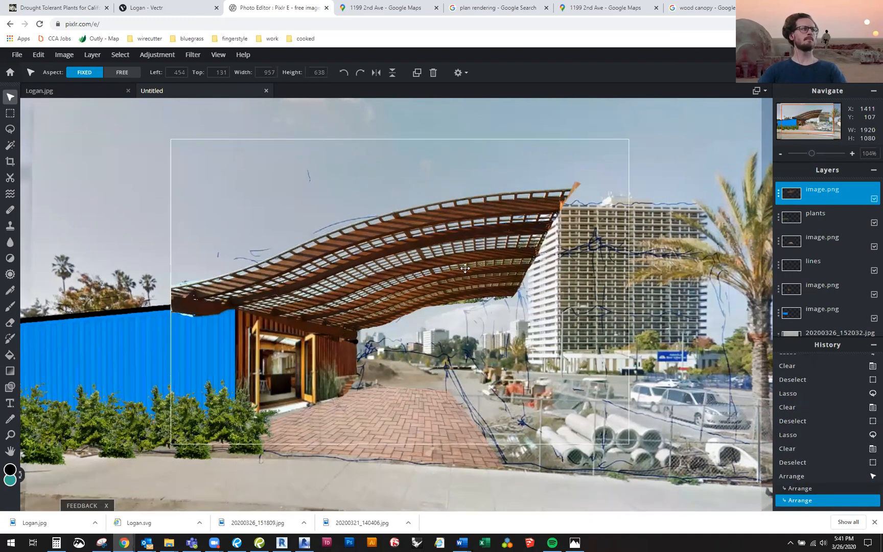
left_click_drag(462, 269, 468, 260)
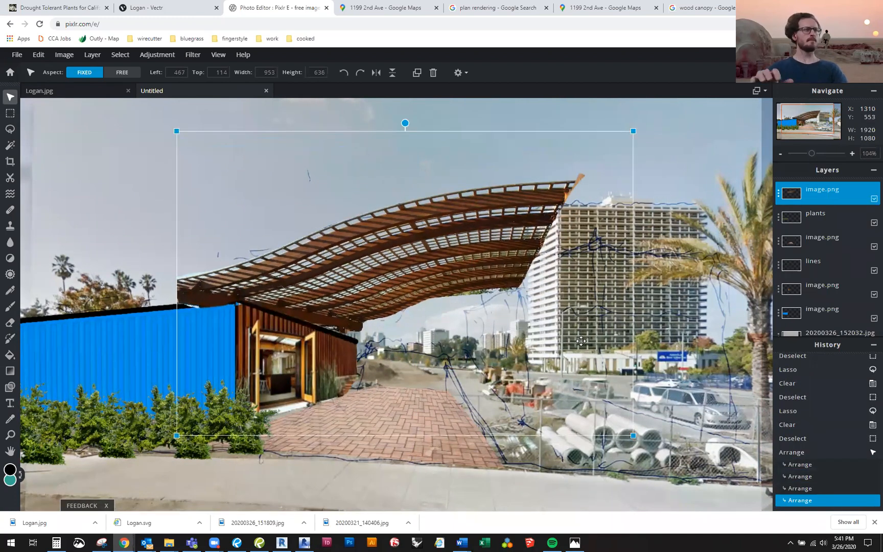
Step: Examine how the resized canopy sits against the container, brick paving and street background at different magnifications
left_click(173, 108)
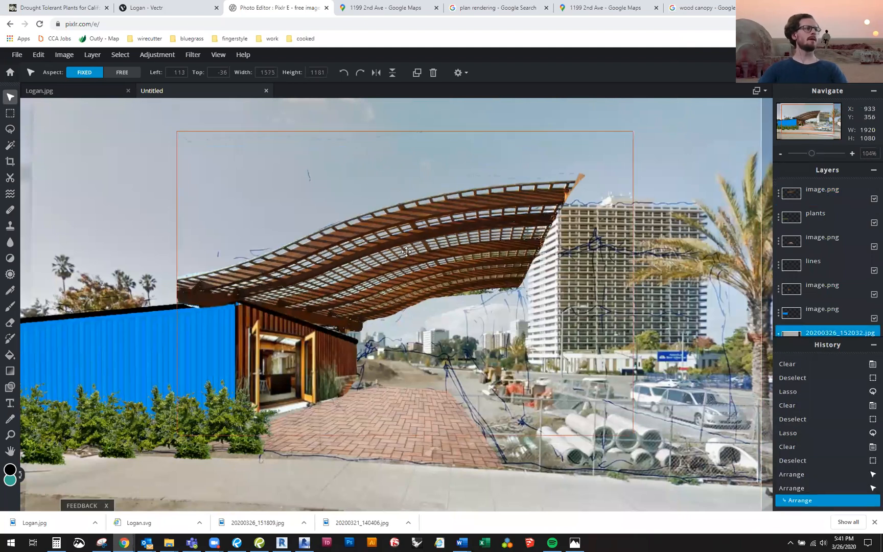
scroll(501, 327, "down", 2)
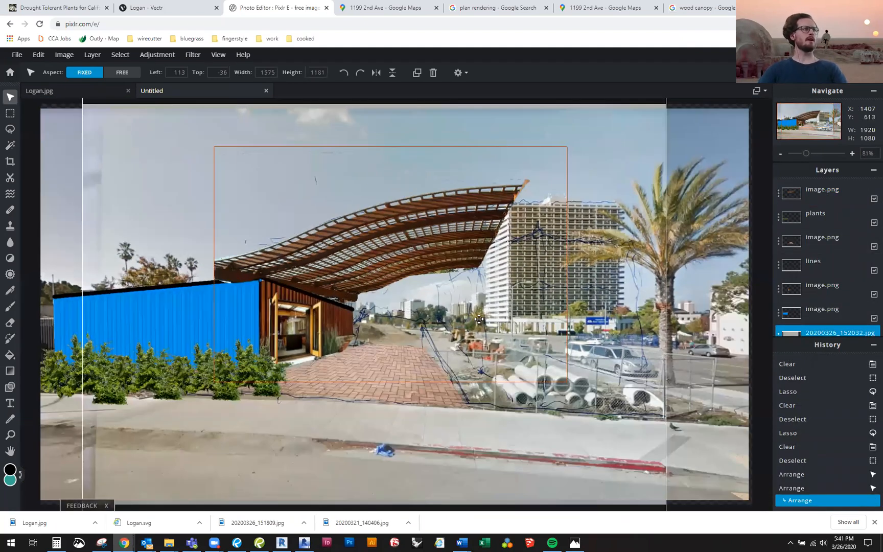
scroll(478, 319, "up", 2)
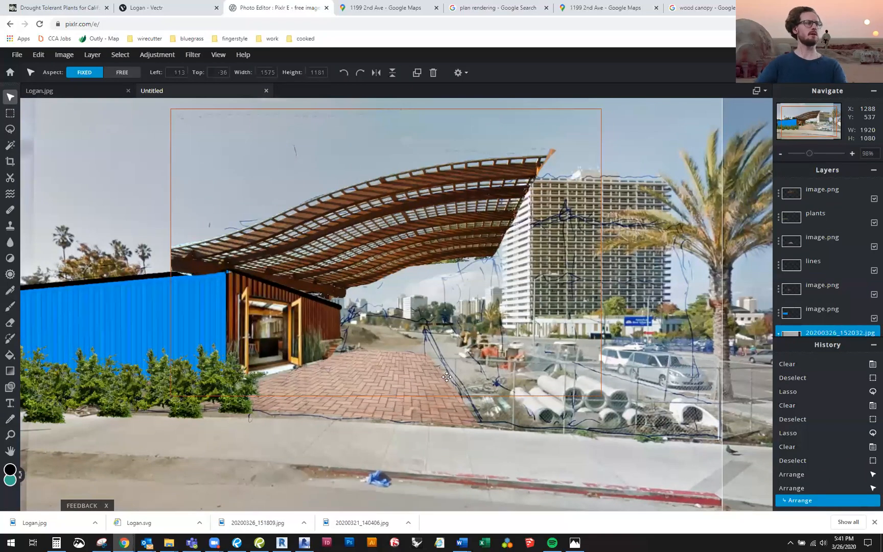
scroll(282, 408, "down", 2)
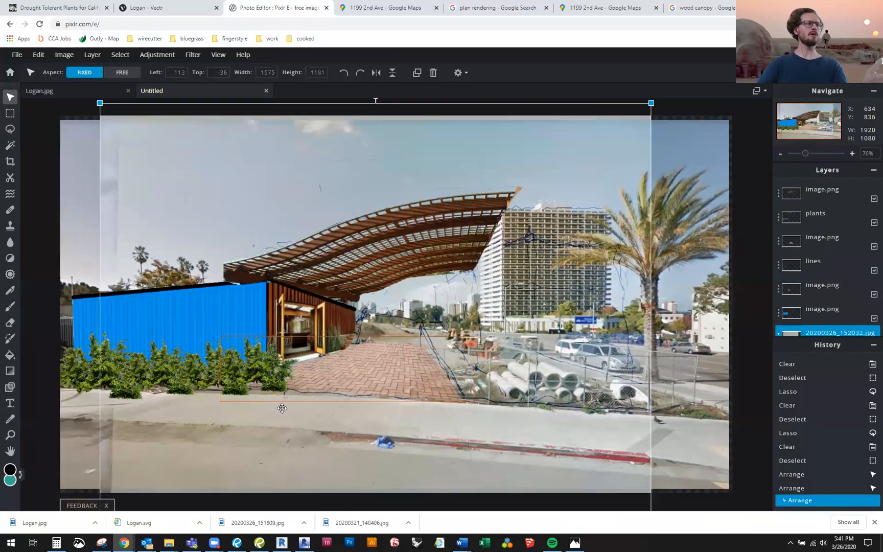
scroll(365, 321, "up", 2)
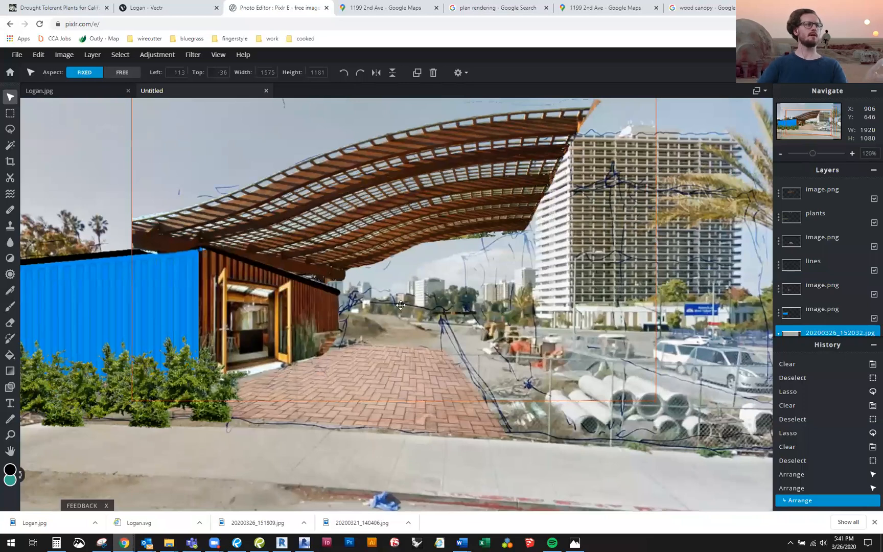
scroll(401, 305, "up", 1)
scroll(409, 316, "down", 1)
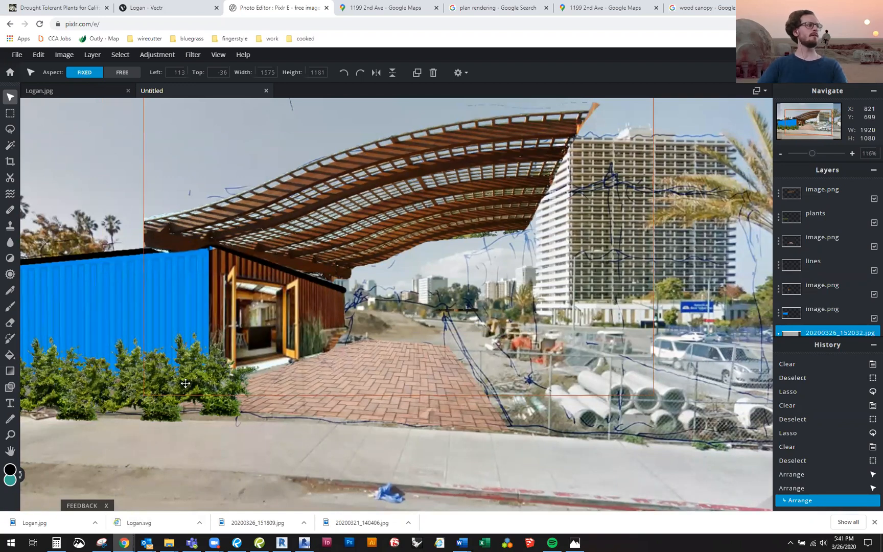
Step: Duplicate the plants layer, place a smaller copy across the container's doors and undo the last repositioning of it
left_click(132, 398)
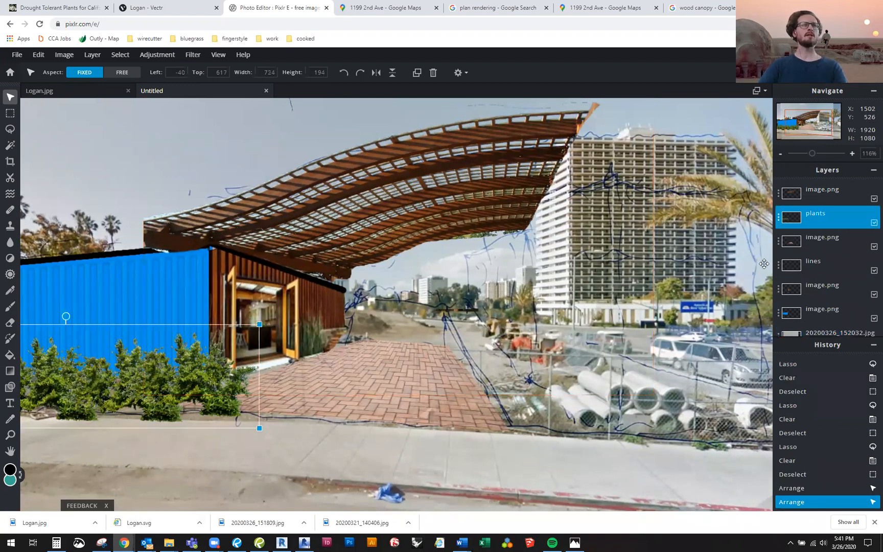
left_click(812, 219)
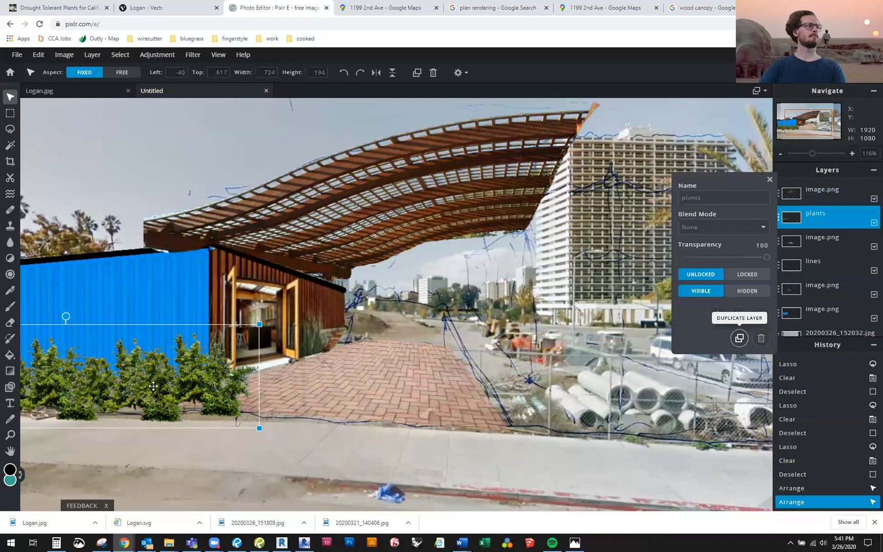
left_click_drag(124, 383, 570, 313)
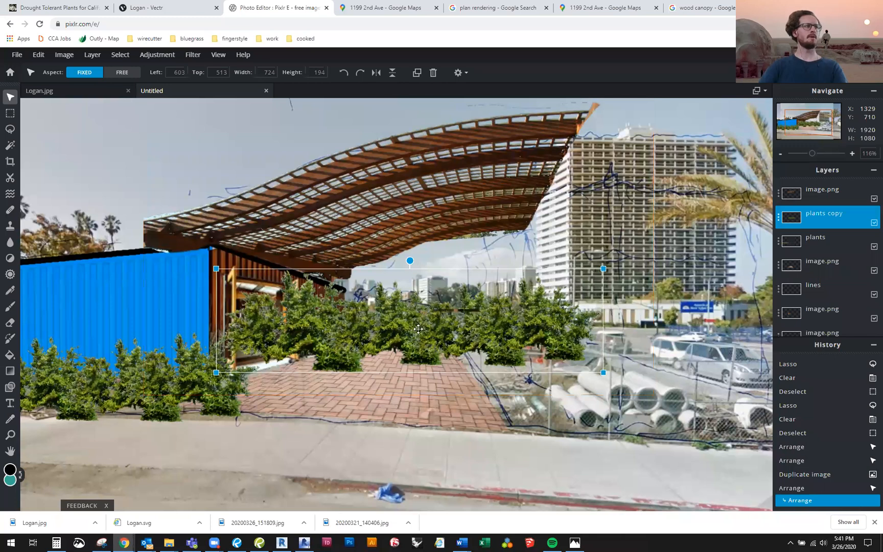
key("ctrl+z")
key("ctrl+z")
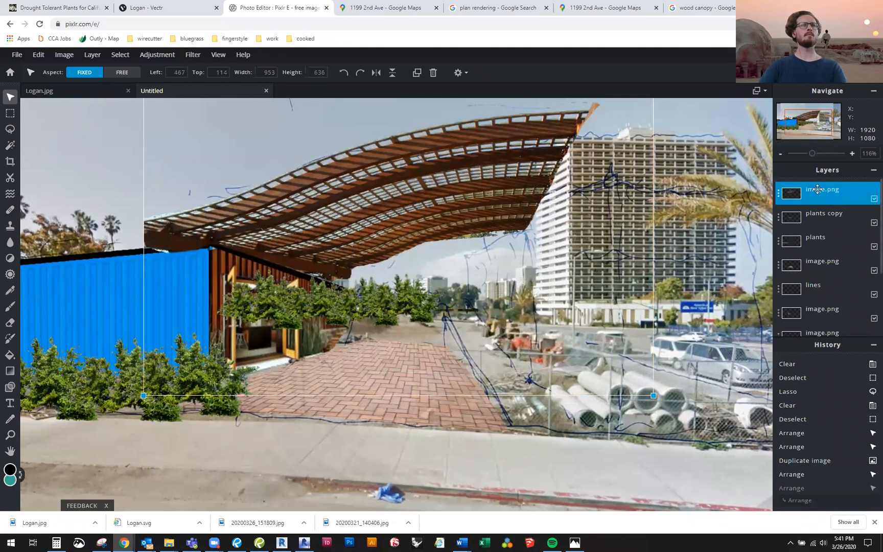
Step: Rename the canopy's image layer to "canopy" and lock it
left_click(825, 191)
left_click(725, 198)
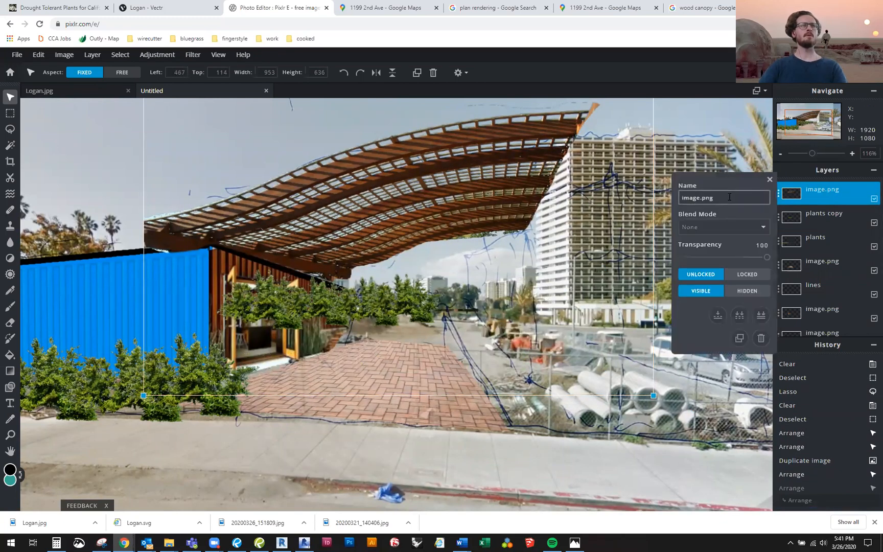
type("canopy")
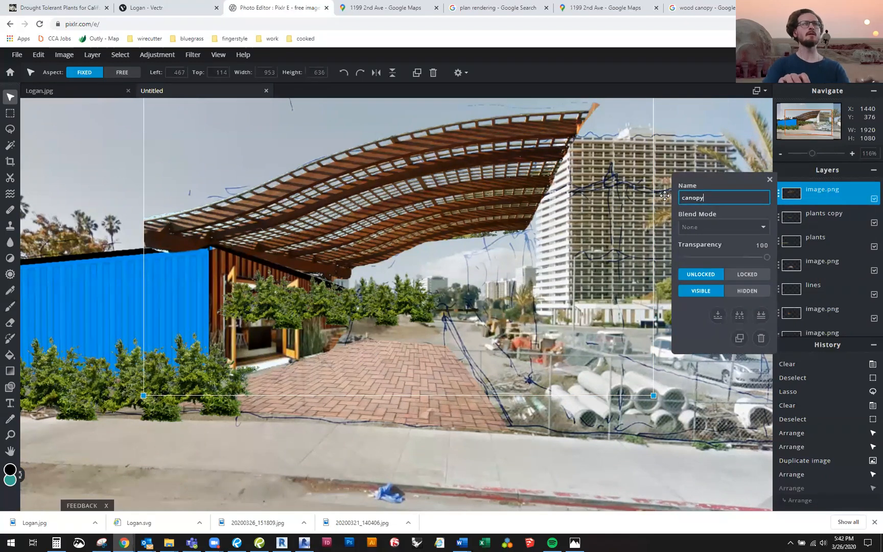
left_click(853, 193)
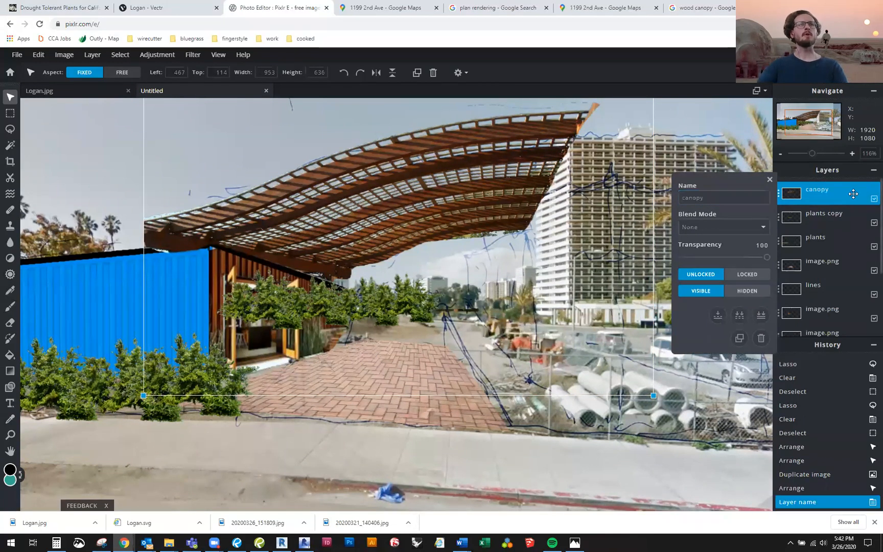
left_click(748, 274)
Step: Move the plants copy toward the paving's far end and reorder its layer beneath the container image, directly above 20200326_152032.jpg
left_click(809, 213)
left_click_drag(391, 293, 454, 324)
left_click_drag(809, 217, 822, 316)
scroll(824, 312, "down", 2)
left_click_drag(828, 225, 830, 245)
Step: Scale the plants copy to 363 × 97 and place it as a hedge along the brick paving's far edge beside the container
mouse_move(437, 320)
left_mouse_down()
mouse_move(427, 320)
mouse_move(439, 319)
left_mouse_up()
left_click_drag(513, 347, 478, 337)
mouse_move(425, 316)
left_mouse_down()
mouse_move(434, 433)
mouse_move(435, 323)
left_mouse_up()
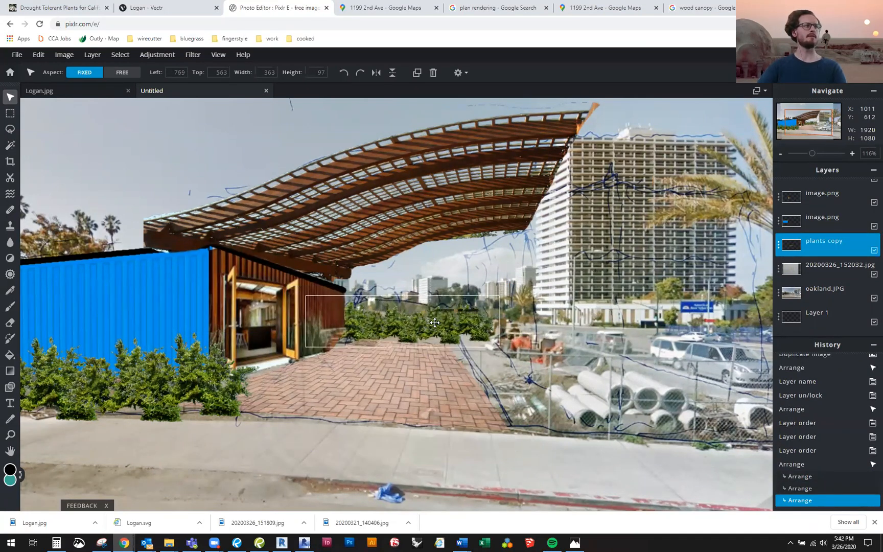
scroll(475, 361, "down", 2)
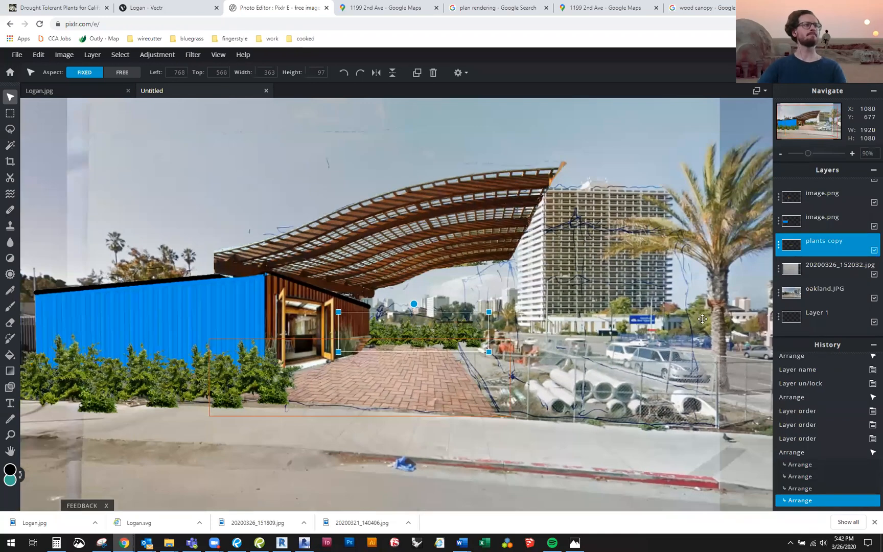
scroll(751, 337, "down", 1)
left_click(753, 337)
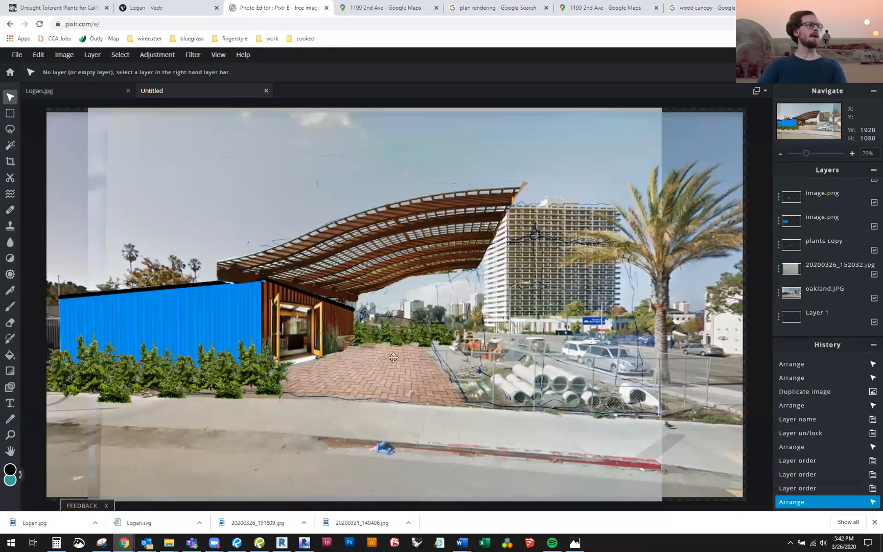
scroll(305, 306, "up", 2)
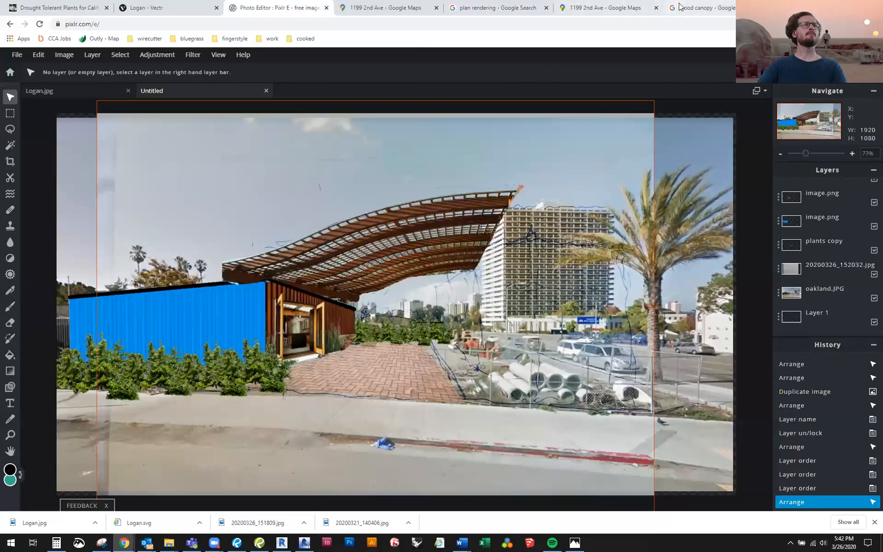
Step: Switch to the Google Images search for wood canopy and search for "people cutout" instead
left_click(700, 7)
scroll(148, 87, "up", 3)
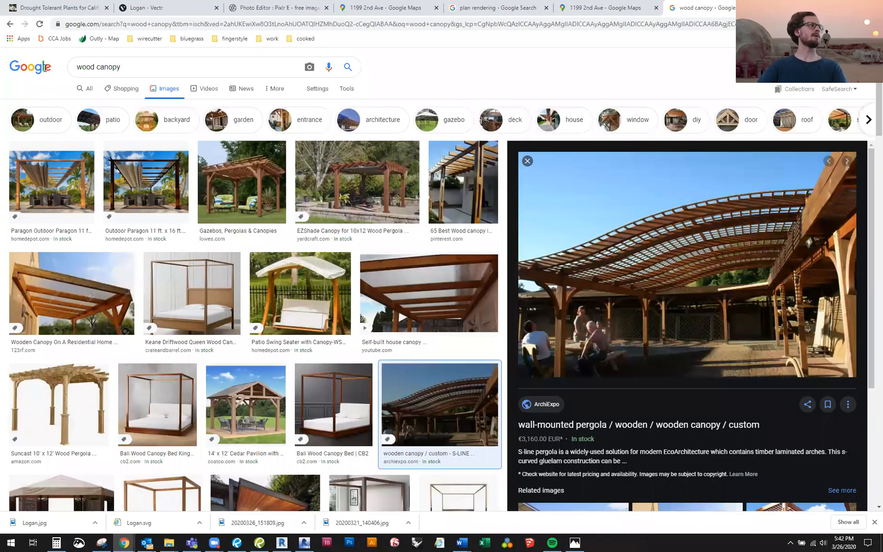
key("slash")
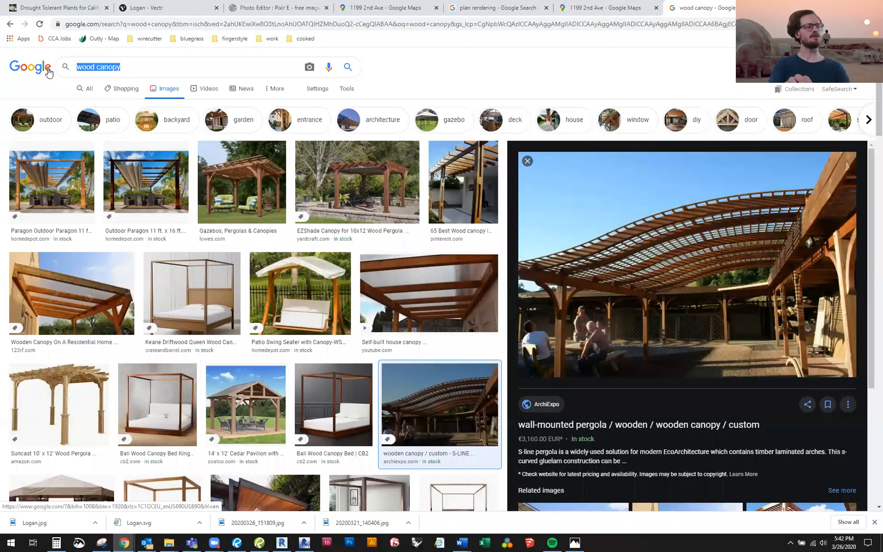
type("people cutout")
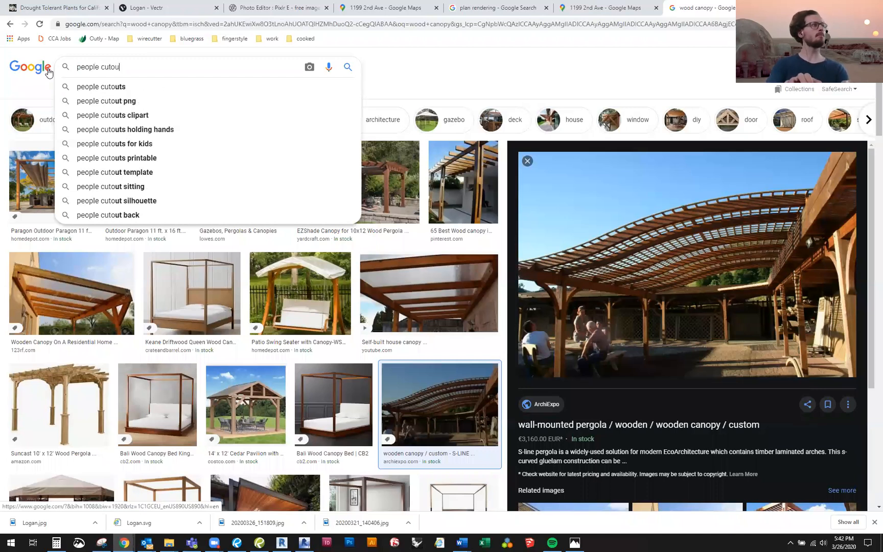
key("Return")
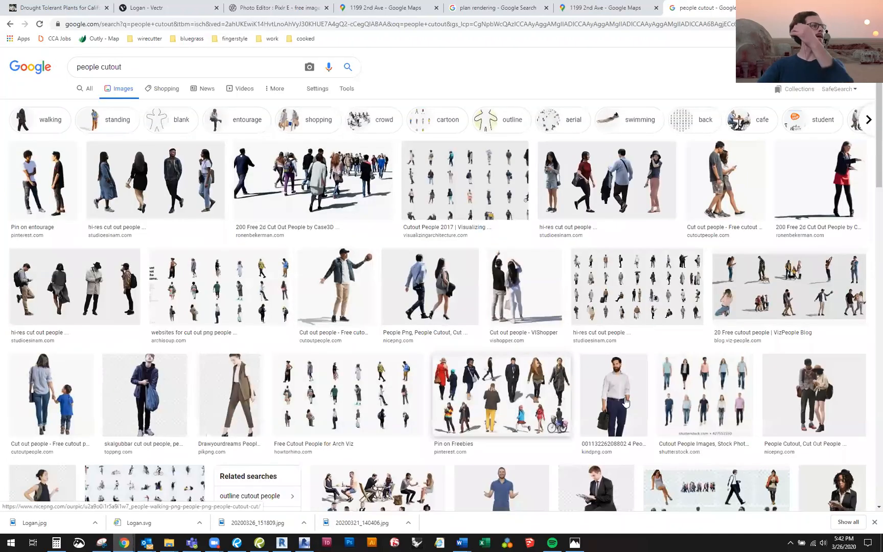
Step: Look through the "people cutout" image results for figures that suit the collage
scroll(538, 417, "down", 2)
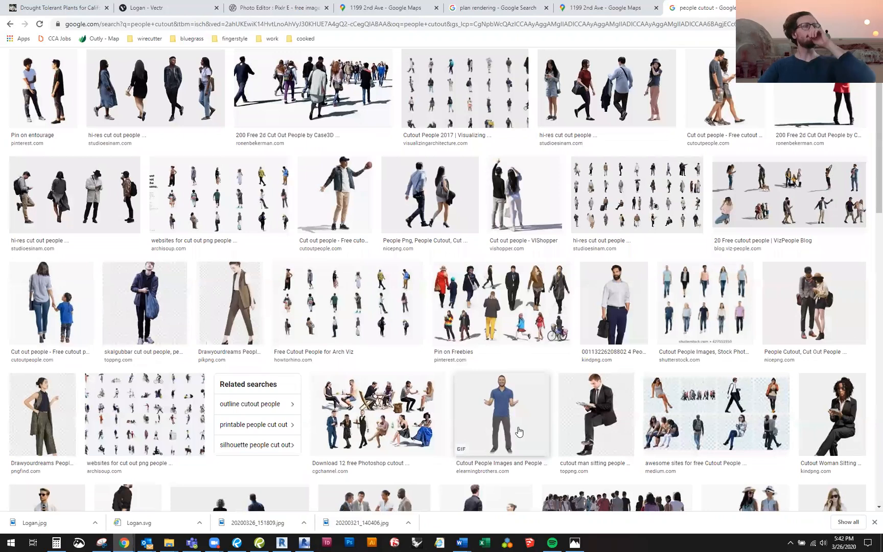
scroll(511, 431, "down", 3)
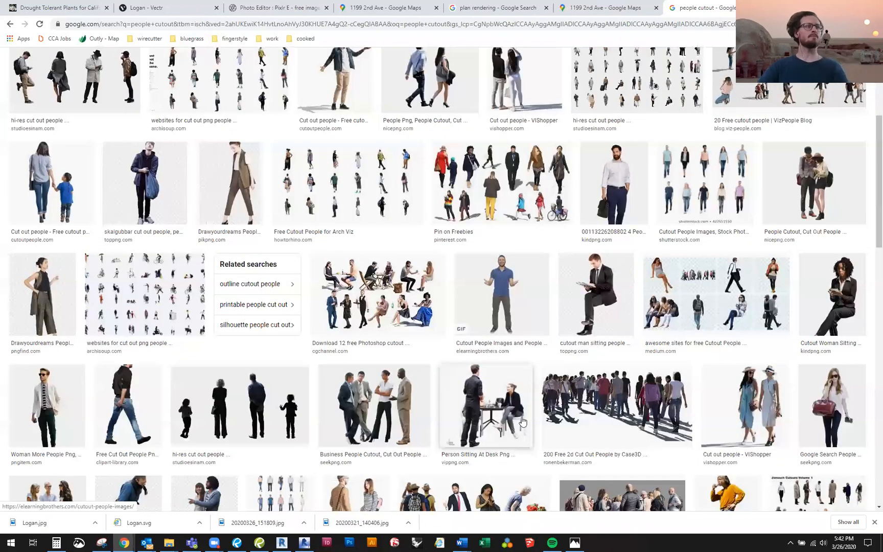
scroll(522, 421, "down", 3)
scroll(419, 413, "up", 7)
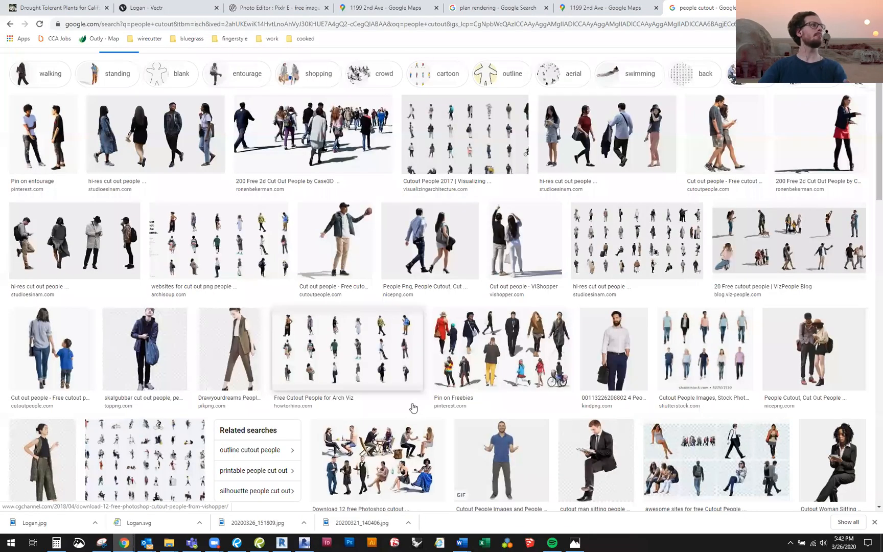
scroll(381, 312, "up", 1)
scroll(456, 391, "down", 2)
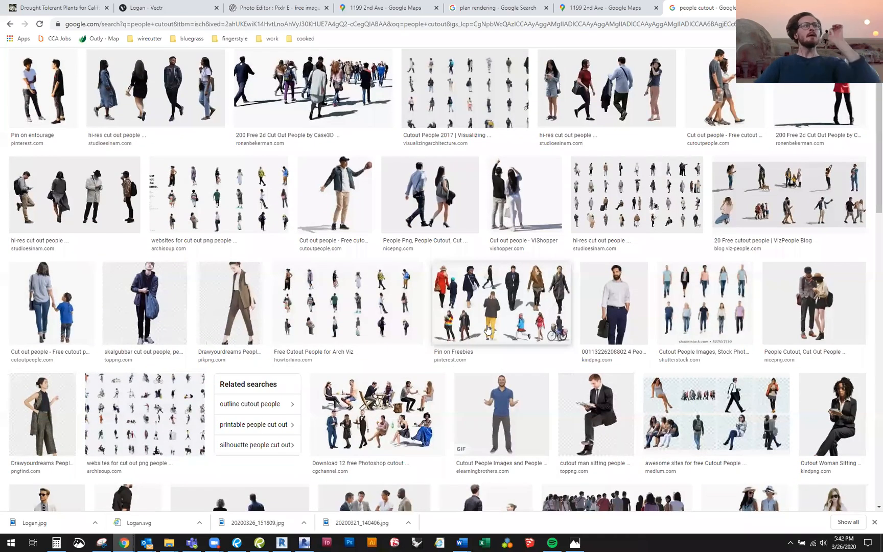
scroll(630, 328, "up", 2)
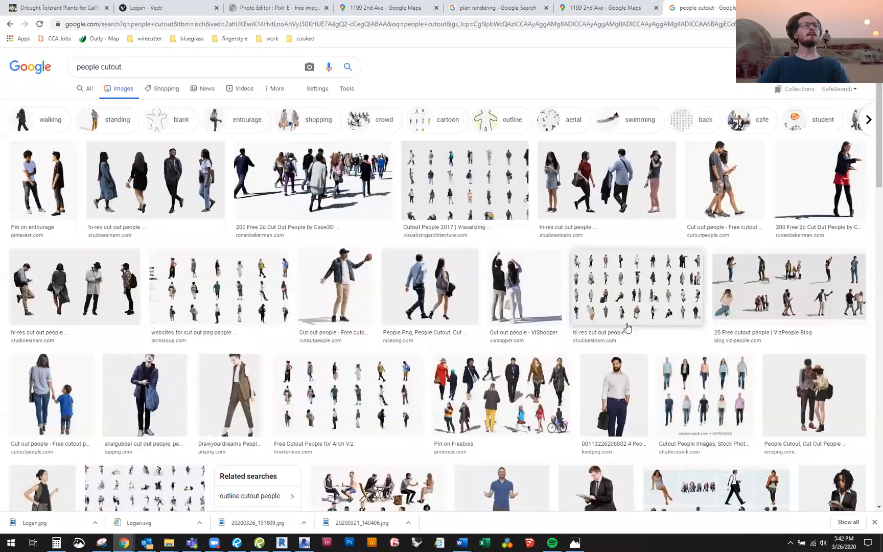
scroll(358, 368, "down", 1)
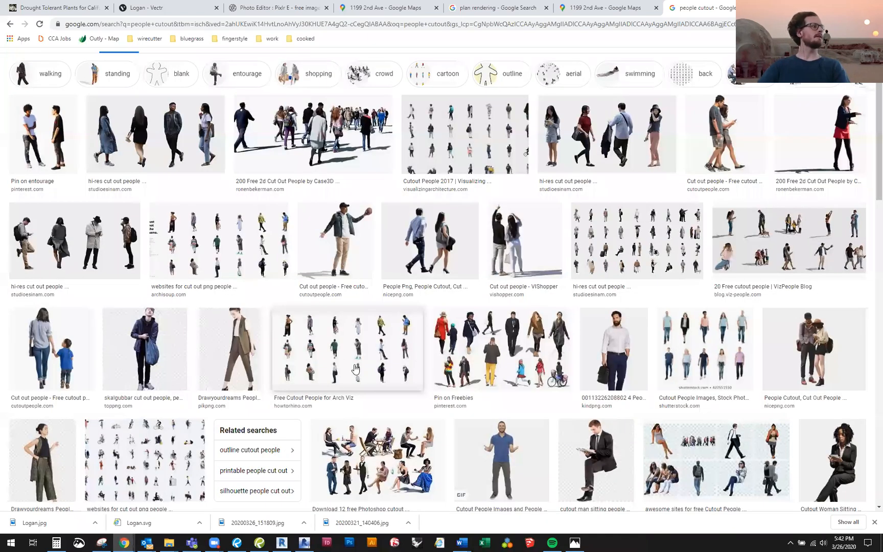
scroll(118, 76, "up", 1)
Step: Search images for "family cutout" and copy the MrCutout picture "Family Walking 0044" of a woman walking with two children
double_click(88, 67)
type("family cutout")
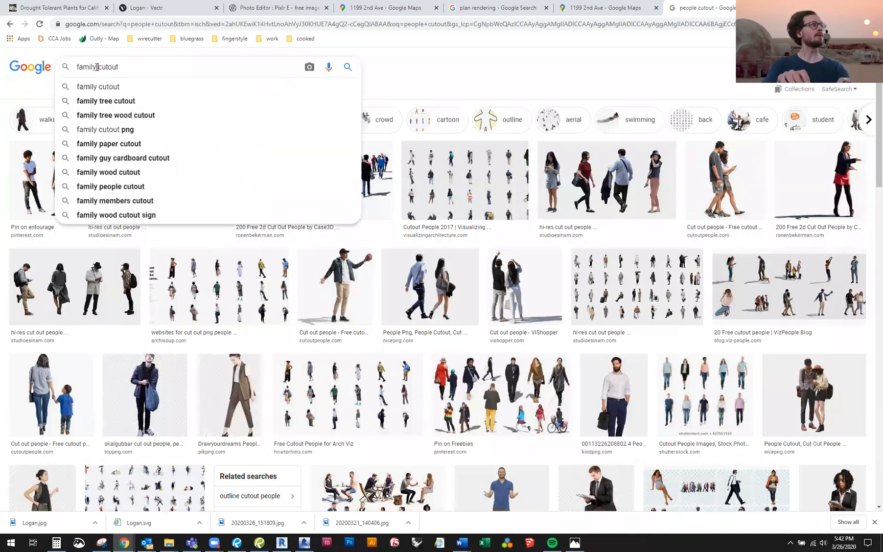
key("Return")
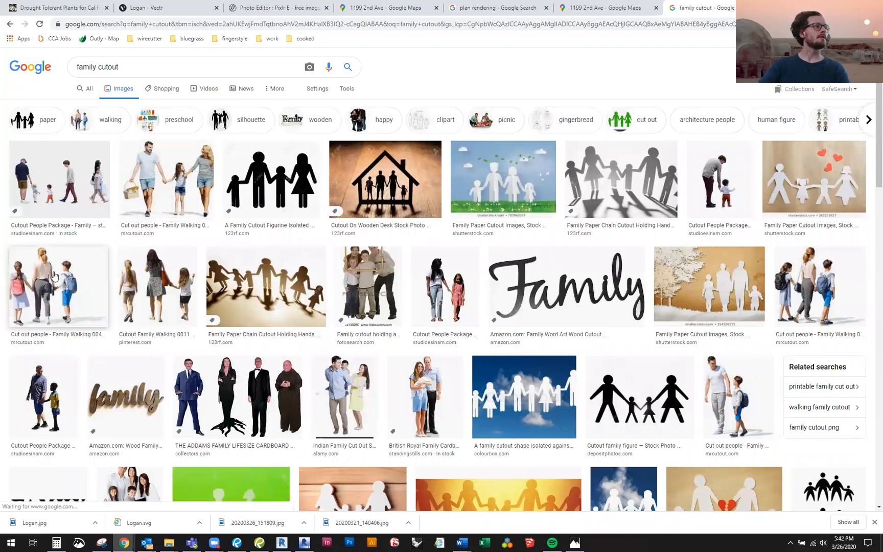
left_click(72, 278)
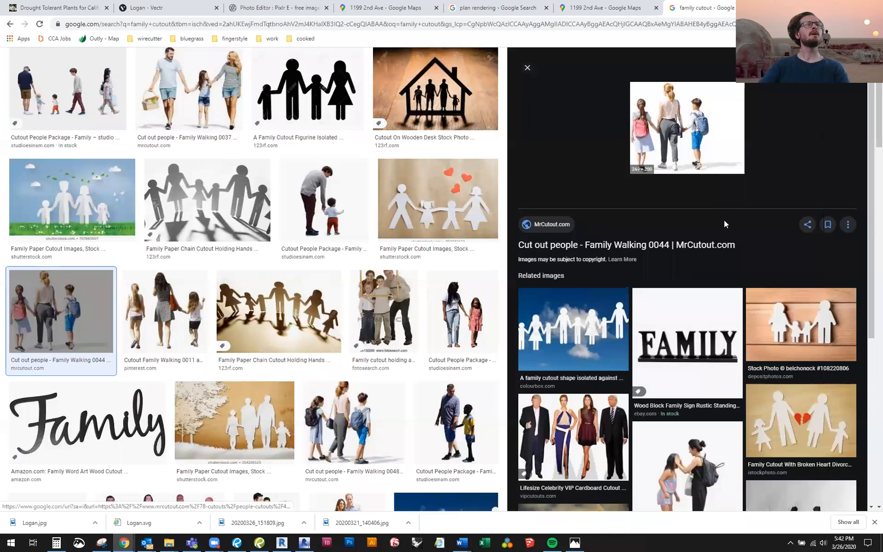
right_click(686, 124)
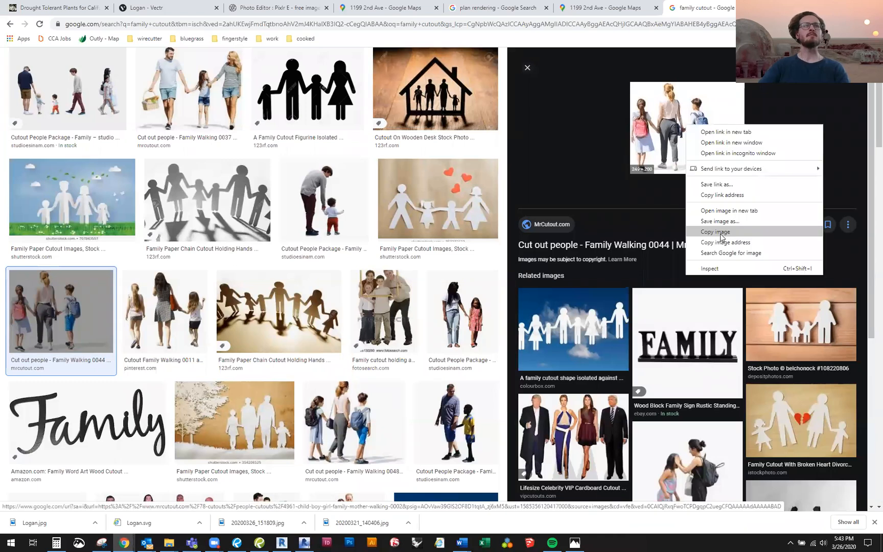
left_click(715, 231)
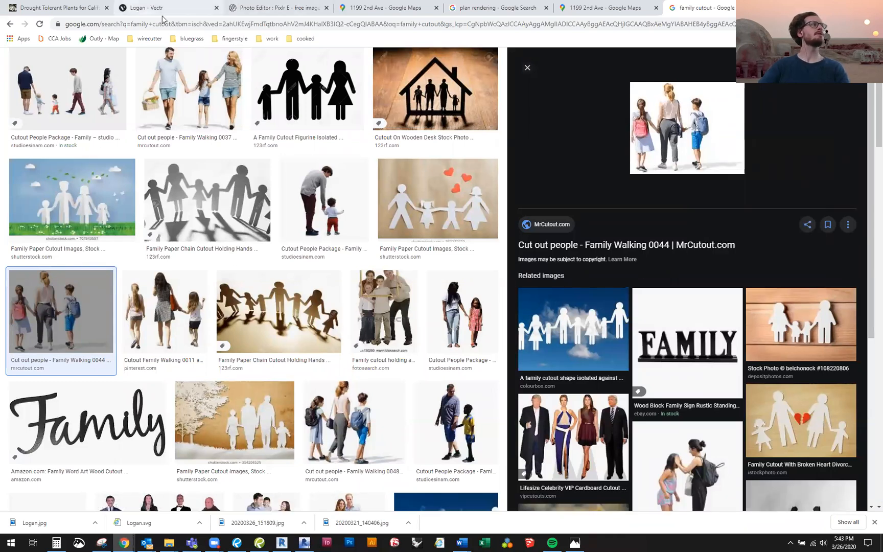
Step: Switch to the Pixlr collage, paste the family image and place it on the brick paving at 836, 539
left_click(278, 7)
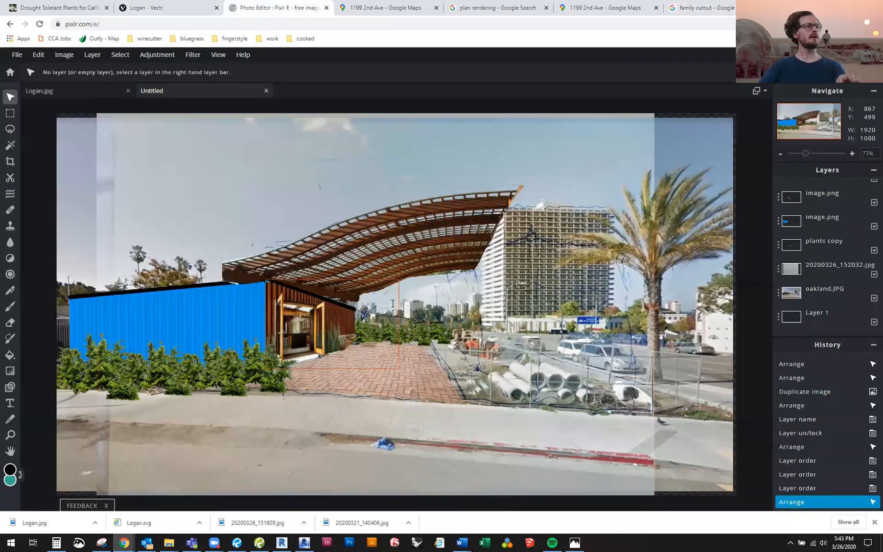
key("ctrl+v")
left_click_drag(416, 317, 421, 320)
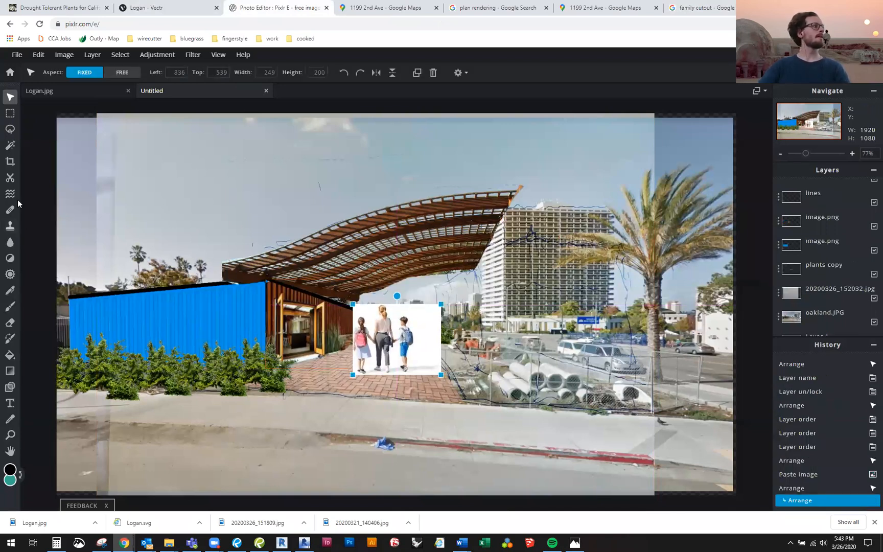
Step: Delete the white background around the family image using the Magic wand with Contiguous turned off
left_click(10, 145)
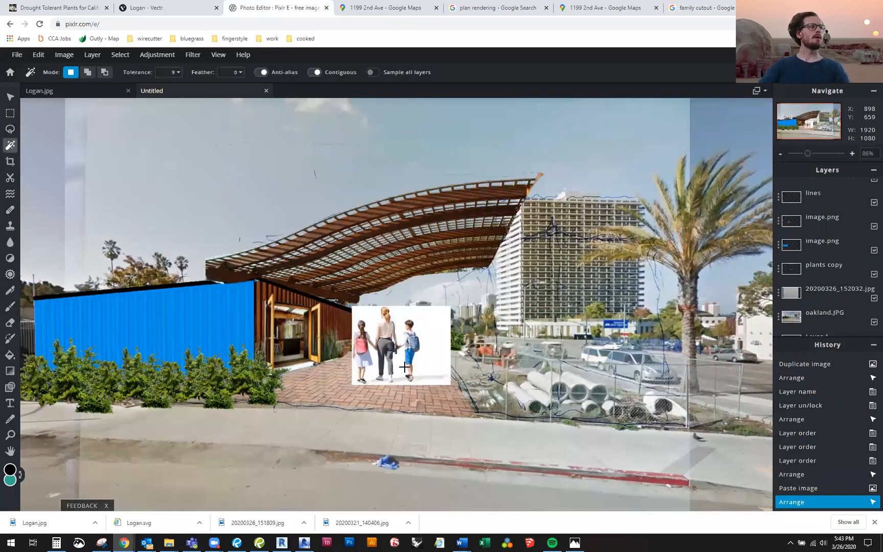
scroll(444, 347, "up", 5)
left_click(461, 328)
scroll(470, 388, "up", 2)
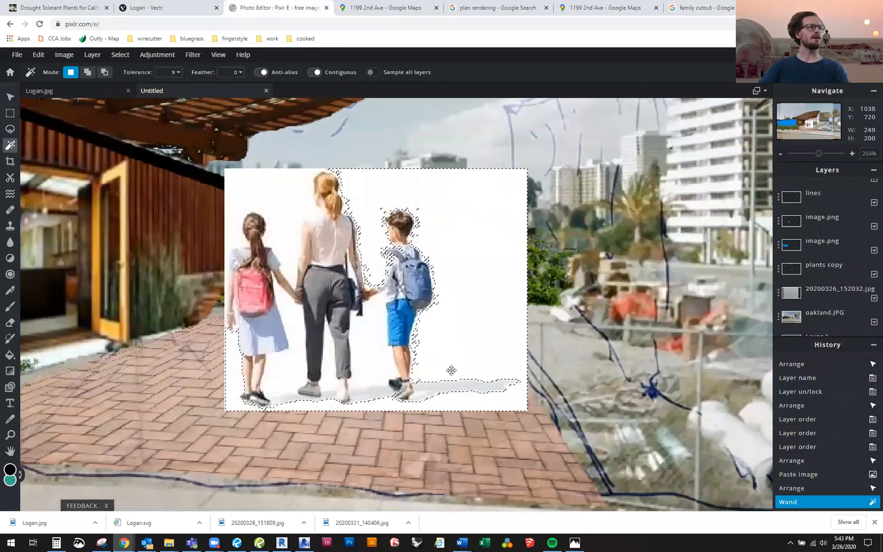
scroll(440, 394, "up", 6)
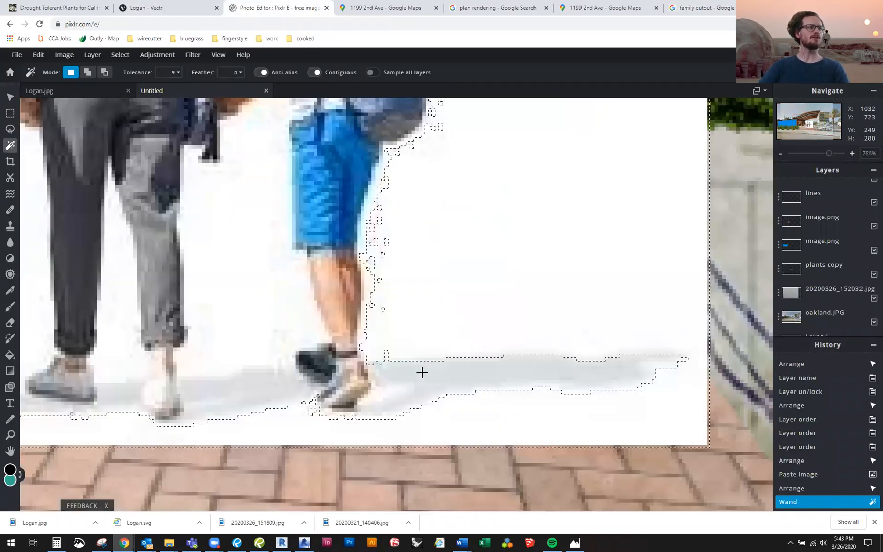
scroll(421, 372, "down", 7)
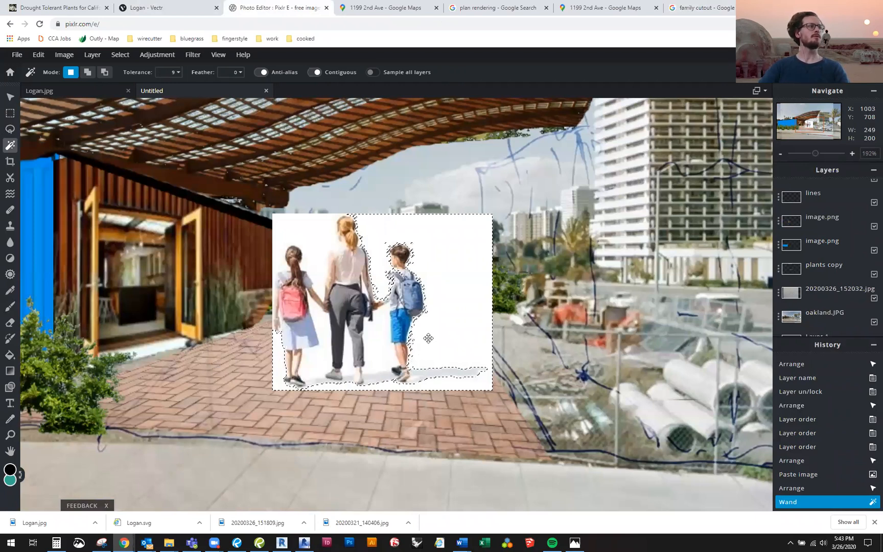
scroll(428, 337, "down", 1)
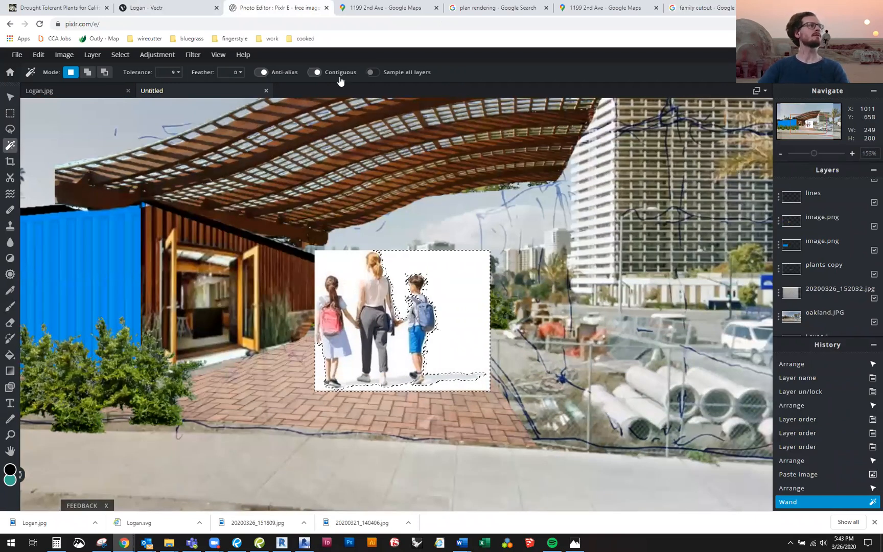
scroll(414, 319, "up", 3)
double_click(485, 272)
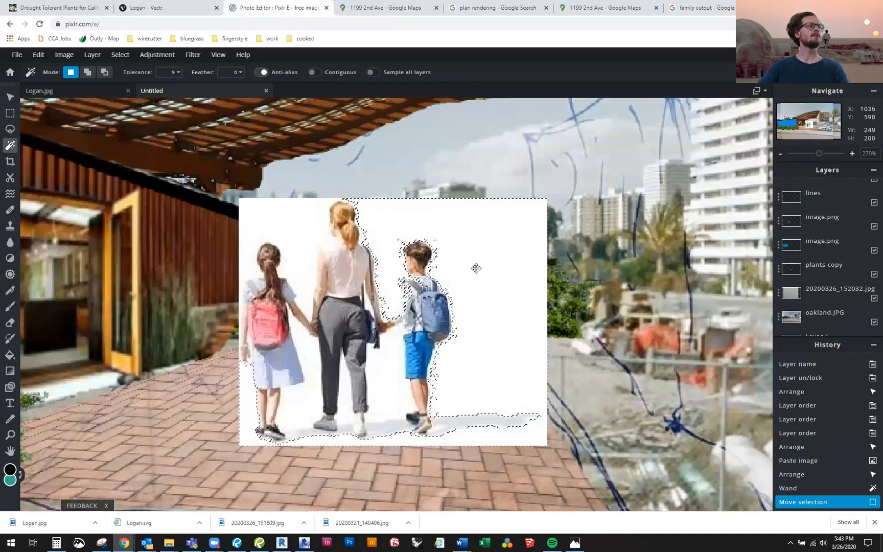
left_click(300, 230)
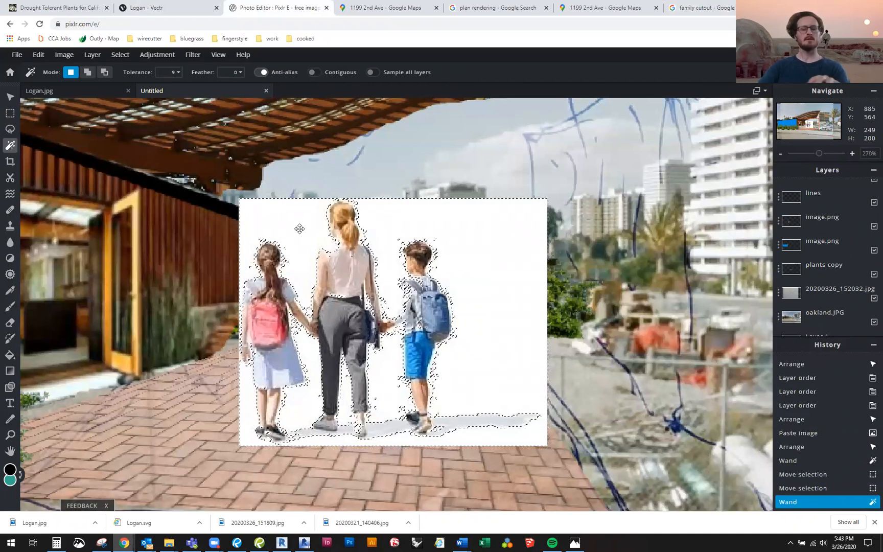
key("Delete")
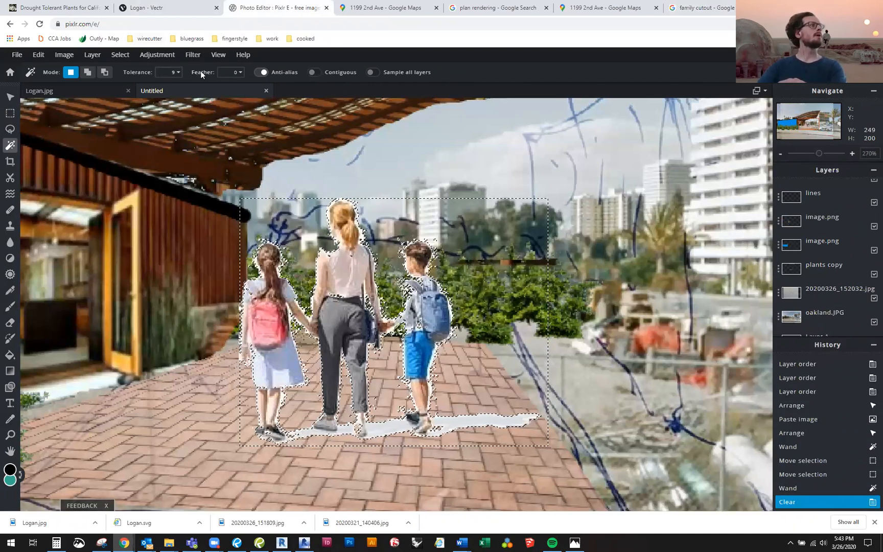
Step: Raise the wand tolerance to 21 and delete the remaining white fringe around the family
left_click(175, 70)
left_click(107, 90)
left_click_drag(109, 91, 113, 90)
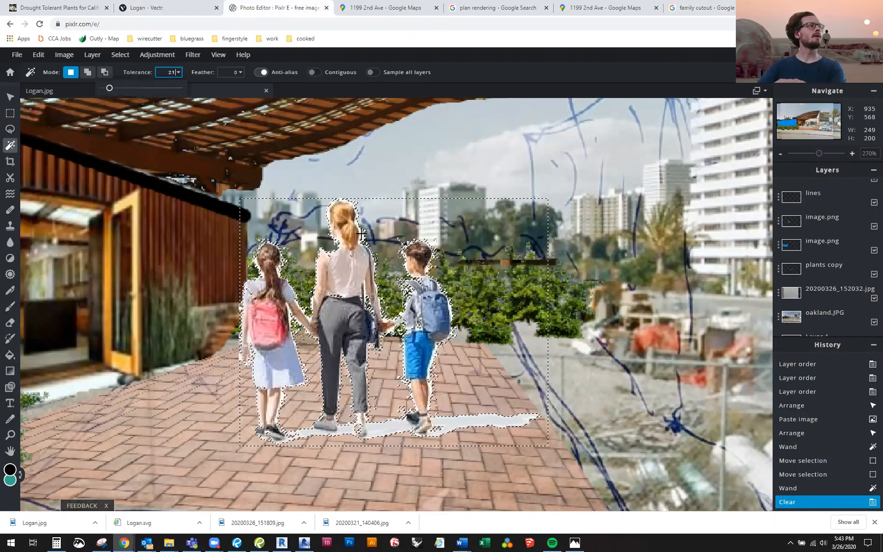
left_click(410, 290)
key("Delete")
Step: Deselect, scale the family cutout to 168 × 137 and move it onto the brick paving at 855, 612
left_click(9, 100)
scroll(427, 374, "down", 3)
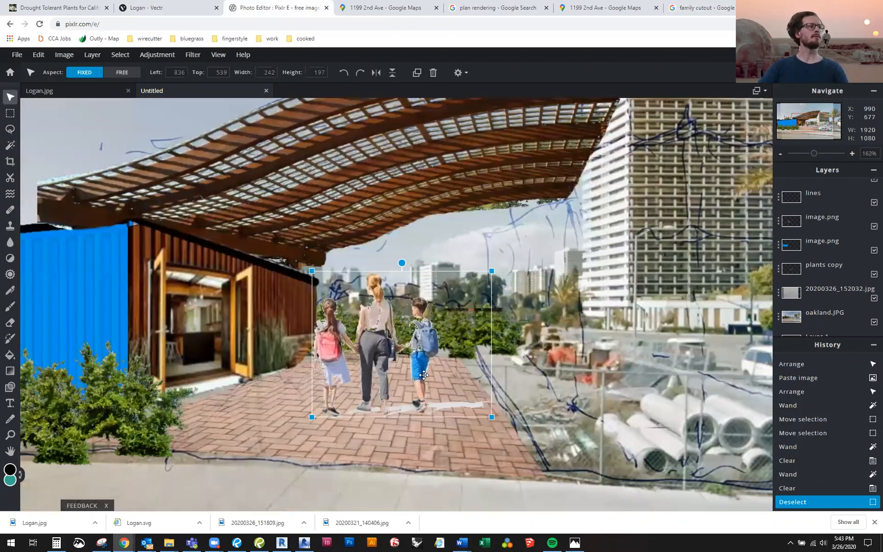
left_click_drag(483, 435, 428, 390)
left_click_drag(386, 318, 401, 374)
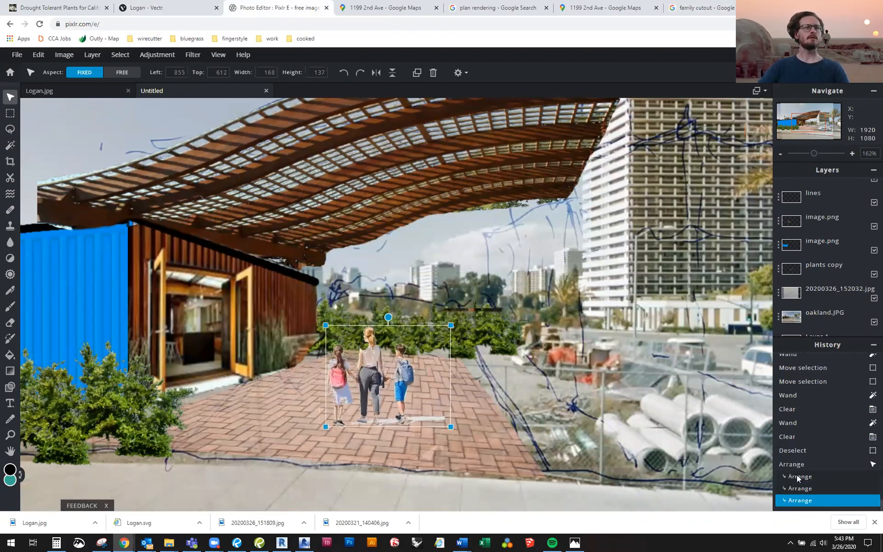
Step: Step back through the history to before the family image's white background was first cleared
left_click(790, 437)
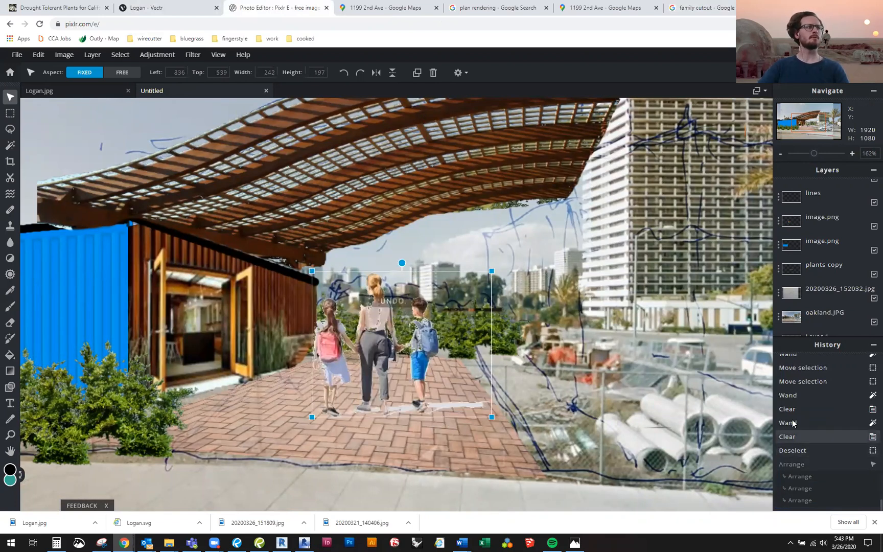
left_click(792, 422)
left_click(793, 409)
left_click(796, 395)
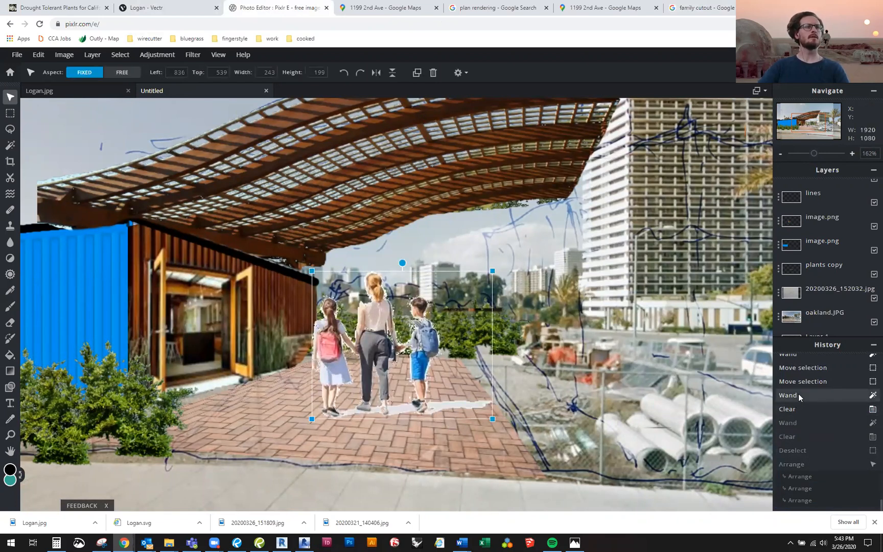
left_click(797, 381)
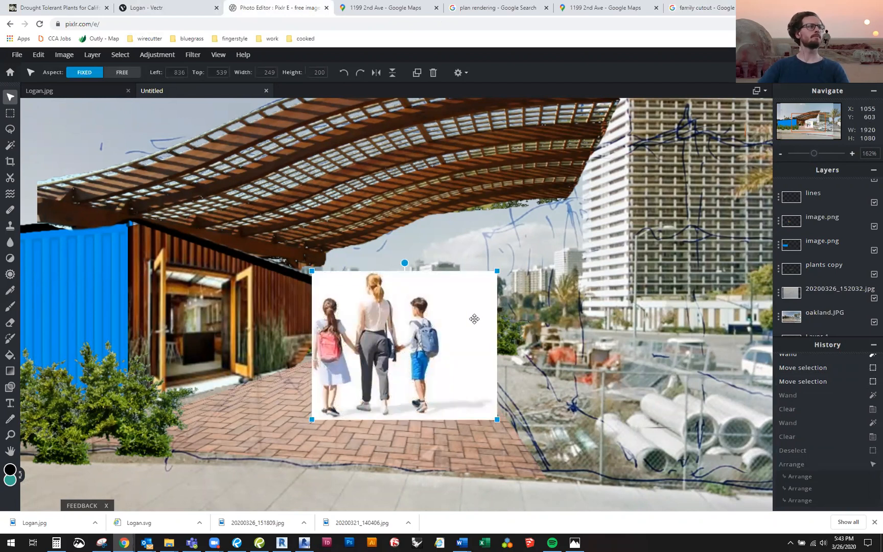
Step: Select the family image's white background with the Magic wand at tolerance 21
scroll(466, 367, "up", 2)
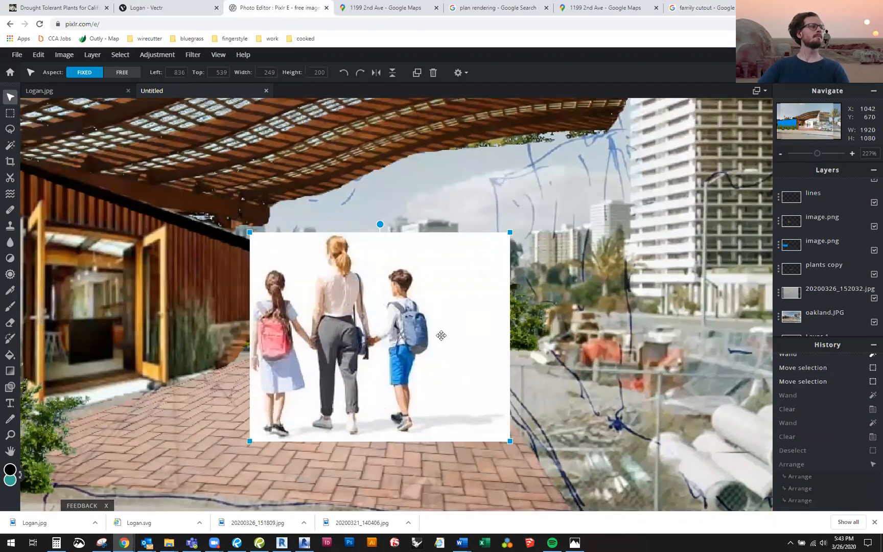
key("w")
scroll(317, 266, "up", 1)
left_click(310, 272)
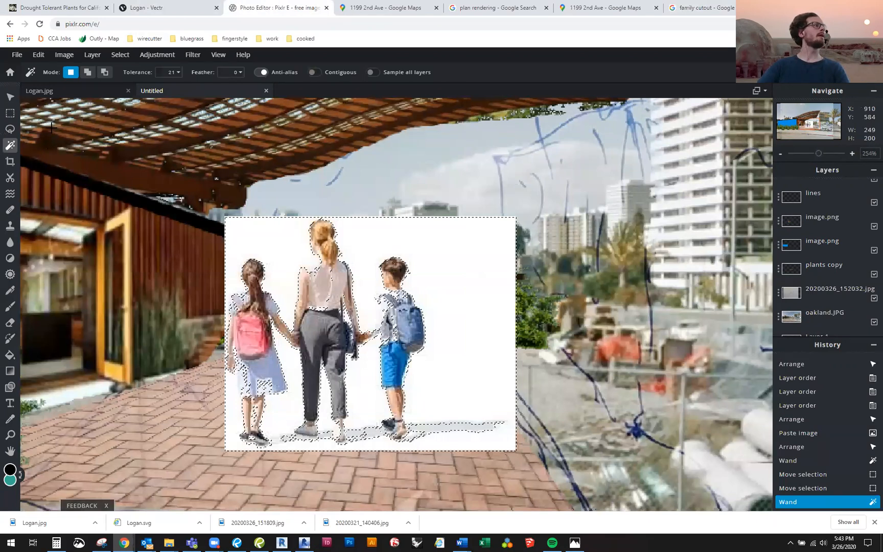
key("l")
scroll(340, 261, "up", 2)
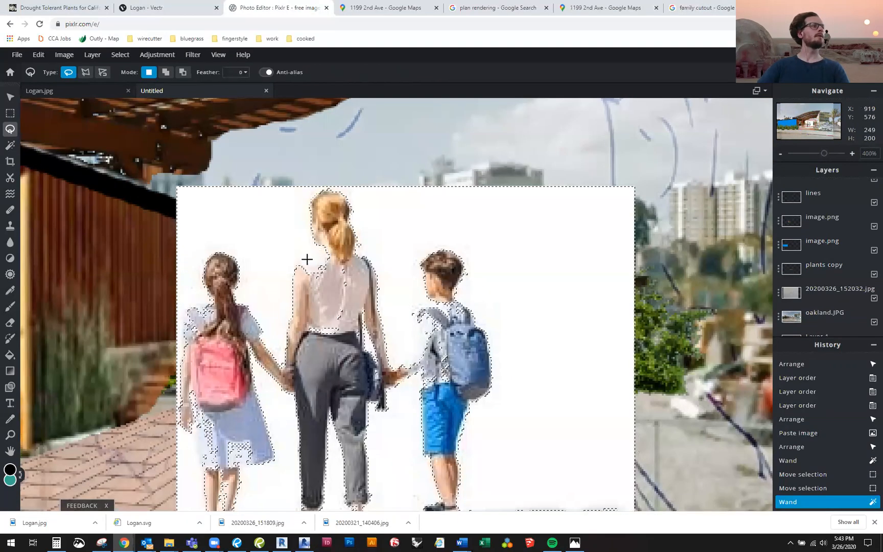
left_click(305, 279)
key("ctrl+z")
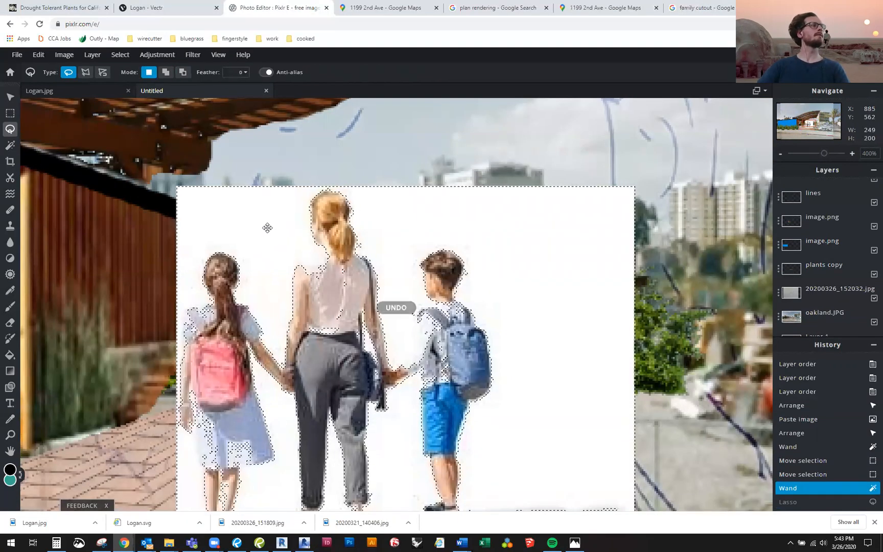
left_click(314, 264)
Step: Delete the selected white background, deselect, and reposition the family cutout on the brick paving at 807, 565
scroll(478, 284, "down", 2)
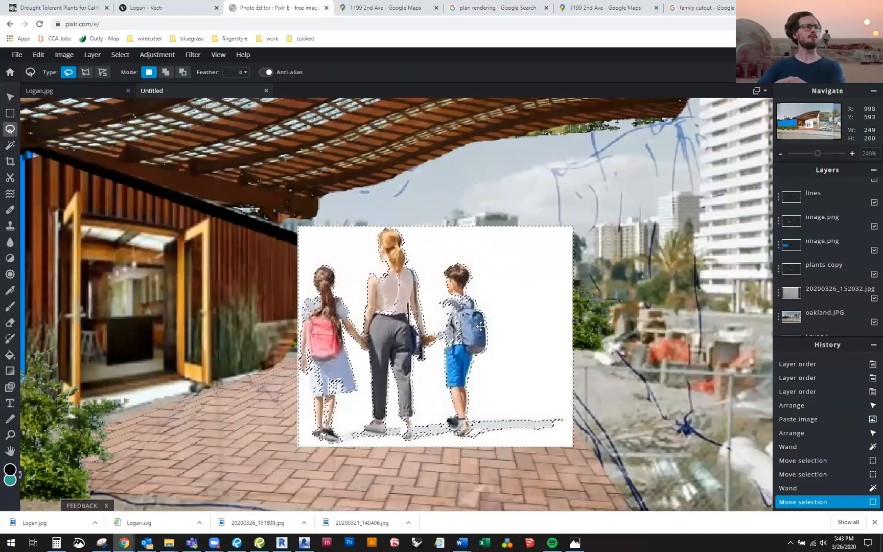
scroll(468, 357, "down", 1)
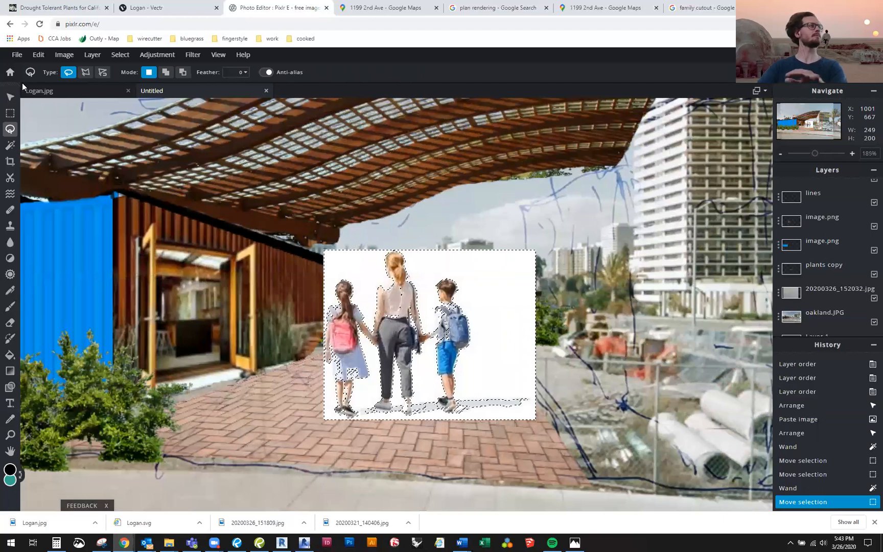
key("Delete")
key("v")
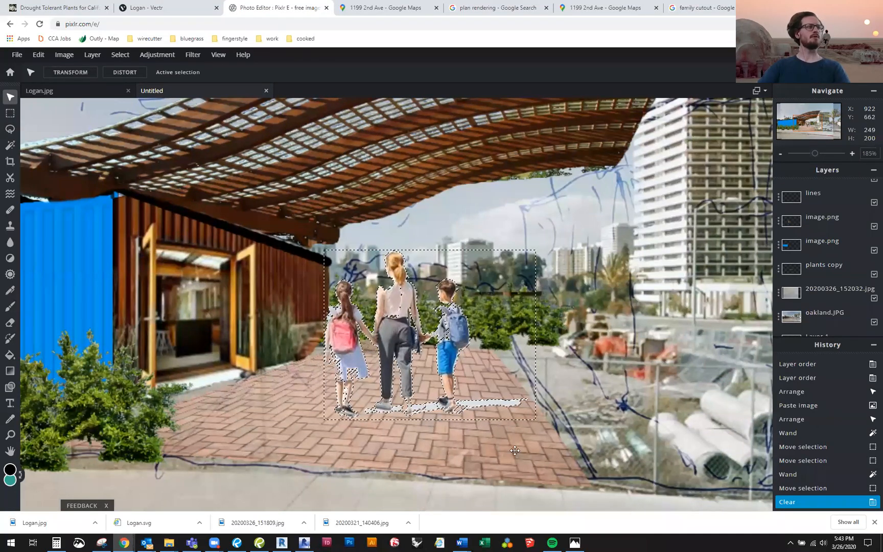
left_click(500, 438)
key("ctrl+0")
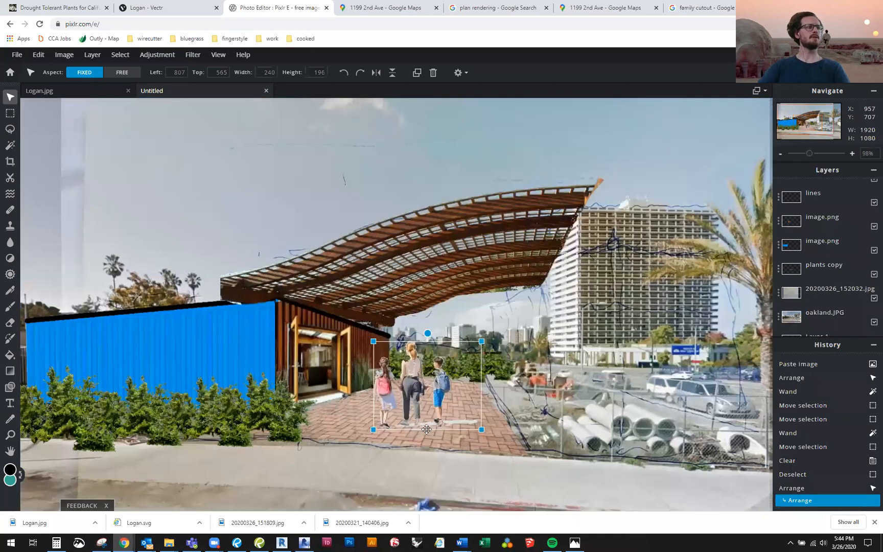
Step: Move the family cutout to 831, 583 on the brick paving and enlarge it proportionally to 266 × 217
left_click_drag(426, 416, 438, 436)
scroll(475, 444, "up", 1)
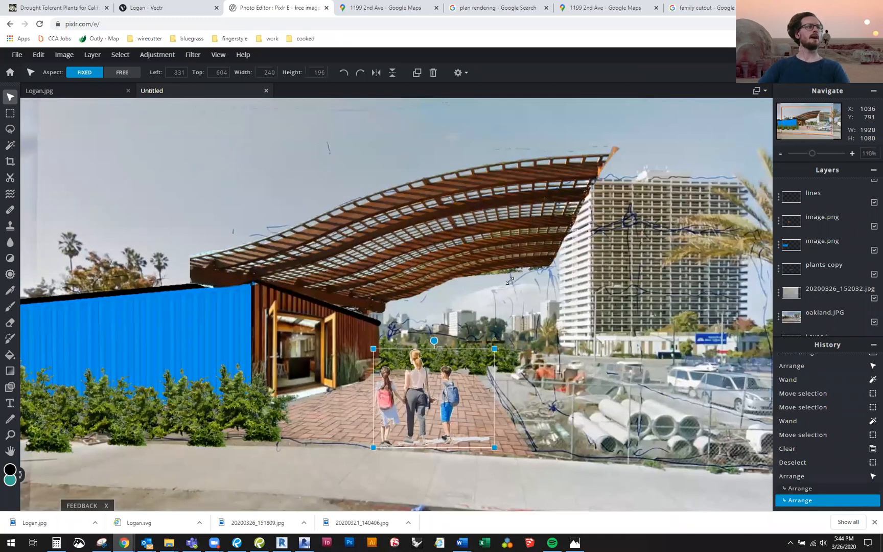
scroll(515, 269, "up", 5)
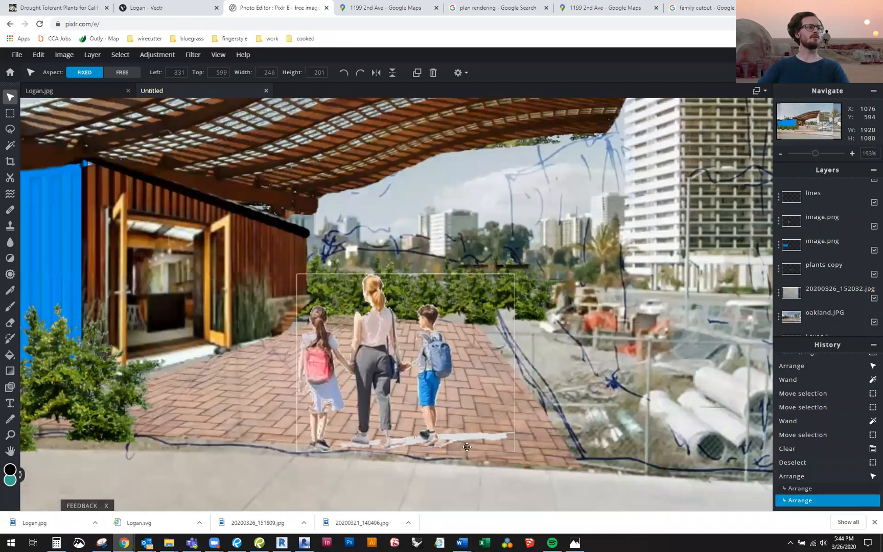
scroll(468, 448, "up", 4)
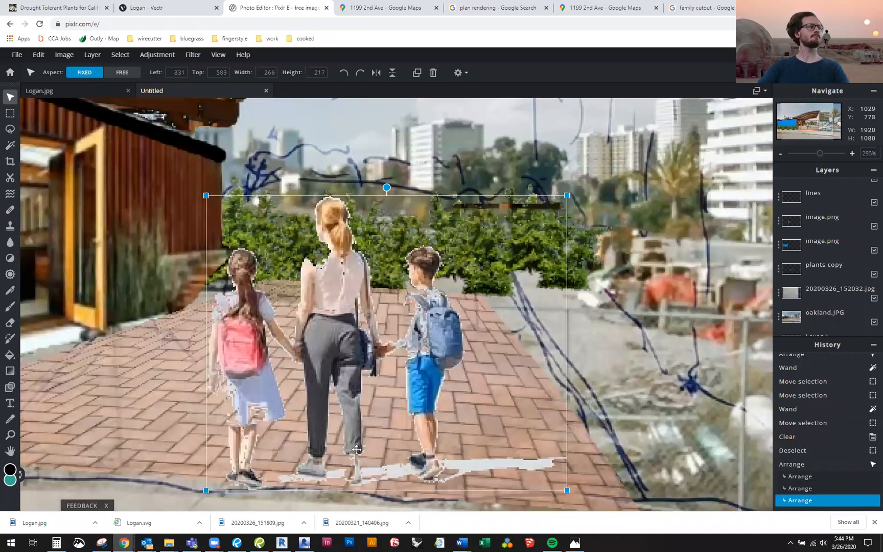
scroll(459, 463, "down", 1)
Step: Select all the pale shadow patches at the family's feet with the Magic wand, contiguous, at tolerance 21
left_click(10, 145)
scroll(472, 488, "up", 5)
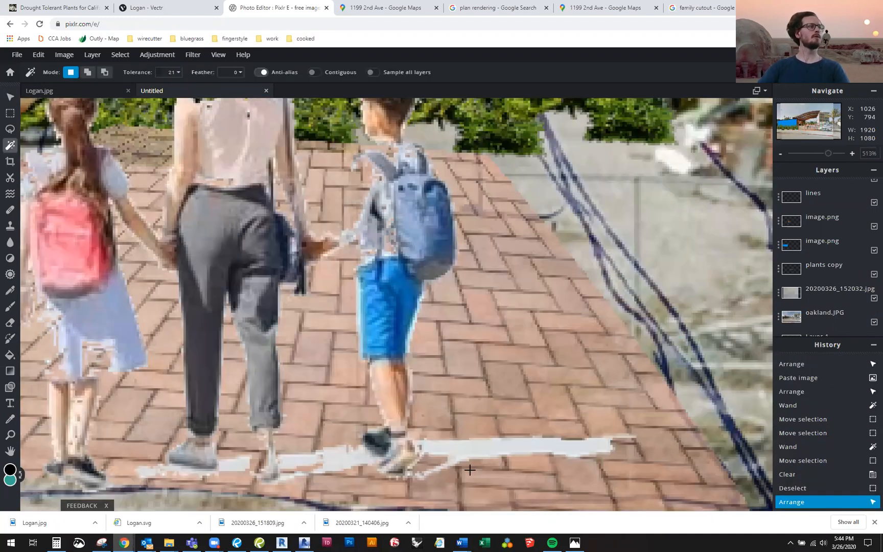
left_click(314, 72)
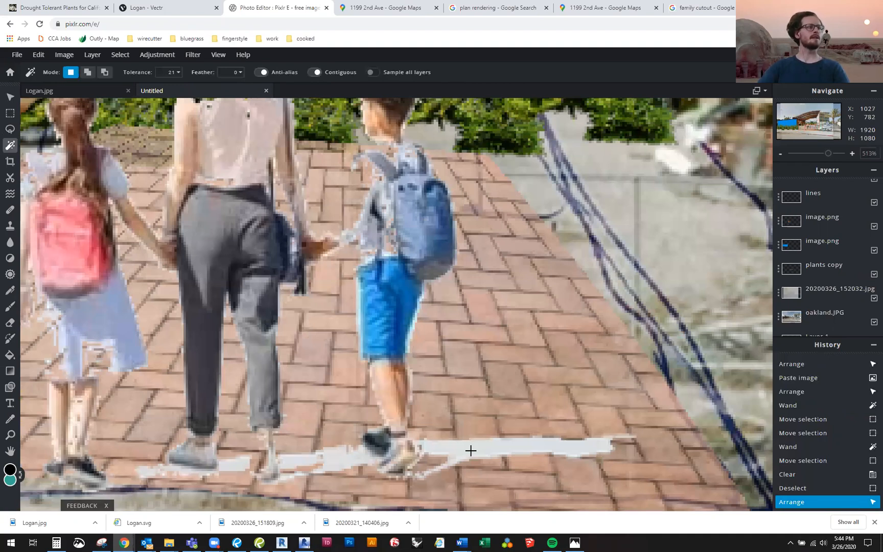
left_click(505, 450)
left_click(339, 460, "shift")
left_click(233, 465, "shift")
left_click(292, 475, "shift")
left_click(432, 468)
left_click(428, 474, "shift")
left_click(562, 444, "shift")
left_click(583, 446, "shift")
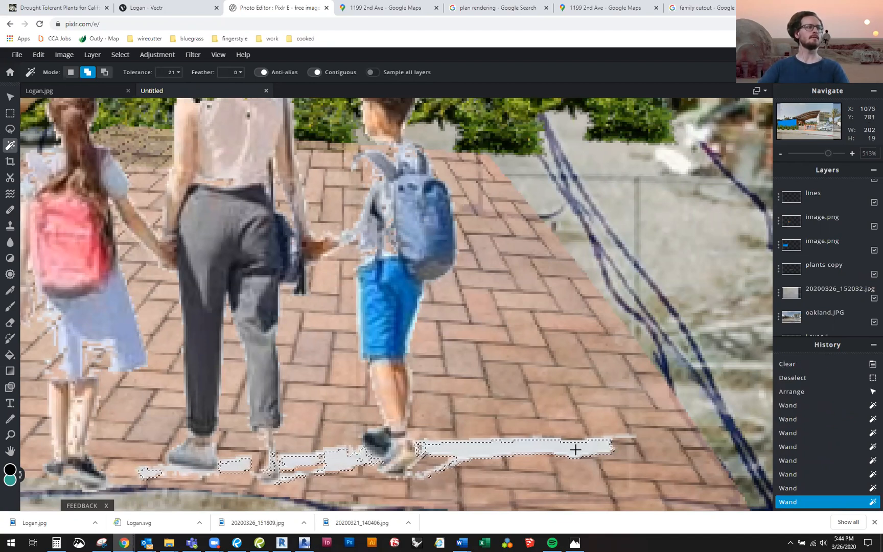
Step: Try to darken the selected shadow patches with the Color replace tool in black at 70% opacity
left_click(10, 338)
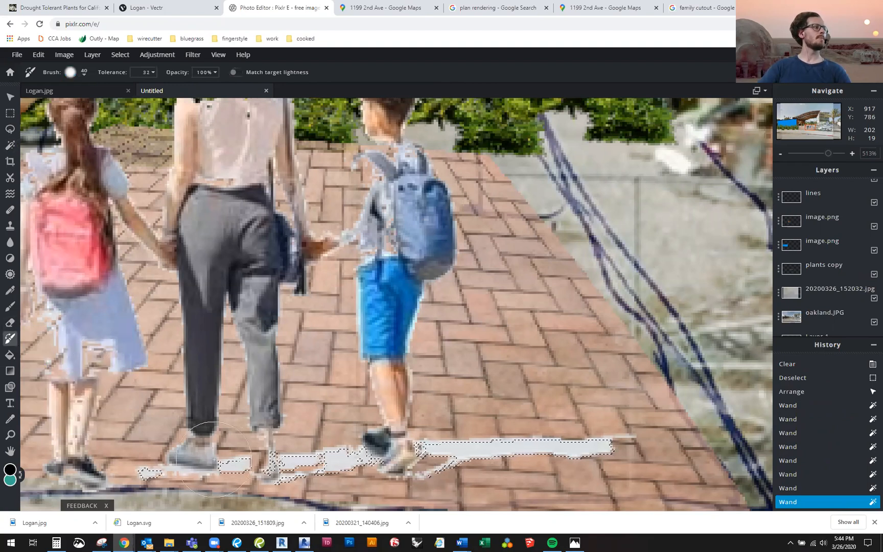
left_click(9, 469)
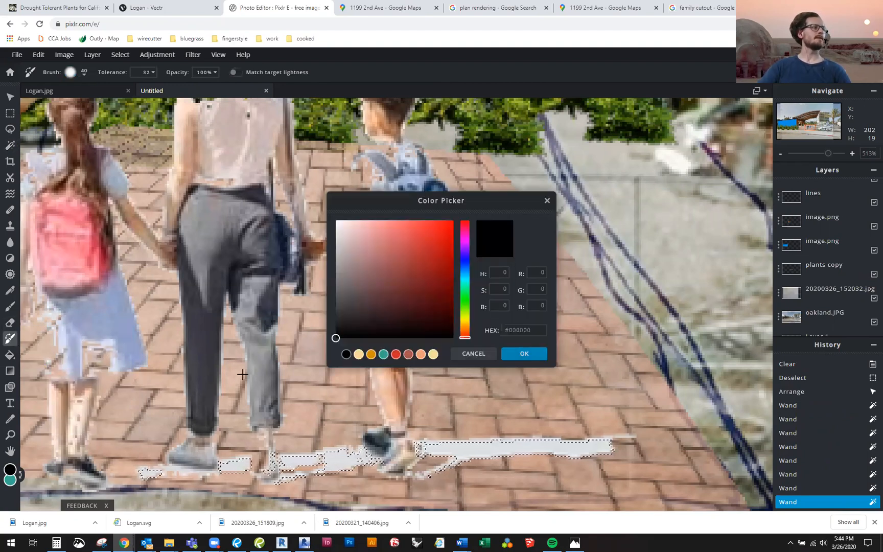
left_click(546, 200)
left_click(212, 73)
left_click_drag(216, 88, 193, 88)
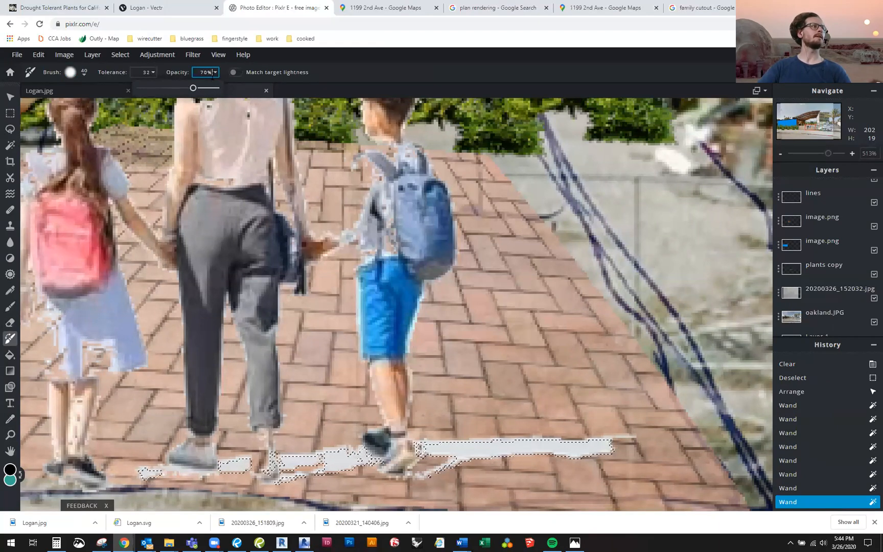
left_click(327, 460)
left_click(465, 432)
scroll(465, 429, "down", 2)
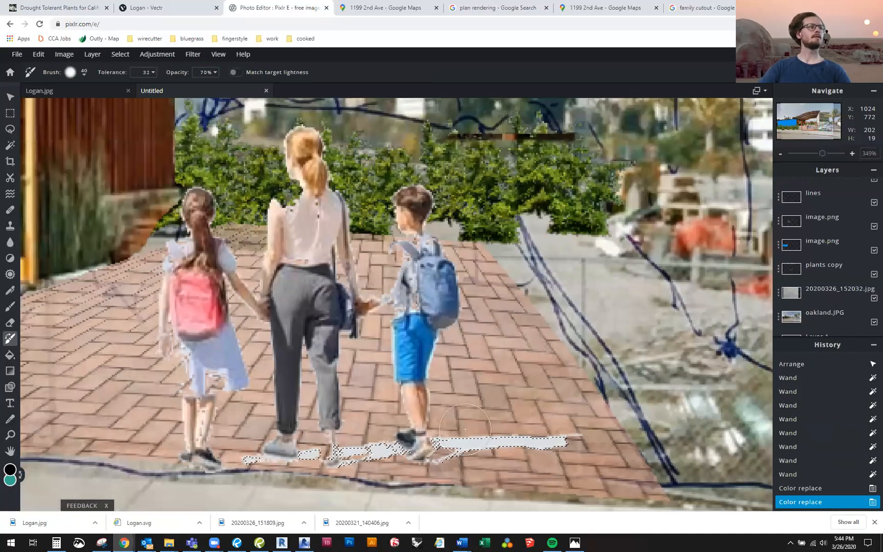
left_click(464, 429)
left_click(465, 429)
left_click(465, 430)
scroll(846, 263, "up", 2)
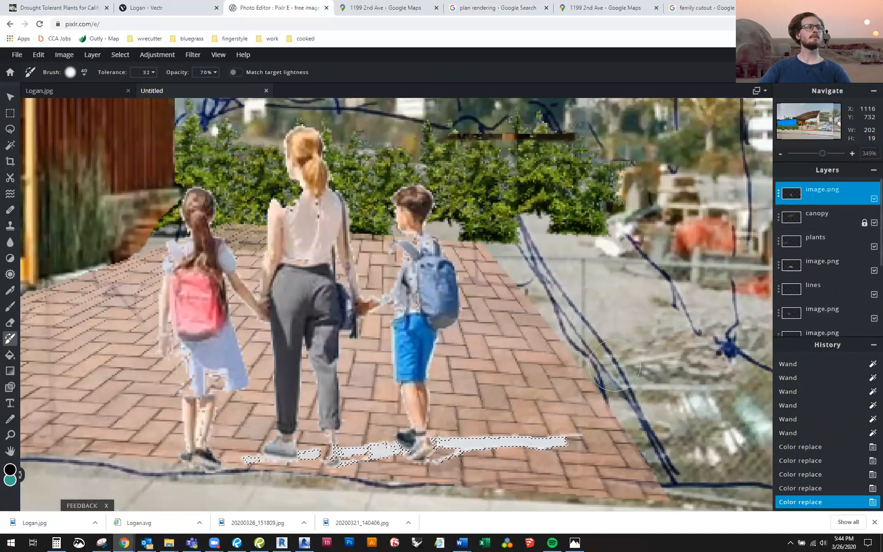
left_click(420, 445)
left_click(420, 445)
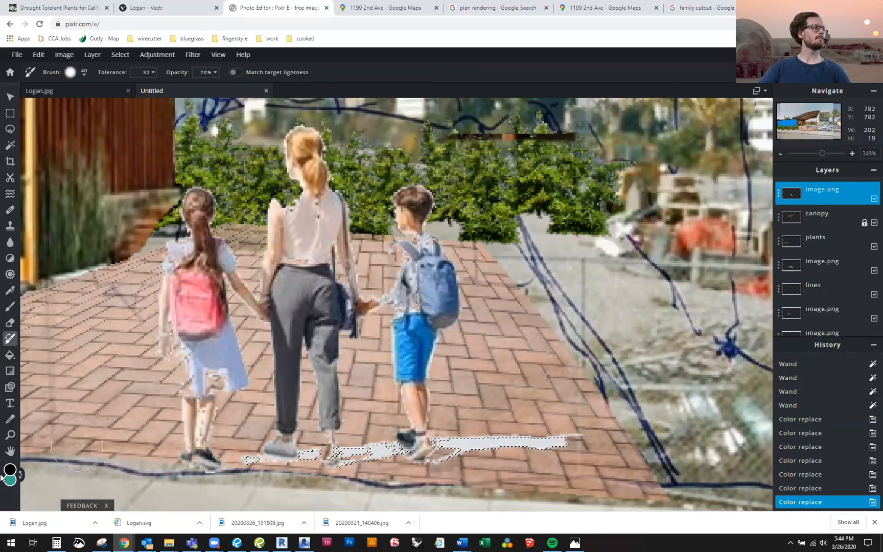
left_click(210, 72)
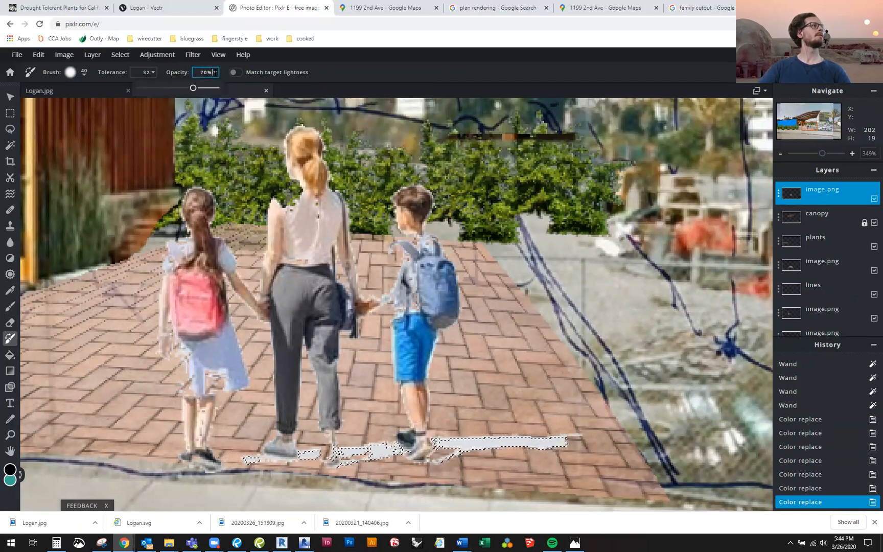
left_click(215, 88)
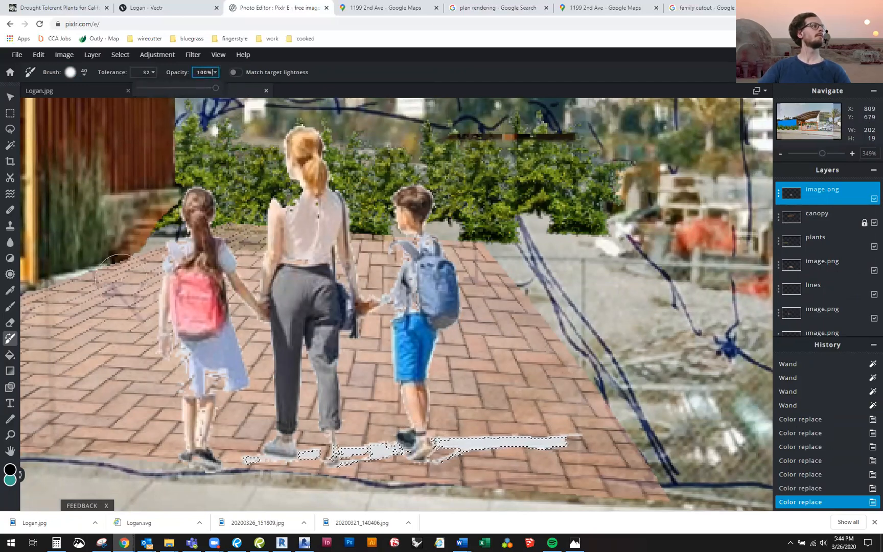
Step: Paint the selected shadow patches black with the brush at 74% opacity, then clear the selection
left_click(10, 305)
left_click(9, 305)
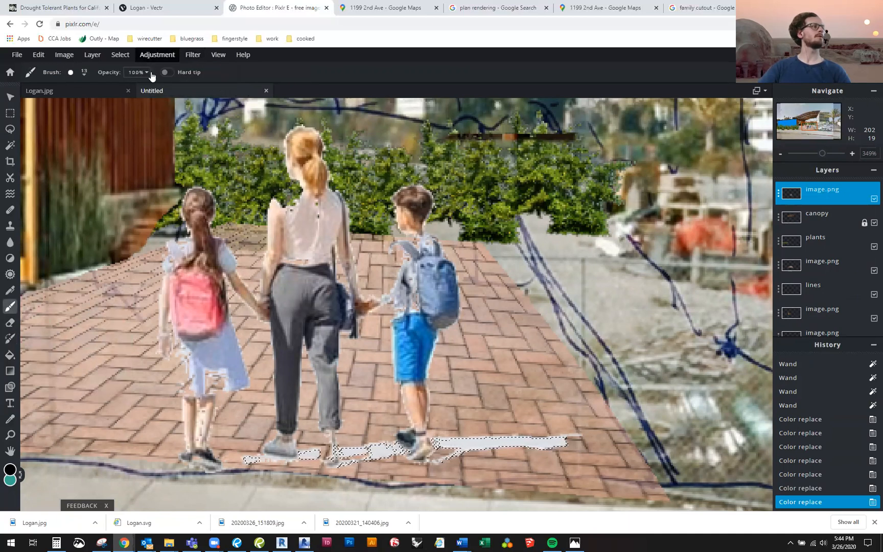
left_click(136, 73)
left_click_drag(150, 88, 127, 88)
left_click(250, 460)
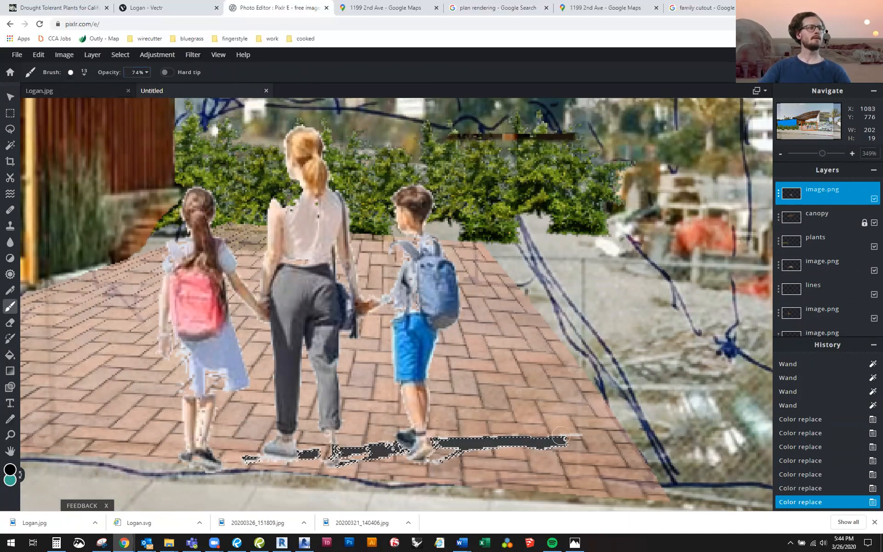
left_click_drag(439, 446, 498, 450)
key("ctrl+d")
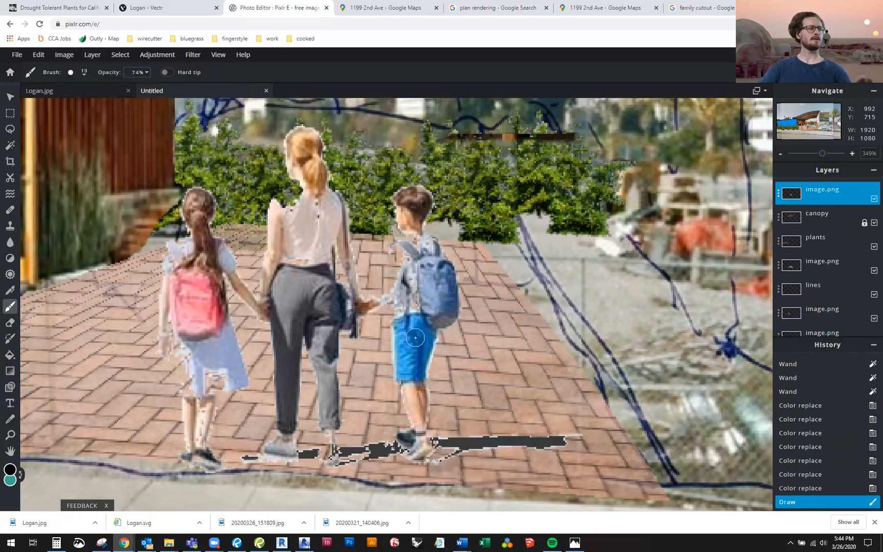
Step: Deselect the family layer with the Arrange tool and hide the hand-sketch layer 20200326_152032.jpg
scroll(403, 353, "down", 8)
scroll(403, 353, "down", 3)
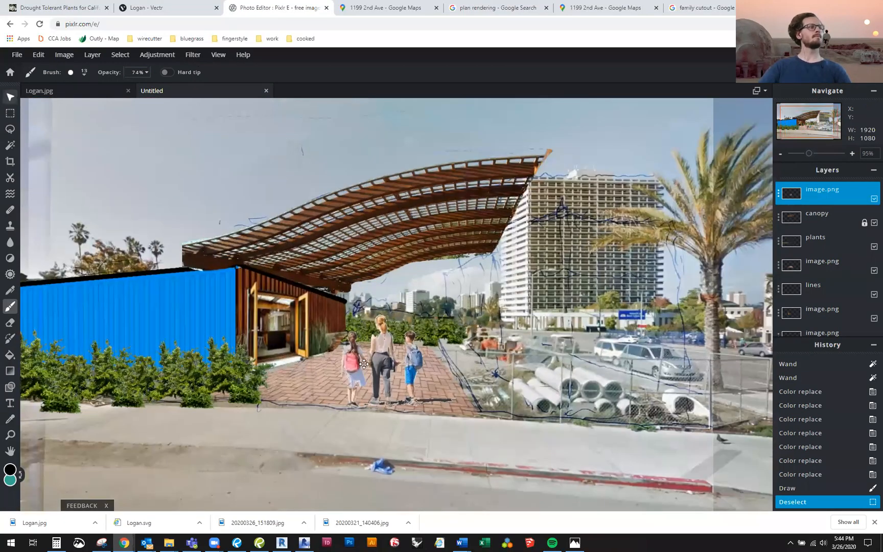
left_click(10, 96)
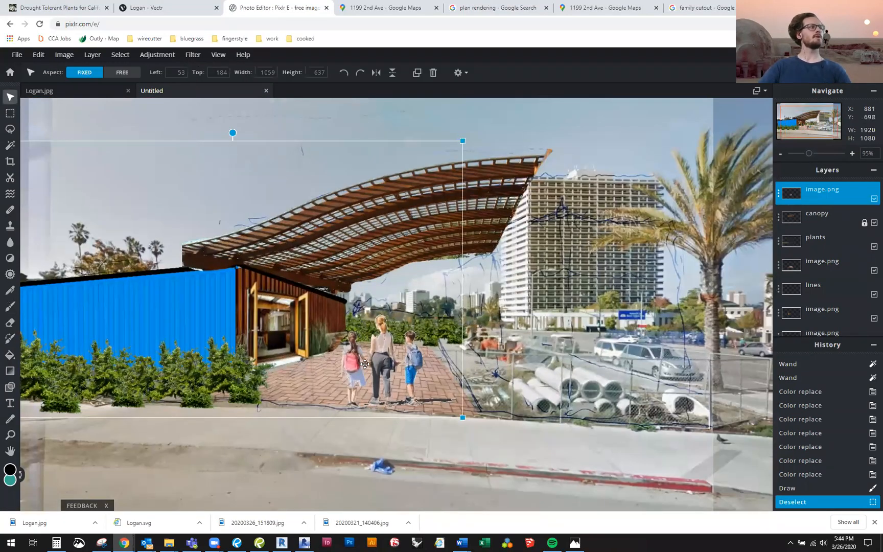
left_click(701, 493)
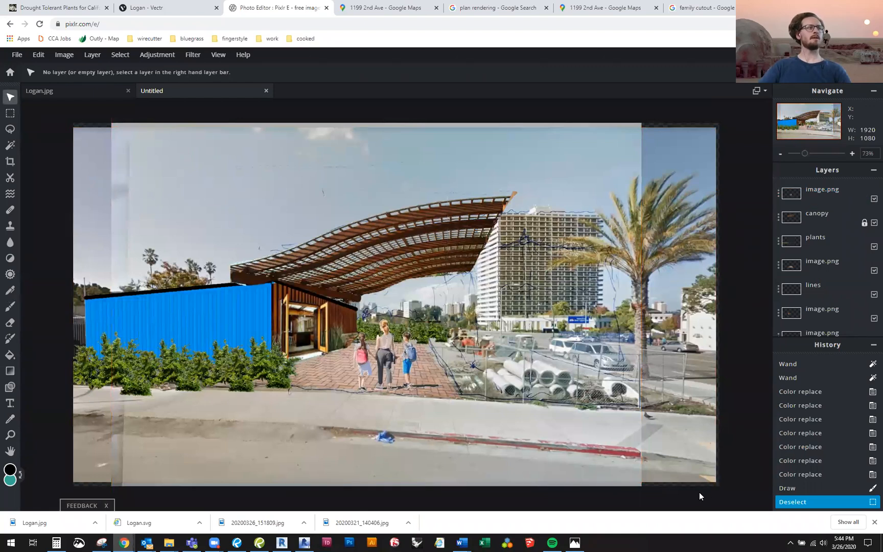
scroll(497, 412, "up", 2)
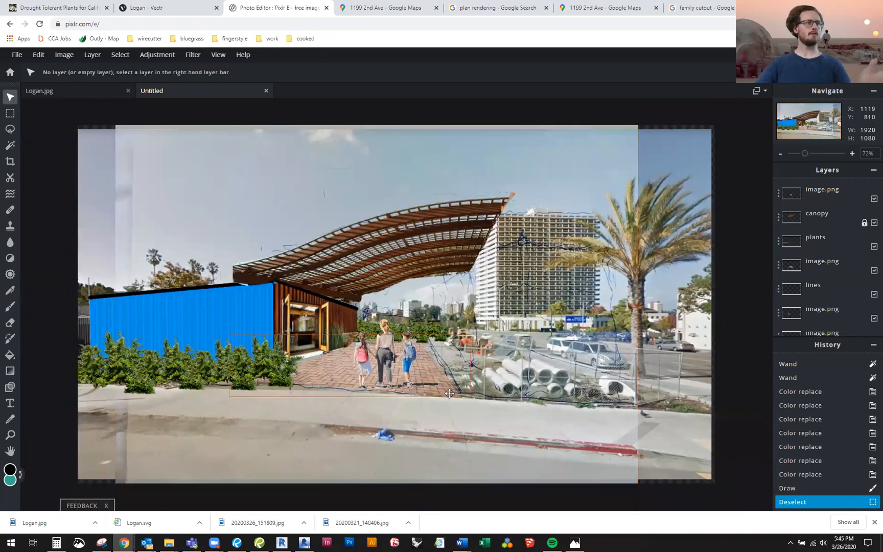
scroll(446, 394, "down", 2)
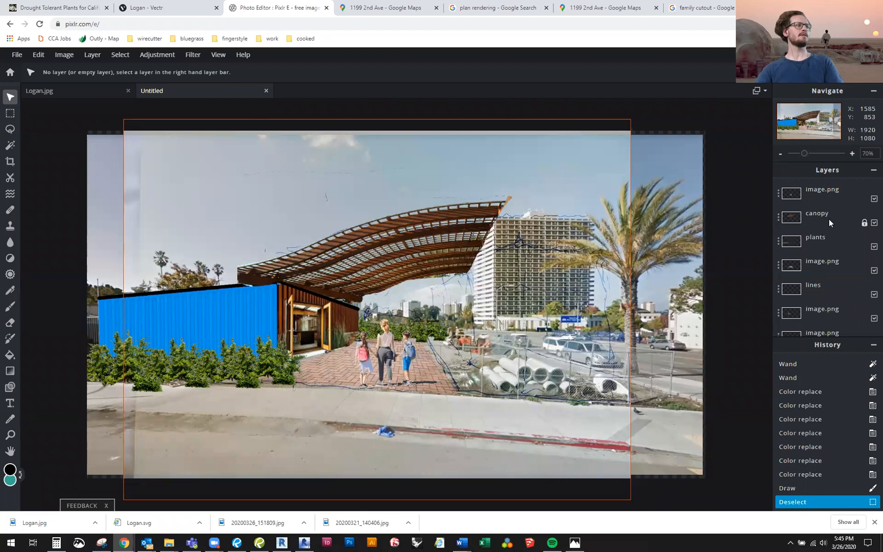
scroll(824, 307, "down", 3)
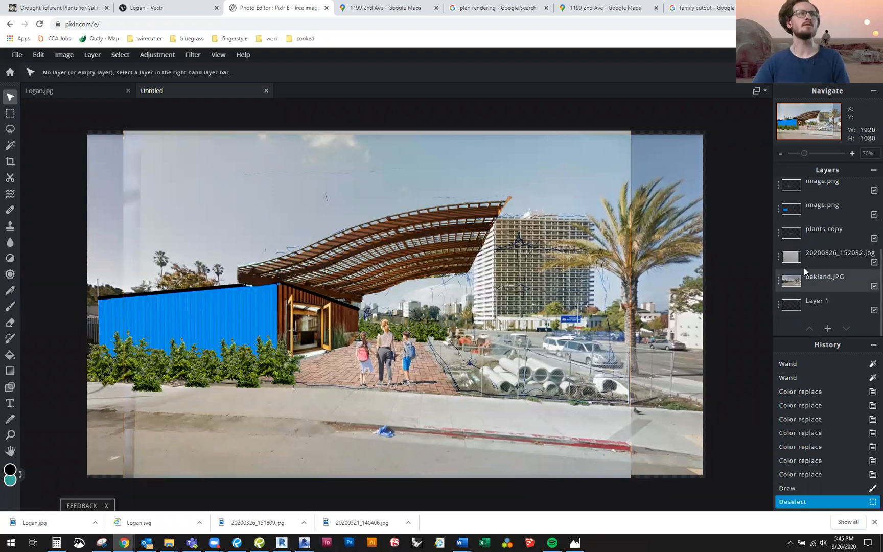
left_click(873, 262)
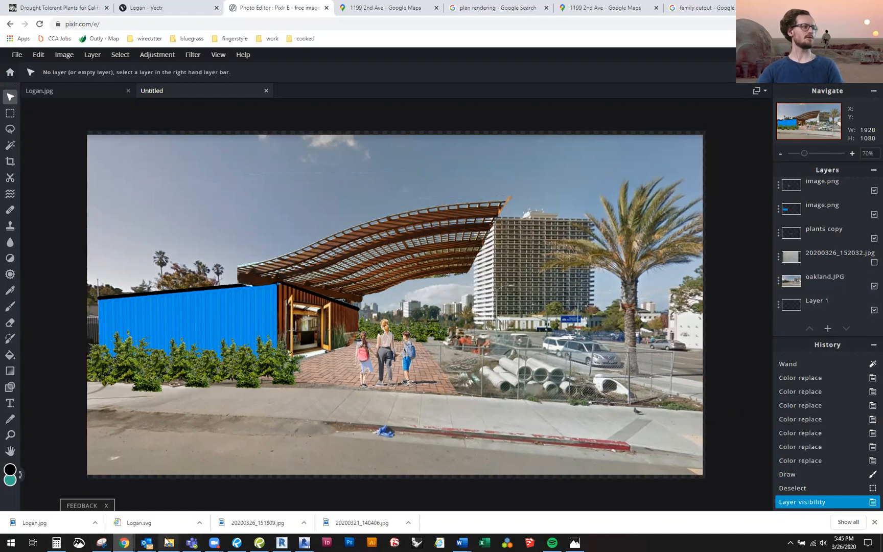
Step: Open the hand sketch 20200326_152032.jpg from the Downloads folder, review it and close it
mouse_move(167, 540)
mouse_move(170, 506)
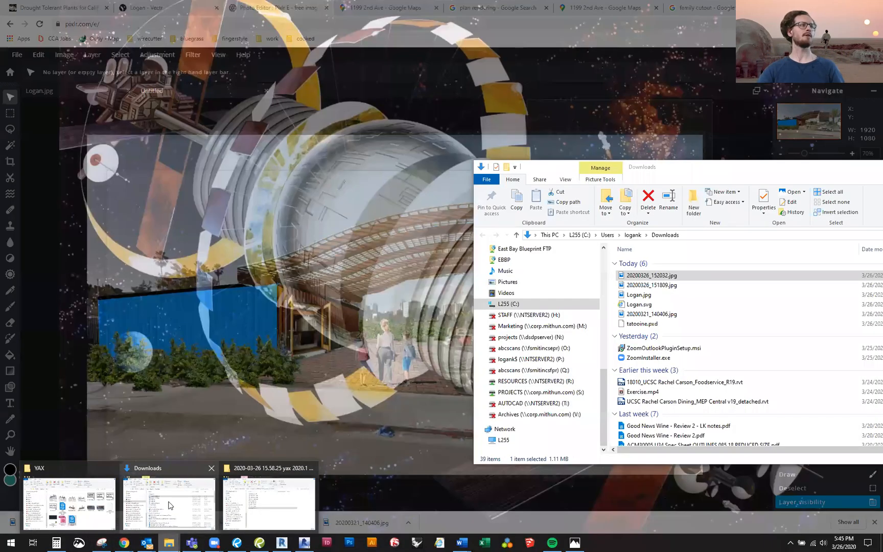
double_click(659, 280)
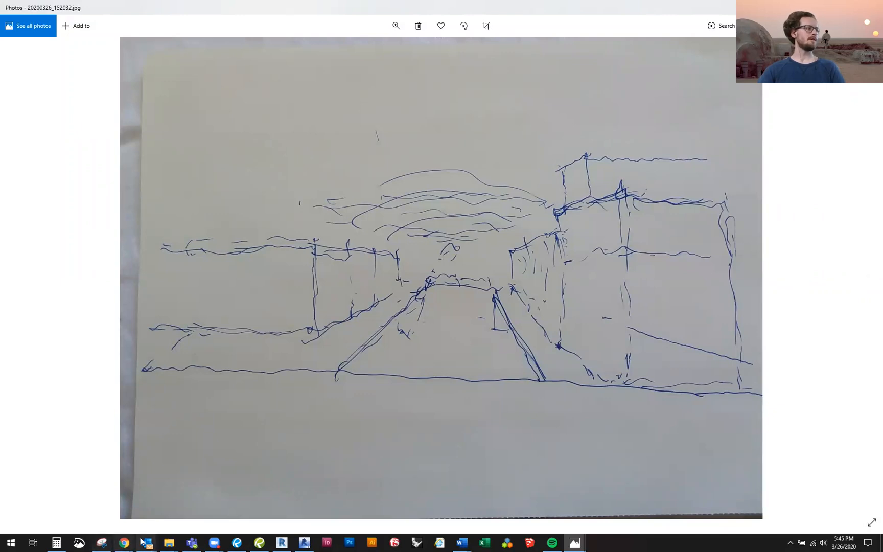
key("alt+F4")
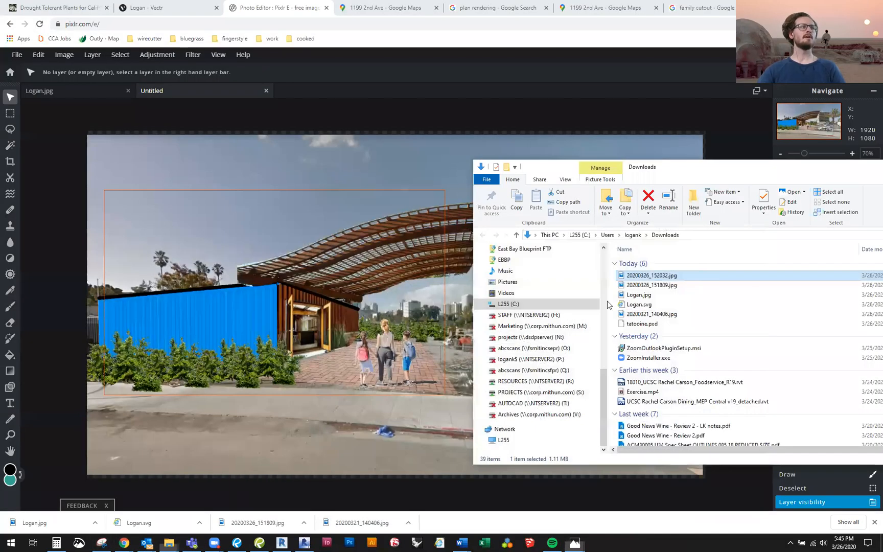
Step: Open the original site photo oakland.JPG from the Desktop folder
scroll(508, 291, "up", 4)
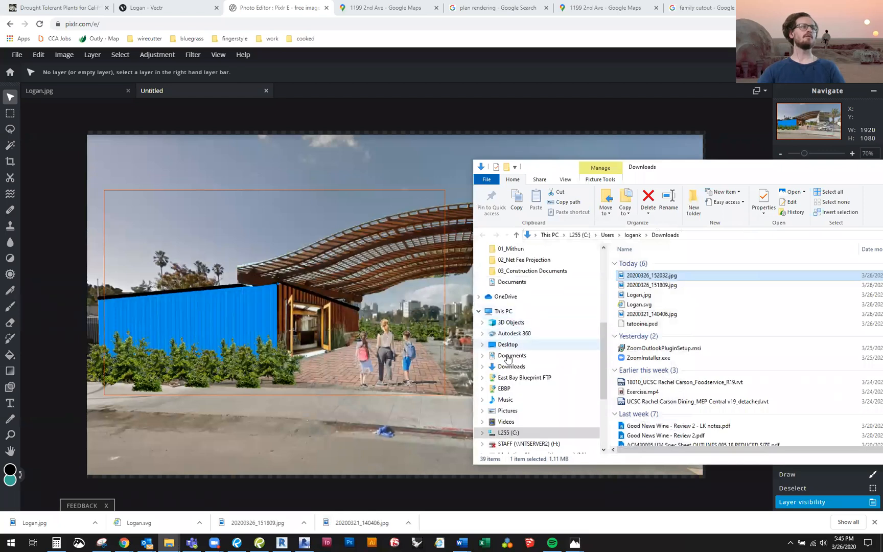
left_click(507, 345)
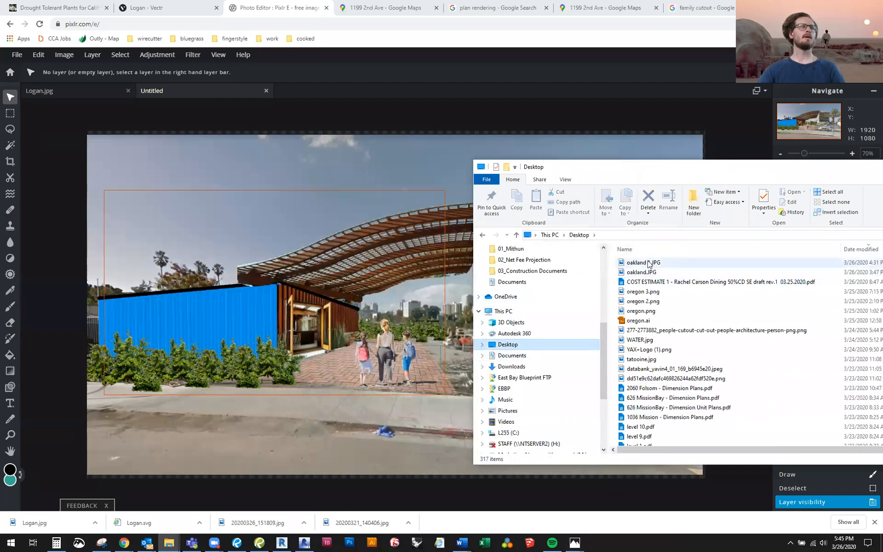
left_click(637, 273)
double_click(636, 275)
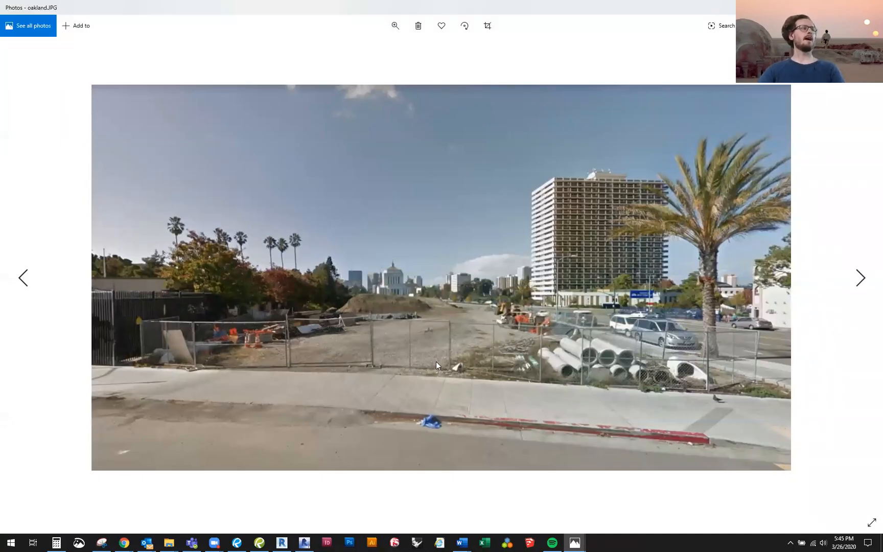
Step: Compare the original Oakland site photo with the finished collage, ending on the collage in Pixlr E
key("alt+Tab")
key("alt+Tab")
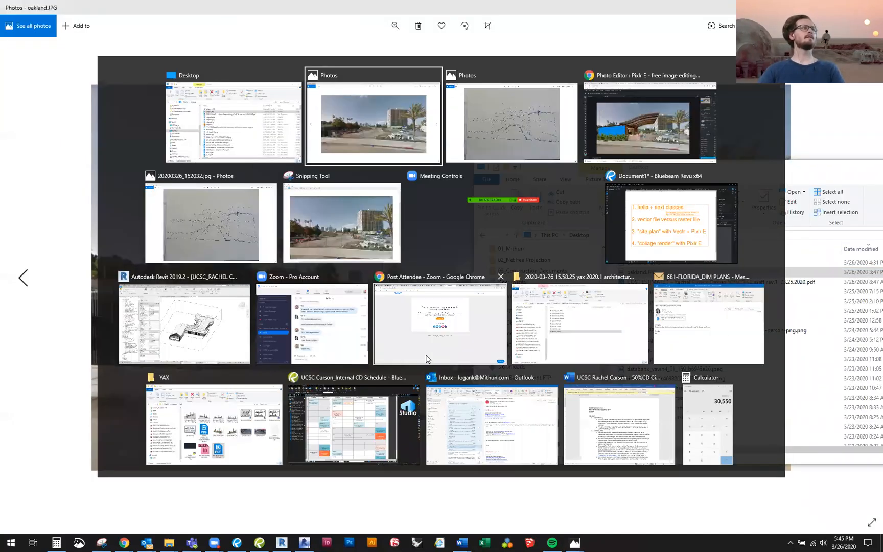
key("alt+Tab")
key("alt+Tab")
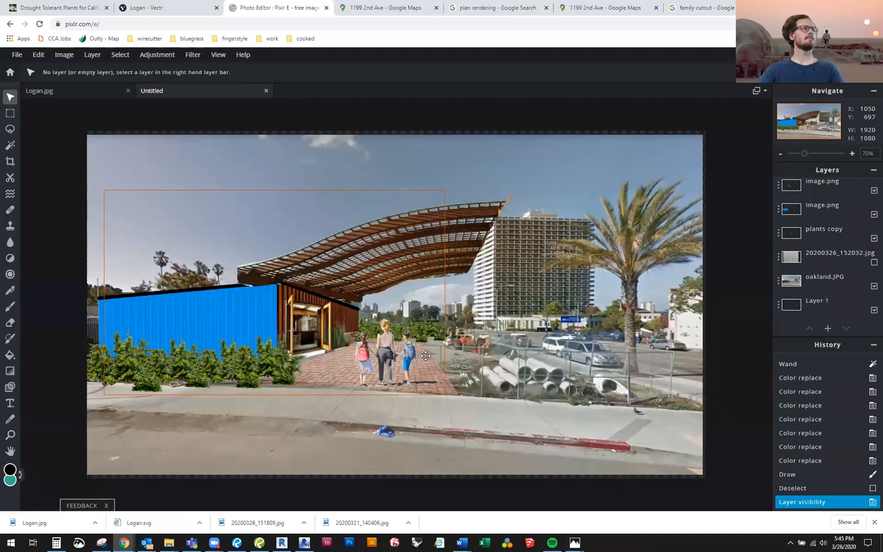
key("alt+Tab")
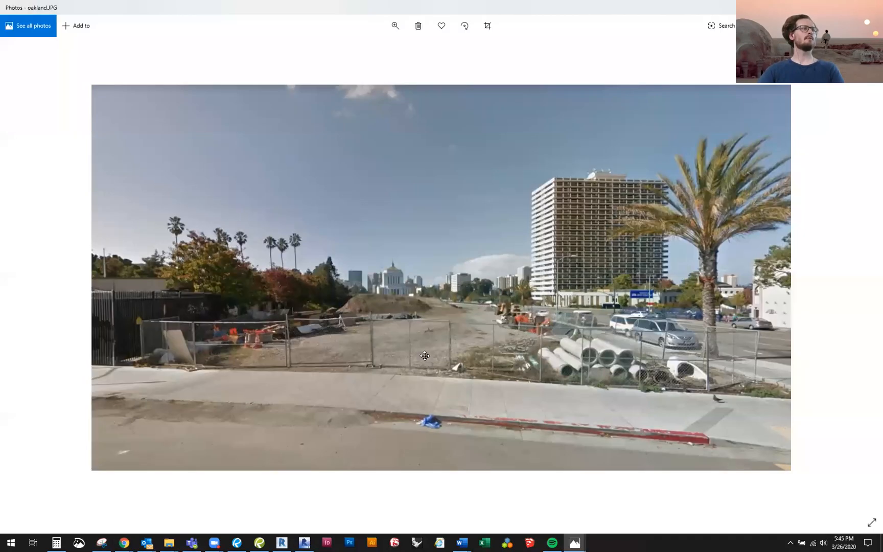
key("alt+Tab")
key("alt+Tab")
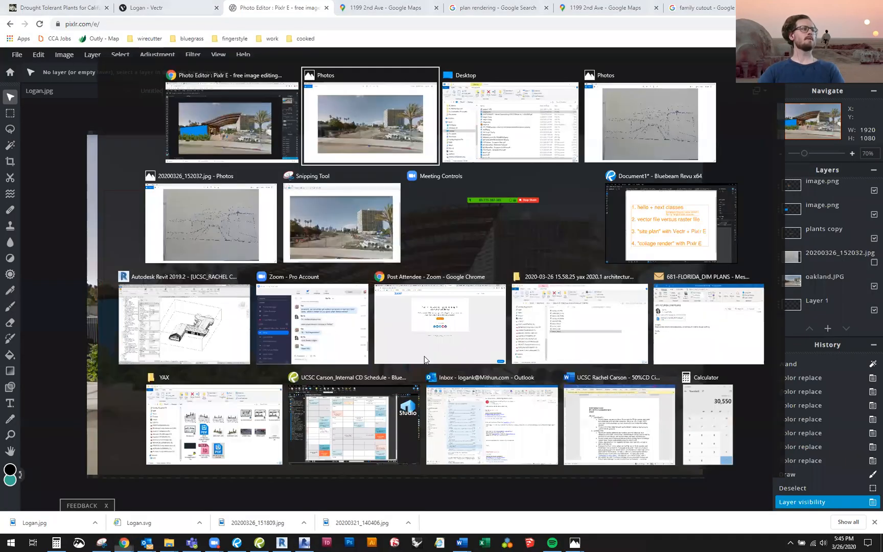
key("Escape")
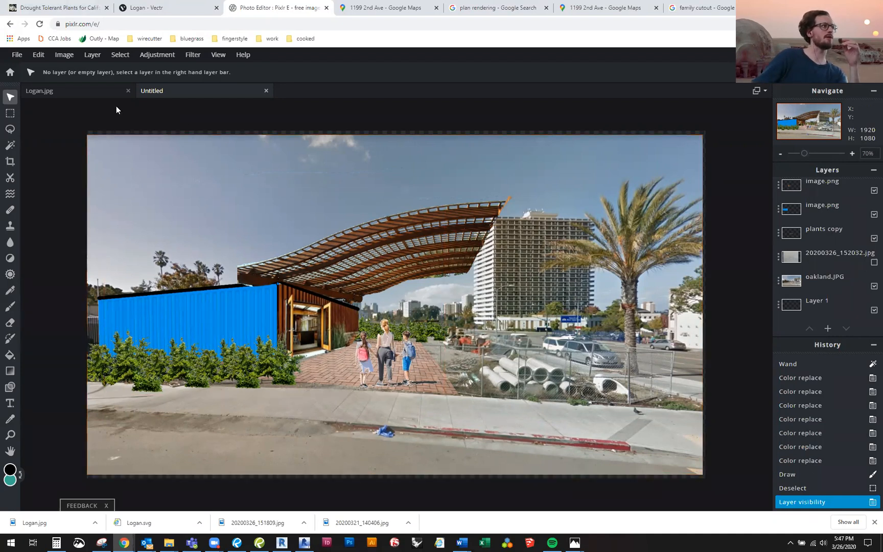
Step: Review the Logan.jpg site plan alongside the untitled perspective collage, ending on the collage
left_click(81, 92)
scroll(492, 369, "up", 5)
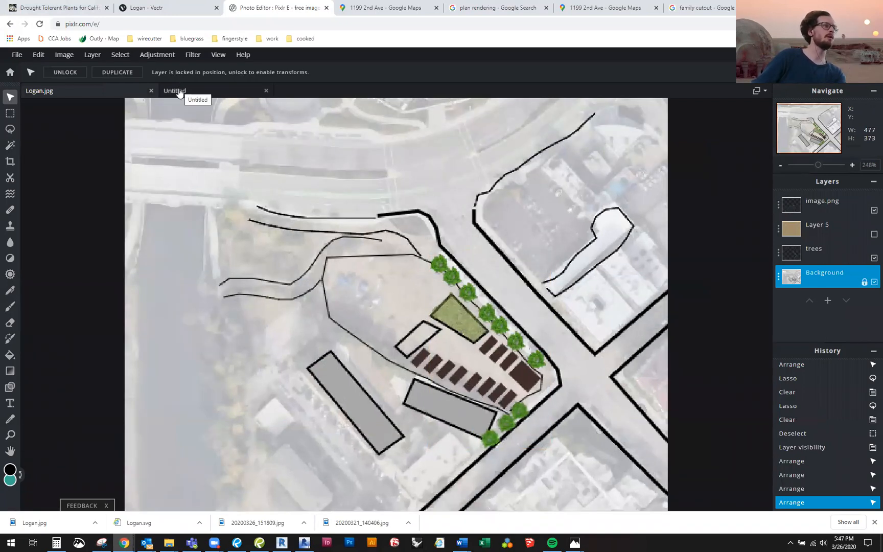
left_click(178, 91)
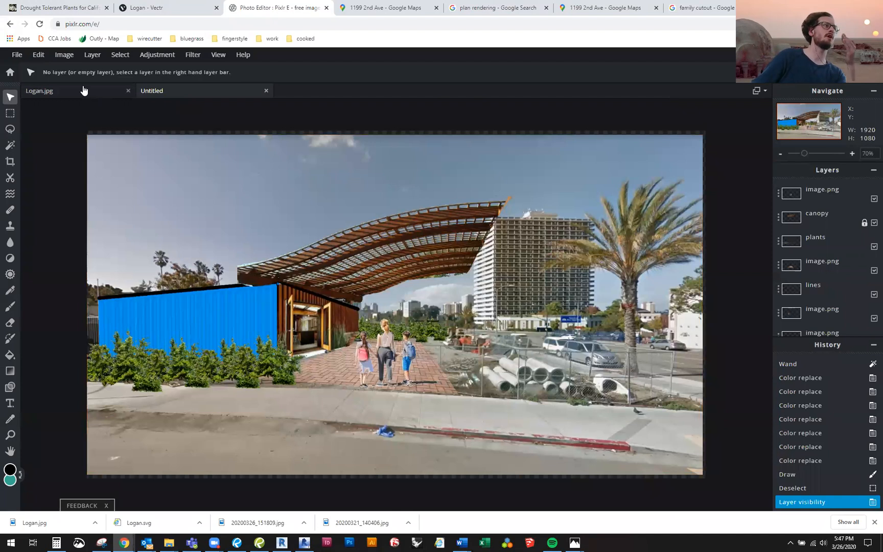
scroll(395, 314, "up", 1)
scroll(395, 314, "up", 1)
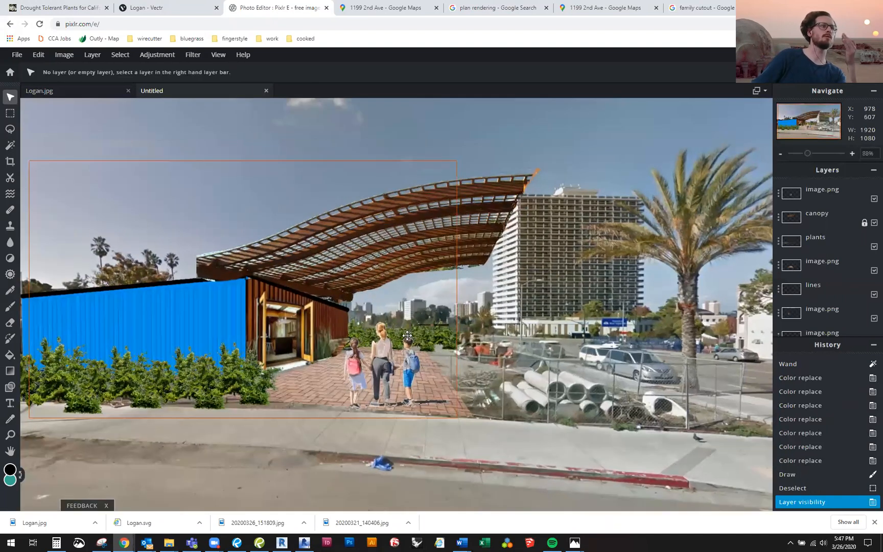
scroll(402, 335, "down", 1)
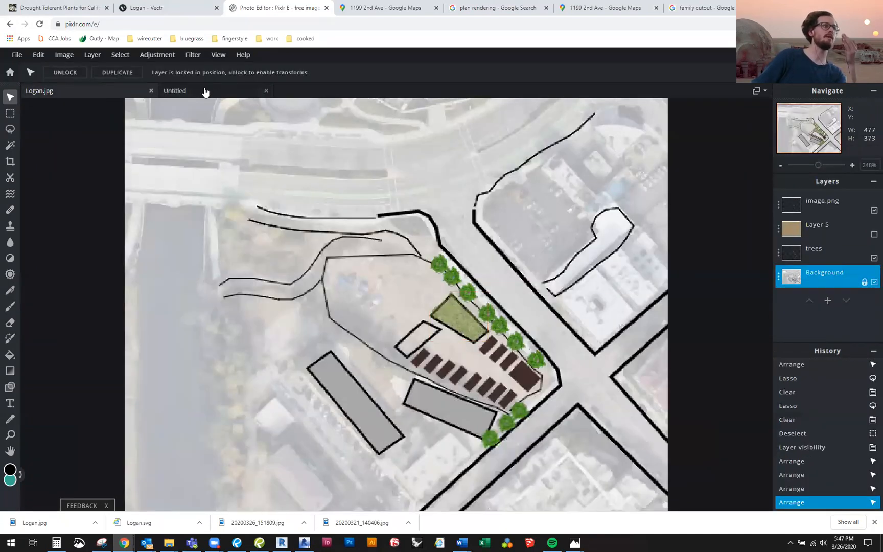
left_click(204, 91)
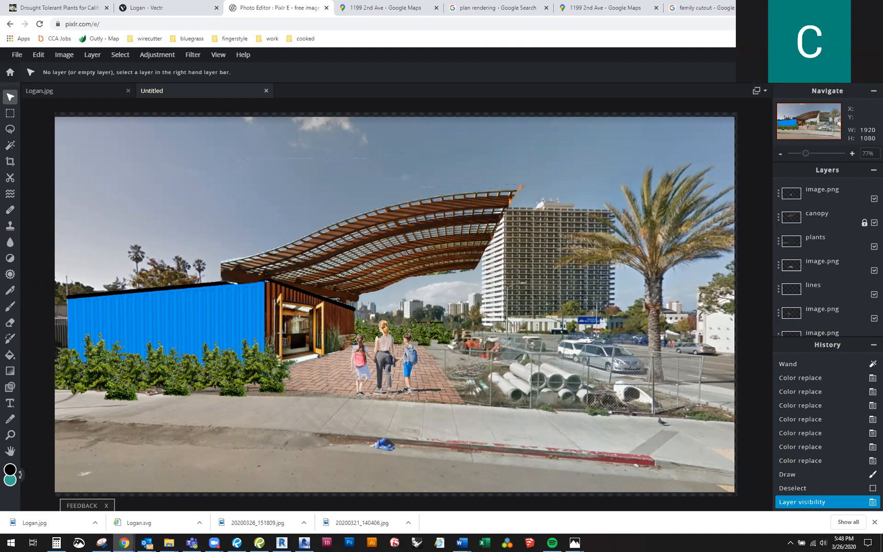
left_click(586, 331)
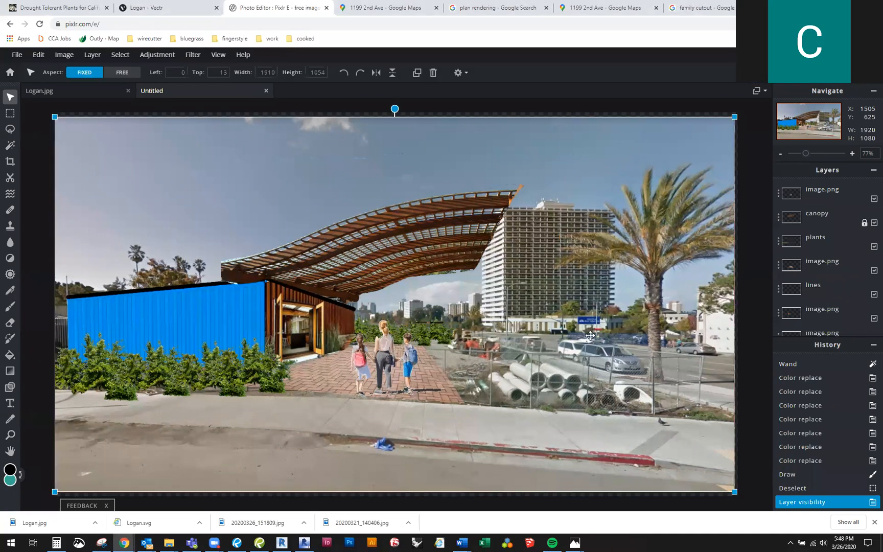
left_click(751, 336)
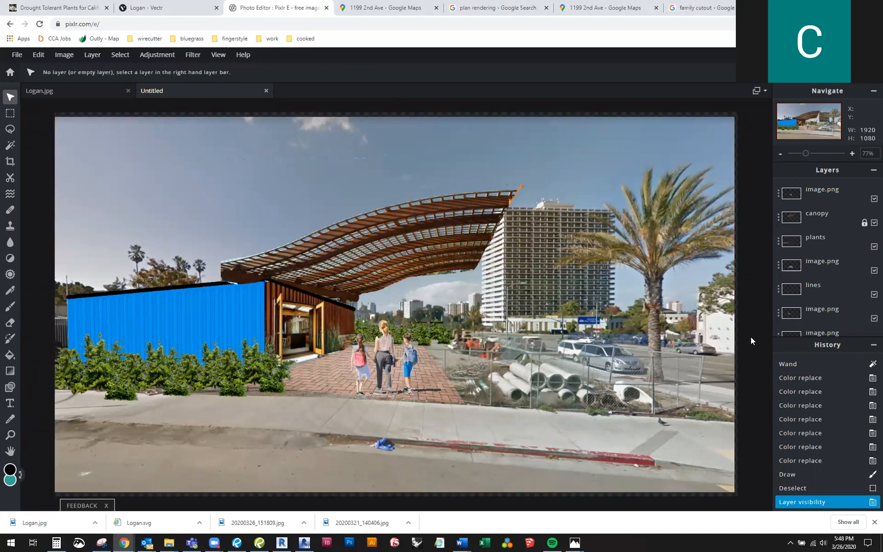